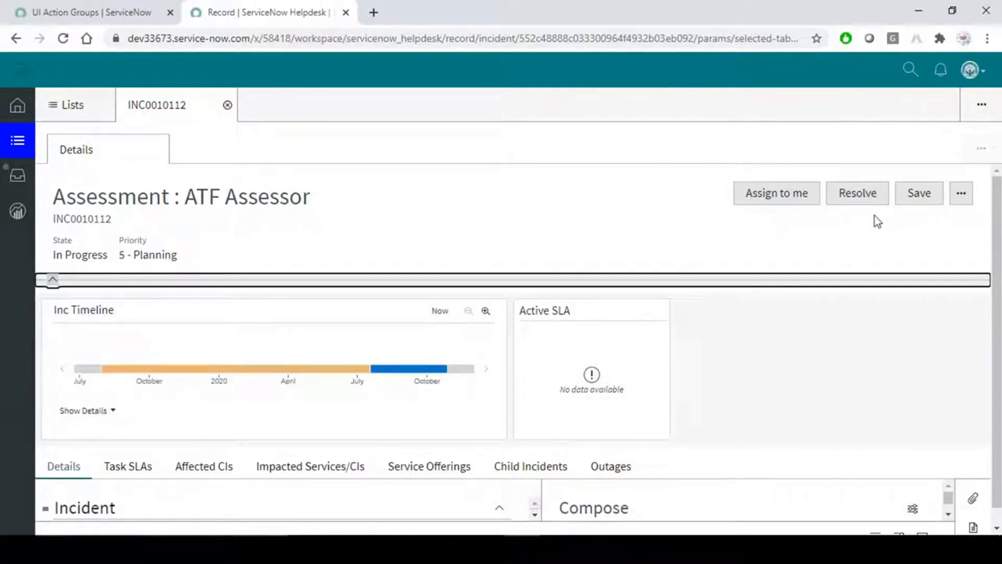
Collapse the timeline and SLA cards on INC0010112 and review its Affected CIs and Task SLAs tabs.
scroll(541, 320, "down", 1)
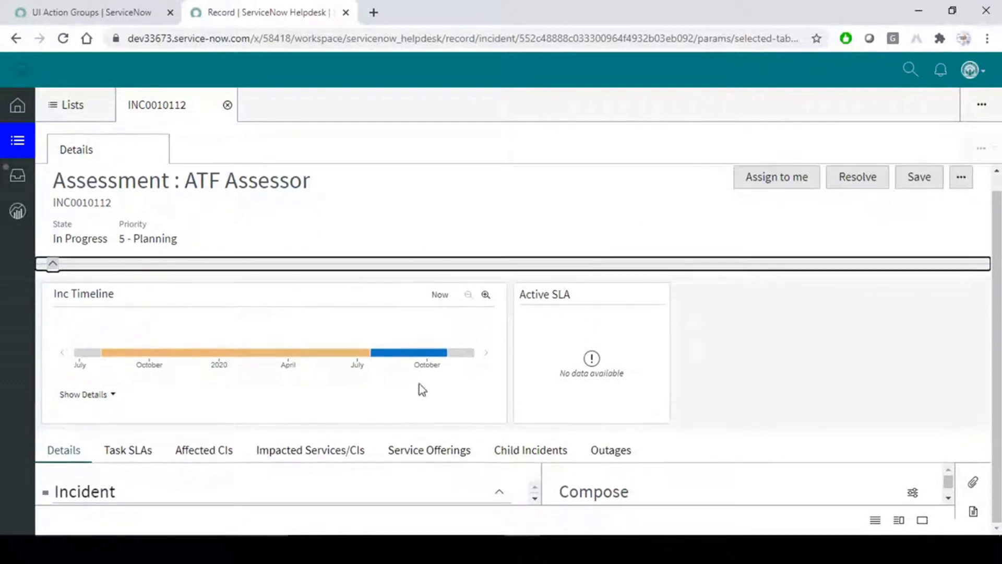
left_click(54, 265)
scroll(299, 436, "down", 6)
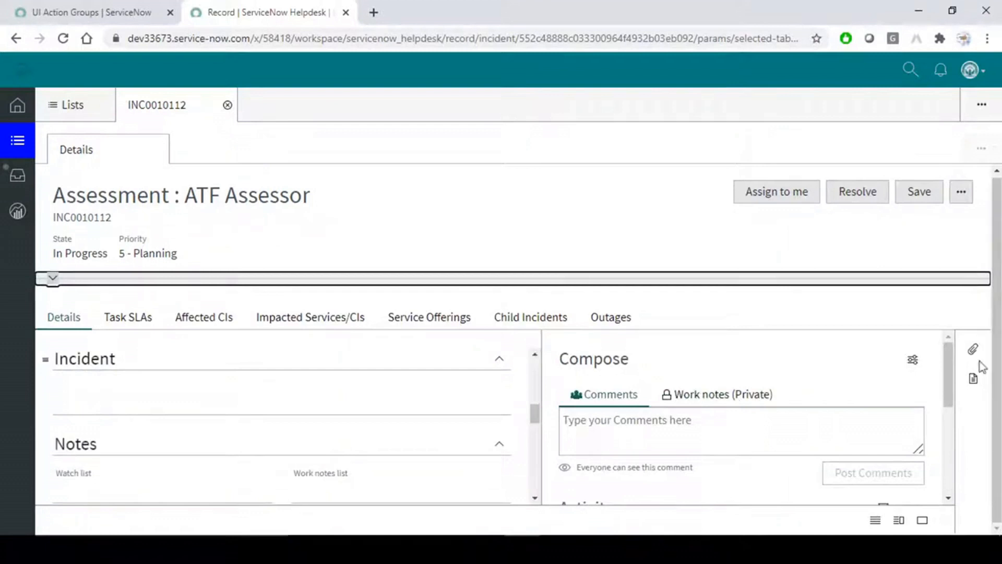
scroll(193, 390, "down", 3)
scroll(229, 425, "up", 10)
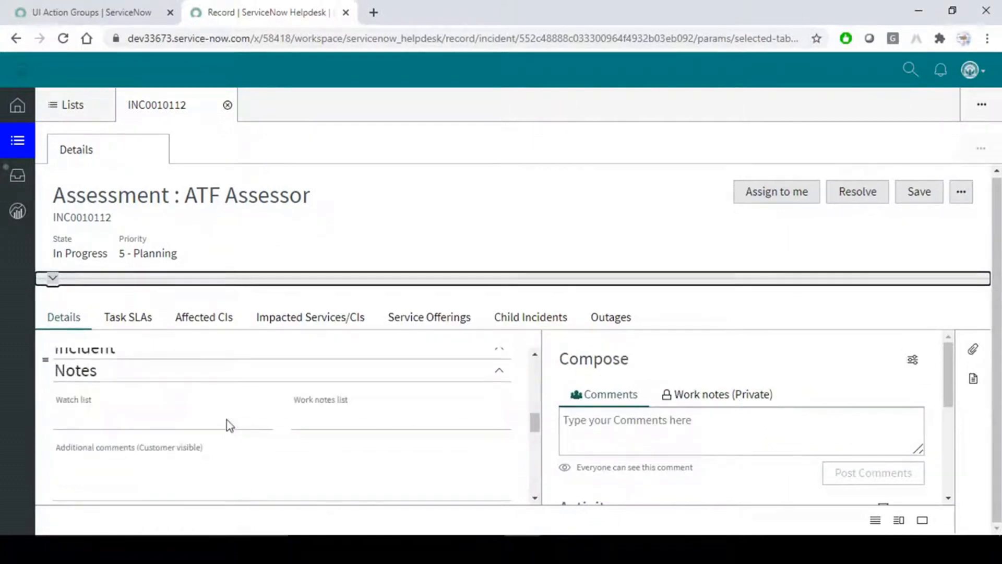
left_click(188, 318)
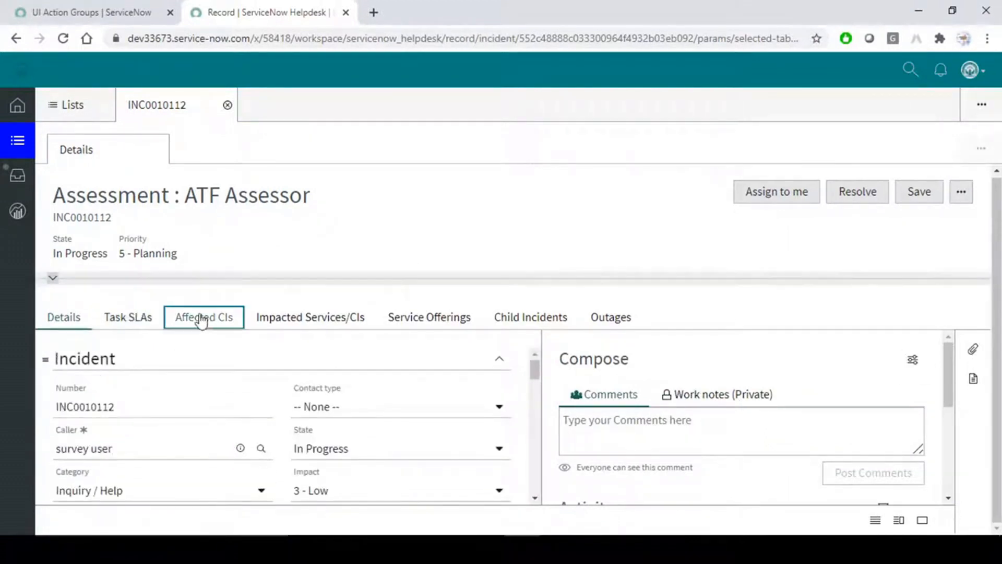
left_click(126, 322)
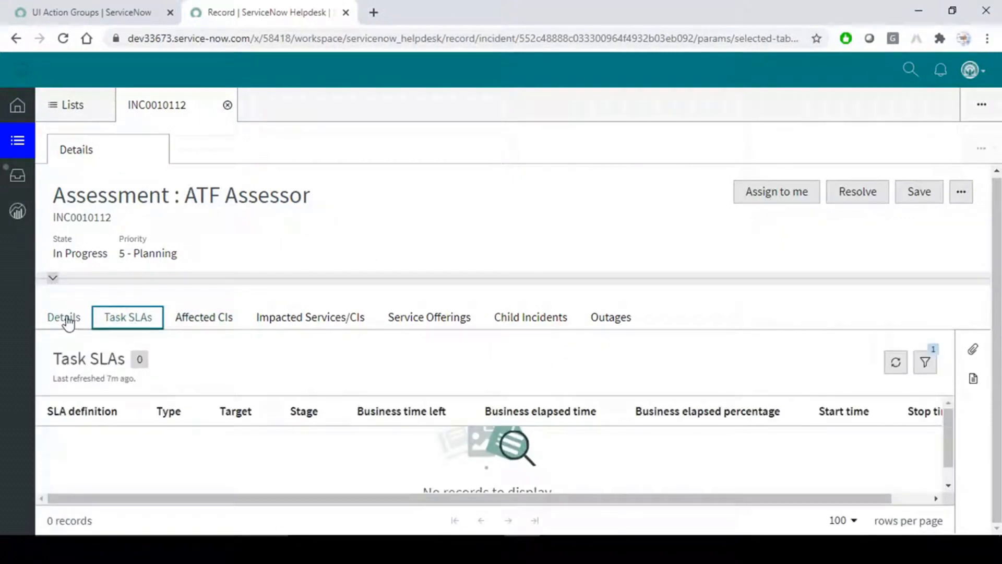
left_click(69, 322)
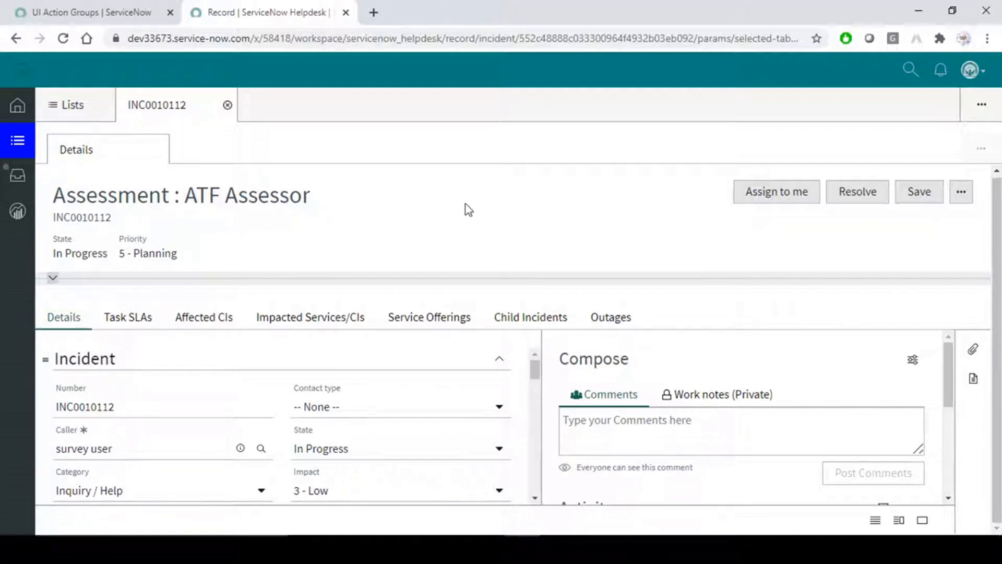
Assign INC0010112 to yourself, check its further-actions menu, and return to the UI Action Groups tab.
left_click(787, 198)
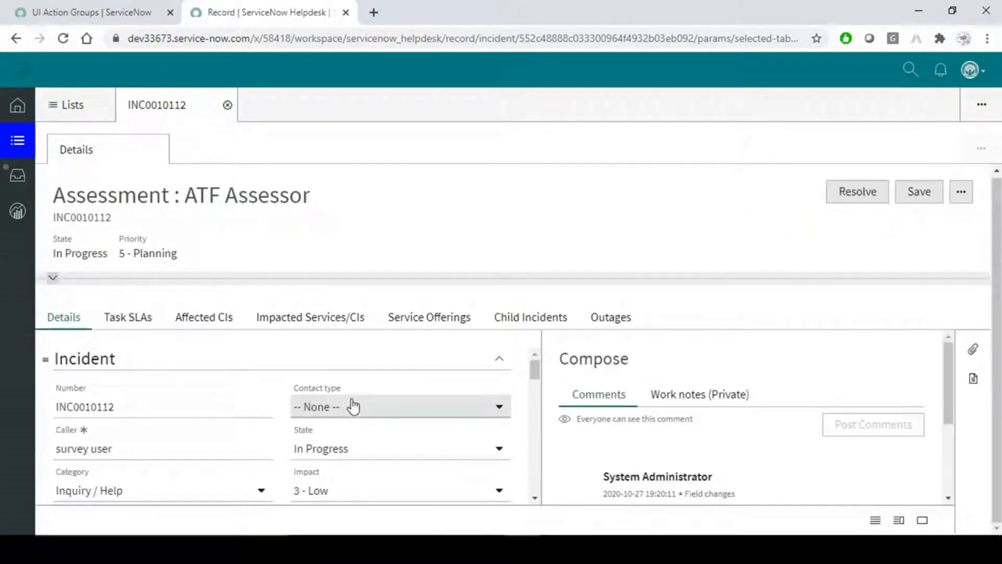
scroll(352, 406, "down", 2)
scroll(364, 464, "down", 2)
scroll(366, 463, "up", 2)
scroll(397, 471, "down", 2)
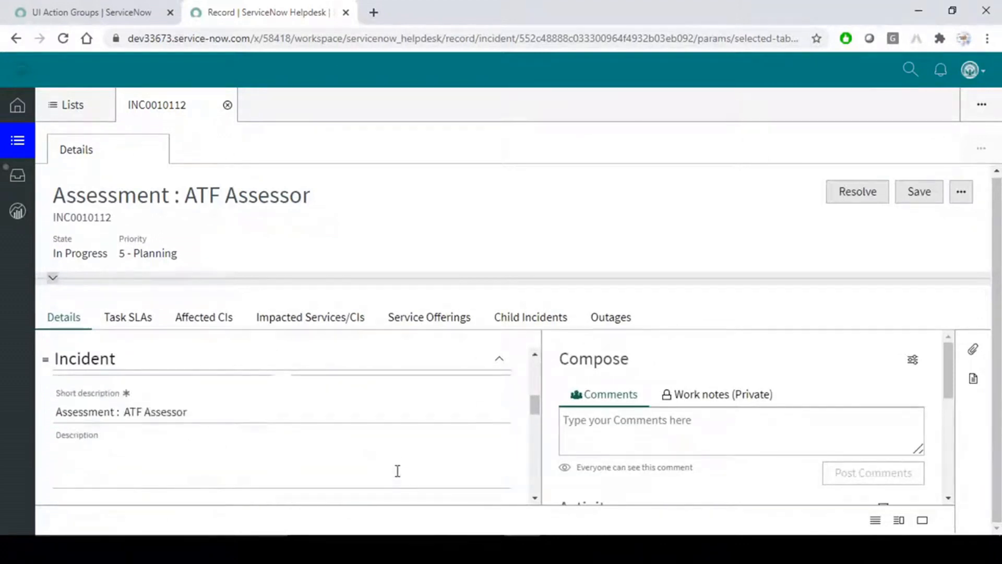
scroll(535, 405, "up", 1)
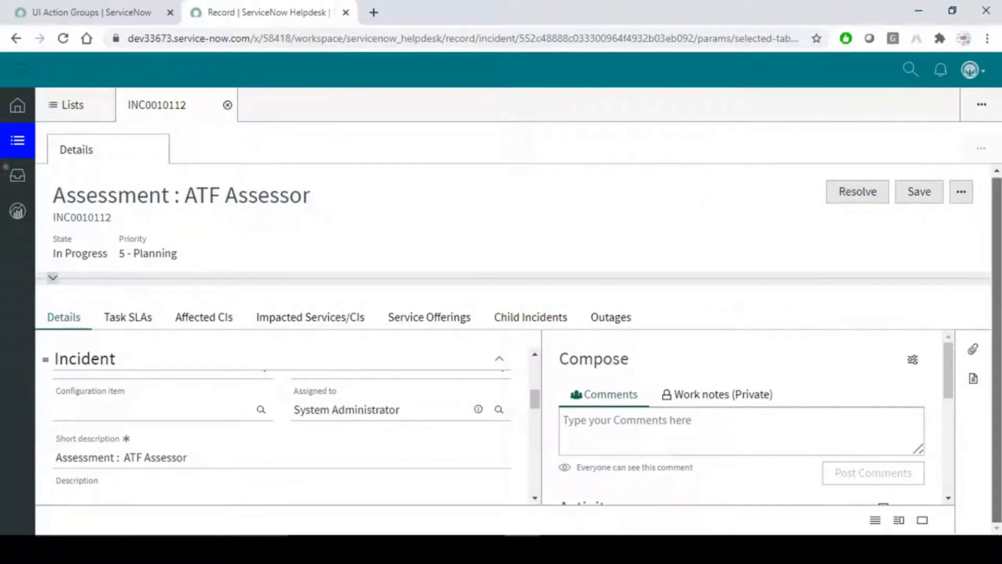
left_click_drag(998, 215, 996, 209)
left_click(961, 194)
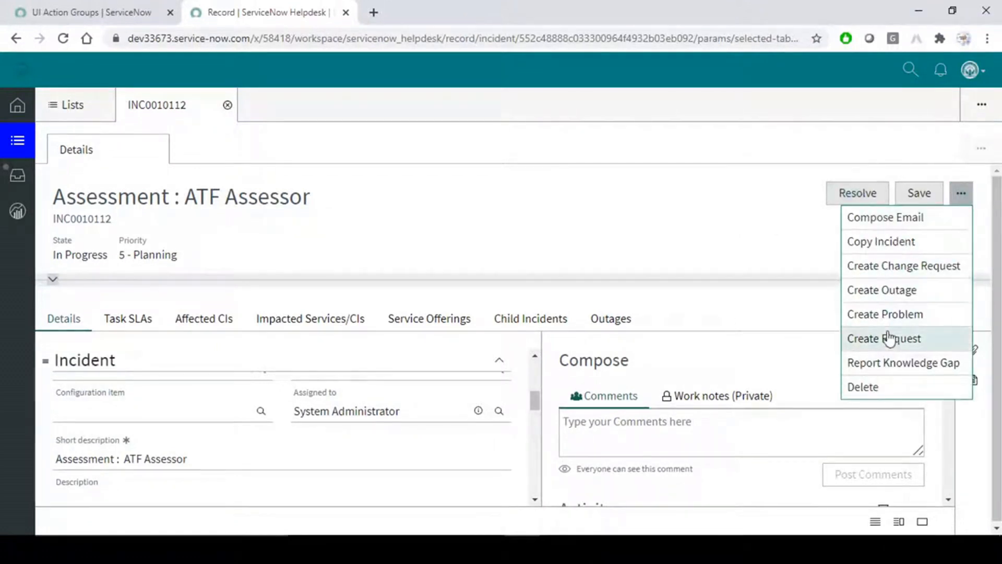
left_click(766, 207)
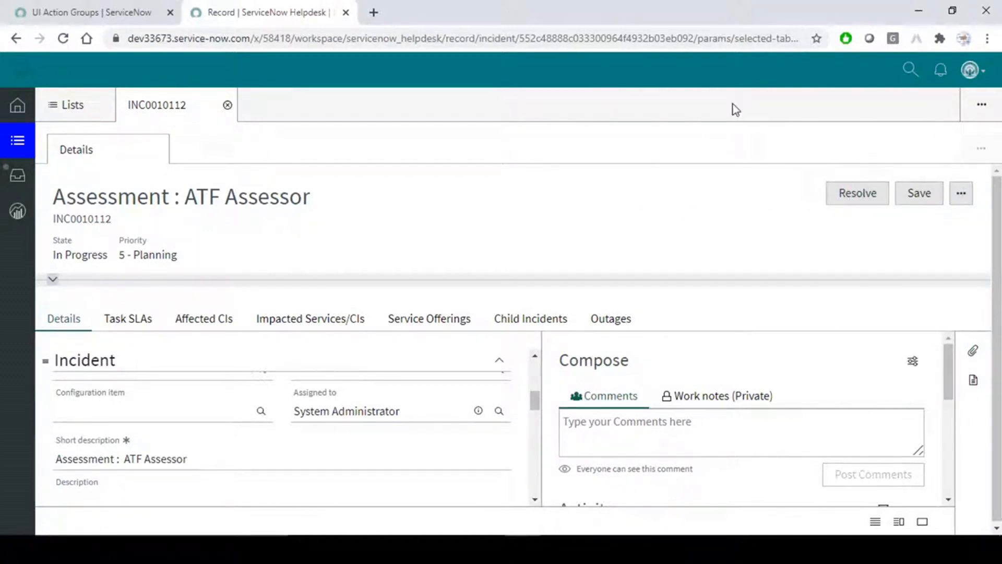
left_click(110, 10)
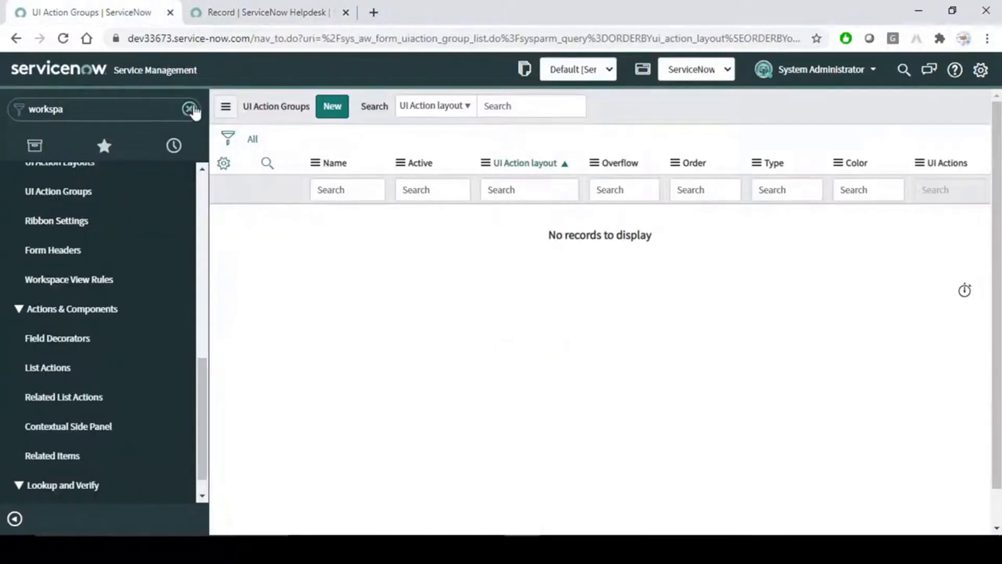
Filter the navigator for 'ui action' and open System Definition > UI Actions in a new tab.
left_click(189, 109)
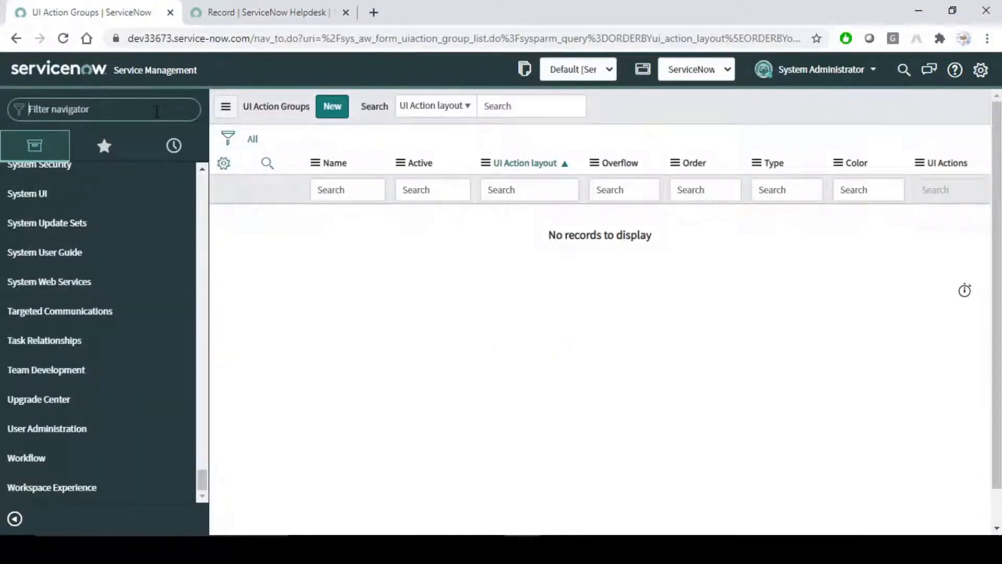
type("ui")
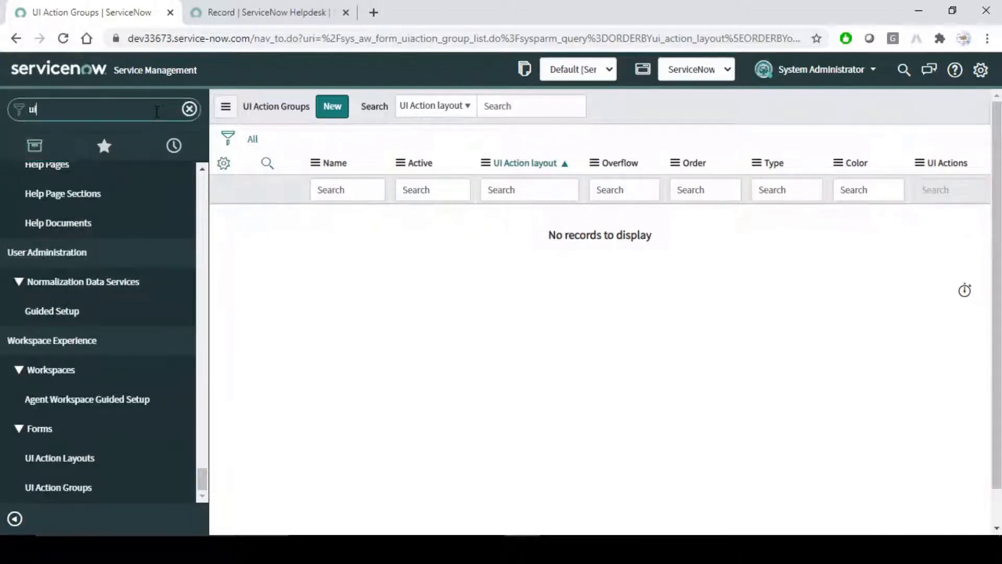
type(" a")
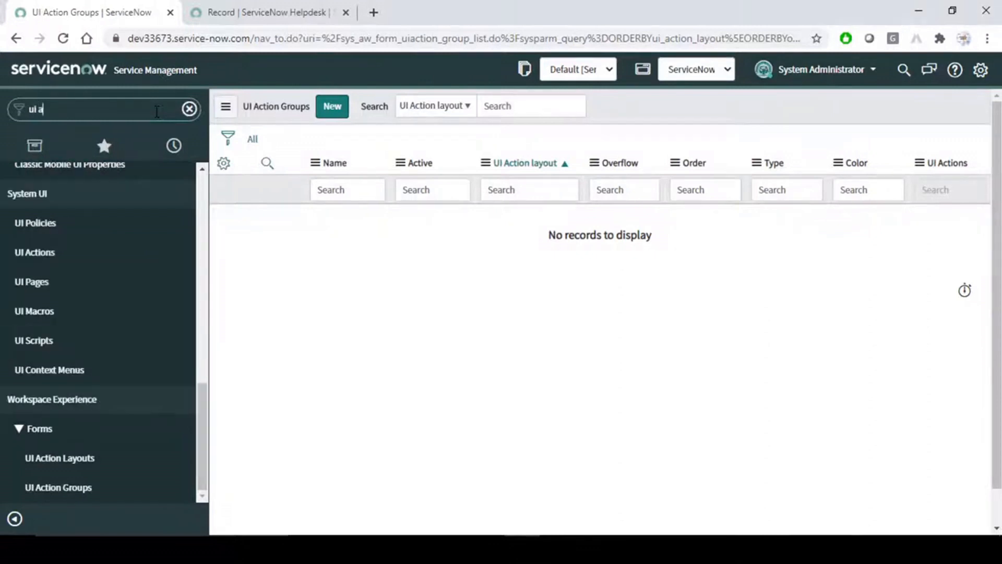
type("ction")
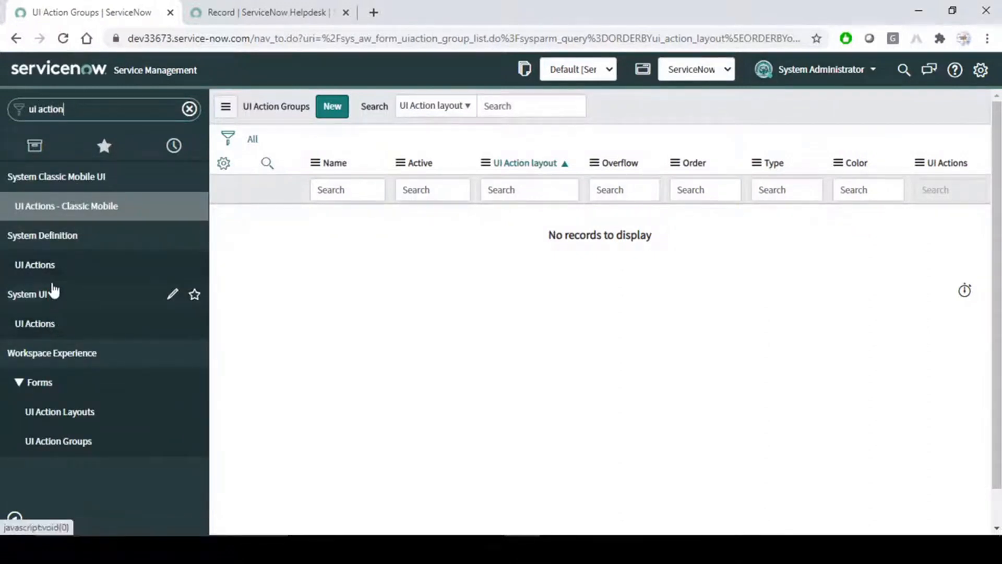
middle_click(21, 265)
left_click(282, 12)
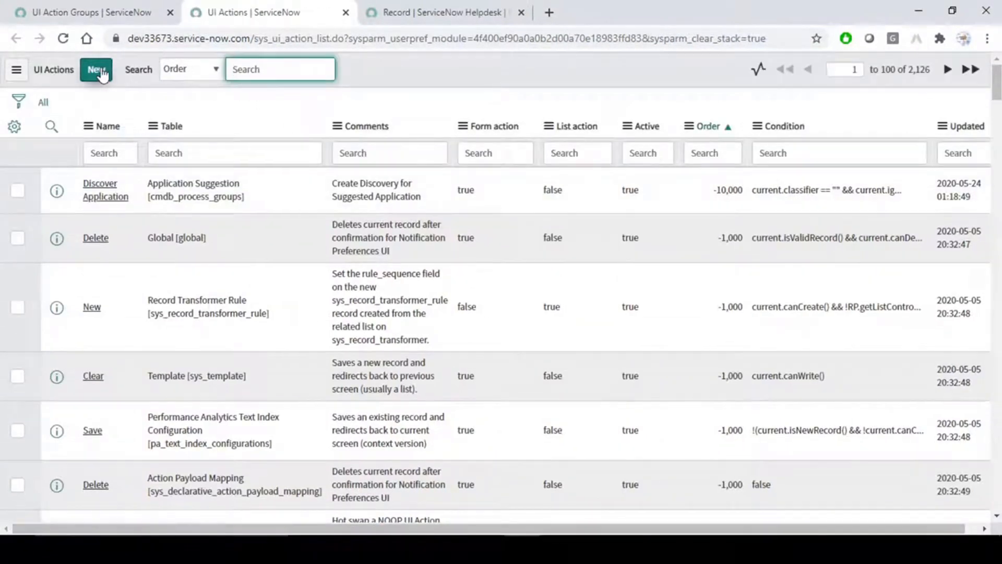
Create a new UI Action record and name it 'Close Incident'.
left_click(99, 71)
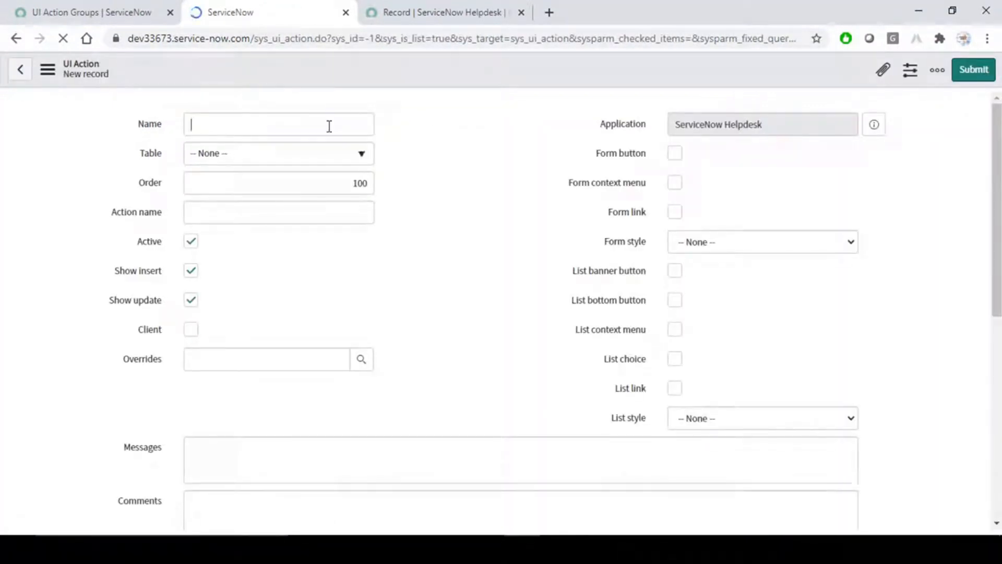
type("Test")
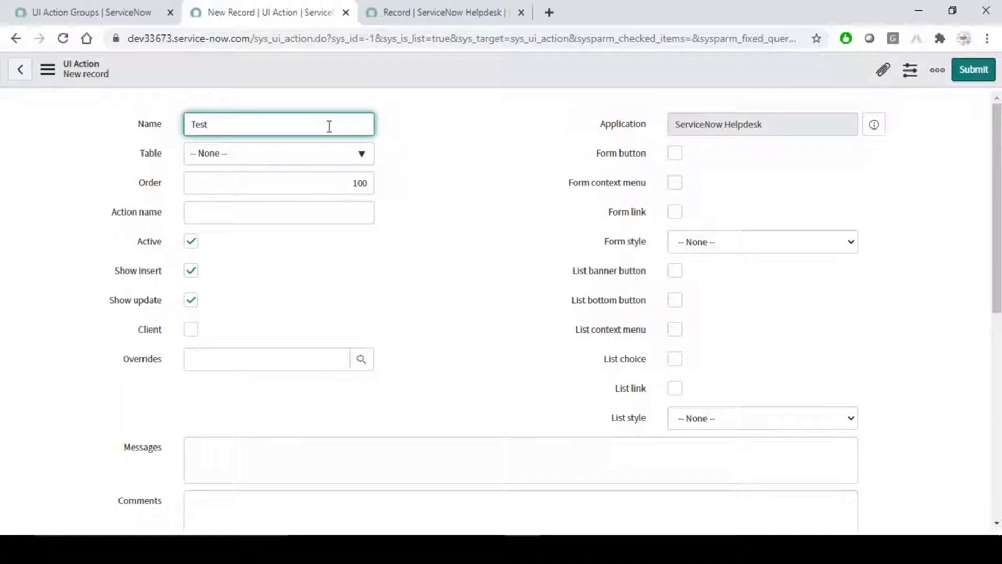
key("BackSpace")
key("BackSpace")
key("BackSpace")
type("Close Inciden")
Check the further-actions menu on incident INC0010112 in the workspace tab.
left_click(396, 12)
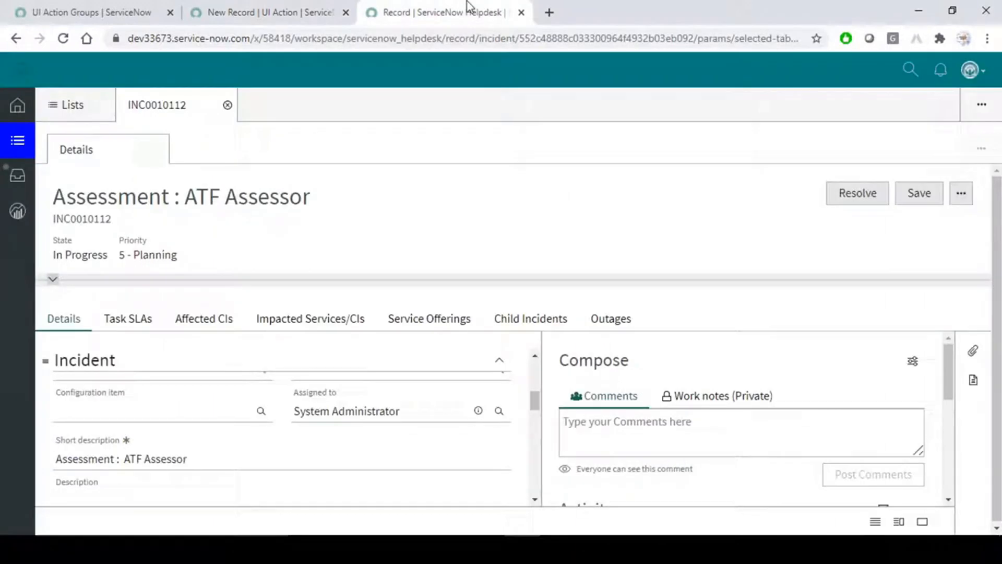
left_click(962, 197)
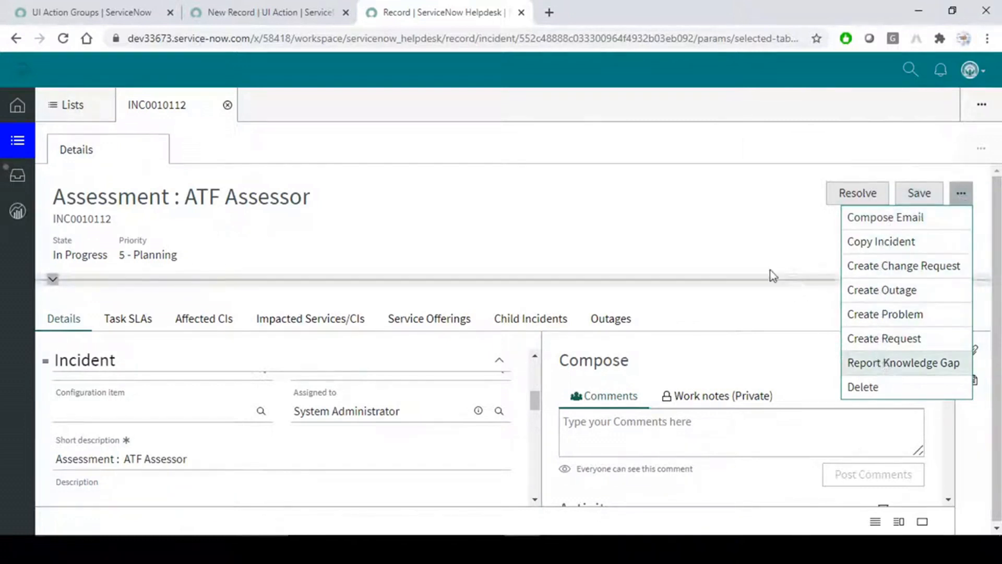
left_click(728, 204)
Target the UI action at the Incident [incident] table and uncheck Show insert.
left_click(265, 10)
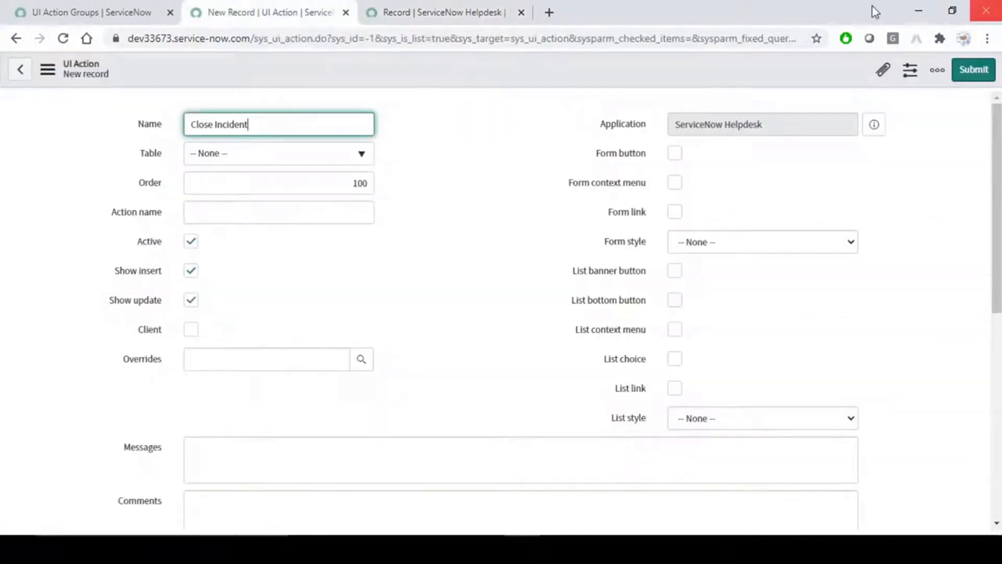
left_click(262, 157)
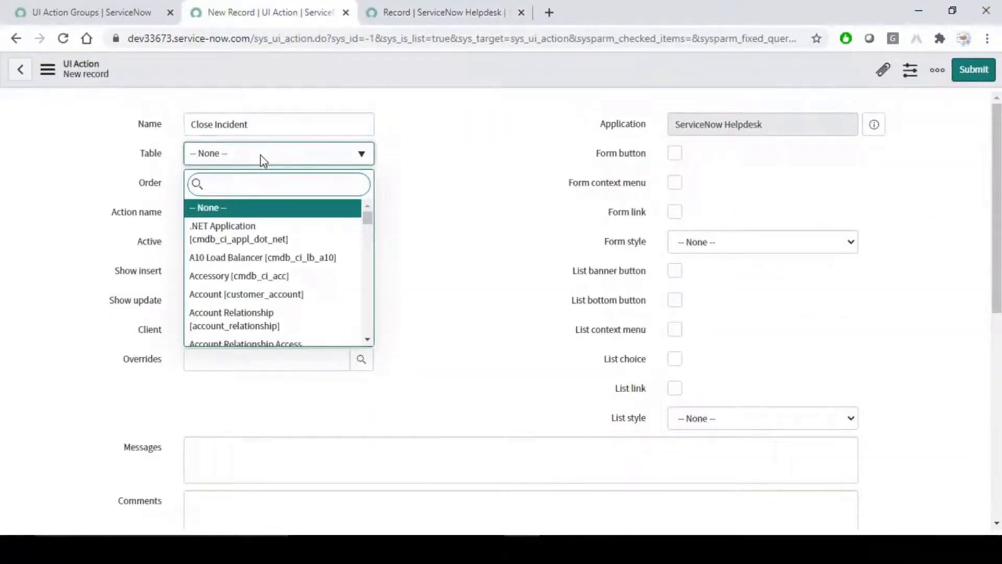
type("incide")
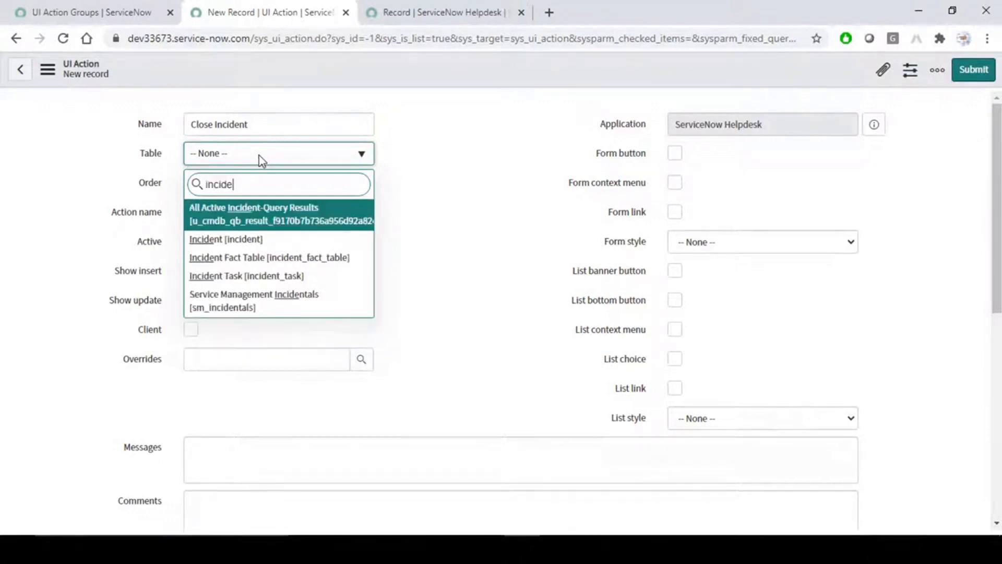
left_click(271, 236)
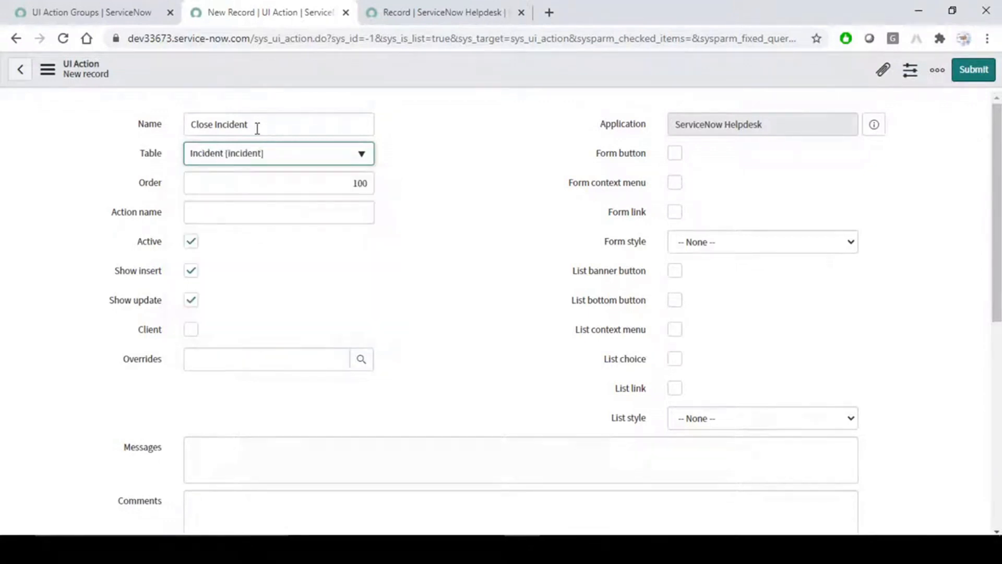
left_click(472, 229)
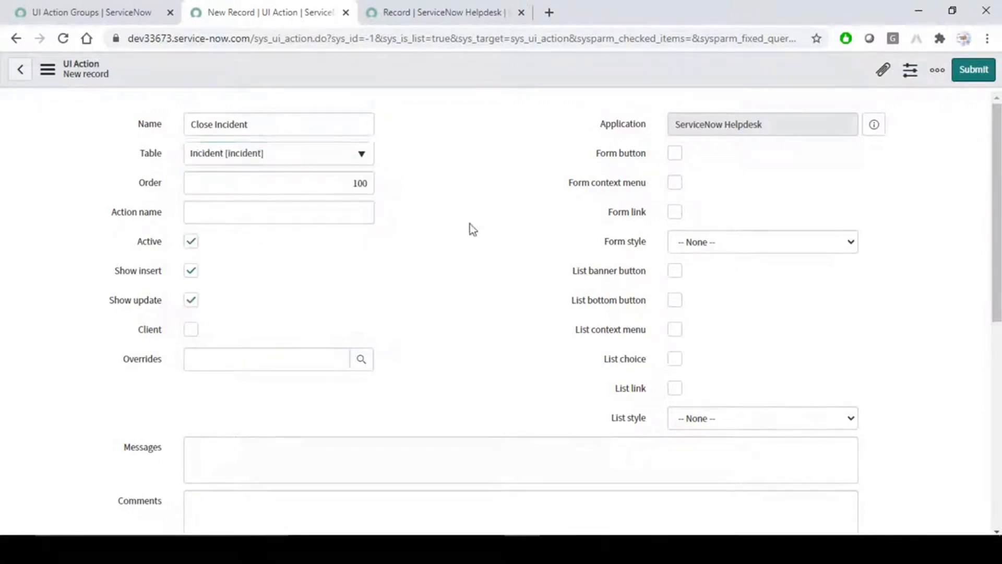
left_click(190, 270)
Enter snhd_close_incident as the action name.
scroll(453, 287, "down", 3)
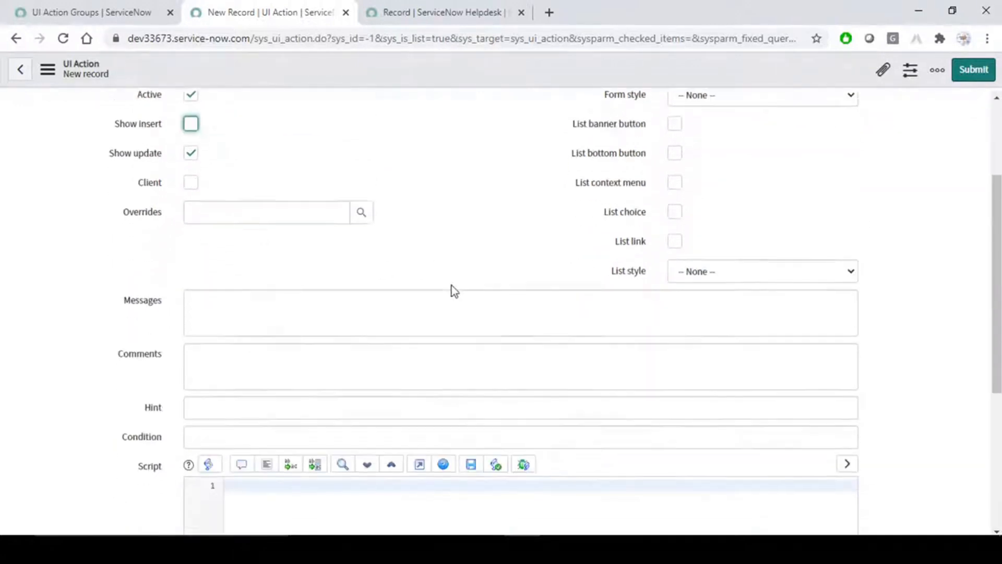
scroll(453, 286, "down", 1)
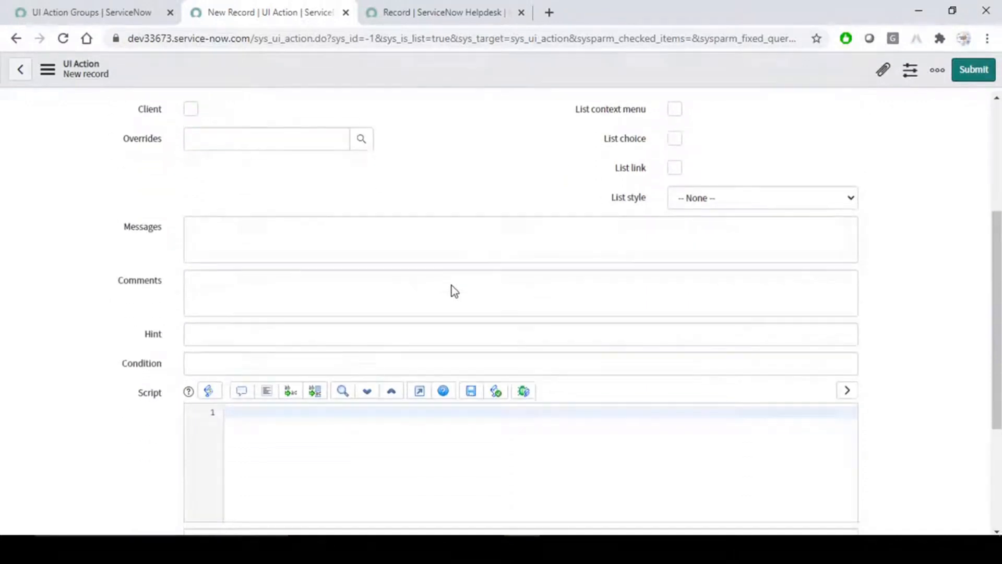
scroll(453, 286, "up", 5)
left_click(309, 212)
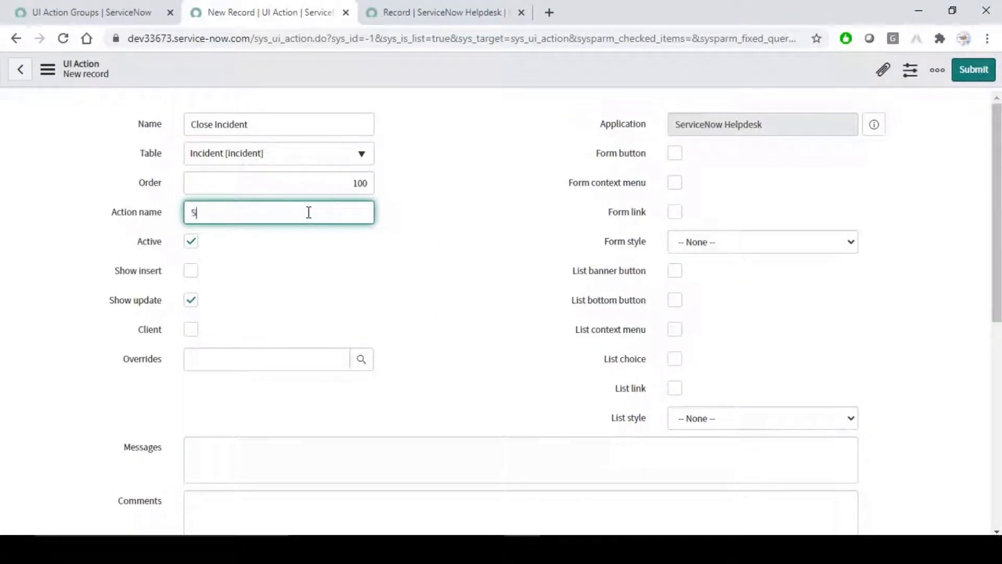
type("snhd_close_acincident")
Enable Workspace Form Button, leaving Workspace Form Menu off, and save the Close Incident action.
left_click(450, 291)
scroll(451, 291, "down", 6)
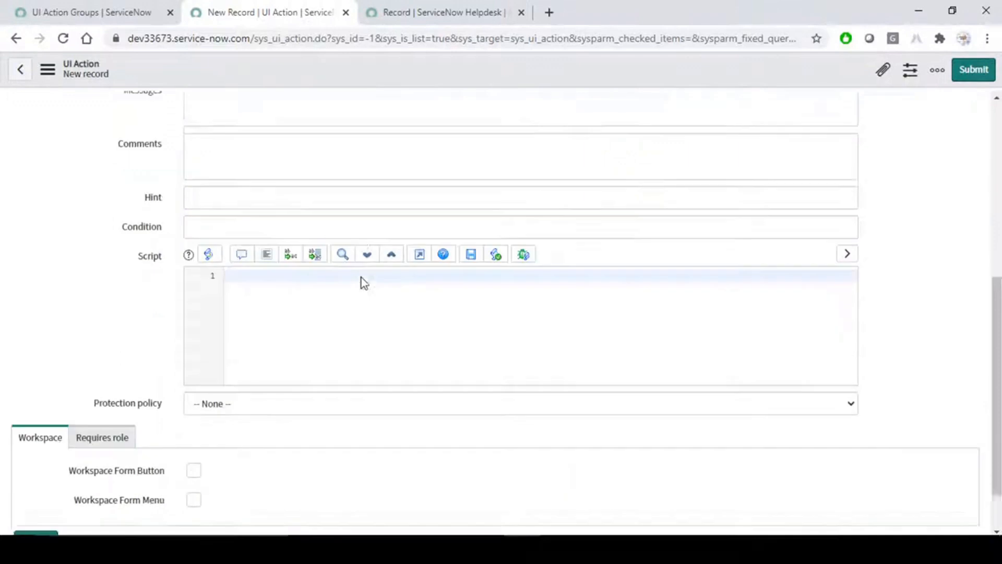
scroll(363, 278, "up", 7)
double_click(296, 213)
scroll(384, 326, "down", 6)
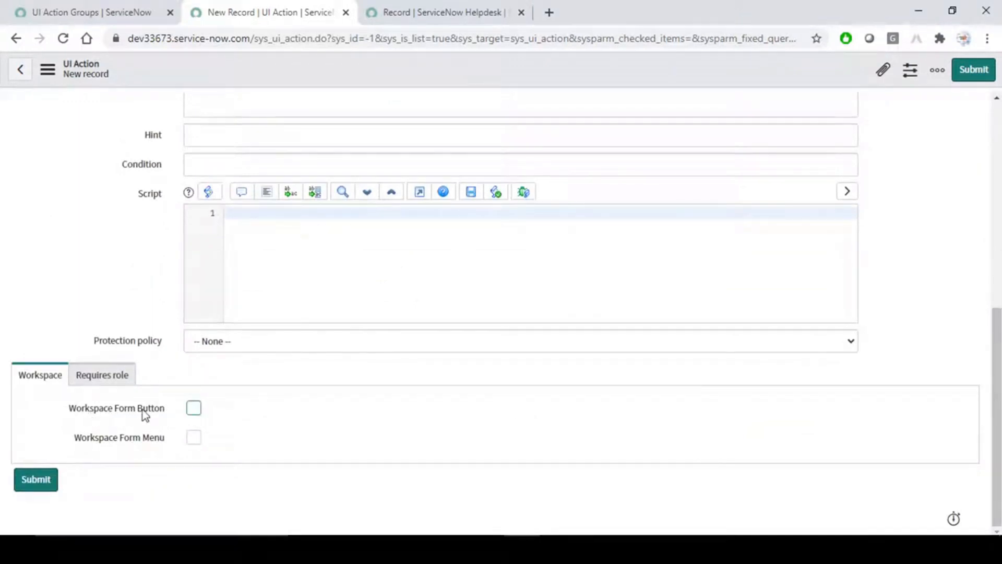
left_click(192, 439)
left_click(193, 438)
left_click(194, 409)
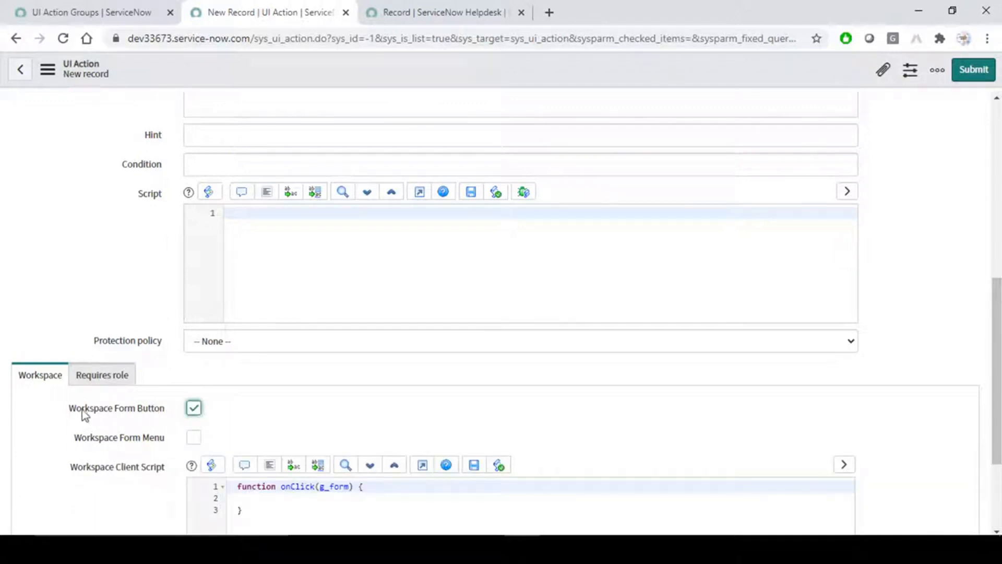
right_click(493, 75)
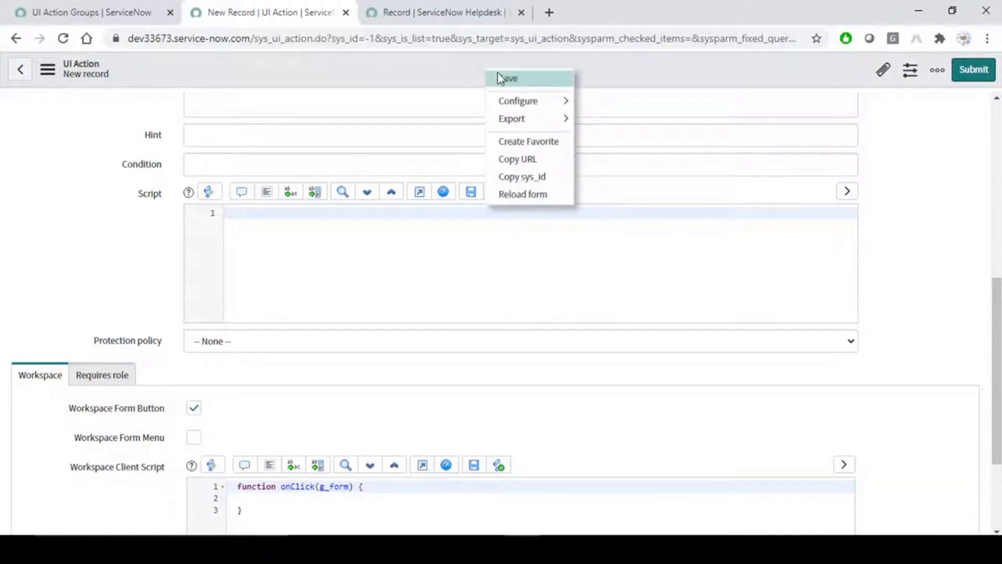
left_click(503, 79)
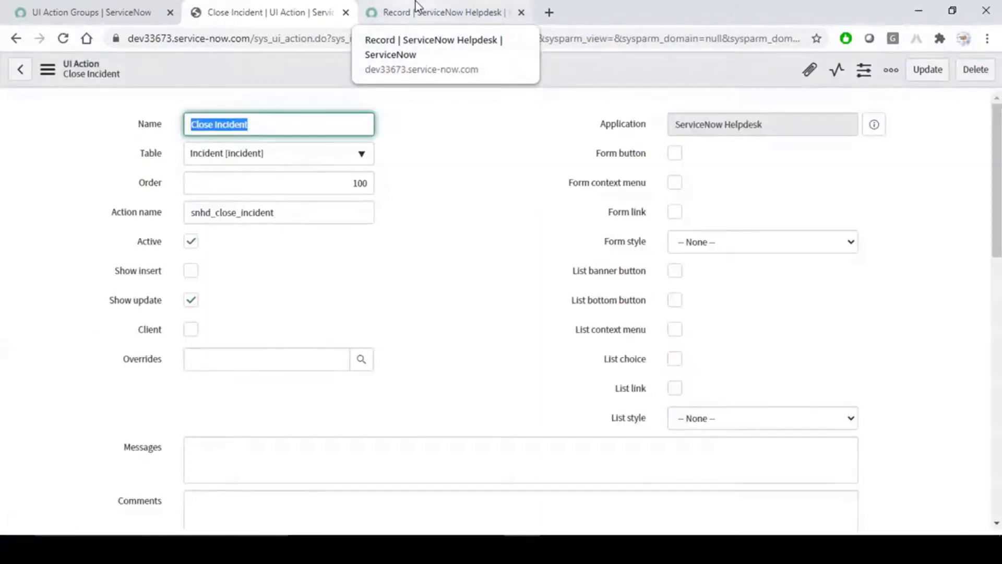
Reload INC0010112 to show the new Close Incident button, then start the action's script with 'curre'.
left_click(416, 3)
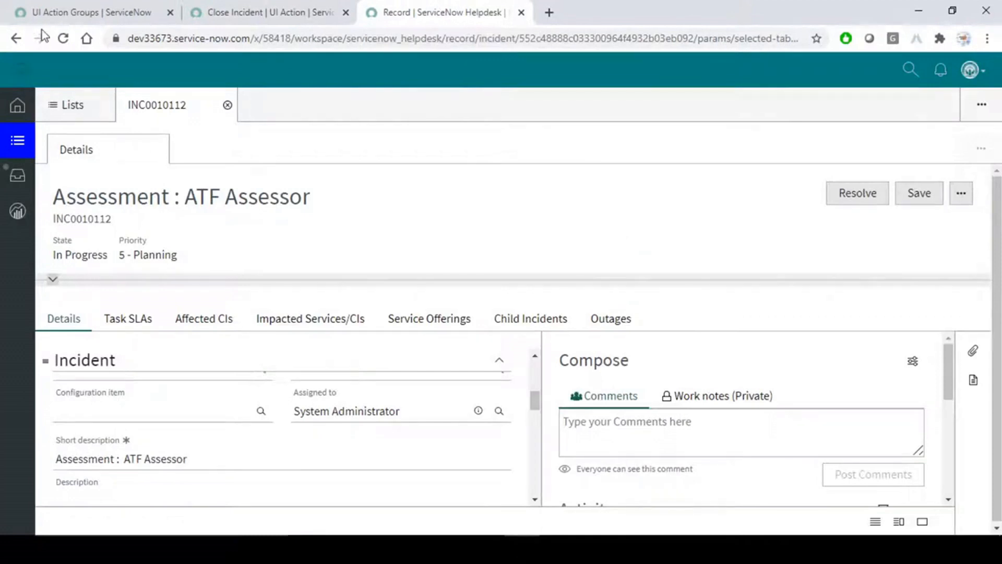
left_click(64, 38)
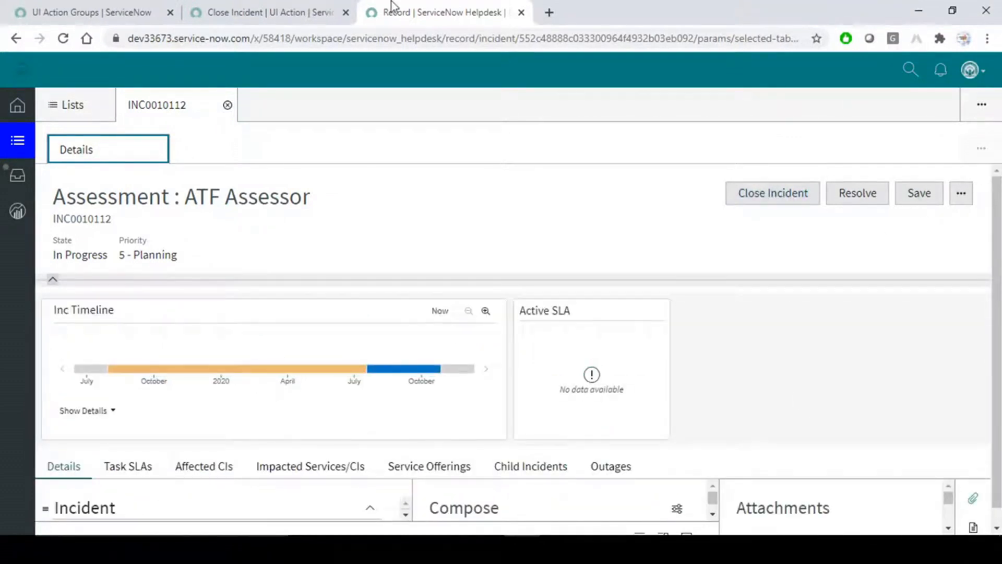
left_click(288, 8)
scroll(504, 292, "down", 6)
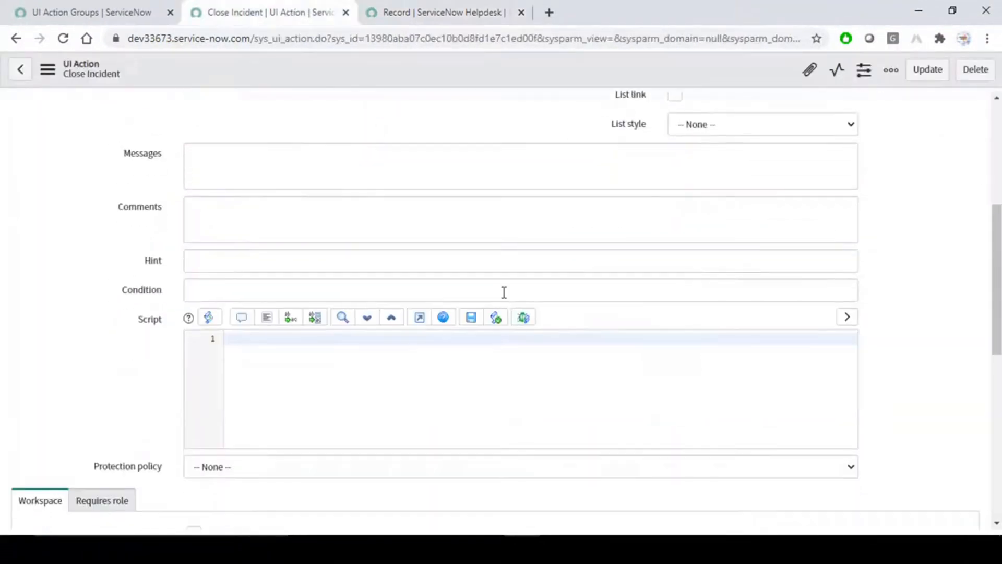
left_click(271, 340)
type("current.state=")
left_click(441, 11)
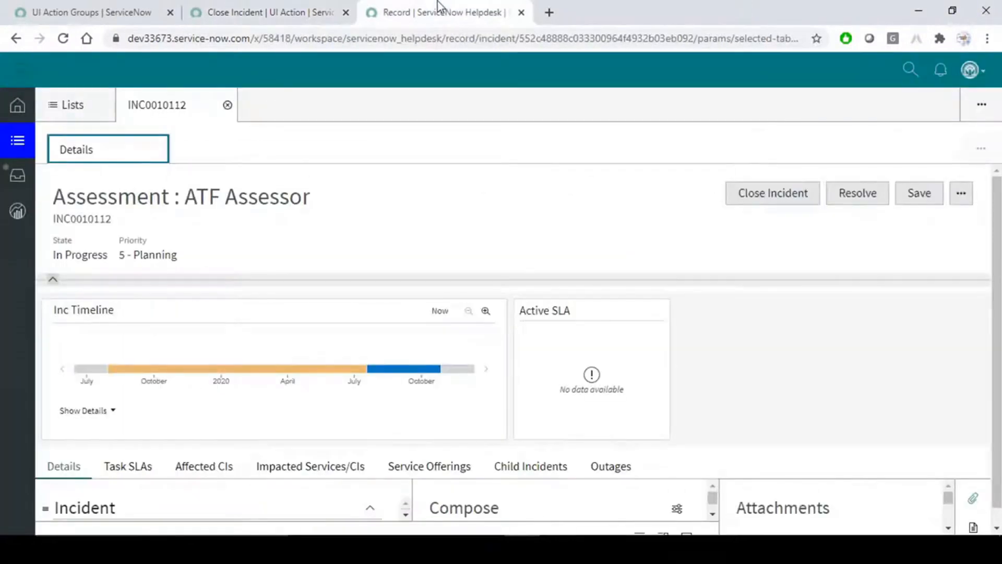
left_click(114, 10)
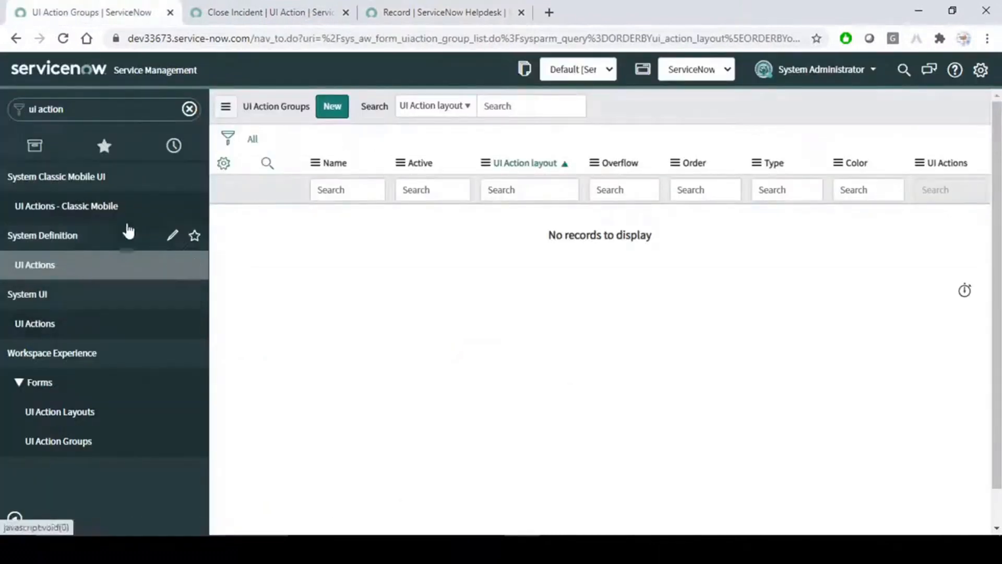
Delete the half-written line from the Close Incident Script field.
left_click(190, 109)
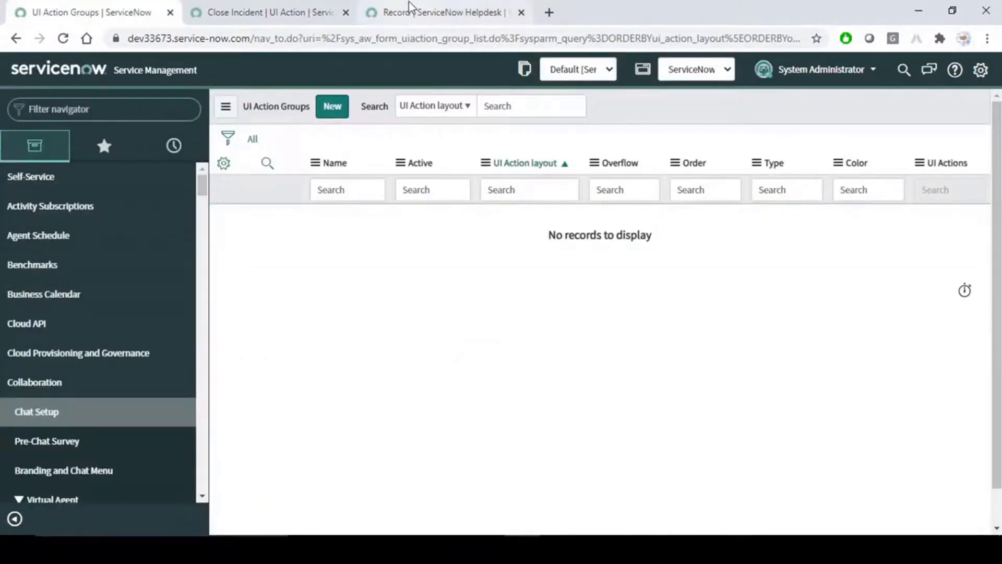
left_click(385, 12)
left_click(300, 12)
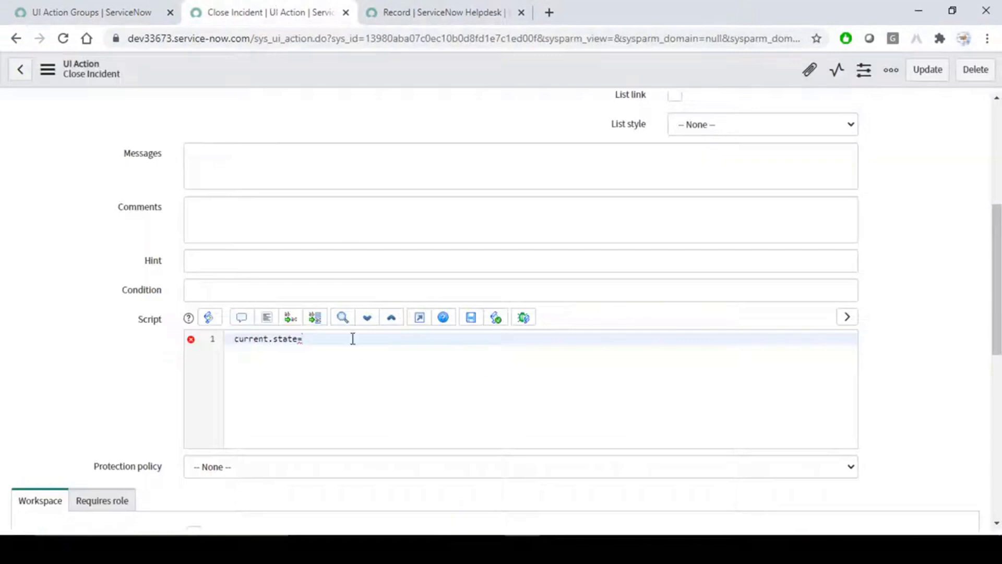
left_click_drag(354, 344, 151, 335)
key("BackSpace")
scroll(97, 358, "down", 8)
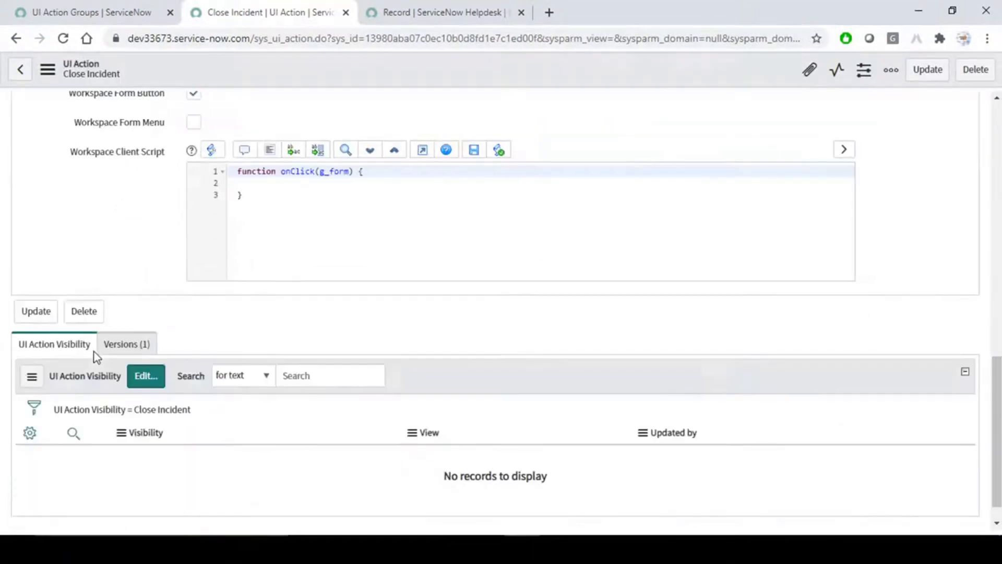
scroll(102, 316, "up", 7)
Switch Close Incident from Workspace Form Button to Workspace Form Menu and save it.
left_click(121, 425)
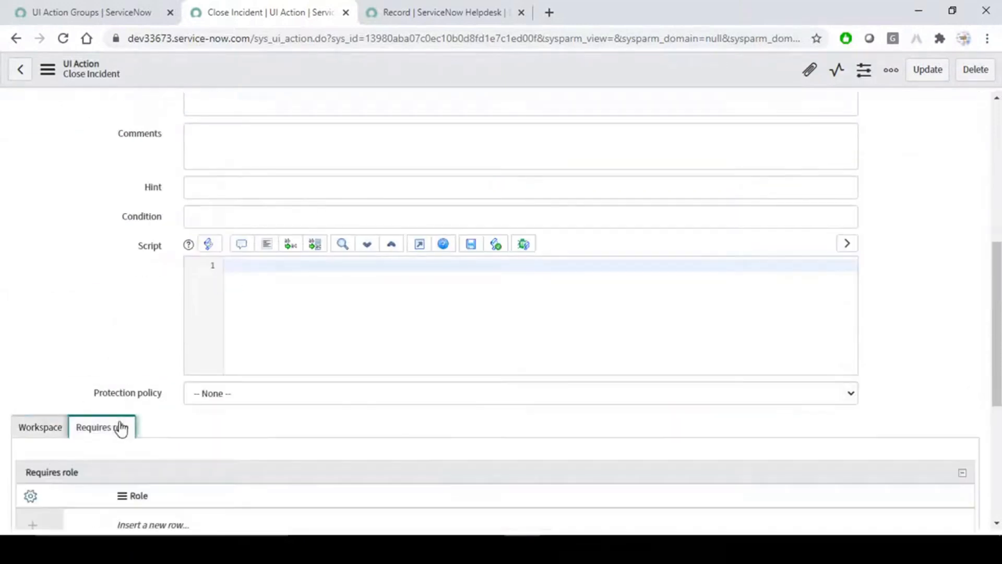
scroll(200, 425, "down", 4)
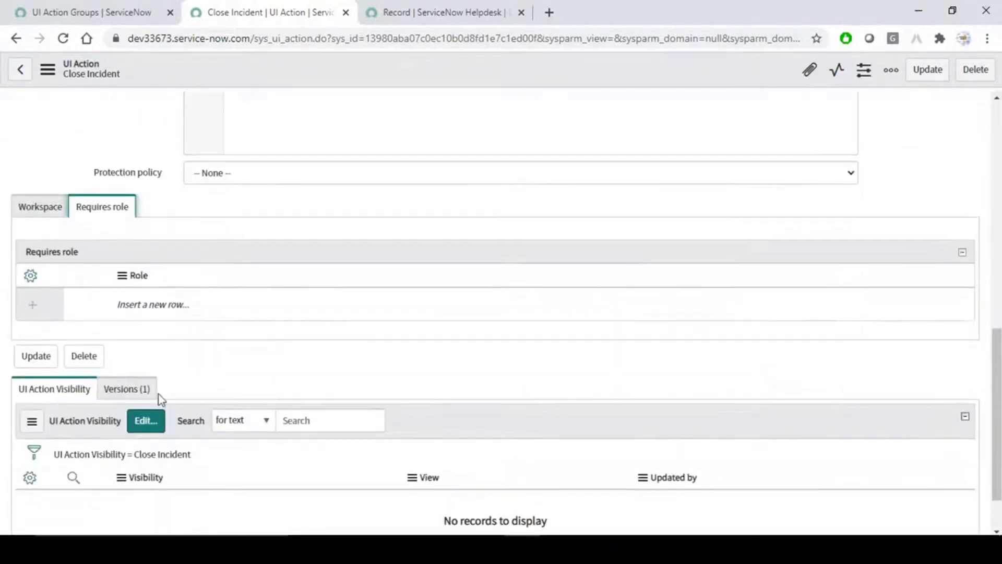
left_click(52, 214)
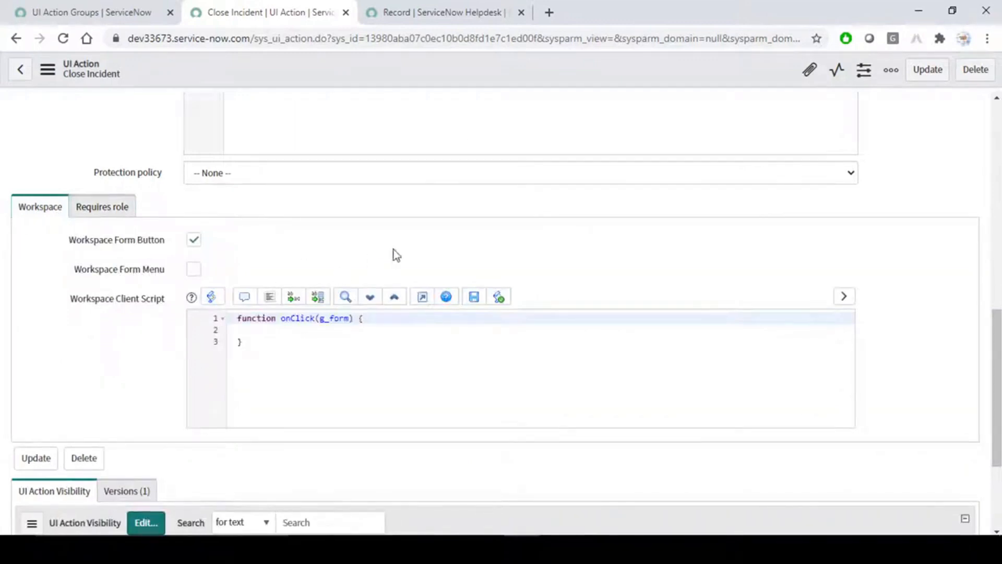
left_click(193, 239)
left_click(194, 269)
right_click(509, 68)
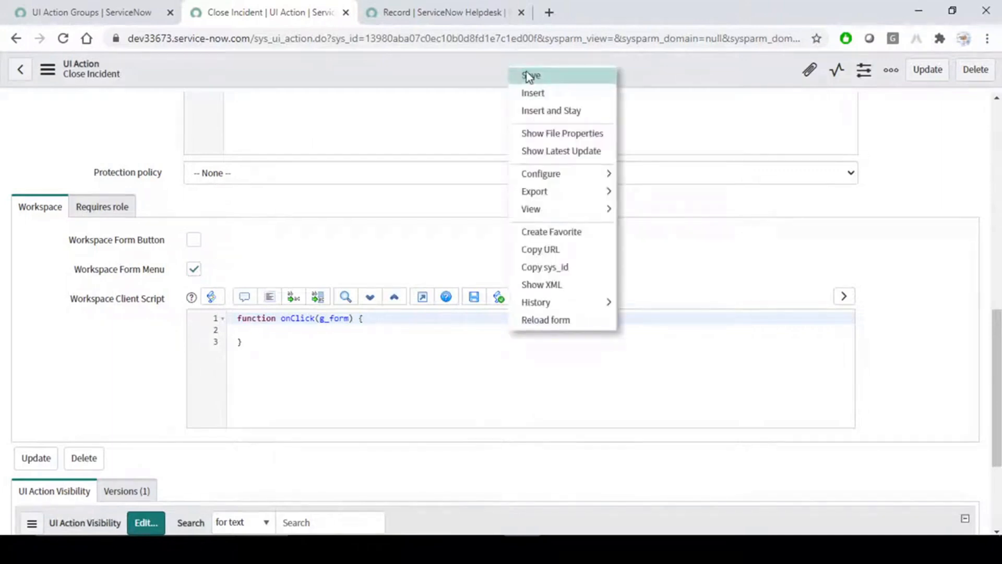
left_click(528, 76)
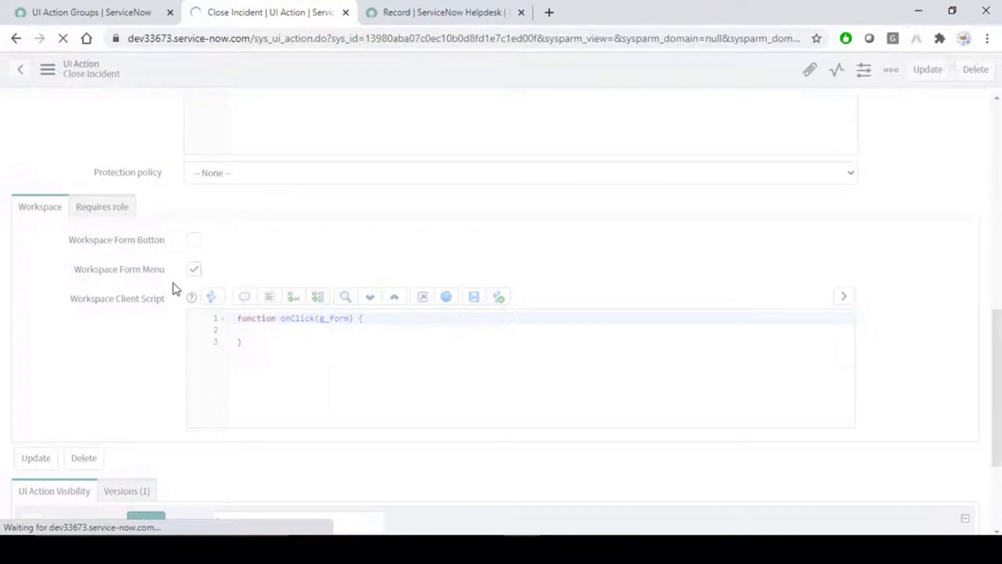
Confirm the Close Incident save finished and reload INC0010112 in the workspace.
left_click(438, 7)
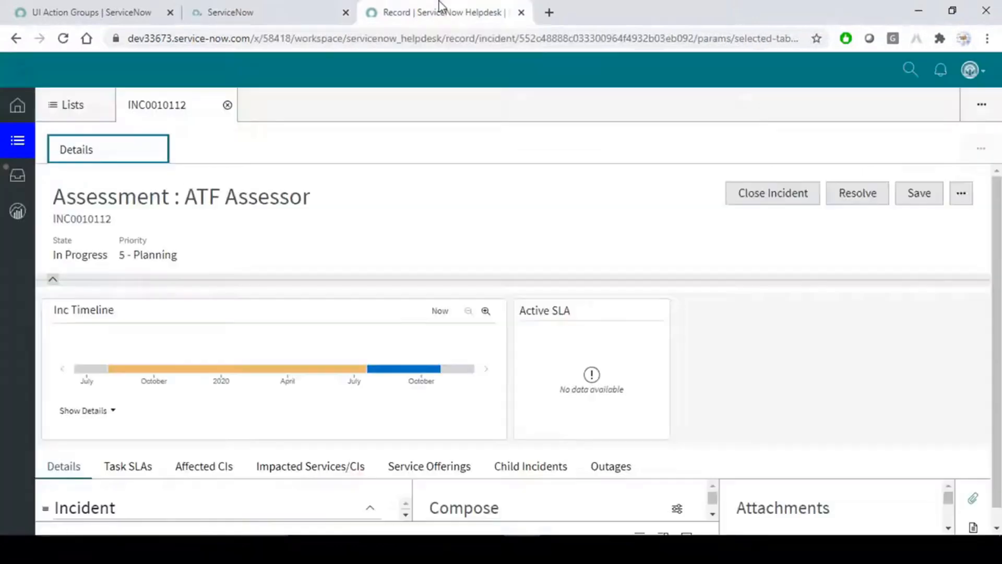
left_click(287, 3)
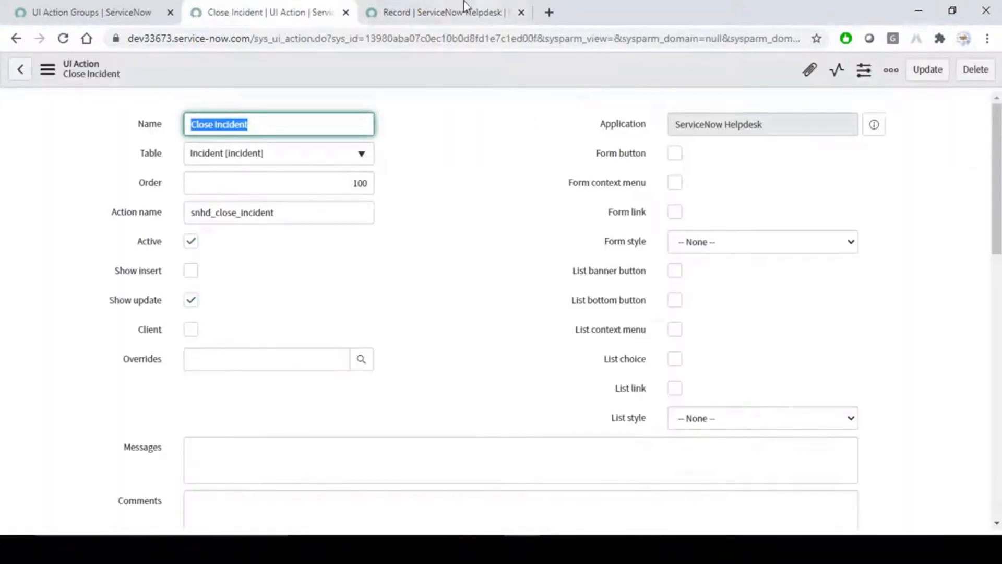
left_click(475, 11)
left_click(960, 193)
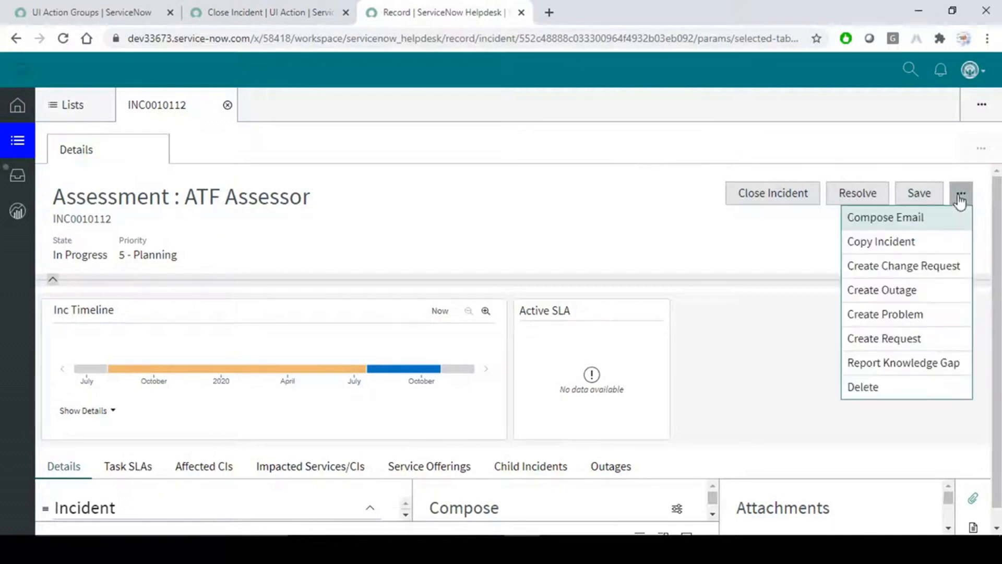
left_click(63, 39)
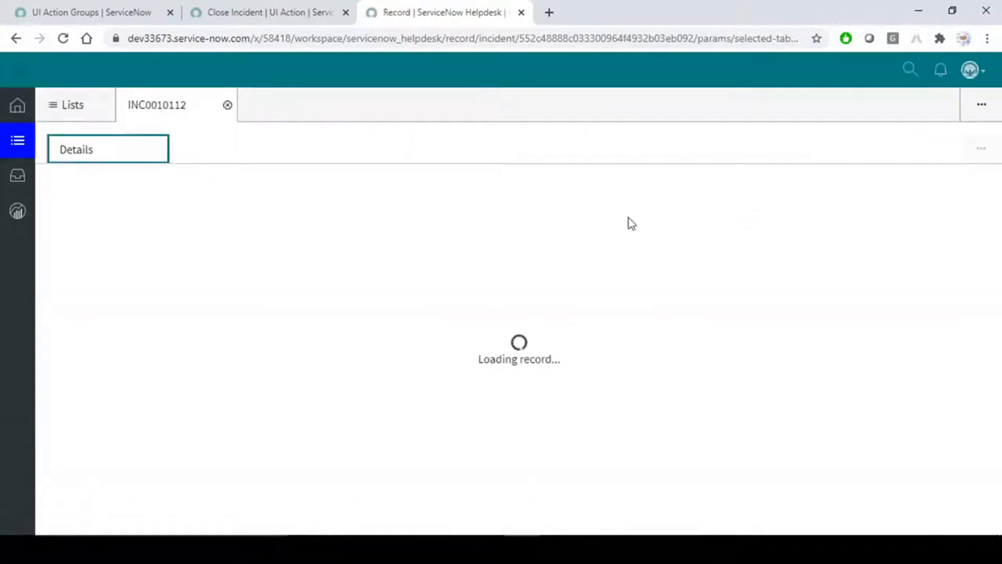
Open INC0010112's further-actions list to find Close Incident listed there.
left_click(974, 199)
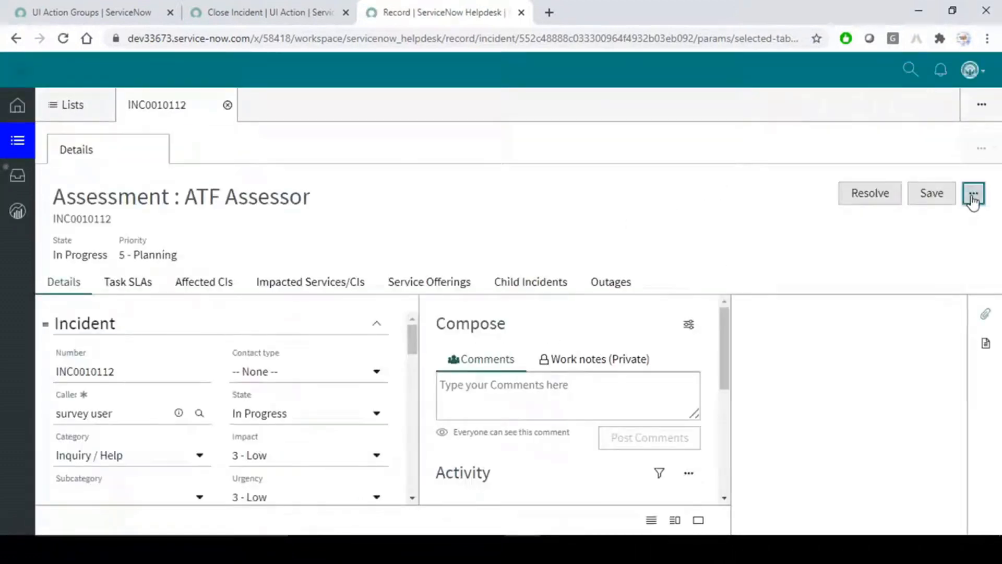
left_click(974, 197)
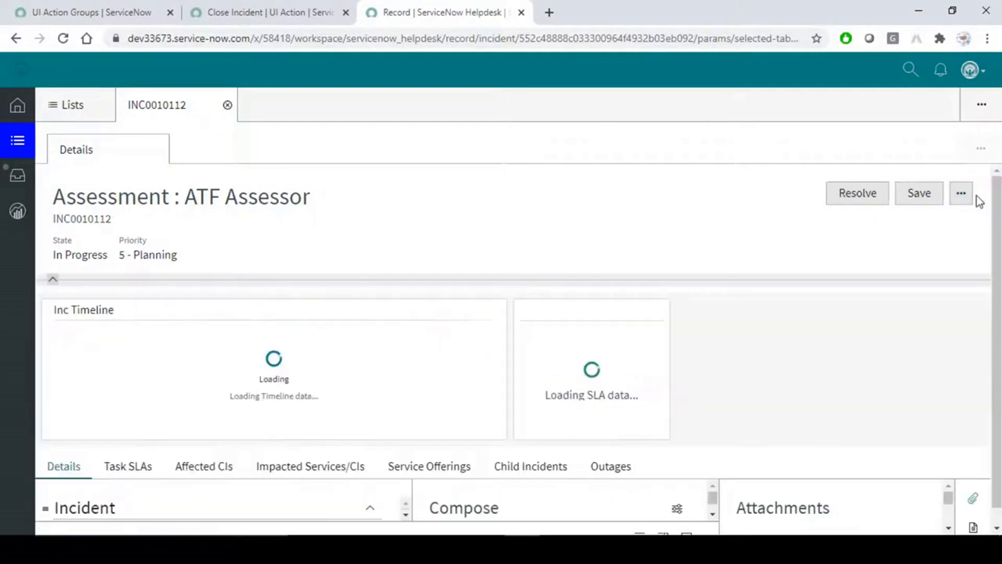
left_click(970, 198)
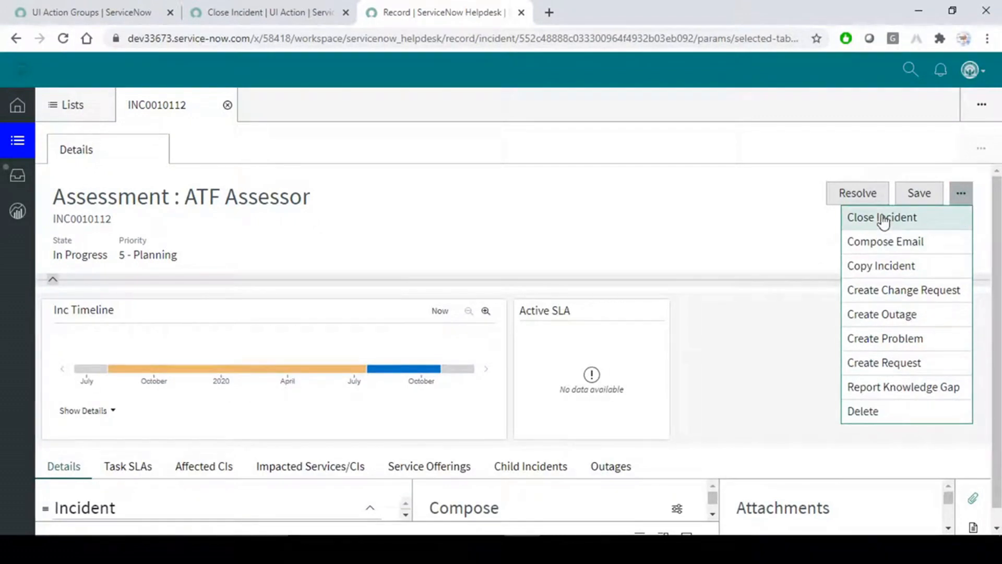
left_click(642, 210)
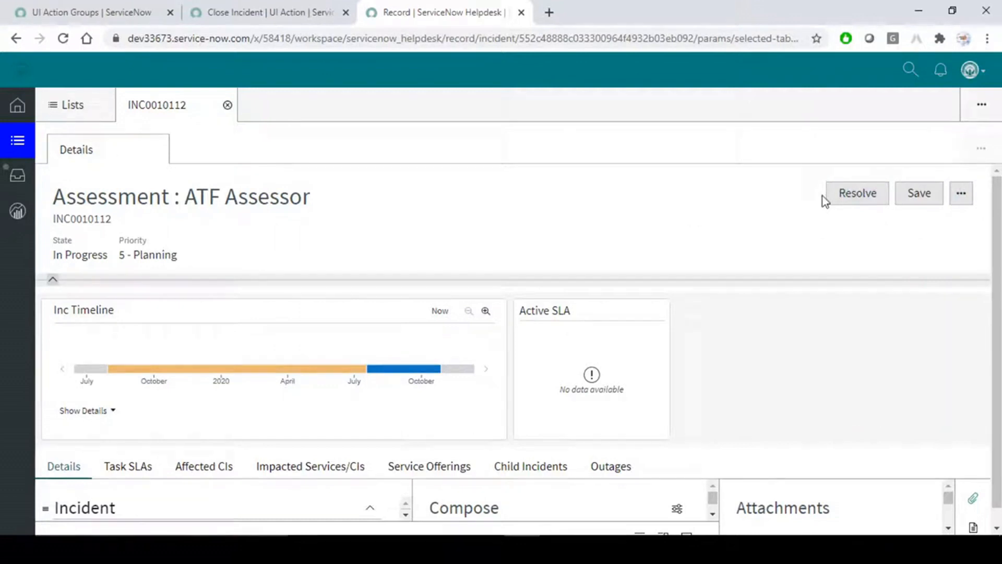
left_click(963, 197)
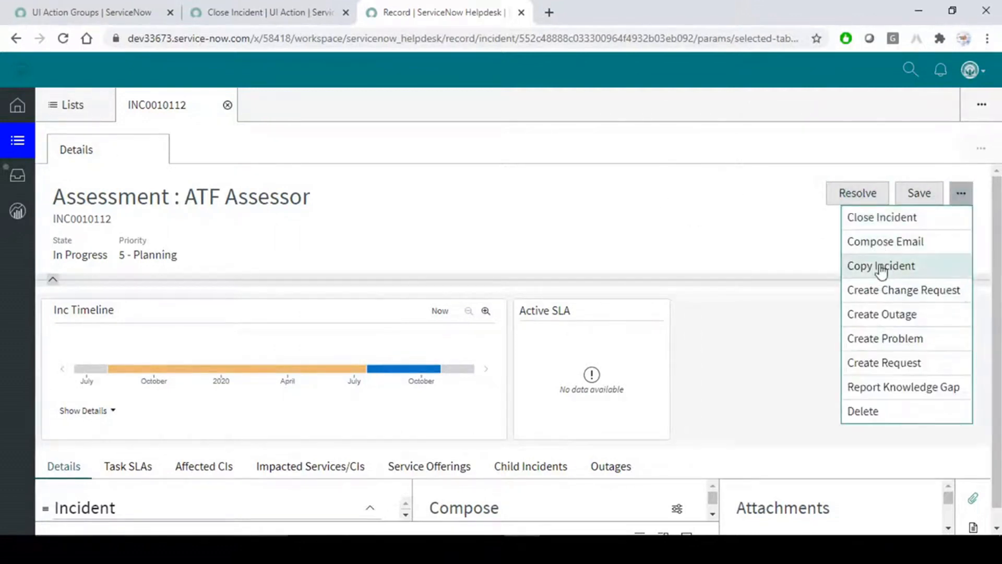
left_click(882, 266)
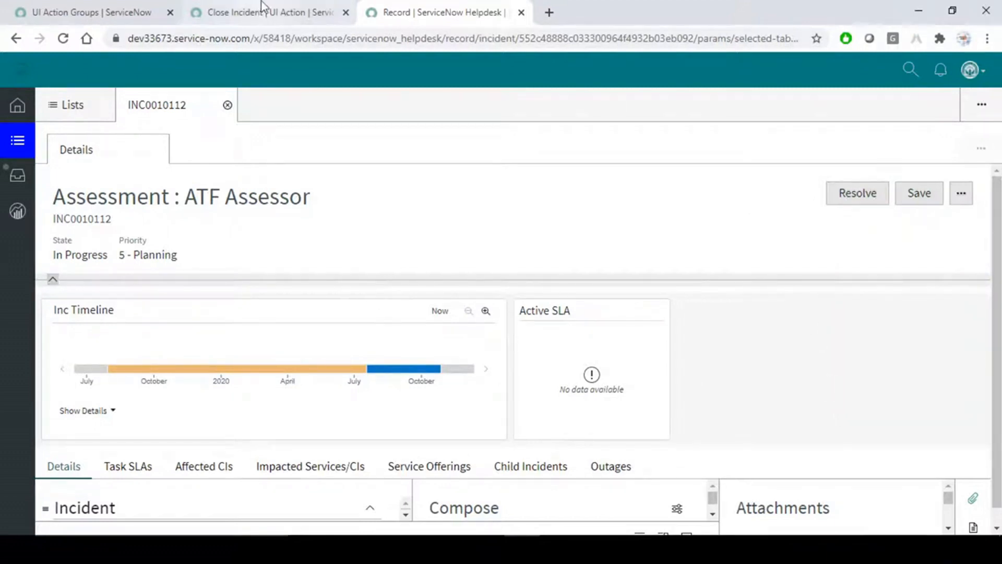
key("alt+Tab")
Scroll the Word notes to the 'New Record Menu:' heading and select it.
scroll(445, 321, "down", 4)
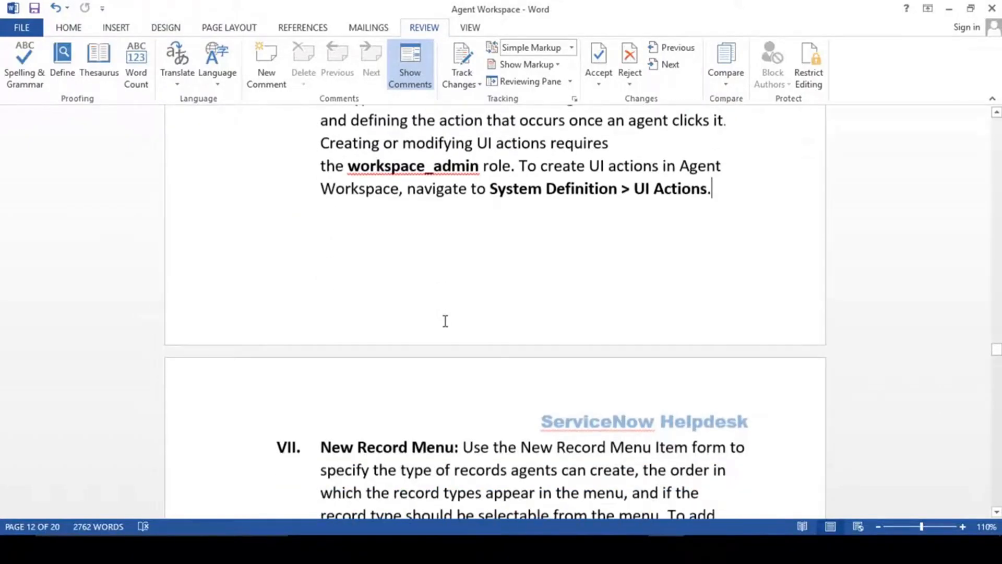
scroll(445, 321, "down", 3)
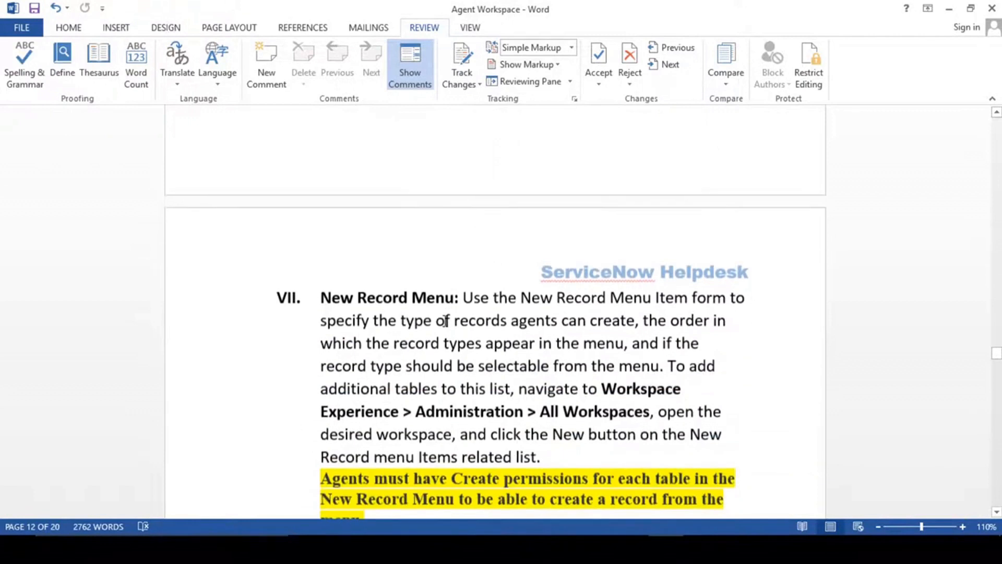
left_click_drag(323, 294, 457, 297)
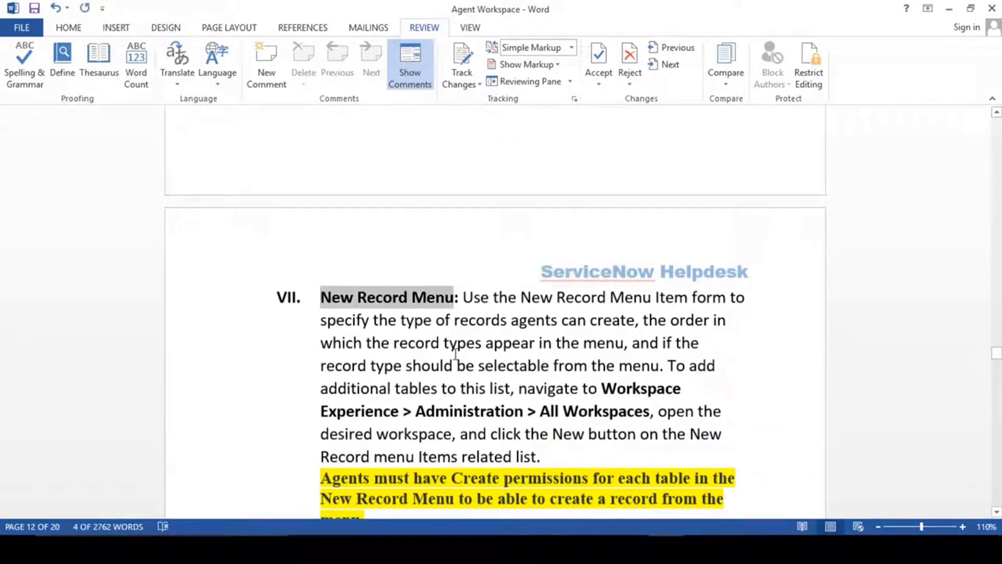
key("alt+Tab")
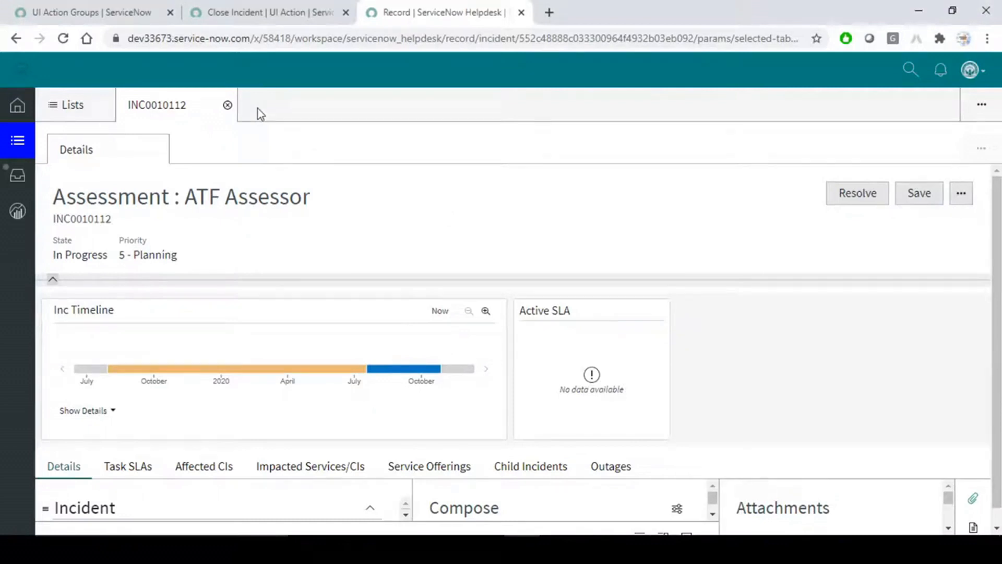
Close the Close Incident UI action browser tab.
left_click(261, 13)
left_click(136, 4)
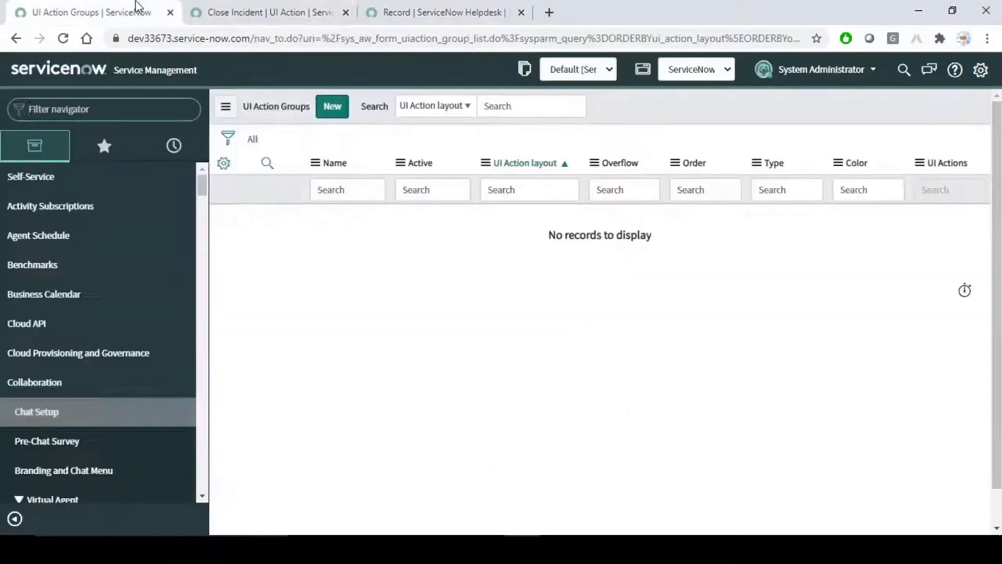
left_click(345, 12)
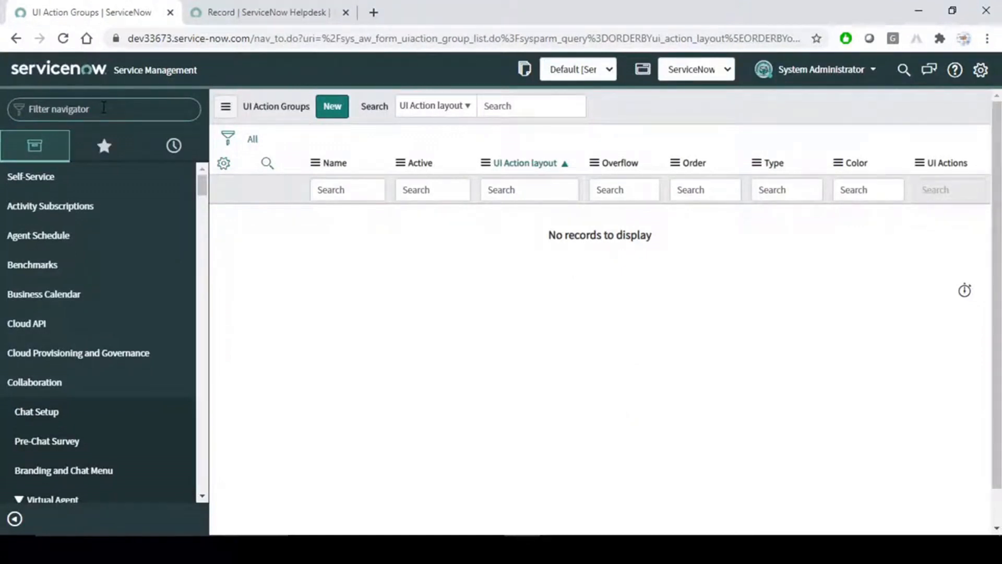
Open All Workspaces > ServiceNow Helpdesk and show its empty New Record Menu Items list.
type("workspace")
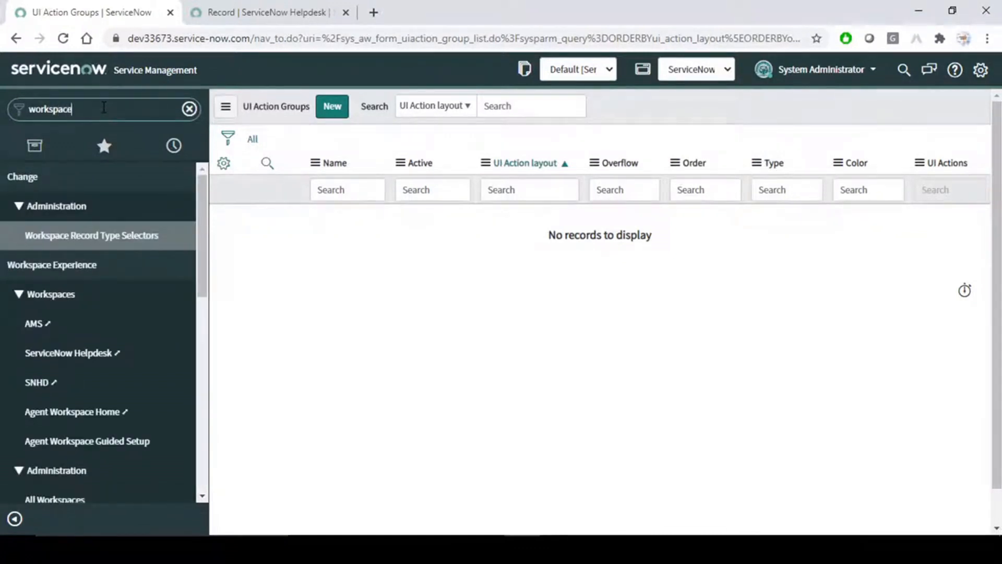
scroll(82, 429, "down", 3)
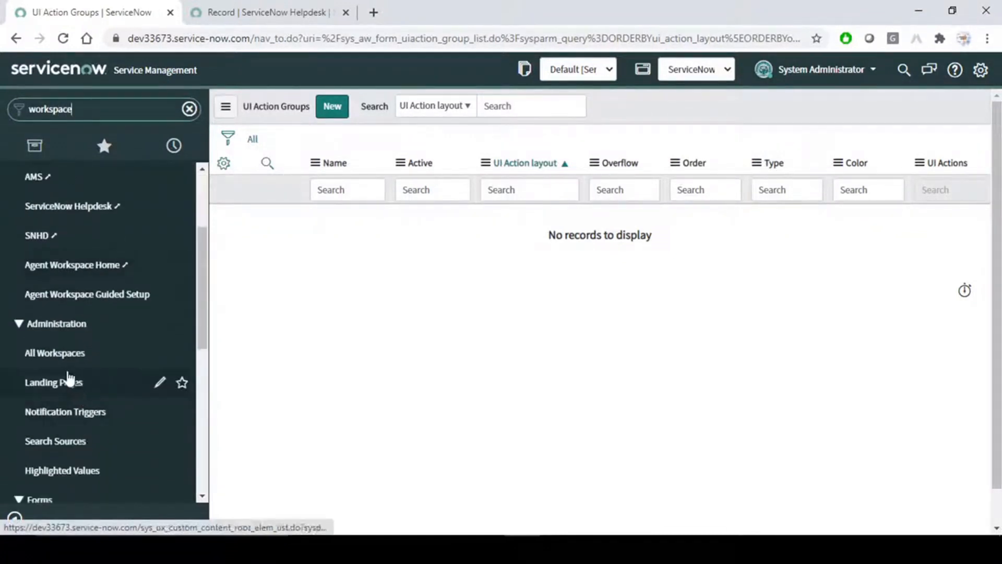
left_click(62, 353)
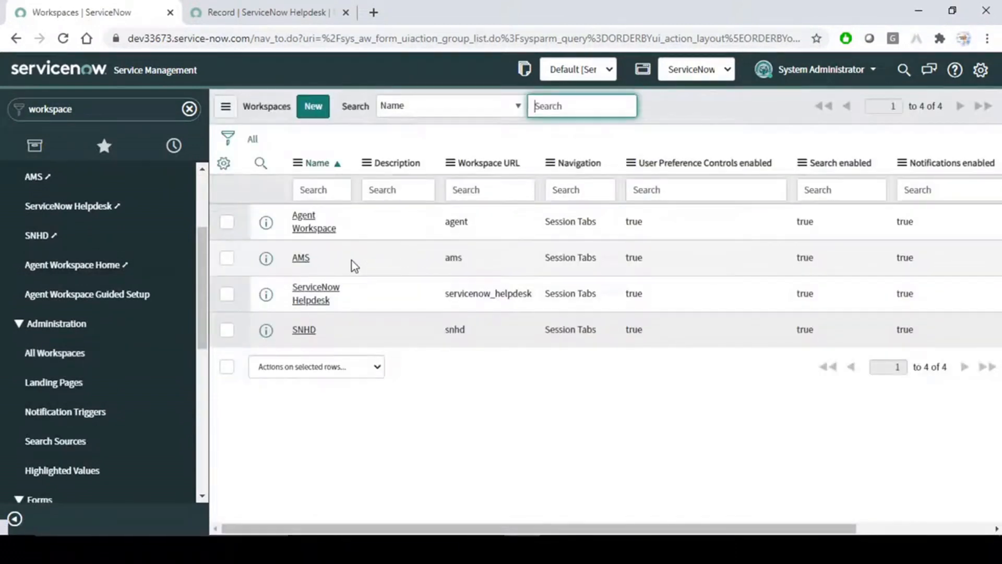
left_click(315, 294)
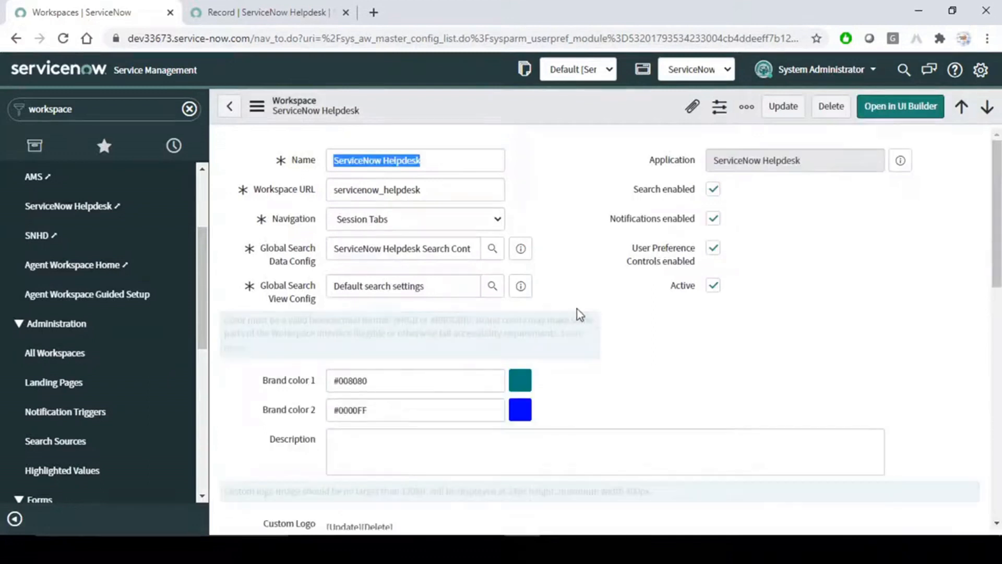
scroll(710, 366, "down", 8)
scroll(712, 369, "down", 4)
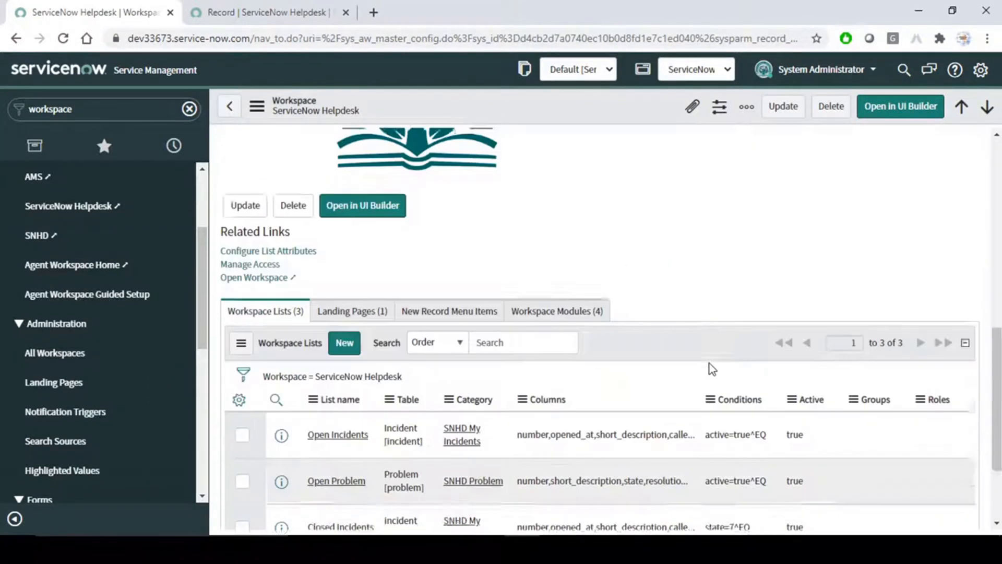
left_click(463, 186)
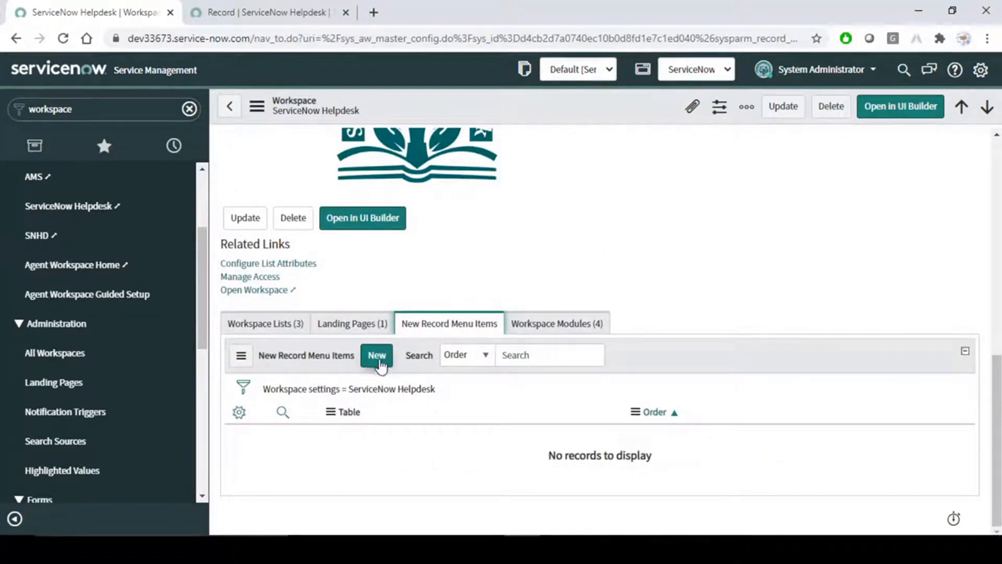
Create a New Record Menu Item for the Incident table with order 100.
left_click(381, 361)
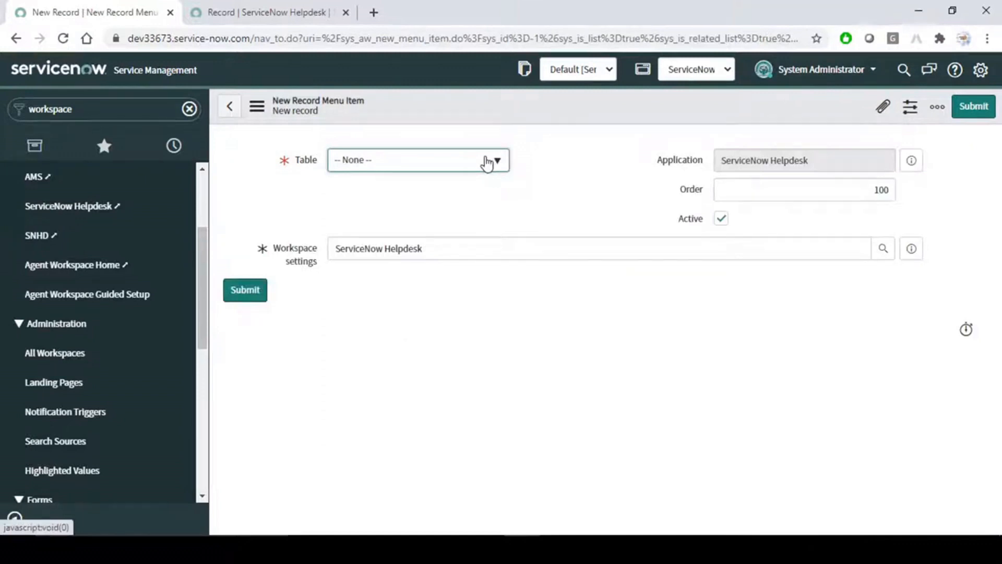
left_click(487, 162)
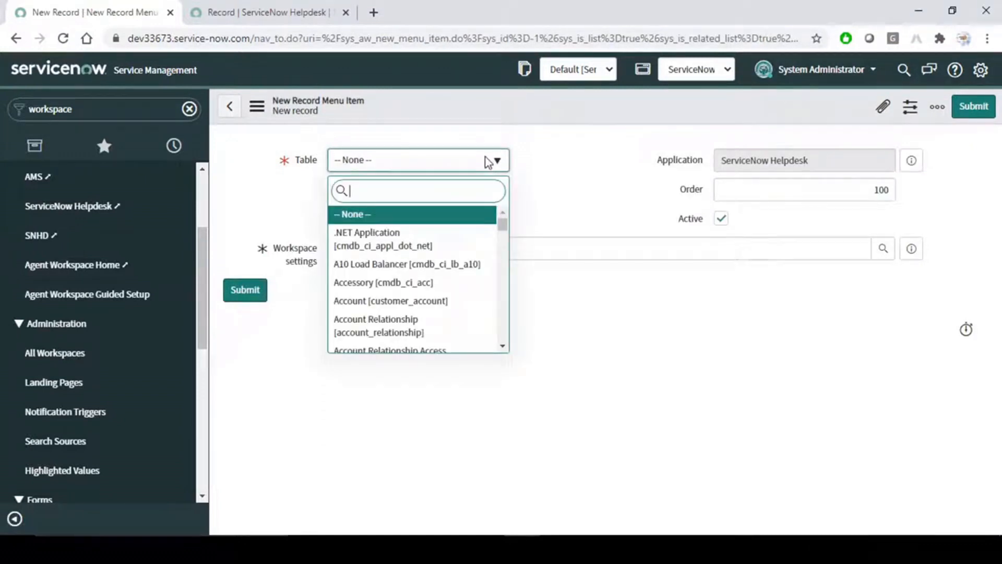
type("incide")
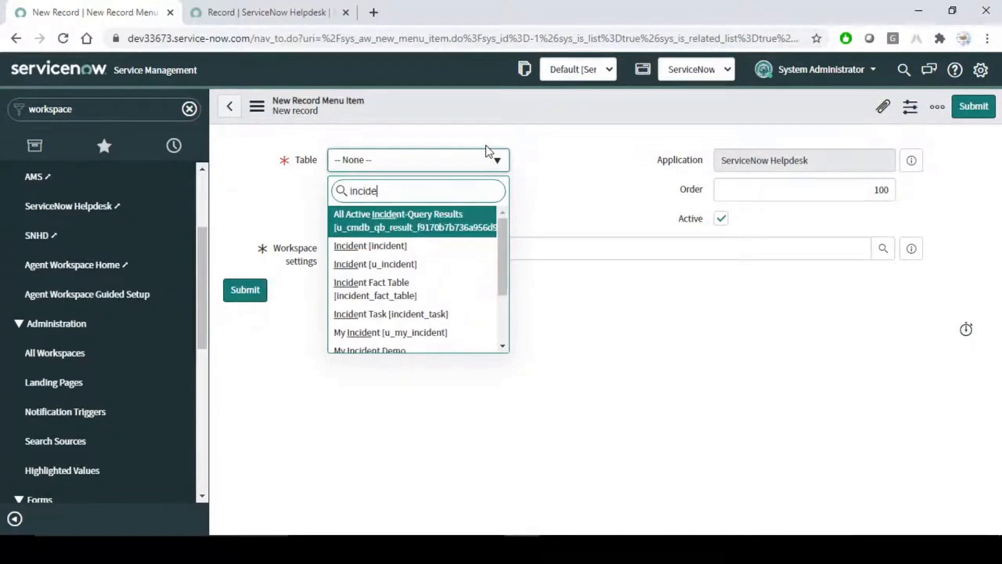
left_click(386, 245)
left_click(861, 189)
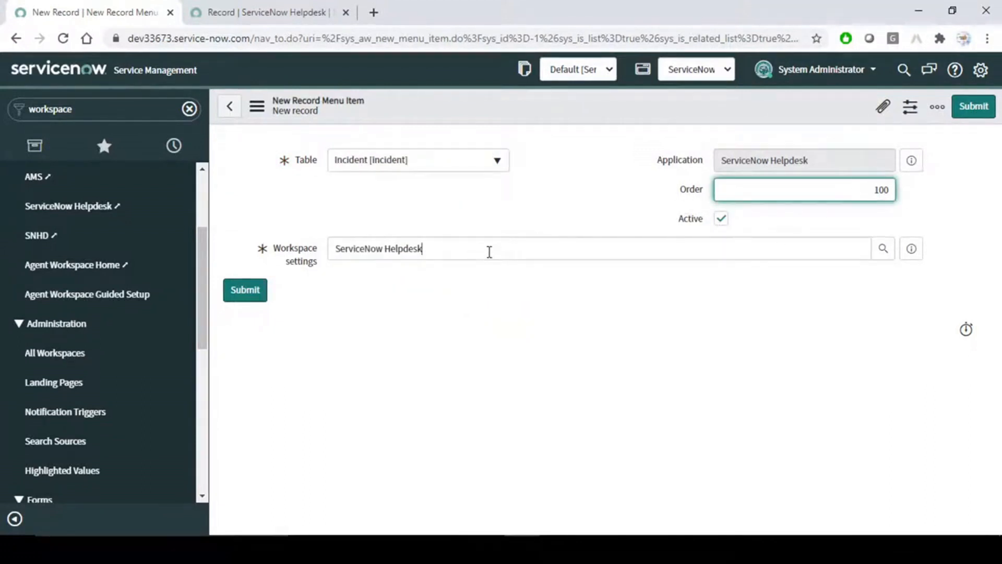
left_click(565, 204)
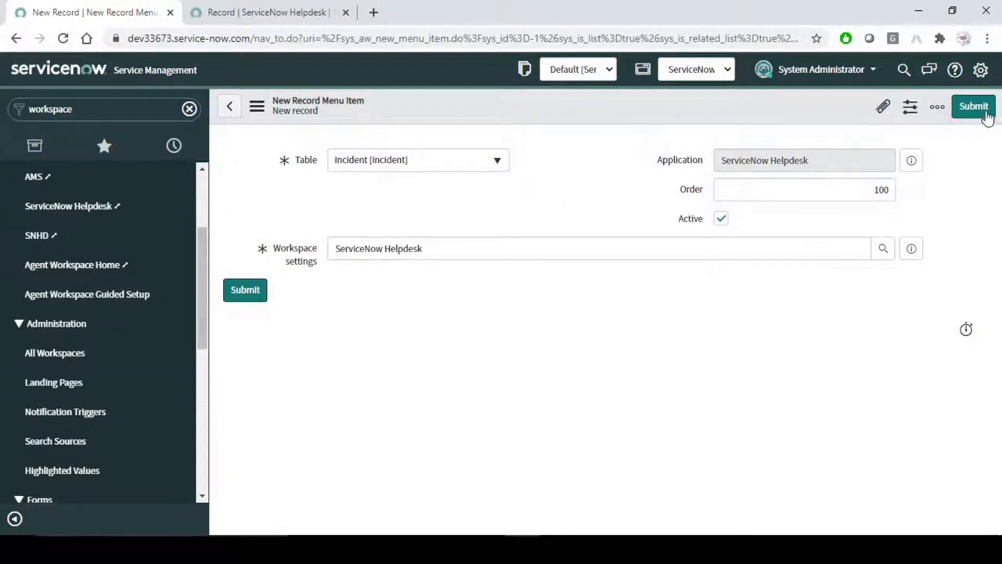
left_click(978, 112)
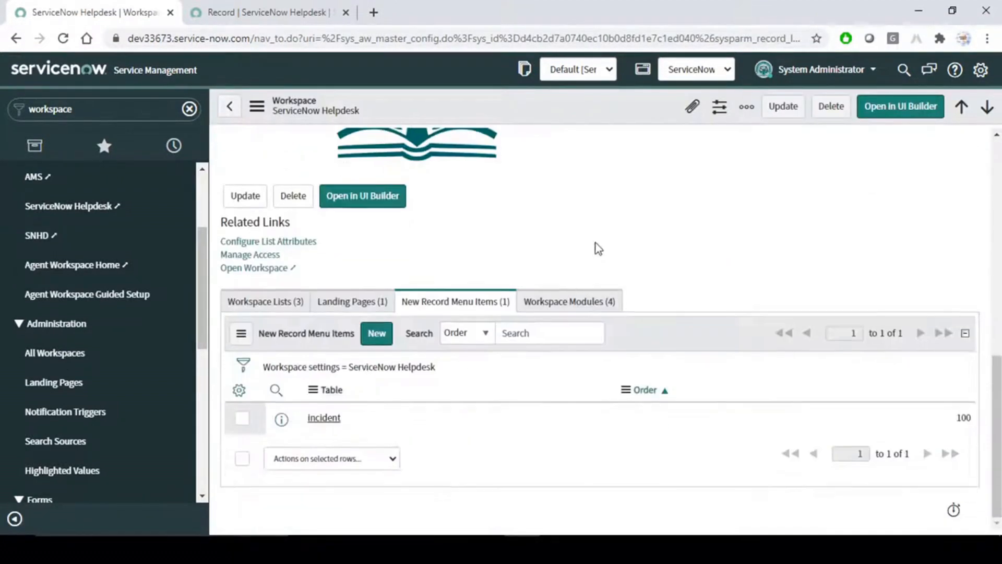
Open the saved Incident menu item in a new tab, then go to the workspace incident record.
middle_click(328, 423)
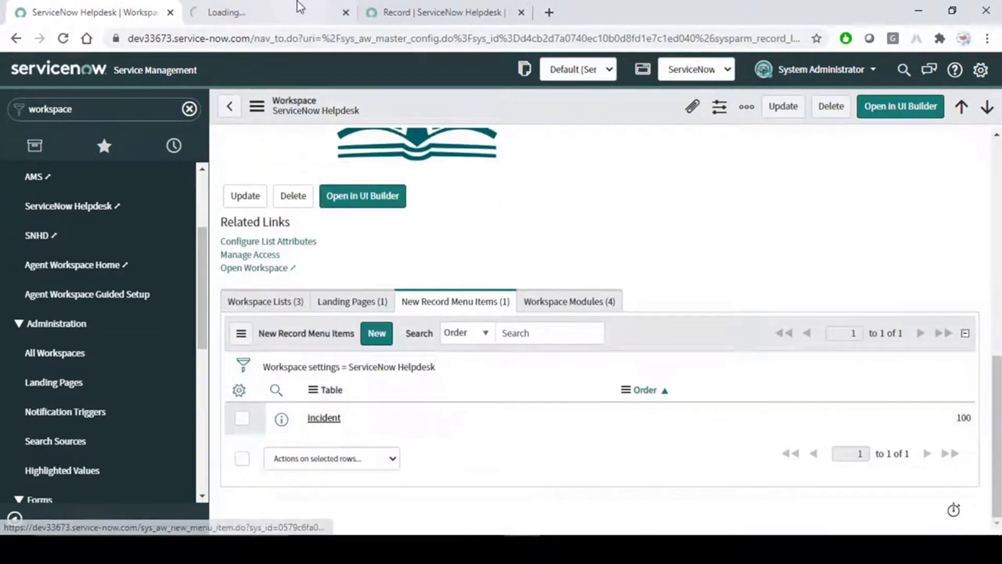
left_click(324, 16)
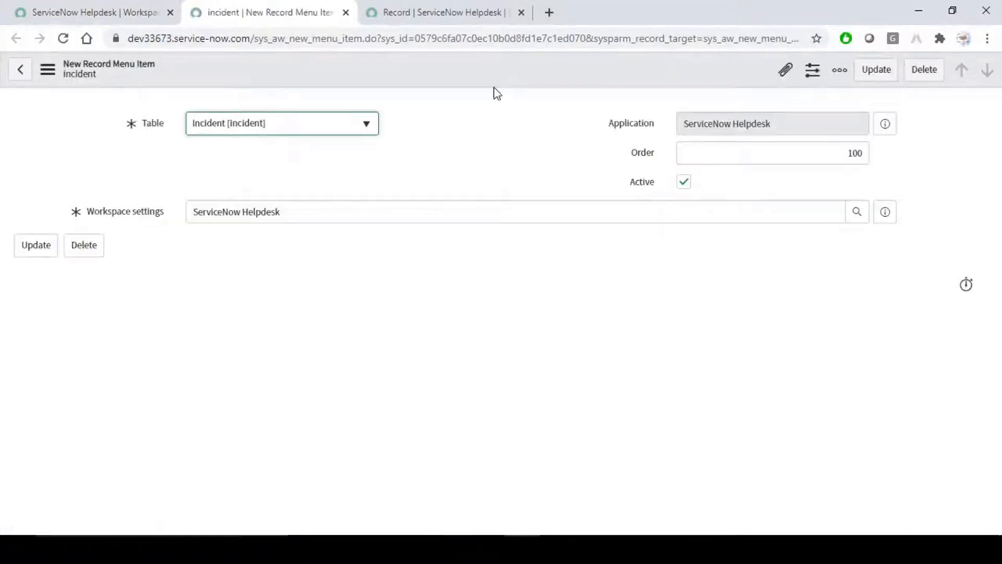
left_click(460, 5)
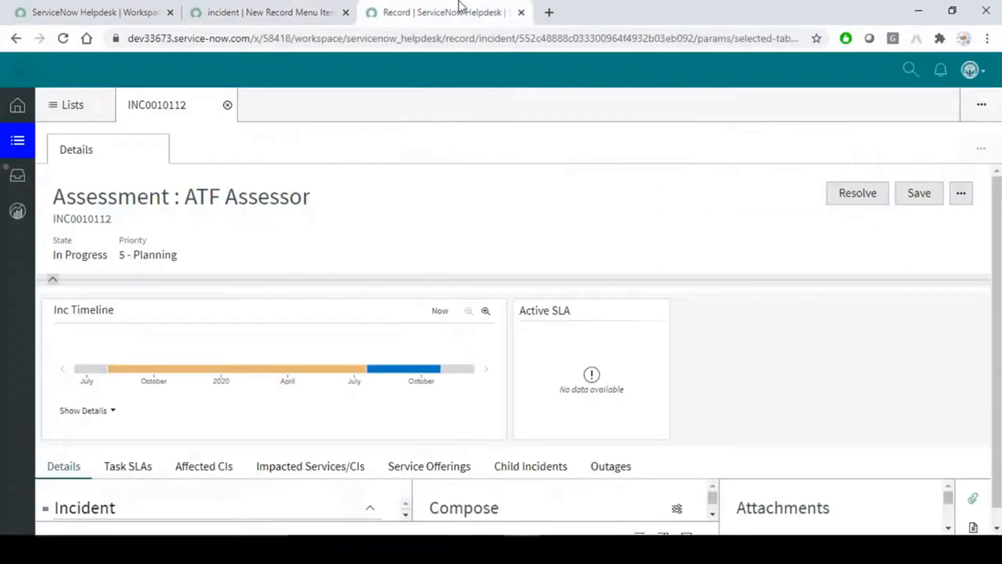
Reload the Helpdesk workspace and open a New Incident form from the + tab.
left_click(63, 38)
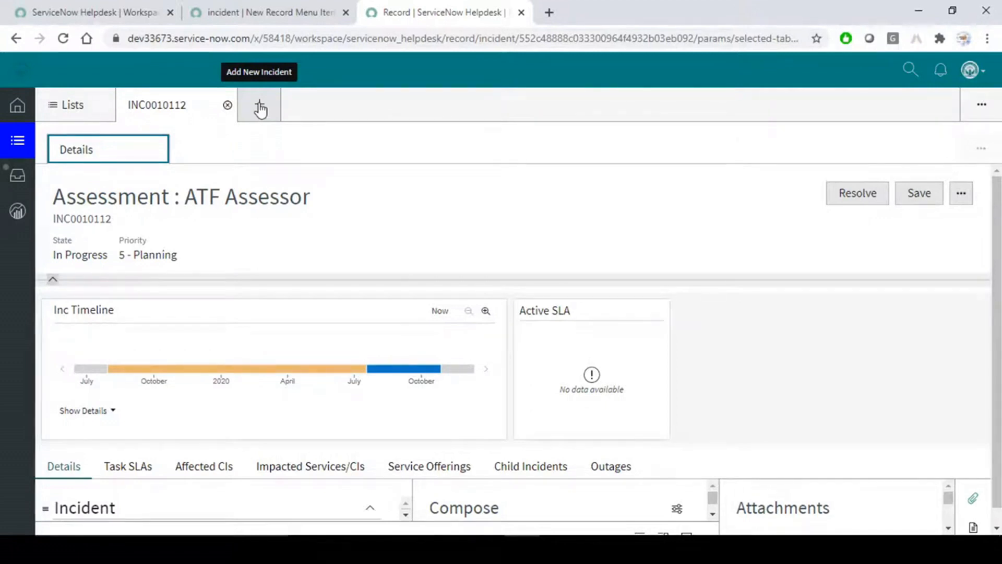
left_click(260, 107)
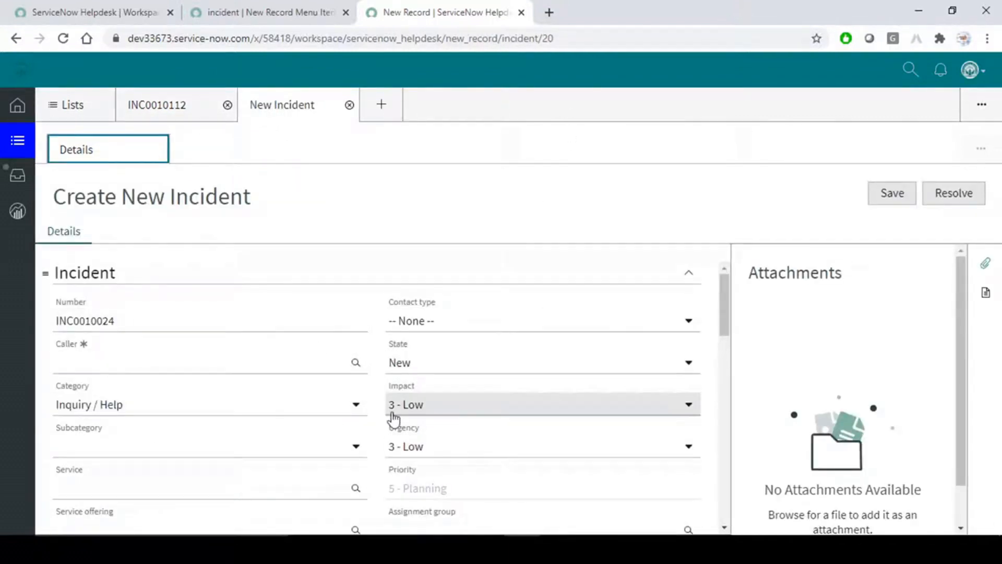
scroll(392, 419, "down", 15)
scroll(393, 419, "up", 15)
left_click(402, 185)
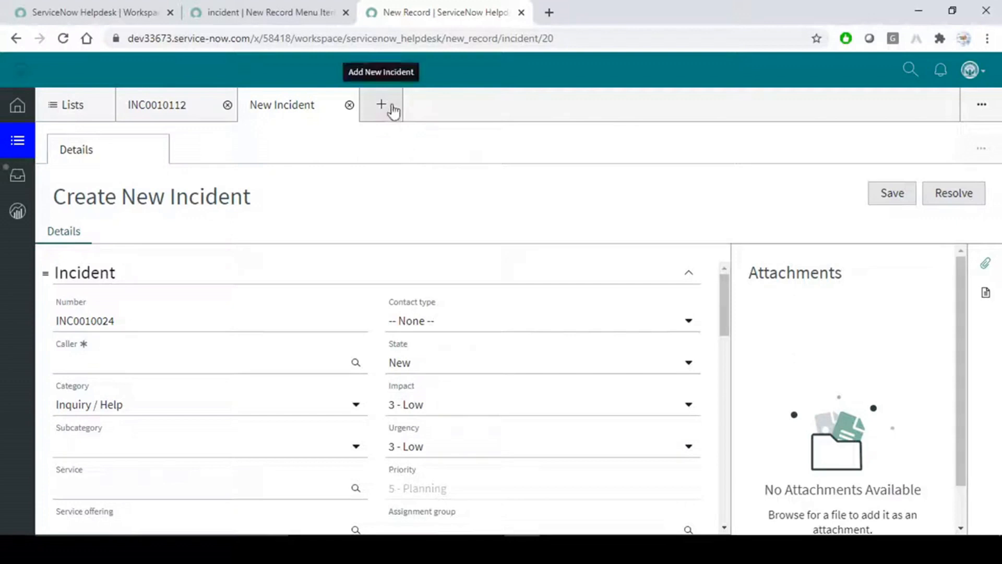
Close the Incident menu item page and return to the workspace configuration.
left_click(296, 13)
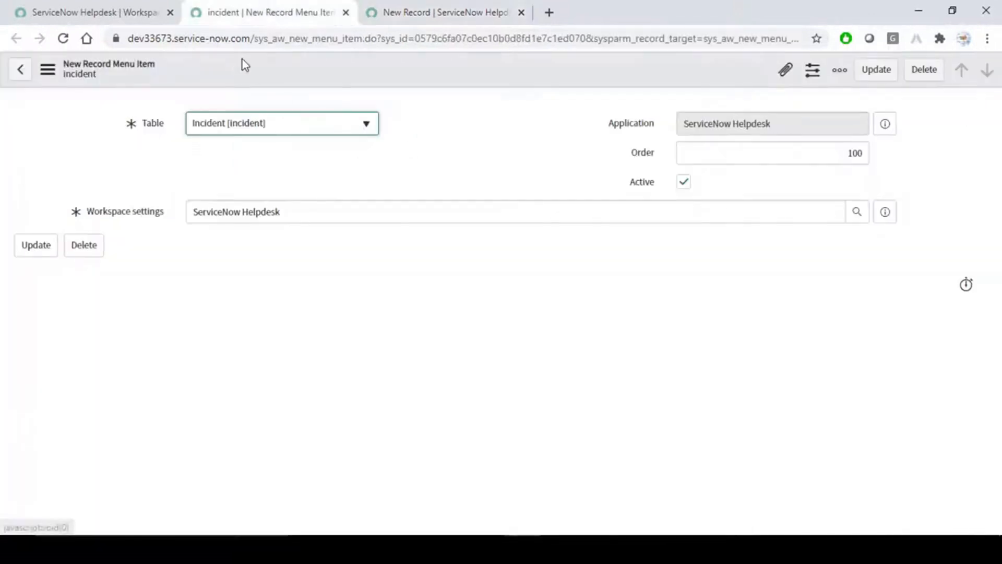
left_click(346, 13)
left_click(123, 7)
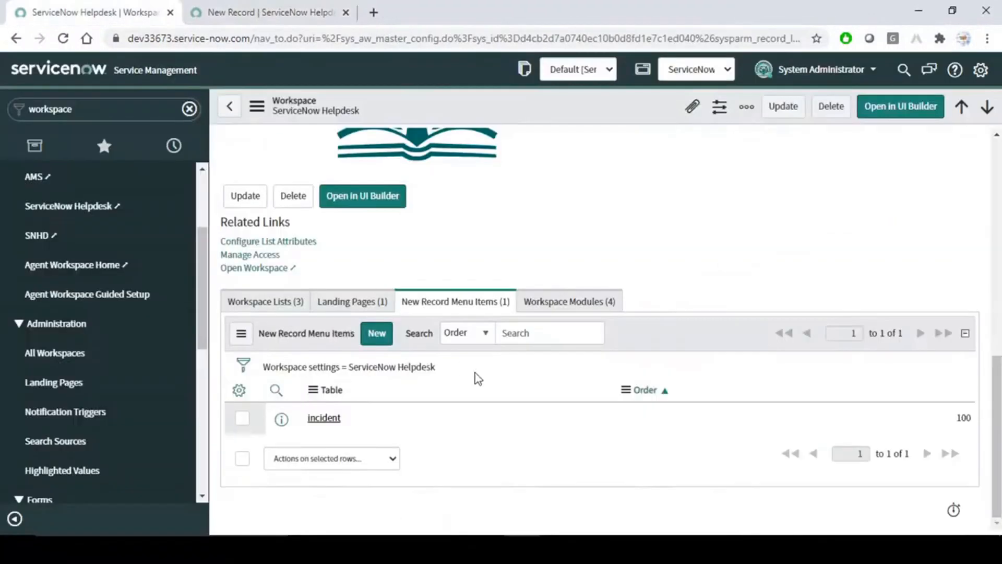
Create a menu item for the Problem [problem] table with order 200 and save it.
left_click(377, 336)
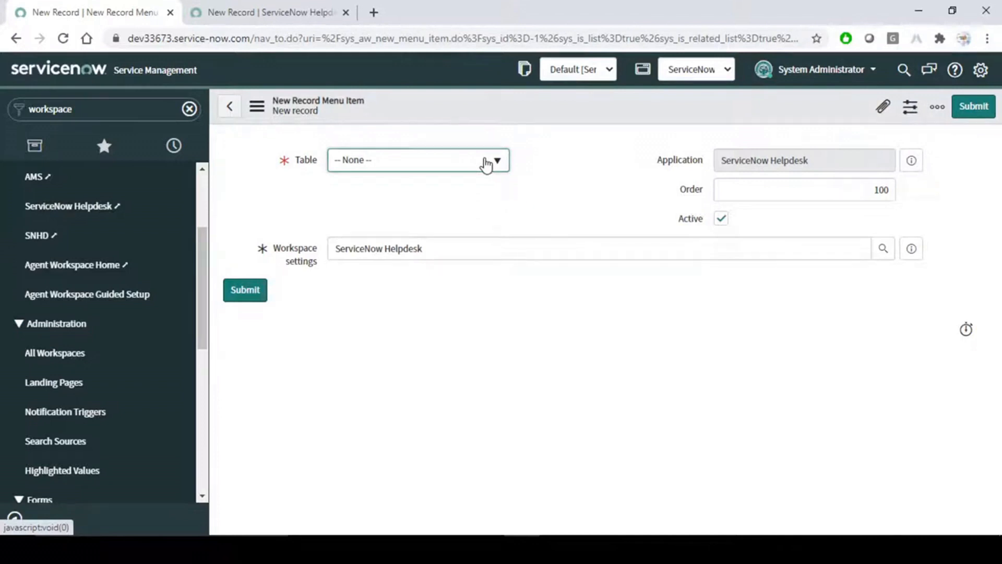
left_click(486, 165)
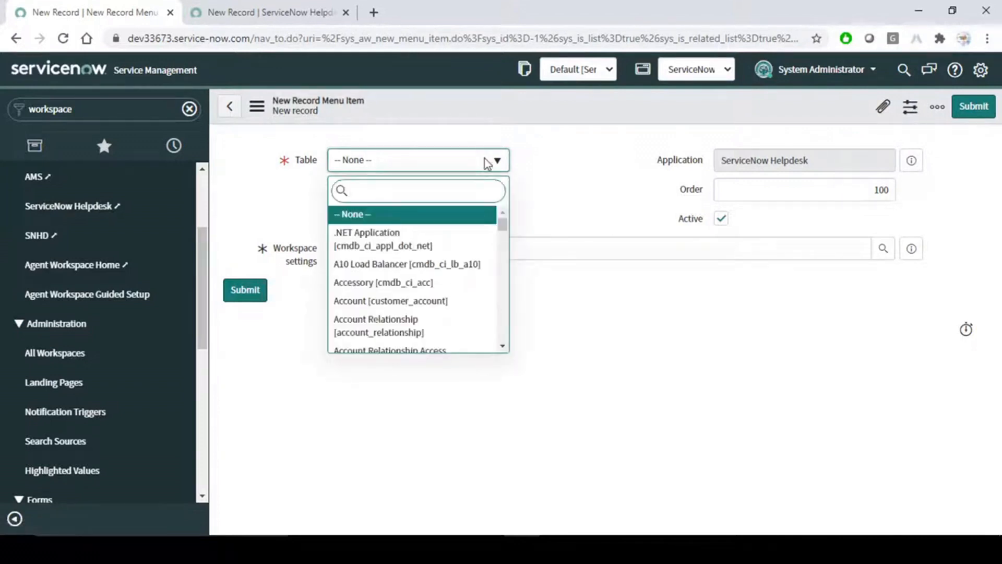
type("problem")
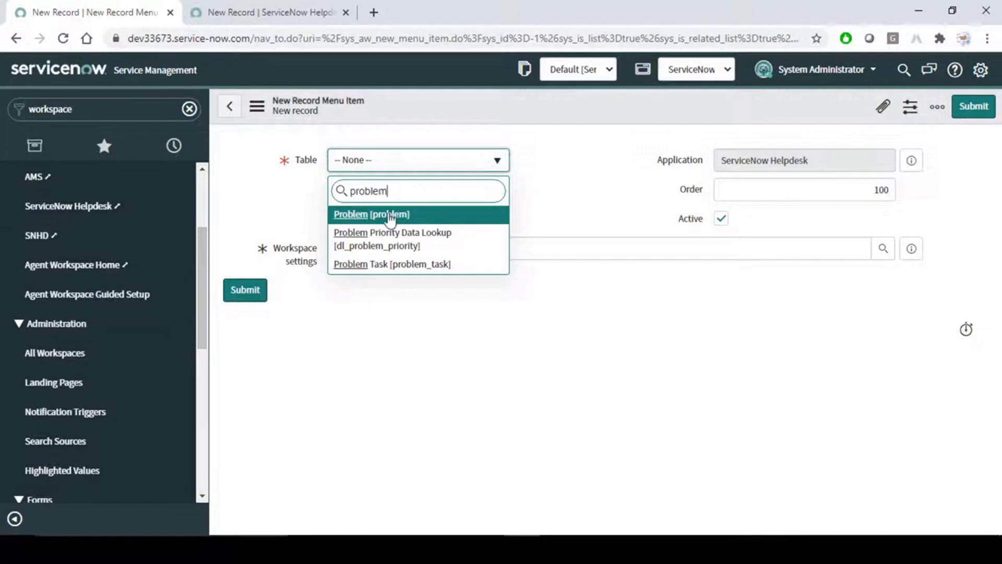
left_click(392, 216)
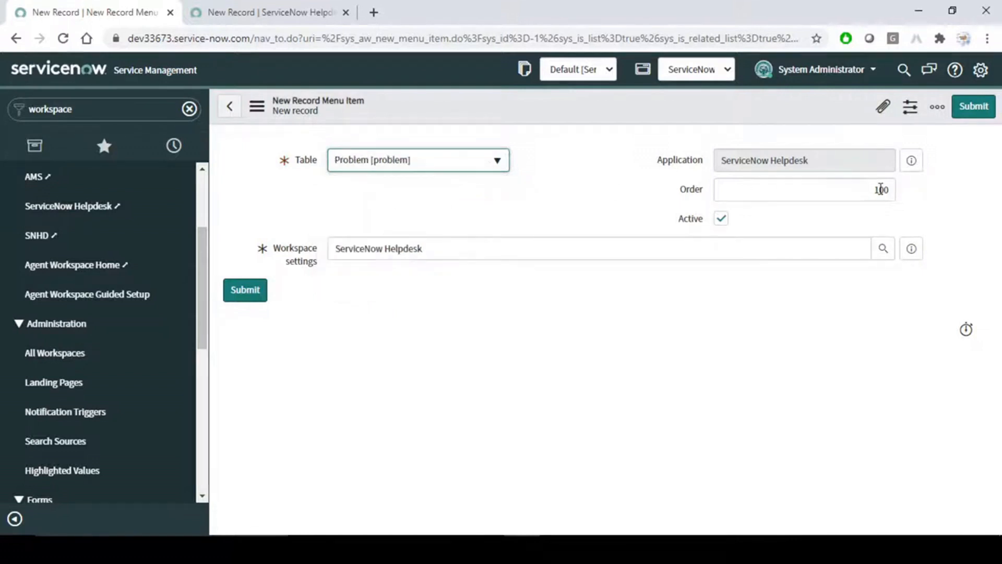
left_click(881, 189)
key("BackSpace")
type("2")
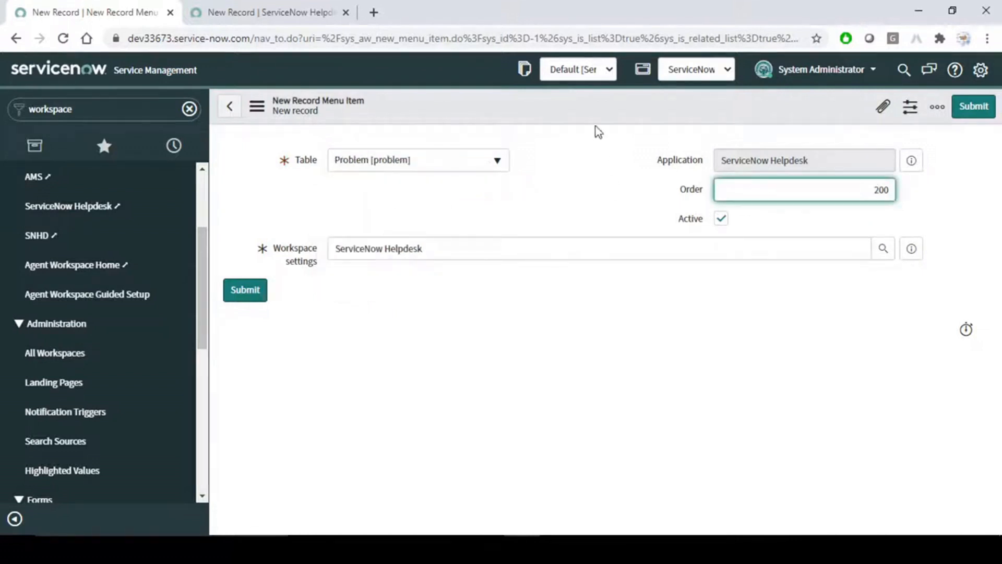
right_click(599, 109)
left_click(621, 109)
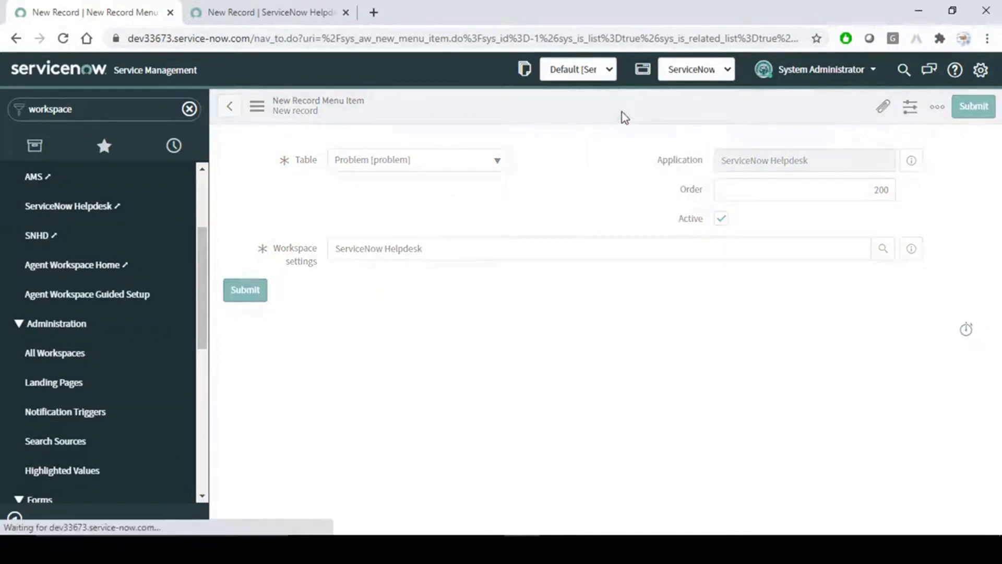
Reload the Helpdesk workspace and show the + menu offering Incident and Problem.
left_click(299, 7)
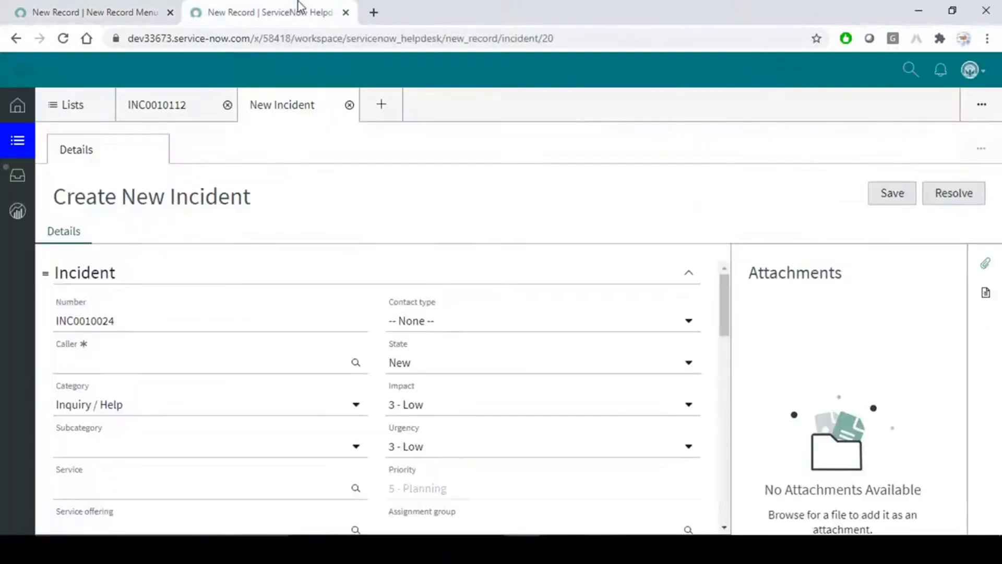
left_click(351, 106)
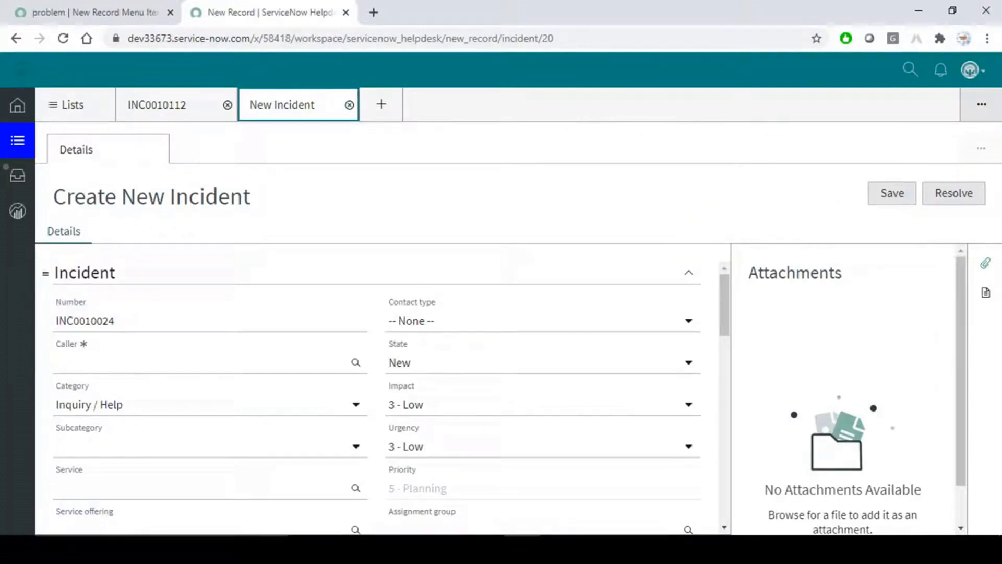
left_click(64, 39)
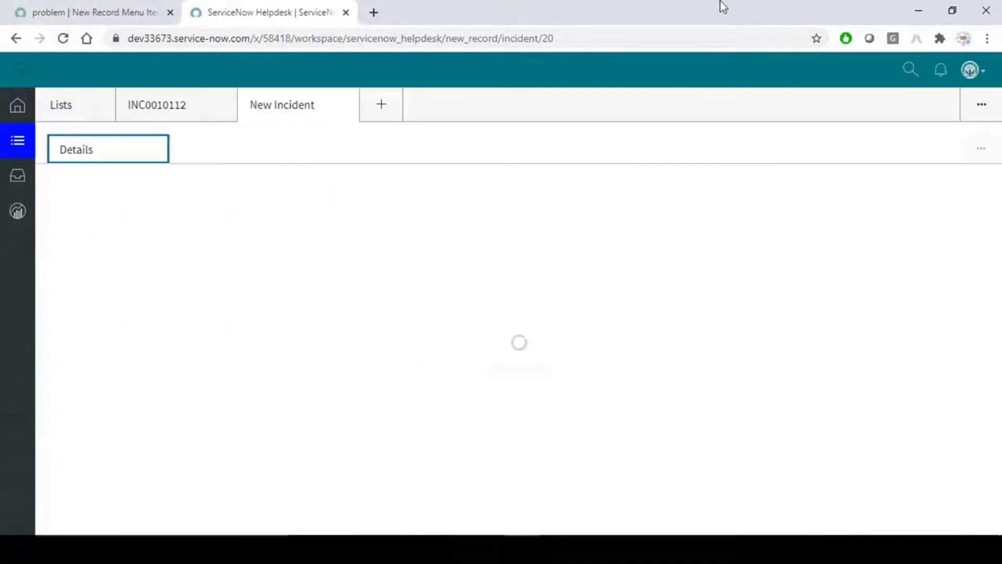
left_click(380, 104)
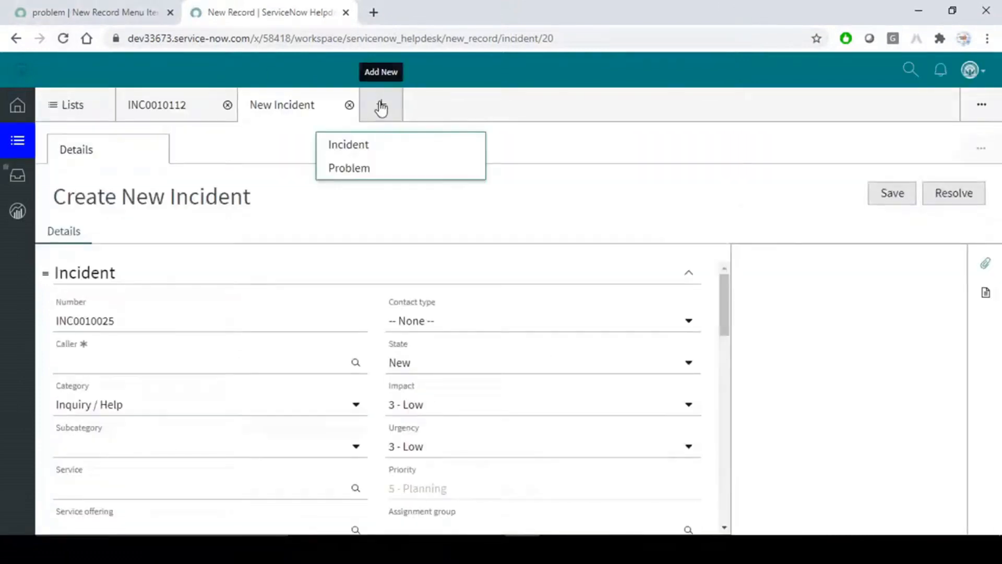
Open a blank Problem form, scroll through its sections, then return to the New Incident tab.
left_click(353, 168)
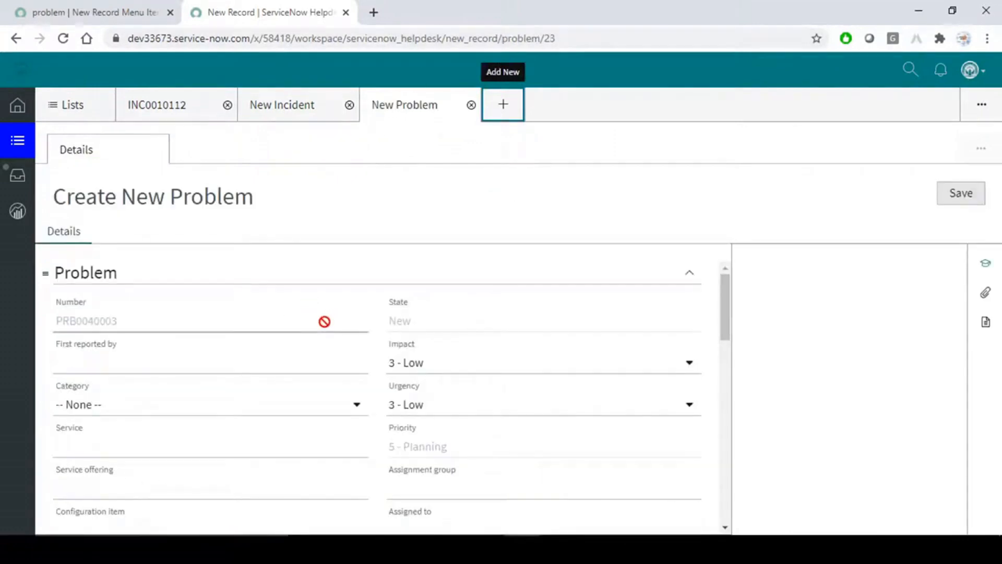
scroll(325, 322, "down", 6)
scroll(345, 415, "down", 6)
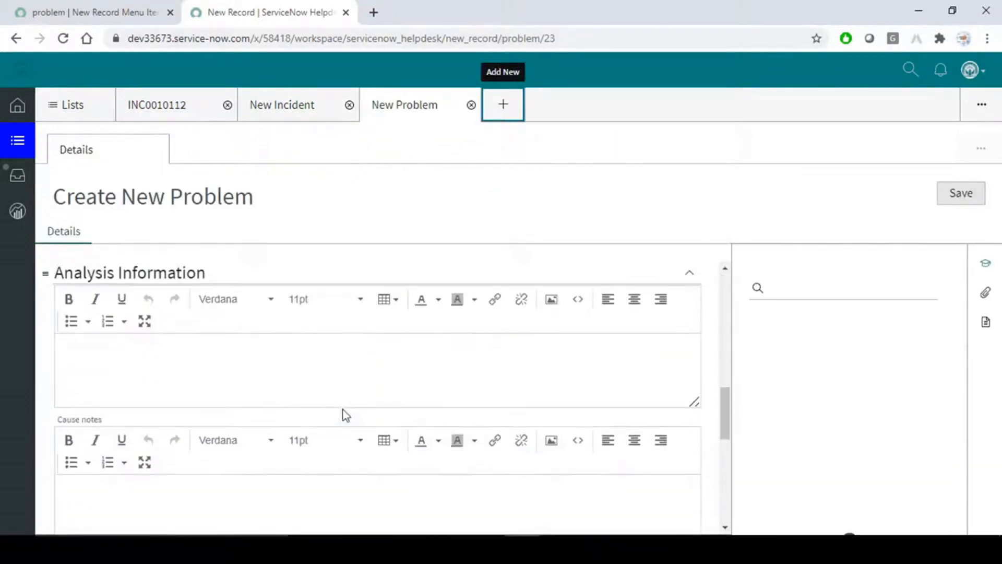
scroll(345, 415, "up", 12)
scroll(344, 415, "down", 10)
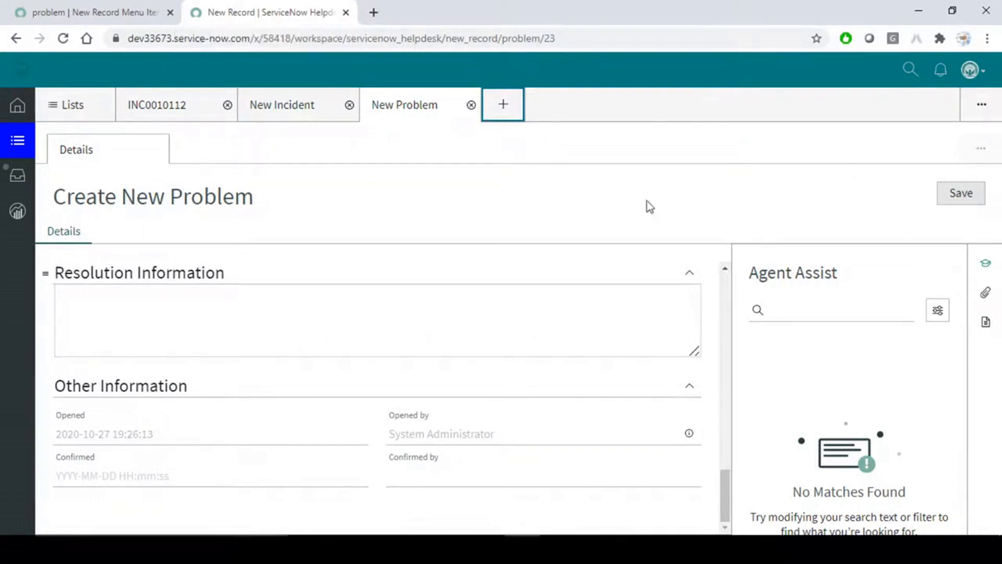
left_click(324, 105)
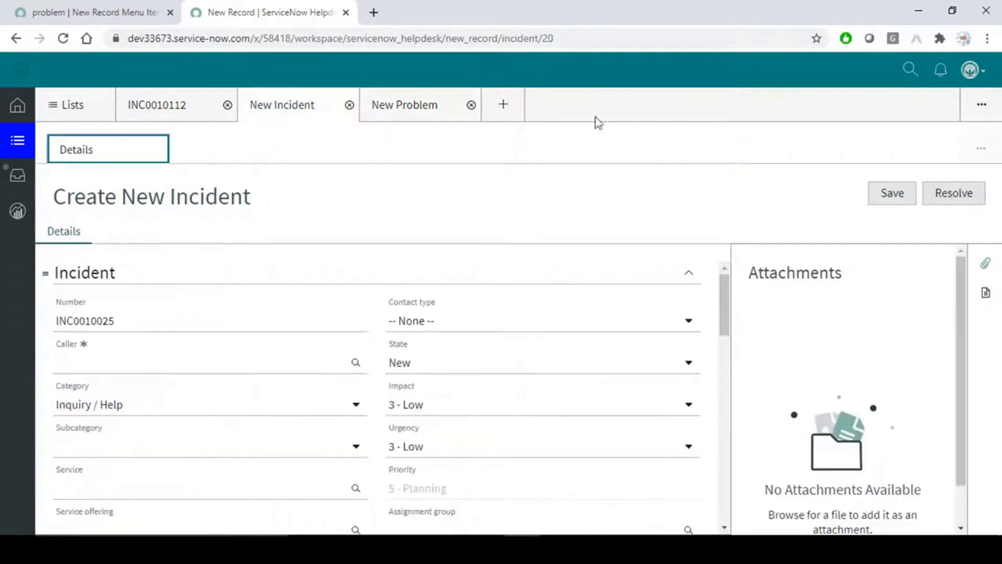
left_click(504, 107)
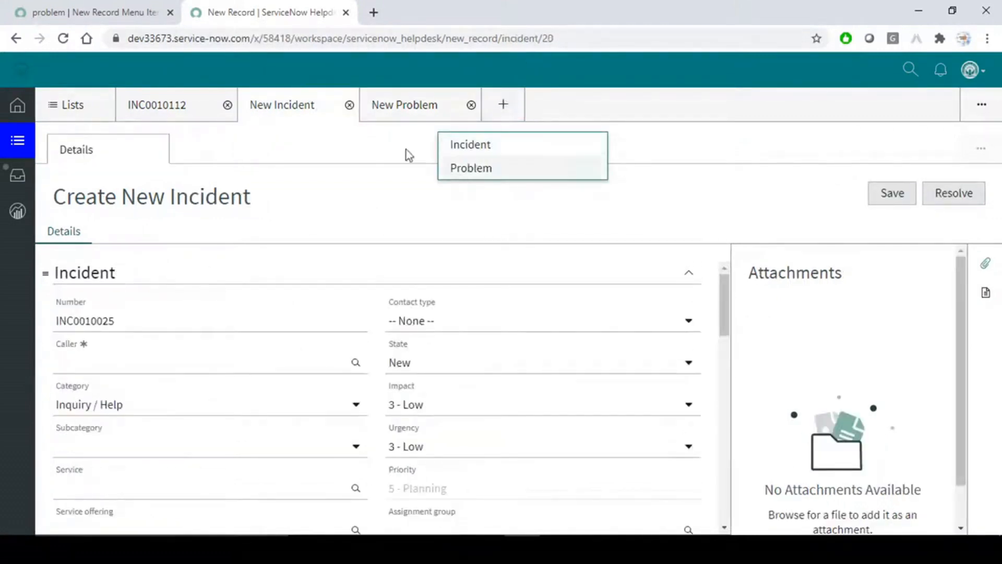
key("Escape")
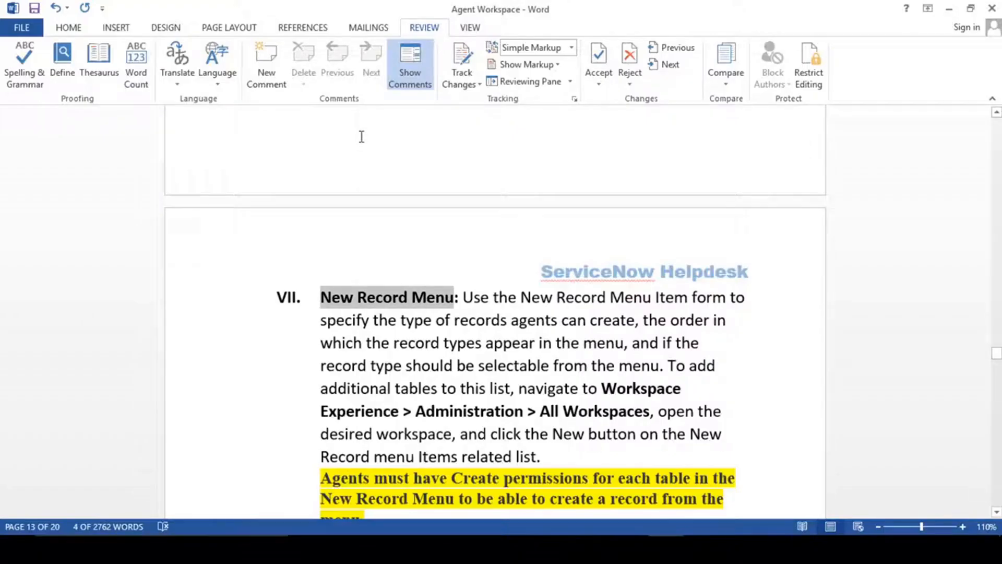
Scroll the Word guide's New Record Menu notes and revisit the workspace's record type choices.
scroll(597, 399, "down", 3)
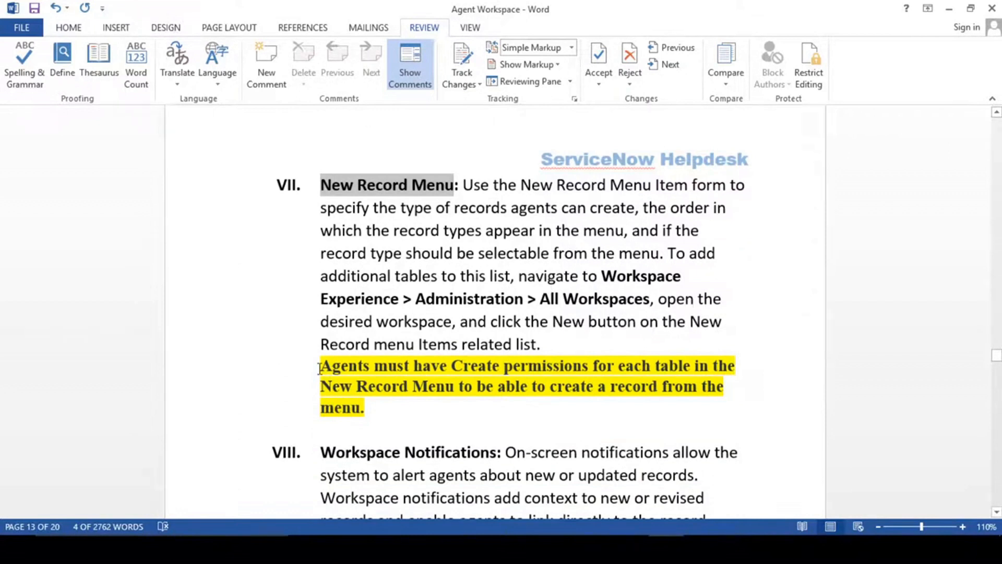
left_click(320, 369)
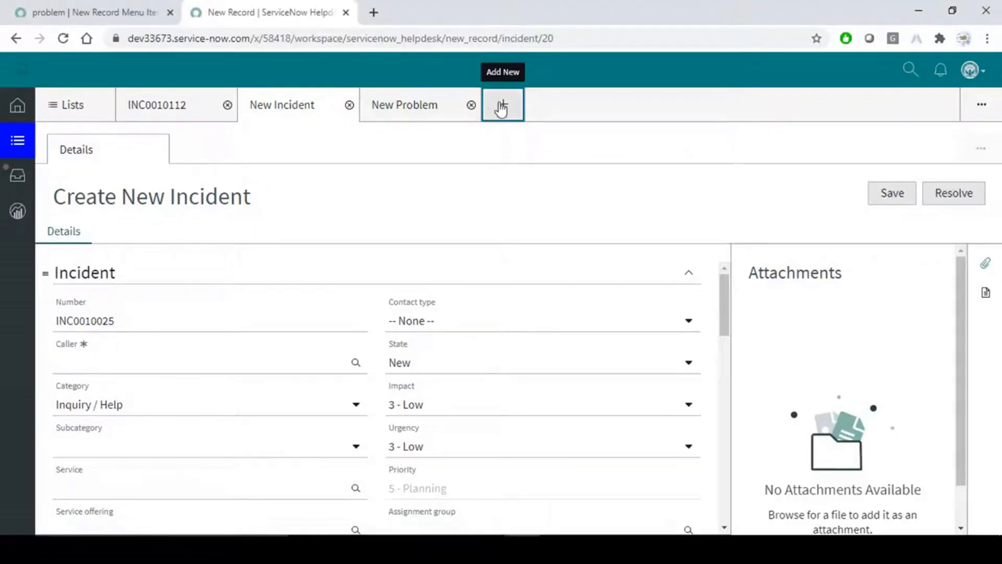
left_click(504, 105)
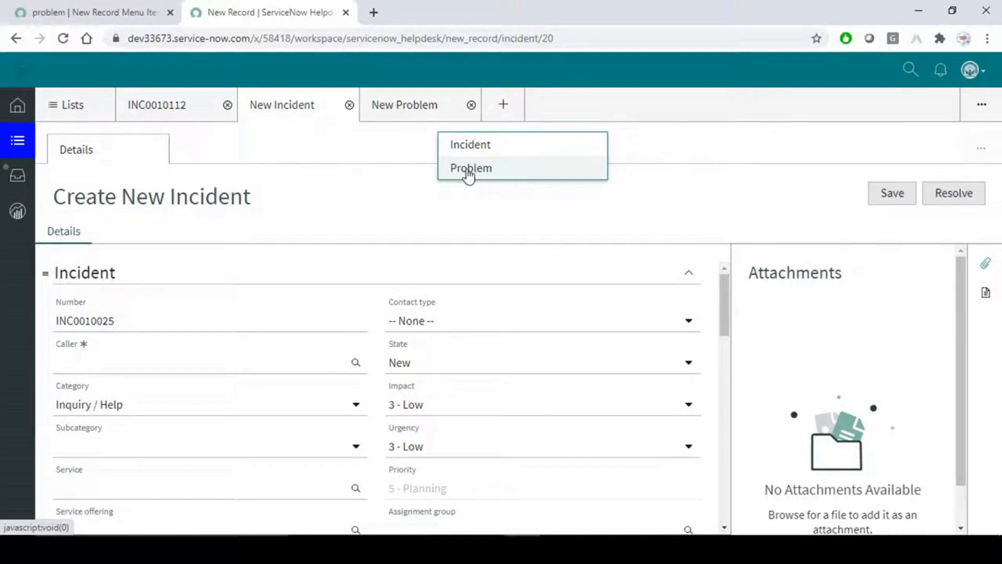
Read section VIII Workspace Notifications, then open the workspace notifications panel showing two incident updates.
key("alt+Tab")
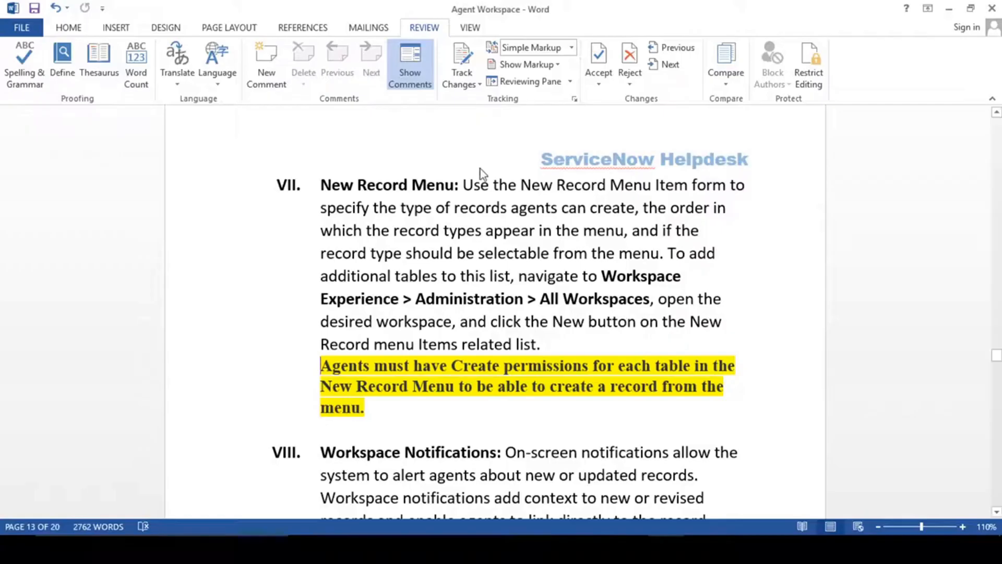
scroll(507, 412, "down", 2)
left_click_drag(379, 293, 320, 253)
scroll(404, 314, "down", 3)
scroll(404, 313, "down", 15)
scroll(405, 319, "up", 6)
scroll(404, 313, "up", 8)
left_click(411, 273)
left_click_drag(320, 227, 496, 228)
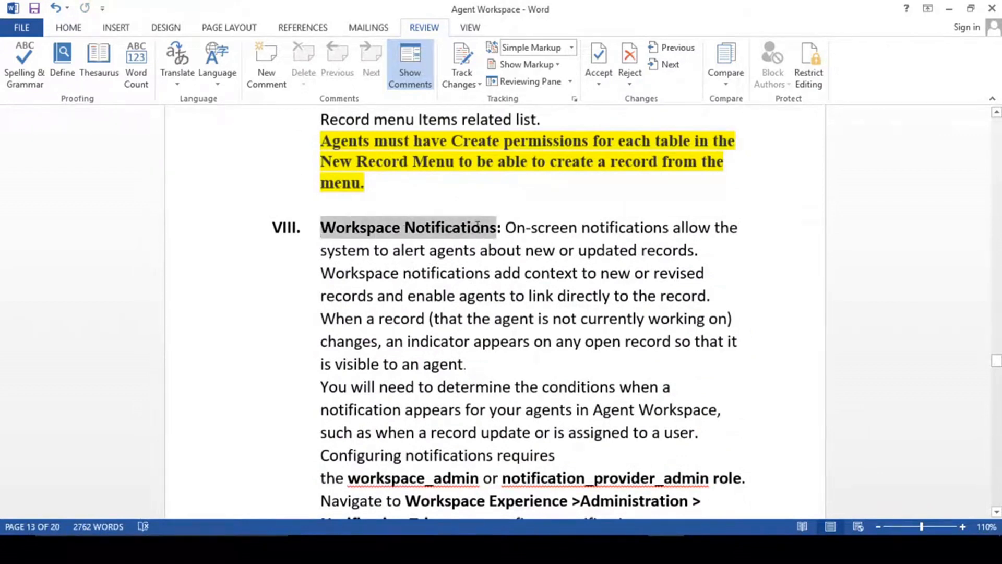
scroll(471, 301, "down", 2)
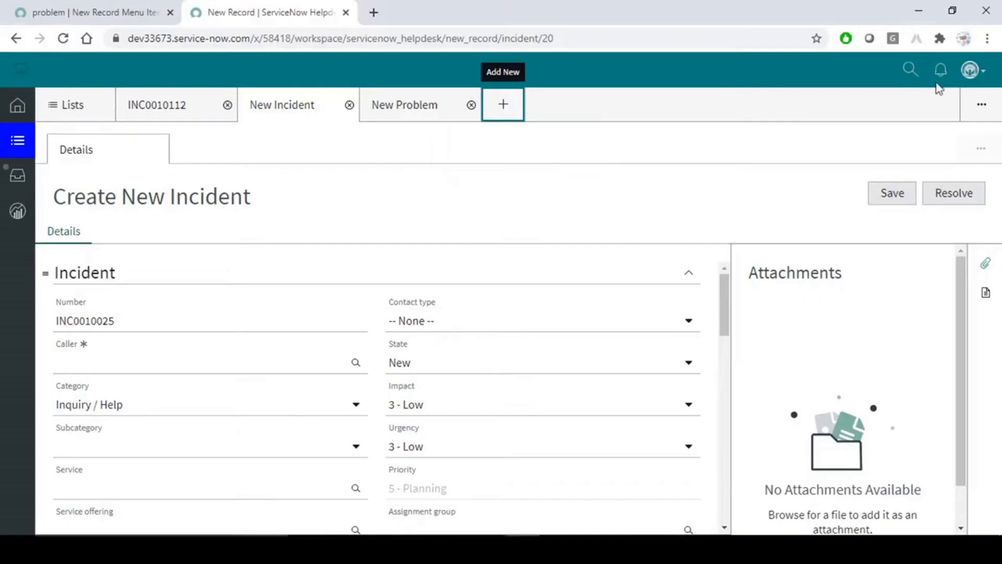
left_click(941, 69)
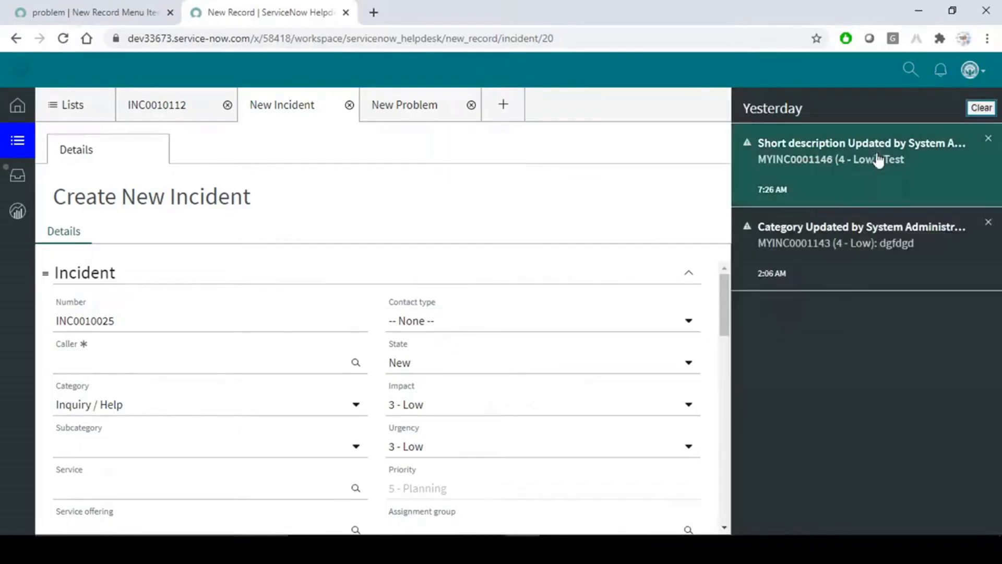
Dismiss and clear all workspace update notifications, then return to the Problem menu item tab.
left_click(989, 141)
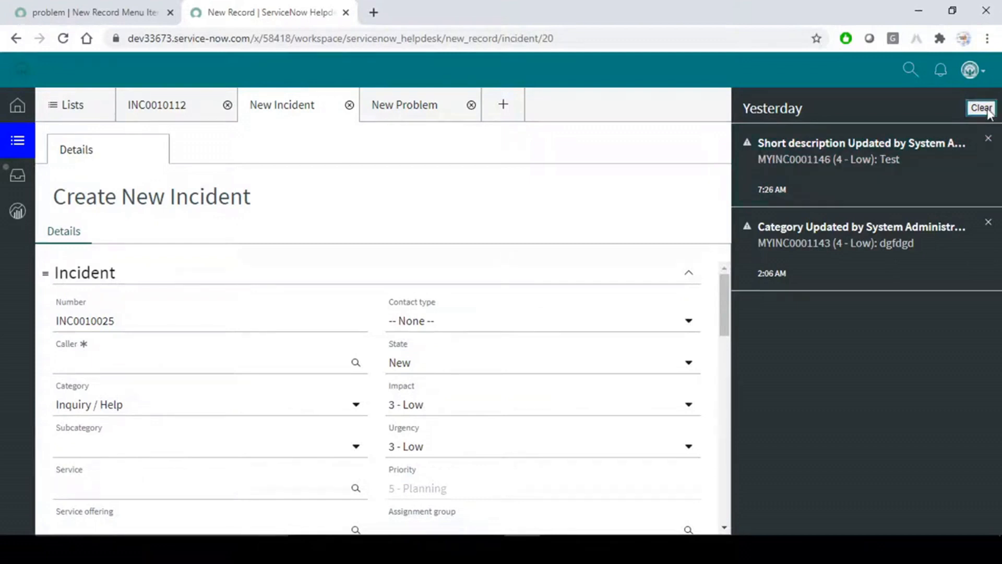
left_click(983, 108)
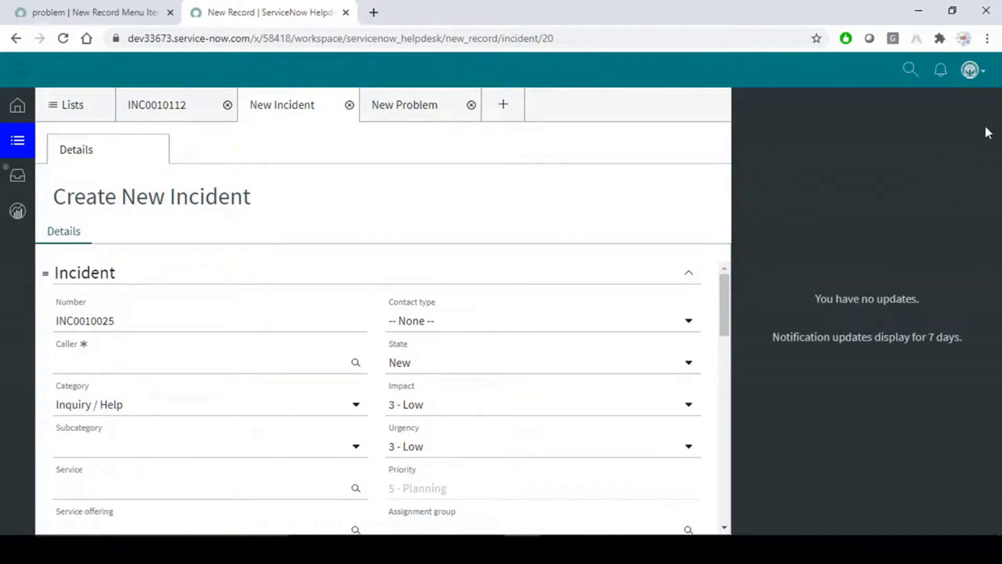
left_click(745, 68)
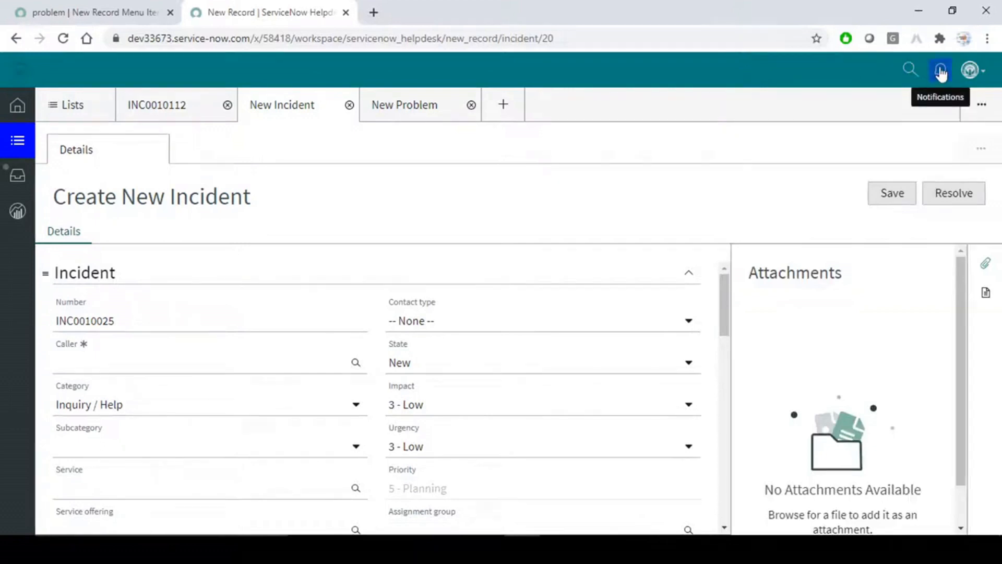
left_click(84, 7)
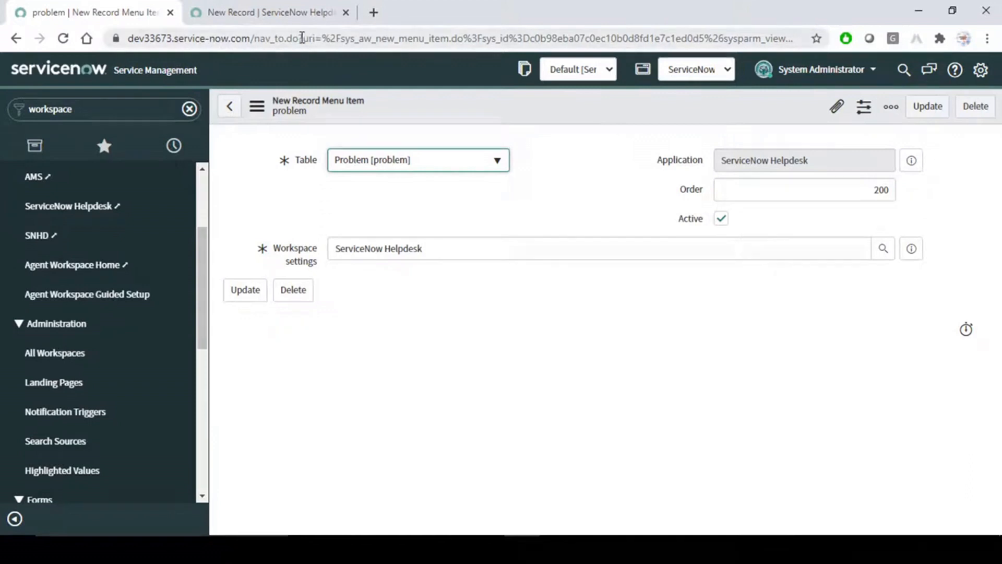
Create a new incident with short description 'Test' and save it as INC0010026.
left_click_drag(205, 238, 207, 182)
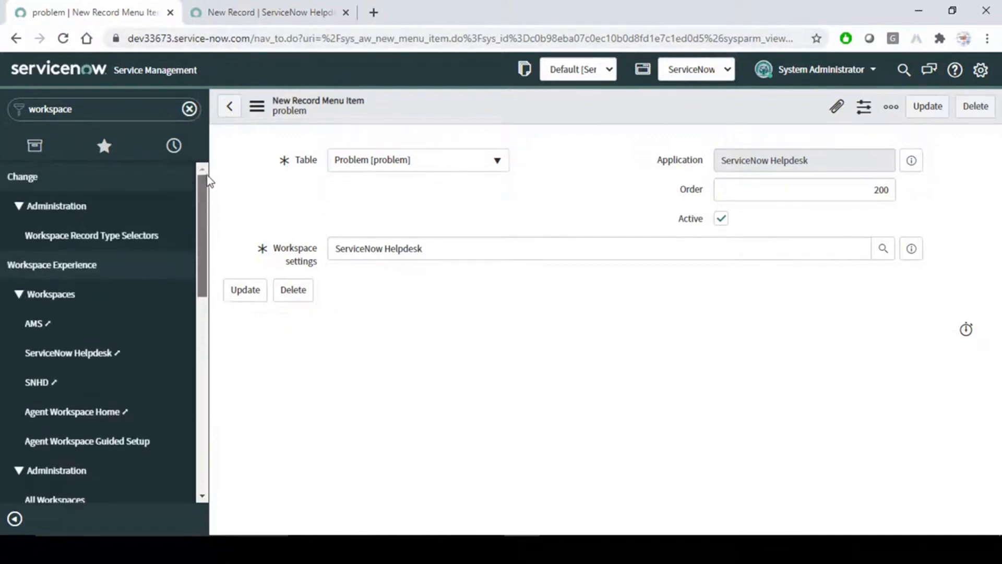
left_click(189, 108)
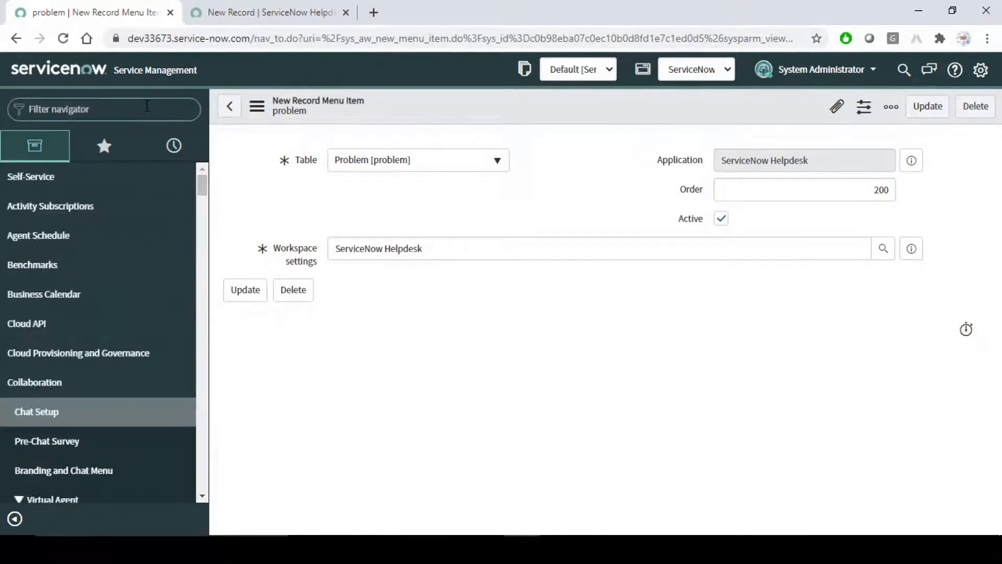
type("incident")
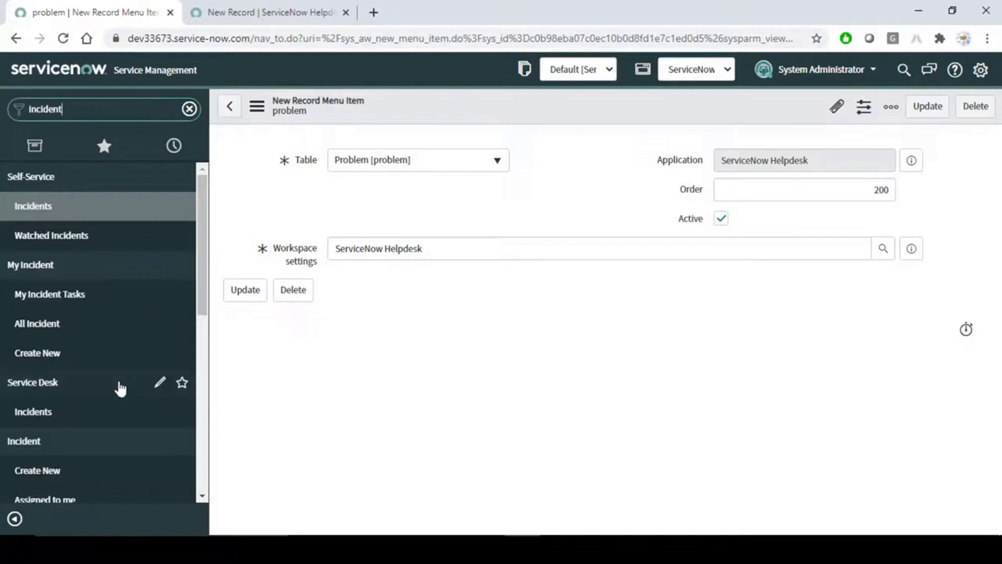
scroll(122, 383, "down", 3)
middle_click(44, 327)
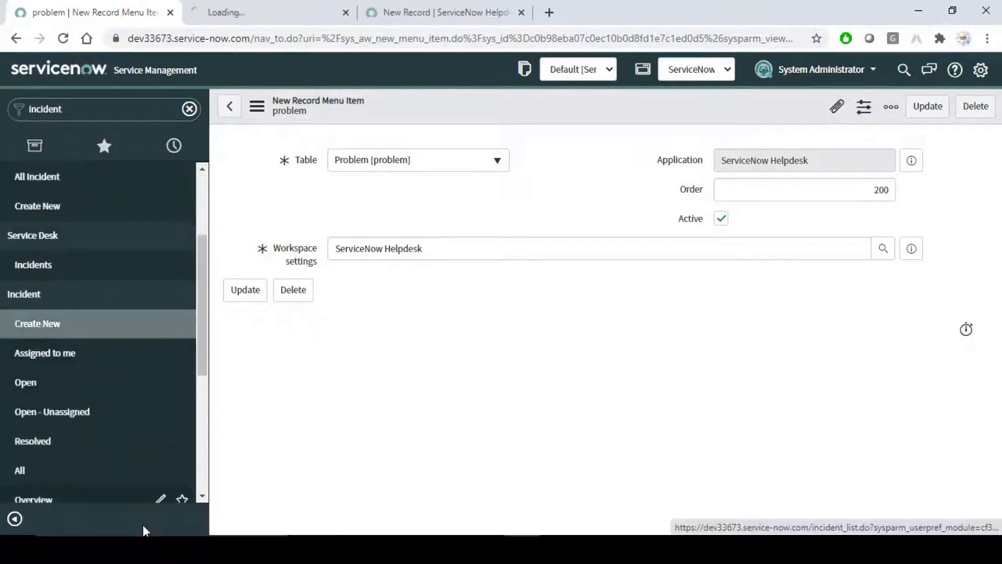
left_click(248, 10)
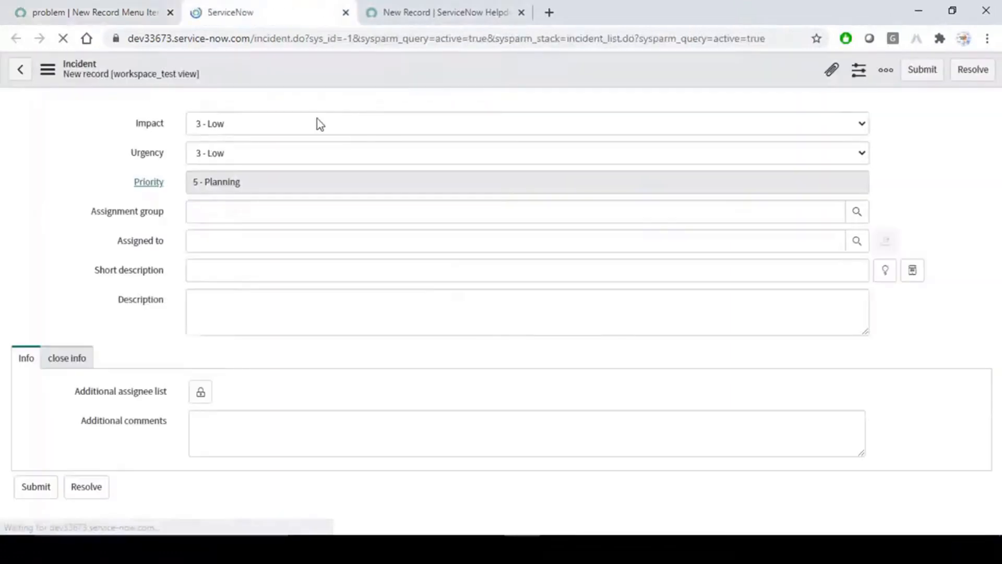
left_click(47, 69)
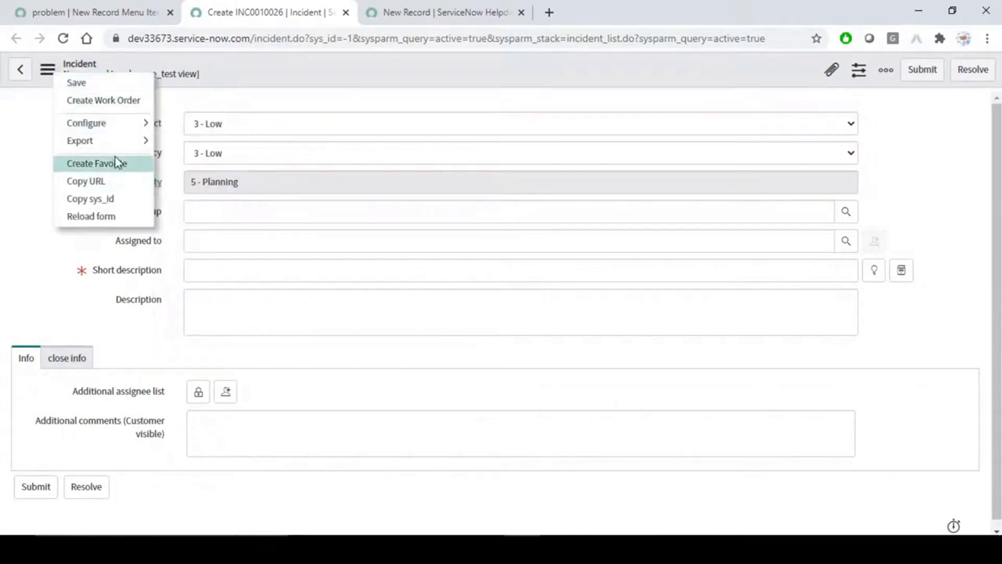
key("Escape")
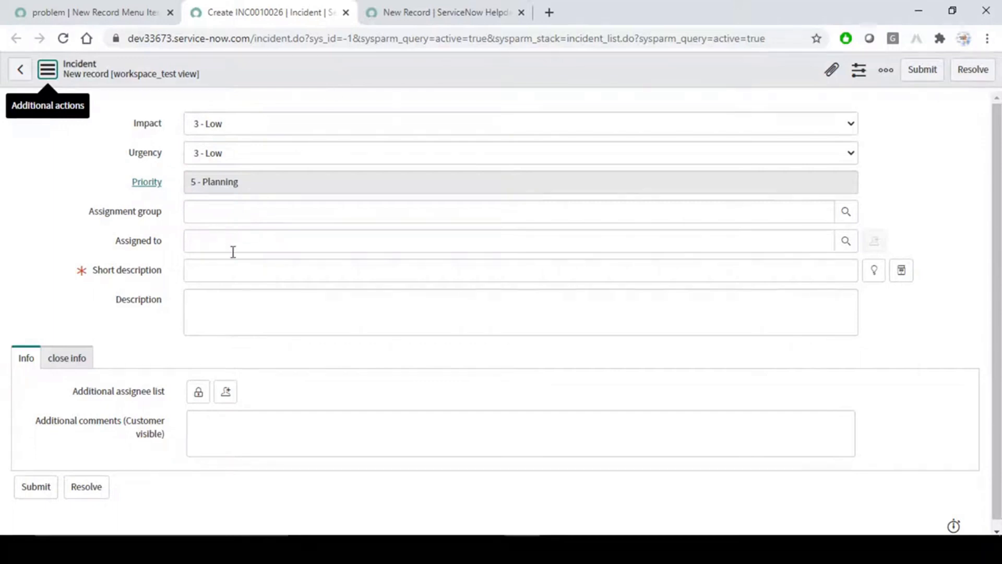
left_click(257, 268)
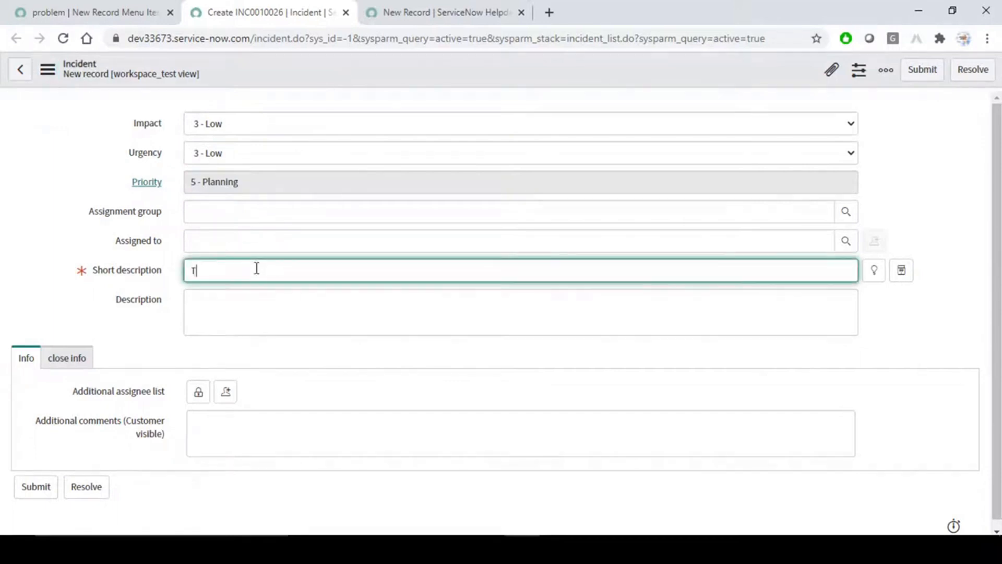
right_click(354, 62)
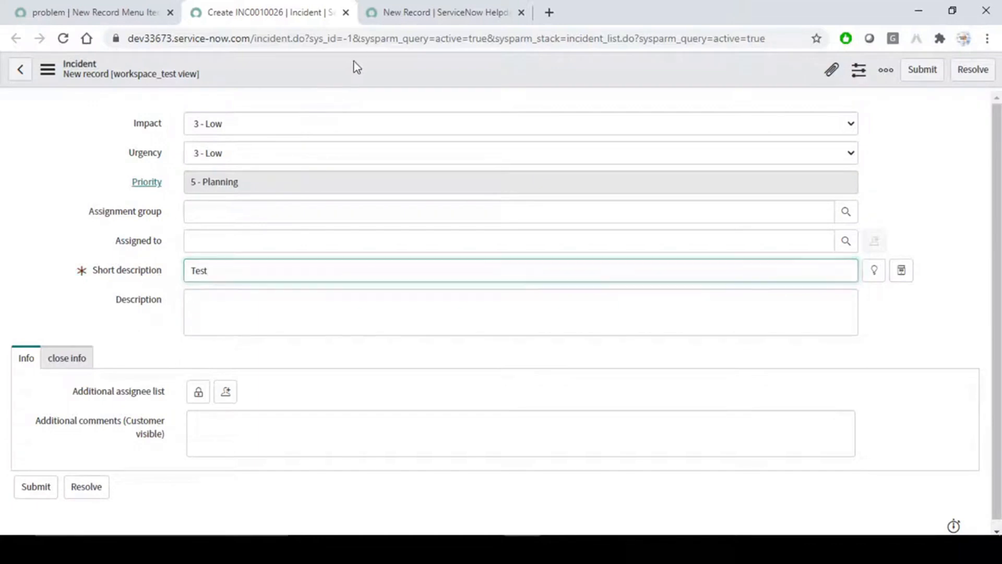
left_click(382, 71)
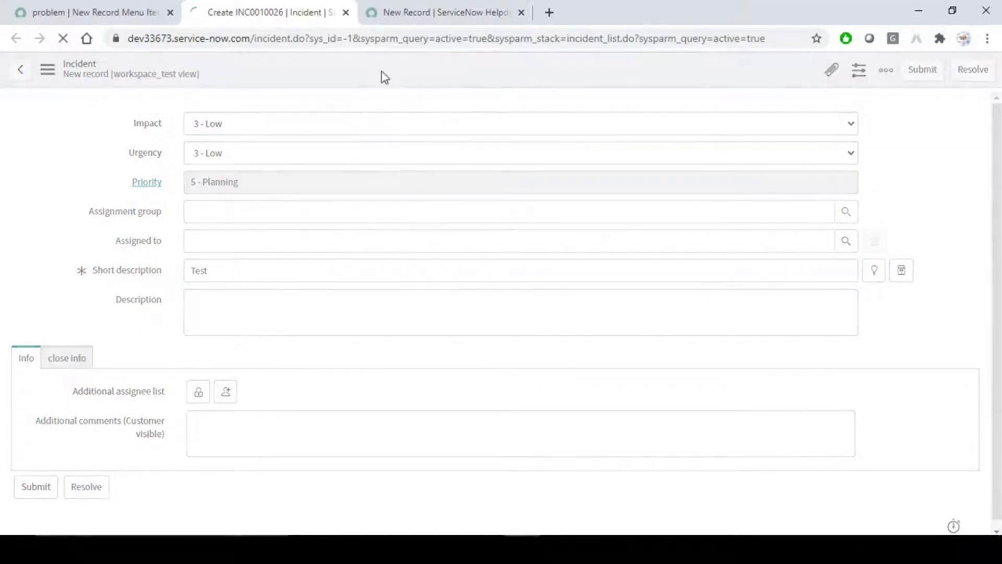
Check that the Helpdesk workspace notifications show no updates, then return to INC0010026.
left_click(450, 9)
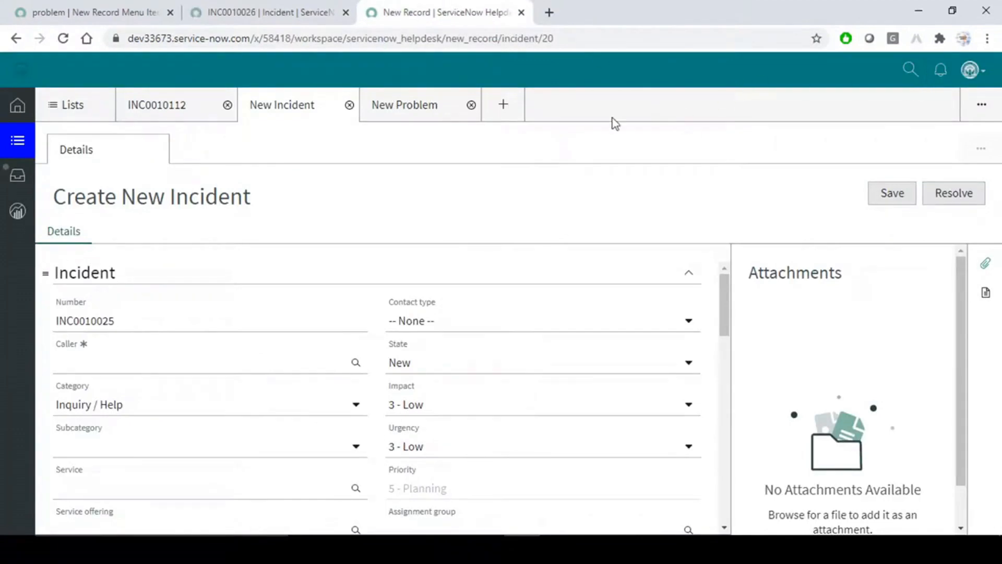
left_click(941, 69)
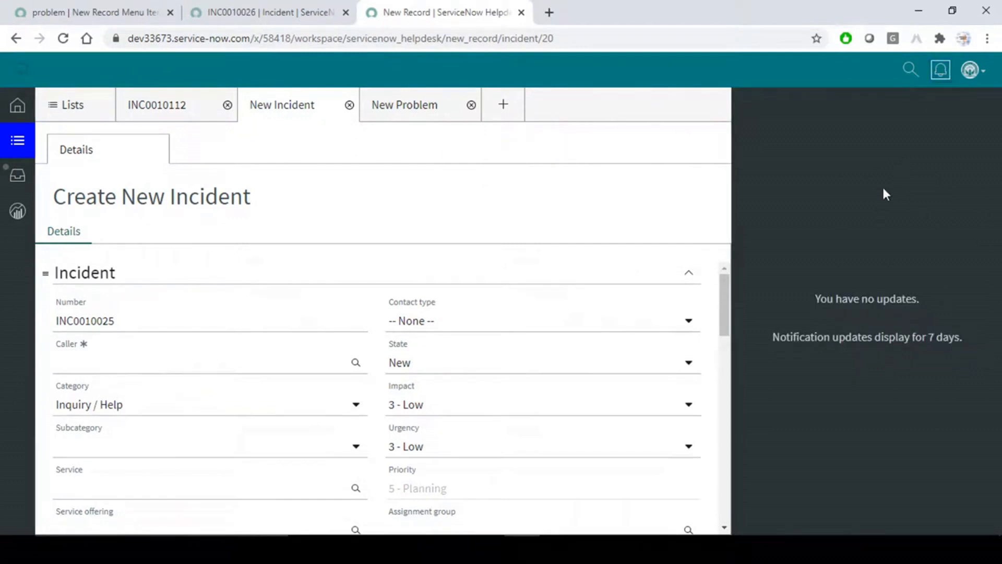
left_click(313, 9)
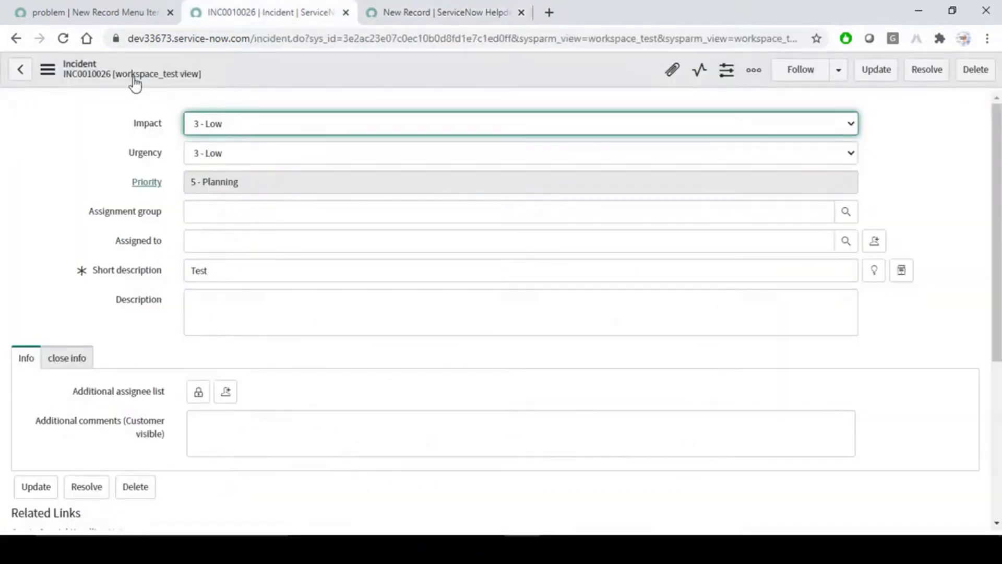
Clear the Assigned to field and open the agent finder for the incident.
left_click(259, 243)
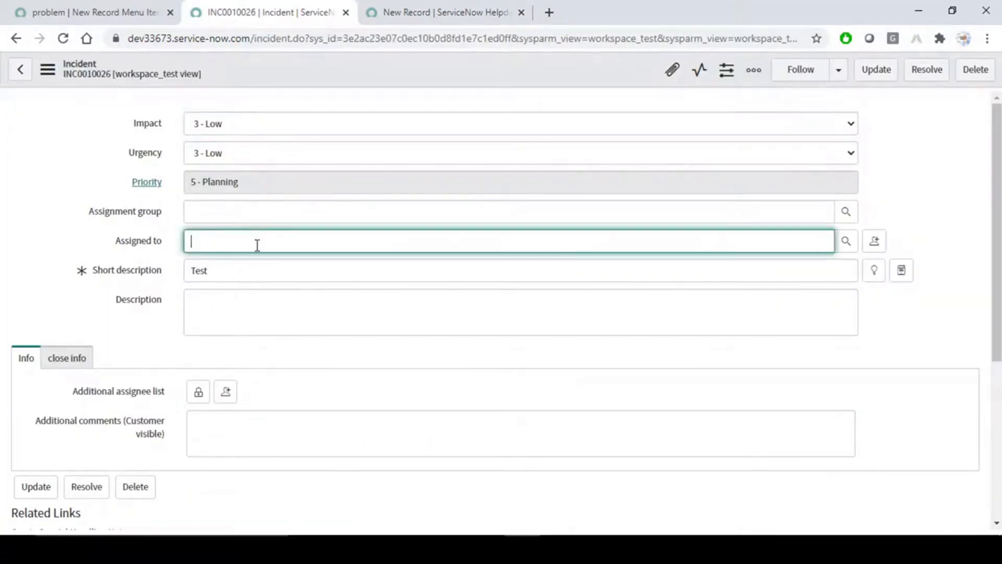
left_click(876, 242)
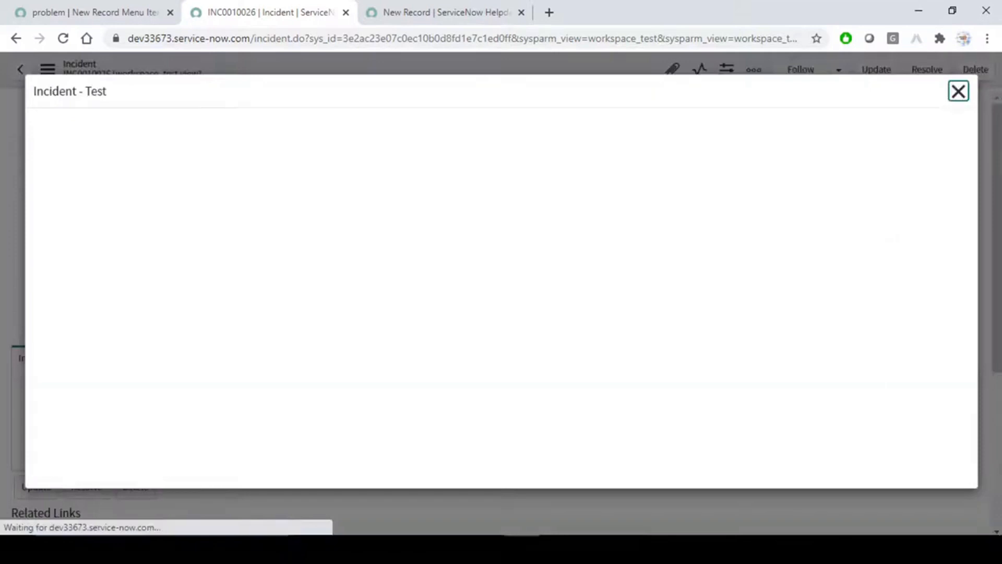
left_click(960, 95)
left_click(265, 241)
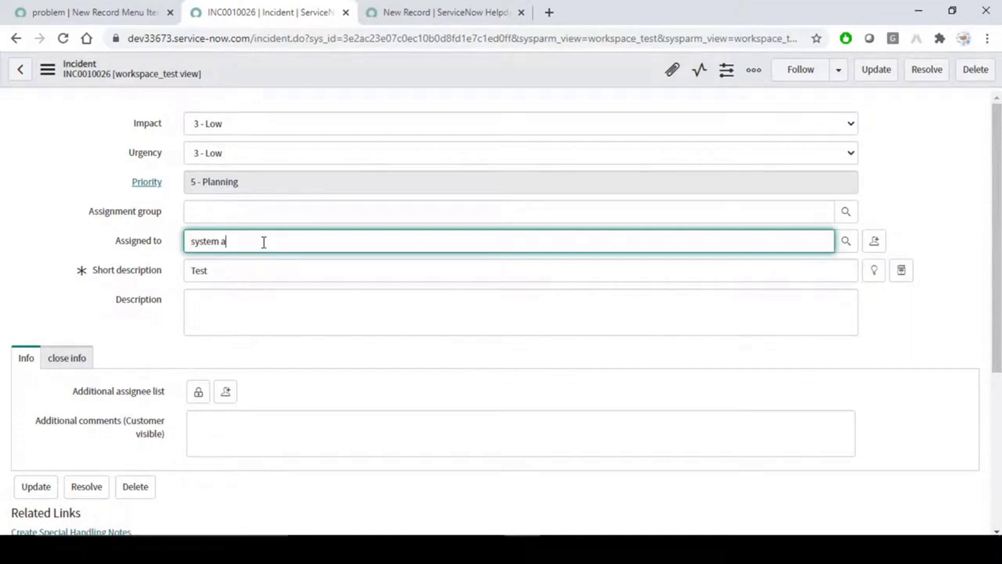
key("BackSpace")
key("BackSpace")
key("BackSpace")
key("BackSpace")
key("BackSpace")
key("BackSpace")
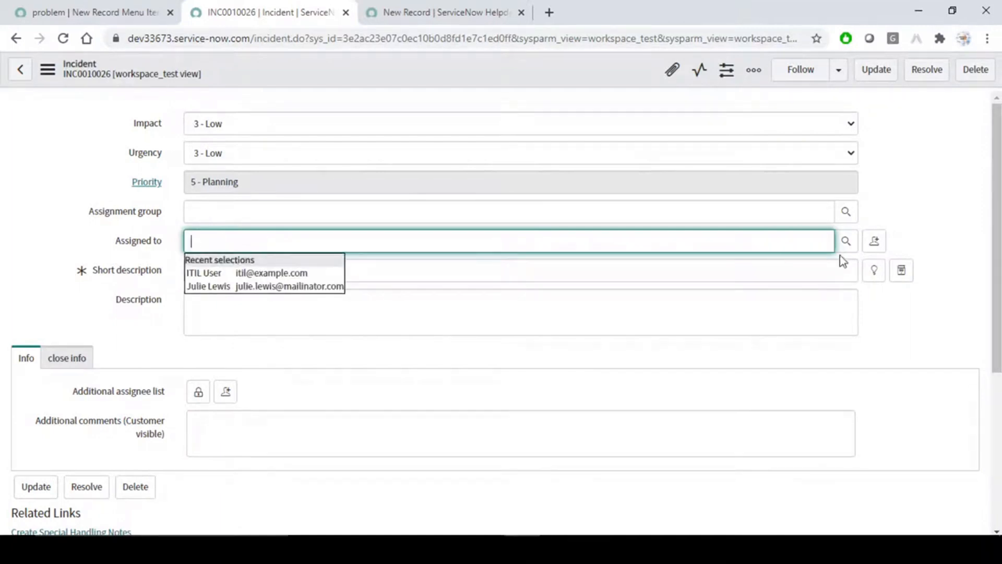
left_click(875, 242)
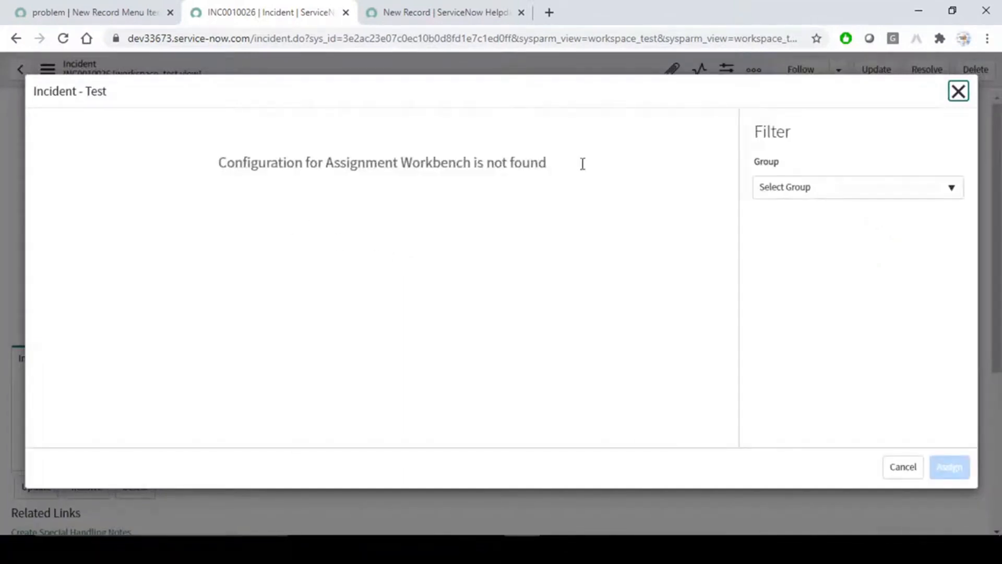
Filter suggested agents to the Database group and assign the top-ranked agent.
left_click(823, 188)
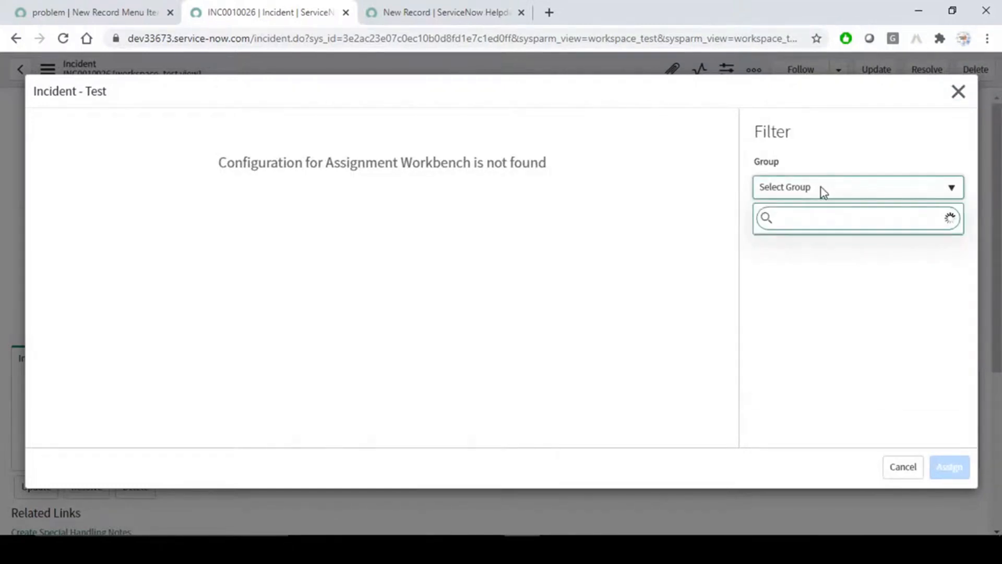
left_click(796, 242)
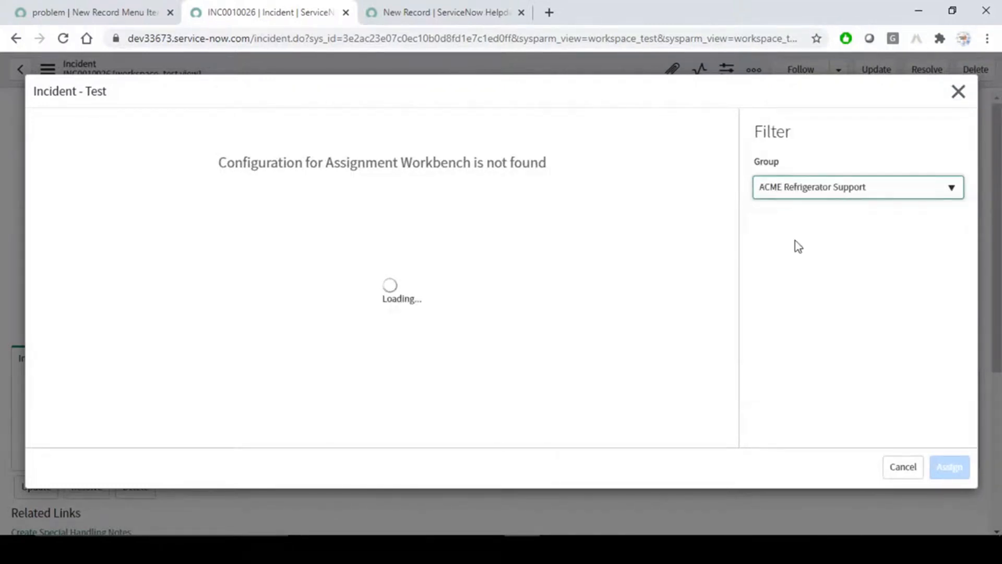
left_click(875, 187)
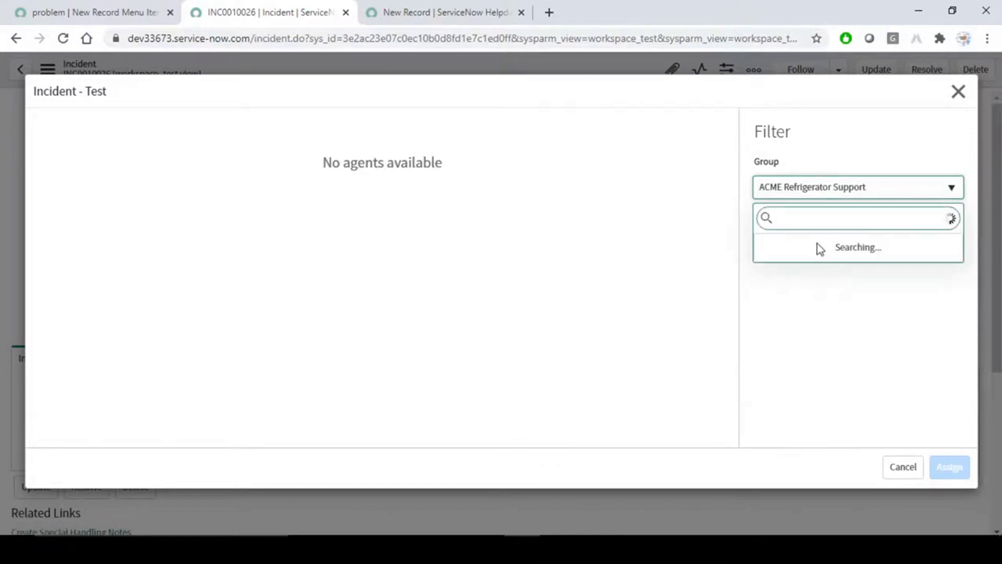
left_click(802, 262)
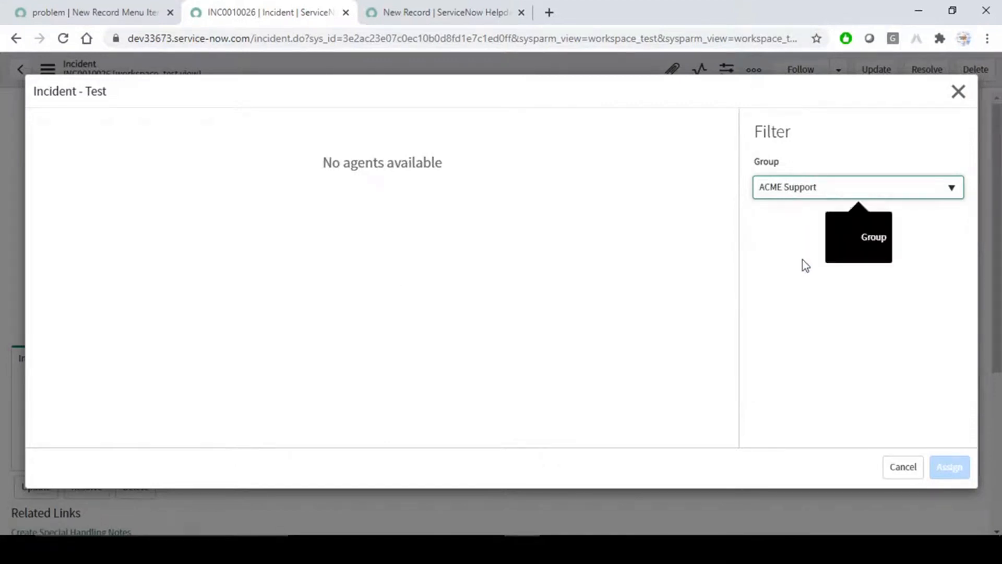
left_click(837, 192)
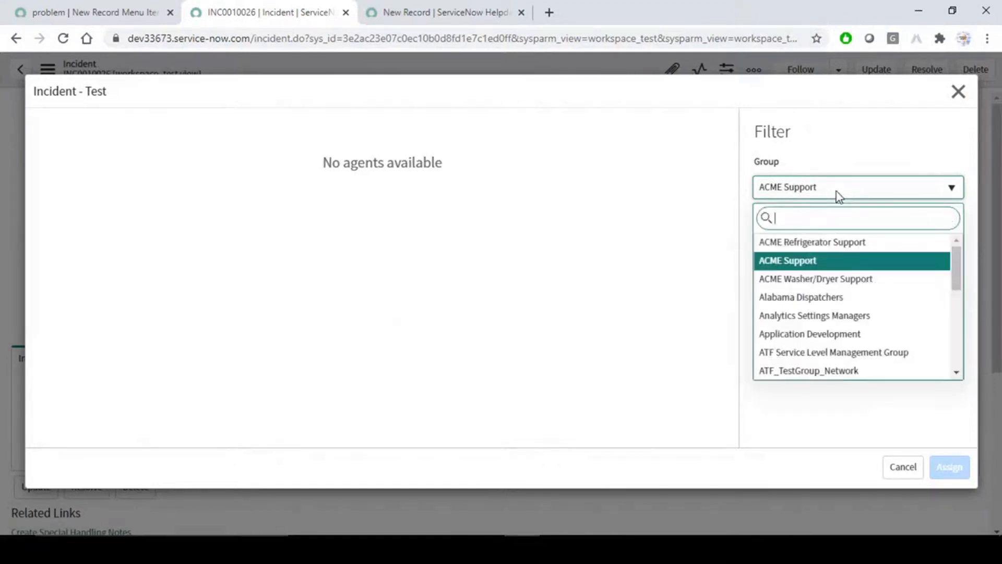
type("data")
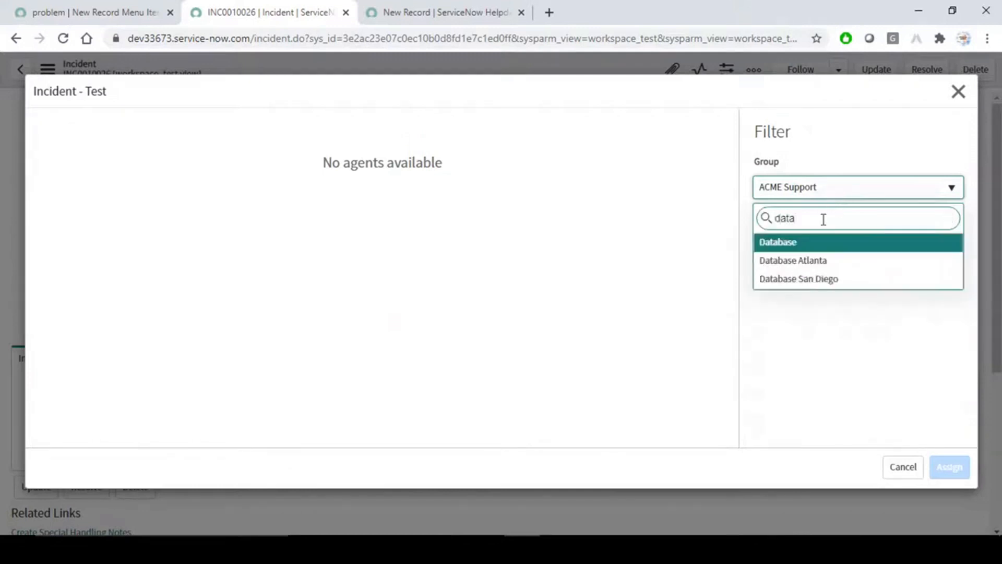
left_click(792, 244)
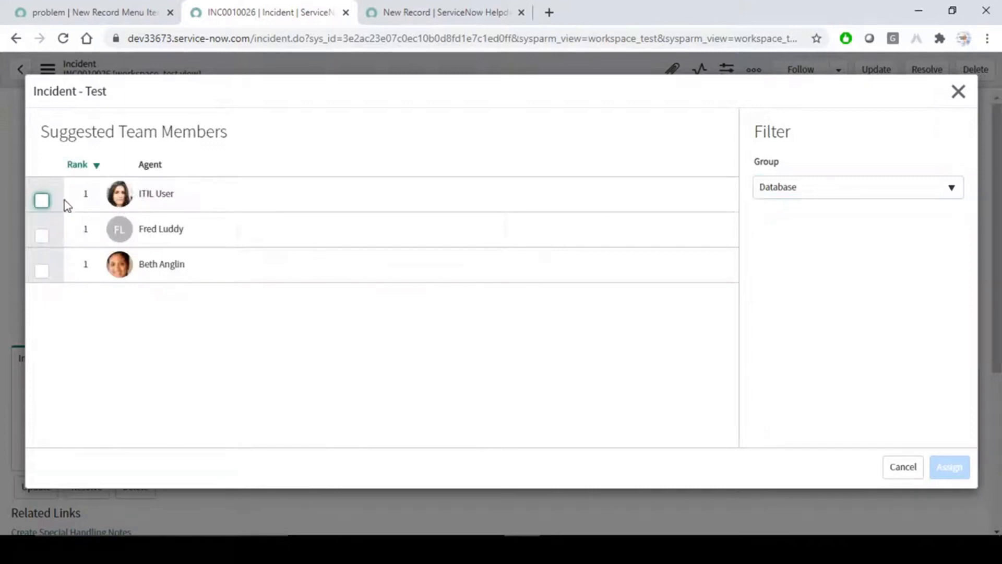
left_click(42, 201)
left_click(948, 468)
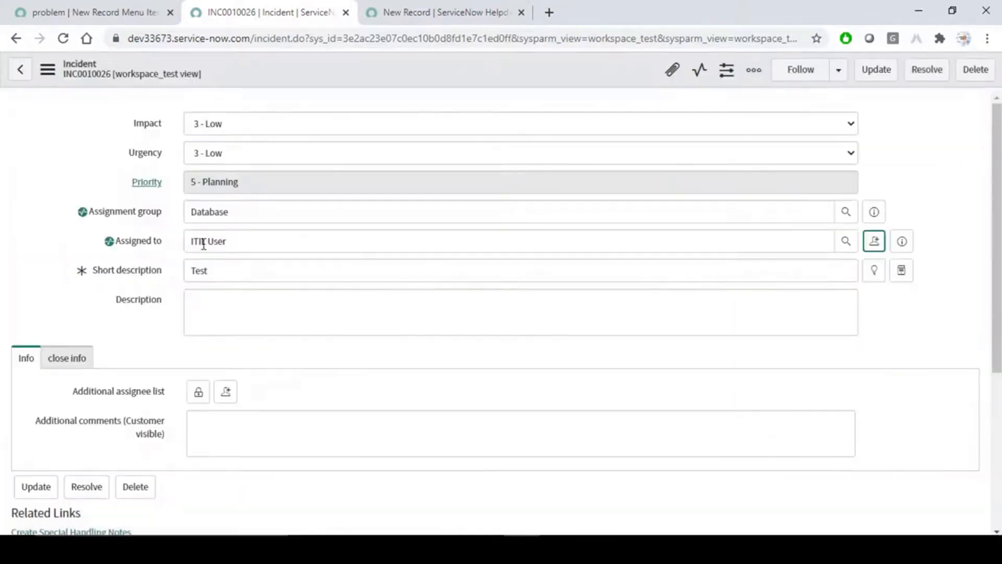
Save the Database assignment, confirm workspace notifications are still empty, and return to the Problem menu item.
right_click(445, 71)
left_click(463, 78)
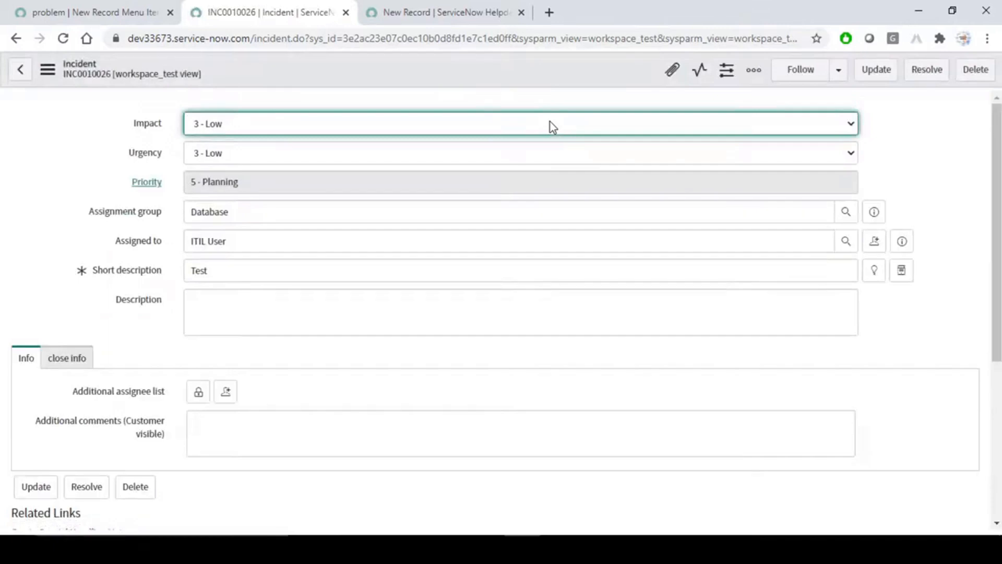
left_click(429, 12)
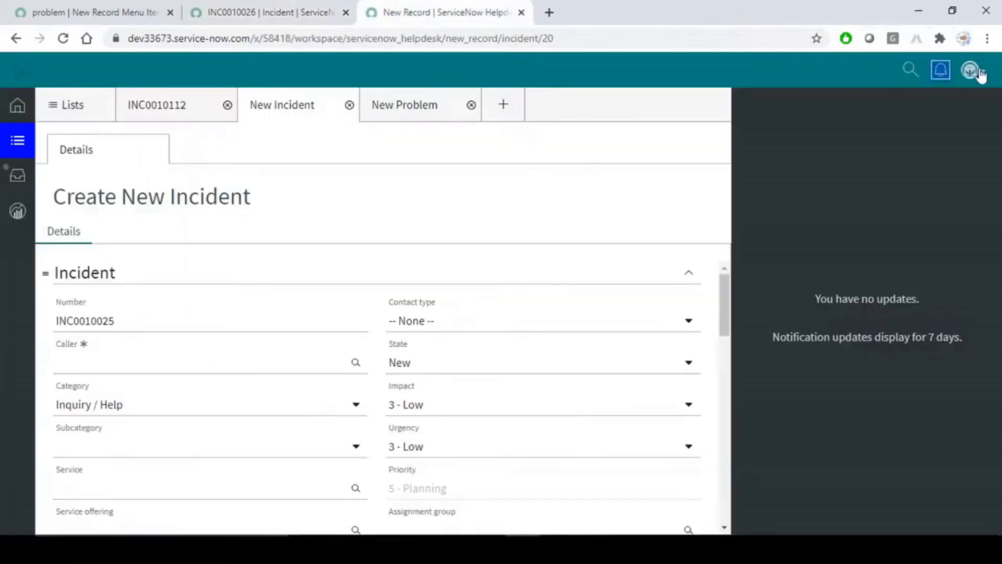
left_click(947, 78)
left_click(947, 78)
left_click(946, 76)
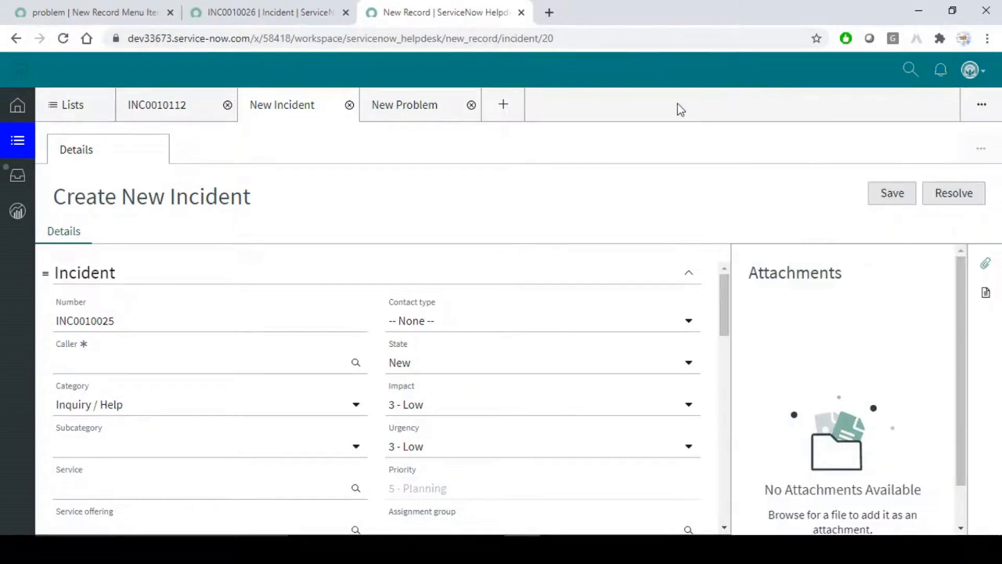
left_click(251, 11)
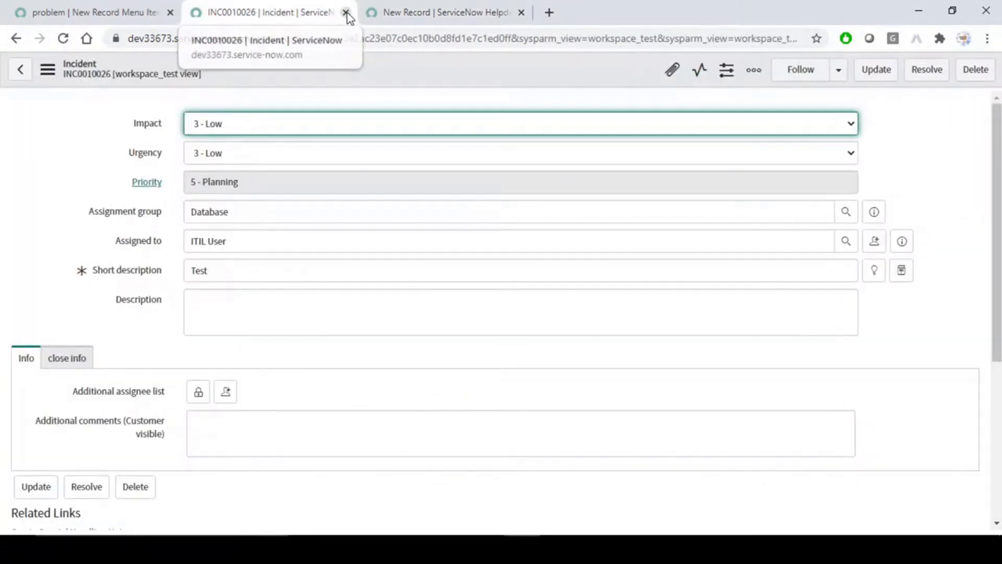
left_click(125, 11)
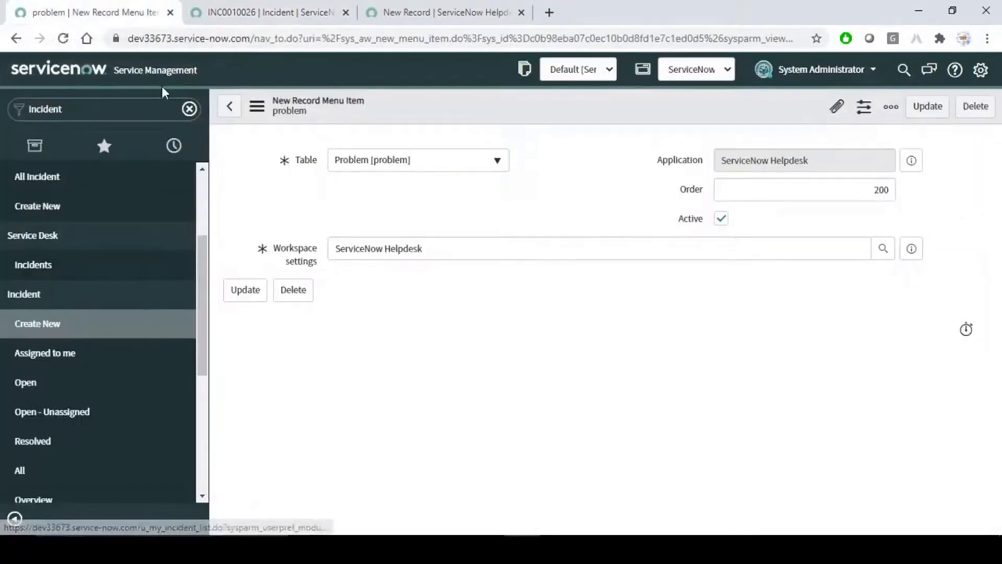
Filter the navigator for 'workspace' and open Workspace Experience > Administration > Notification Triggers.
left_click(148, 107)
type("wo")
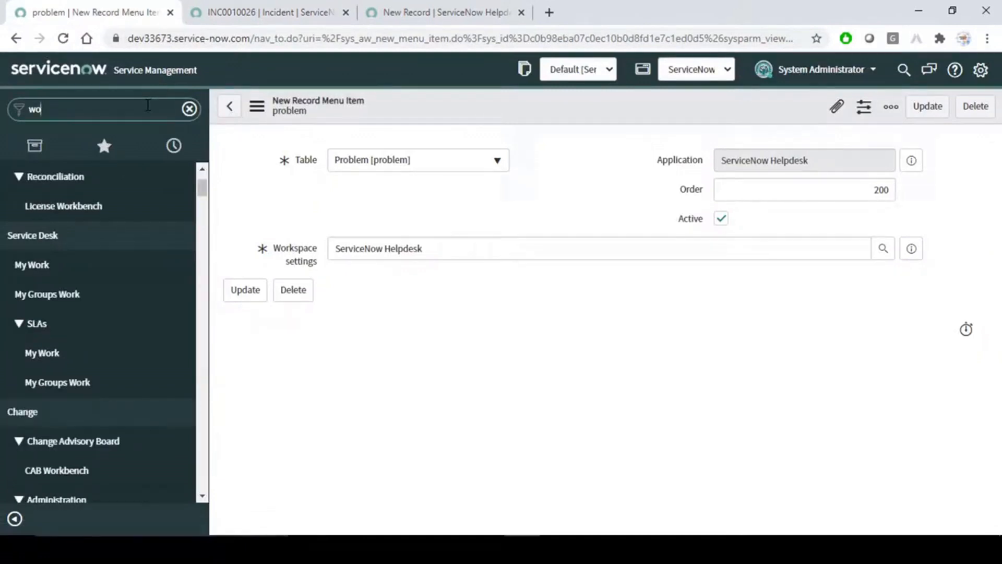
type("rkspace")
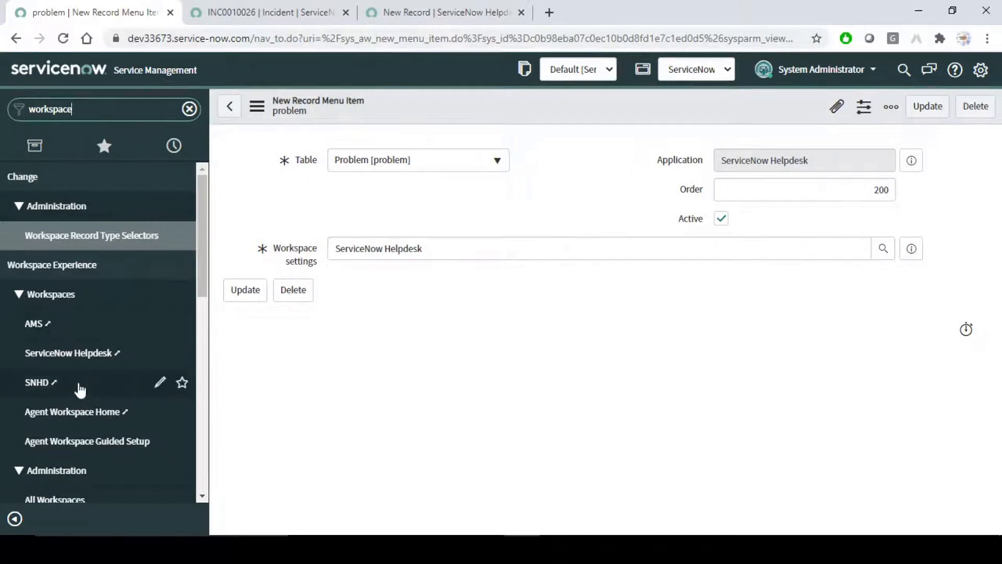
scroll(79, 389, "down", 3)
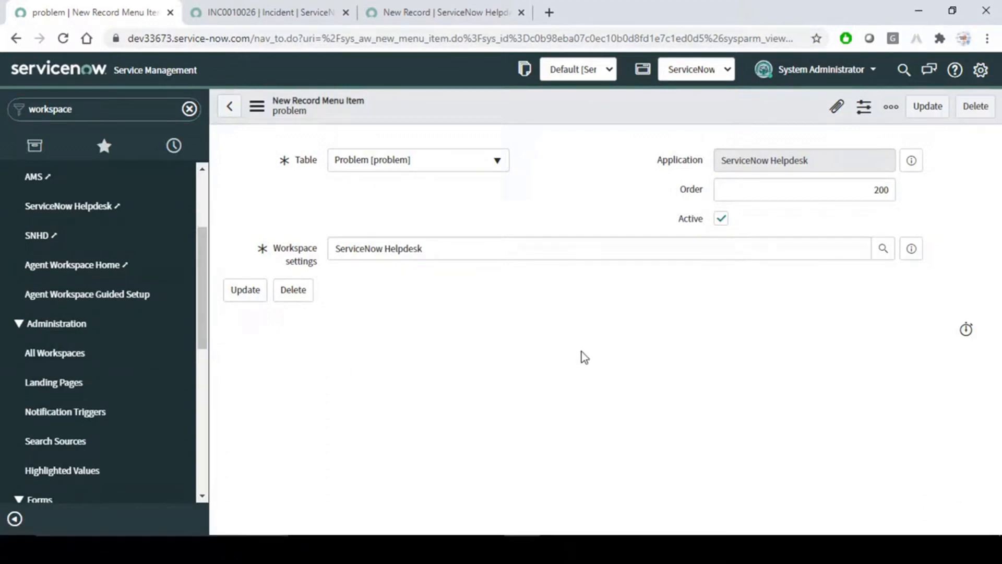
left_click(81, 411)
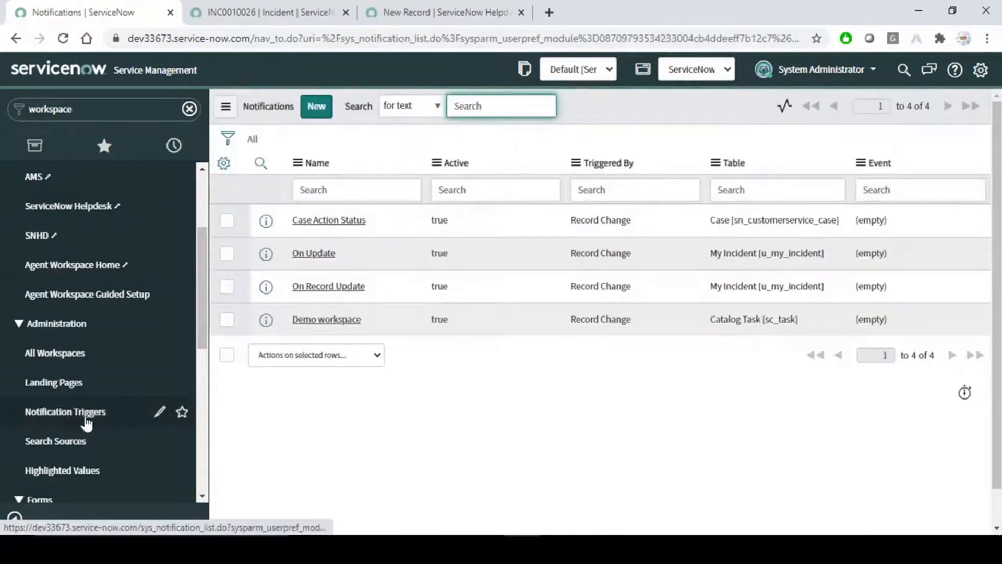
Start a new notification 'On Update SNHD Incident' on the Incident table, triggered by Record Change.
left_click(316, 106)
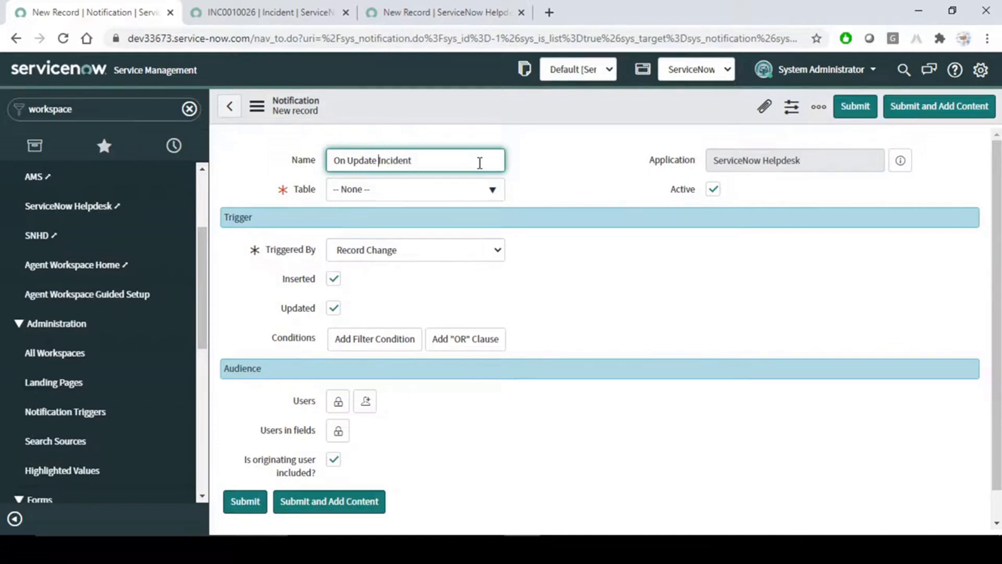
type("SNHD")
left_click(462, 198)
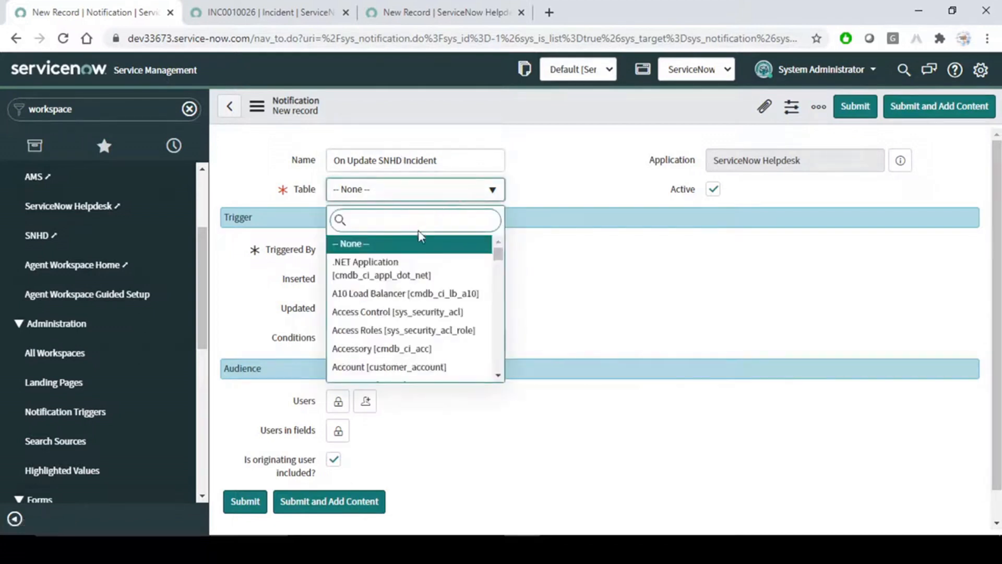
type("incident")
left_click(386, 277)
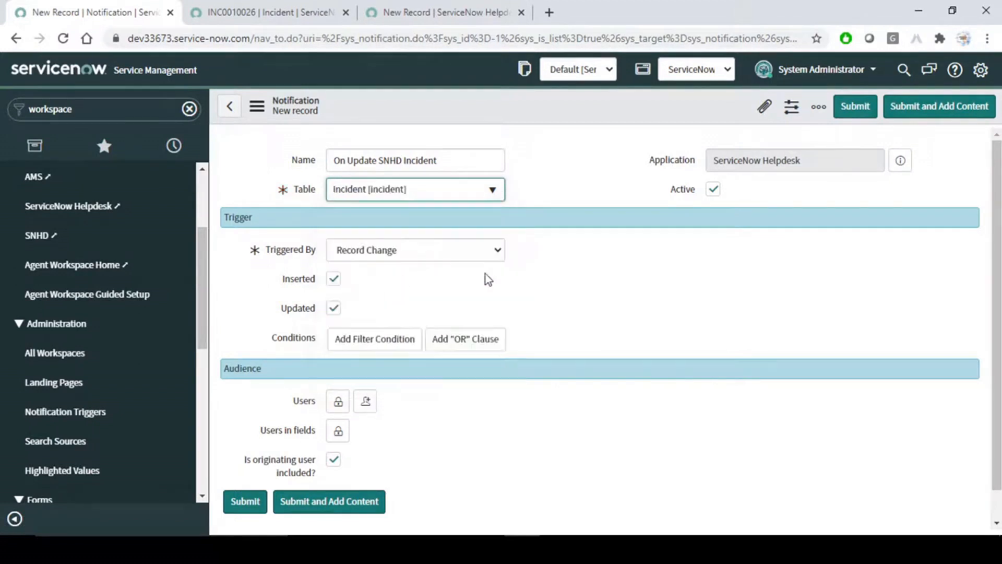
left_click(455, 257)
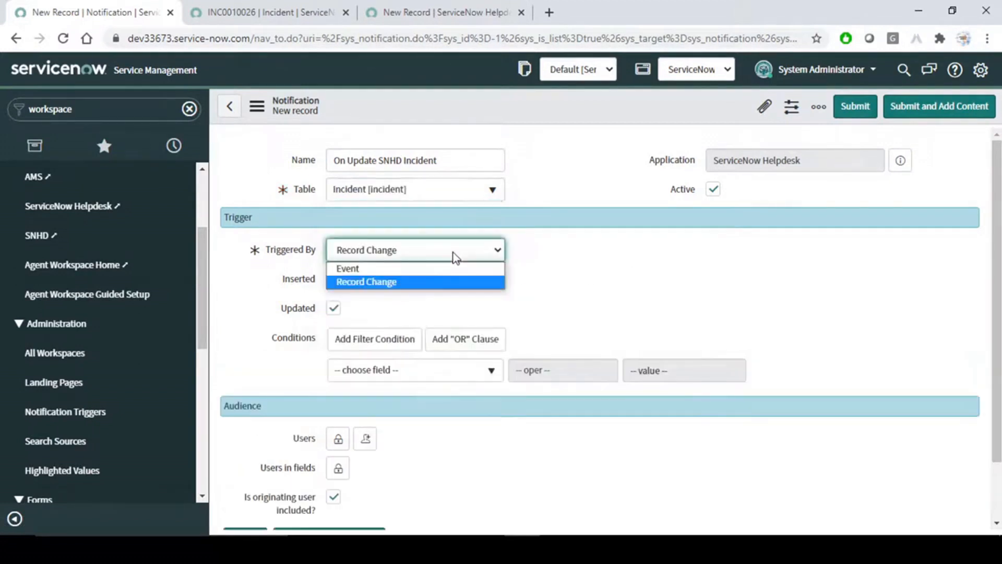
left_click(619, 265)
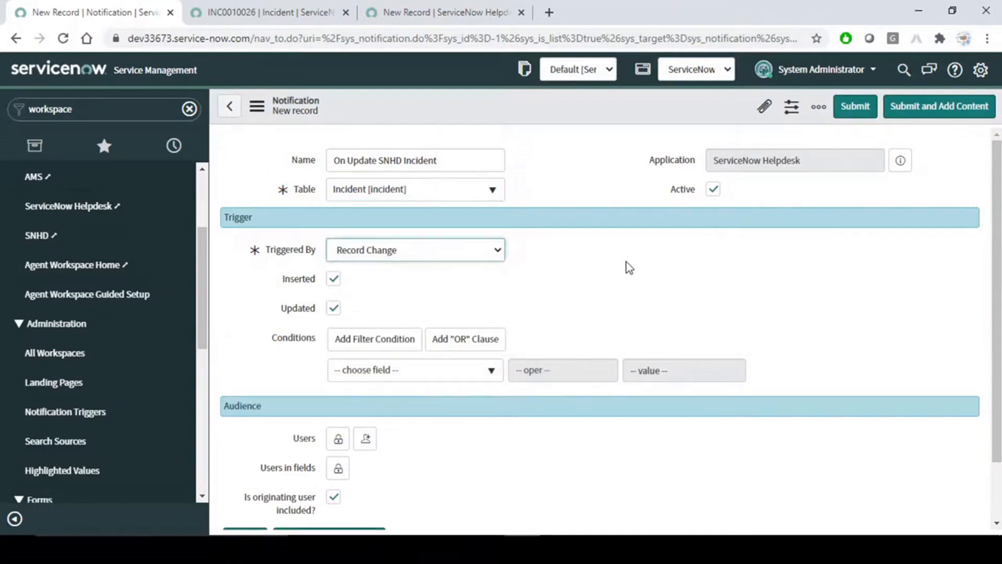
left_click(481, 251)
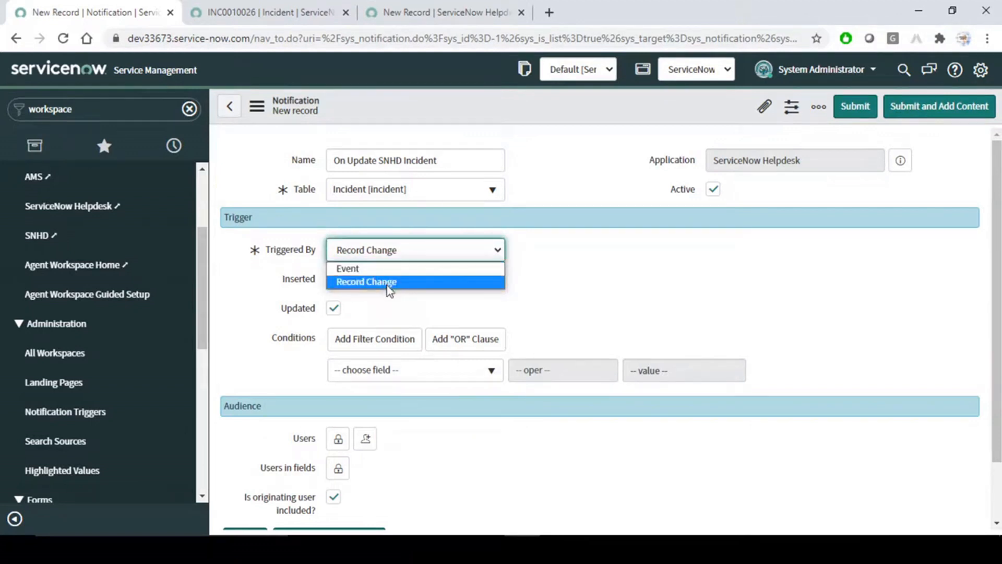
left_click(549, 279)
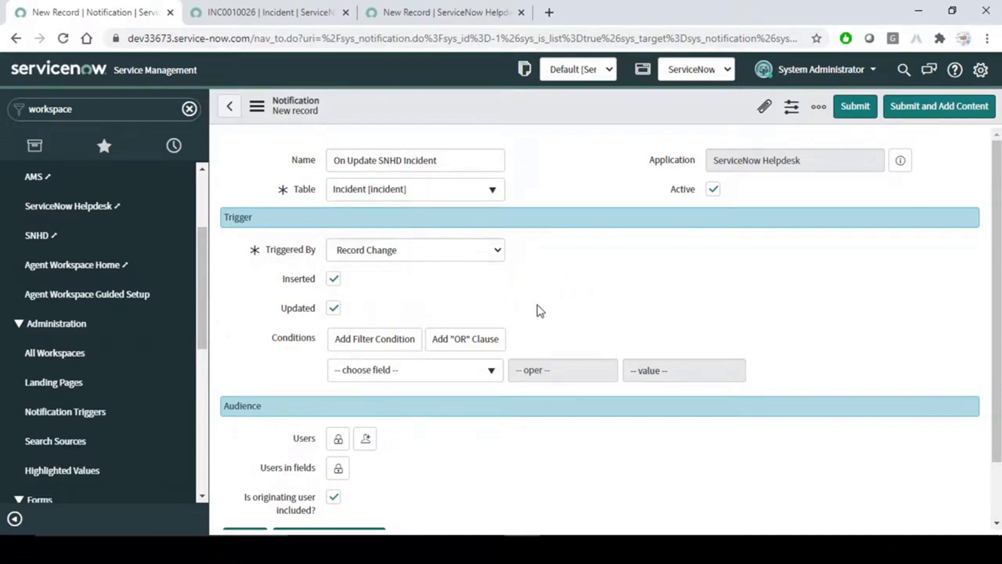
Add System Administrator as the notification's recipient user and save the notification.
scroll(538, 307, "down", 2)
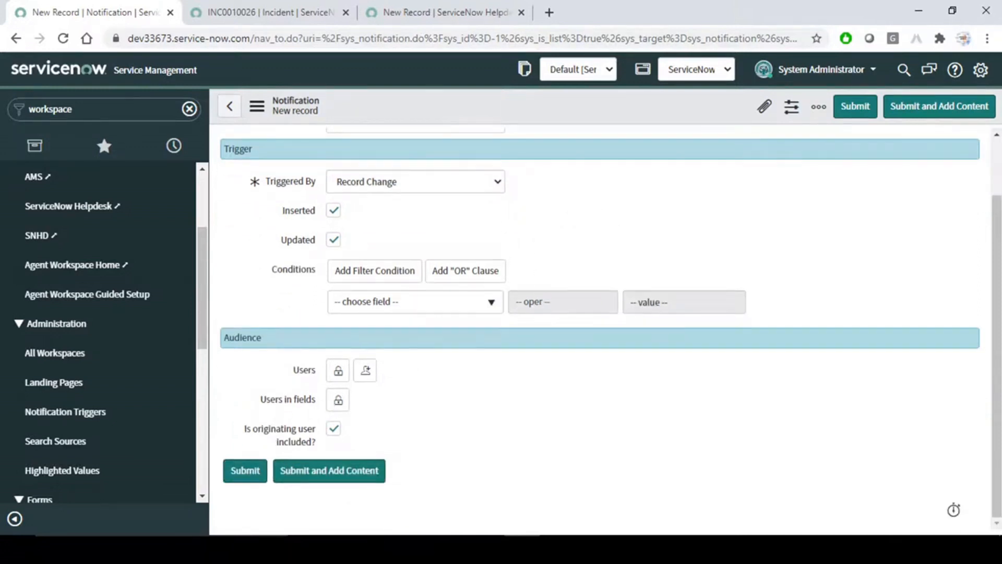
left_click(368, 374)
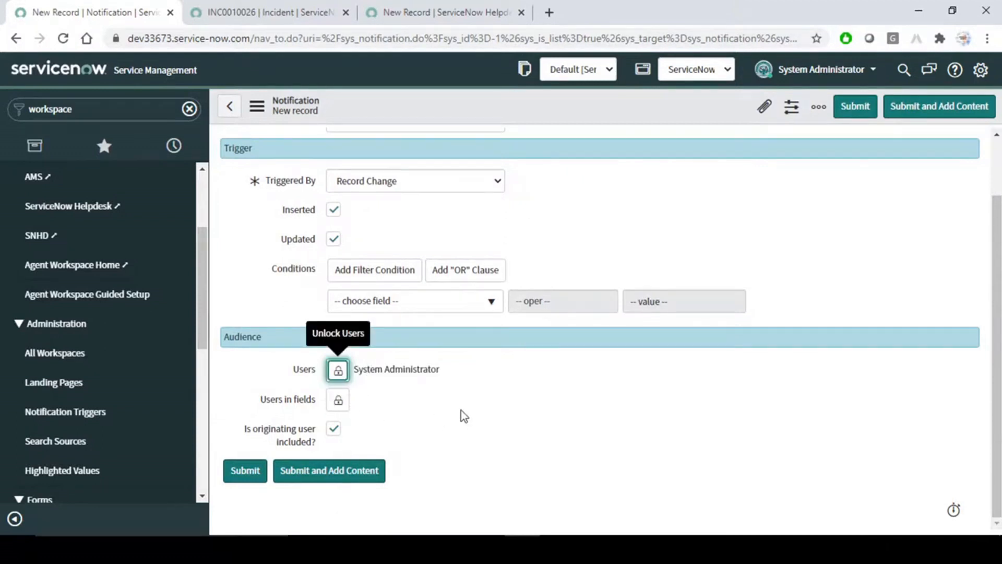
right_click(590, 104)
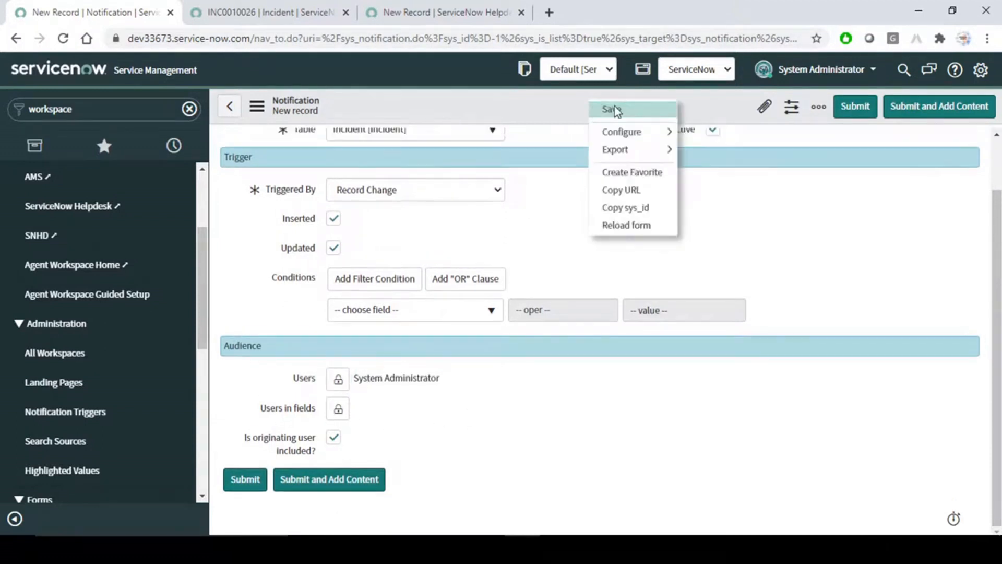
left_click(615, 108)
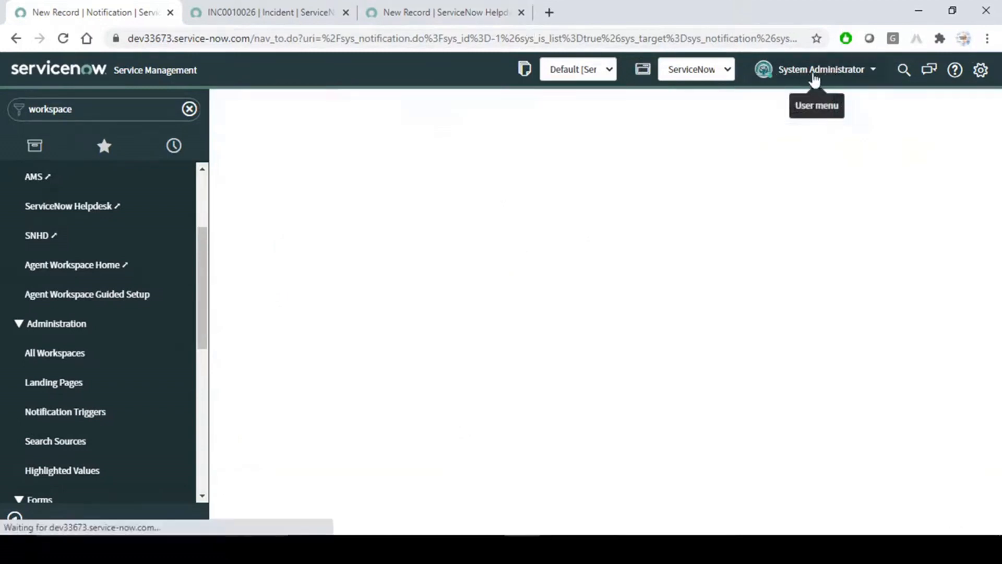
Enter 'Test' as the INC0010026 description and save the incident.
left_click(425, 7)
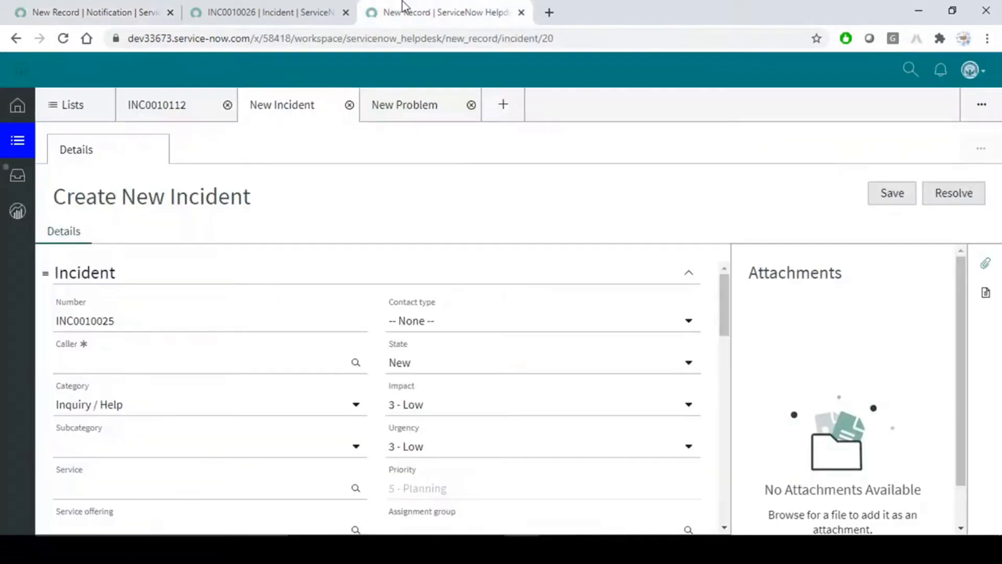
left_click(291, 9)
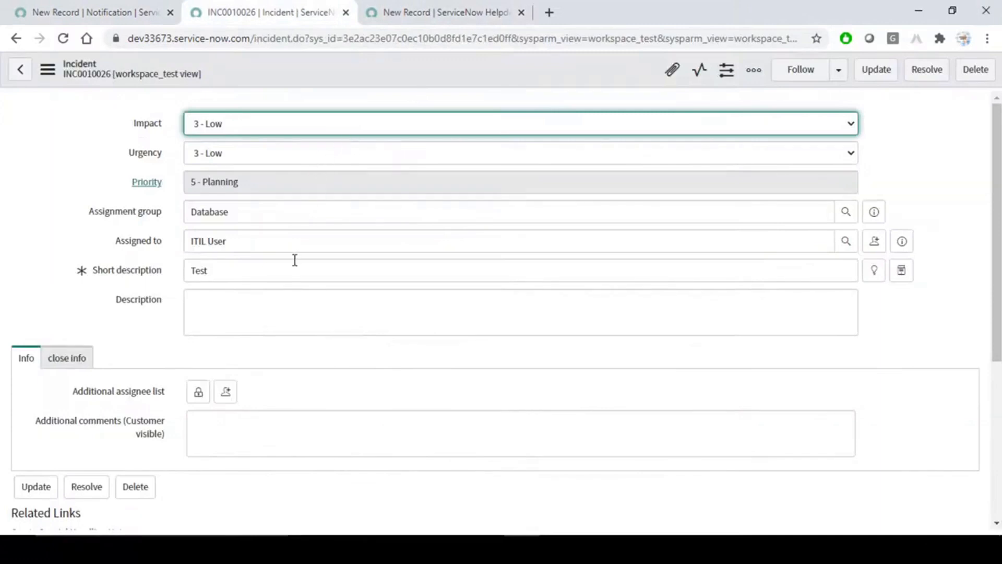
left_click(253, 306)
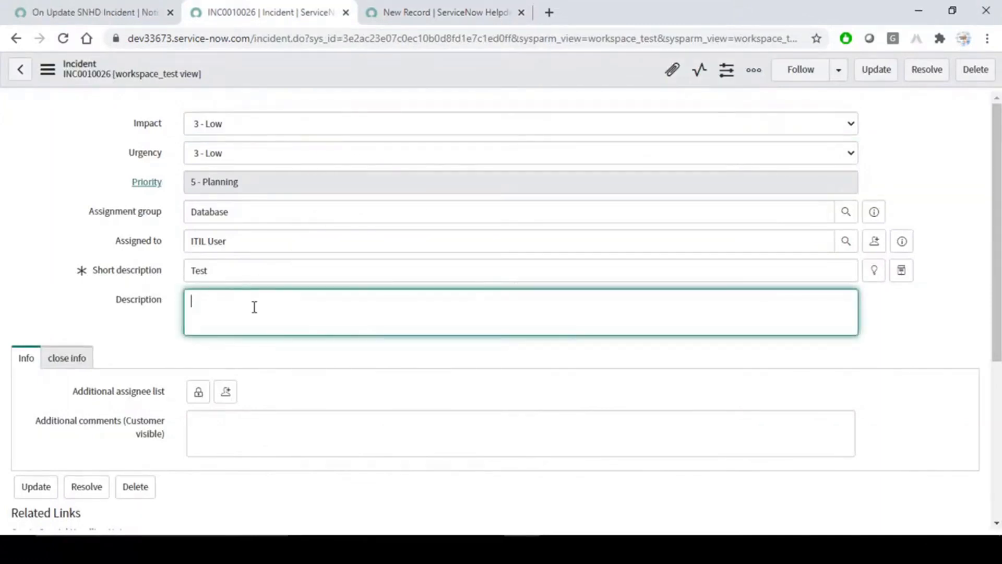
type("Test")
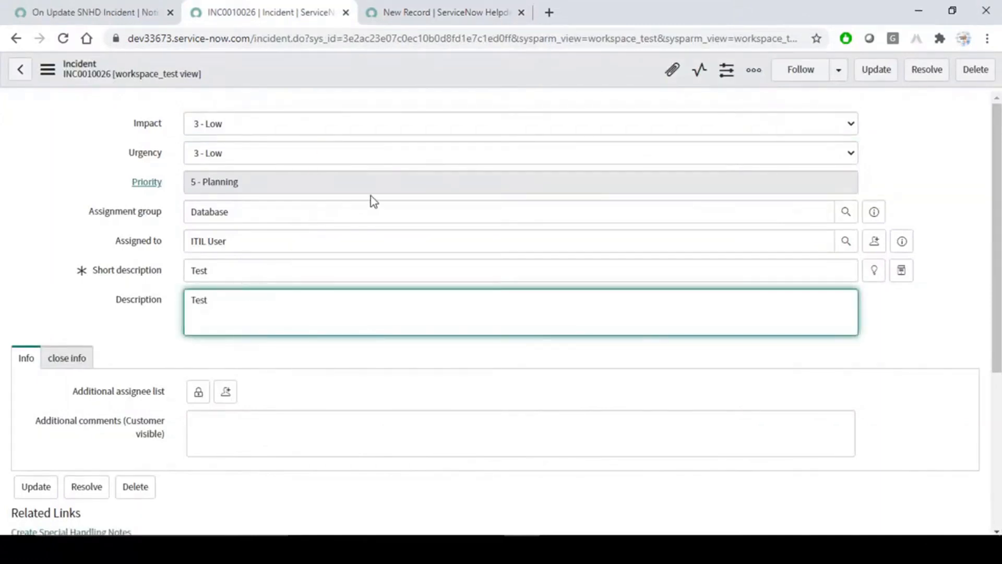
right_click(378, 73)
left_click(391, 77)
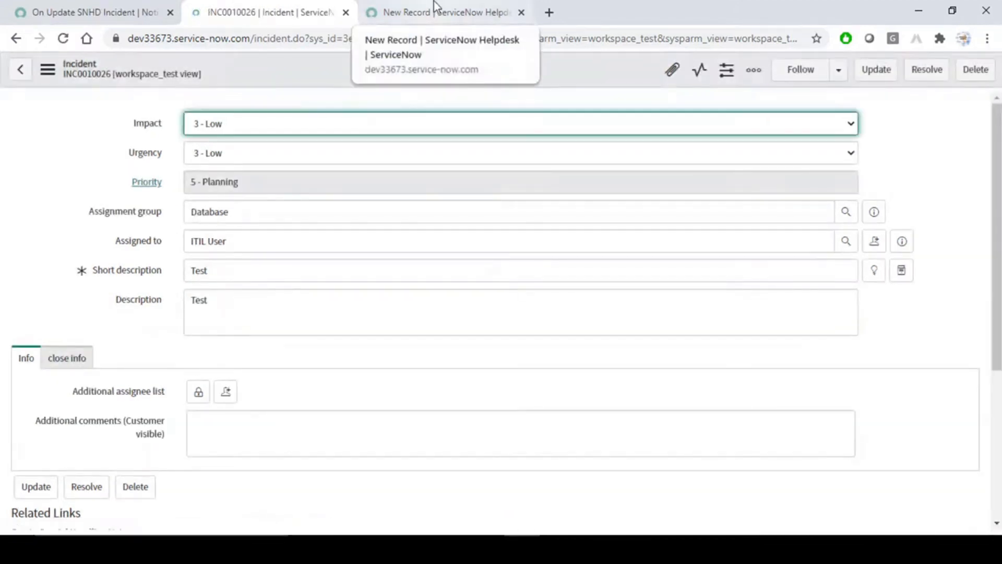
Reload the Helpdesk workspace, then switch INC0010026 to the Workspace form view.
left_click(434, 4)
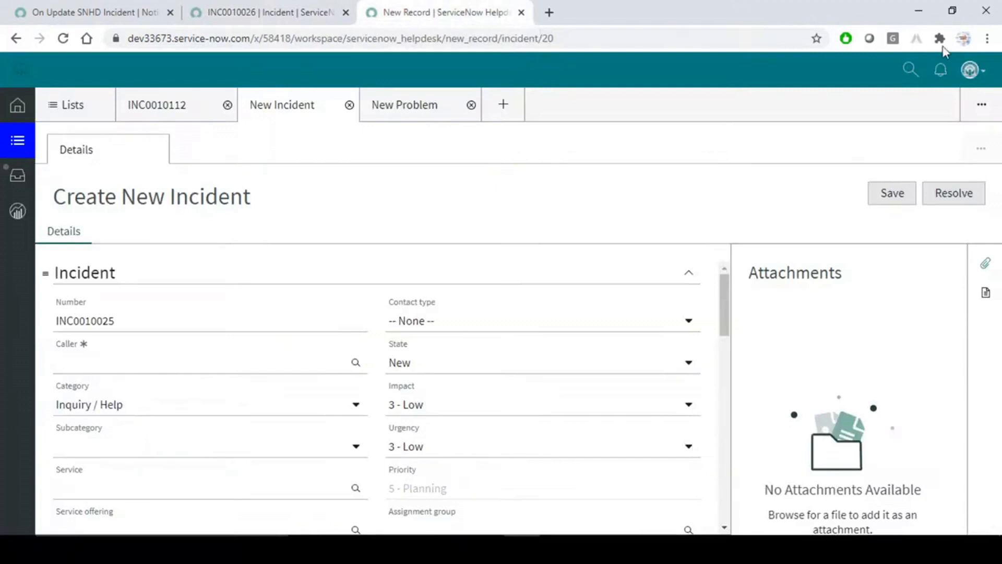
left_click(61, 37)
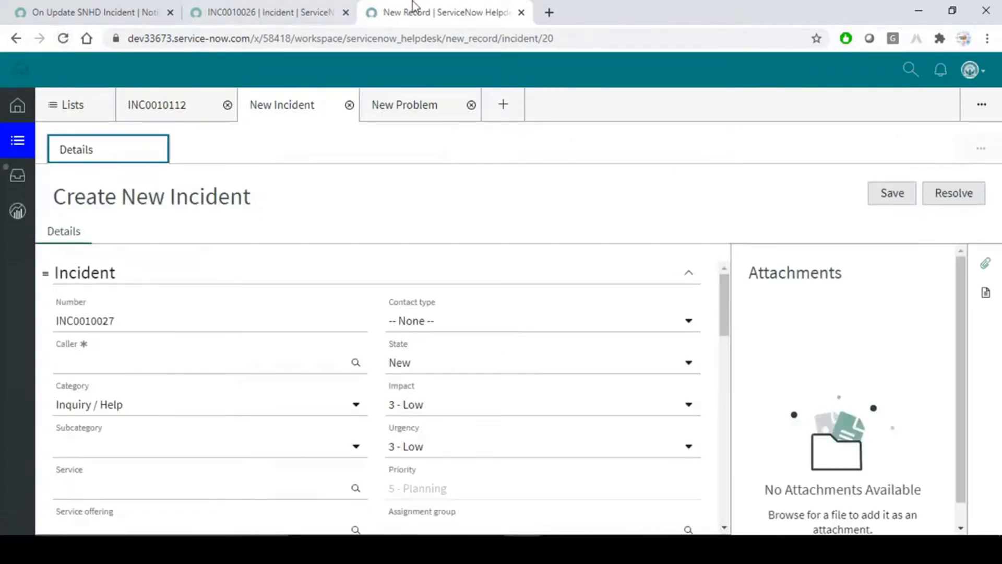
left_click(309, 11)
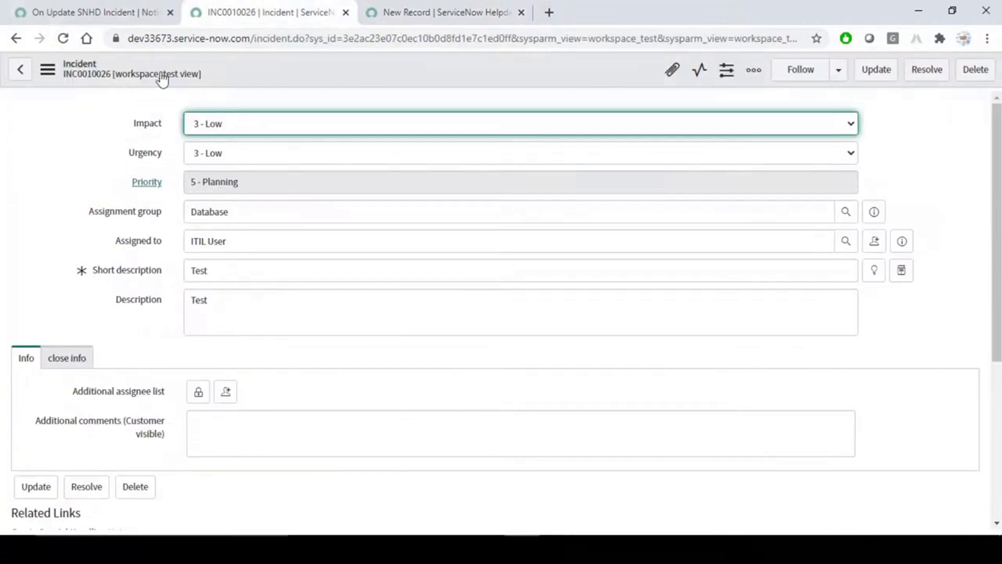
left_click(48, 69)
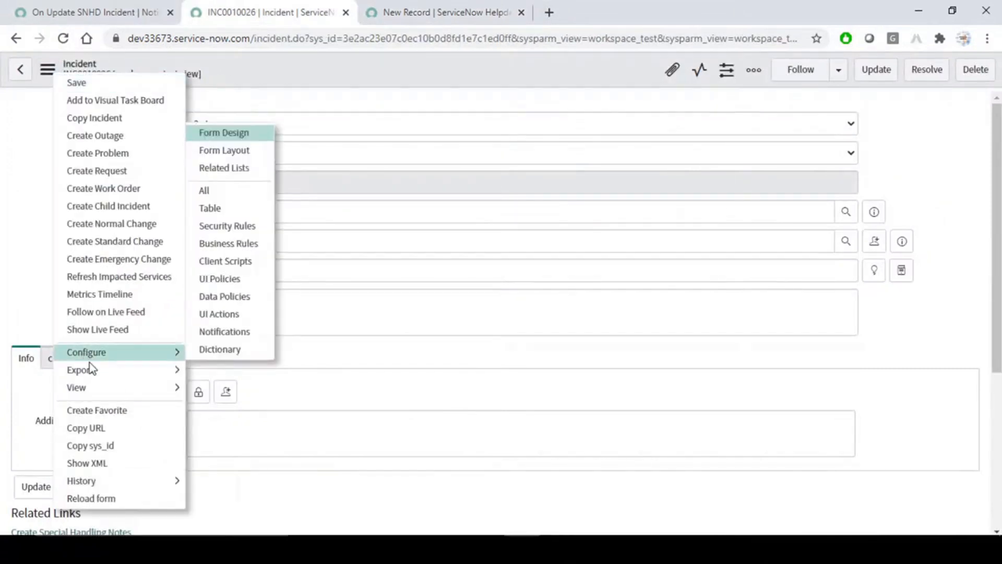
mouse_move(83, 386)
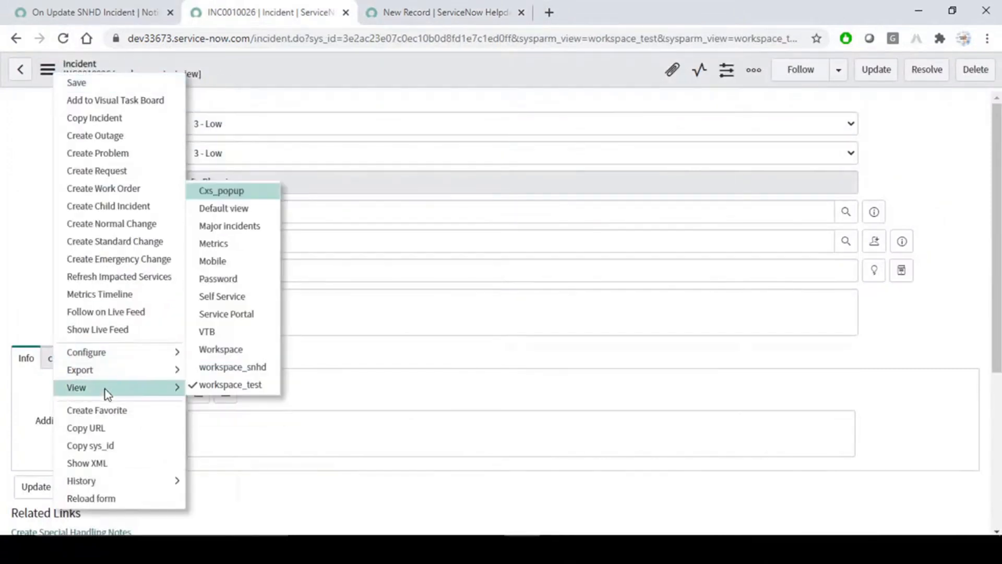
left_click(229, 350)
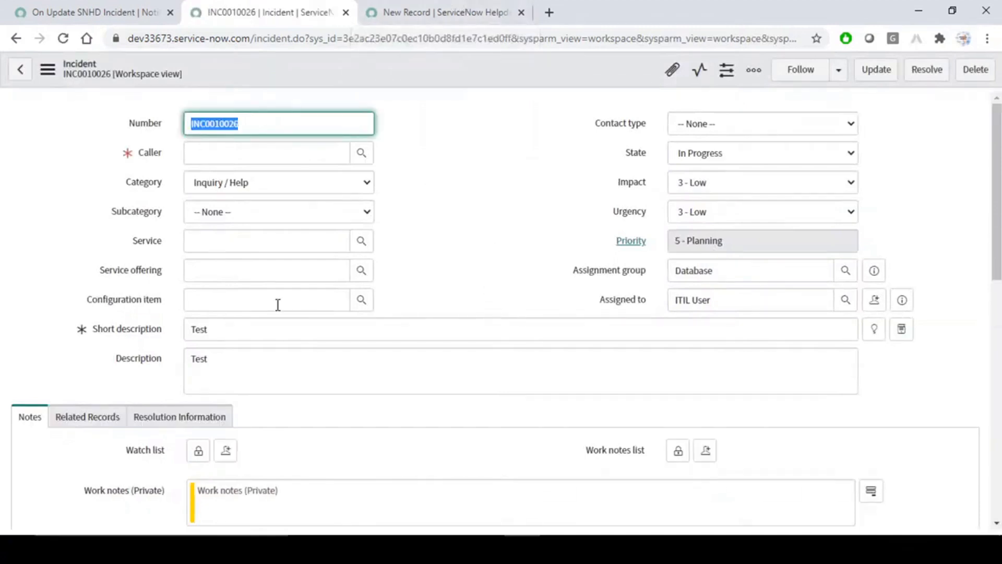
Set INC0010026 subcategory to Antivirus and caller to System Administrator, then save it.
left_click(275, 363)
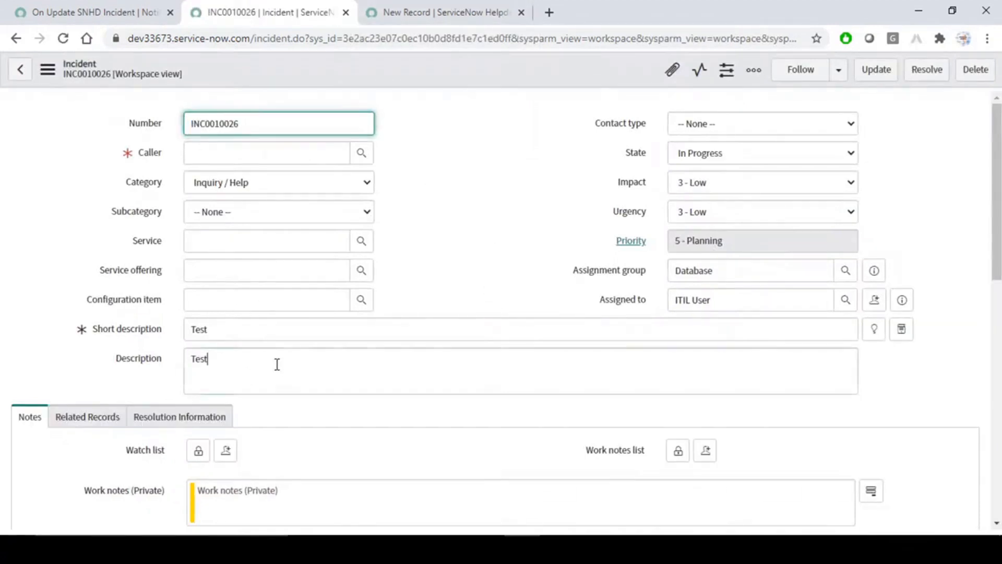
left_click(310, 211)
left_click(275, 242)
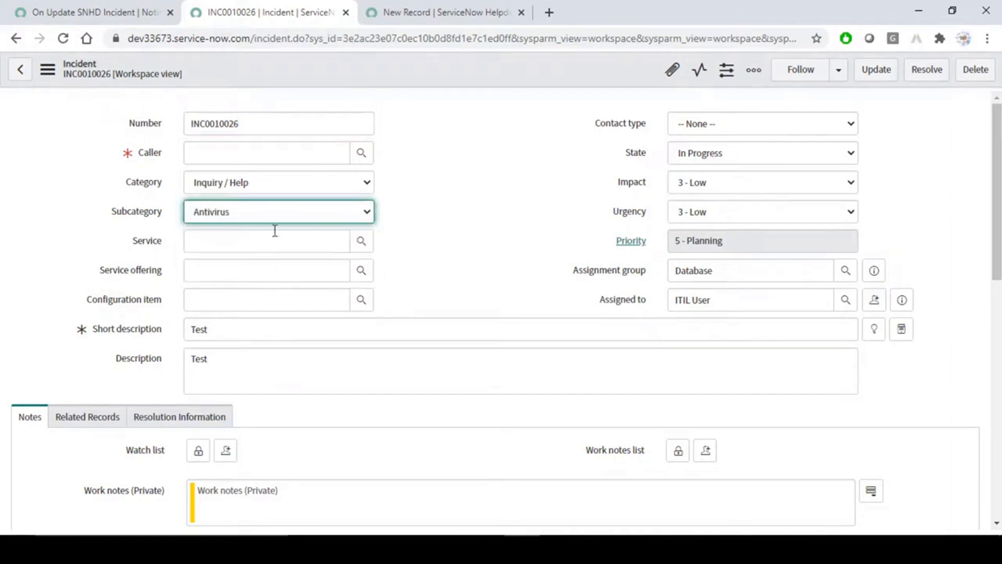
right_click(475, 80)
left_click(488, 82)
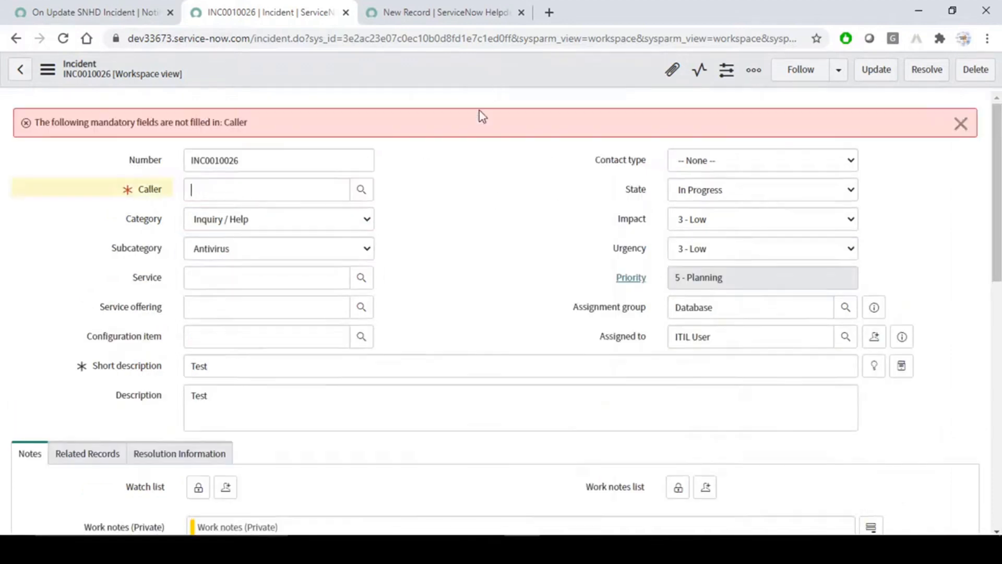
left_click(278, 184)
left_click(251, 233)
right_click(468, 61)
left_click(472, 72)
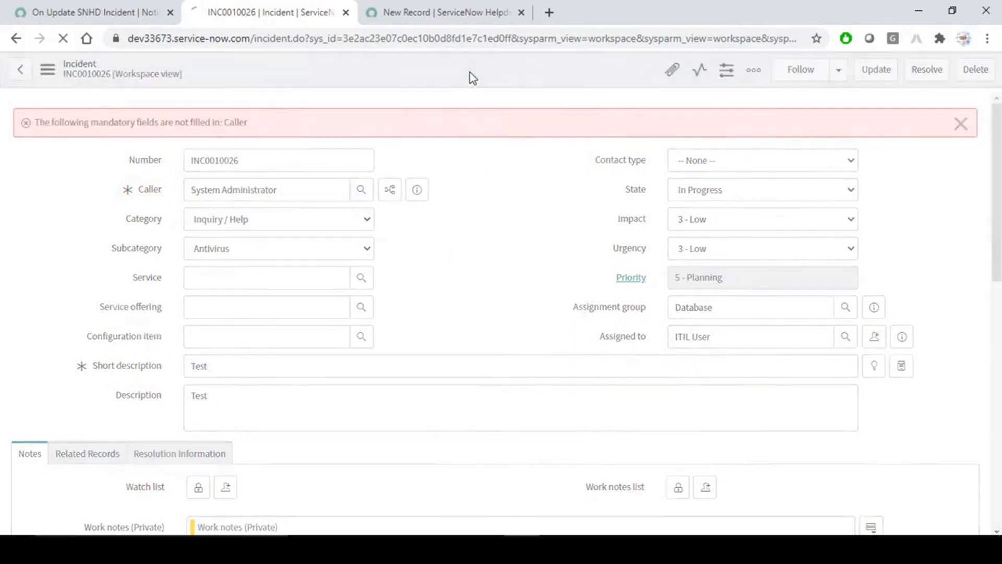
Check the Helpdesk workspace's bell notifications panel for the incident update.
left_click(428, 6)
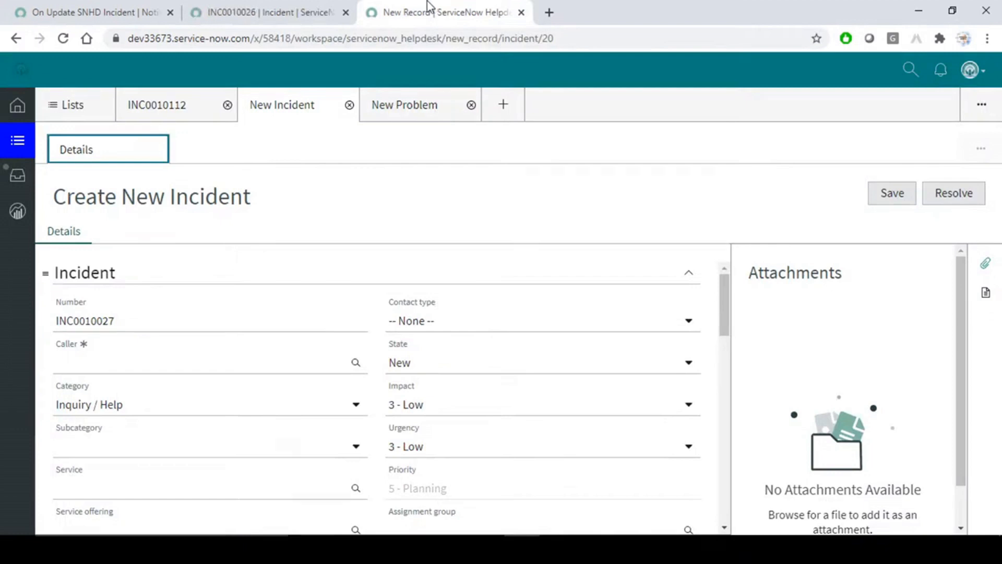
left_click(406, 101)
left_click(942, 70)
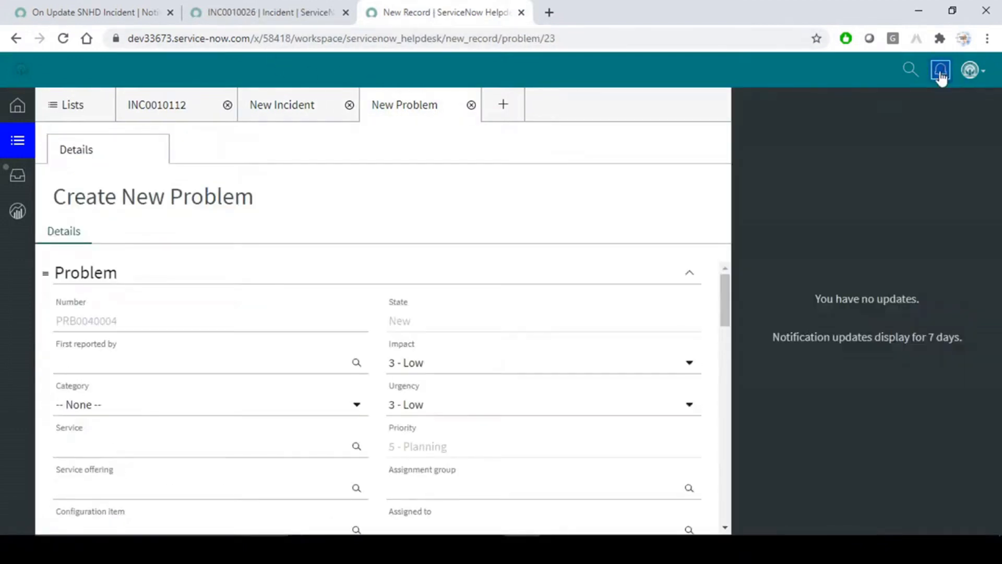
left_click(943, 69)
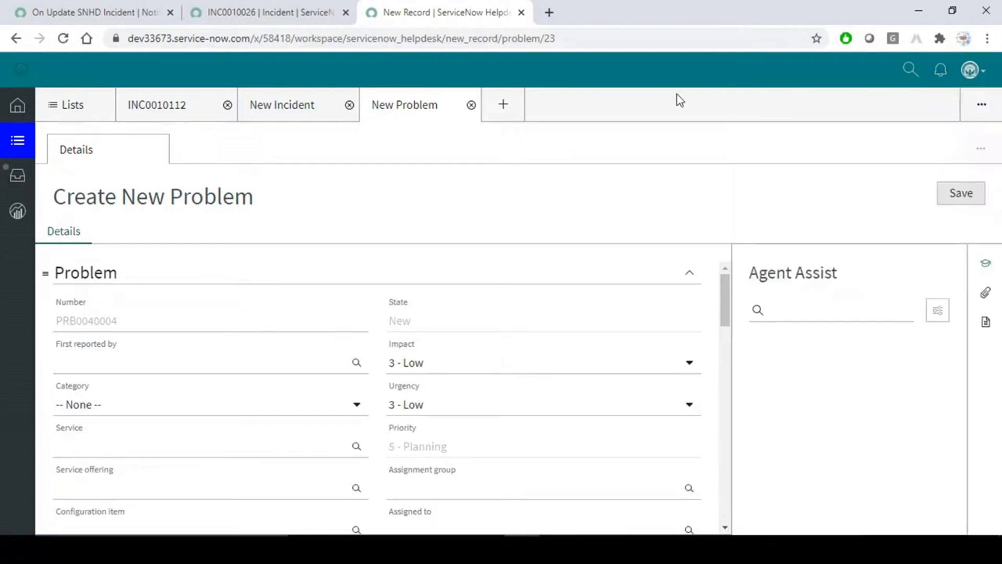
left_click(237, 9)
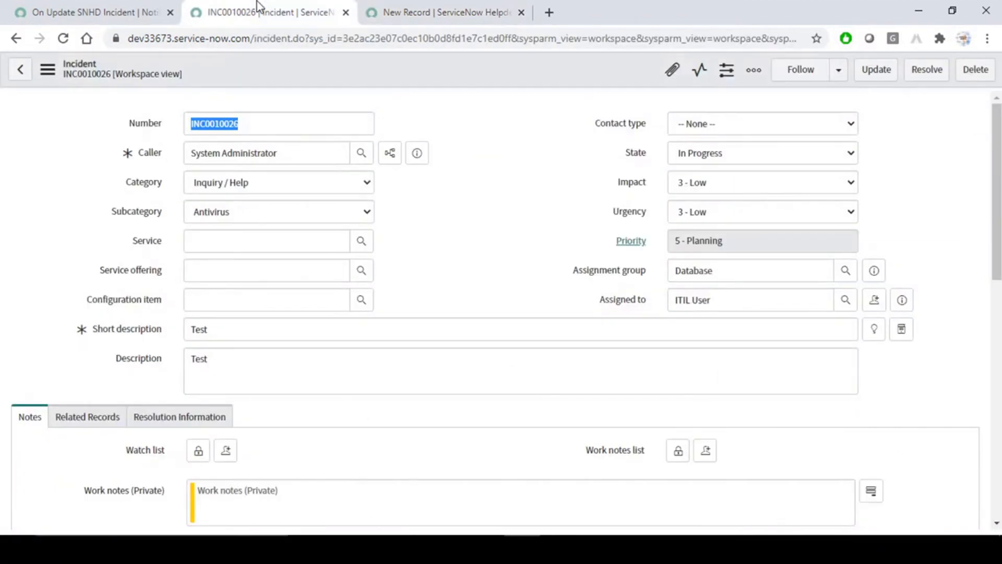
Scroll to the empty Notification Contents list of 'On Update SNHD Incident' and start a new entry.
left_click(139, 10)
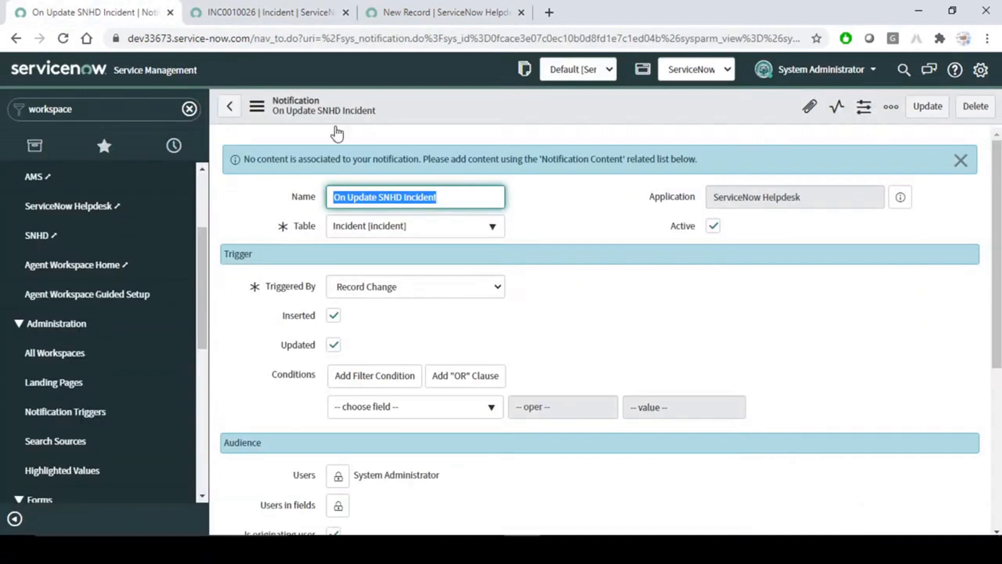
left_click(627, 286)
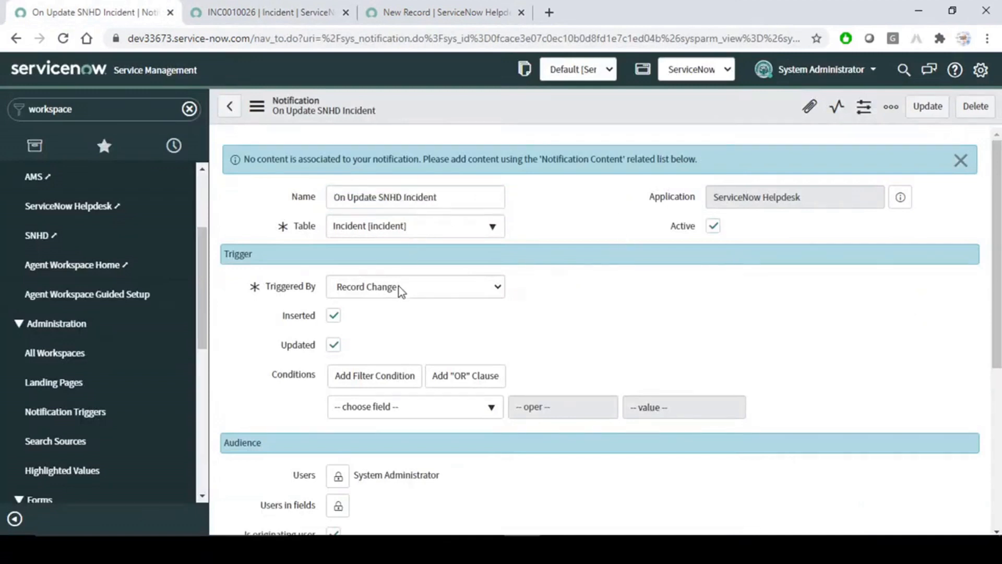
scroll(549, 321, "down", 3)
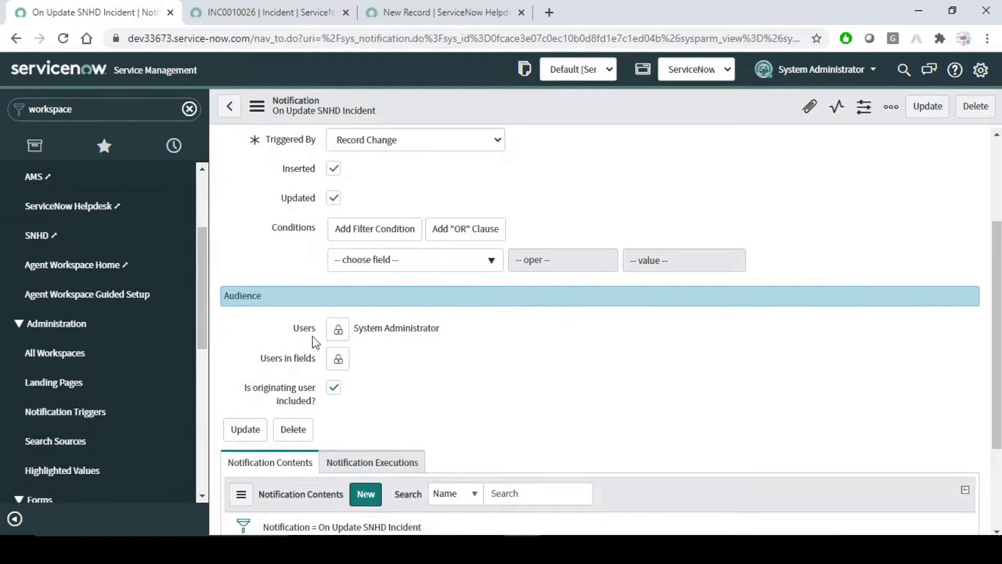
left_click_drag(507, 328, 353, 328)
left_click(538, 373)
scroll(537, 374, "down", 3)
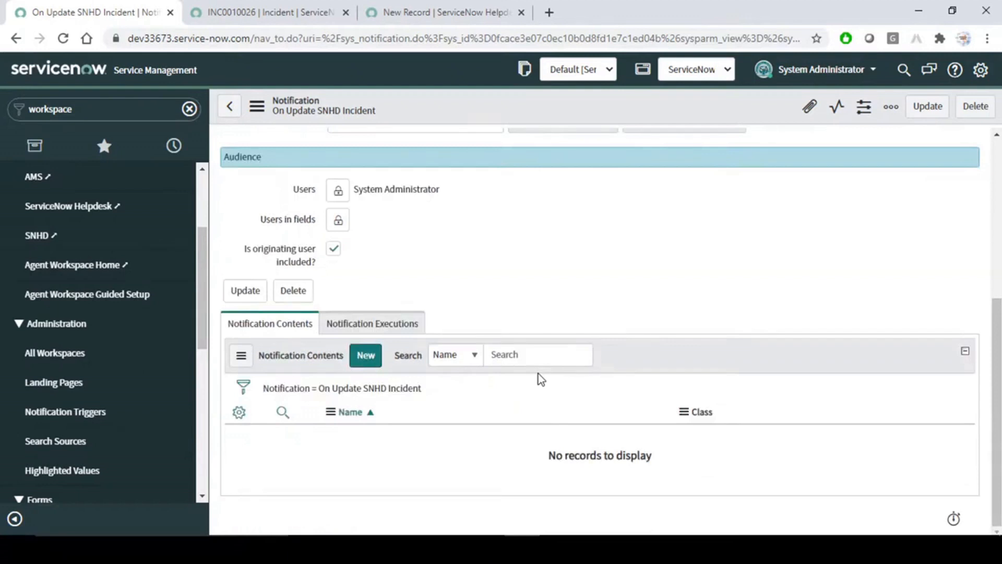
scroll(571, 324, "up", 6)
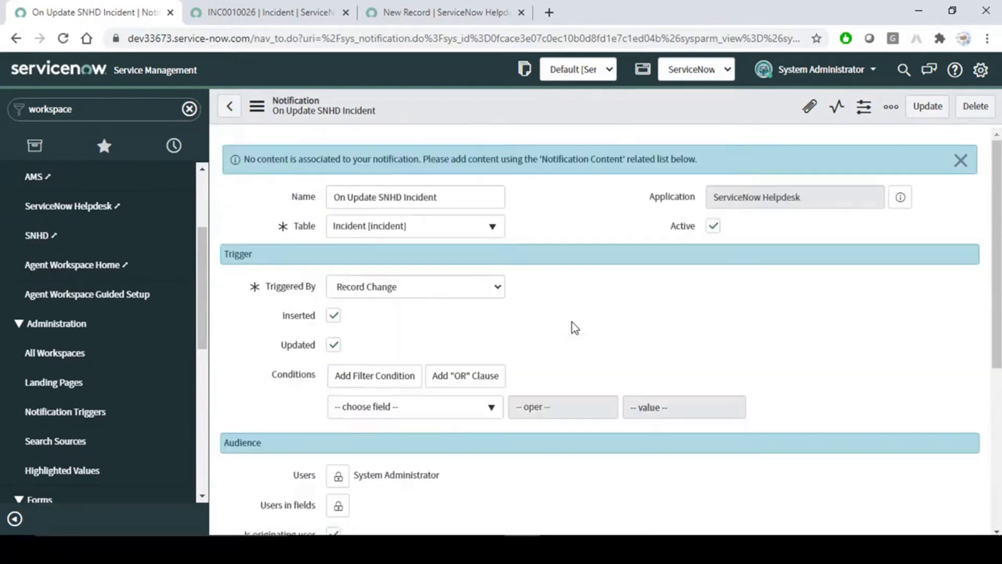
scroll(572, 324, "down", 6)
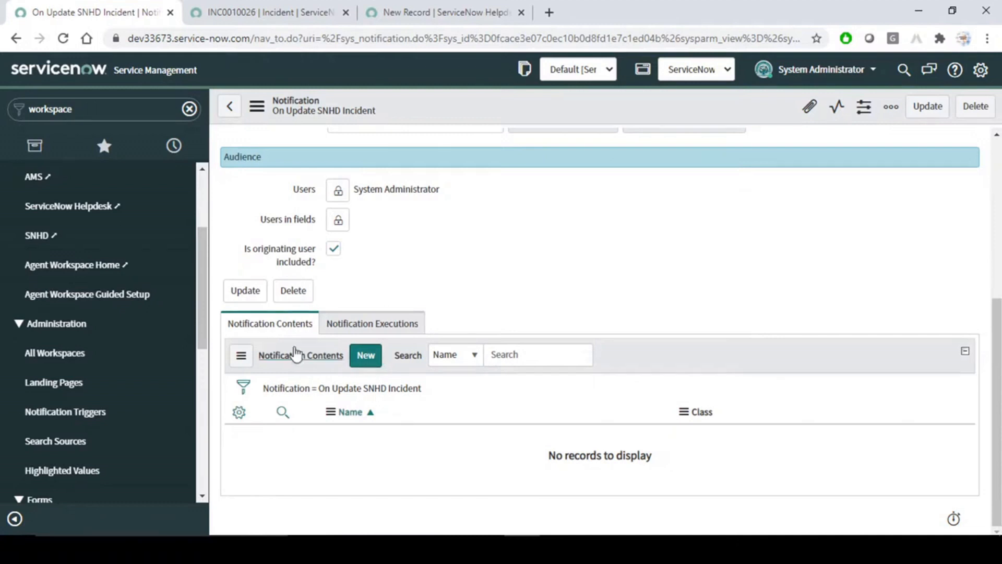
left_click(367, 356)
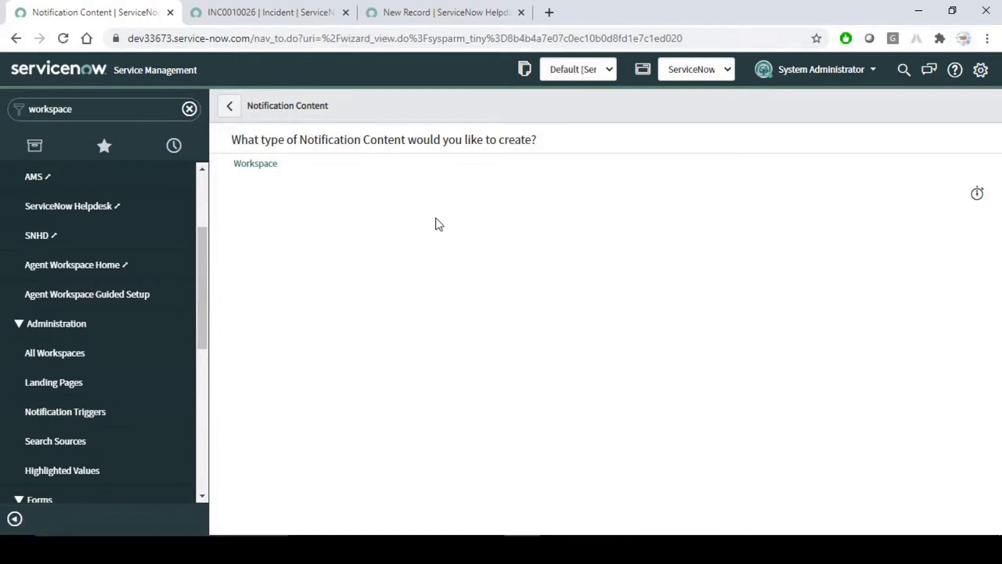
Submit Workspace content named 'On Update SNHD Incident', keeping Route as Agent Workspace.
left_click(265, 165)
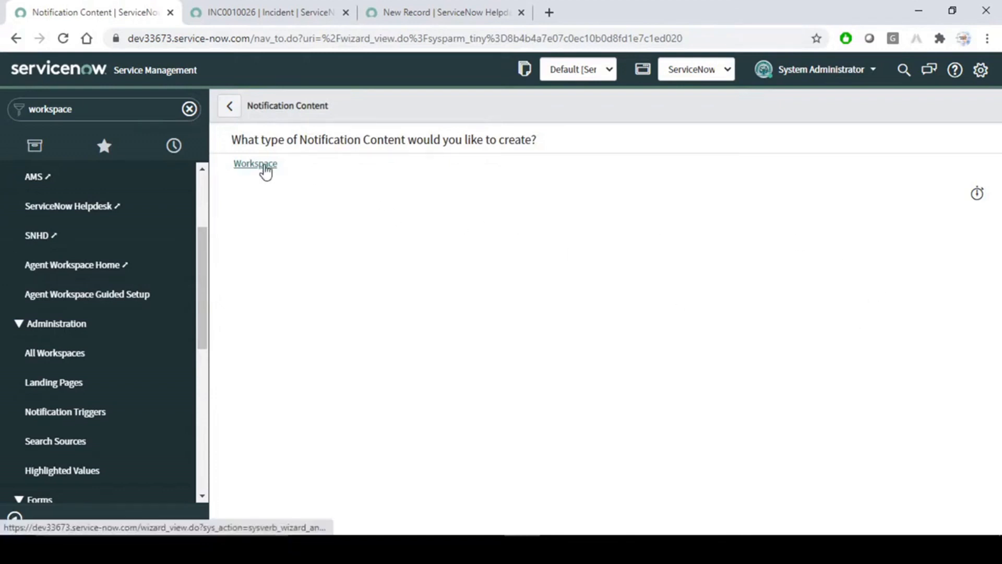
left_click(409, 167)
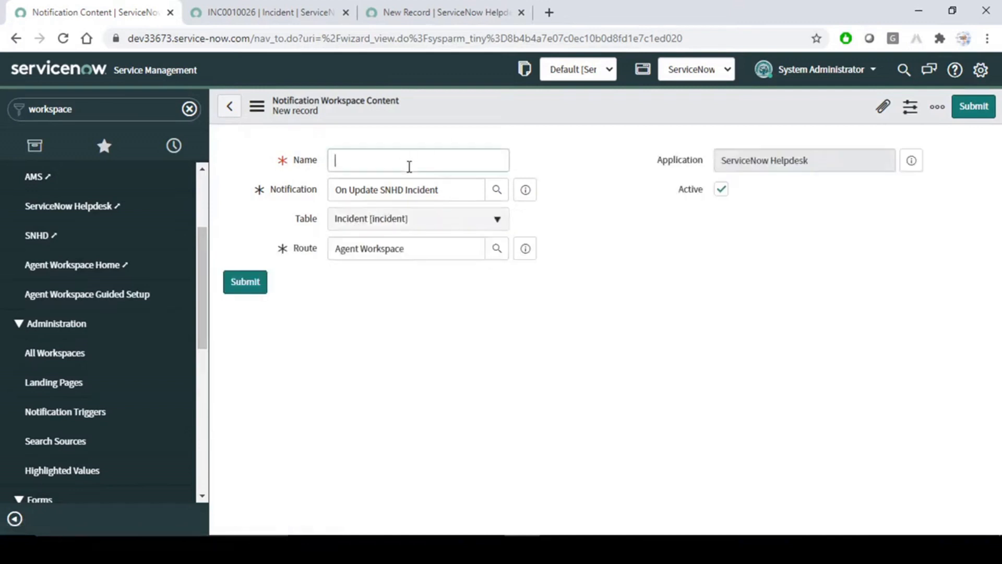
triple_click(404, 187)
key("ctrl+c")
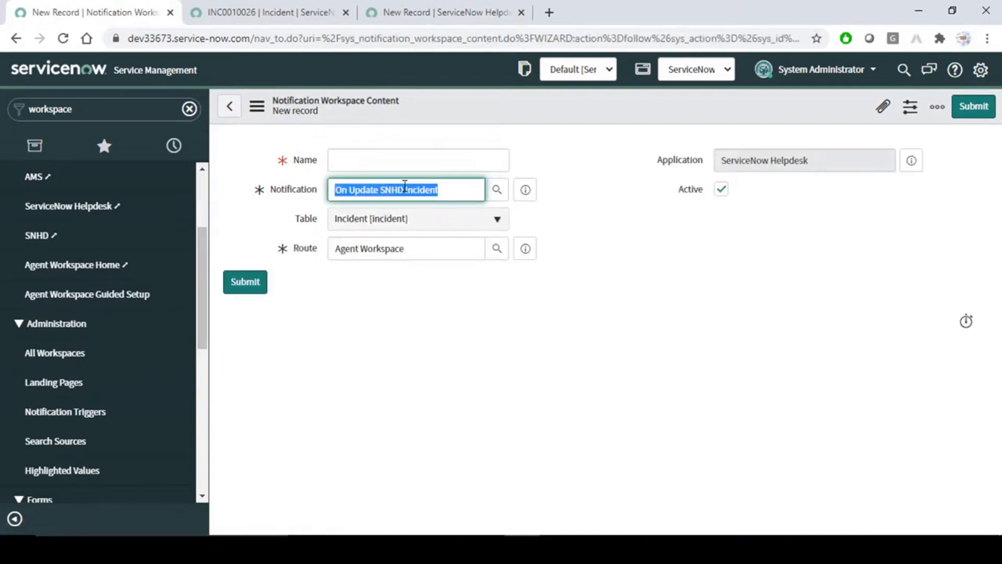
left_click(403, 163)
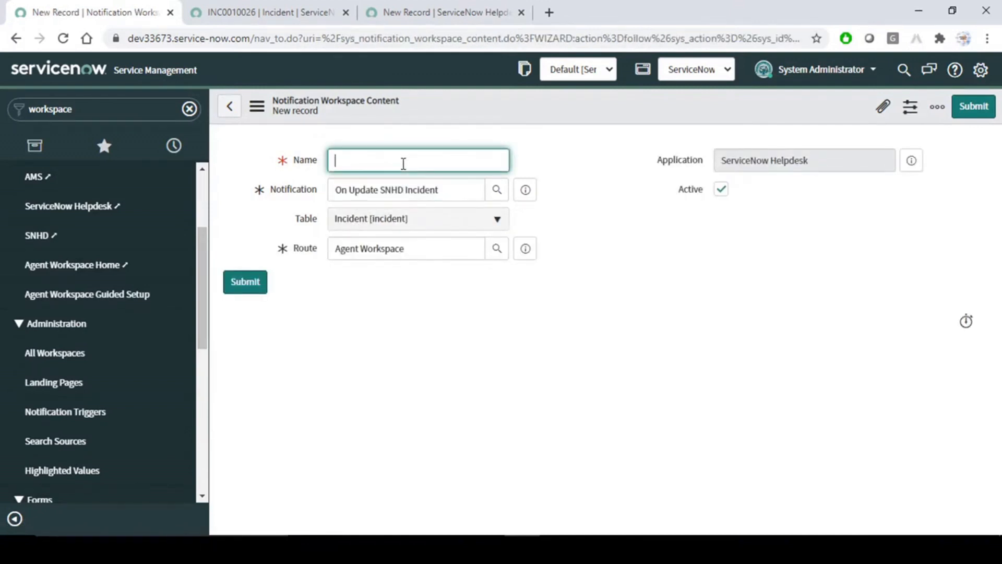
key("ctrl+v")
left_click(620, 236)
left_click(429, 246)
left_click(661, 233)
left_click(429, 247)
triple_click(429, 247)
left_click(399, 330)
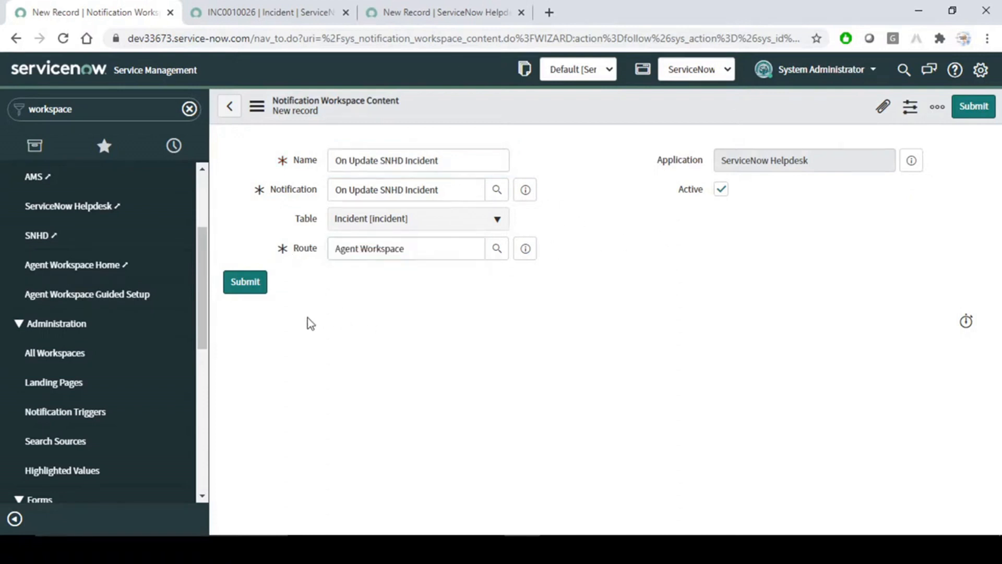
left_click(246, 282)
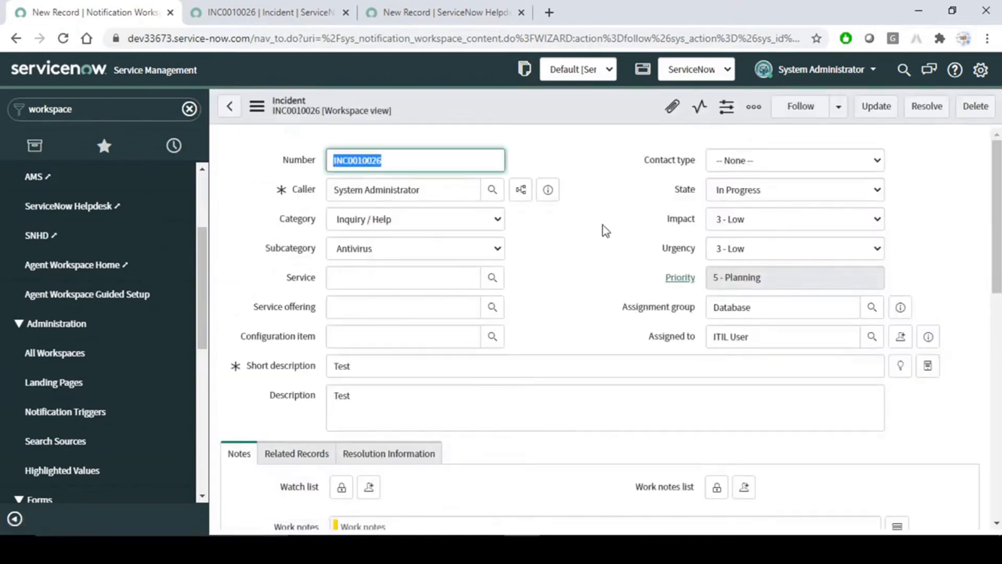
Save INC0010026 with category Hardware and subcategory Memory, then view the workspace's update notification.
left_click(429, 225)
left_click(377, 278)
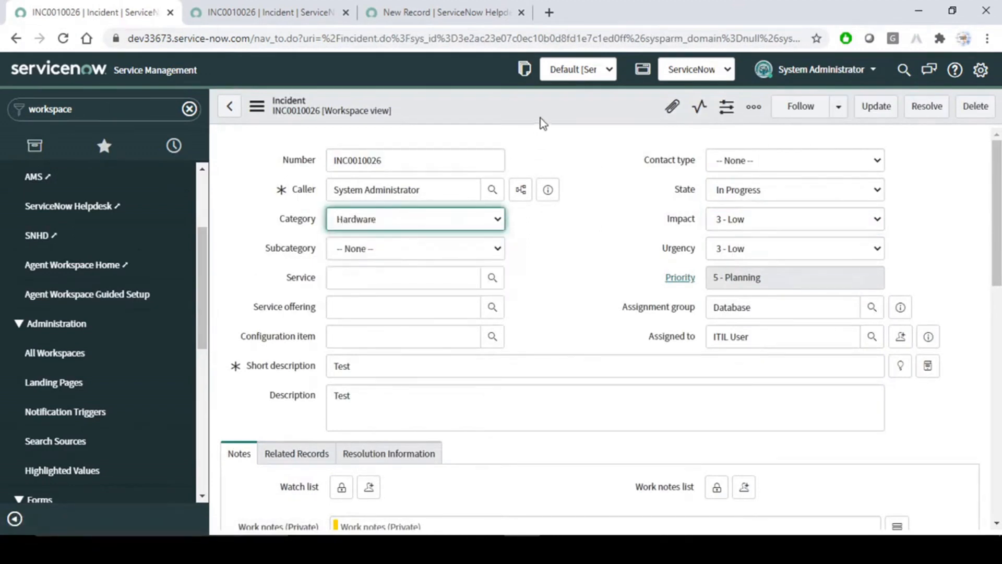
left_click(400, 248)
left_click(374, 320)
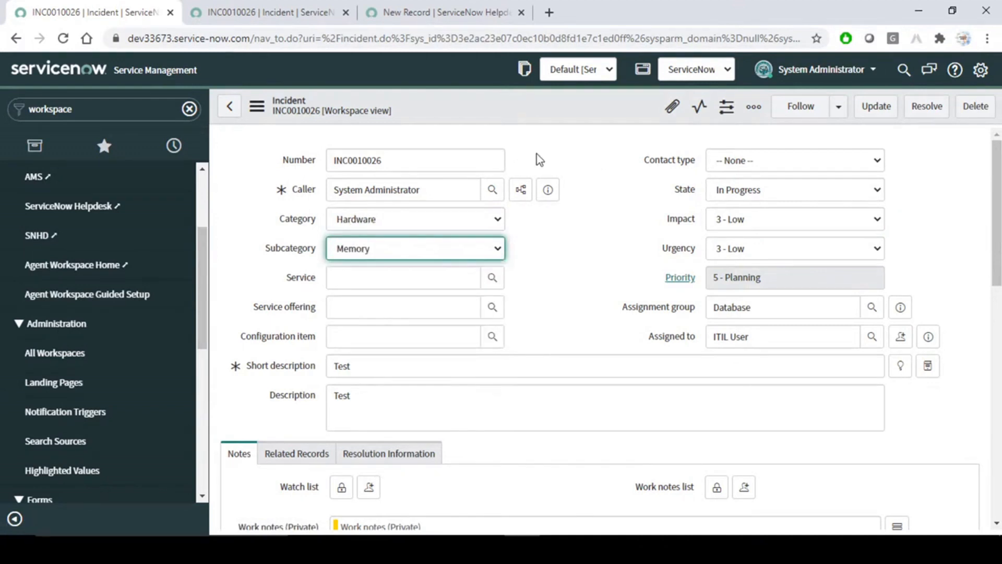
right_click(557, 104)
left_click(568, 109)
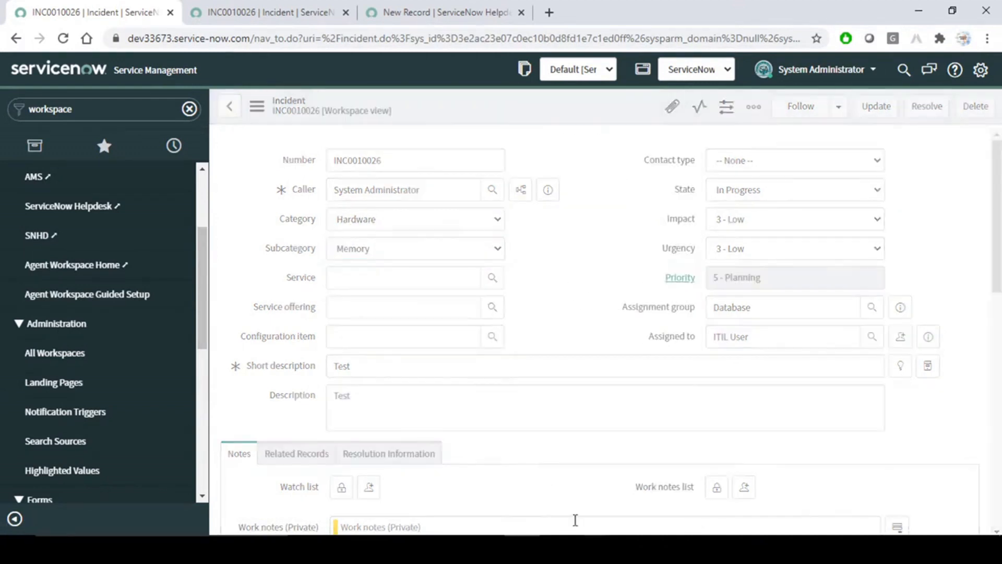
left_click(433, 8)
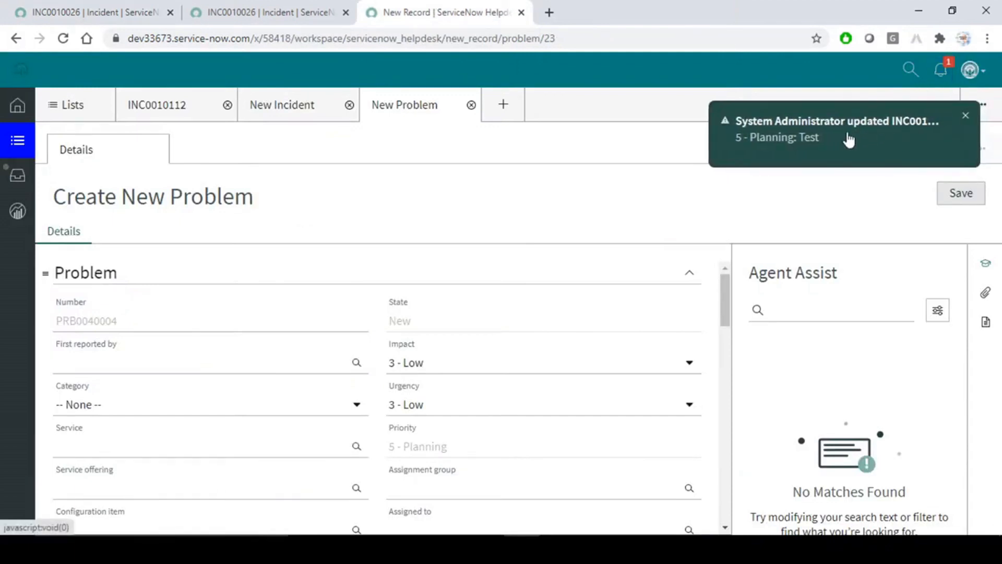
Open INC0010026 from the workspace notification toast, review today's notifications, then return to the classic form.
left_click(830, 131)
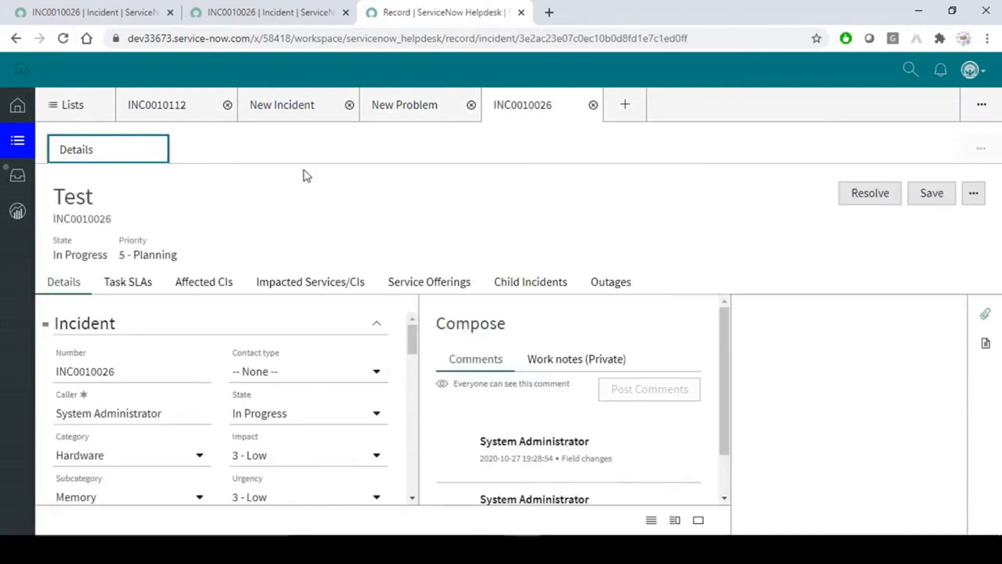
left_click(941, 70)
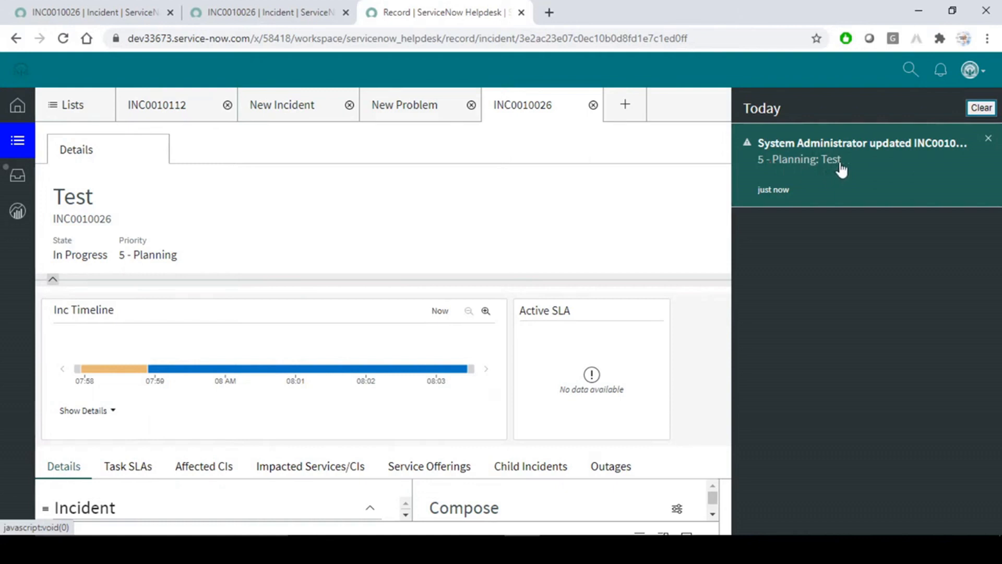
left_click_drag(52, 196, 97, 201)
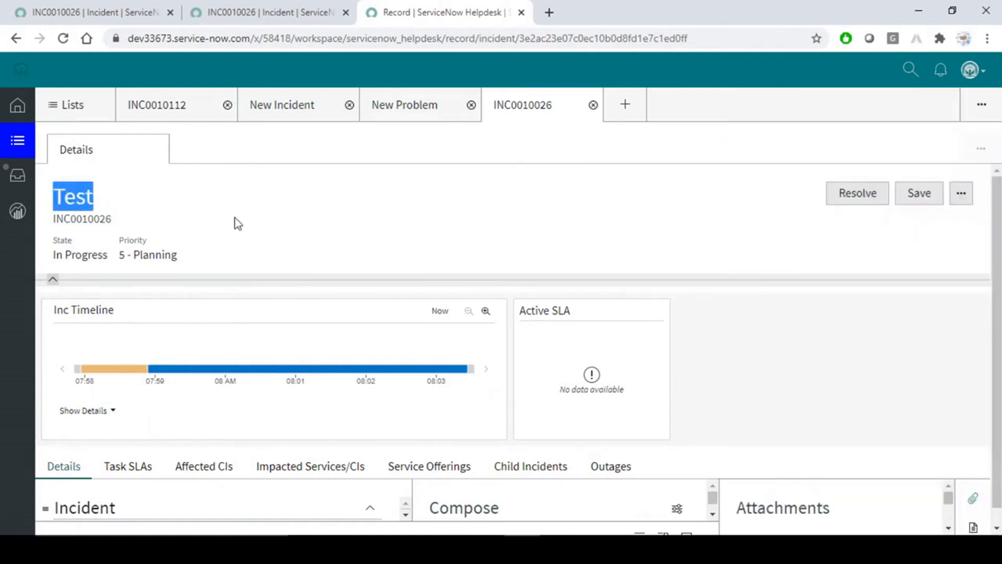
left_click(252, 218)
left_click(288, 12)
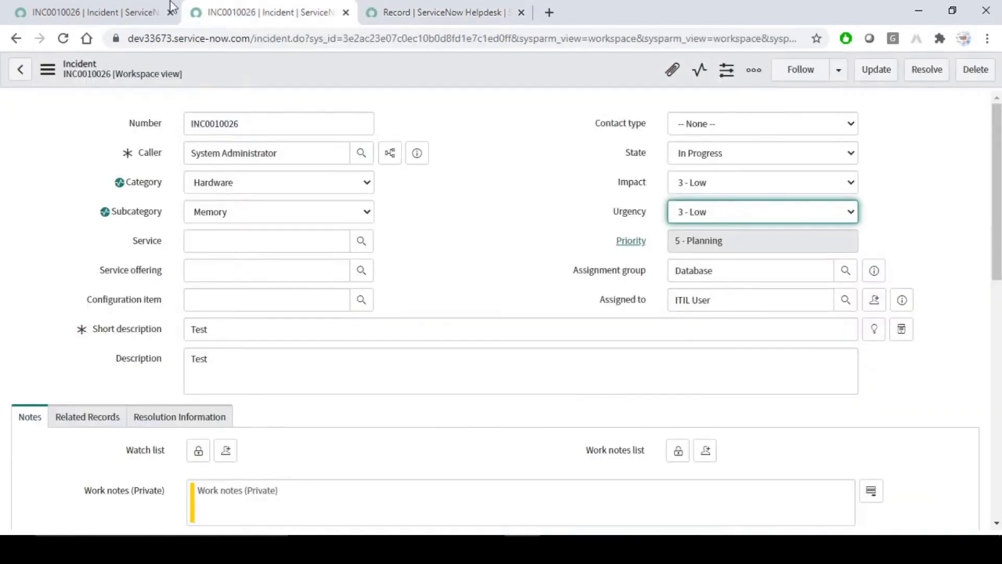
Switch browser tabs back to the Helpdesk workspace showing incident INC0010112.
left_click(96, 7)
left_click(608, 248)
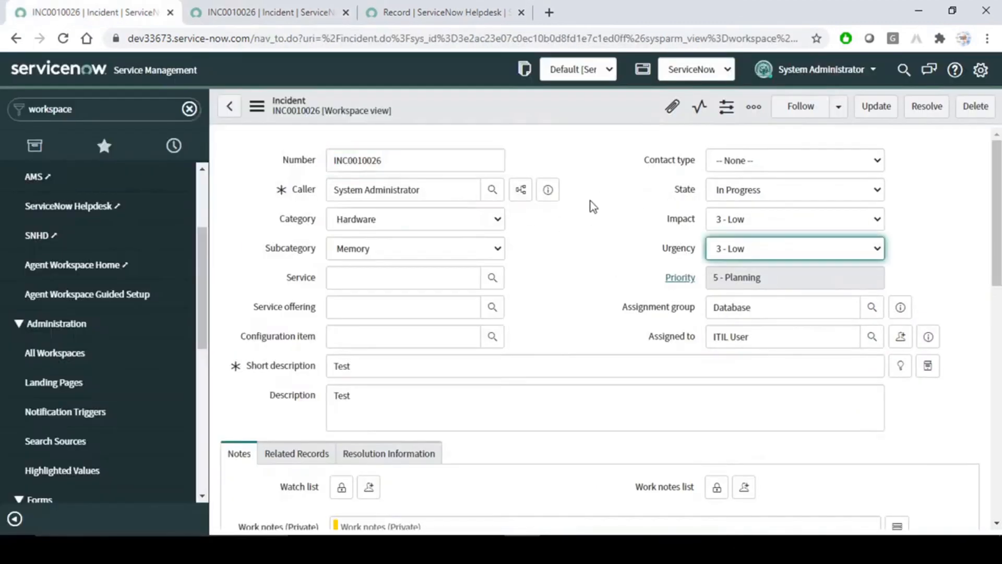
left_click(412, 8)
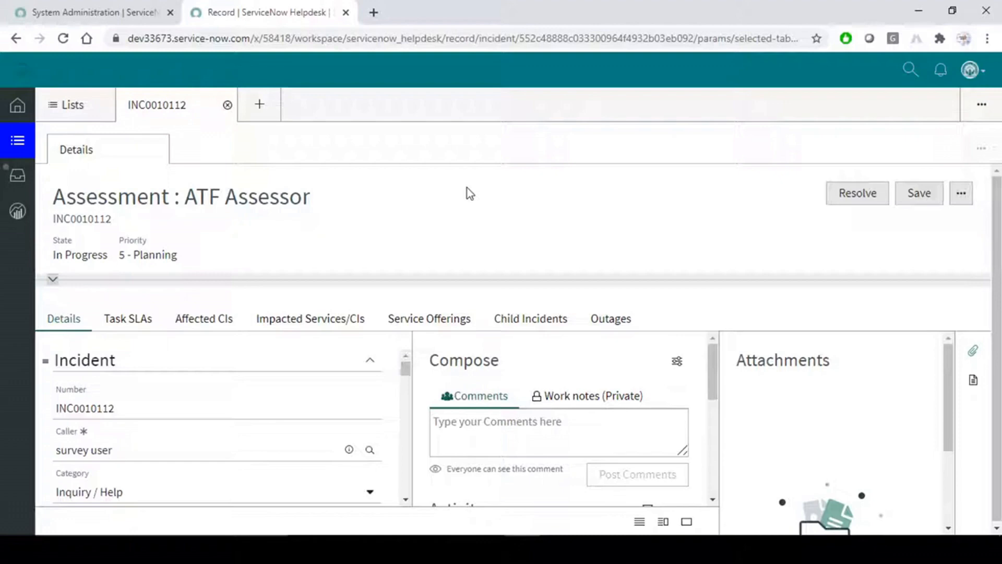
Try the workspace search, notifications and incident actions menus while consulting the Word reference.
key("alt+Tab")
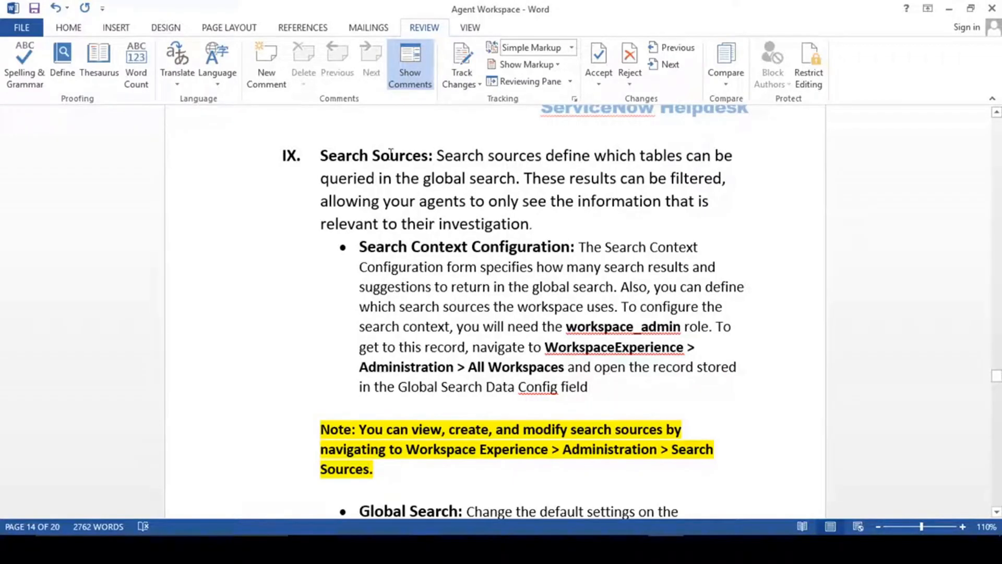
key("alt+Tab")
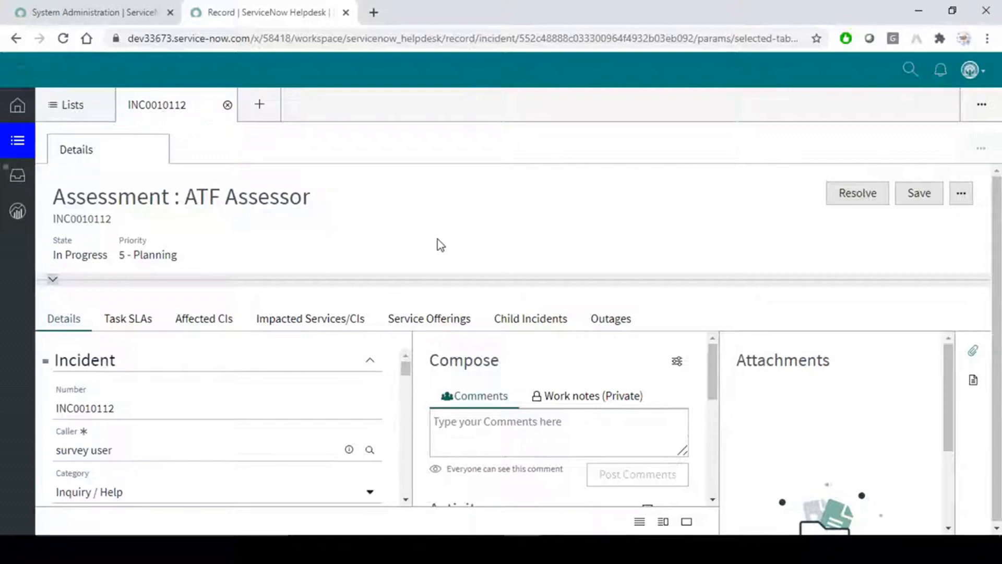
left_click(910, 70)
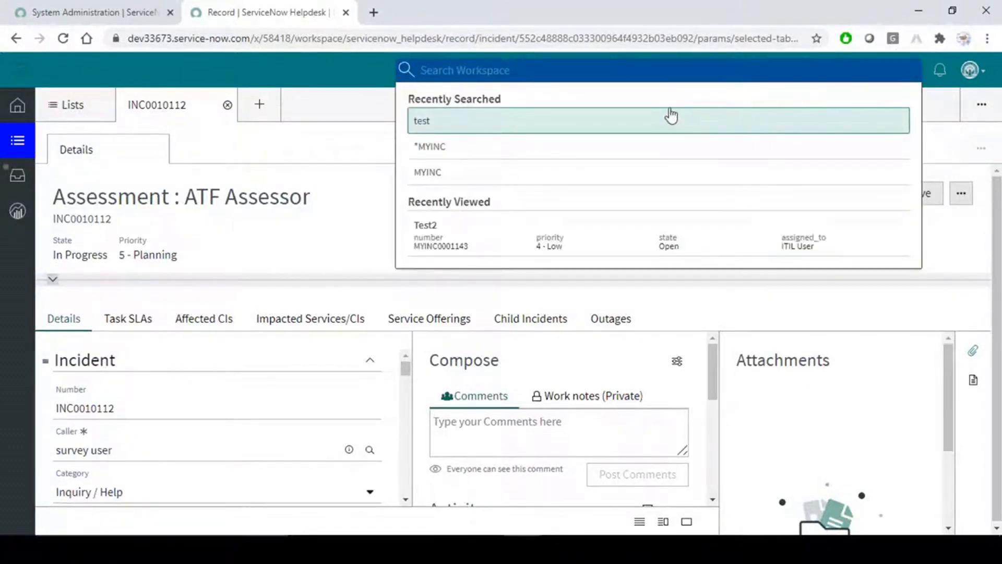
left_click(365, 191)
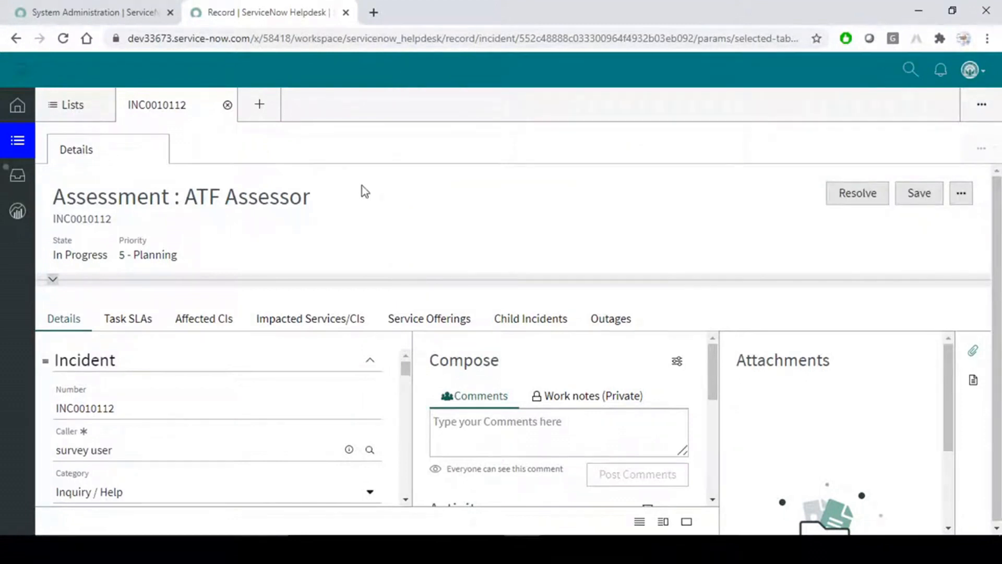
left_click(941, 70)
left_click(587, 220)
left_click(967, 200)
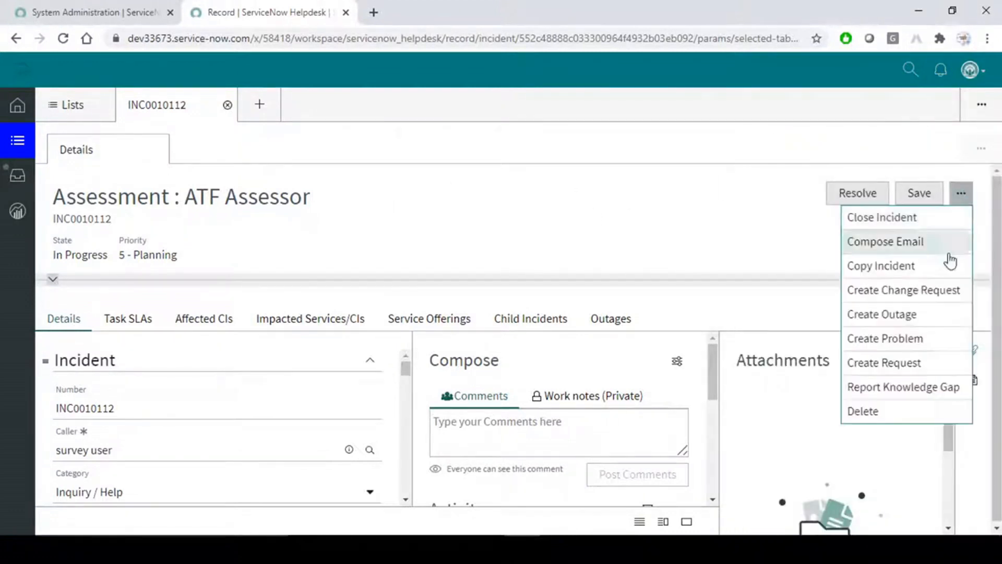
left_click(720, 209)
left_click(961, 196)
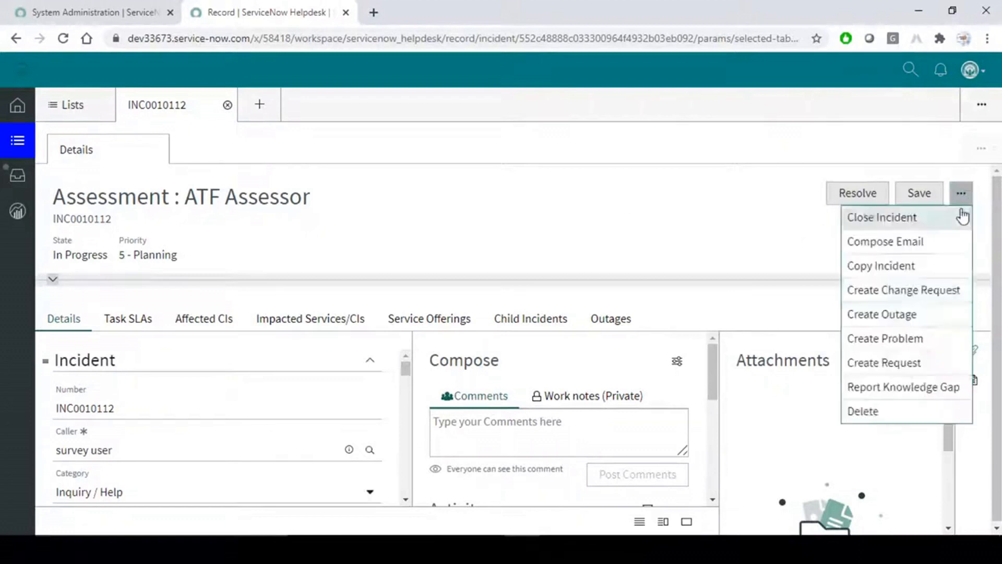
left_click(601, 221)
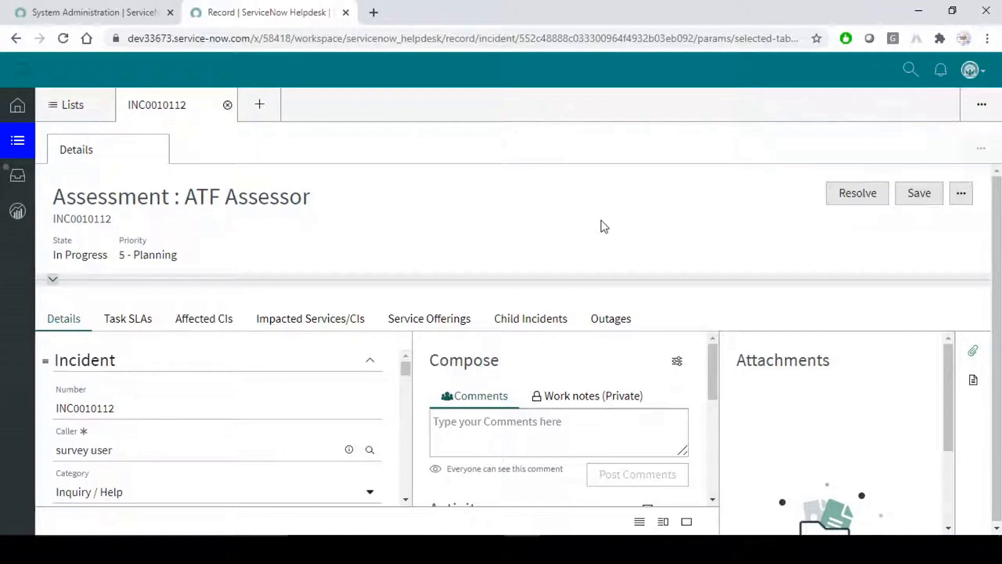
key("alt+Tab")
key("alt+Tab")
Run a workspace global search for 'test', which returns 0 results.
left_click(909, 70)
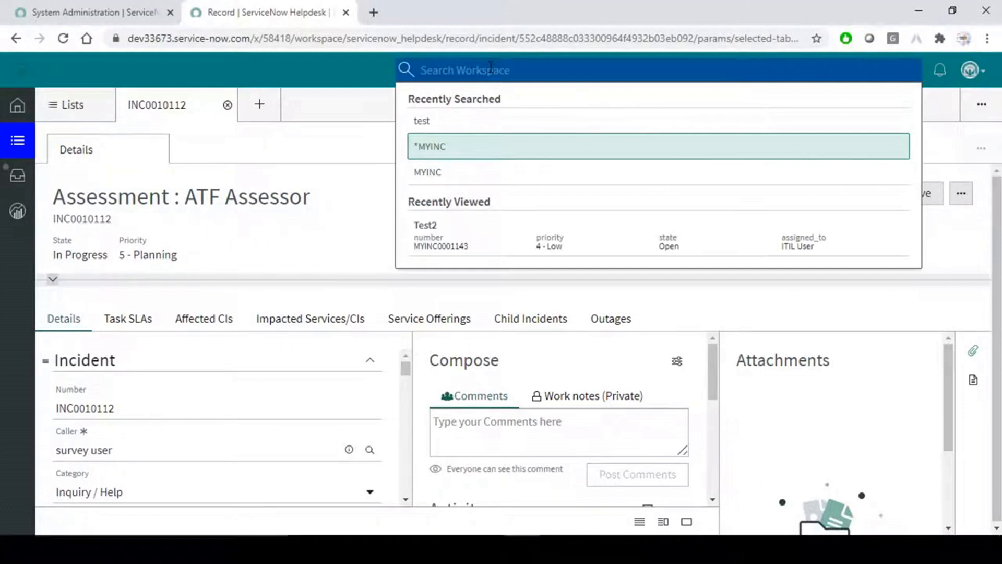
type("test")
key("Return")
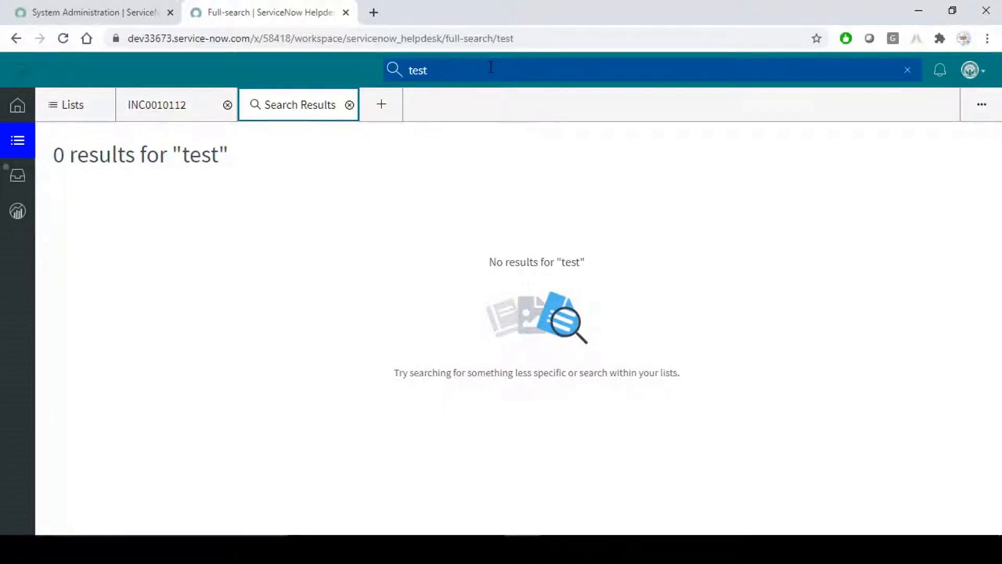
Filter the navigator for 'workspace' and open ServiceNow Helpdesk from All Workspaces.
key("alt+Tab")
key("alt+Tab")
left_click(36, 7)
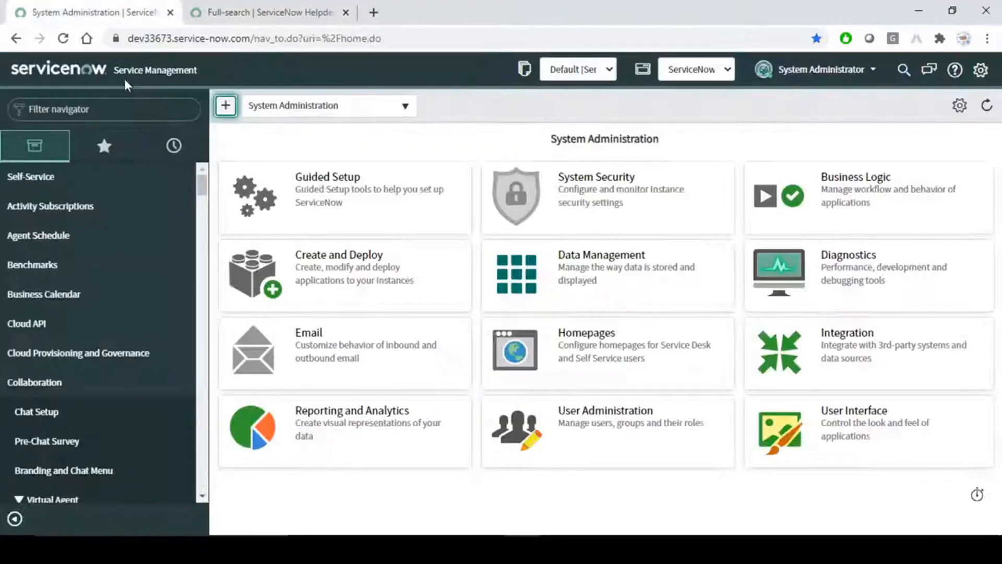
left_click(137, 107)
type("wo")
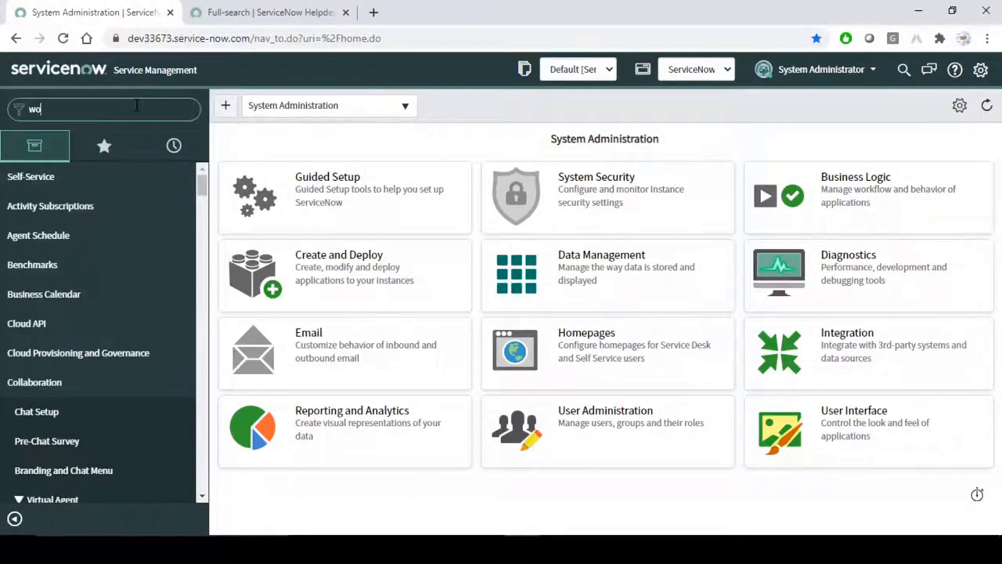
type("rkspace")
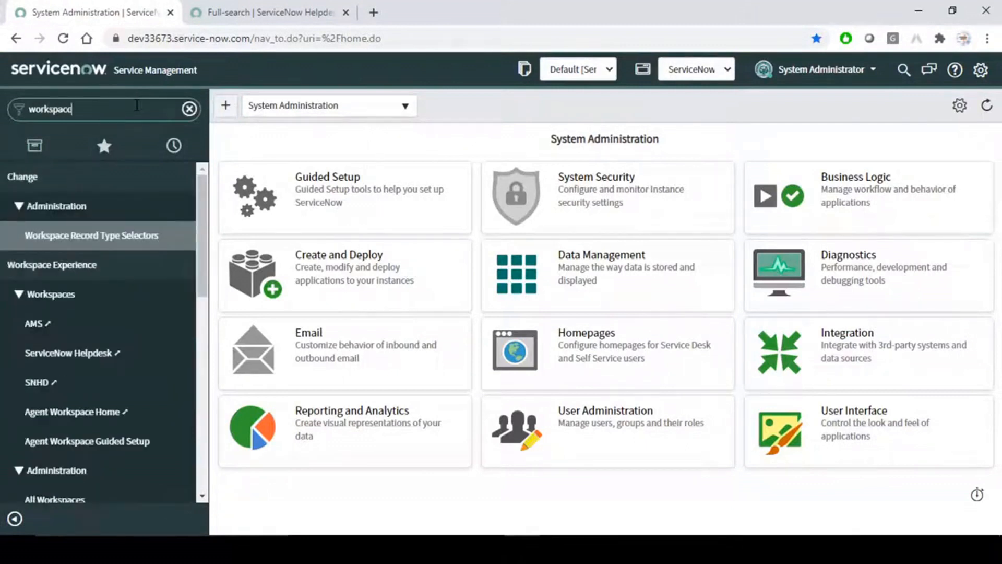
scroll(88, 408, "down", 3)
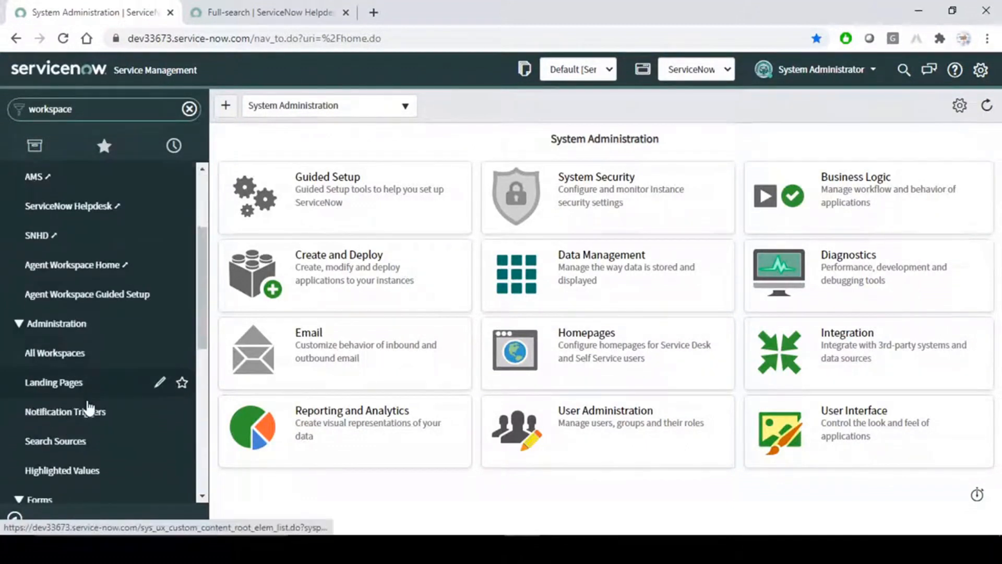
left_click(82, 358)
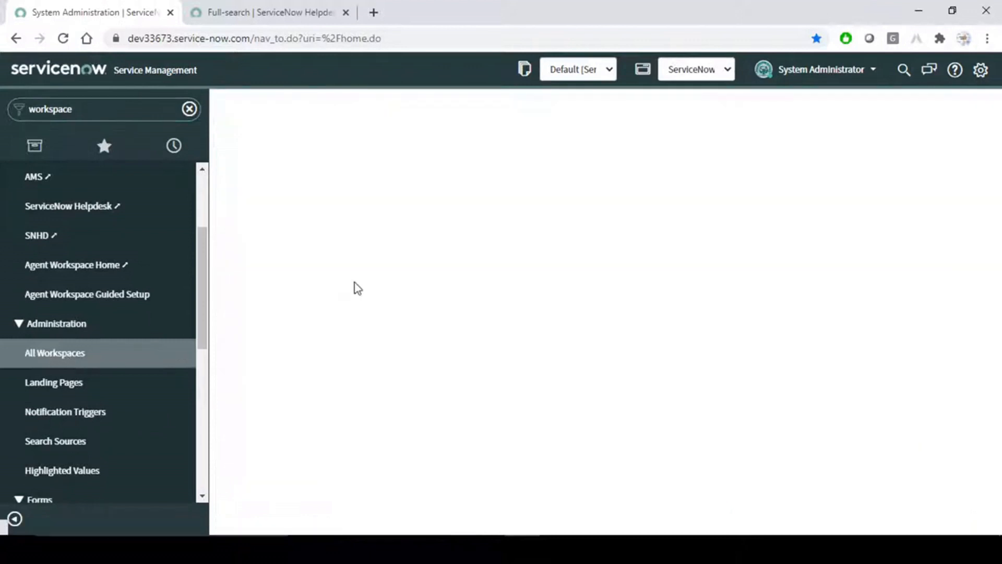
left_click(321, 293)
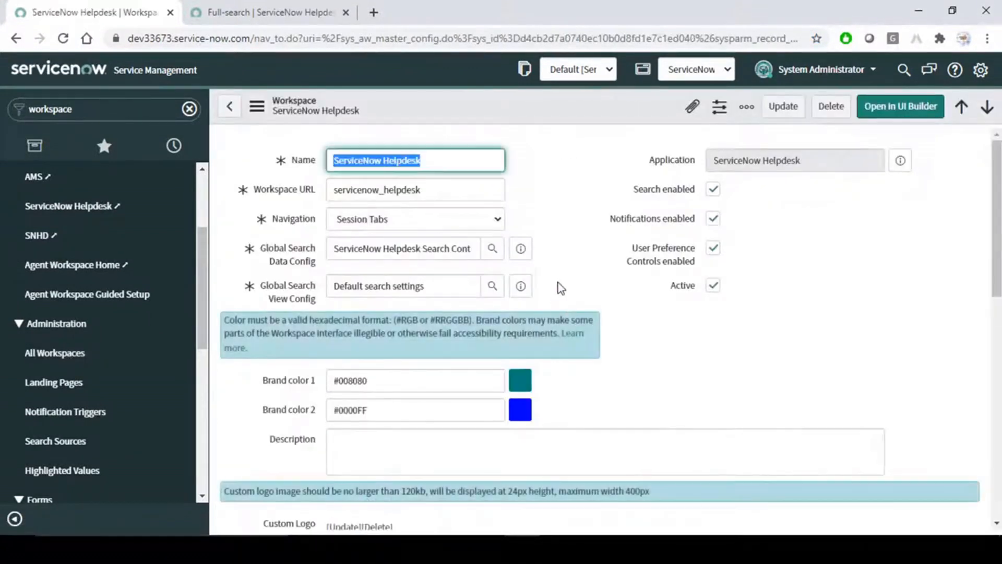
Open the Helpdesk's Global Search Data Config record in full from its preview.
left_click(569, 267)
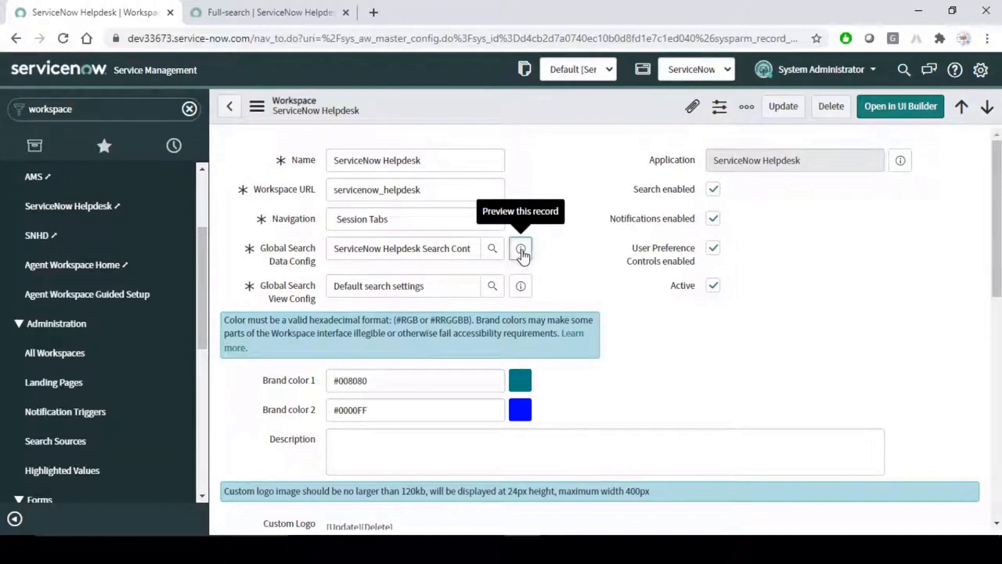
left_click(522, 253)
left_click(726, 288)
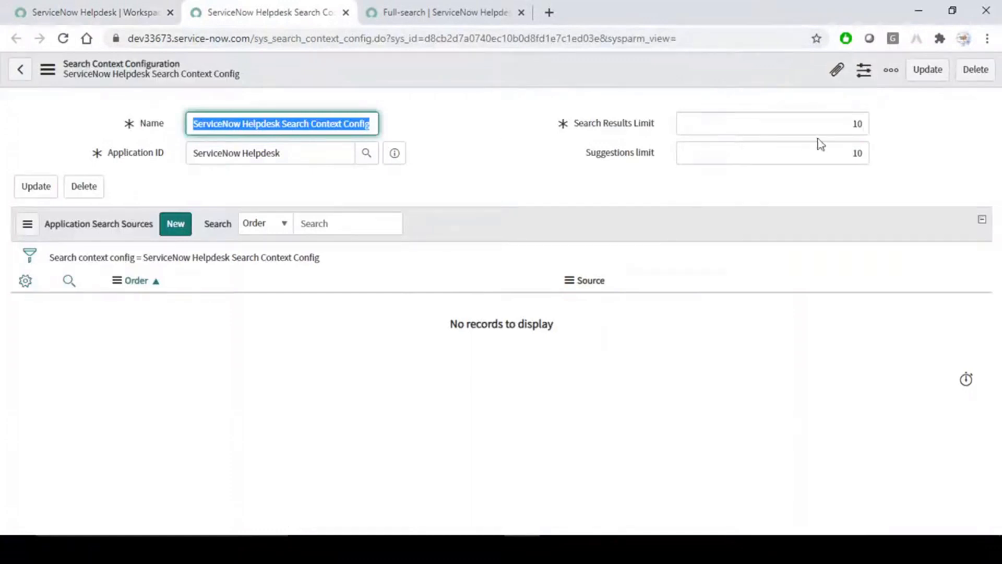
Review the Search Results Limit and the Suggestions limit value of 10.
left_click(811, 123)
left_click_drag(852, 124, 863, 155)
left_click(919, 125)
left_click(911, 165)
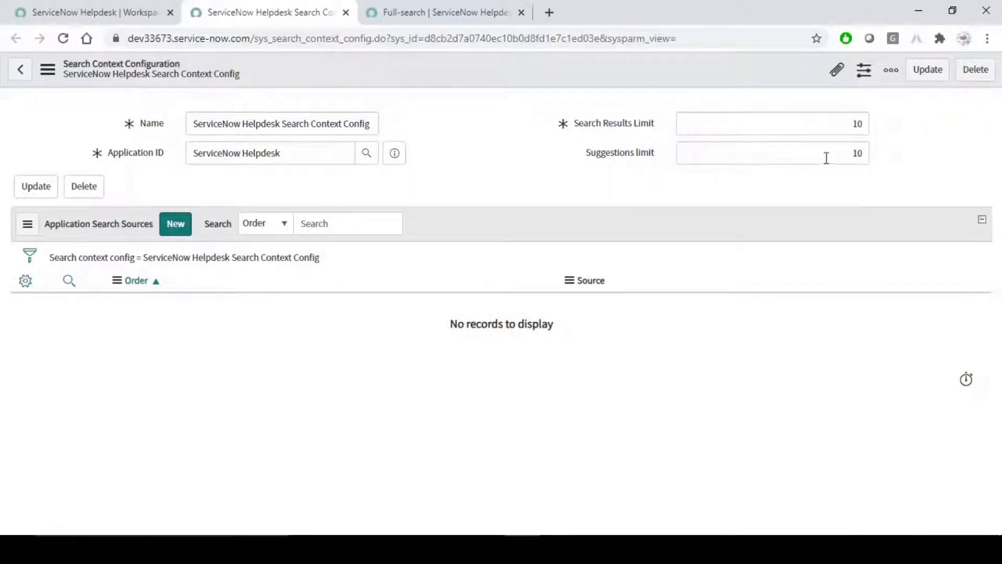
left_click_drag(827, 157, 858, 154)
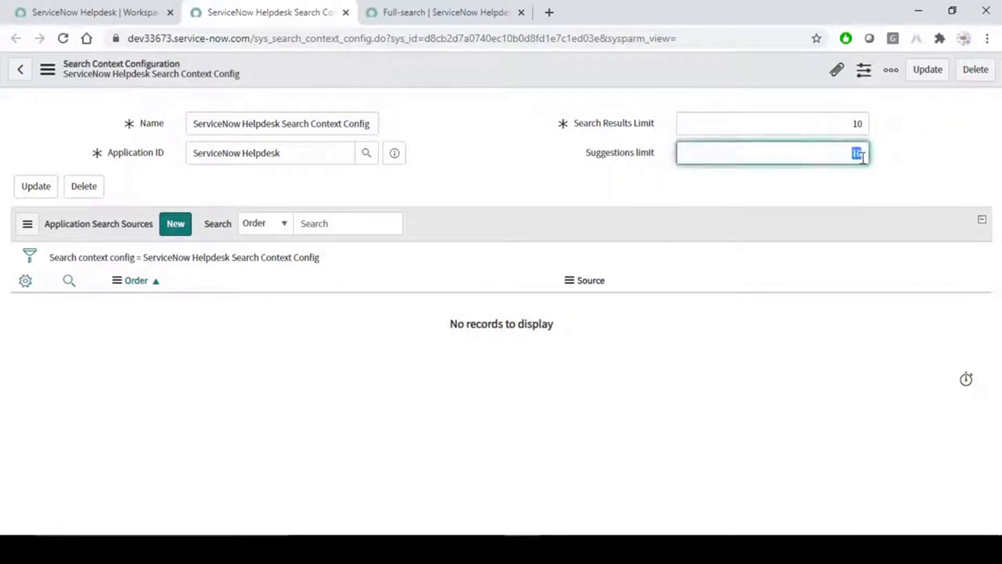
left_click(455, 187)
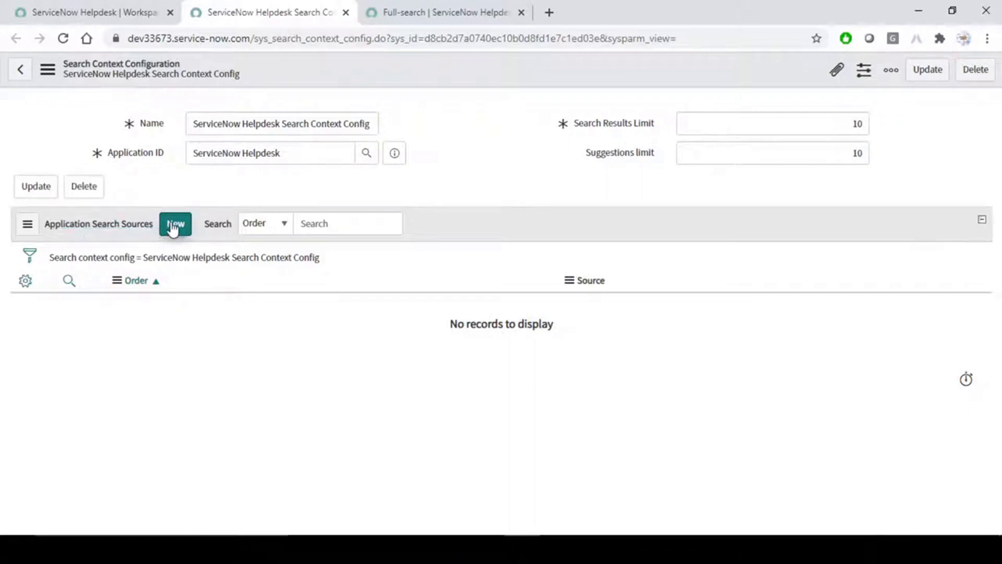
Check the workspace search results for 'test', then start a new Application Search Source.
left_click(425, 10)
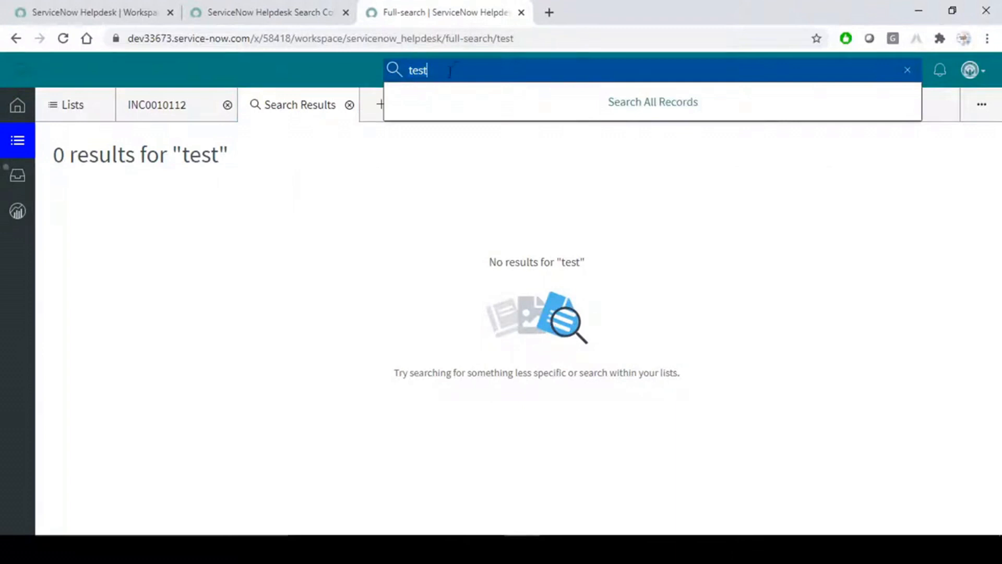
left_click(290, 5)
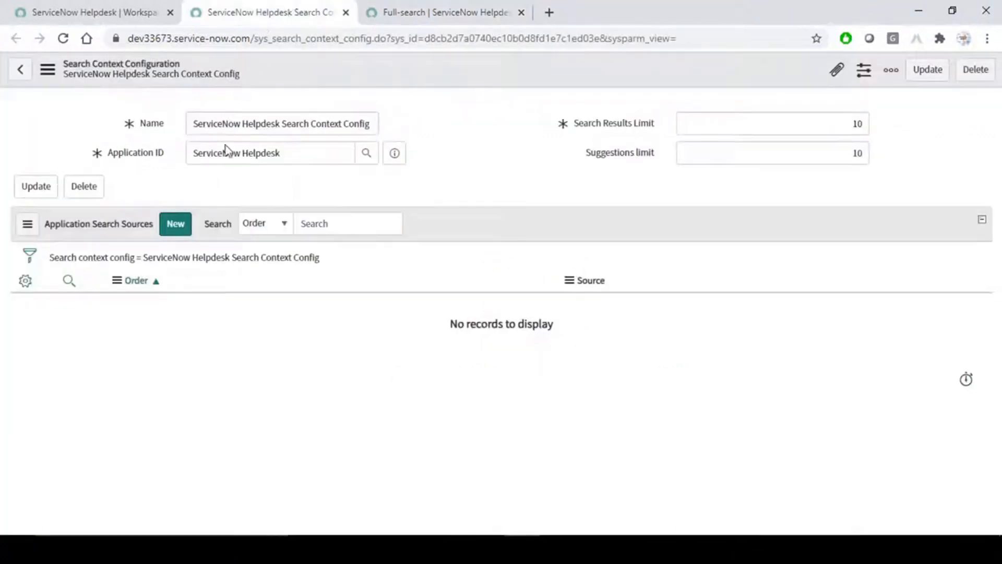
left_click(176, 226)
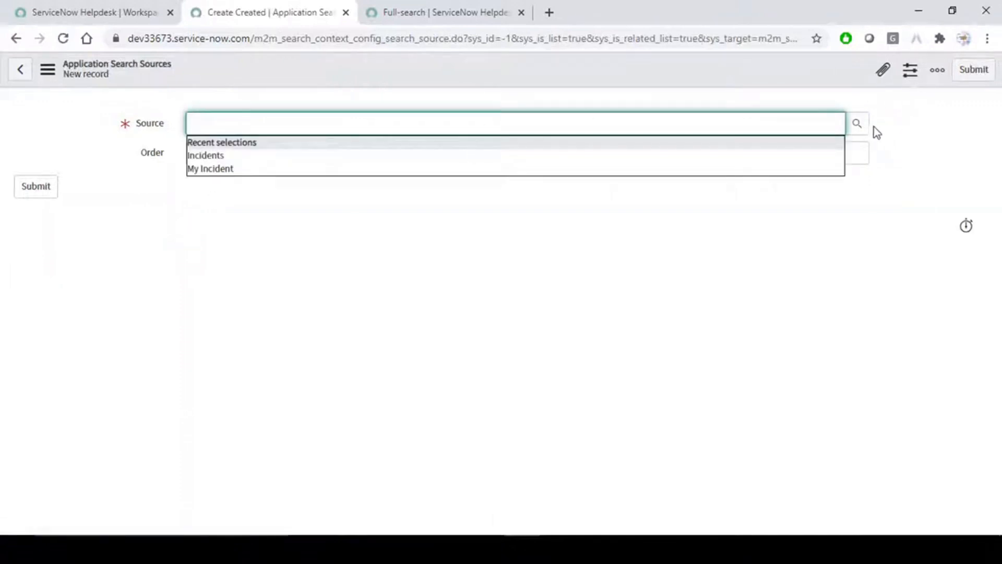
Browse the Source lookup's search sources, close the new-source window, and return to the workspace record.
left_click(859, 127)
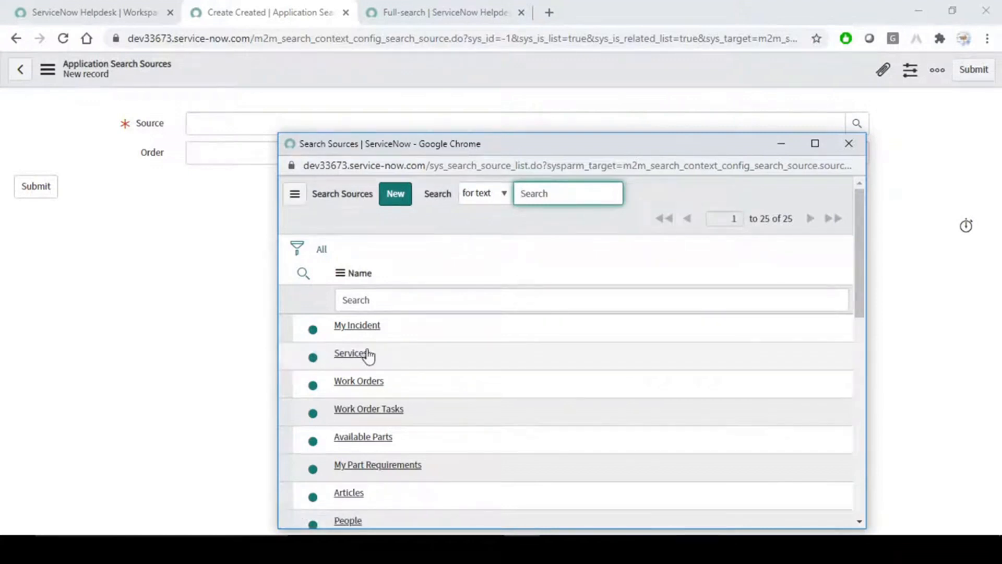
scroll(369, 355, "down", 10)
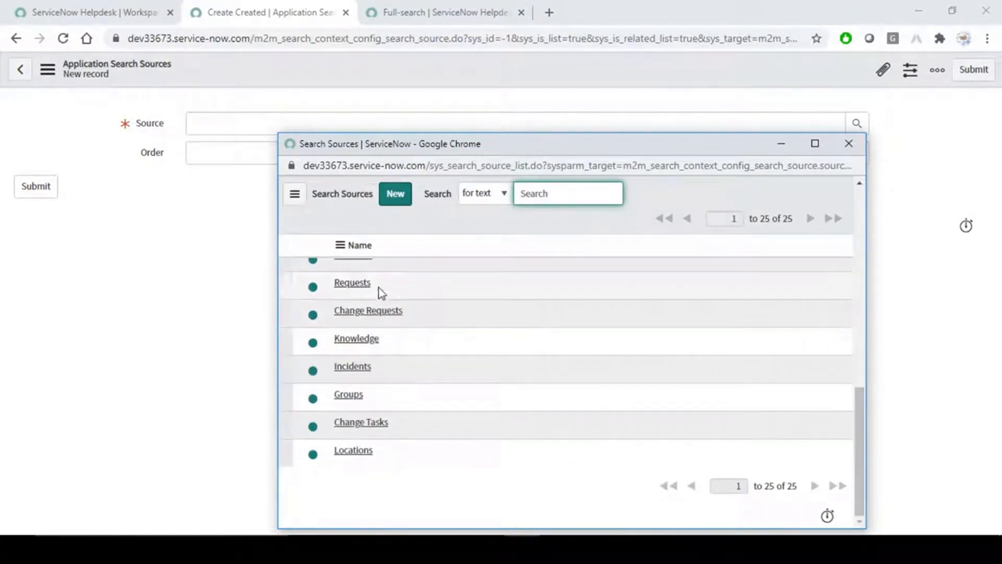
left_click(398, 195)
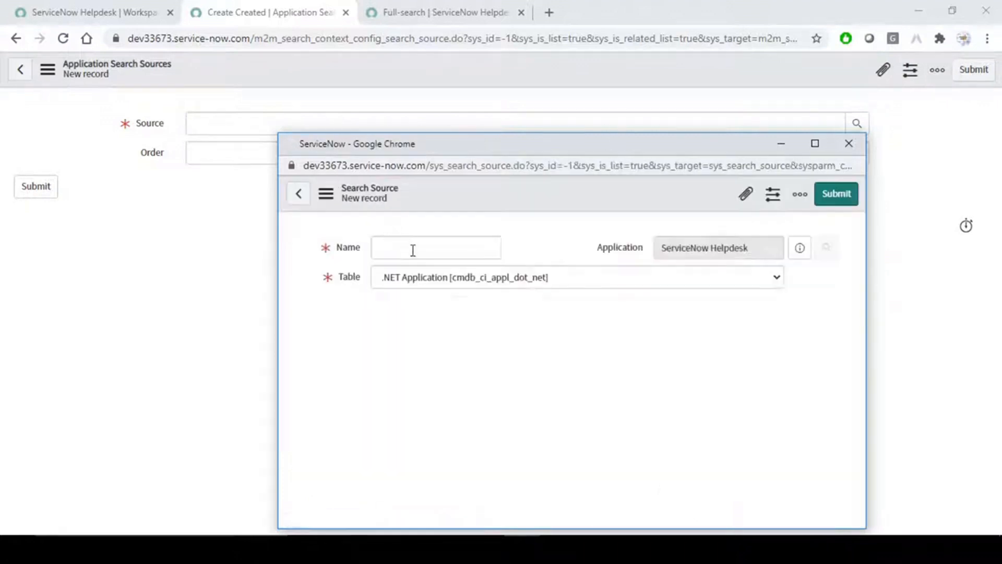
left_click(850, 144)
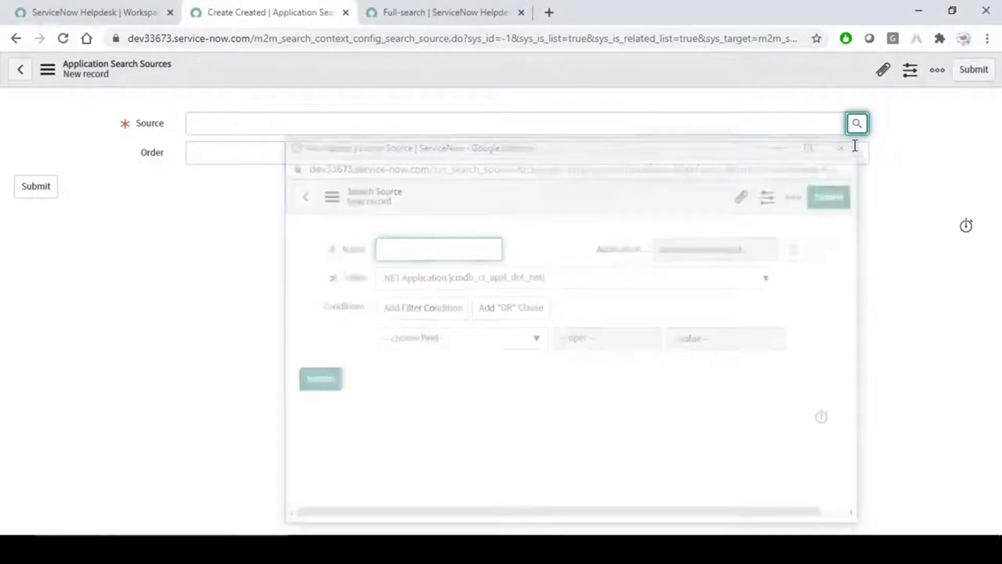
left_click(84, 13)
left_click(89, 111)
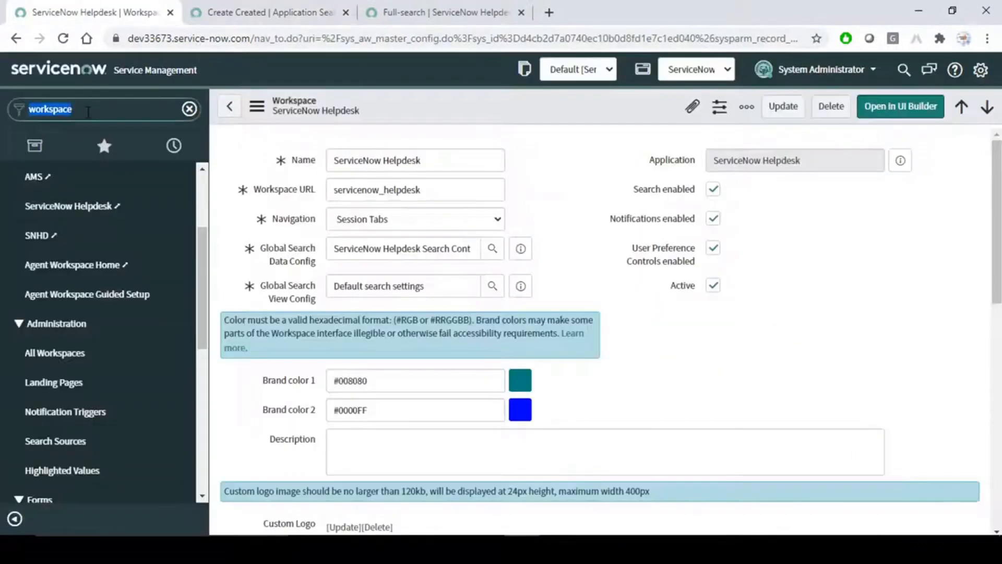
Filter the navigator for 'search so', discarding the first Search Sources module's tab.
key("BackSpace")
type("se")
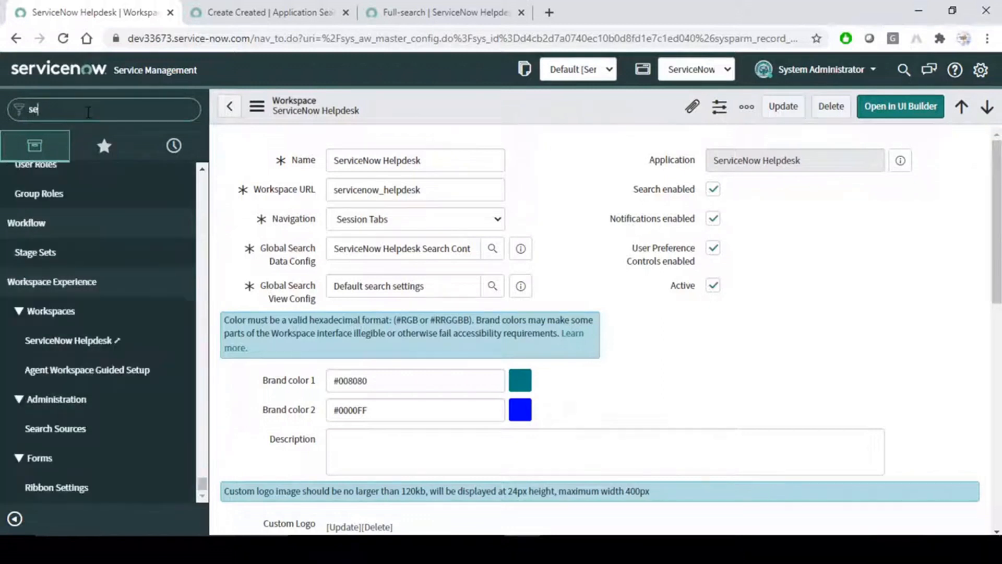
type("arch so")
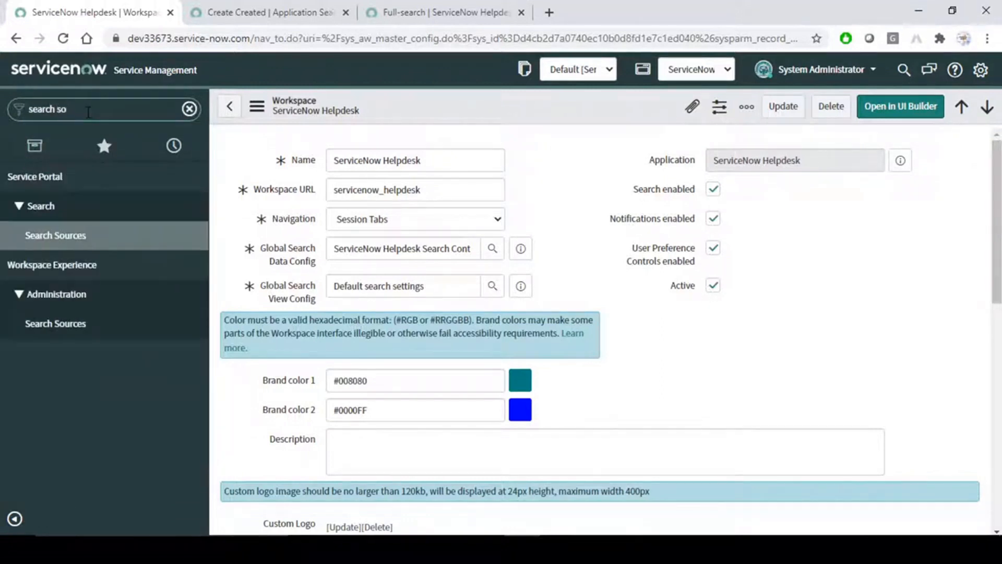
middle_click(65, 240)
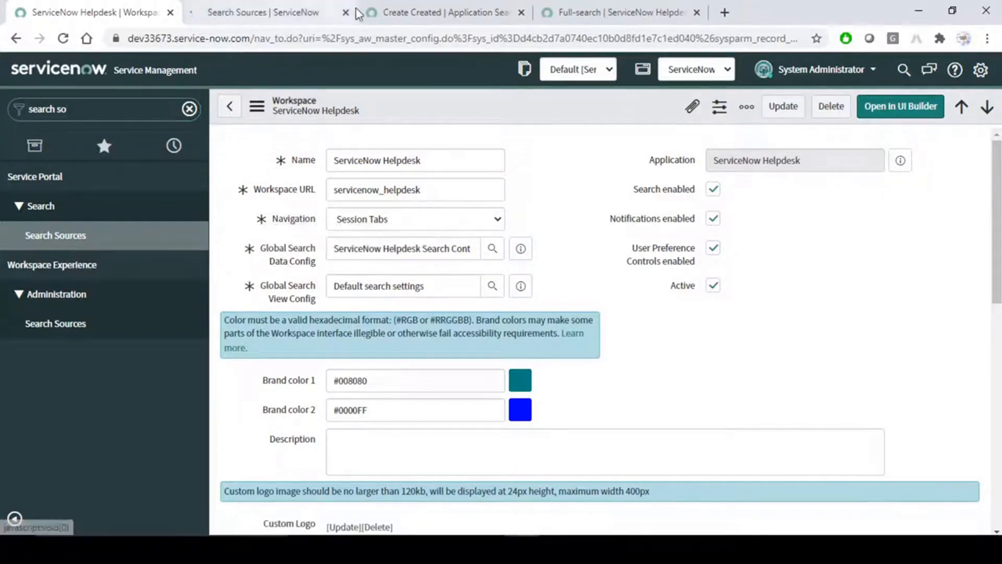
left_click(347, 13)
Open the Workspace Experience Search Sources list in a new tab and start a new record.
middle_click(67, 325)
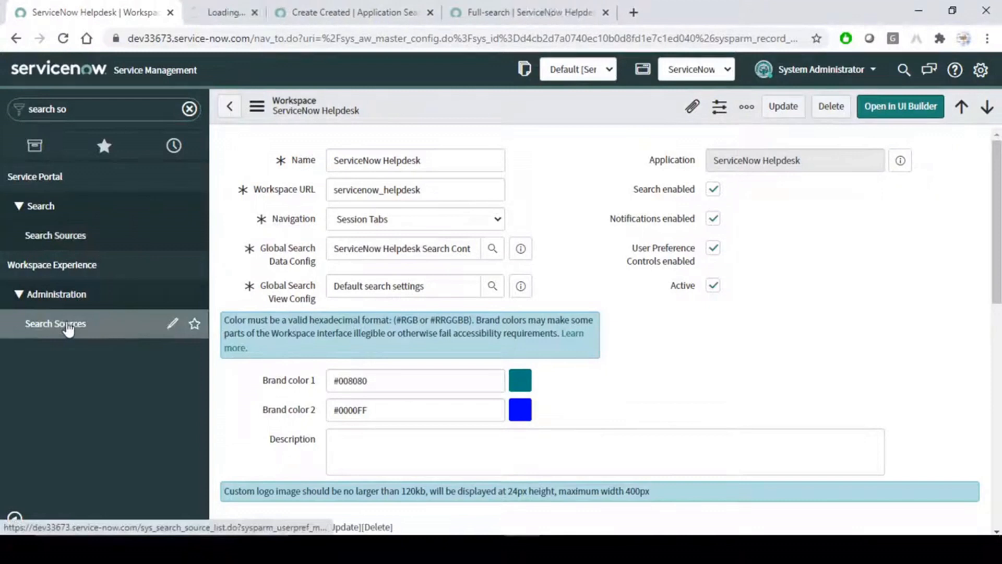
left_click(261, 6)
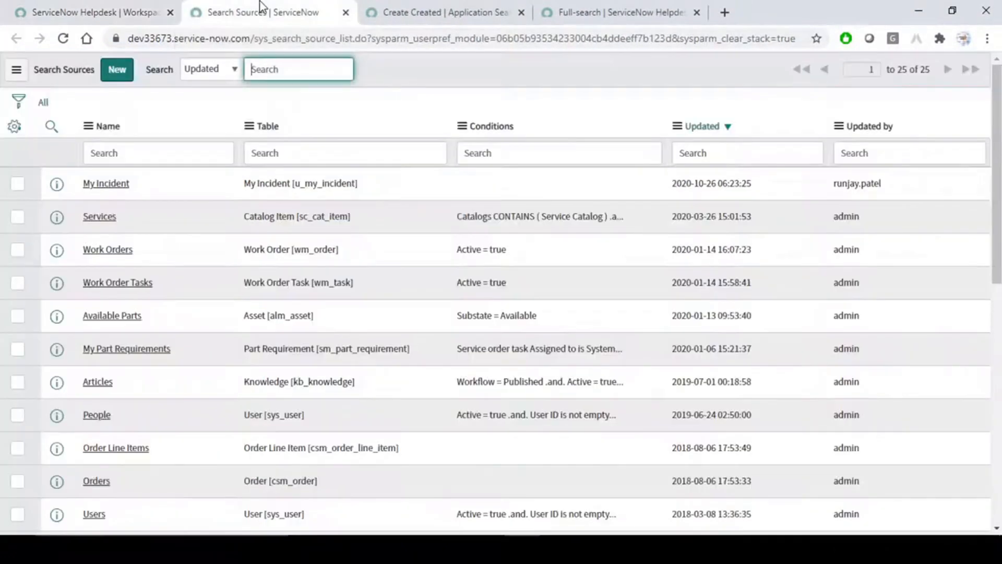
left_click(126, 76)
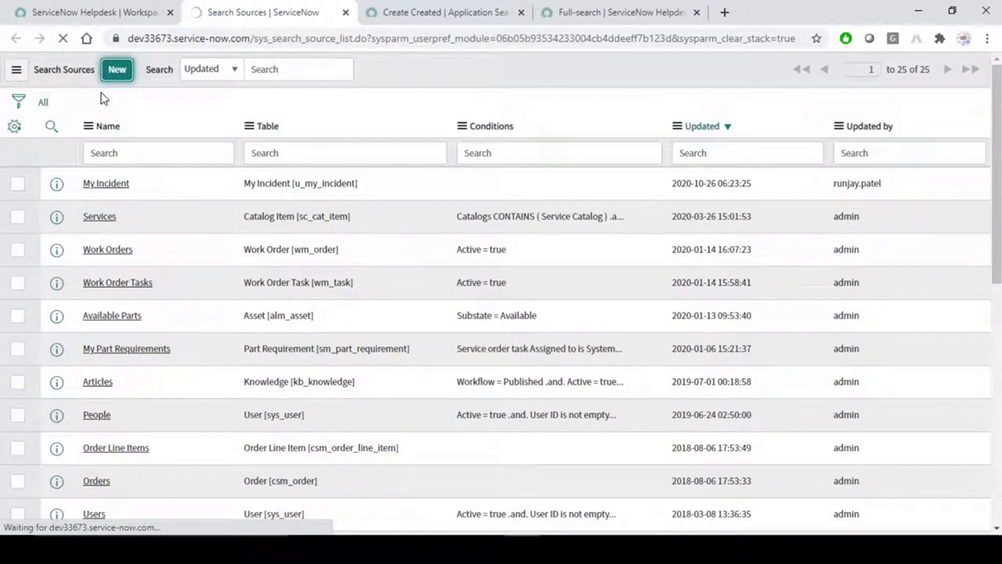
scroll(268, 347, "down", 5)
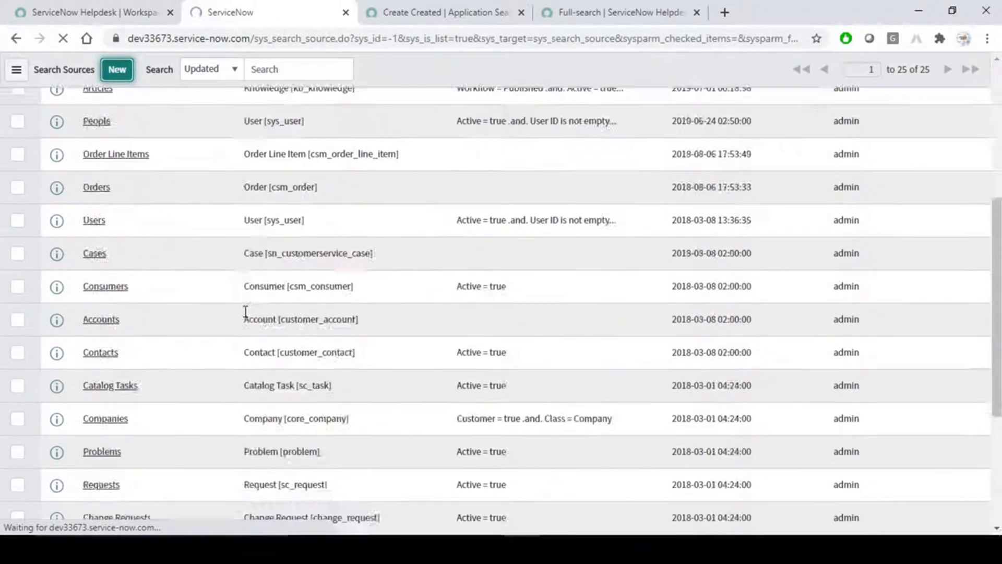
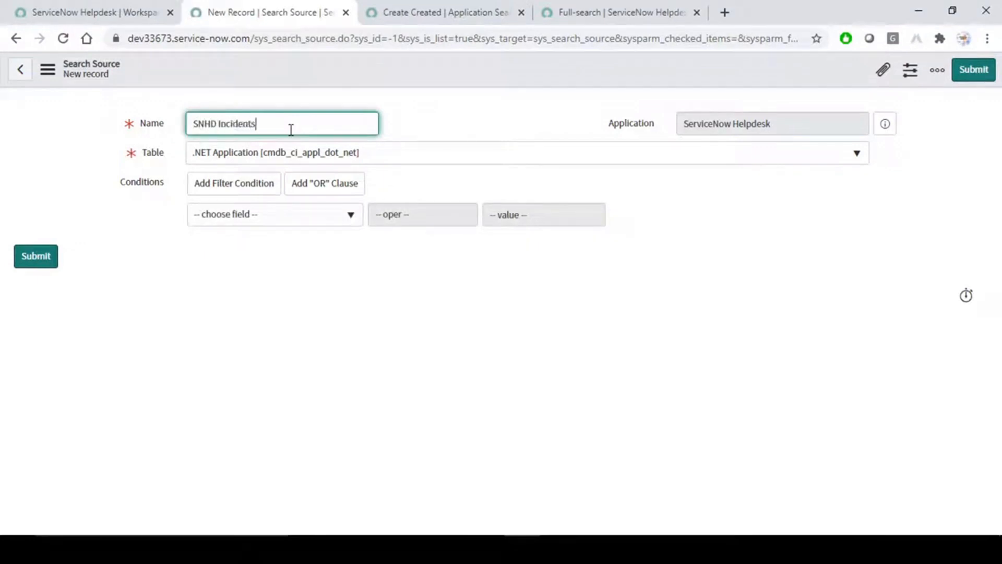
Set the SNHD Incidents source's table to Incident [incident], add condition Active is true, and save.
left_click(406, 151)
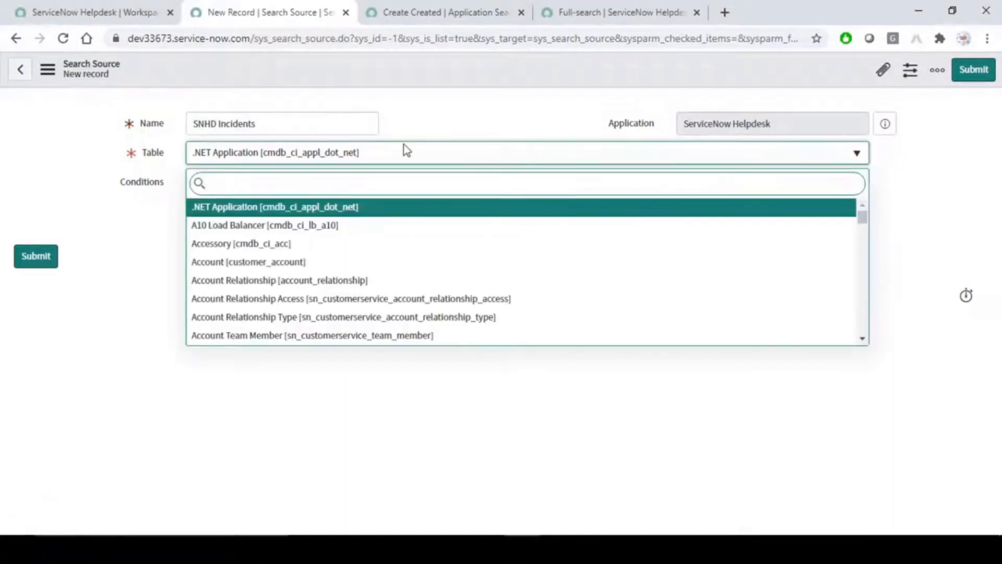
type("incident")
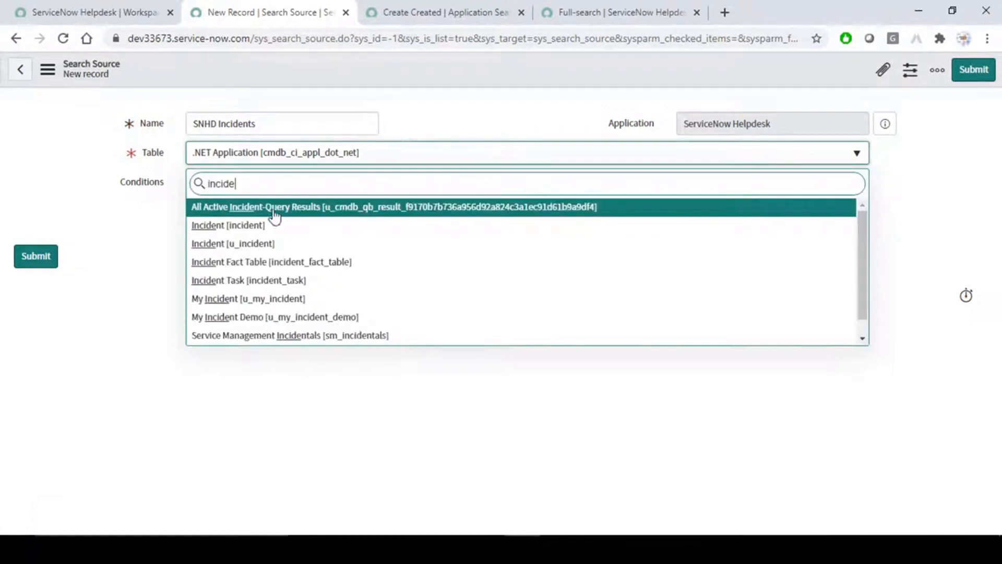
left_click(240, 230)
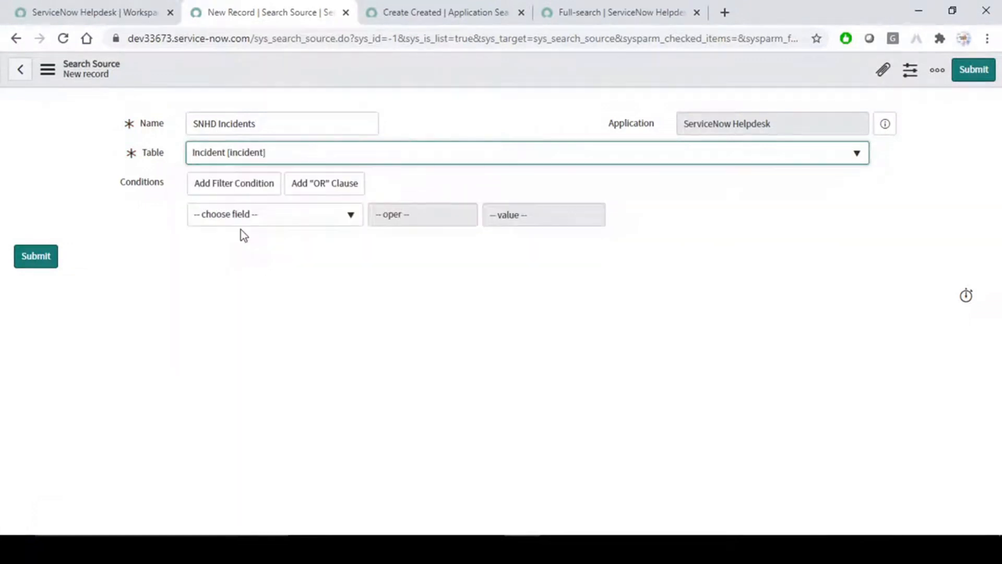
left_click(349, 215)
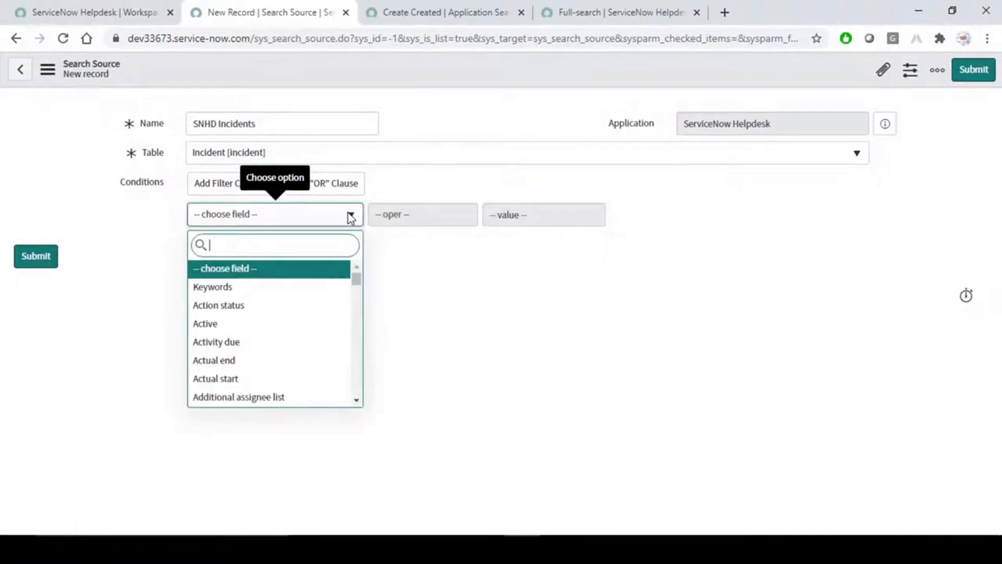
type("ac")
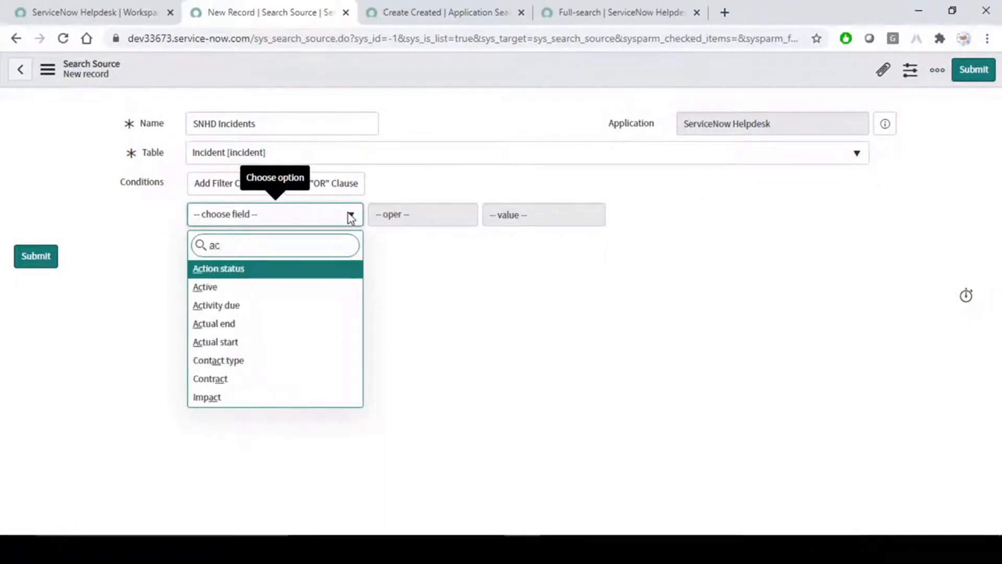
left_click(301, 287)
right_click(401, 59)
left_click(425, 70)
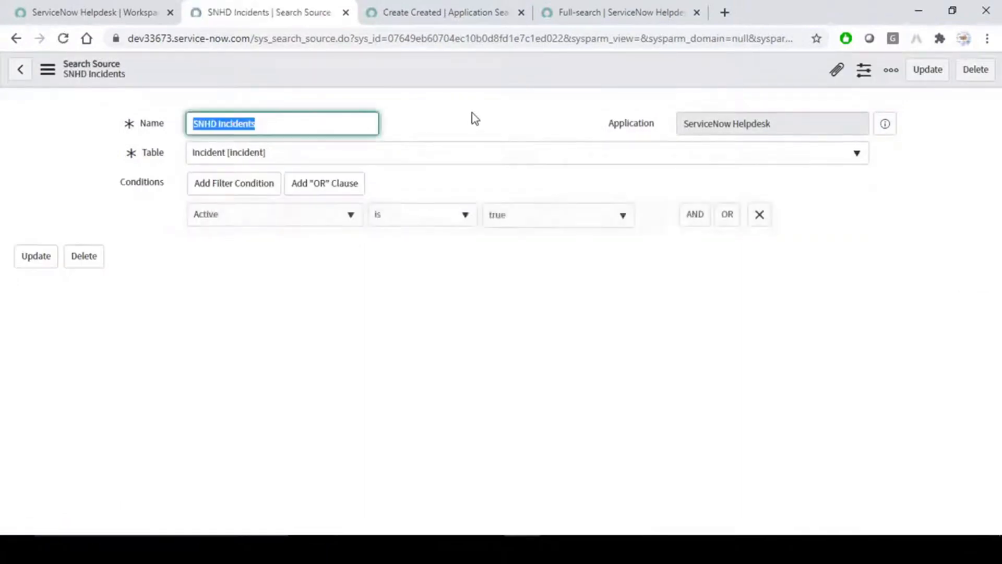
Create an application search source with SNHD Incidents as the source and order 100, then save.
left_click(456, 4)
left_click(644, 125)
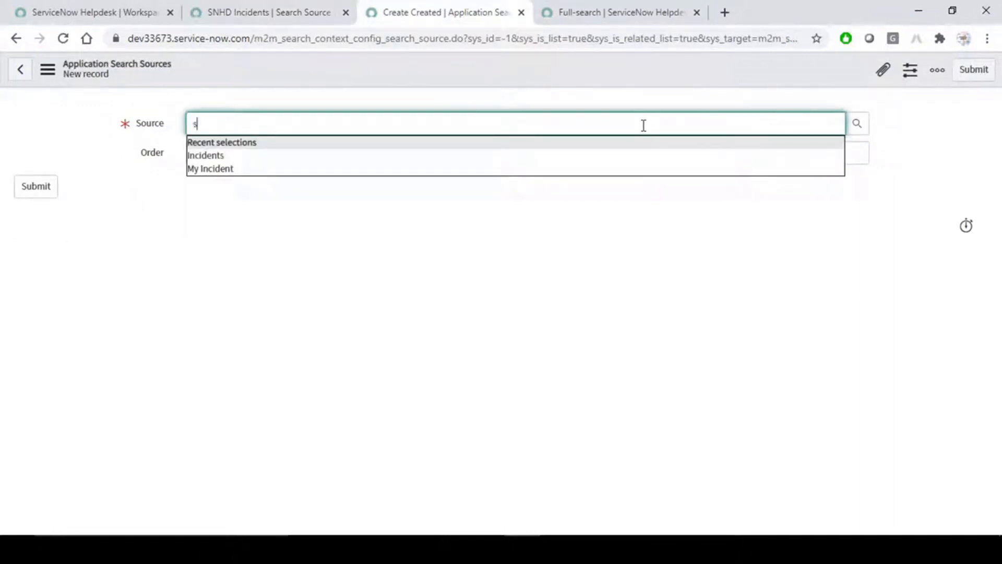
type("snhd")
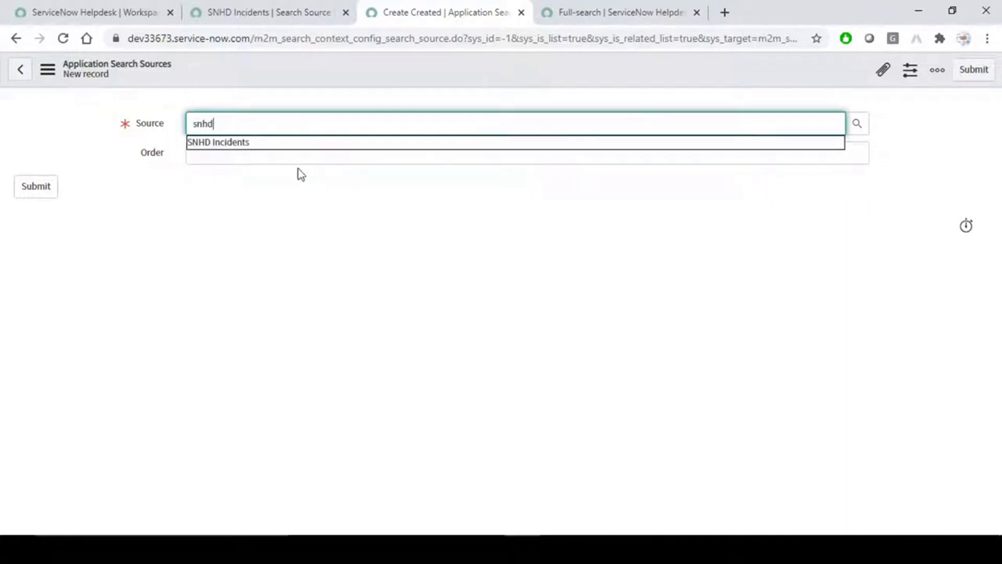
left_click(244, 143)
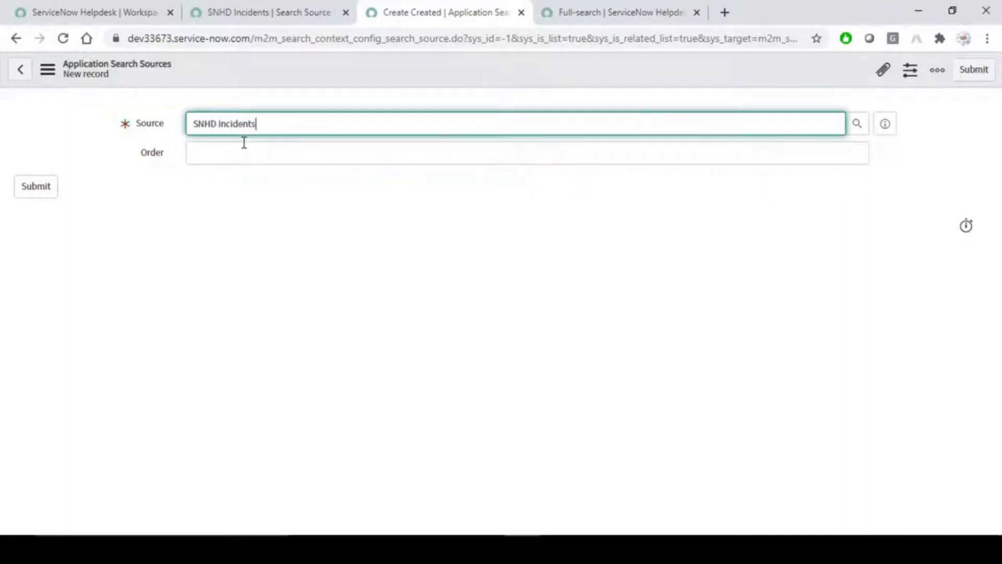
left_click(826, 159)
type("10")
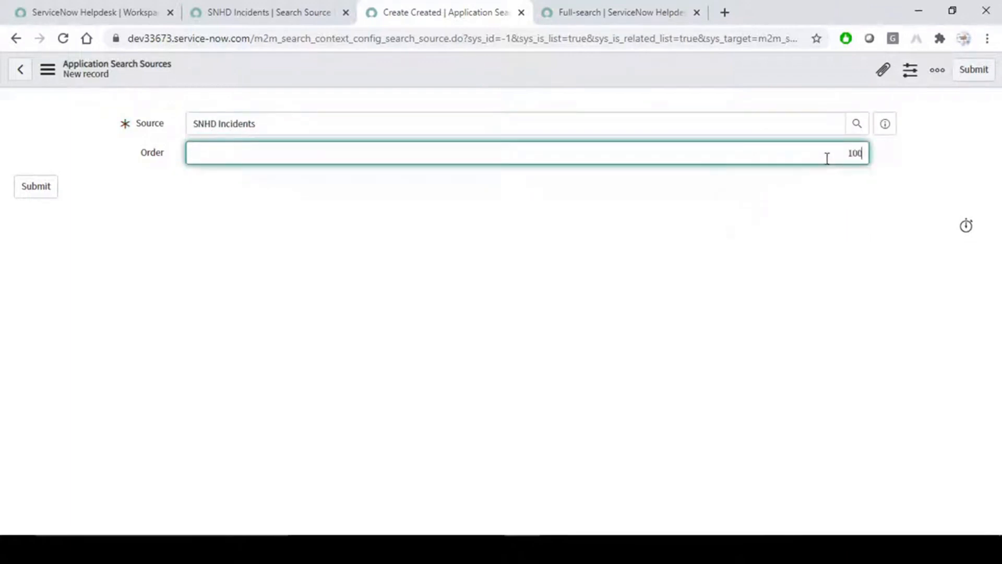
type("0")
right_click(586, 68)
left_click(599, 75)
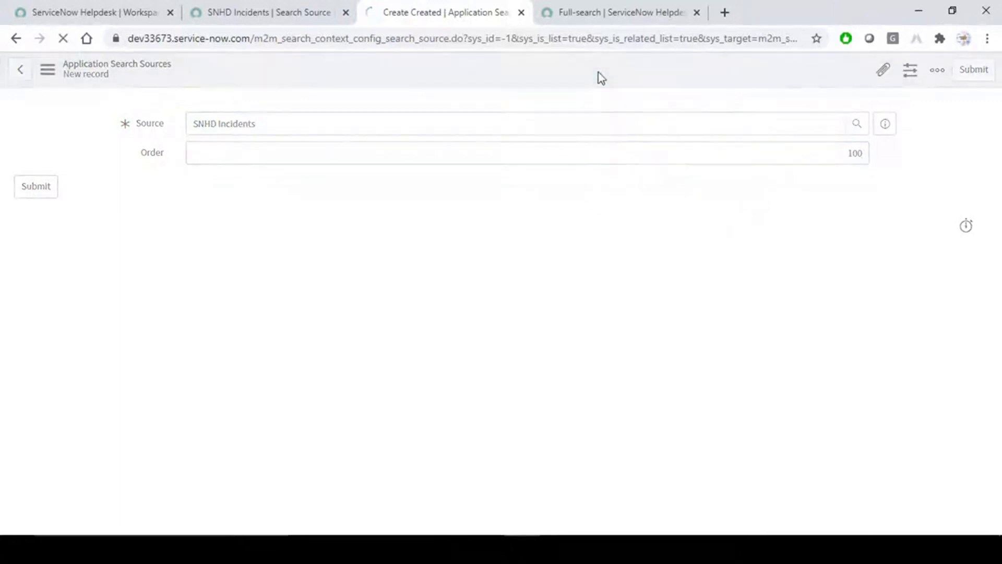
Clear the old 'test' search, close the empty Search Results, and reload the workspace.
left_click(667, 8)
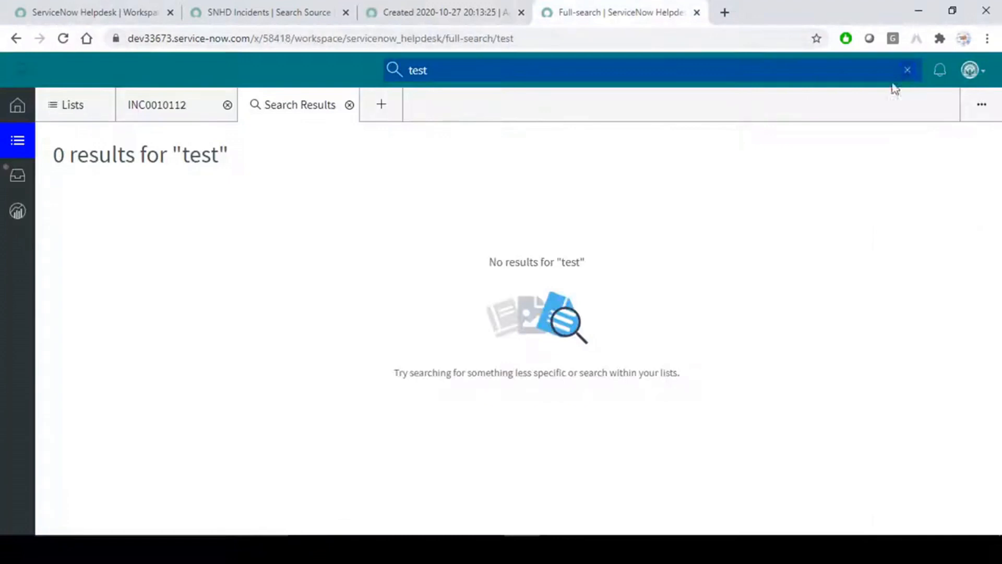
left_click(907, 70)
left_click(331, 69)
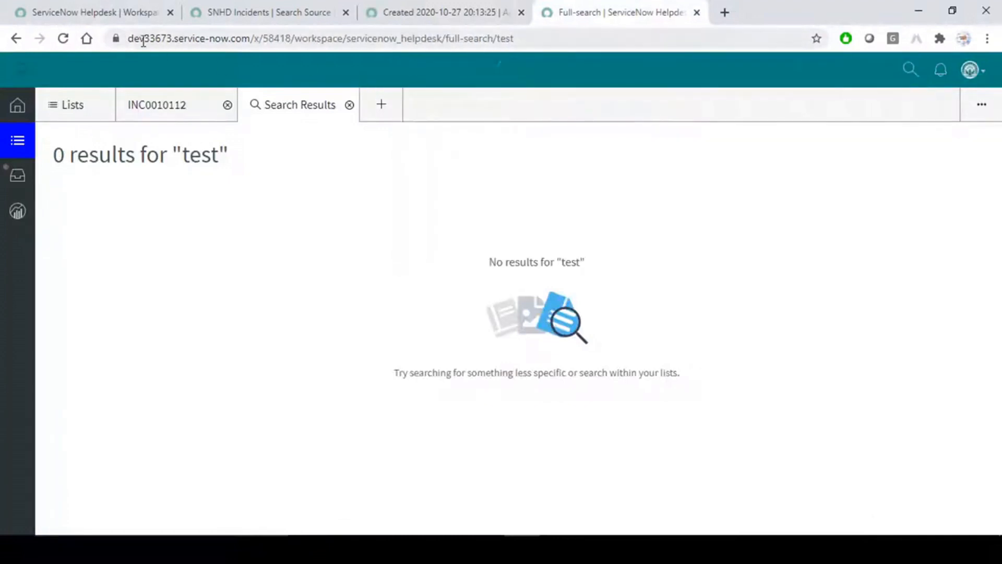
left_click(349, 105)
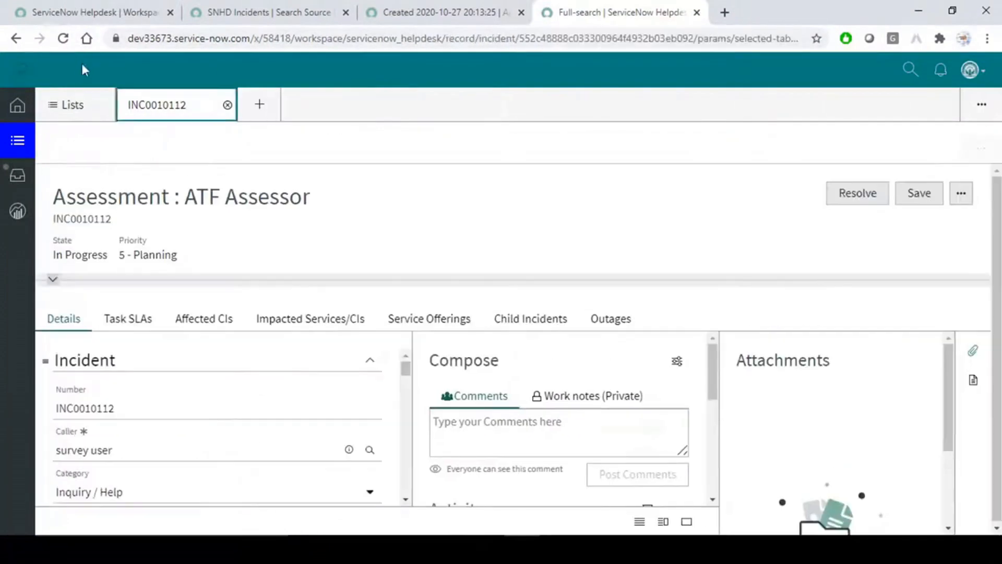
left_click(63, 38)
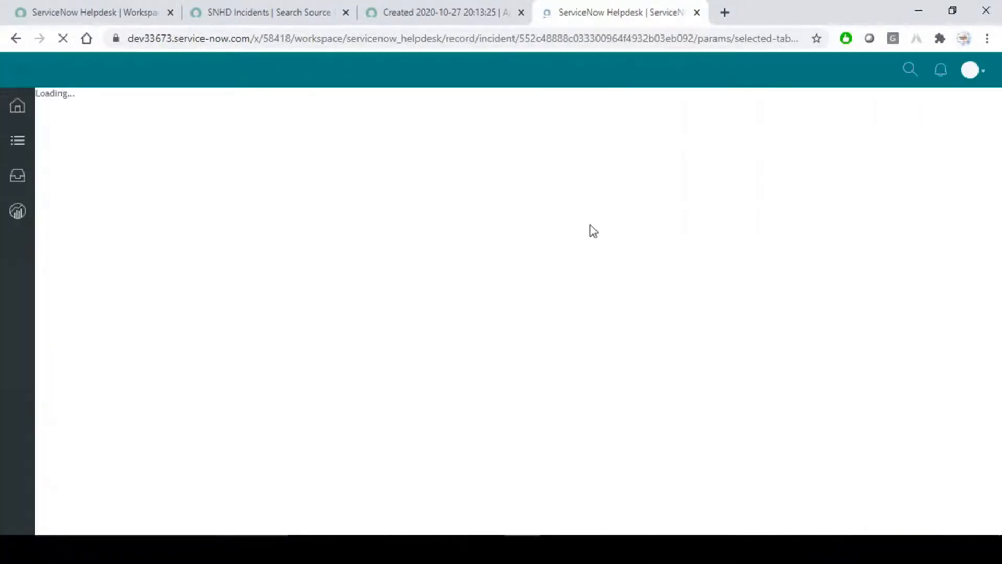
Search the workspace for 'test', getting 8 SNHD Incidents results, then return to the saved source.
left_click(910, 70)
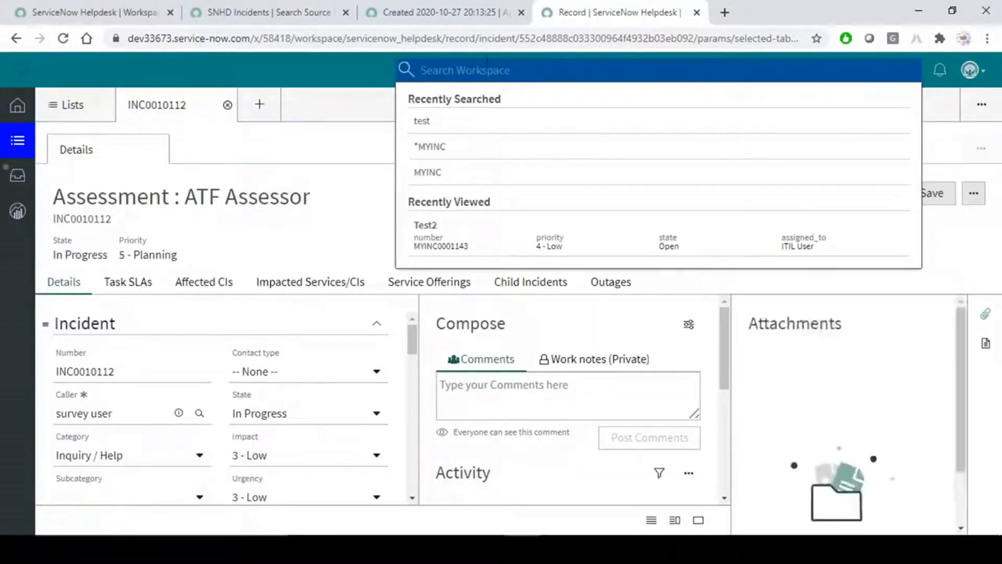
type("test")
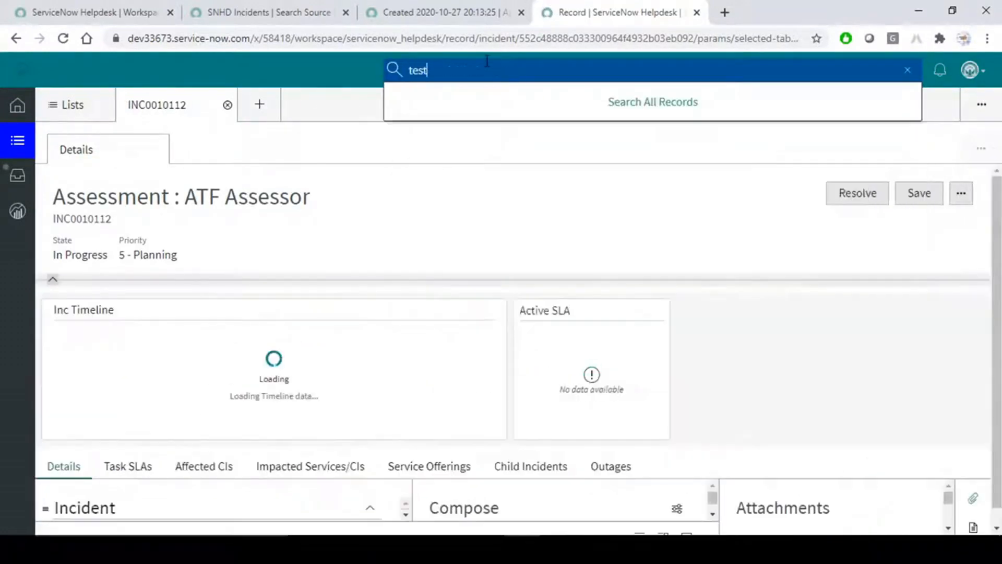
key("Return")
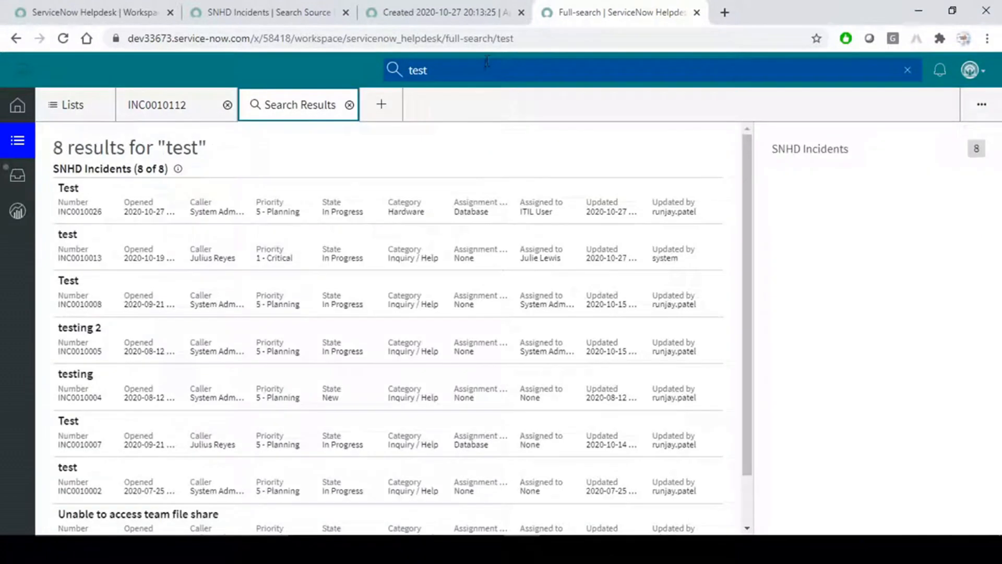
scroll(364, 335, "down", 1)
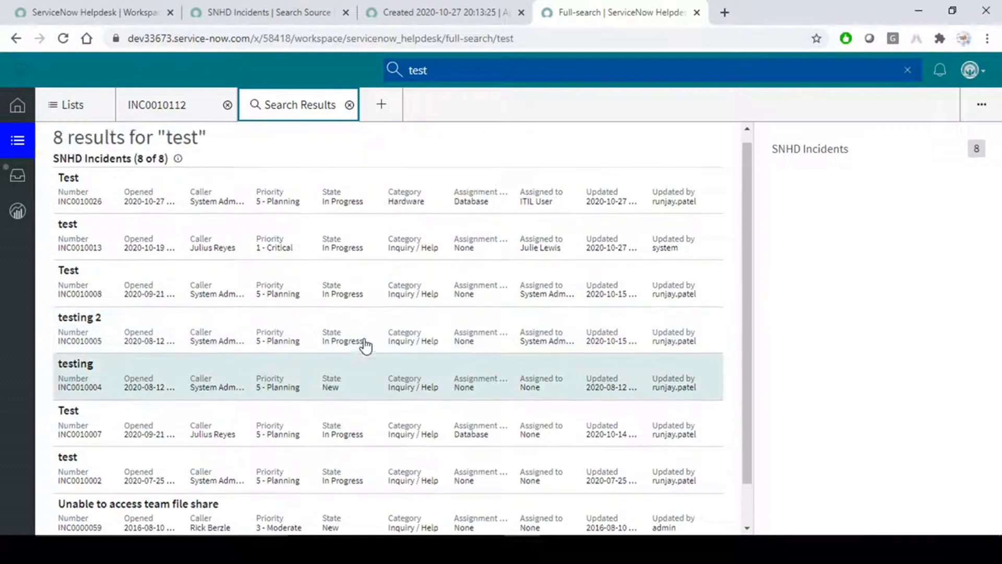
scroll(366, 345, "up", 1)
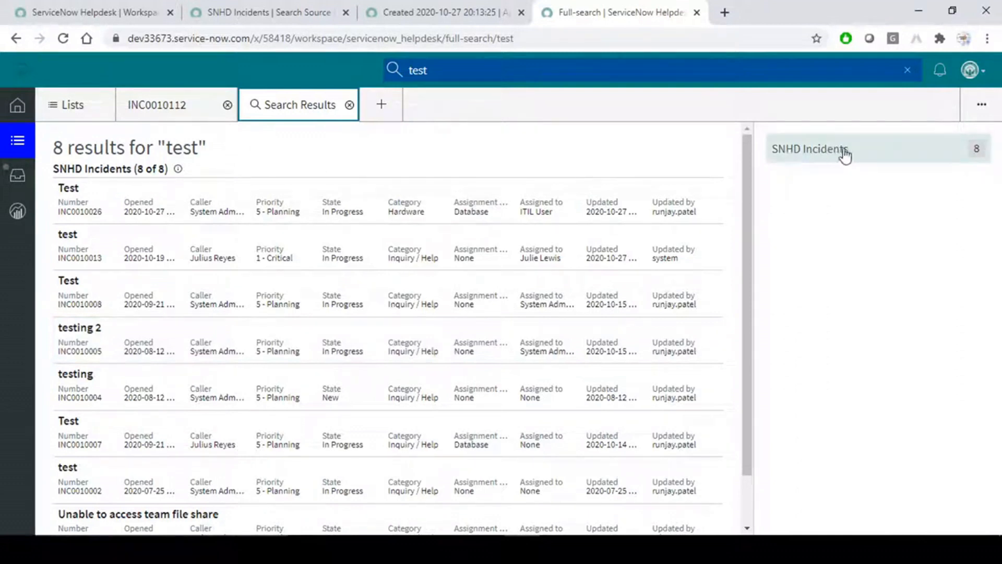
left_click(941, 245)
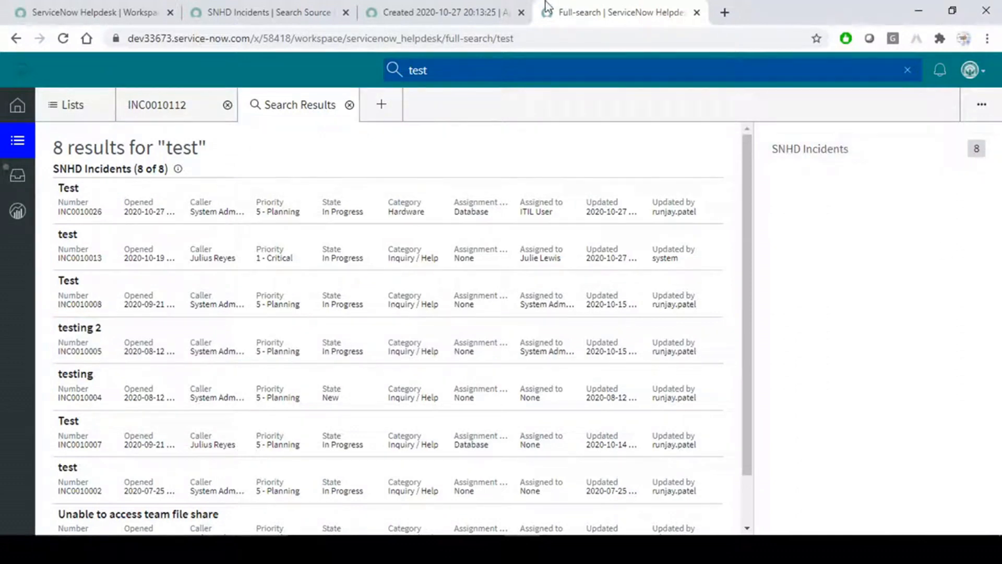
left_click(456, 5)
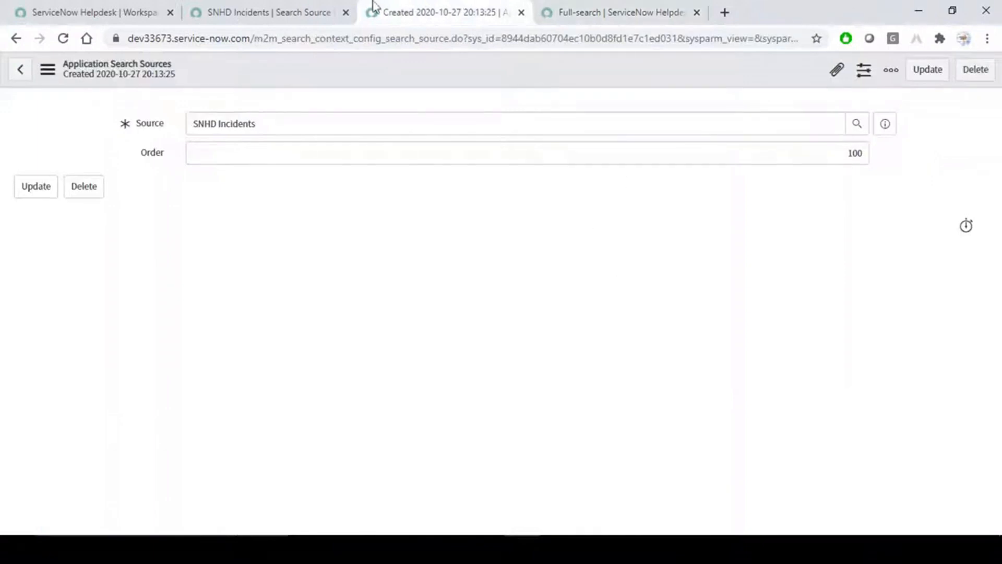
Close the SNHD Incidents search source and application search source tabs.
left_click(254, 4)
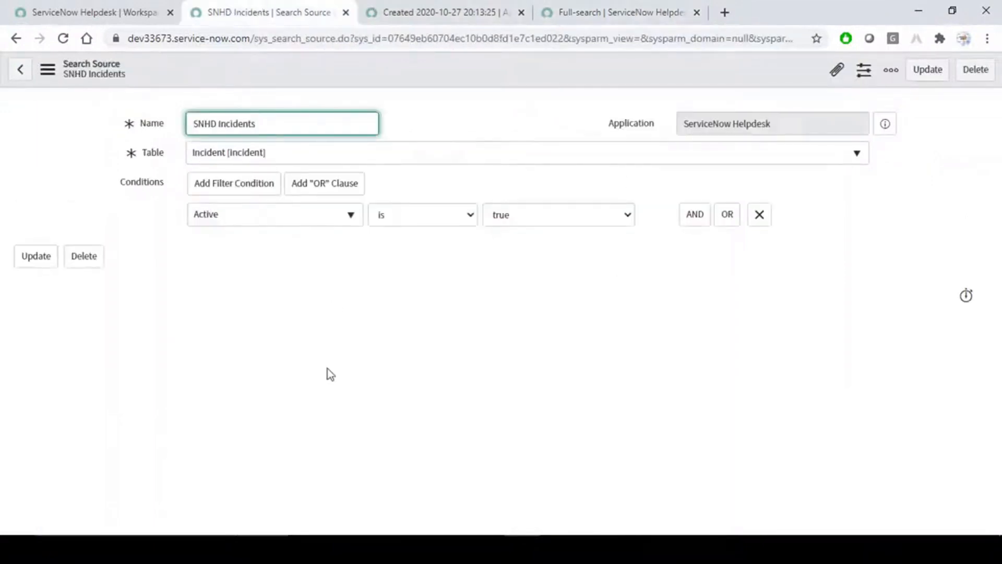
left_click(111, 7)
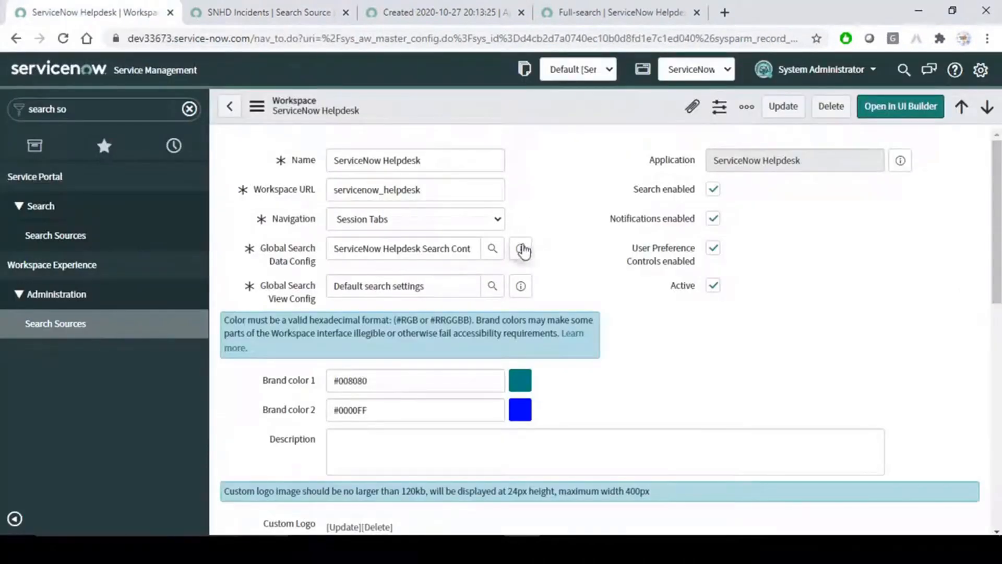
left_click(334, 12)
left_click(346, 12)
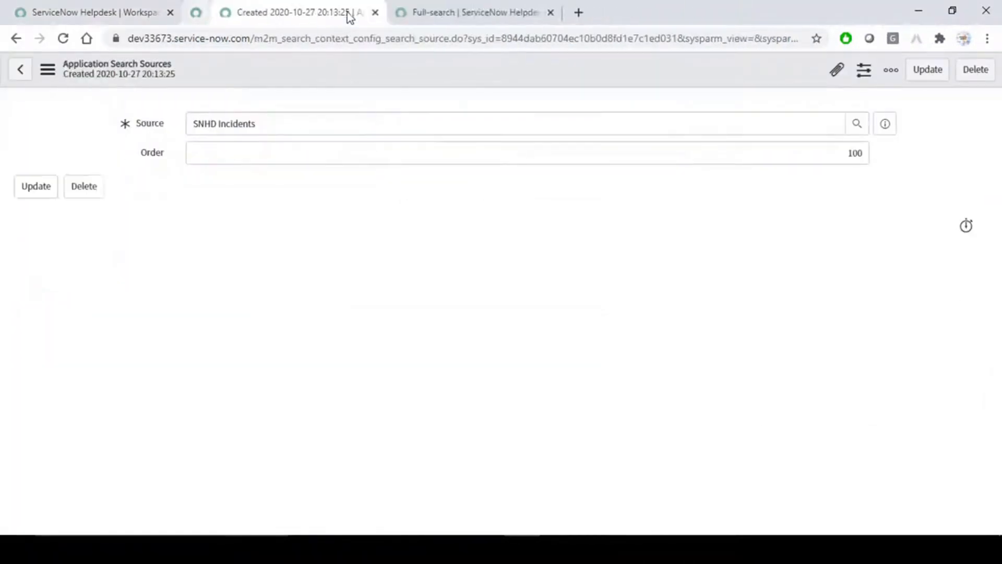
left_click(347, 12)
left_click(111, 5)
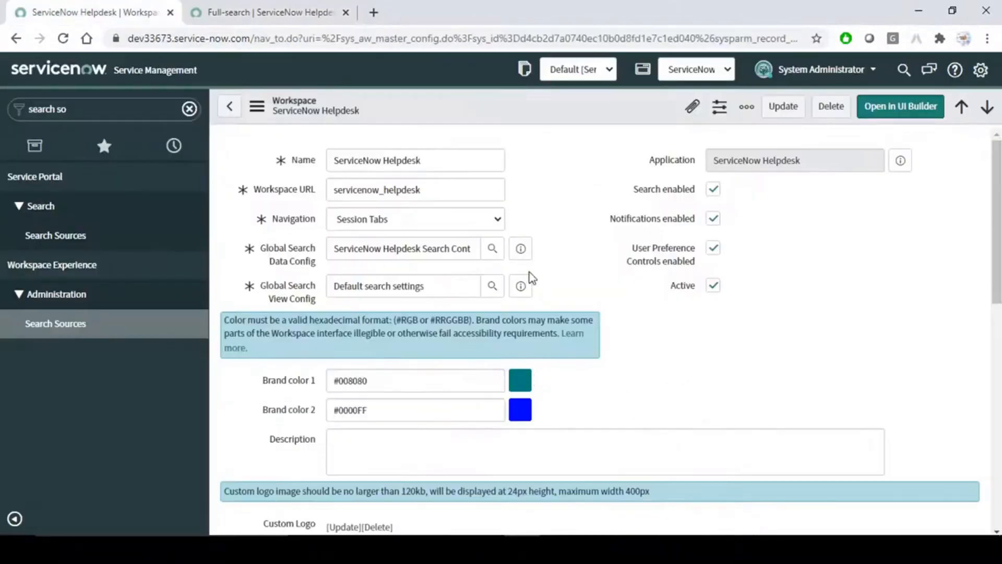
Open the Global Search Data Config record listing SNHD Incidents at order 100, and start a new application search source.
left_click(521, 248)
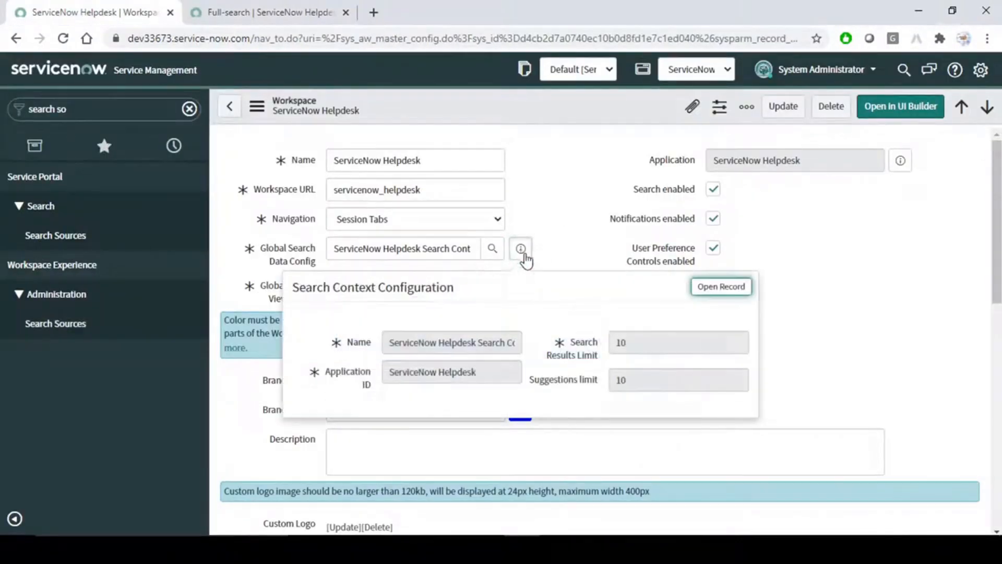
left_click(729, 290)
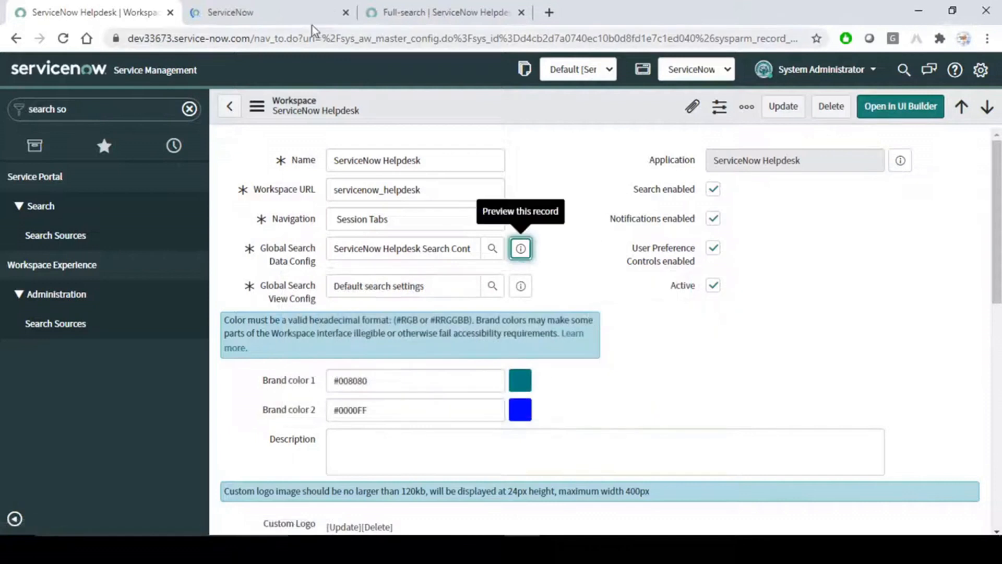
left_click(280, 6)
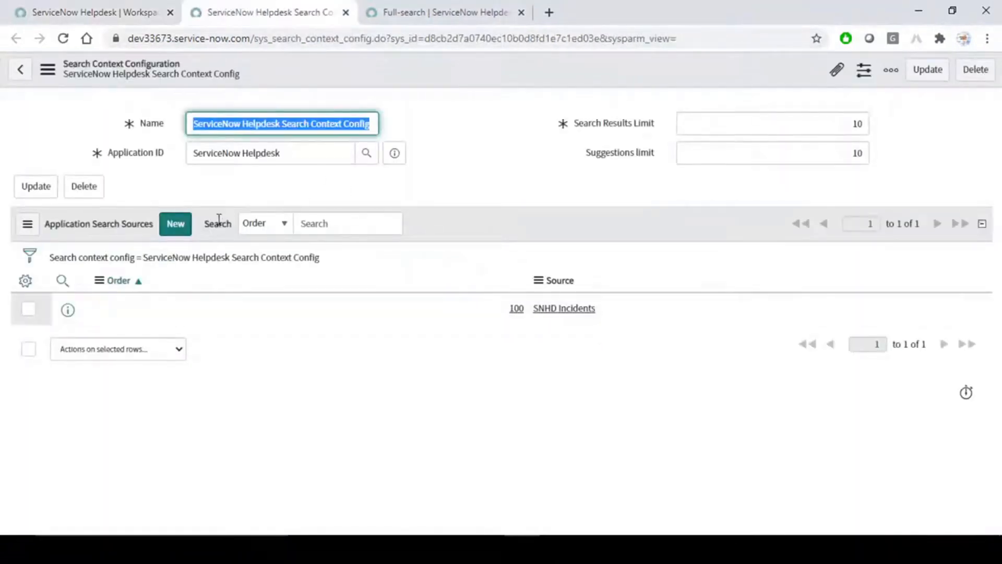
left_click(175, 224)
left_click(434, 7)
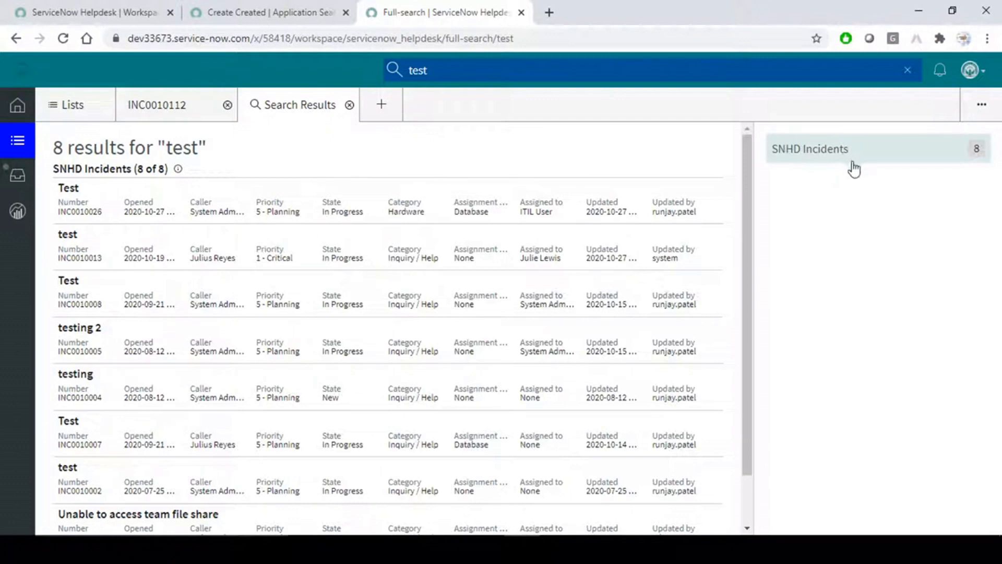
Save a new application search source with Knowledge as the source and order 200.
left_click(245, 7)
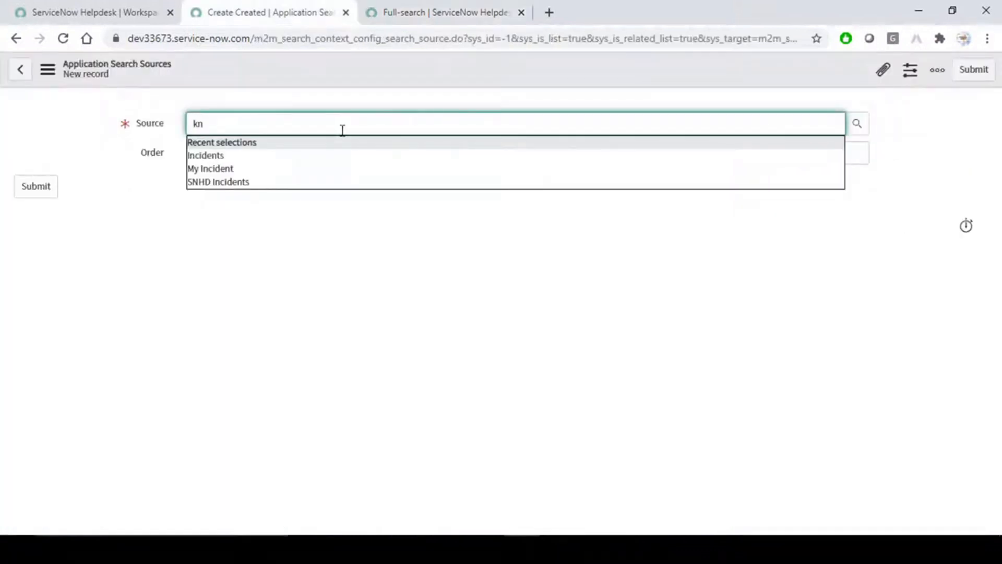
left_click(318, 142)
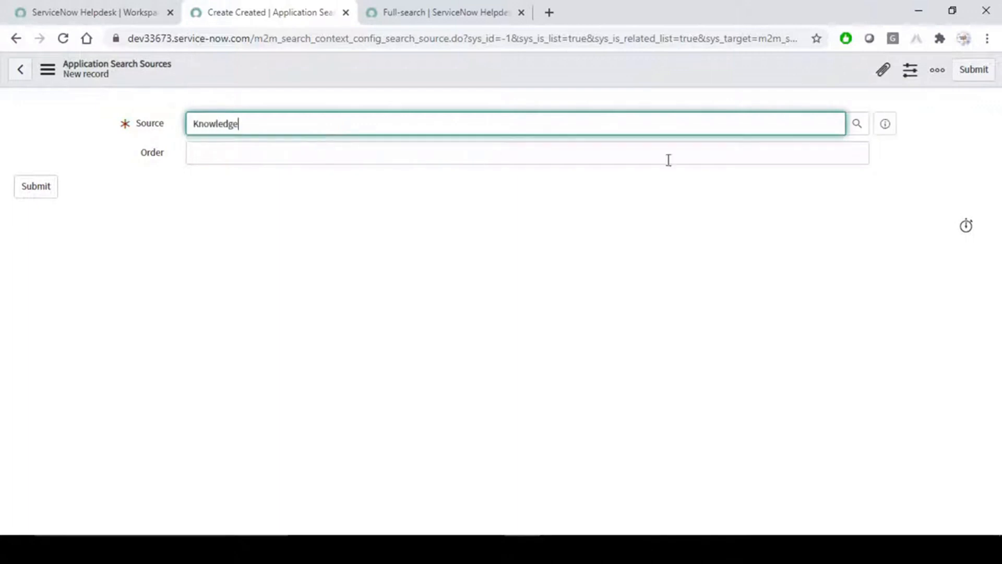
left_click(864, 153)
type("200")
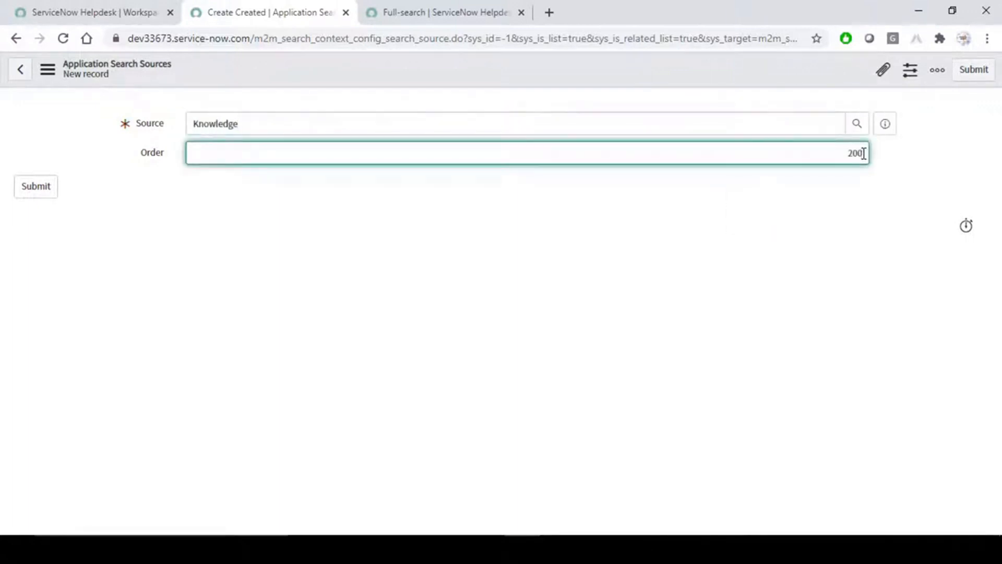
right_click(681, 78)
left_click(682, 73)
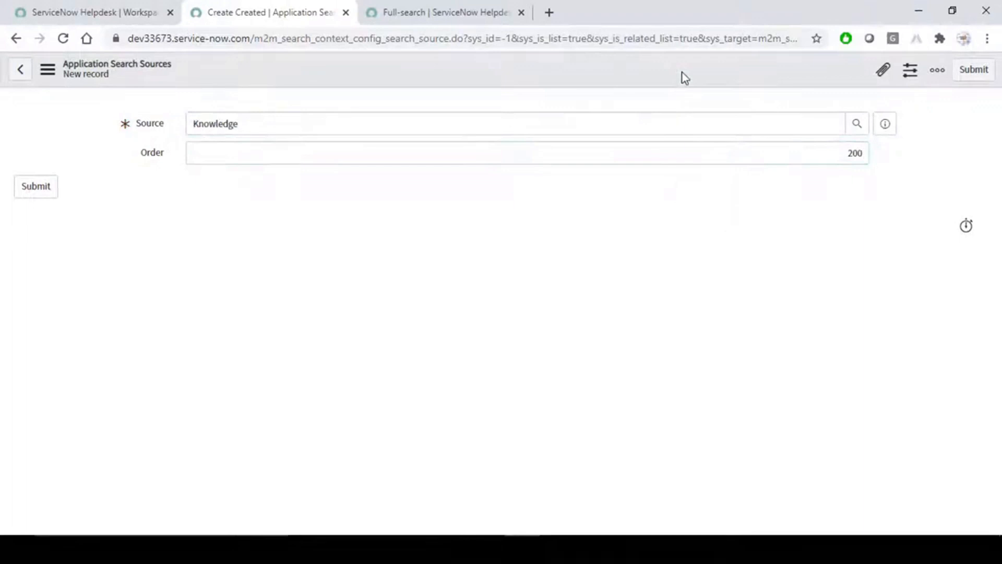
right_click(438, 68)
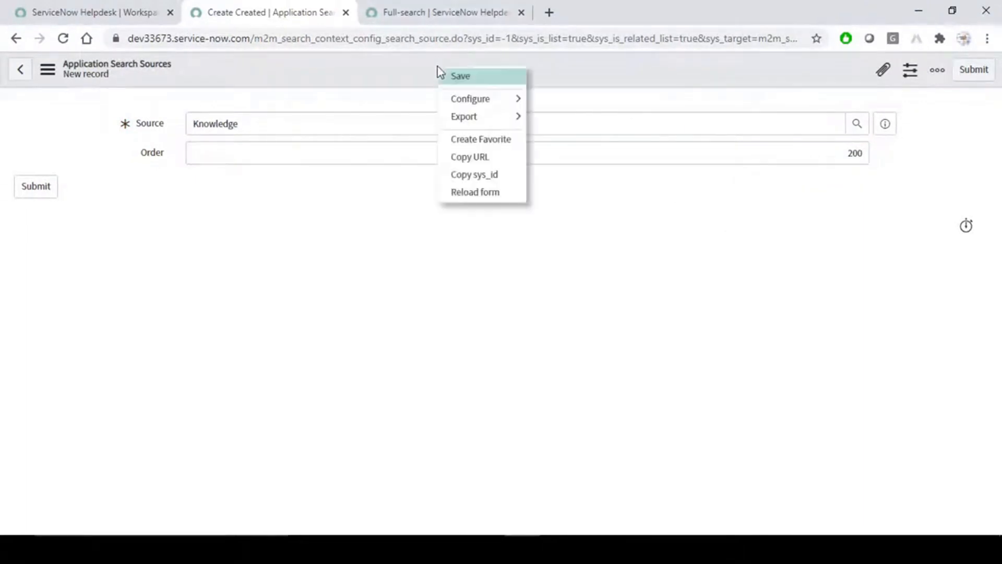
left_click(468, 81)
left_click(464, 6)
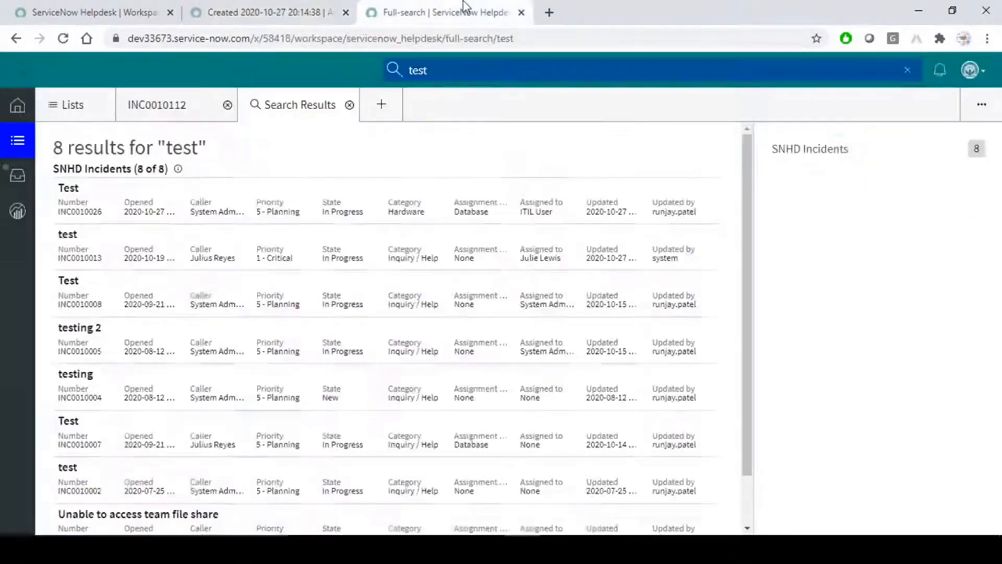
Reload the workspace, clear the partial search, and close the Search Results tab.
left_click(495, 69)
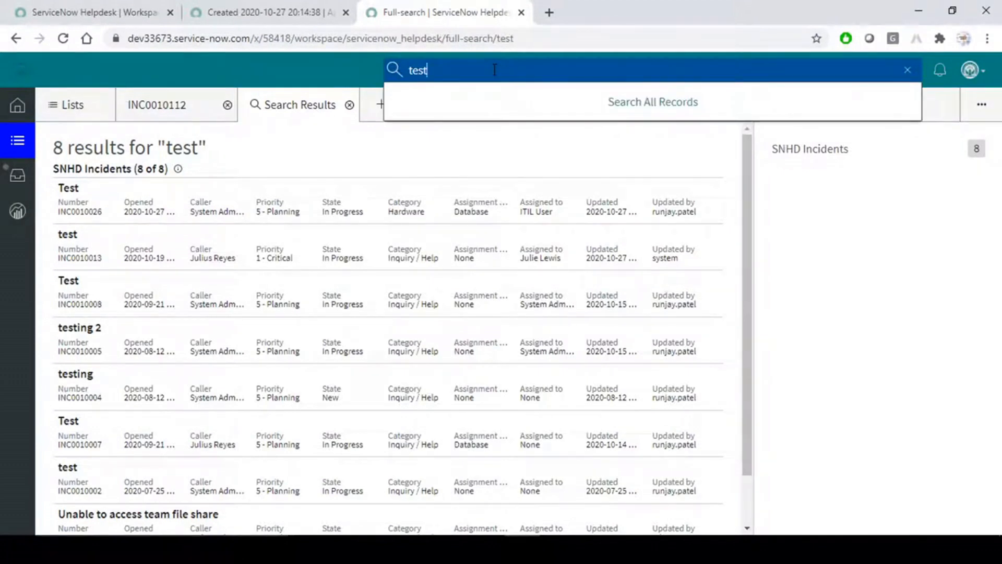
left_click(63, 38)
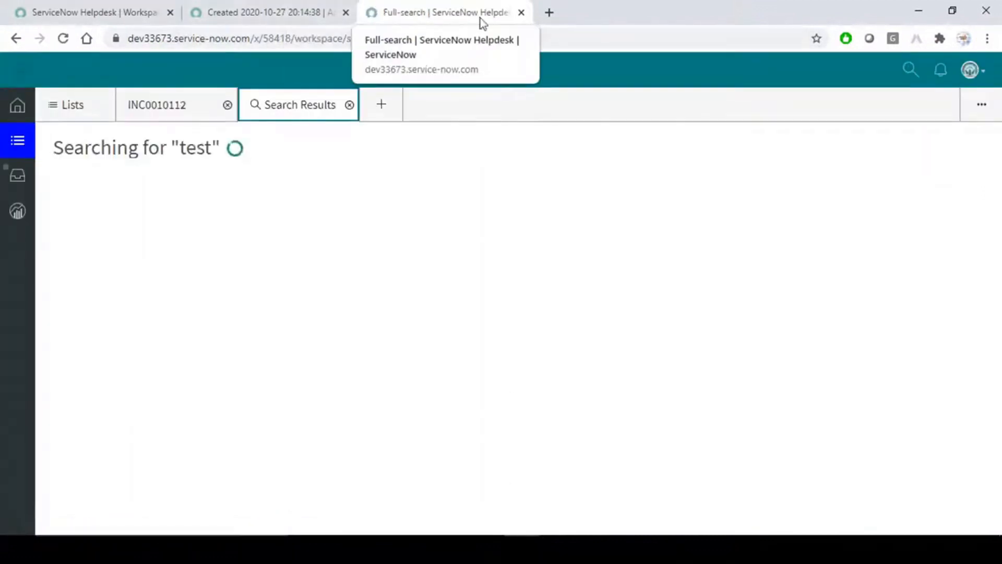
left_click(911, 69)
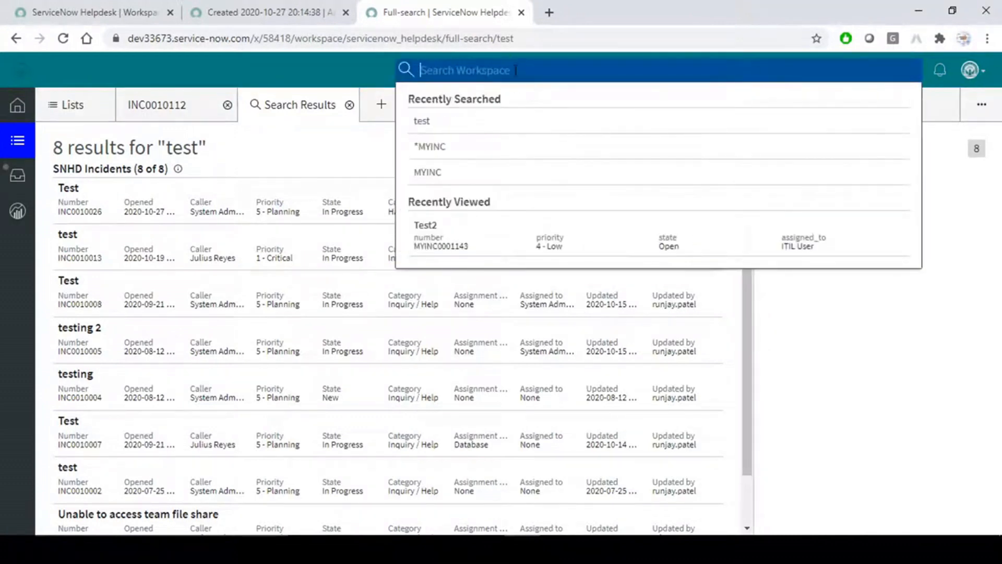
type("test")
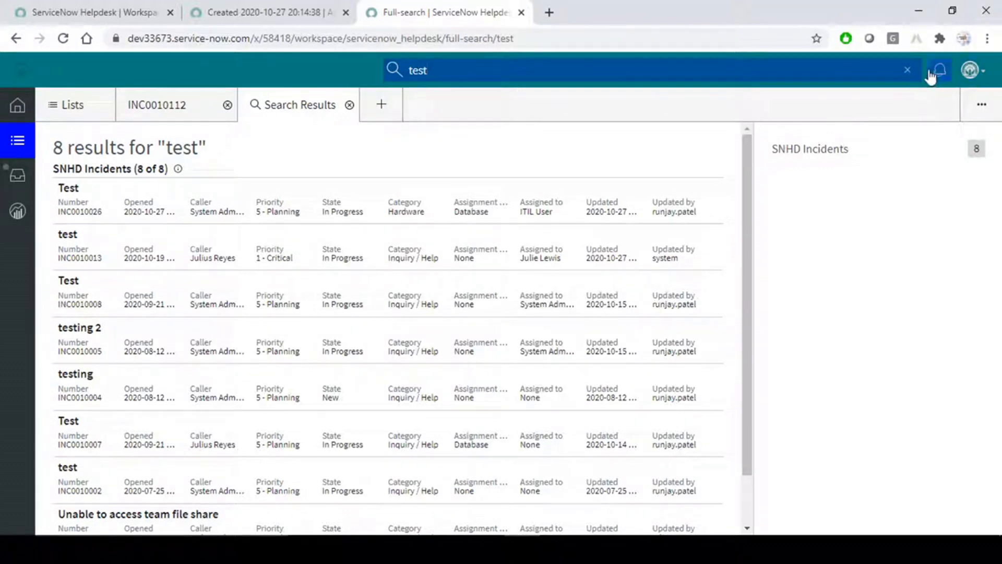
left_click(908, 70)
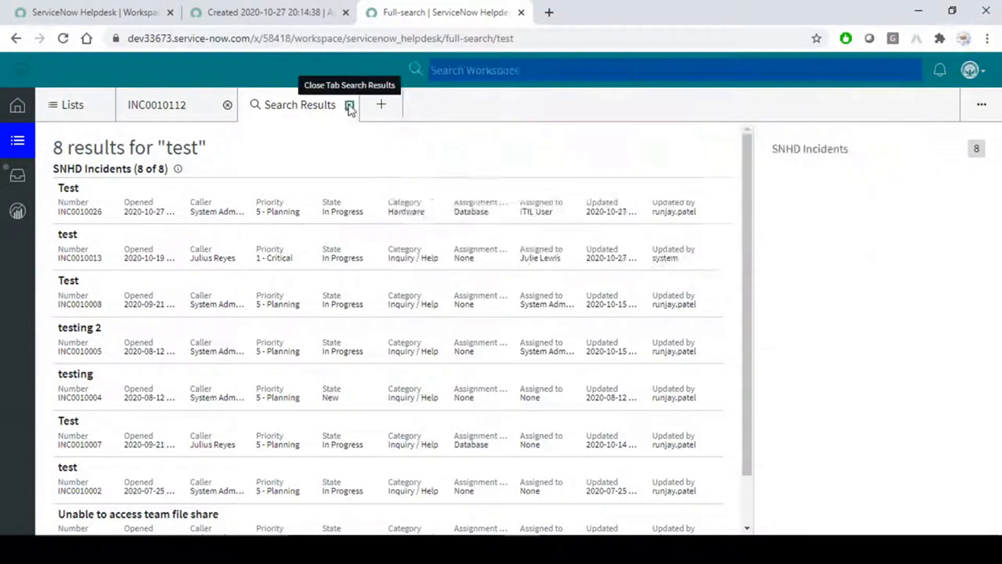
left_click(349, 106)
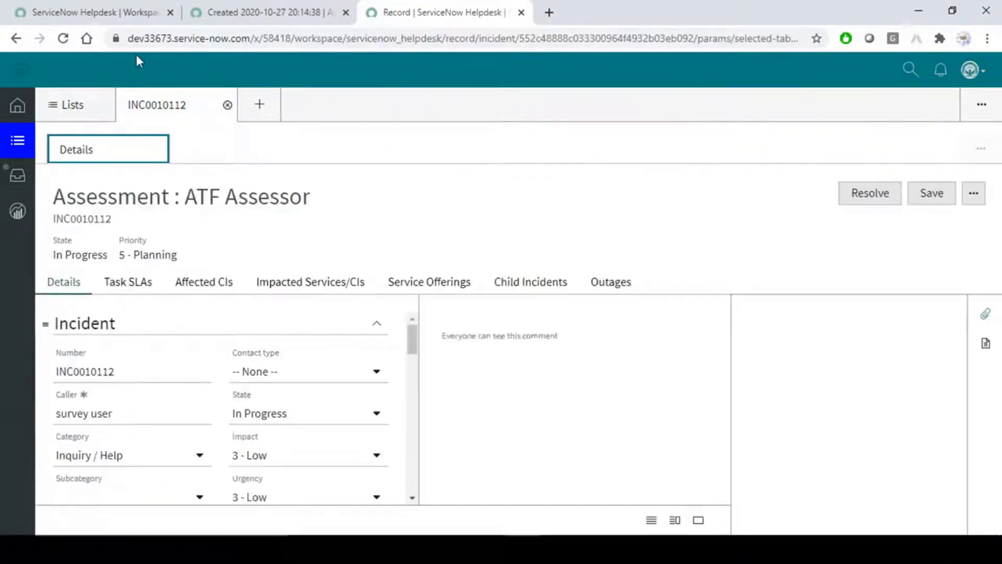
left_click(259, 12)
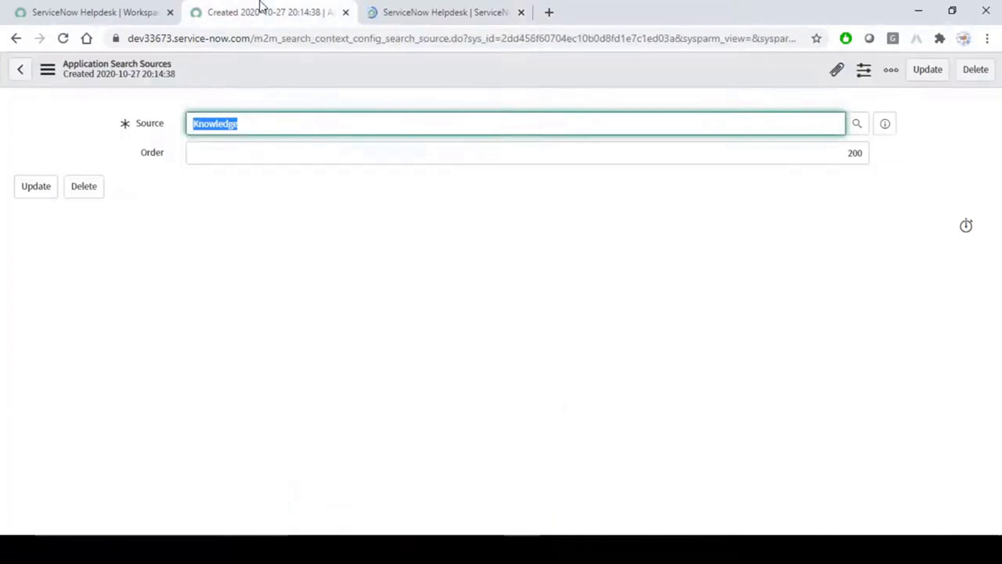
left_click(443, 4)
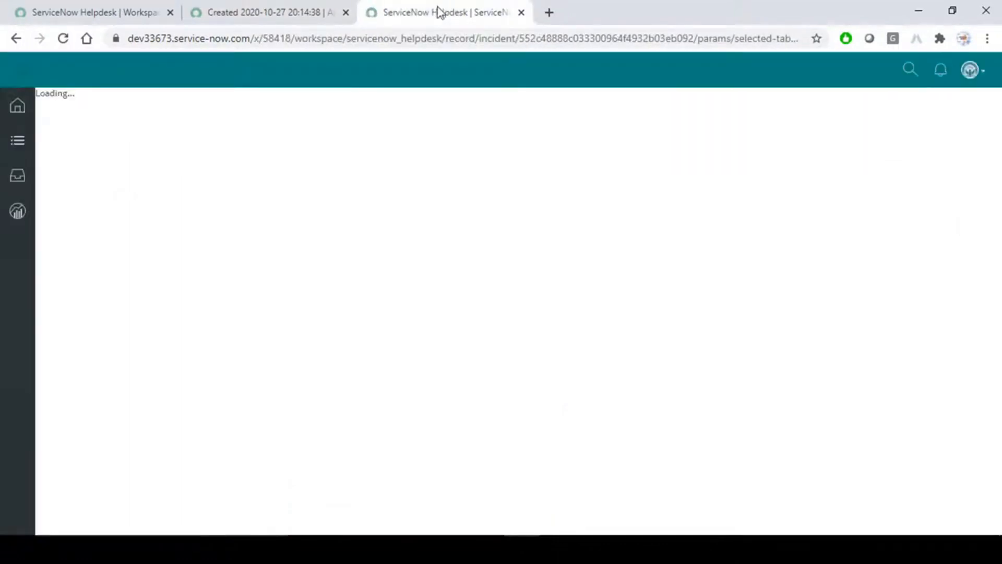
Search 'test' again, still getting only 8 SNHD Incidents, then reopen the Knowledge source record.
left_click(911, 70)
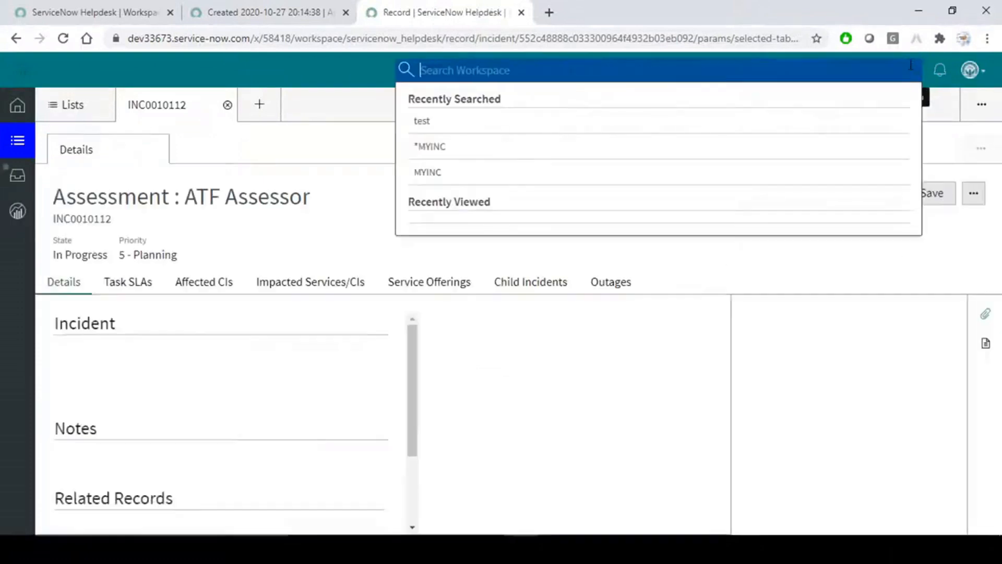
type("test")
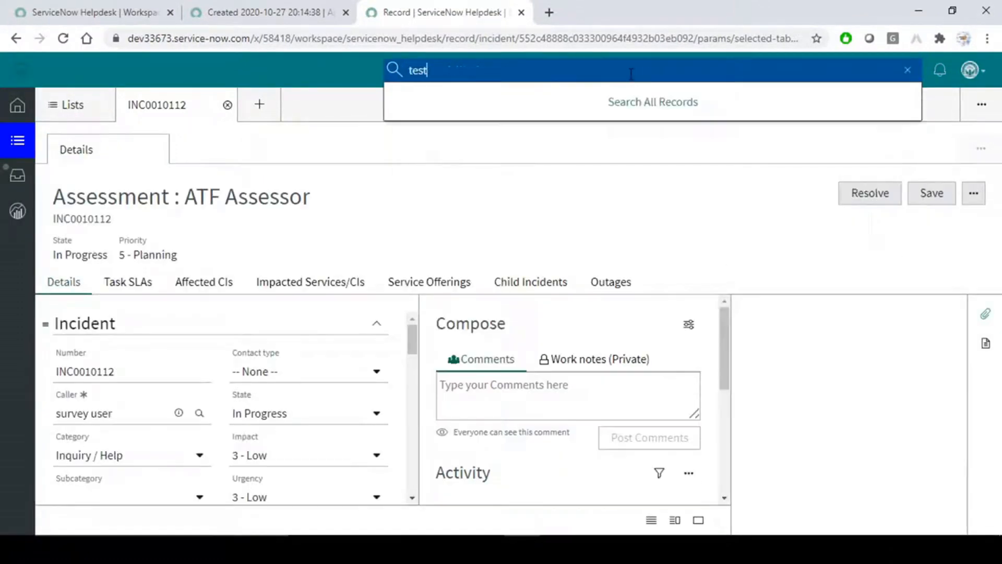
key("Return")
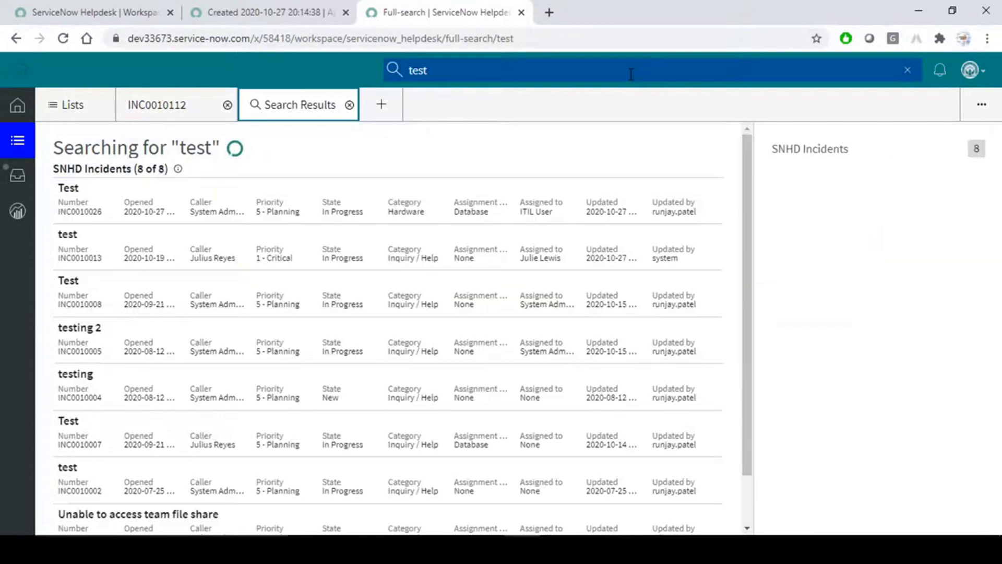
left_click(584, 112)
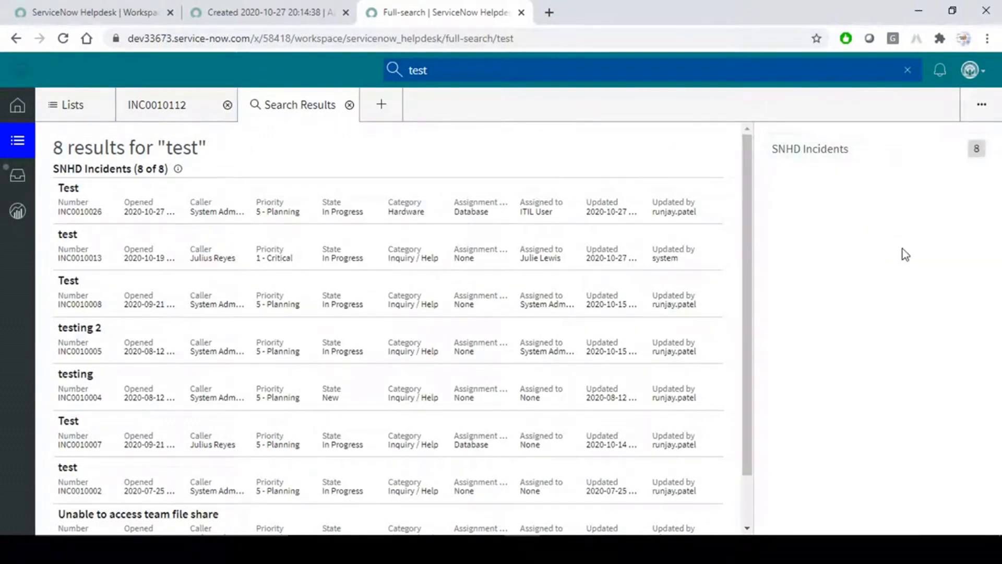
left_click(223, 7)
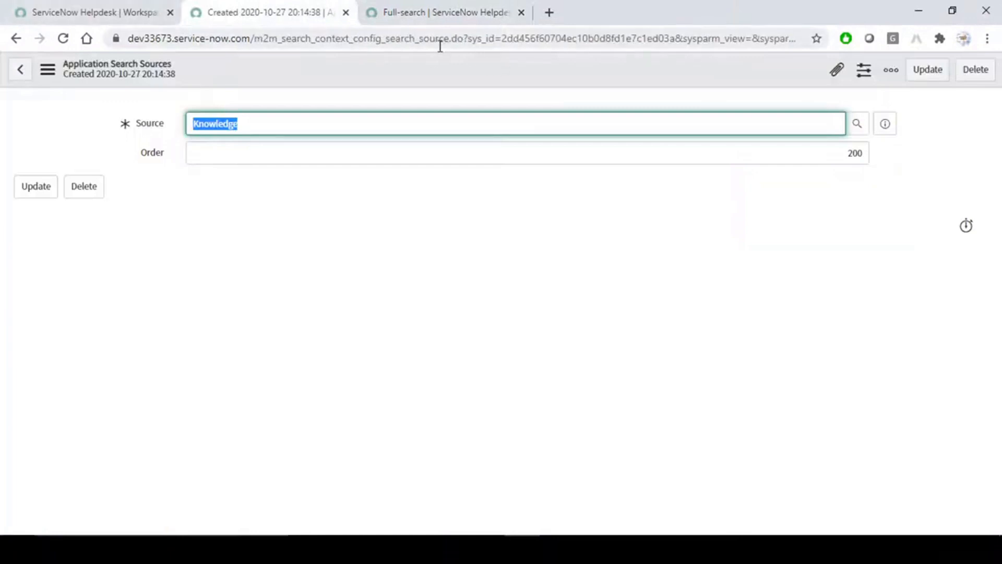
Open the Helpdesk search context config, now listing Knowledge (200) beside SNHD Incidents (100).
left_click(346, 12)
left_click(153, 12)
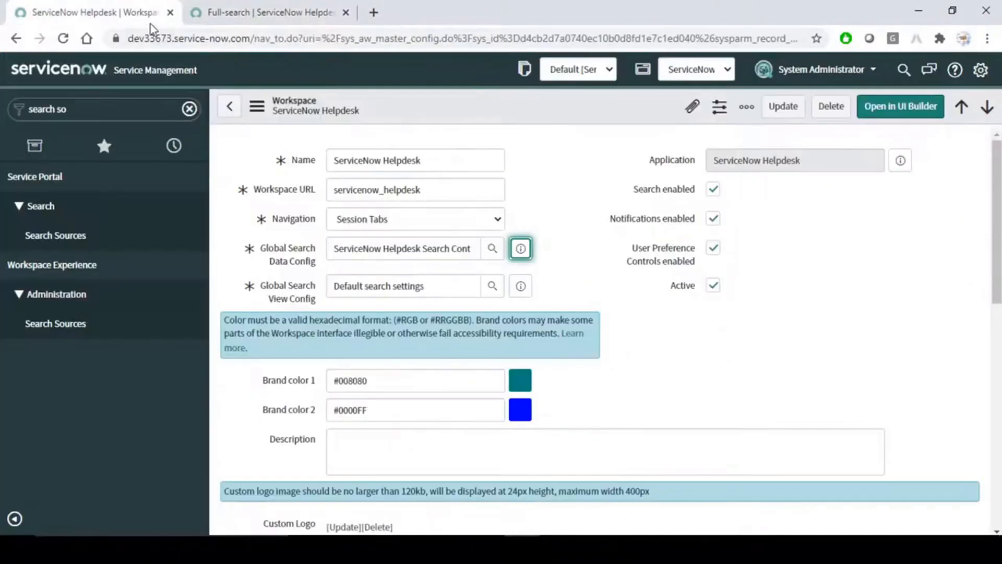
left_click(522, 250)
left_click(705, 290)
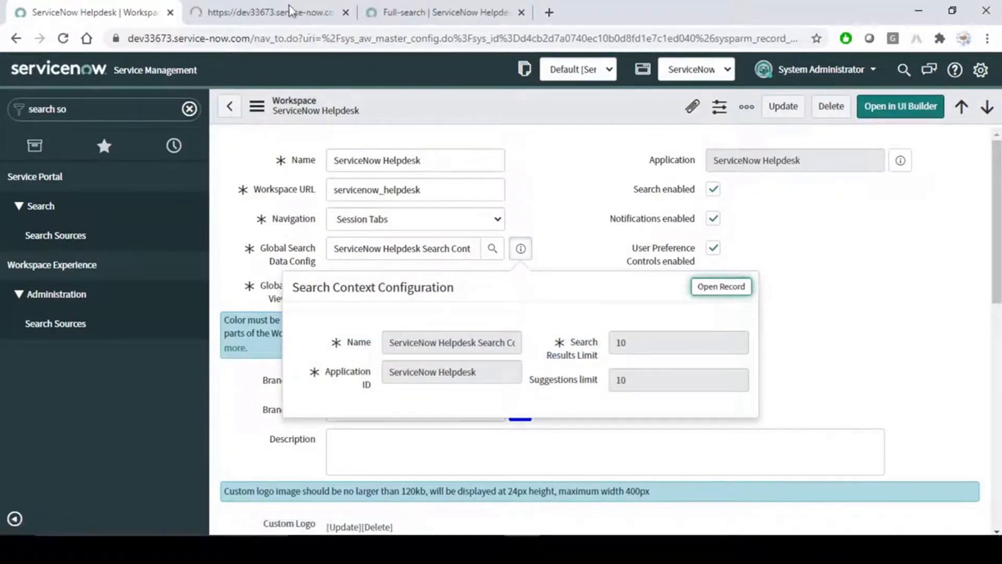
left_click(276, 4)
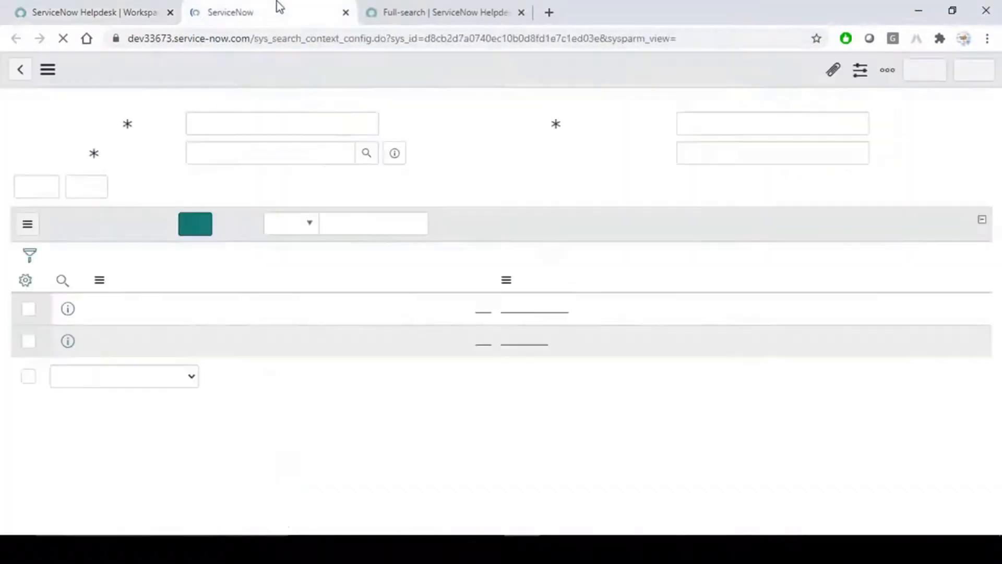
left_click(463, 394)
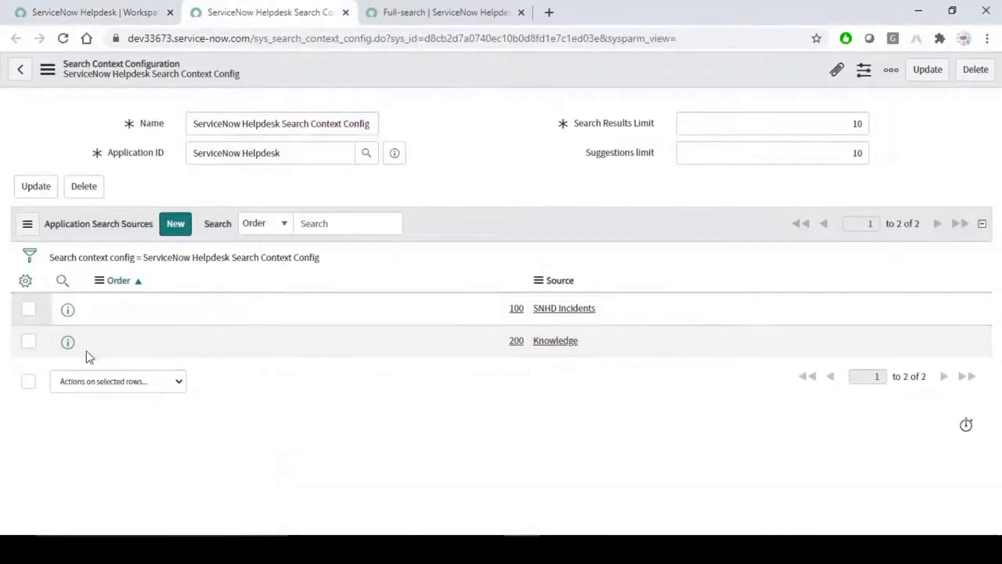
Inspect the Knowledge source: kb_knowledge table, published, active, valid-to after 2020-10-26 conditions.
middle_click(67, 342)
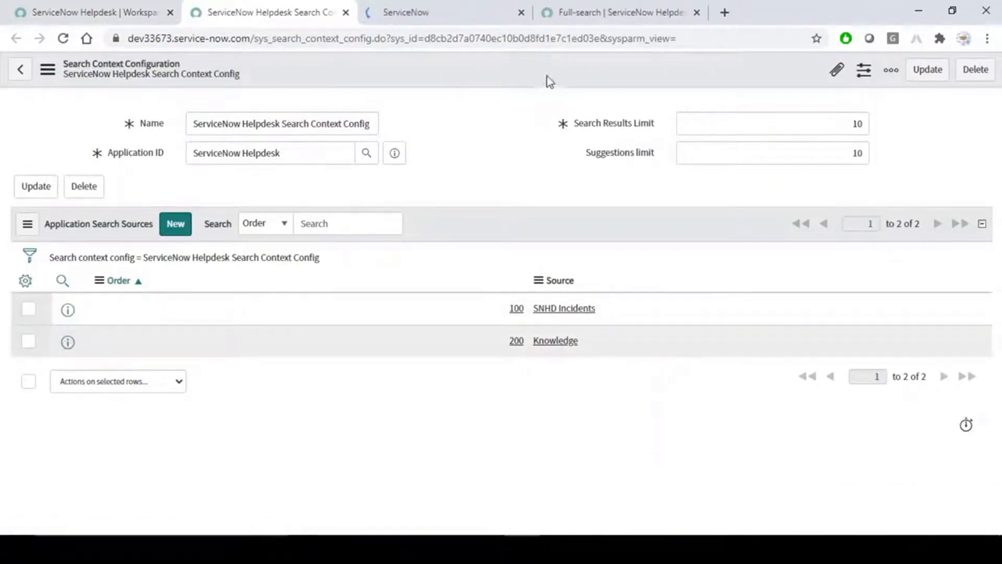
left_click(446, 7)
left_click(461, 295)
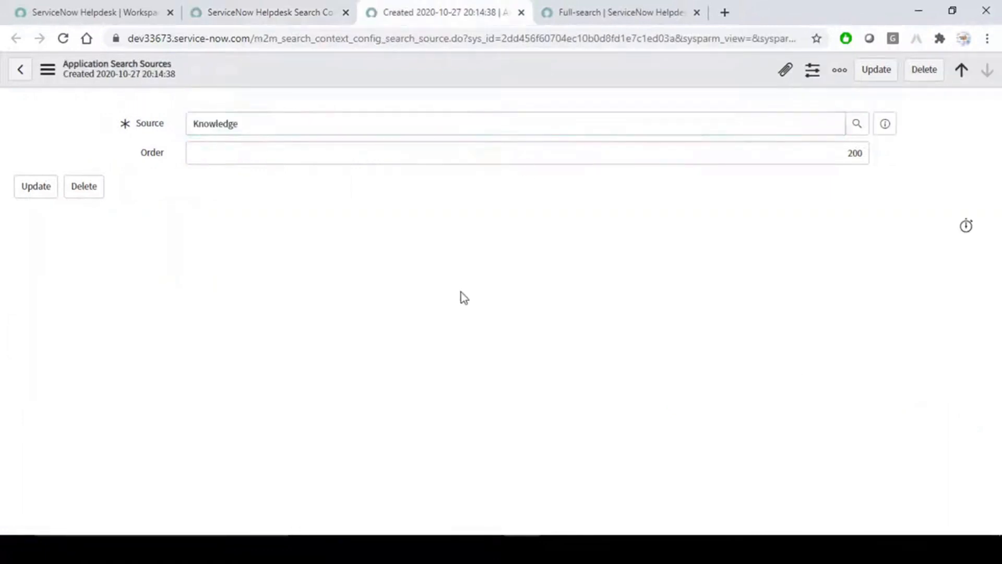
left_click(885, 126)
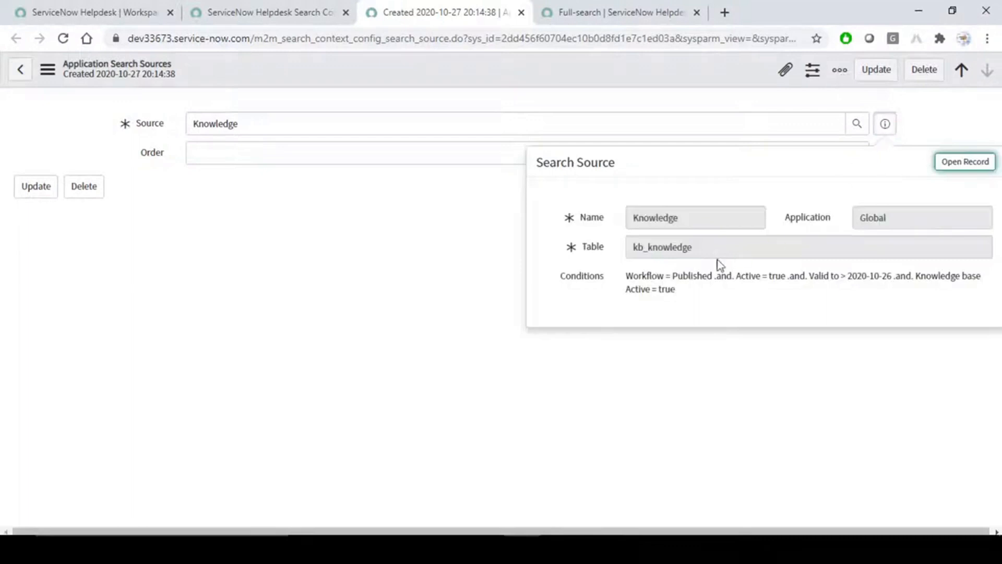
left_click(468, 354)
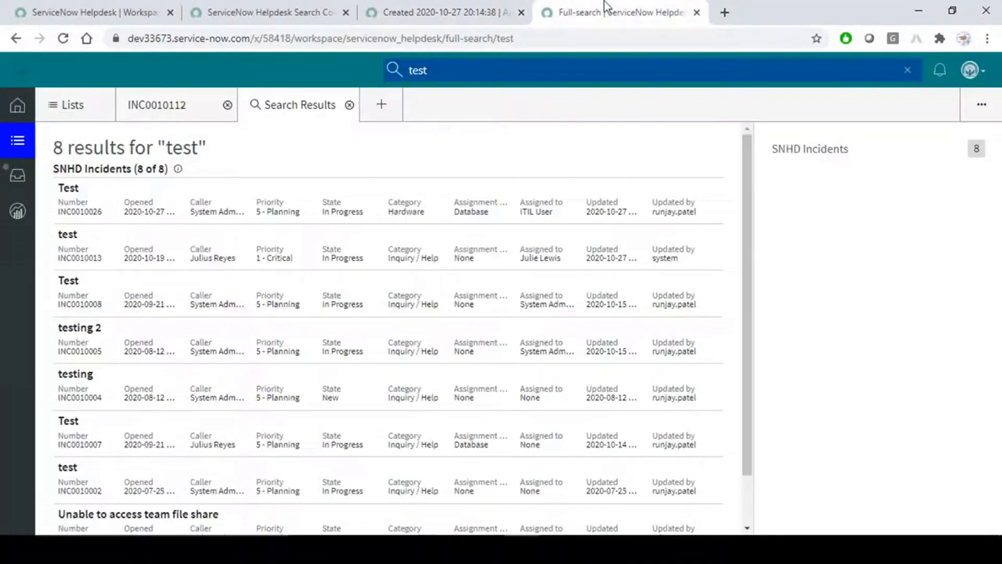
Close Search Results and INC0010112, reload, search 'test' (8 SNHD Incidents), then begin typing 'knowledge'.
left_click(349, 105)
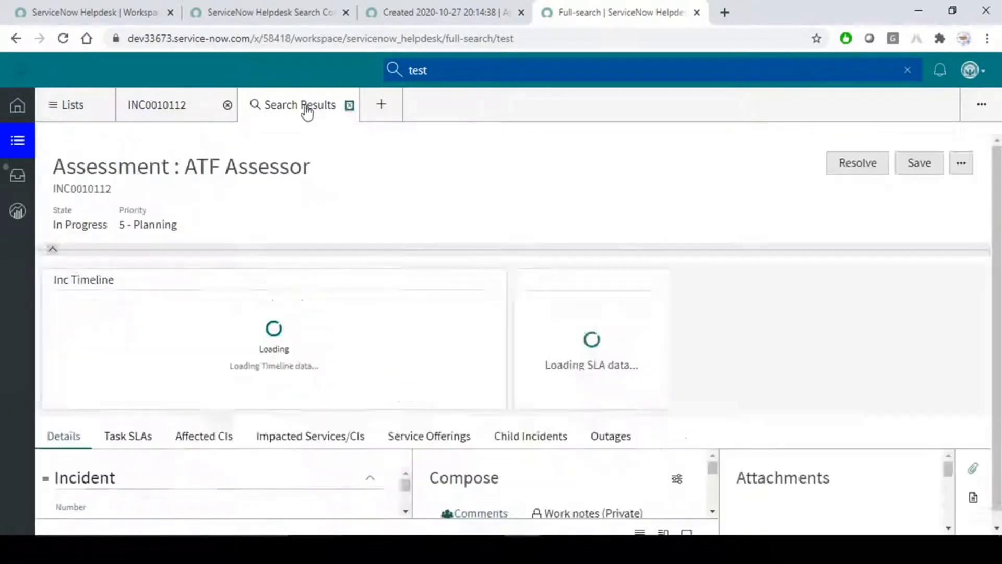
left_click(227, 105)
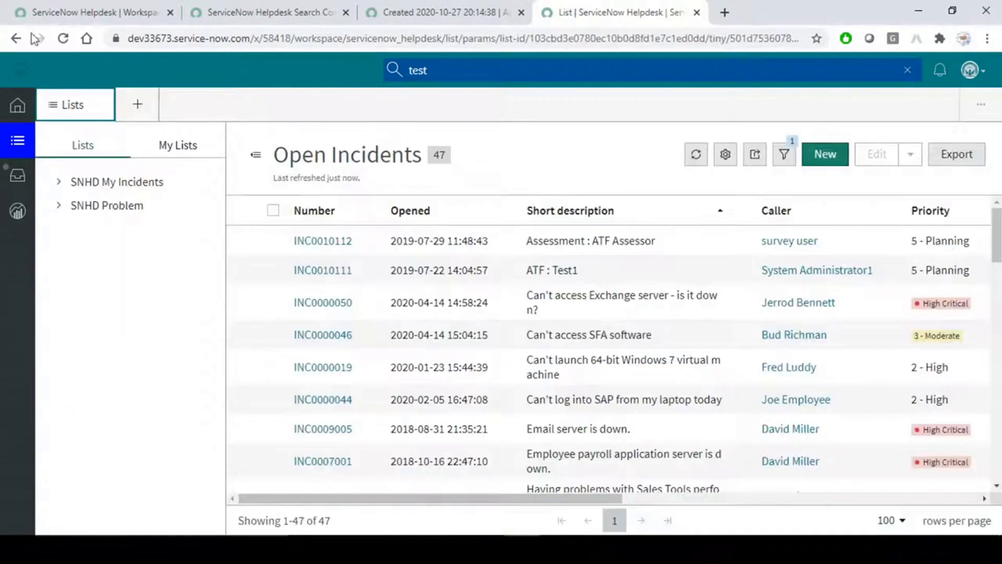
left_click(67, 38)
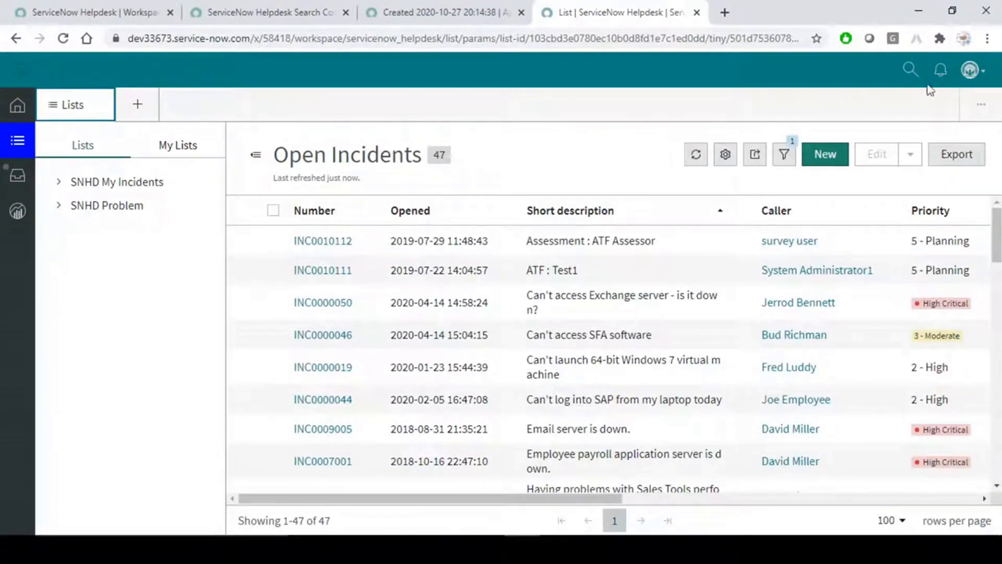
left_click(911, 70)
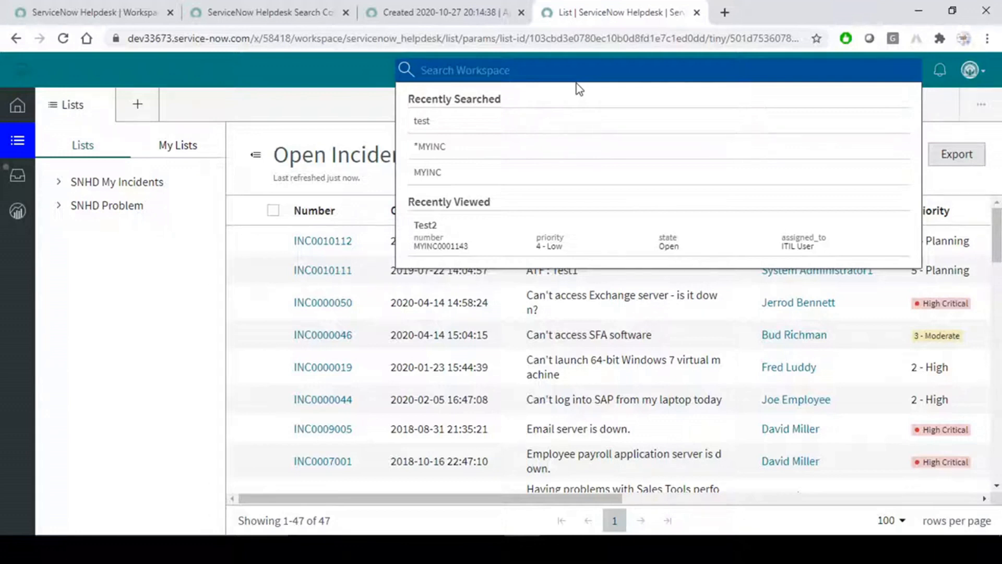
type("test")
key("Return")
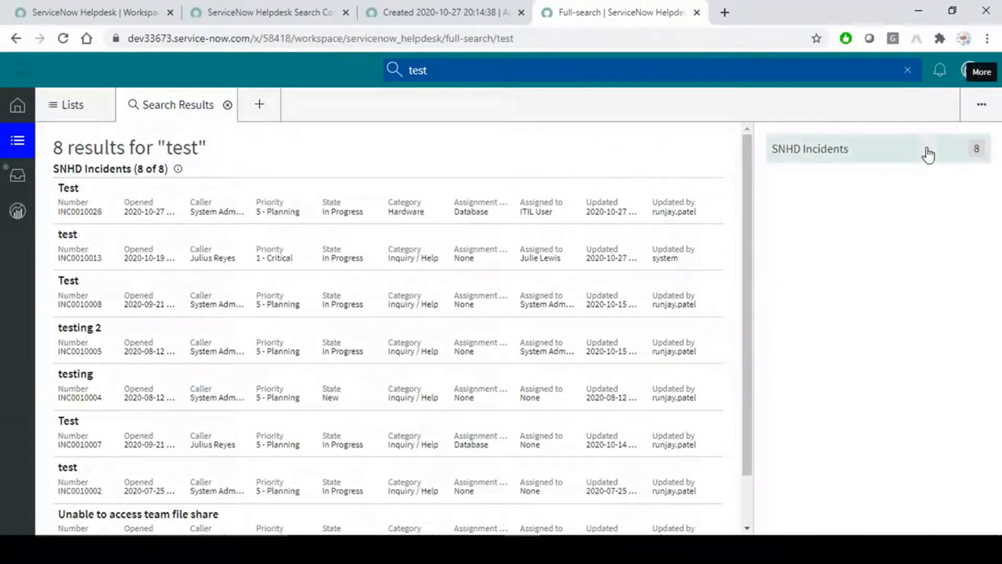
left_click(512, 81)
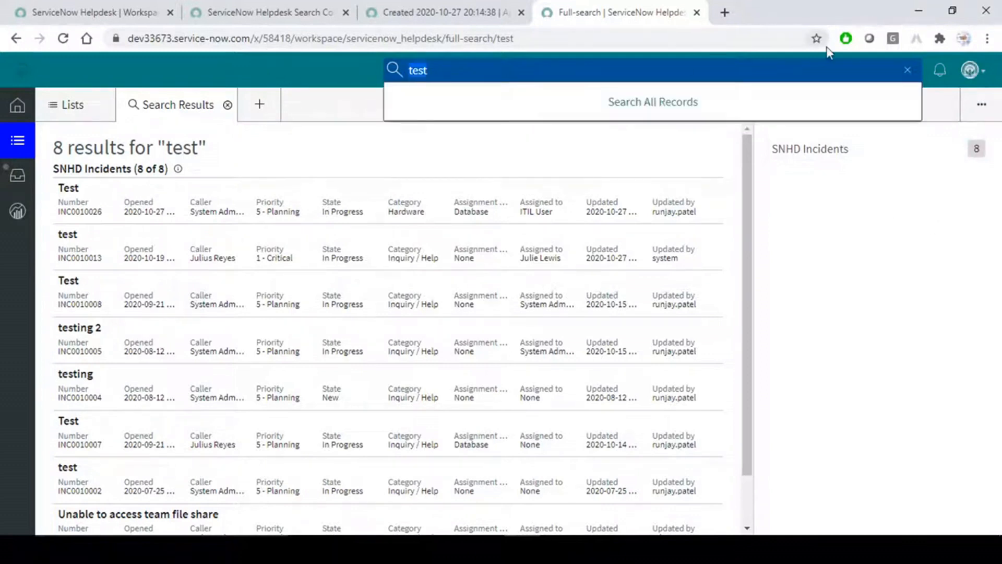
type("knowledge")
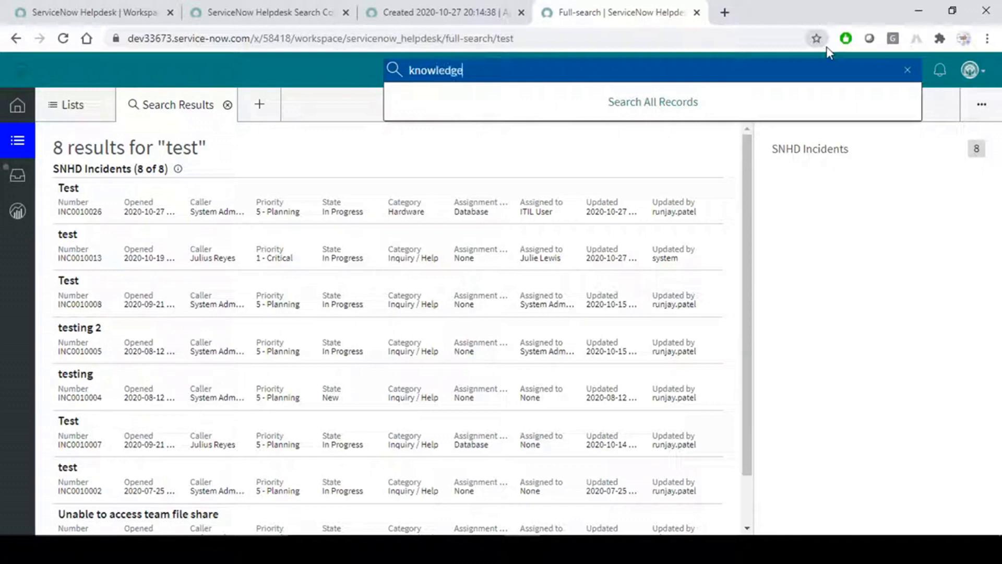
Search the workspace for 'knowledge', returning 55 Knowledge articles.
key("Return")
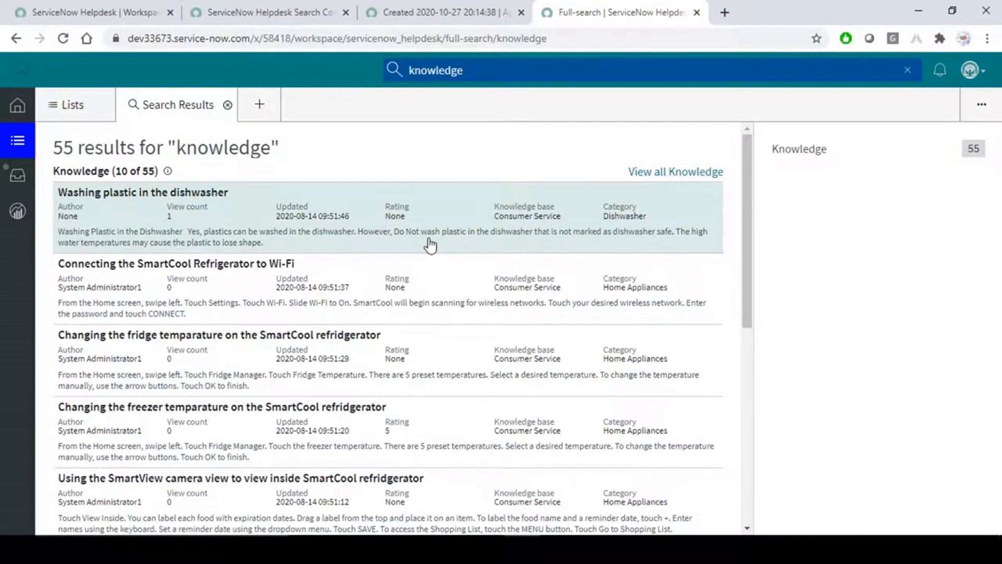
scroll(430, 245, "down", 7)
scroll(431, 246, "up", 7)
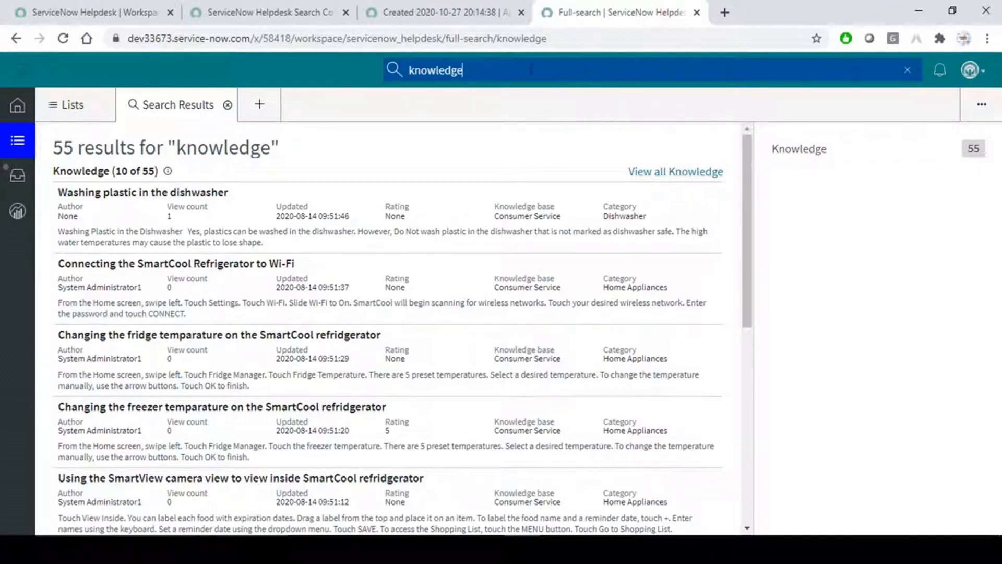
Search for 'fail' instead, returning 3 Knowledge articles, then return to the search context configuration.
left_click_drag(508, 73, 286, 69)
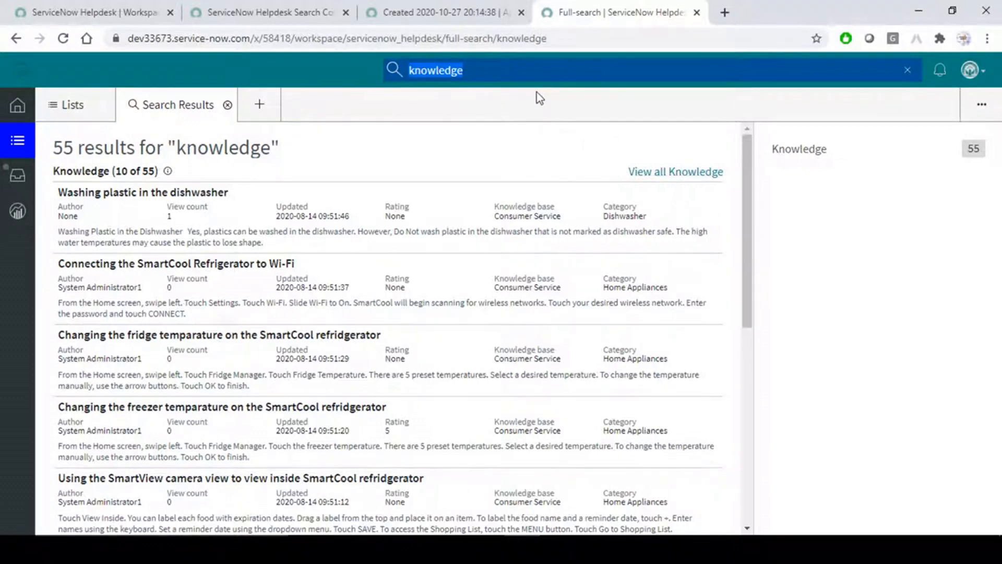
type("f")
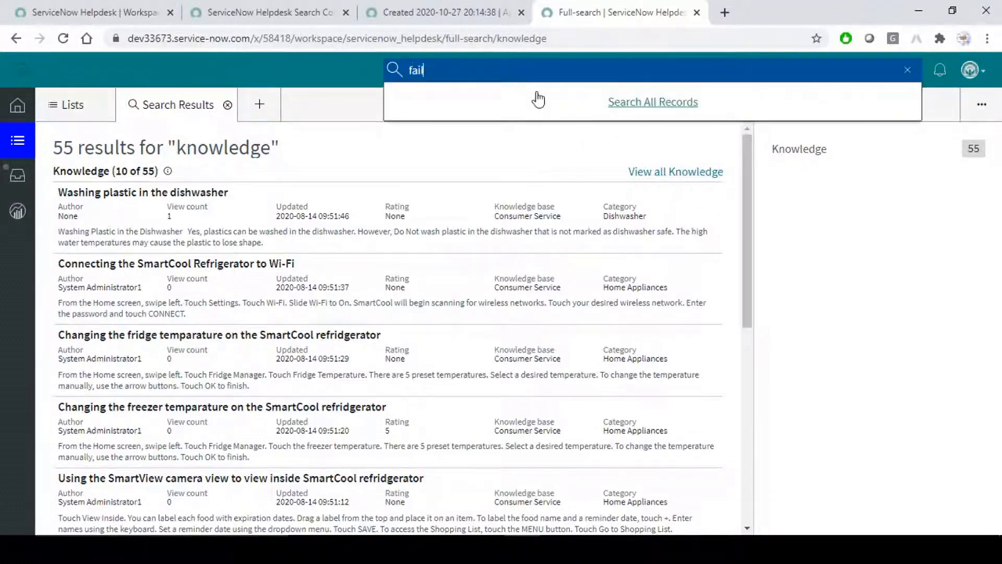
type("ail")
key("Return")
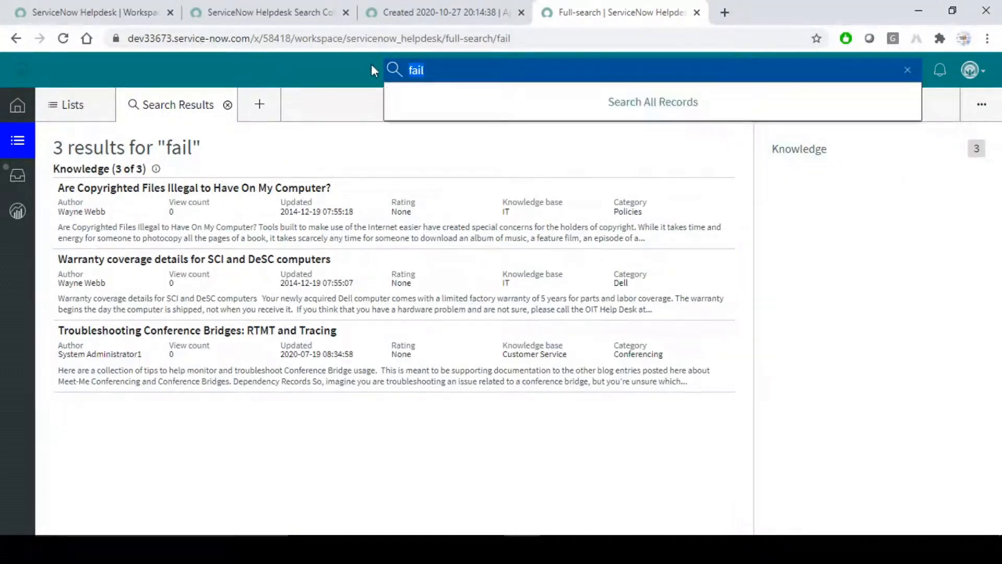
left_click(454, 11)
left_click(251, 12)
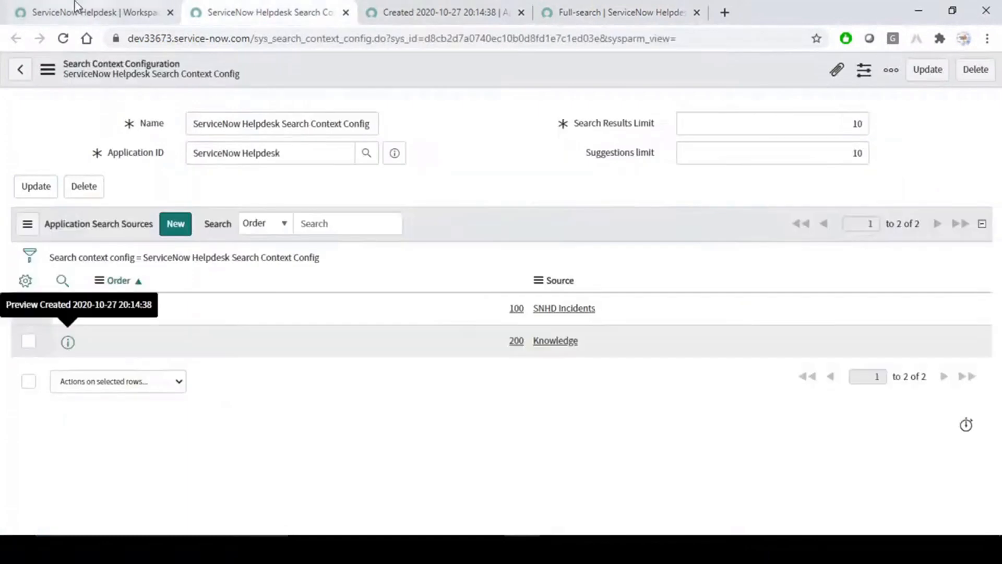
Filter the navigator for Incident and open the Incidents list in a new tab.
left_click(88, 12)
left_click(189, 109)
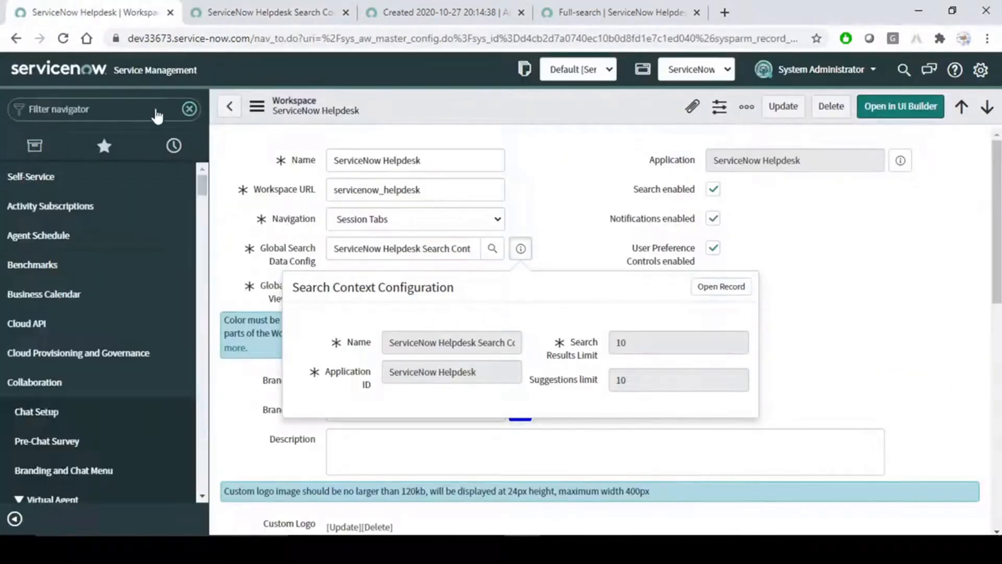
type("l")
type("nc")
type("ident")
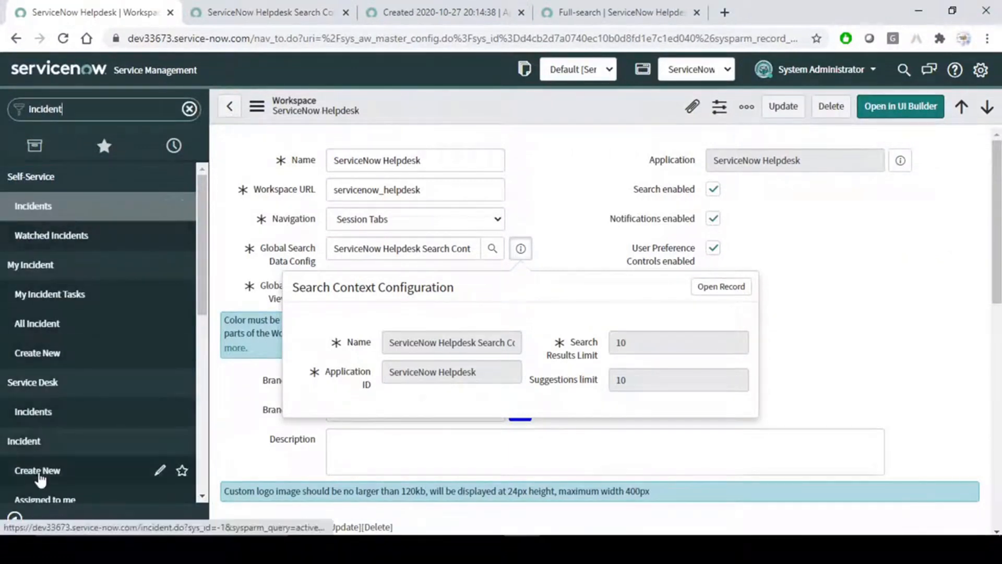
scroll(40, 477, "down", 3)
middle_click(45, 389)
left_click(238, 11)
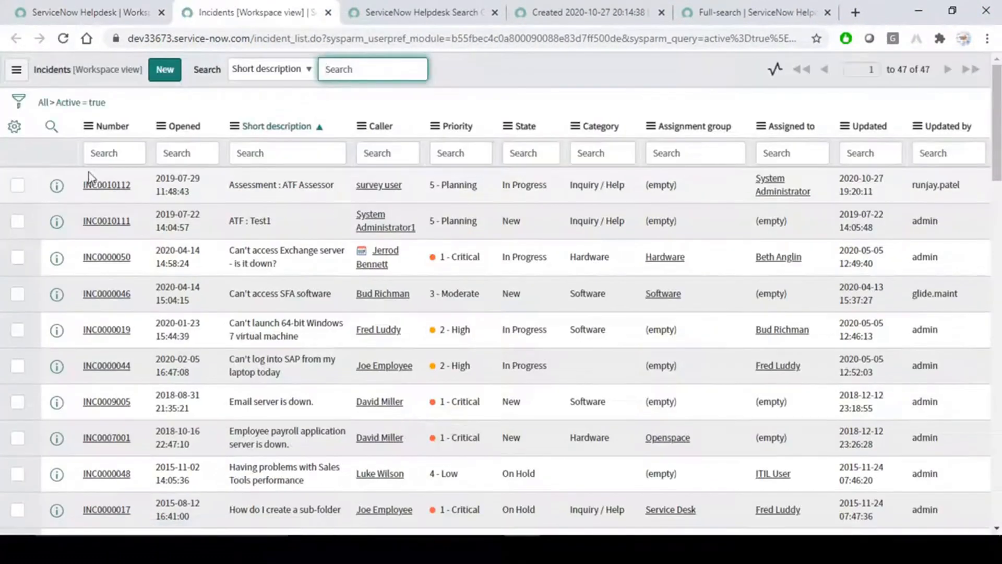
Change INC0010111's short description to 'ATF : Test1 fail' and save it.
middle_click(107, 222)
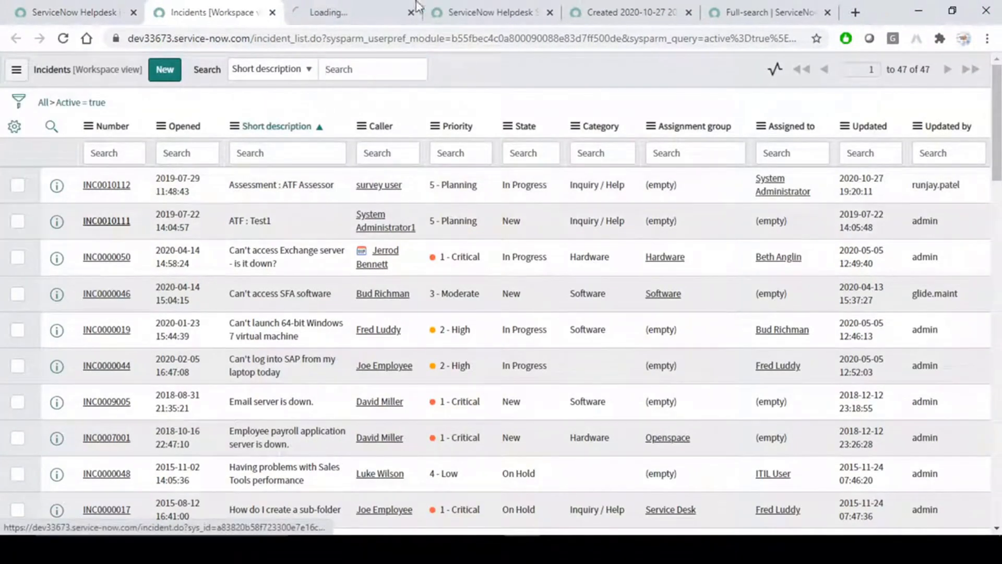
left_click(312, 4)
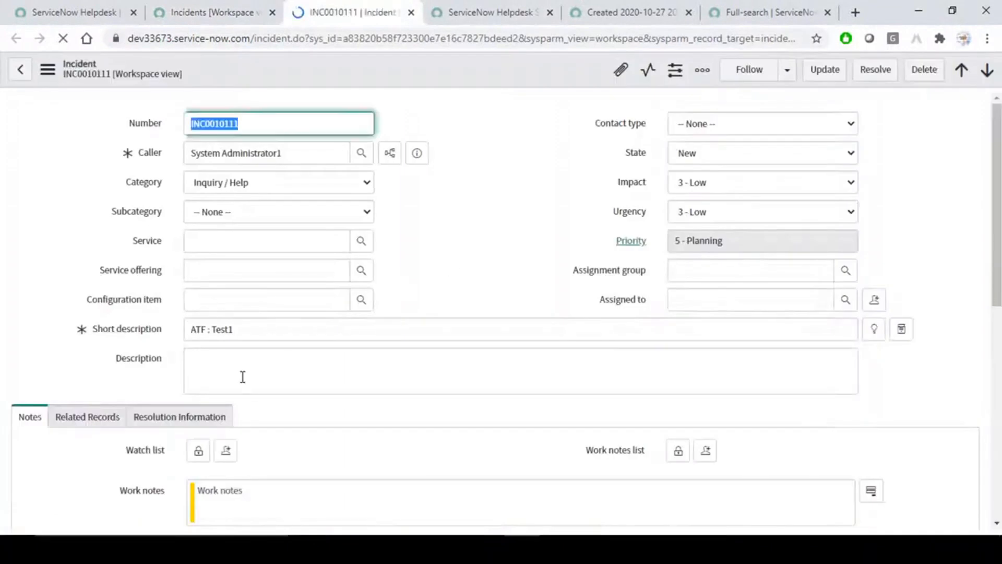
left_click(318, 329)
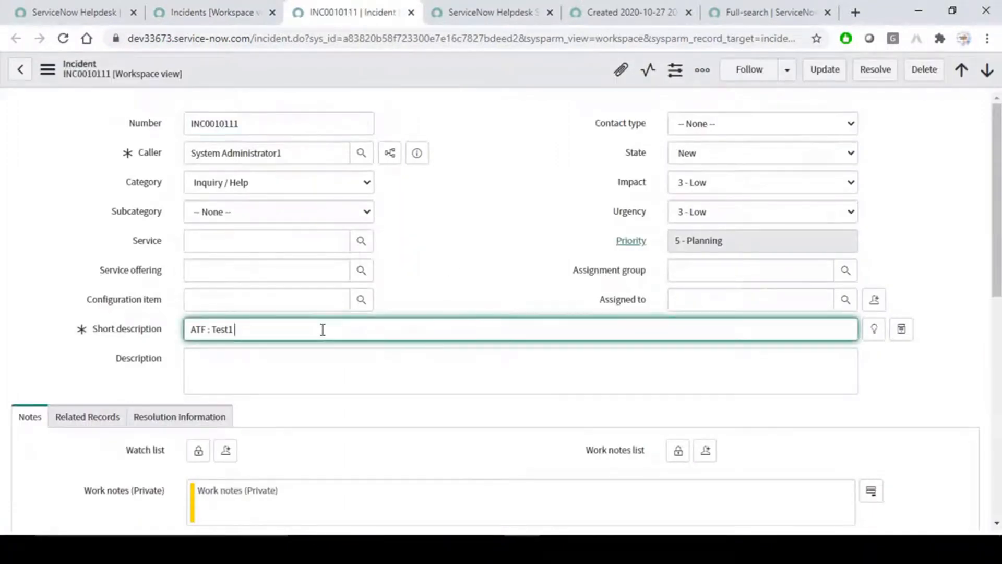
type("fail")
right_click(489, 71)
left_click(508, 77)
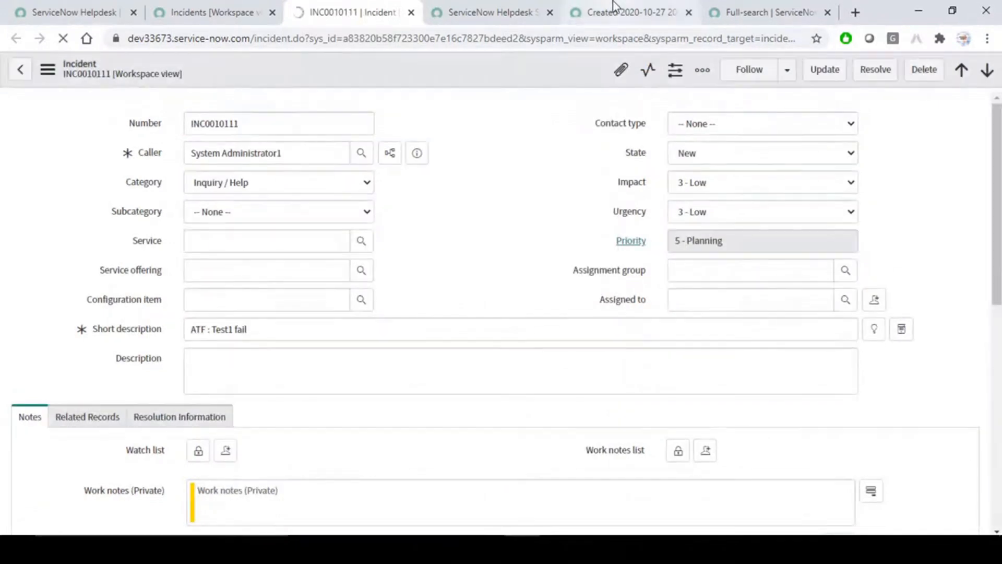
left_click(600, 10)
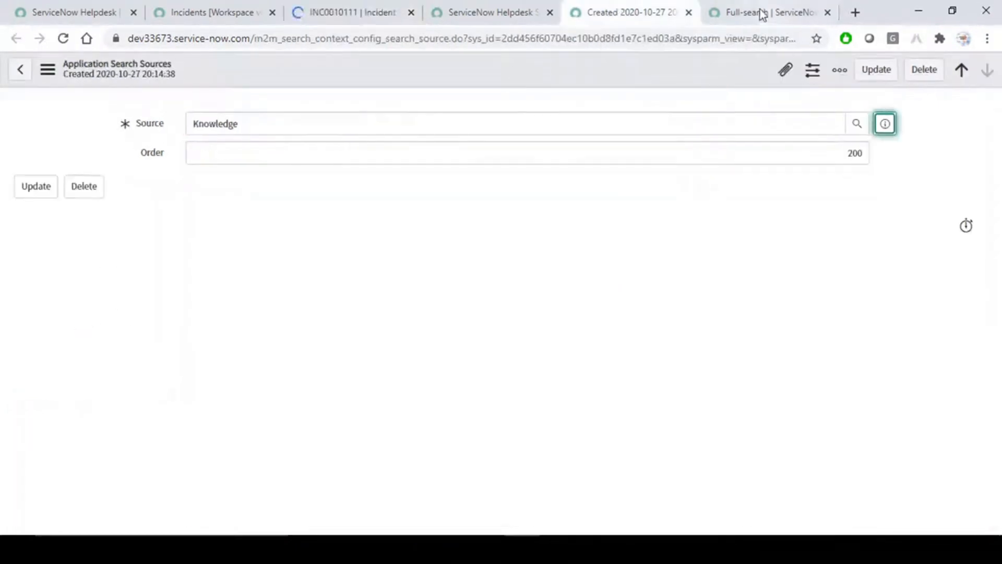
Back on the workspace results, rerun the 'fail' search from Recently Searched.
left_click(762, 14)
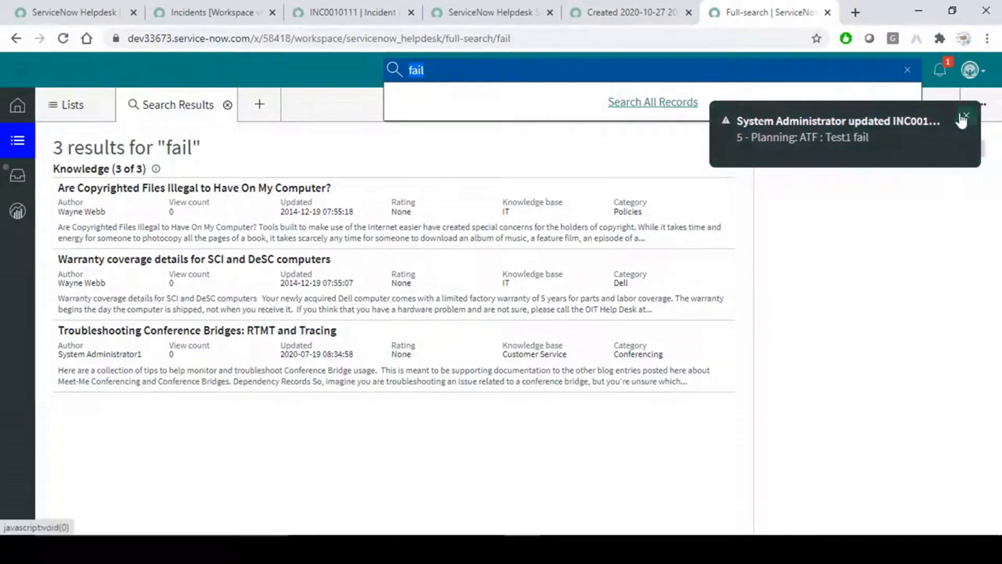
left_click(964, 117)
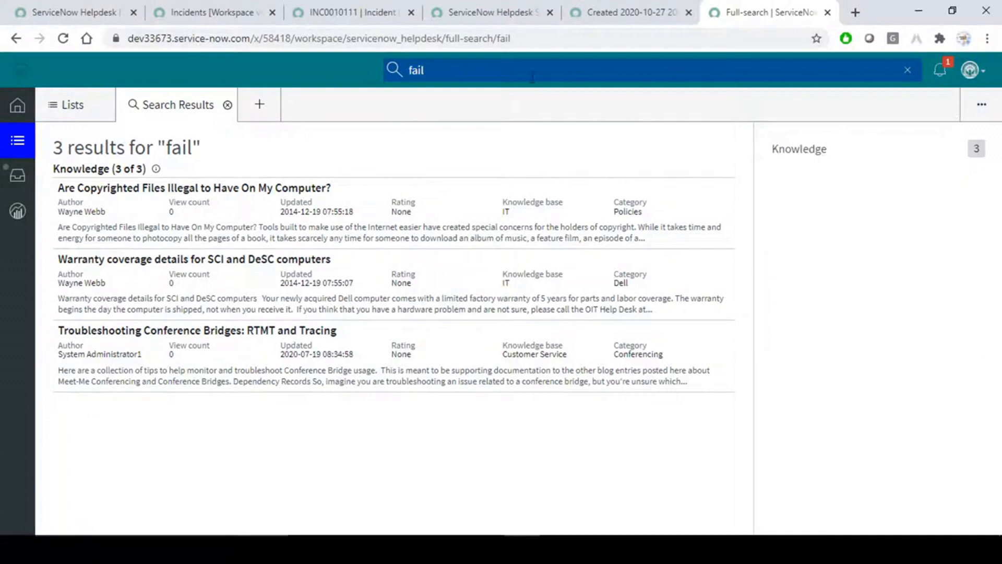
left_click(496, 72)
left_click(496, 72)
left_click(908, 70)
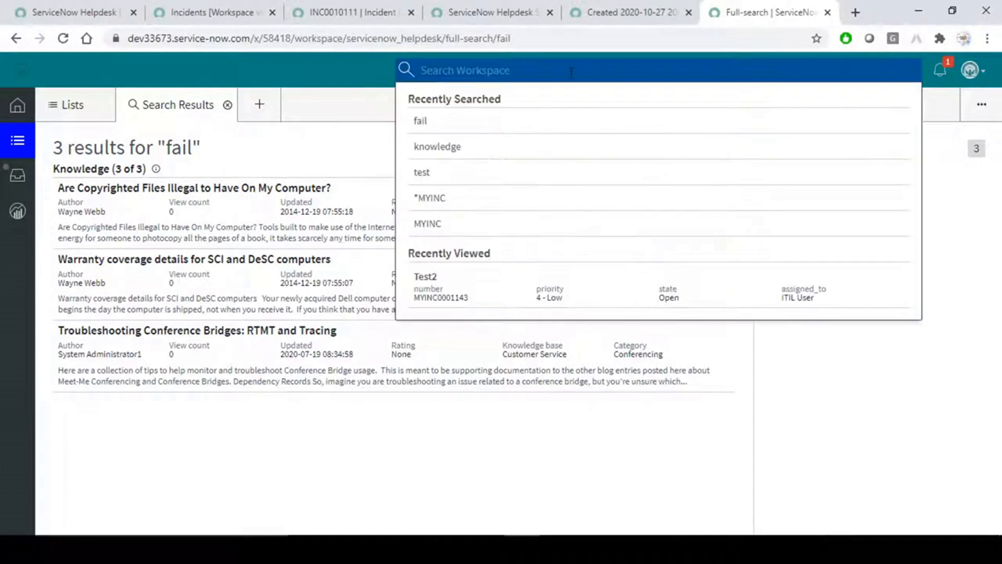
type("fail")
key("Return")
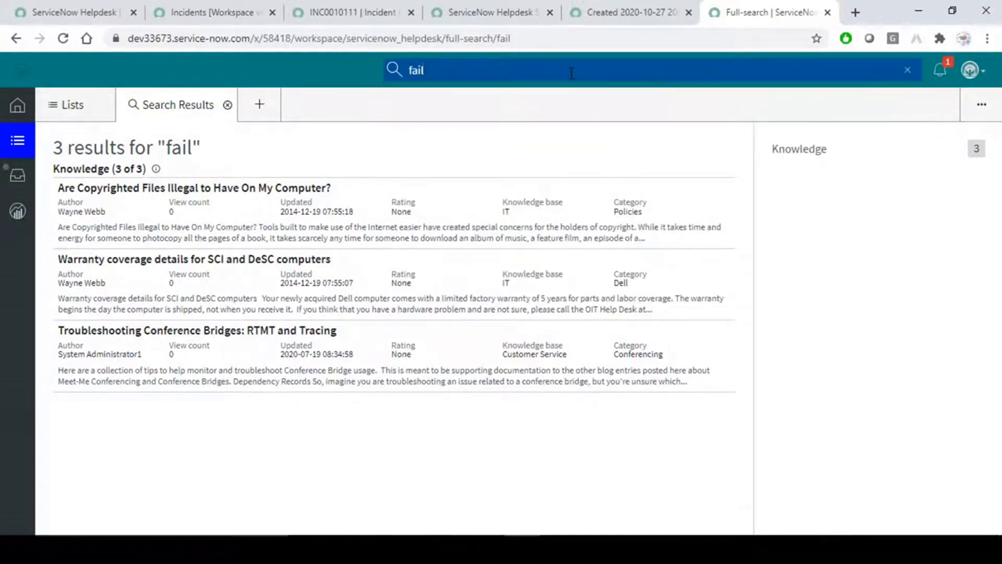
left_click(908, 70)
left_click(226, 108)
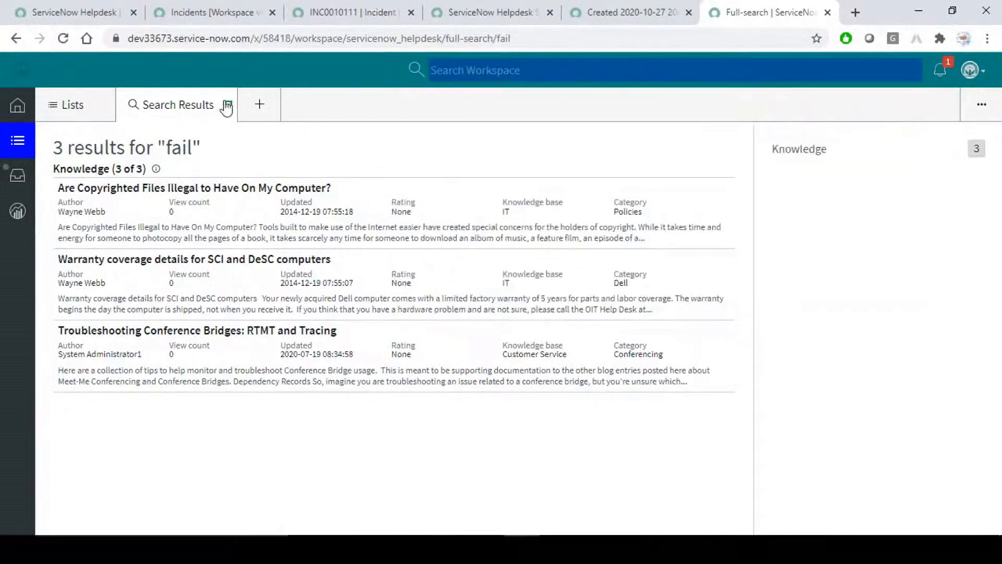
left_click(225, 108)
left_click(908, 72)
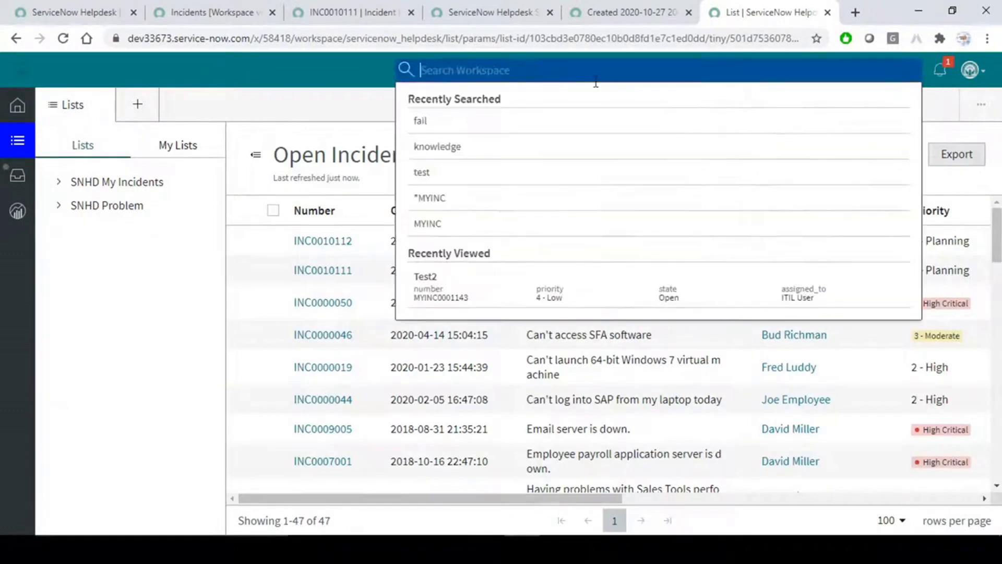
left_click(458, 123)
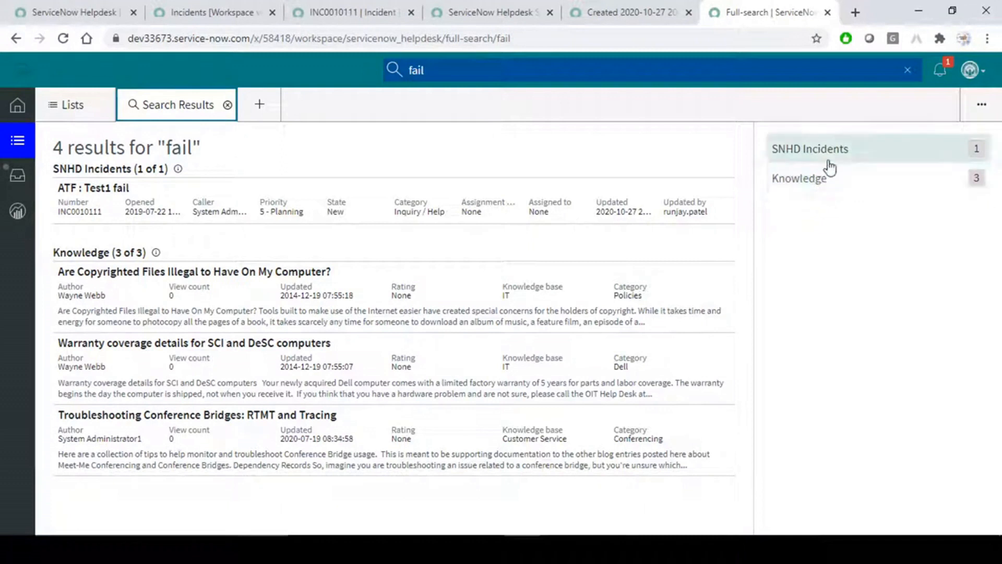
Review the SNHD Incidents and Knowledge result groups, then clear and collapse the search.
left_click_drag(431, 71, 368, 76)
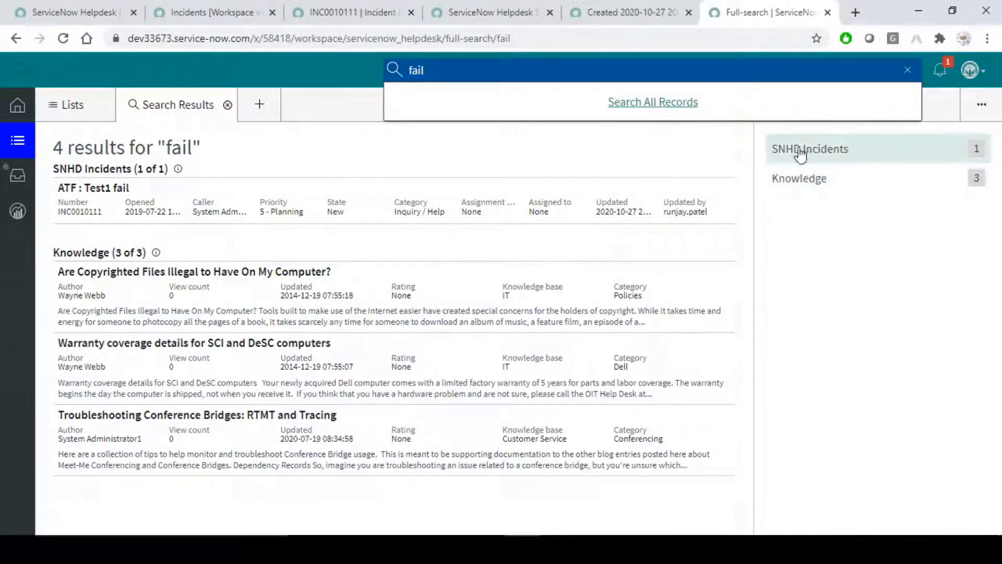
left_click(851, 247)
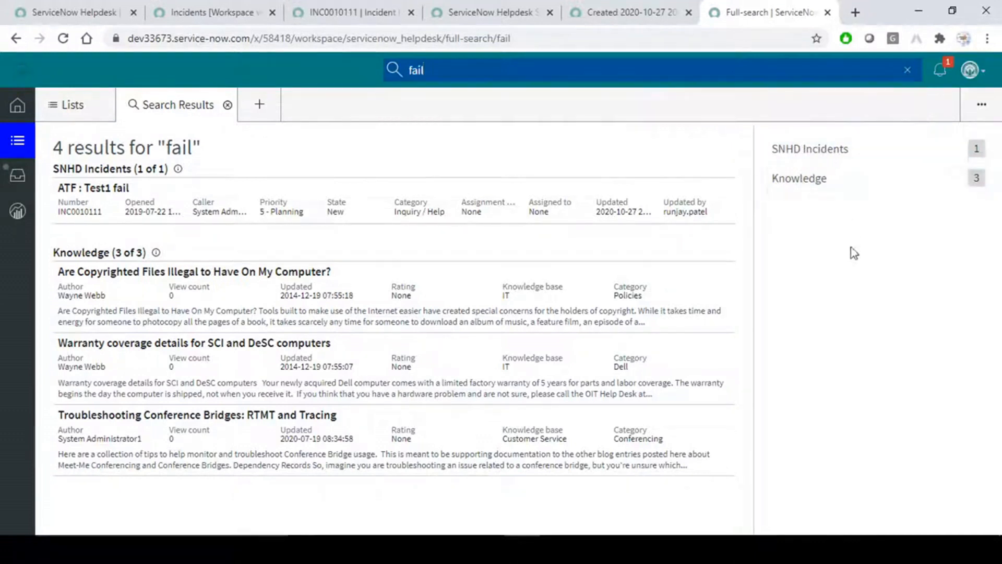
left_click(834, 152)
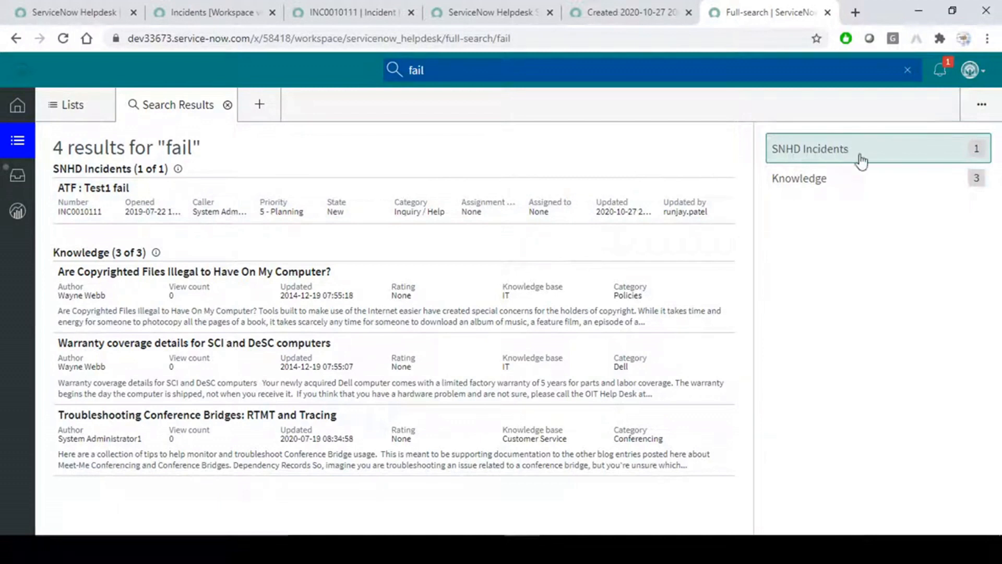
left_click(815, 180)
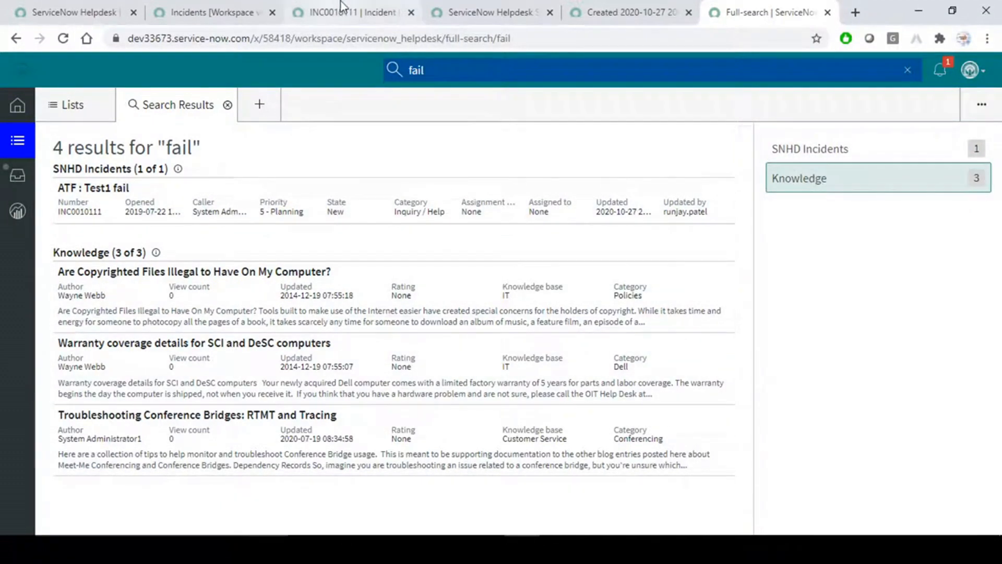
left_click(908, 70)
left_click(329, 71)
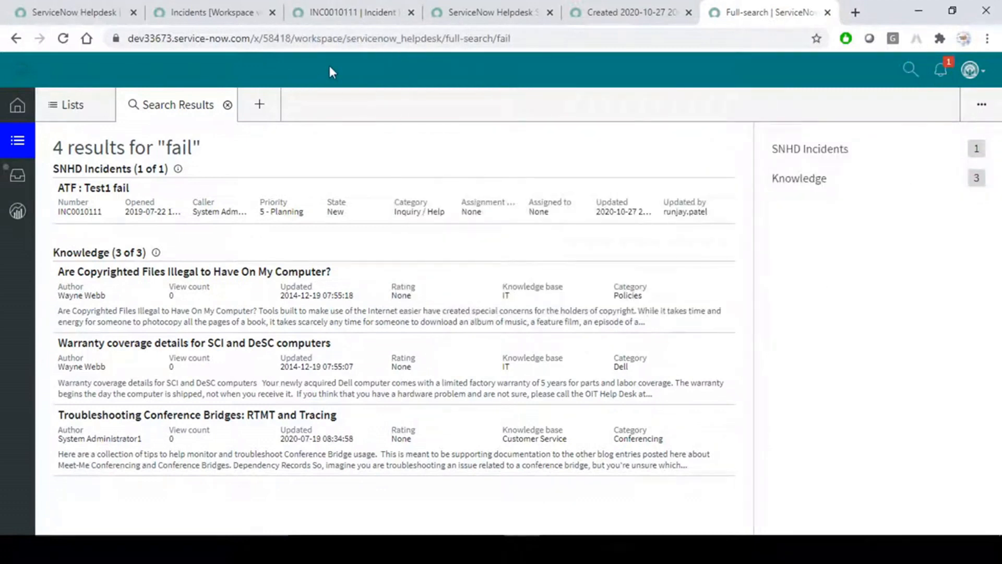
Consult the Global Search section of the Word notes, then return to ServiceNow.
key("alt+Tab")
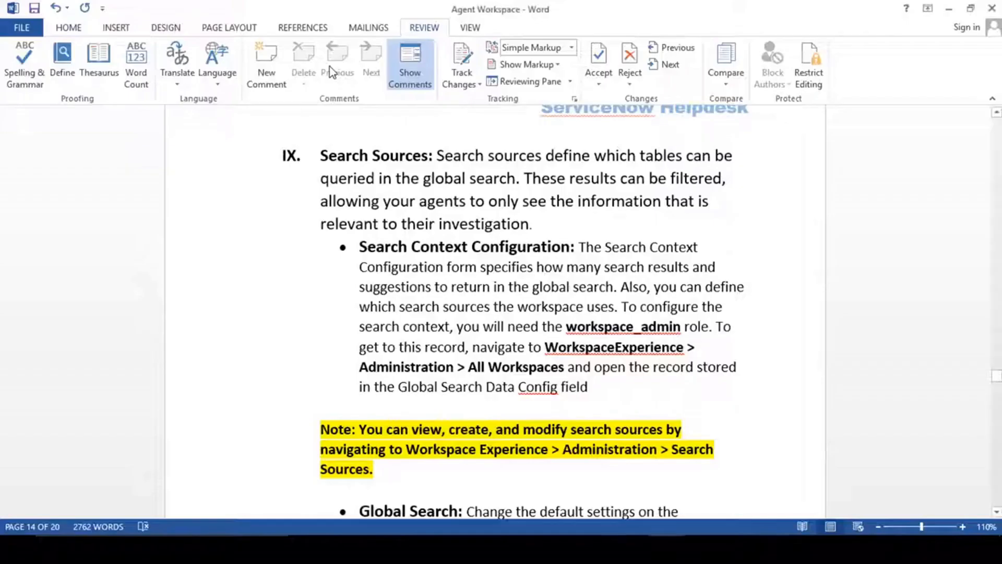
scroll(543, 334, "down", 3)
scroll(543, 335, "down", 3)
left_click_drag(360, 212, 468, 212)
left_click(491, 275)
key("alt+Tab")
Close the INC0010111 incident tab and the search context configuration tab.
left_click(233, 3)
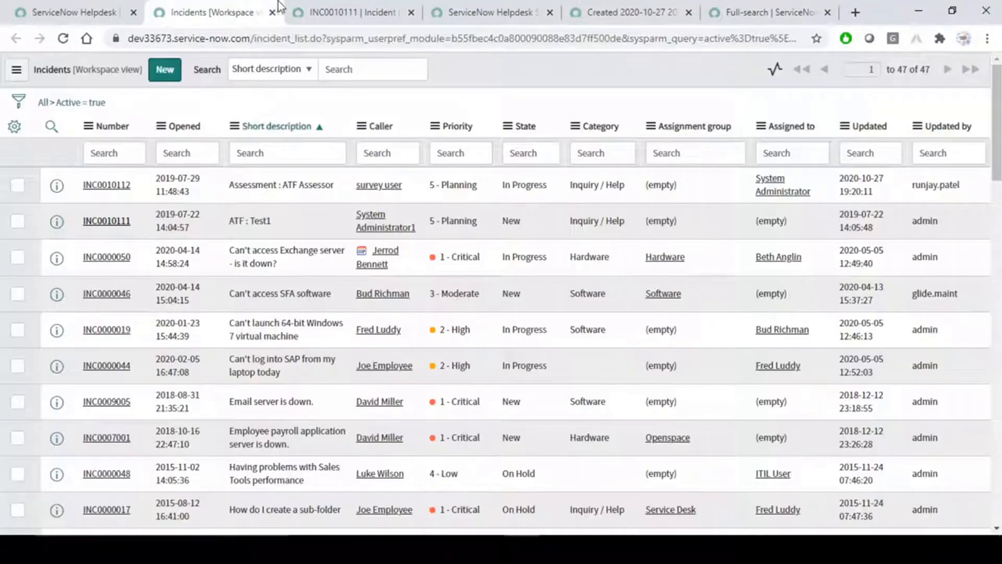
left_click(399, 11)
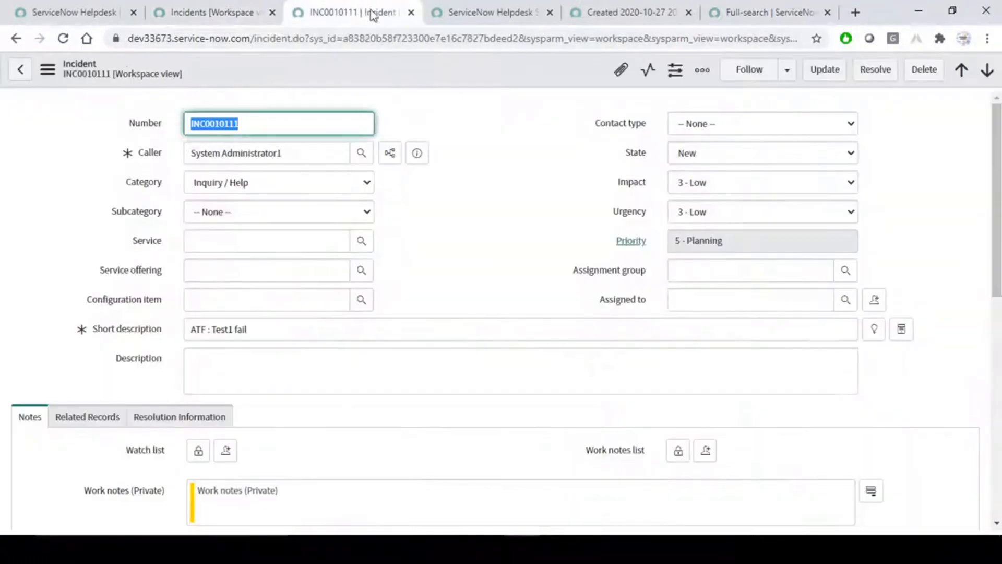
left_click(409, 12)
left_click(411, 13)
Close the search source and incidents list tabs, returning to the ServiceNow Helpdesk workspace record.
left_click(412, 12)
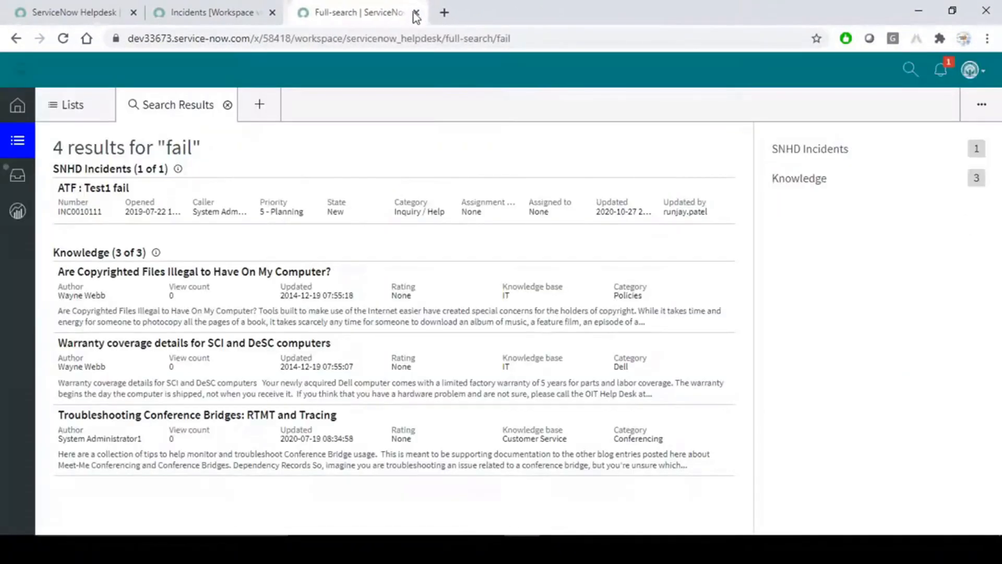
left_click(266, 13)
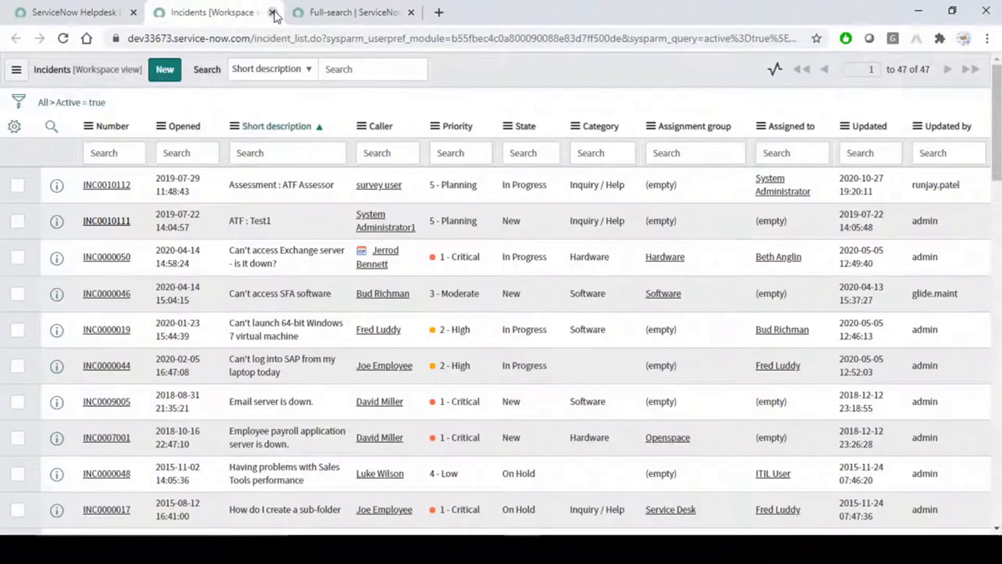
left_click(271, 13)
left_click(99, 13)
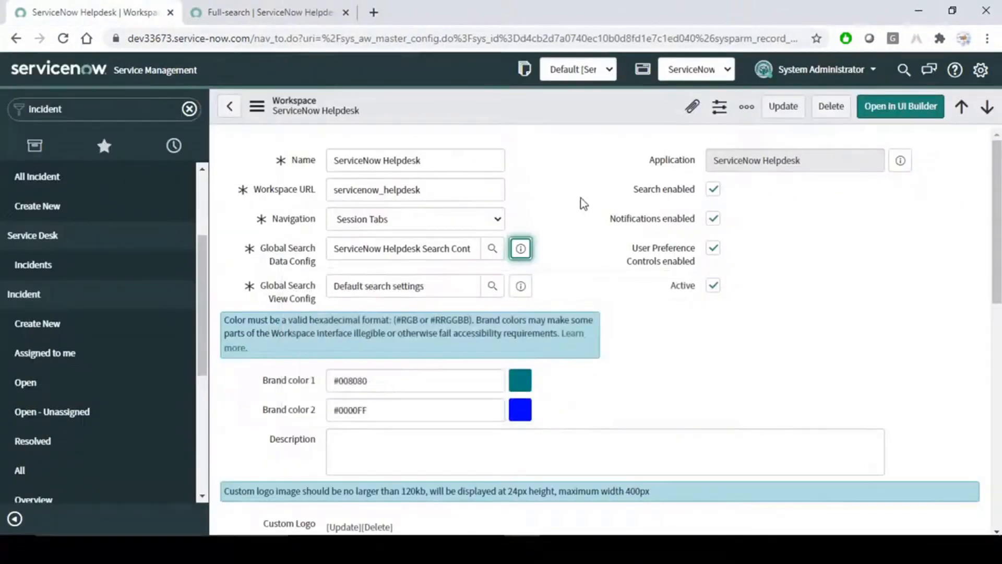
Preview the Default search settings record linked in the Global Search View Config field.
left_click_drag(409, 109, 289, 102)
left_click(620, 223)
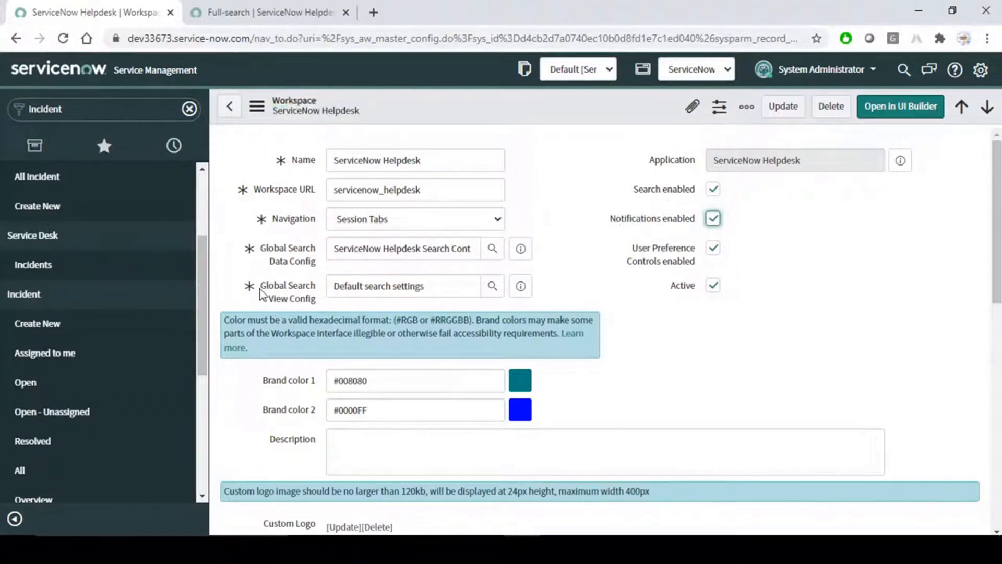
left_click_drag(260, 289, 302, 308)
left_click(607, 286)
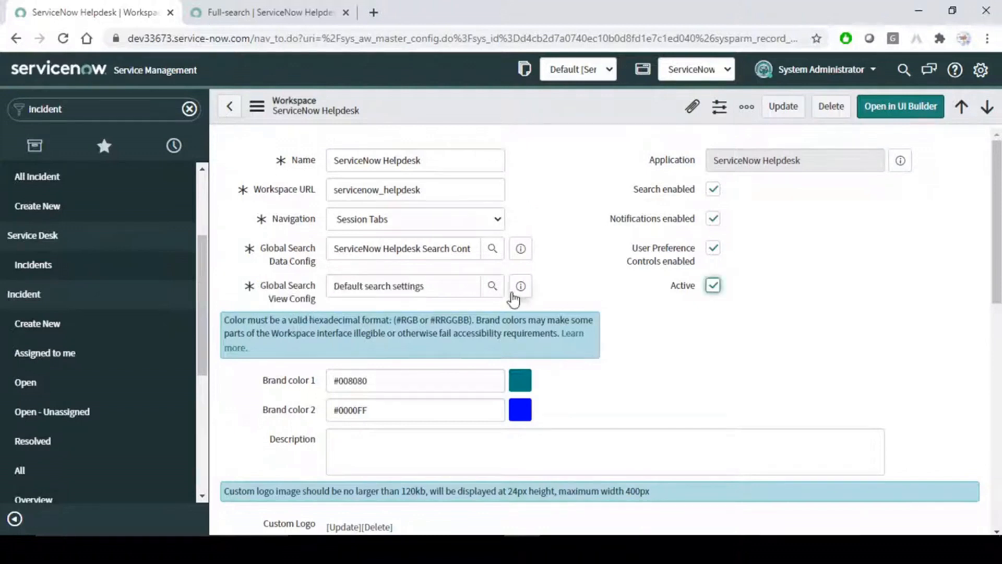
left_click(521, 286)
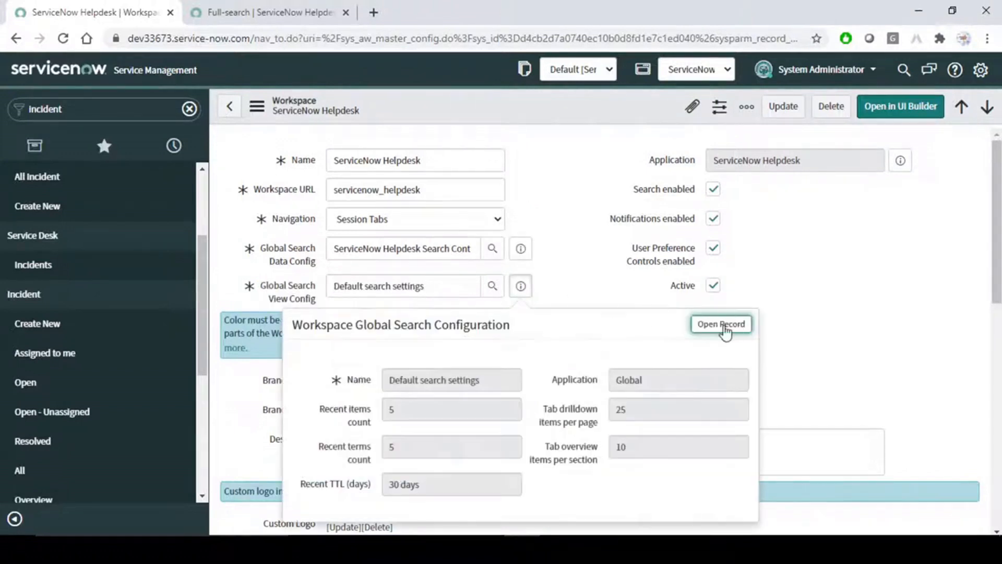
Open the full Default search settings record in a new tab and make it editable in Global.
left_click(723, 325)
left_click(277, 2)
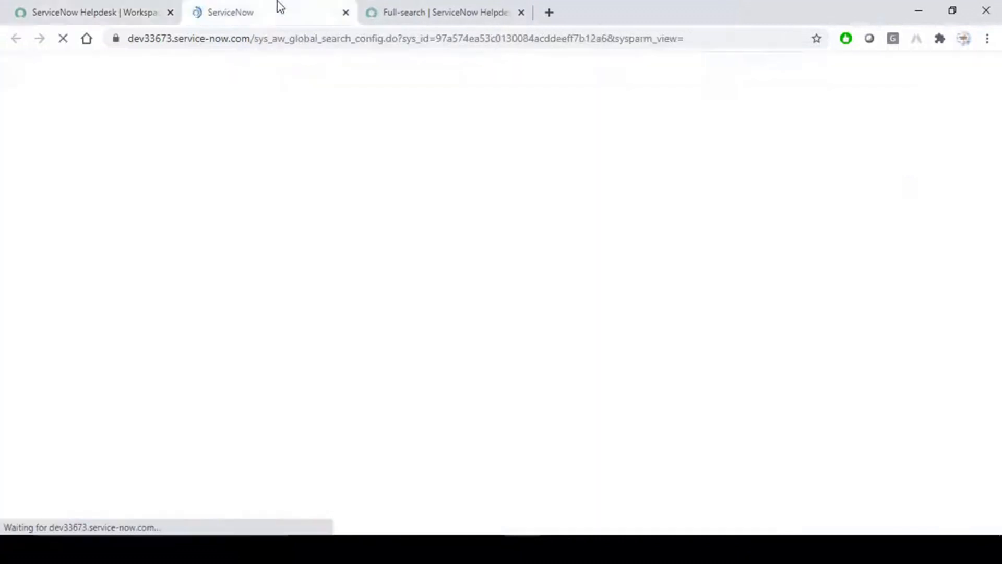
double_click(191, 180)
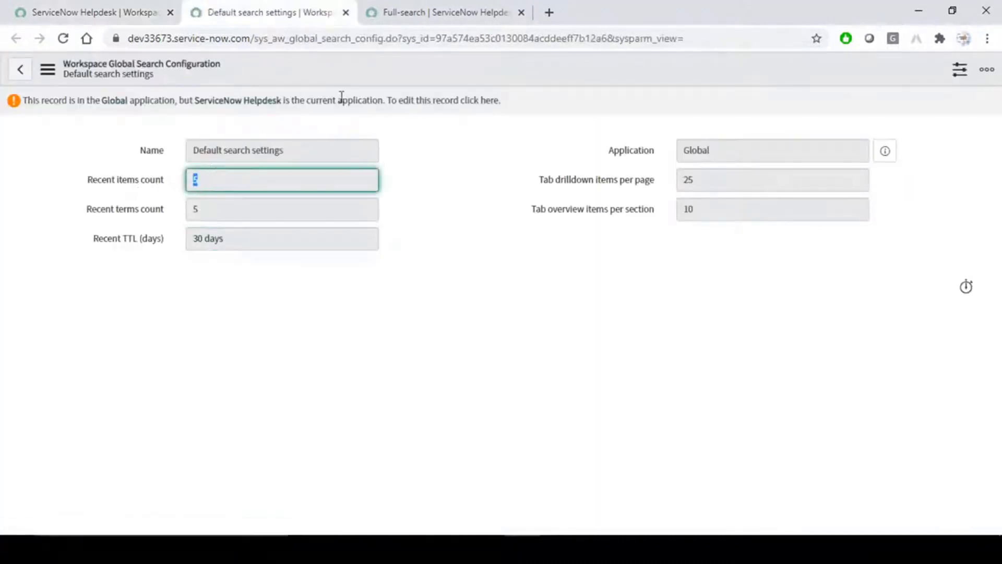
left_click(491, 103)
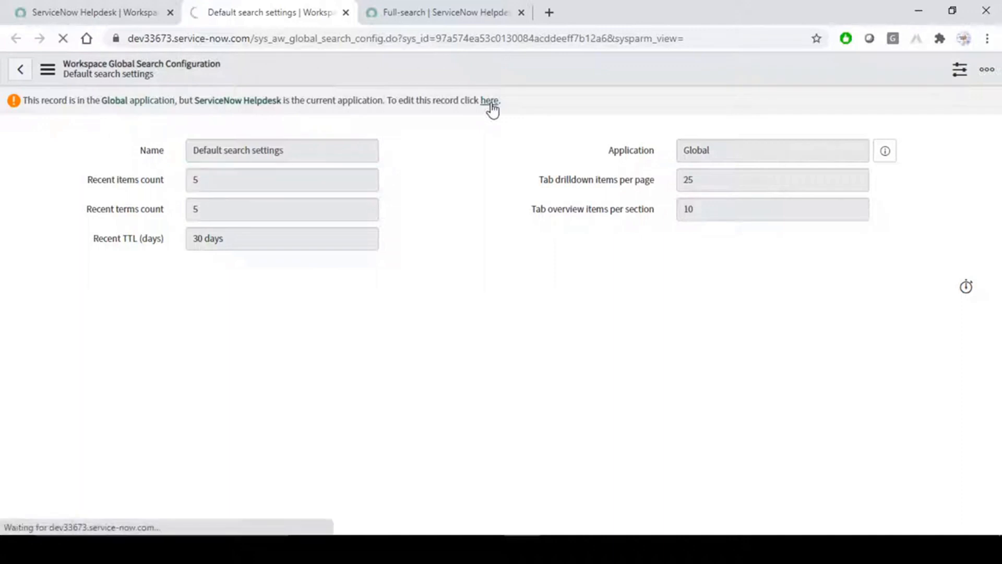
Set Recent TTL (days) to 90 on the Default search settings form.
double_click(358, 178)
double_click(371, 209)
left_click(382, 261)
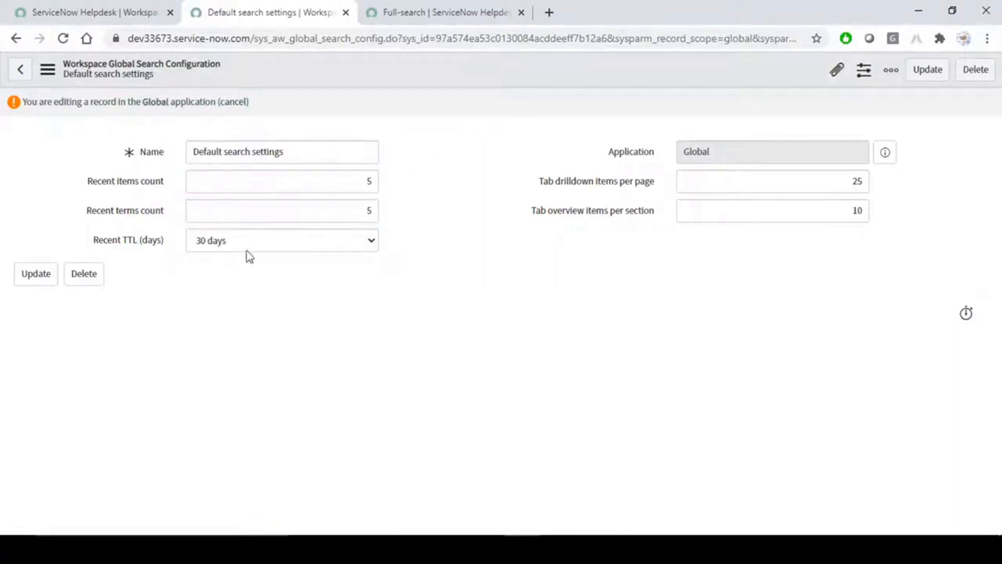
left_click(371, 241)
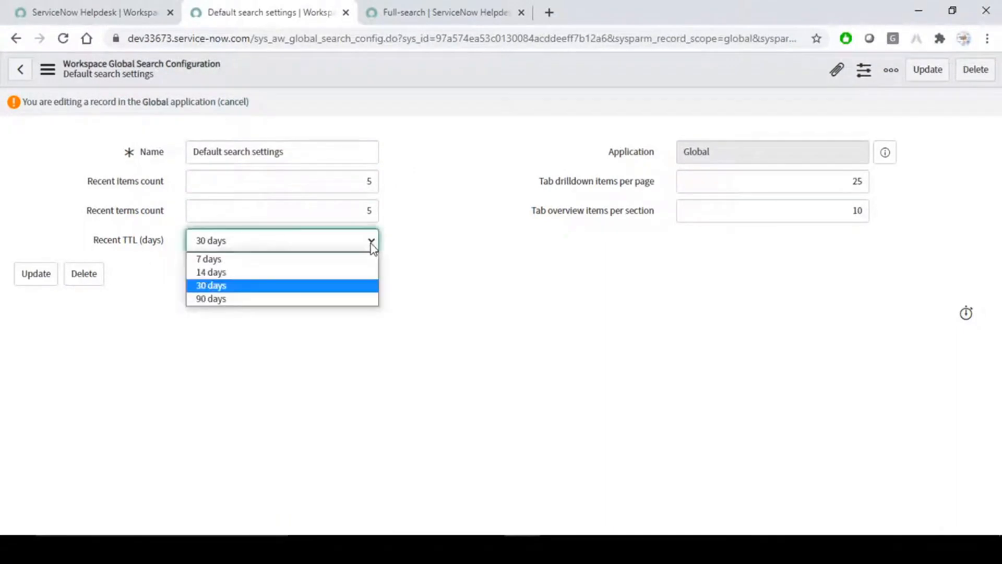
left_click(249, 301)
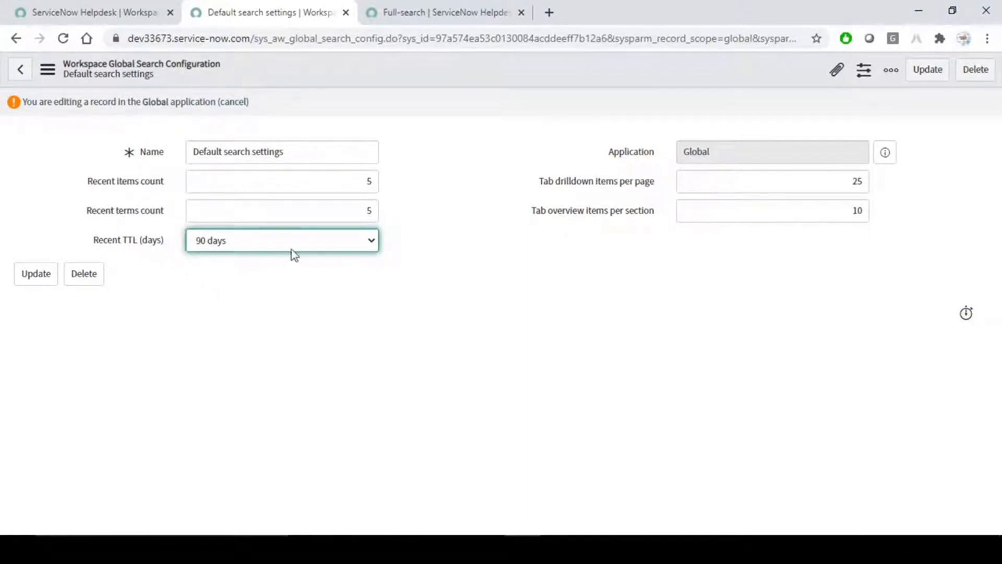
double_click(854, 212)
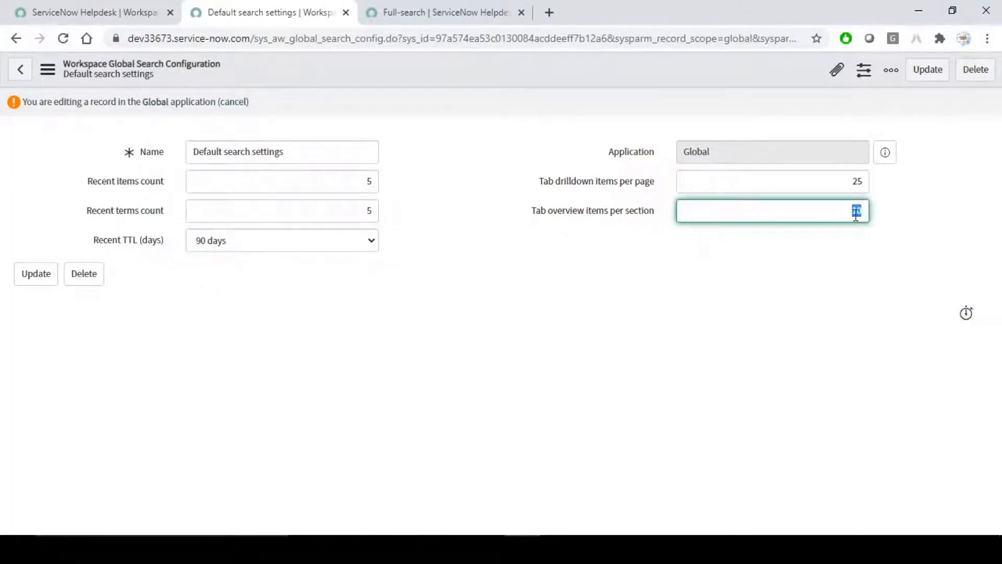
left_click(854, 181)
left_click(949, 222)
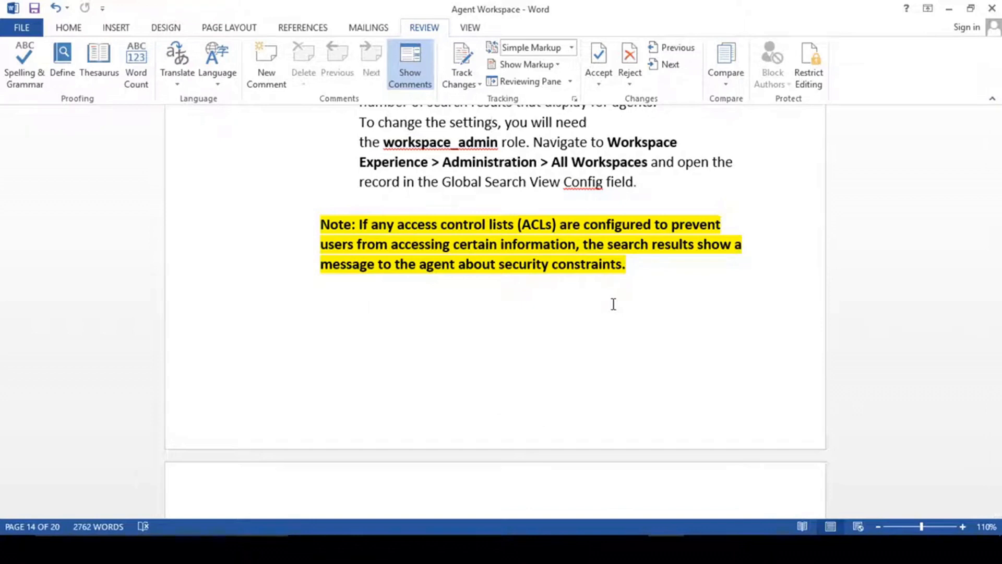
Scroll through the Agent Workspace notes in Word.
scroll(613, 305, "down", 8)
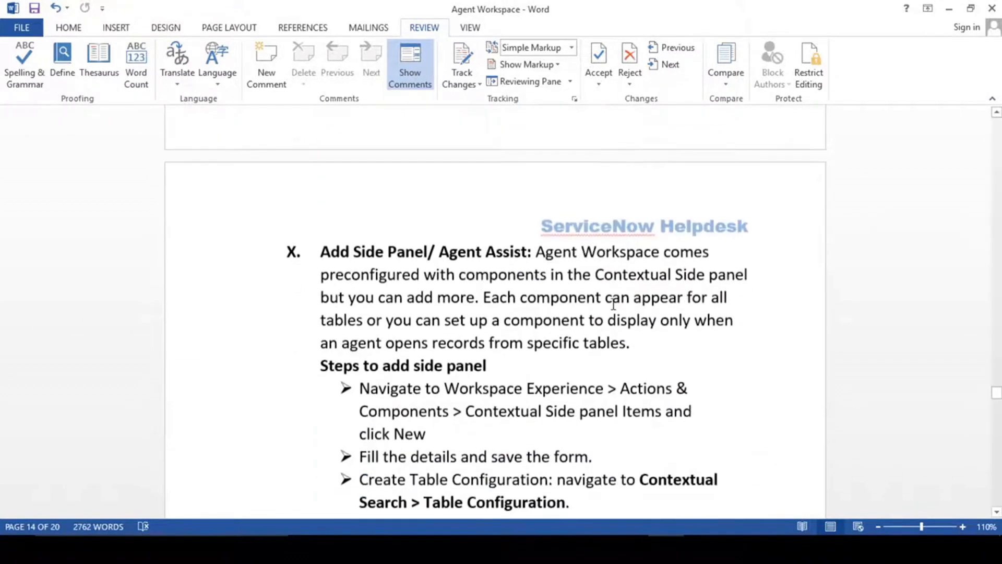
scroll(614, 304, "up", 3)
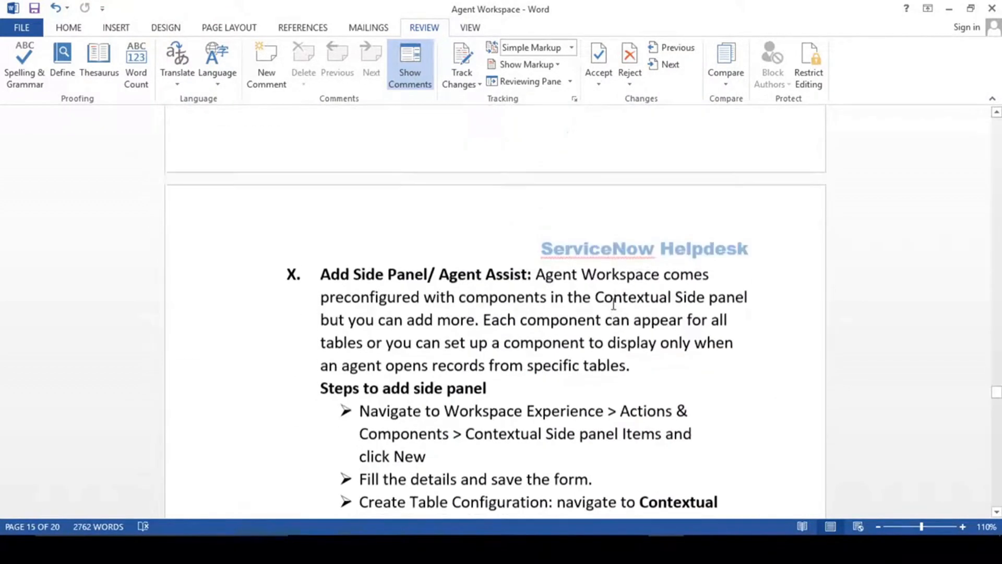
scroll(614, 304, "down", 2)
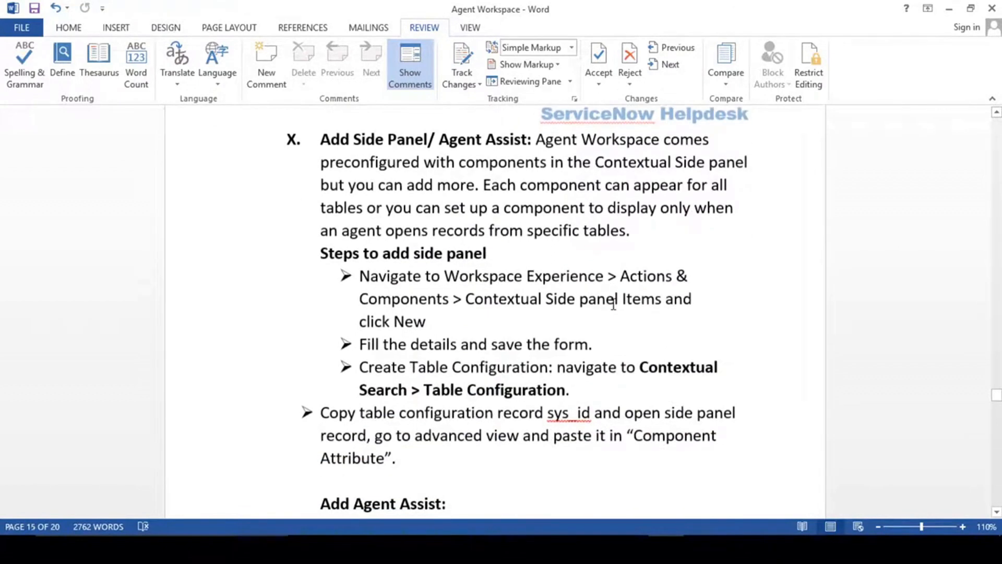
scroll(613, 304, "up", 2)
scroll(493, 289, "down", 5)
scroll(494, 289, "down", 2)
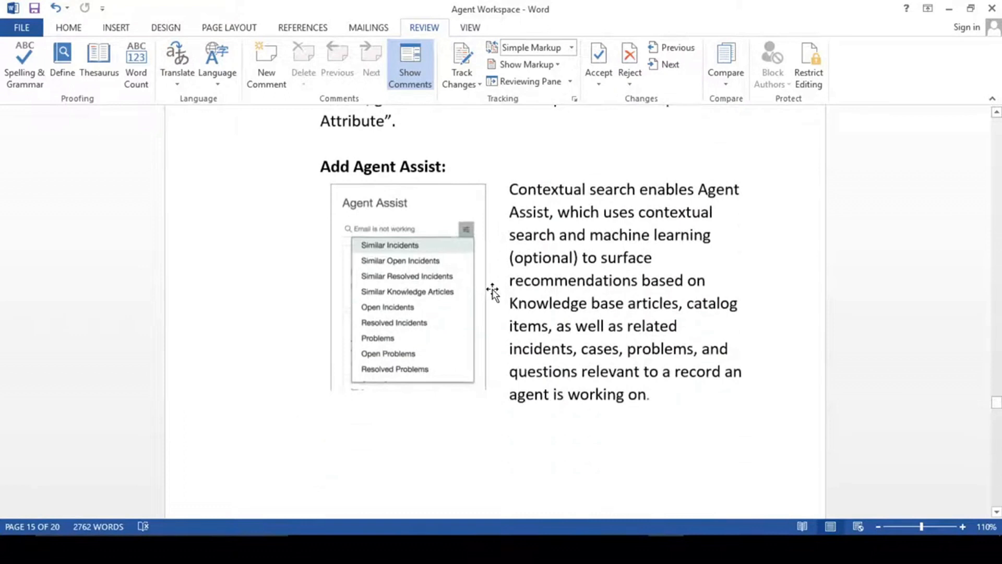
scroll(493, 290, "down", 4)
scroll(493, 290, "down", 9)
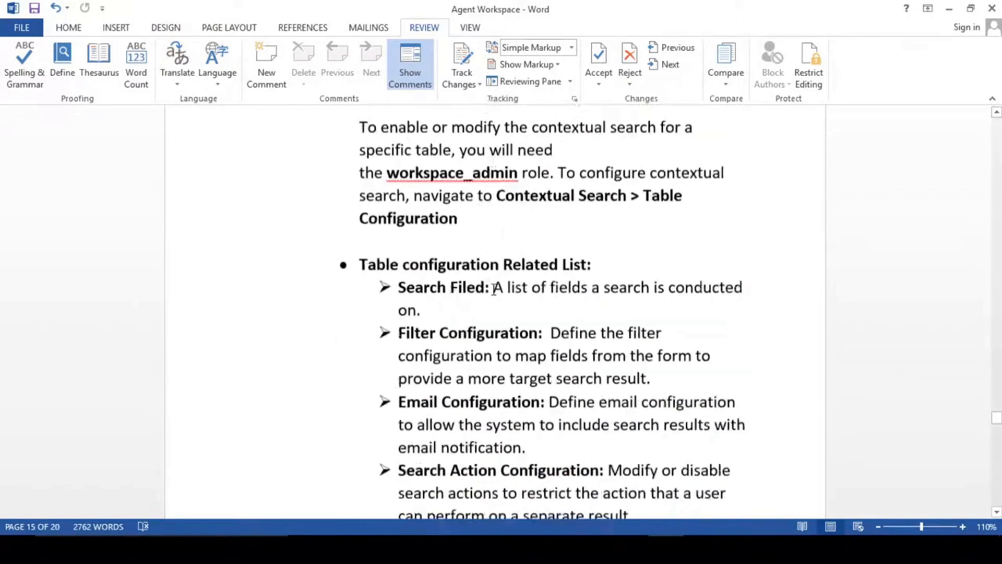
scroll(493, 290, "down", 2)
scroll(493, 291, "up", 12)
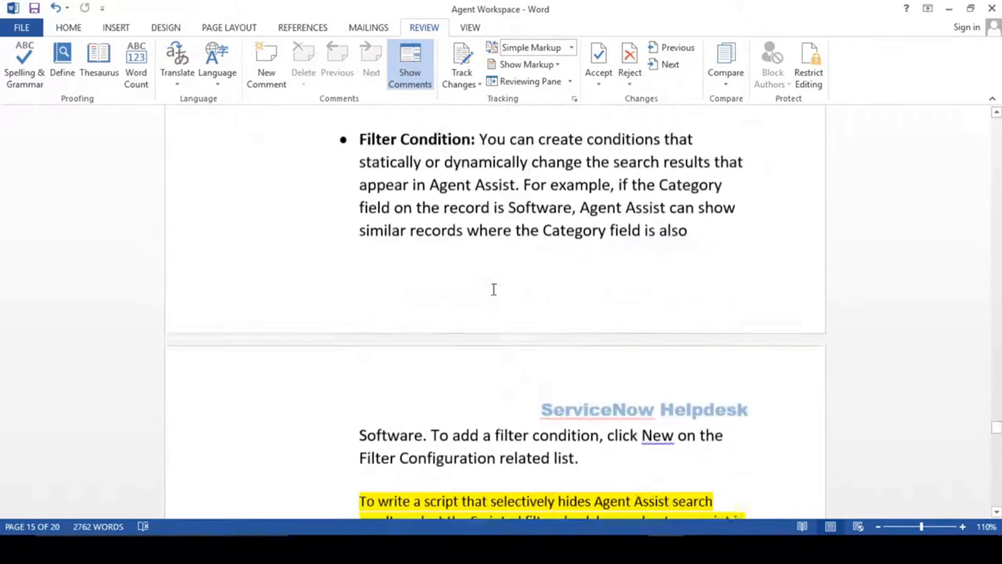
scroll(493, 291, "up", 10)
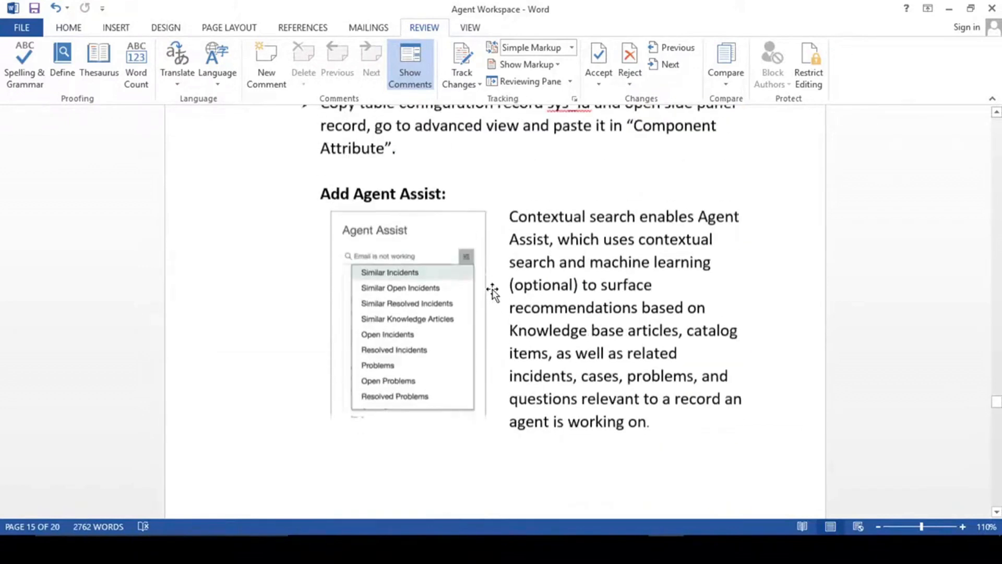
Highlight the Add Side Panel/ Agent Assist heading, then go back to the browser.
left_click_drag(319, 351, 475, 354)
scroll(475, 351, "up", 8)
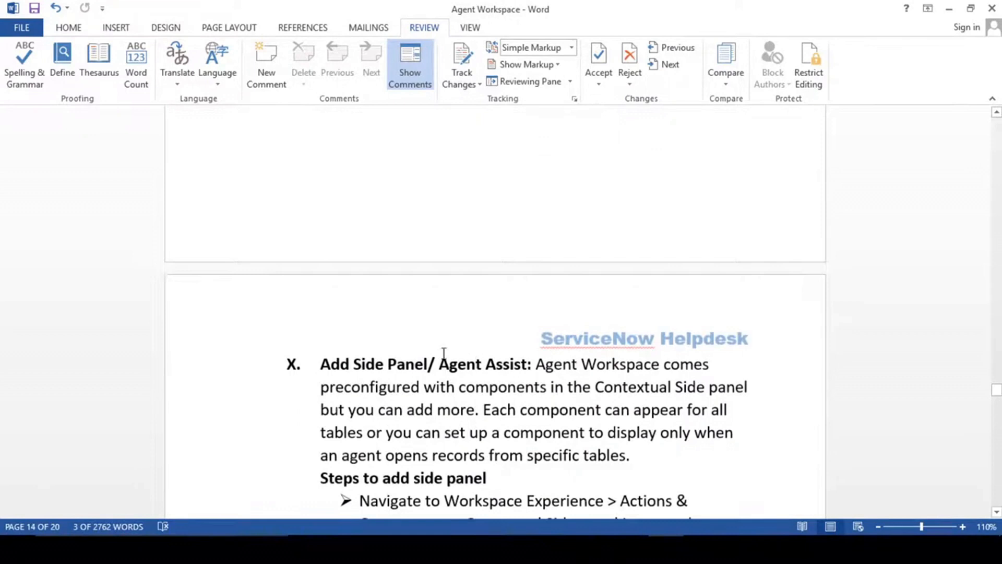
left_click_drag(321, 361, 500, 374)
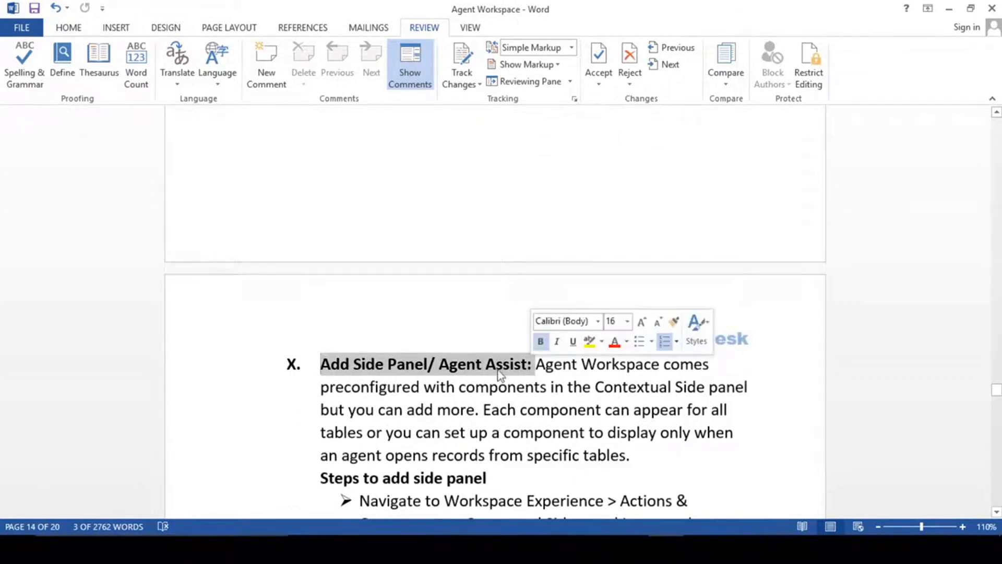
left_click(466, 365)
key("alt+Tab")
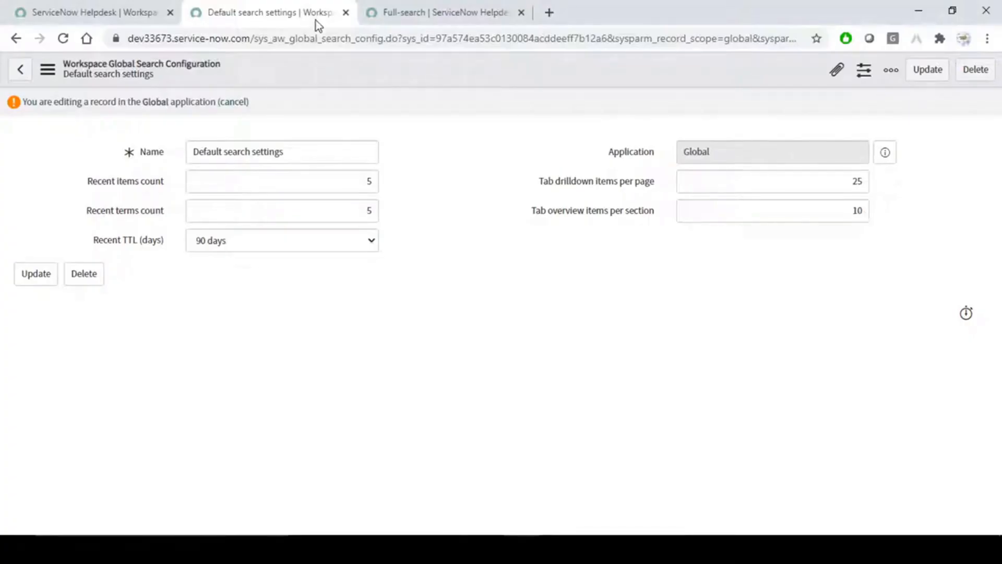
Close Default search settings without saving and close the workspace search results.
left_click(346, 12)
key("Return")
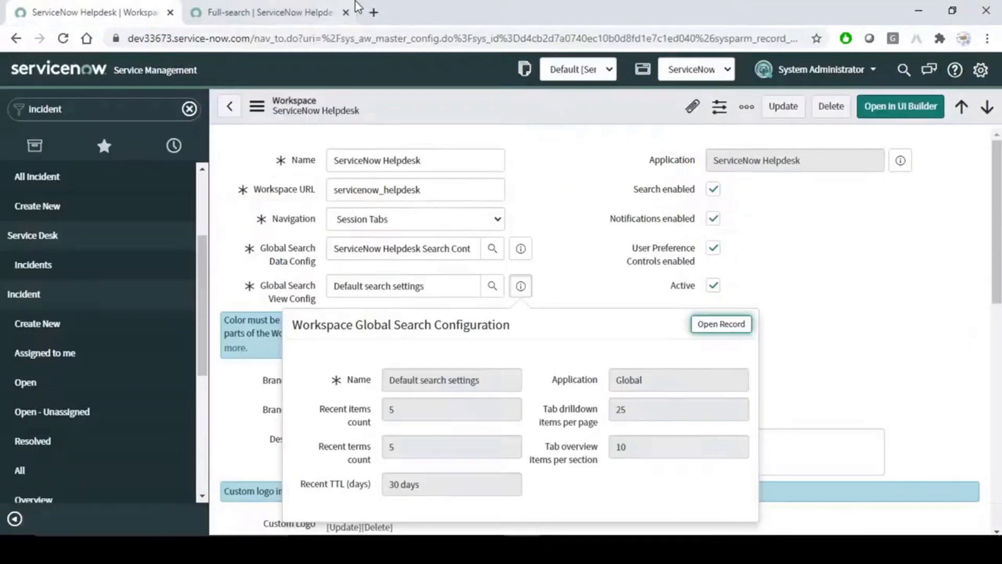
left_click(282, 12)
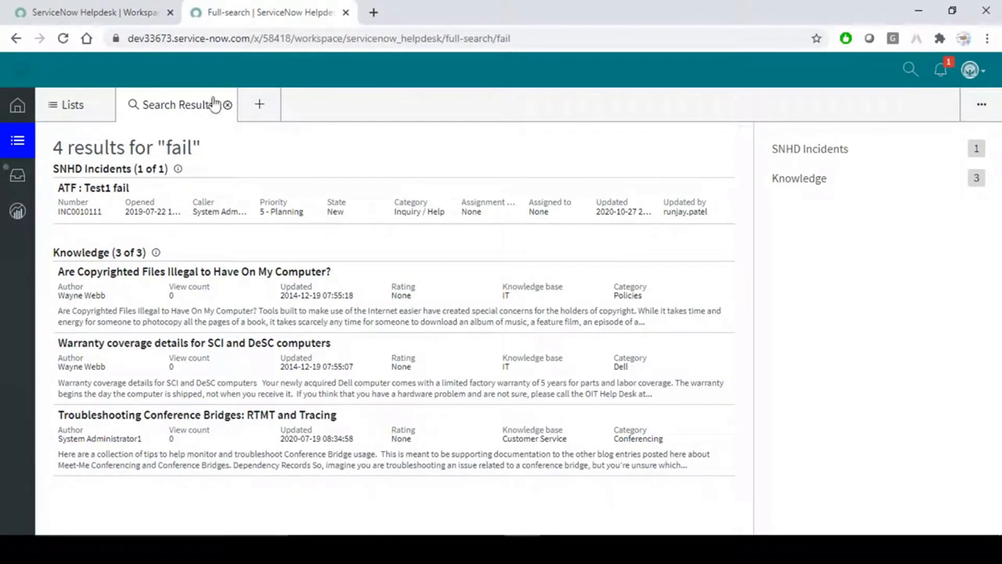
left_click(227, 104)
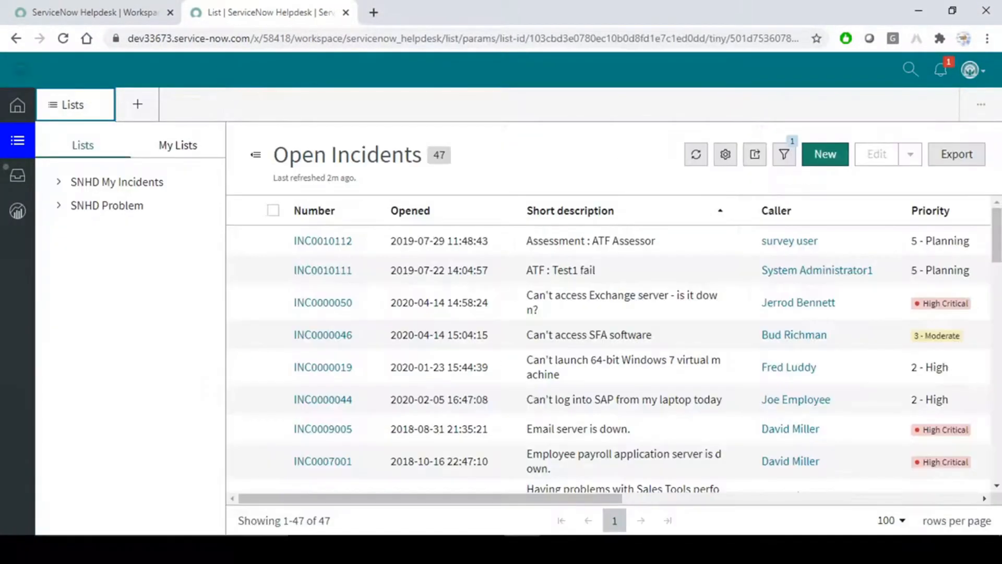
Open INC0010112, collapse its header, and toggle between Attachments and Templates side panels.
left_click(339, 241)
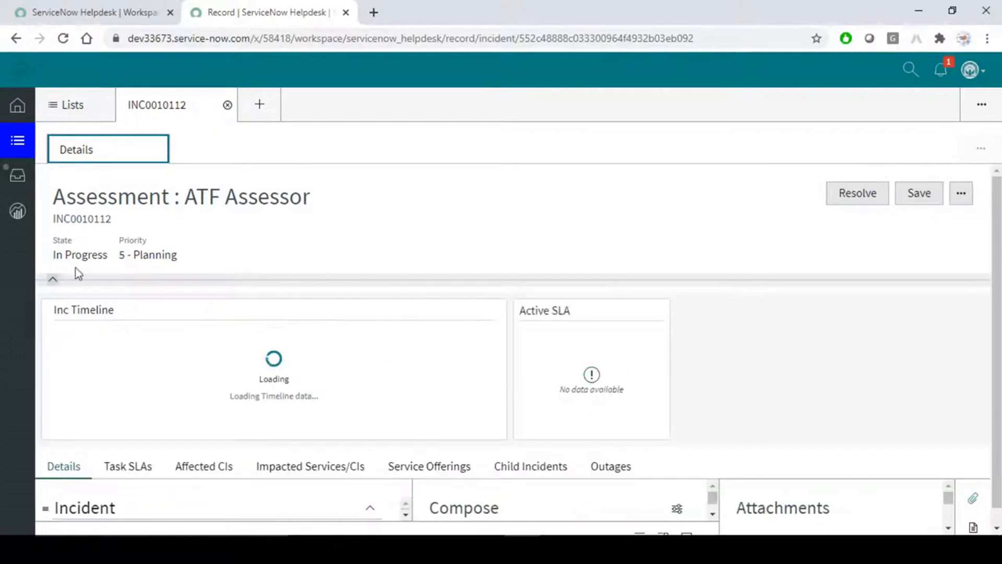
left_click(52, 279)
left_click(974, 353)
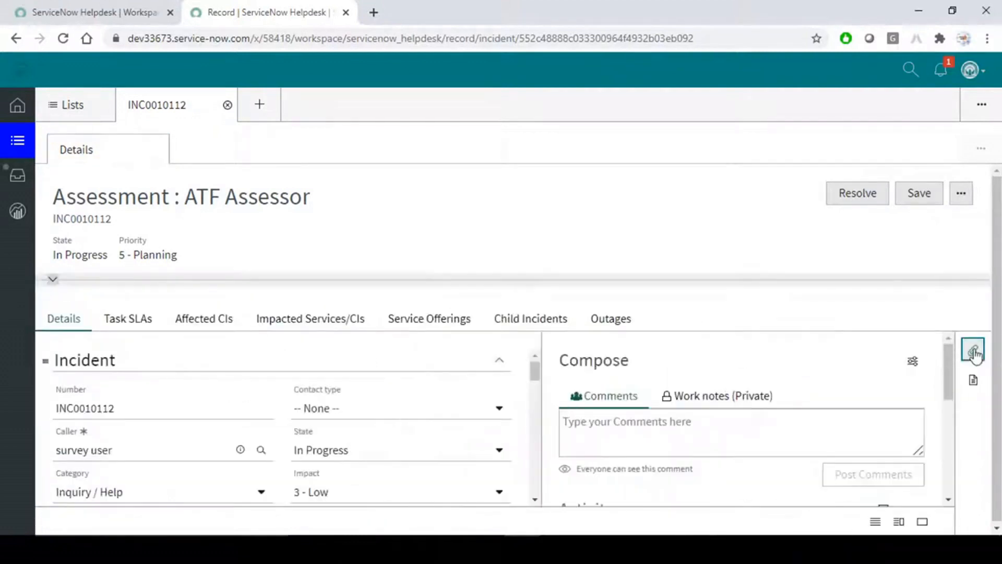
left_click(974, 352)
left_click(972, 381)
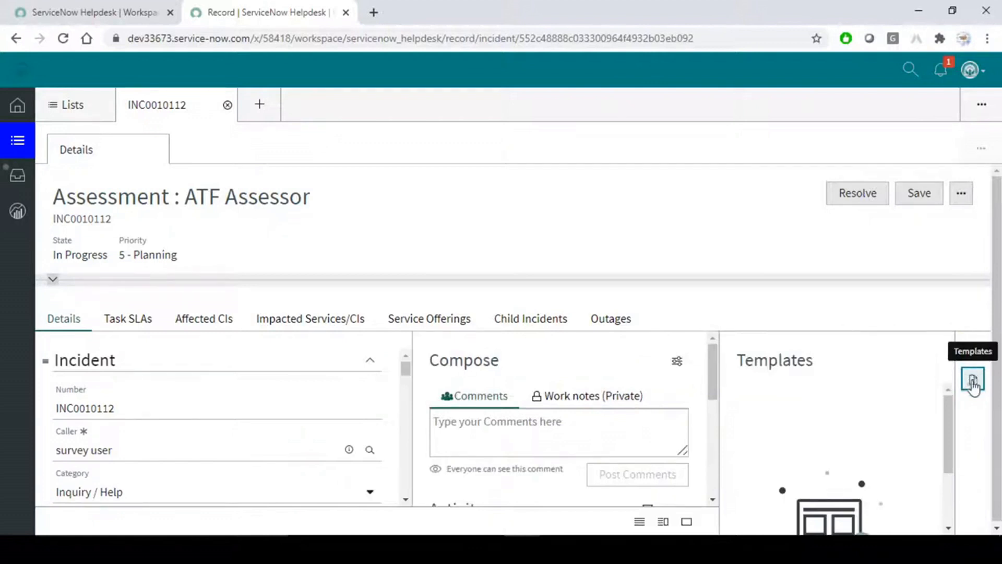
left_click(974, 354)
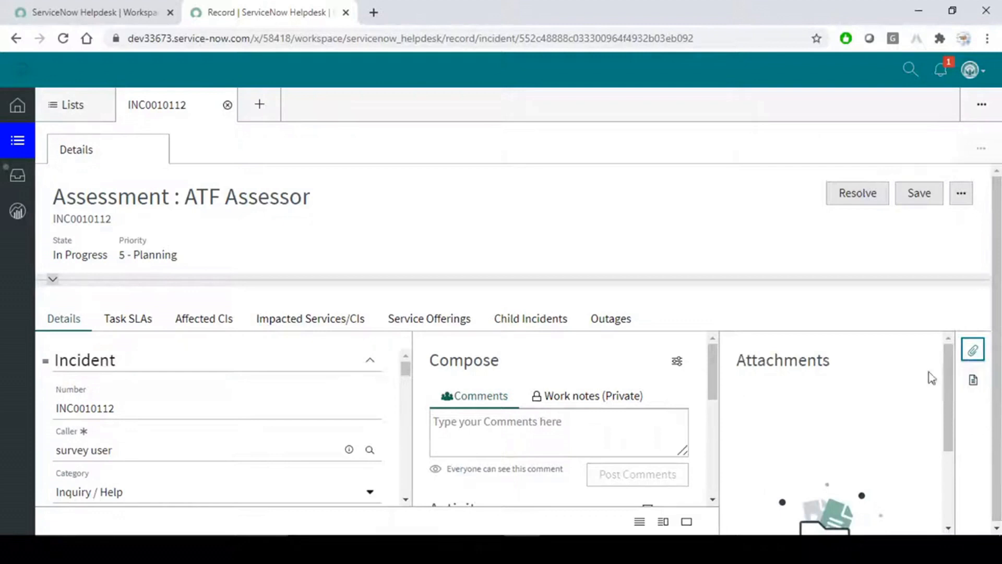
left_click(723, 234)
key("alt+Tab")
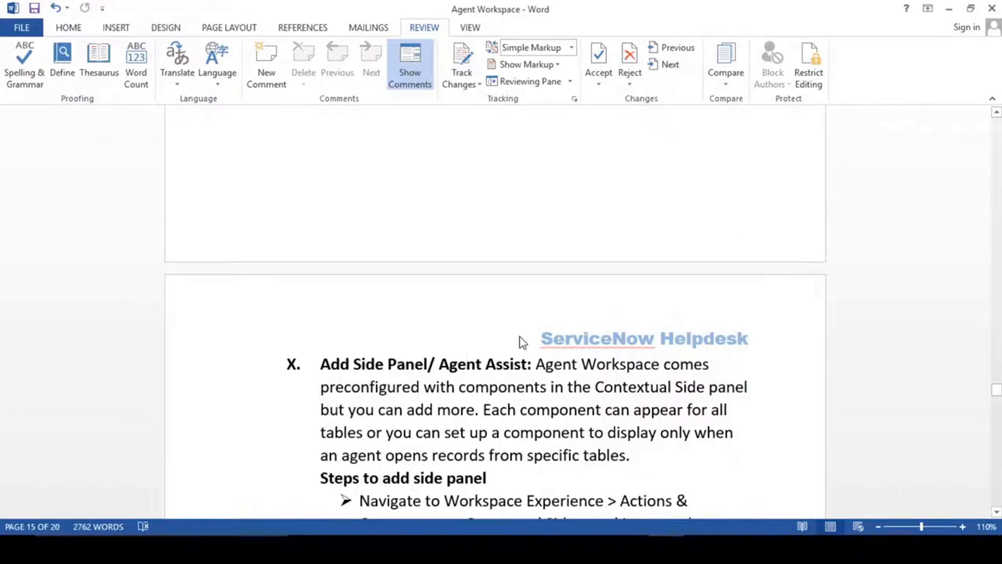
Copy 'Contextual Side panel' from the Word setup steps and return to Chrome.
scroll(522, 343, "down", 3)
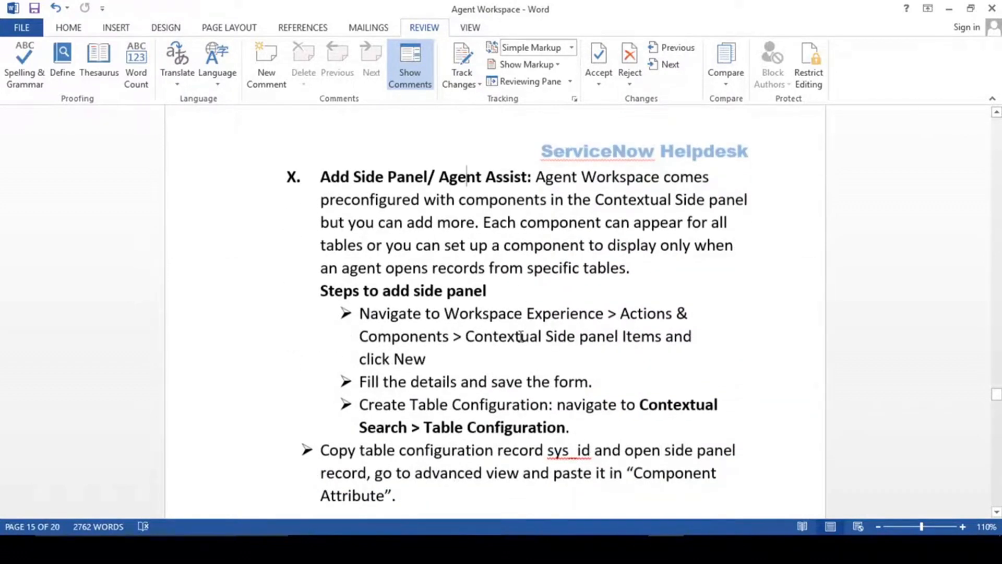
left_click_drag(322, 177, 479, 180)
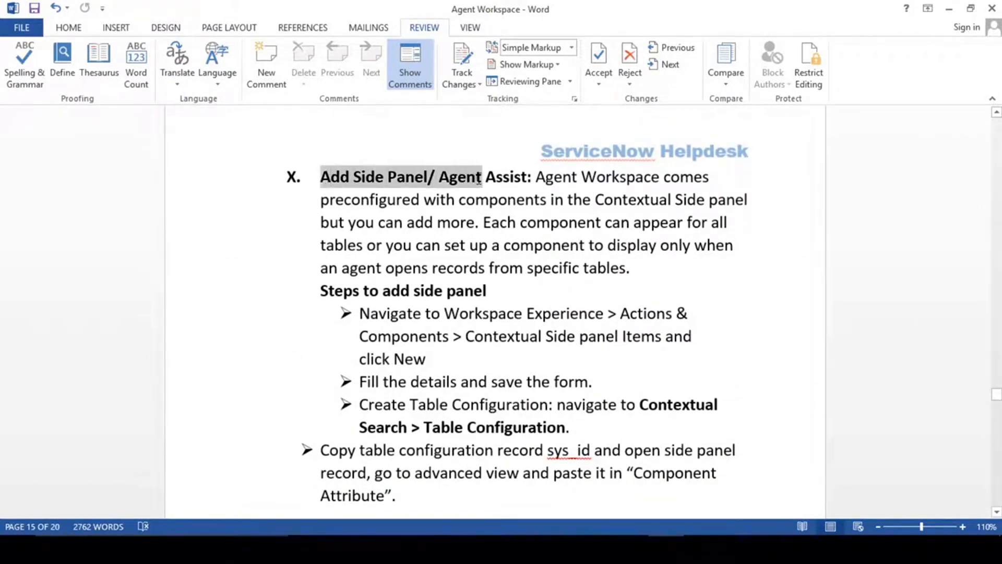
left_click(450, 178)
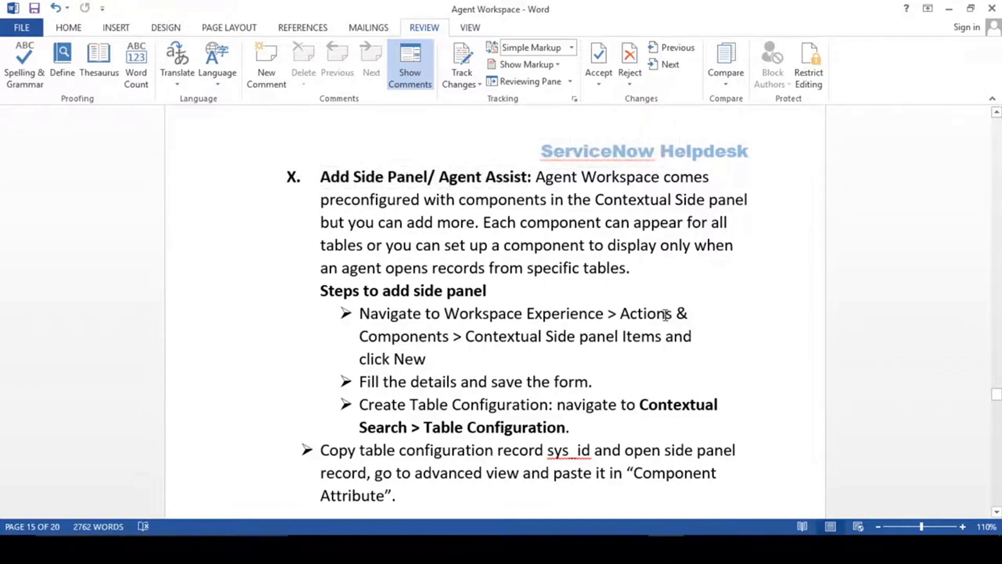
left_click_drag(465, 337, 610, 342)
key("ctrl+c")
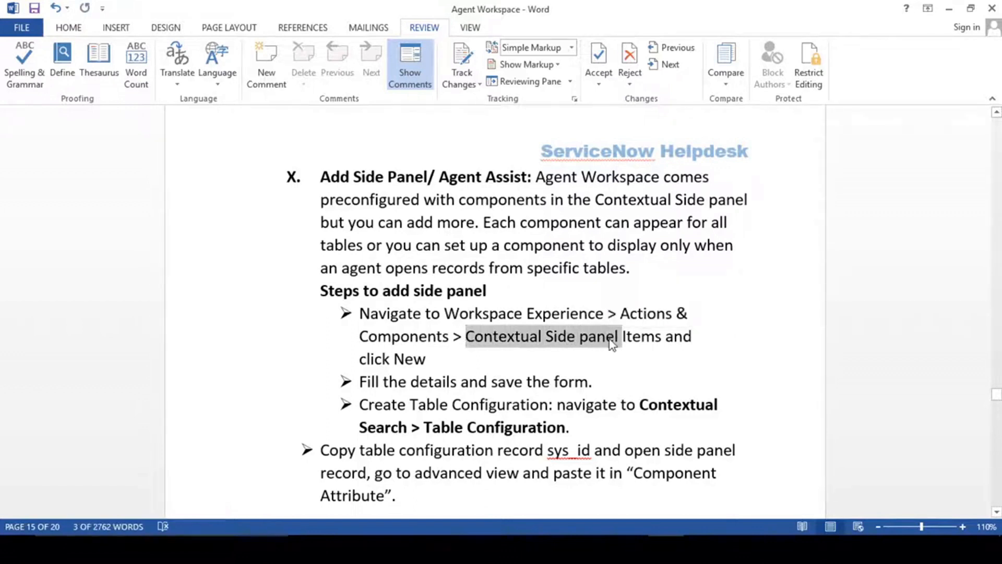
key("alt+Tab")
Open the Contextual Side Panel module via a 'side' navigator search and start a new assignment.
left_click(100, 14)
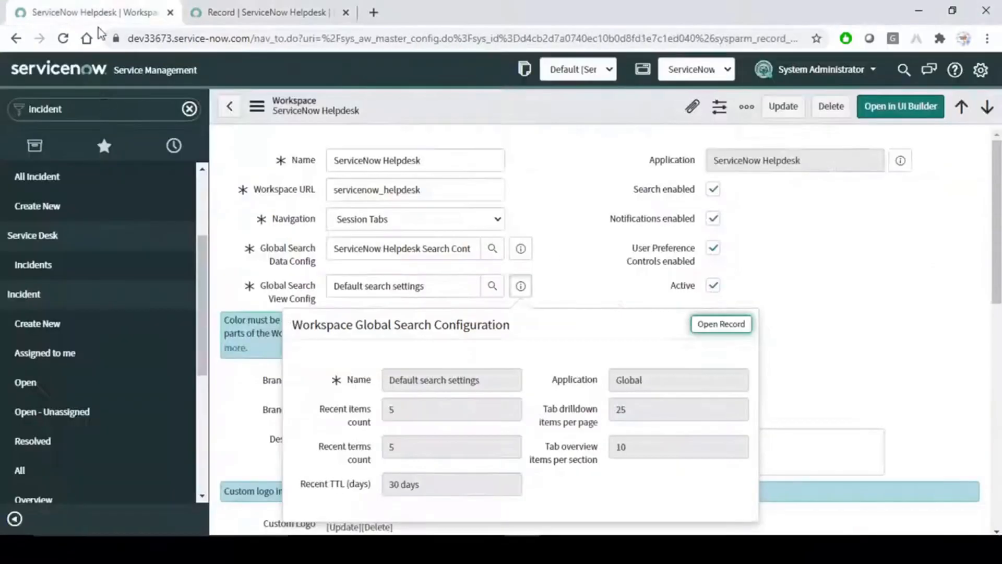
left_click(105, 109)
key("ctrl+v")
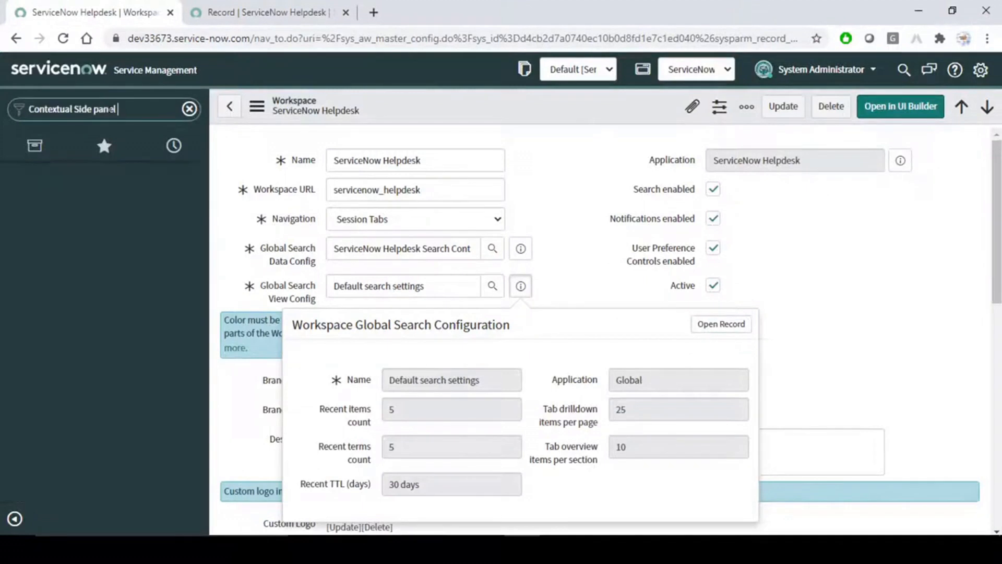
left_click_drag(132, 111, 3, 99)
type("side")
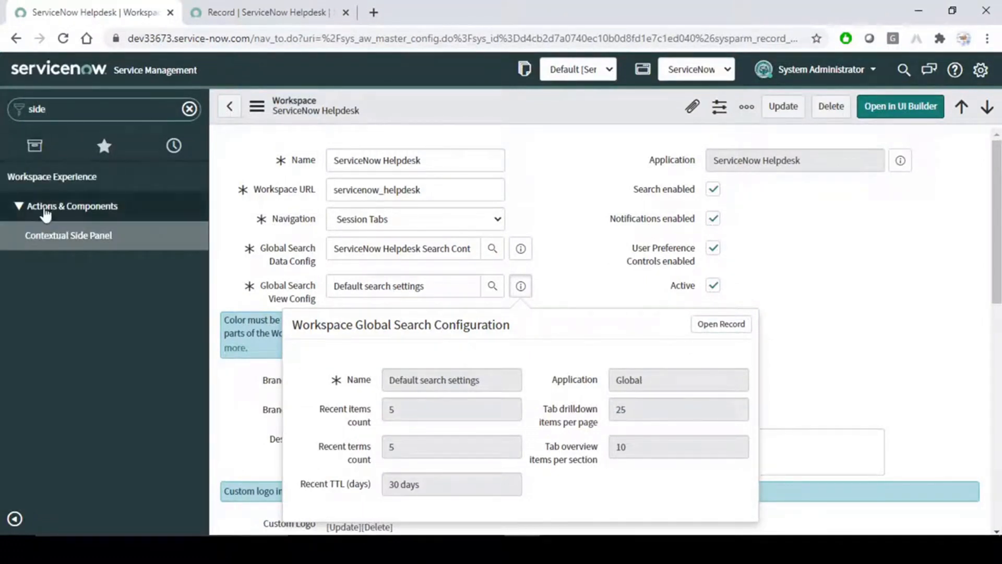
left_click(84, 238)
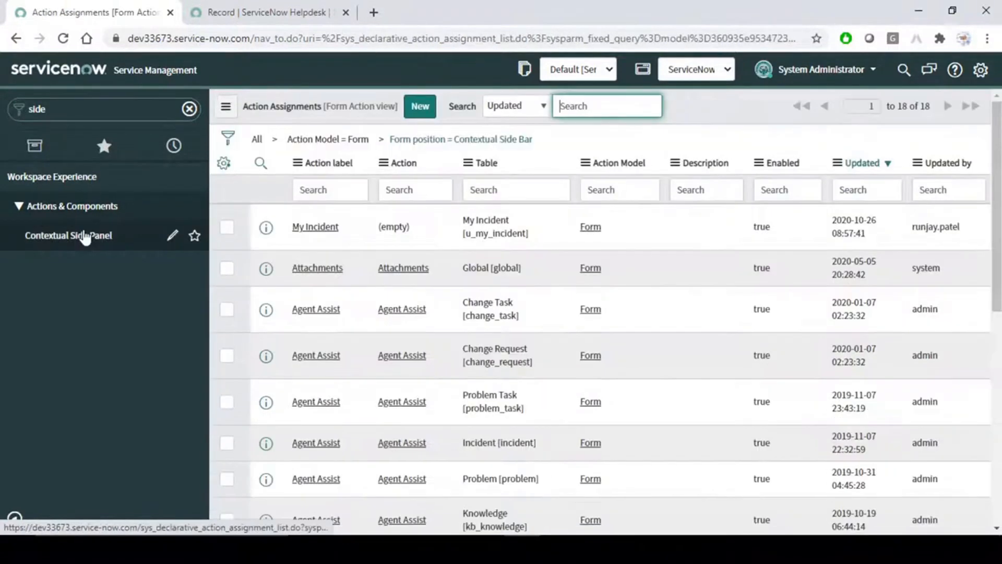
left_click(423, 104)
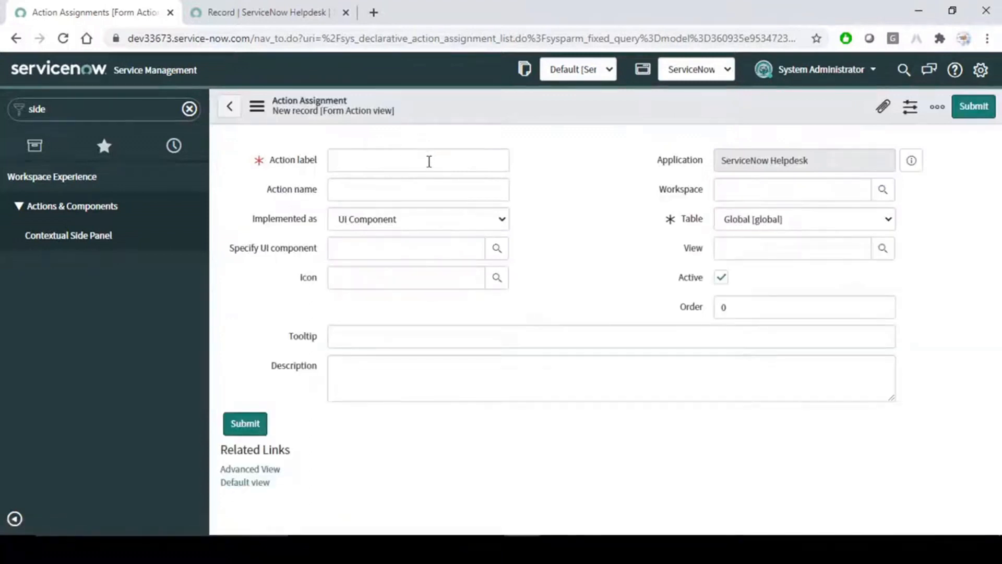
Enter Action label 'Agent Assist' and name 'snhd_agent_assis'.
left_click(430, 161)
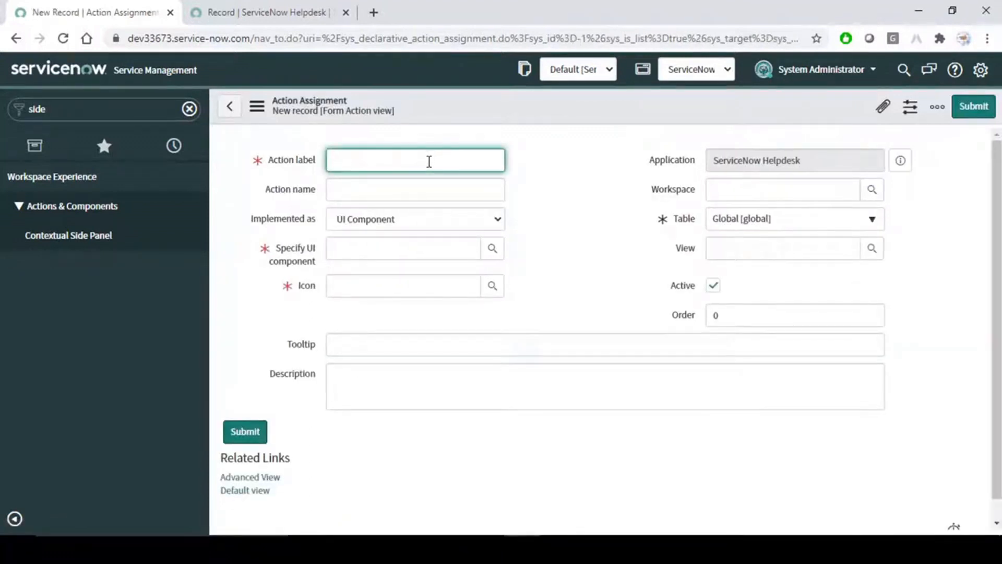
type("D")
key("BackSpace")
type("SNHD")
key("BackSpace")
key("BackSpace")
key("BackSpace")
type("Agent Assist")
left_click(460, 194)
type("sn")
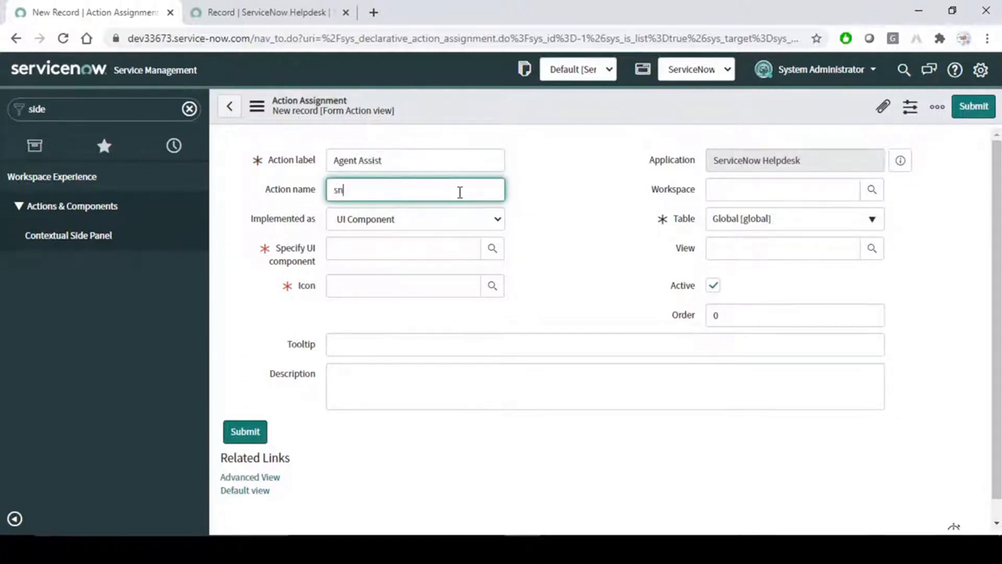
type("hd_agent_assist")
Keep implementation type UI Component and set the component to now-agent-assist.
left_click(489, 222)
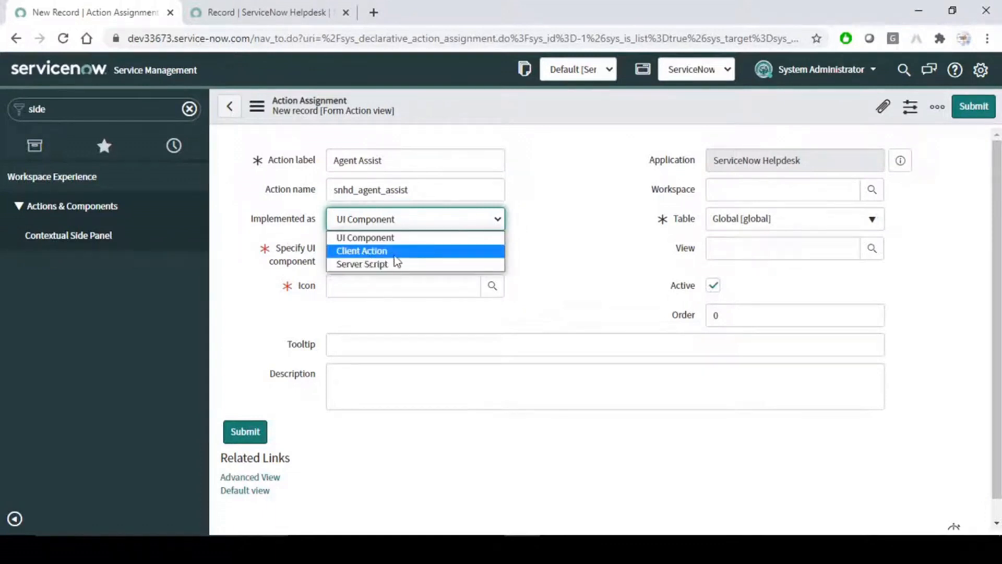
left_click(384, 265)
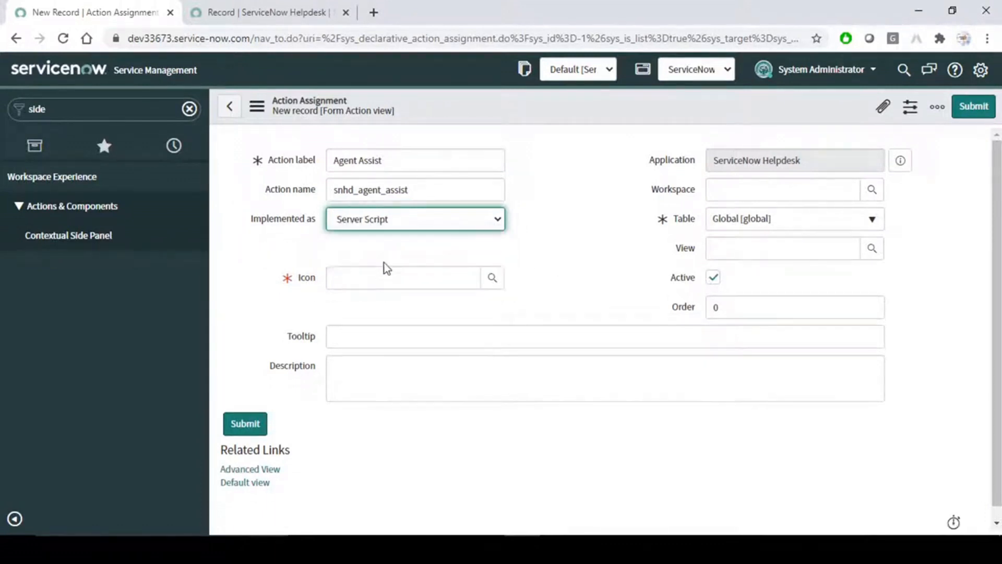
left_click(439, 217)
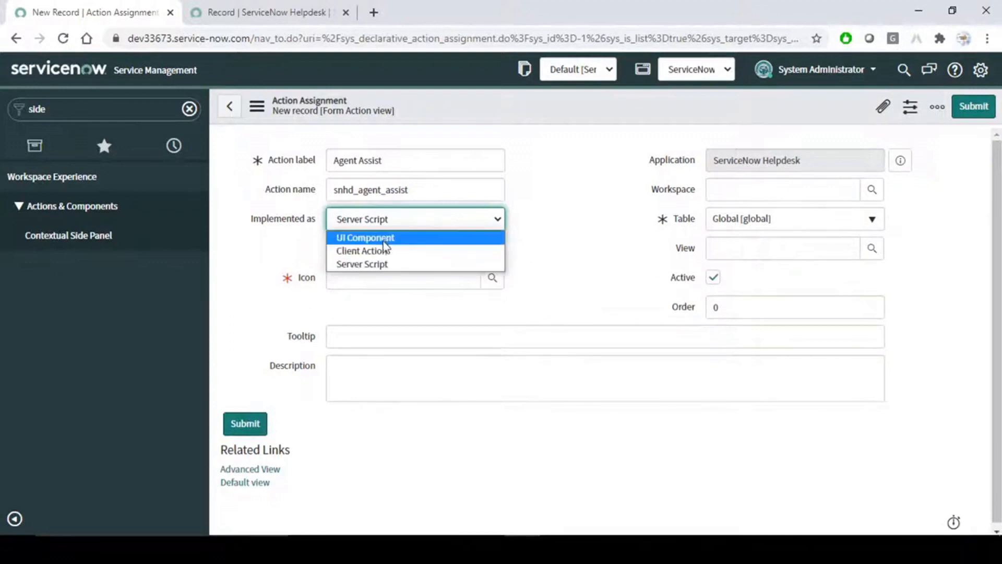
left_click(382, 248)
left_click(425, 230)
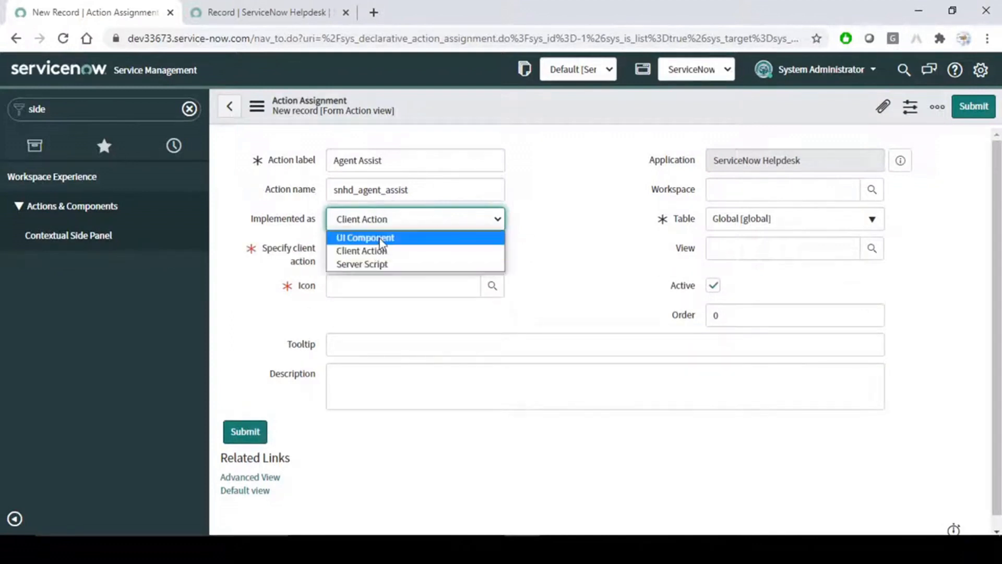
left_click(379, 236)
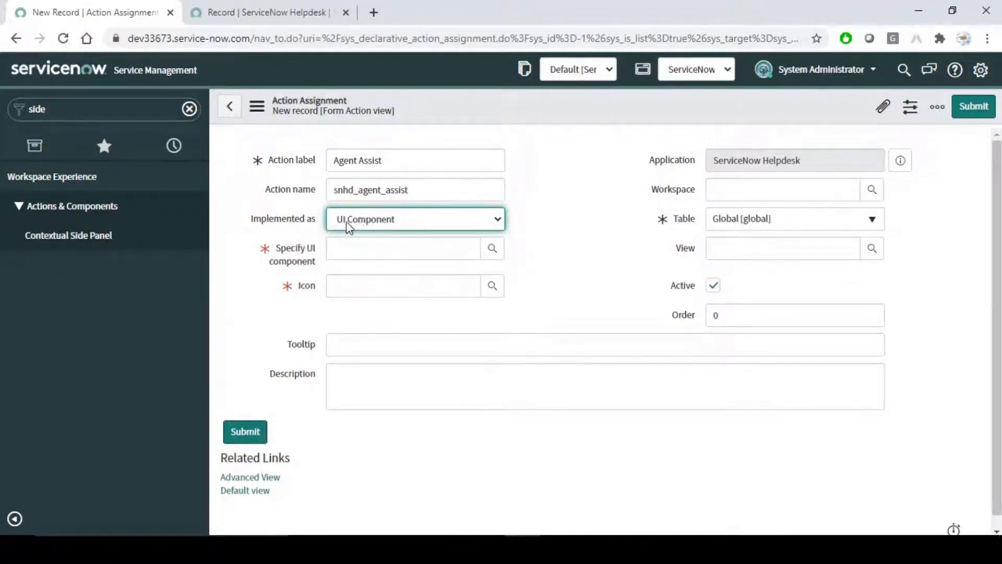
left_click(385, 253)
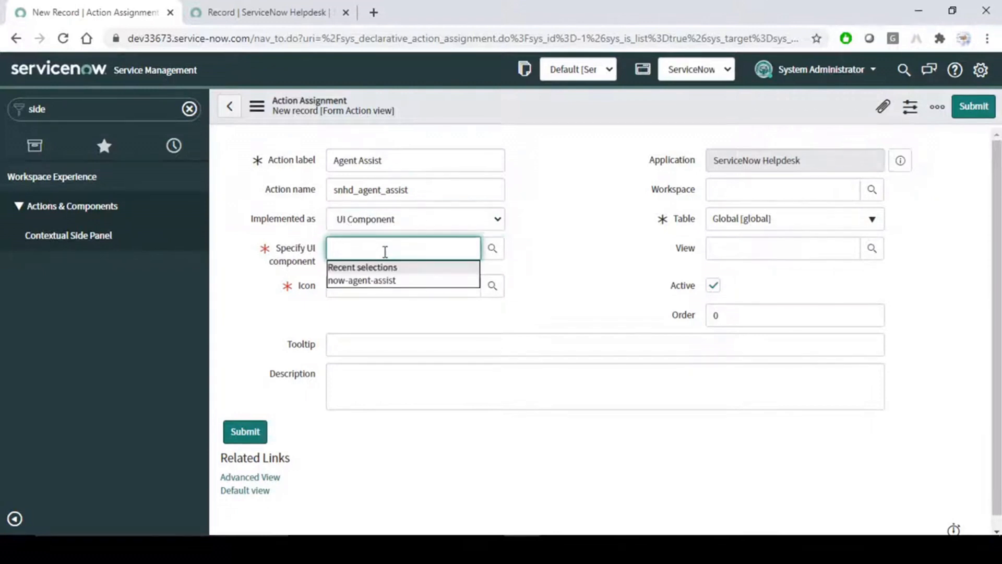
left_click(383, 280)
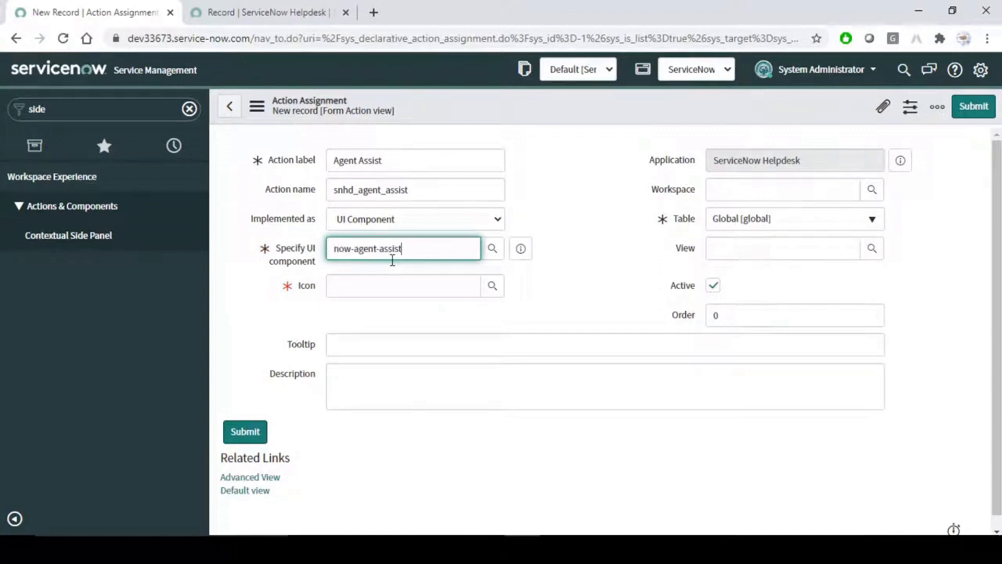
left_click_drag(416, 249, 258, 251)
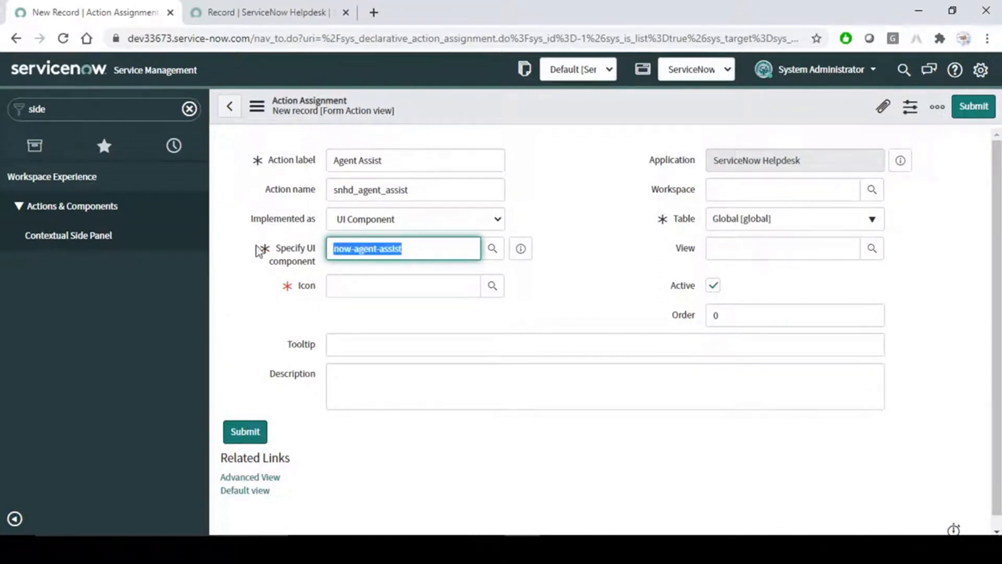
left_click(572, 280)
Set the icon to graduation-cap-fill.
left_click(407, 284)
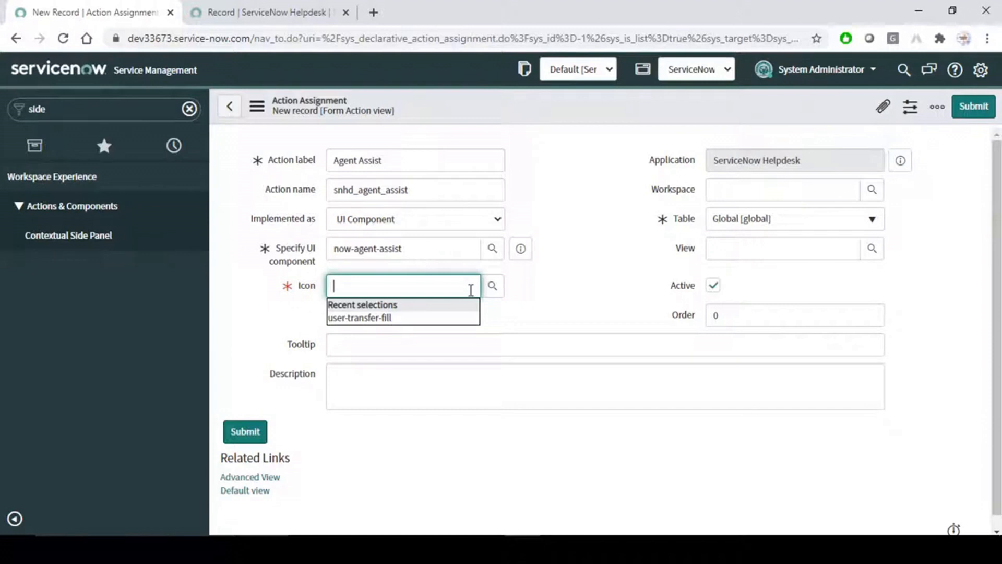
type("gra")
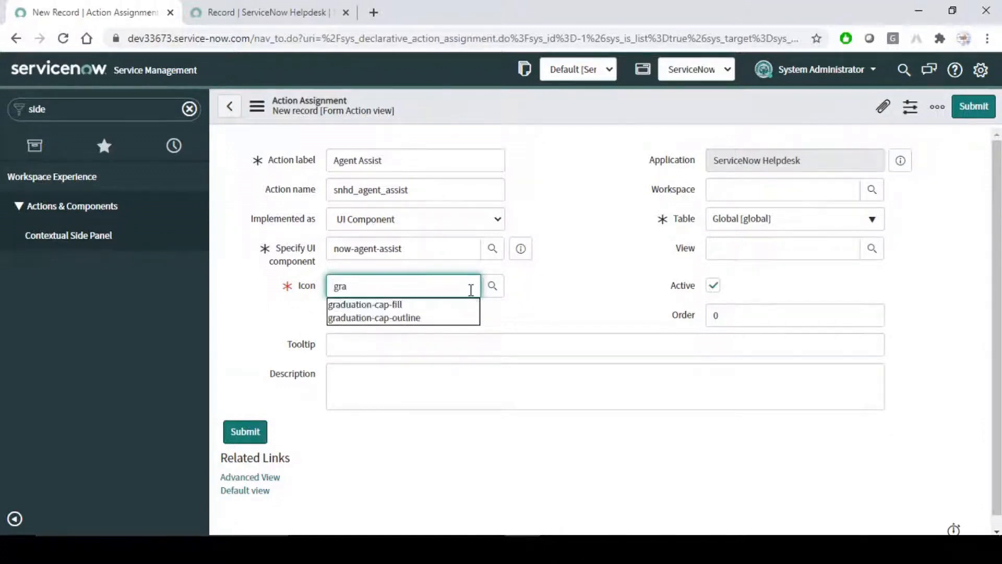
left_click(386, 305)
left_click(678, 261)
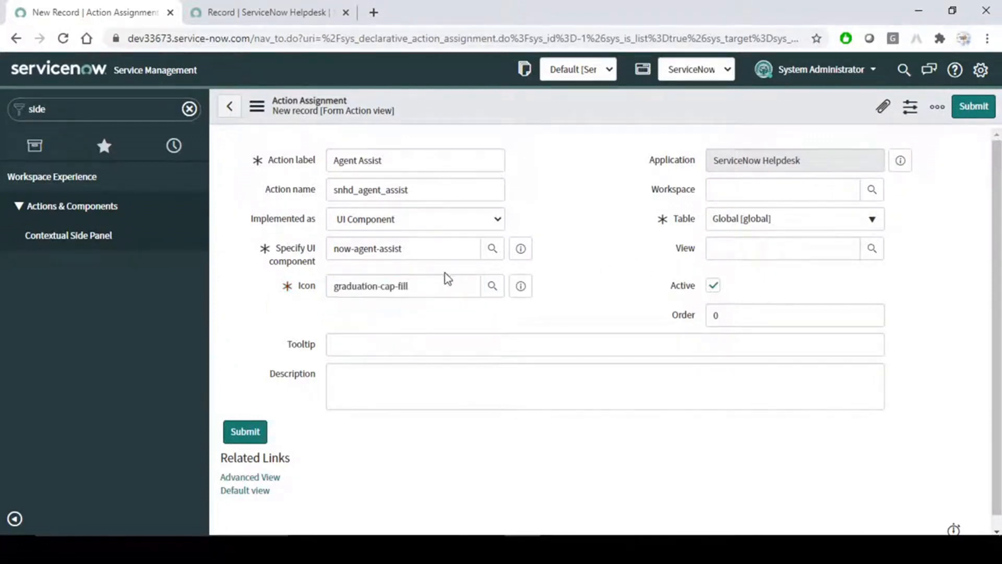
Set Table to Incident and Workspace to ServiceNow Helpdesk, leaving View empty.
left_click(838, 220)
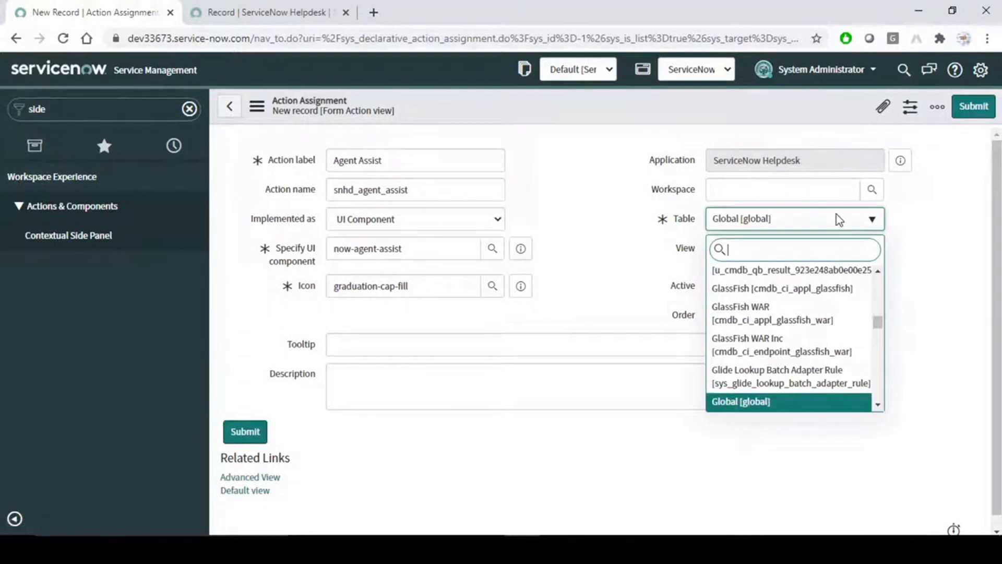
type("incid")
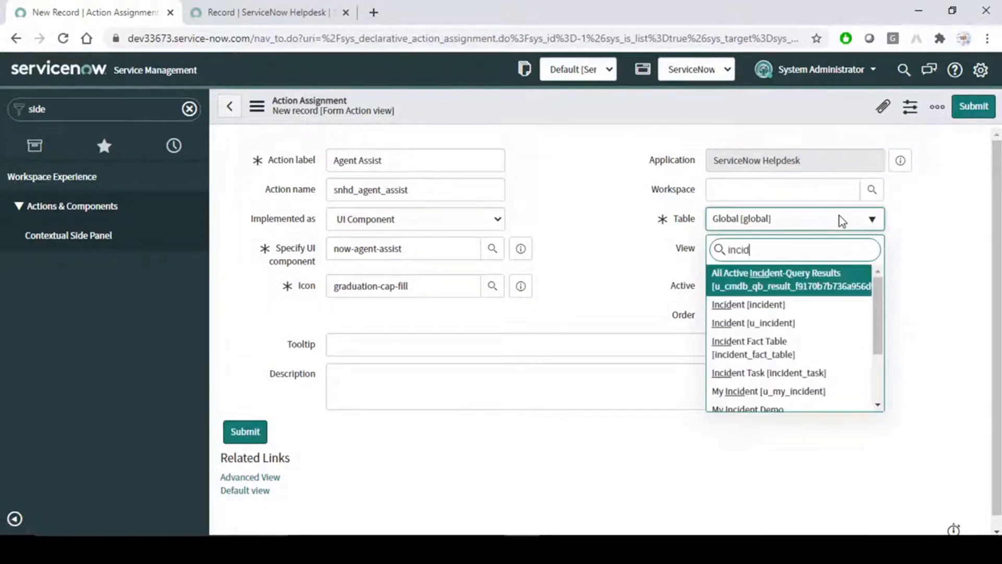
left_click(770, 307)
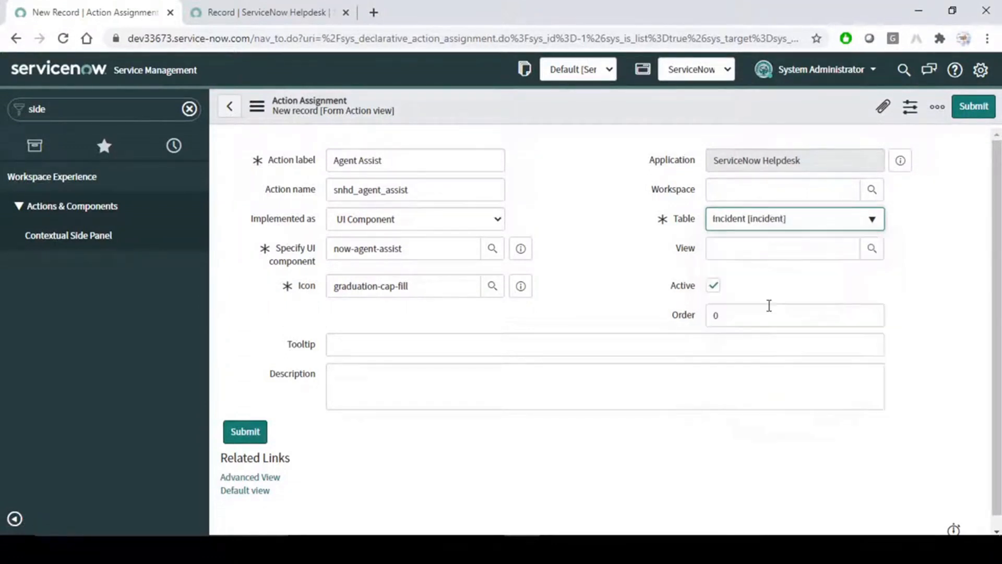
left_click(774, 191)
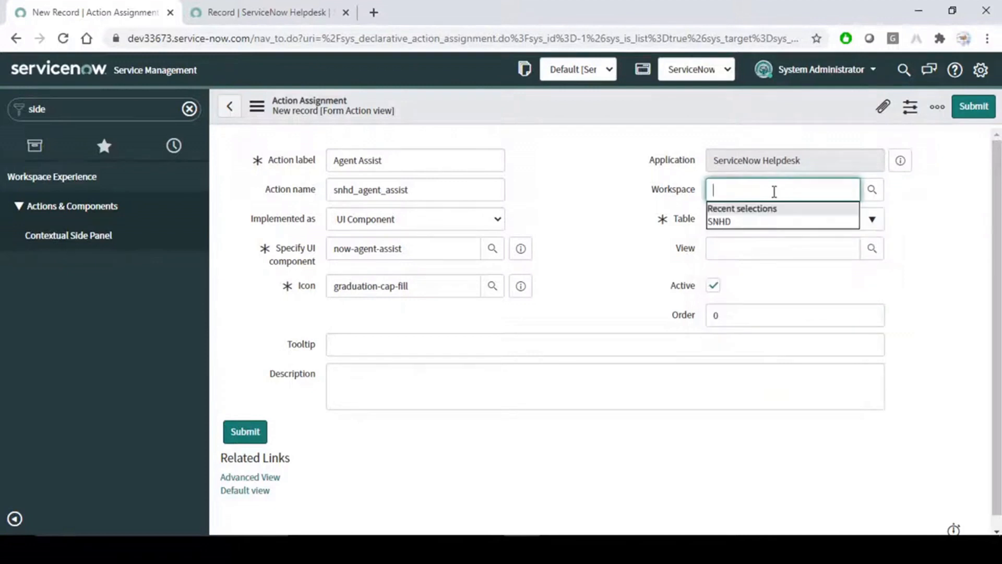
type("se")
left_click(772, 208)
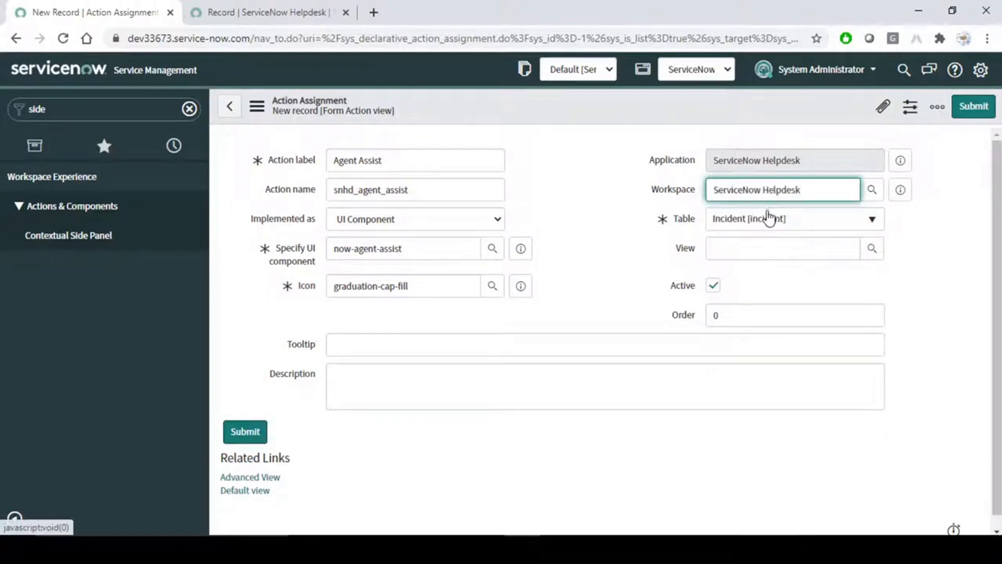
left_click(794, 251)
left_click(785, 279)
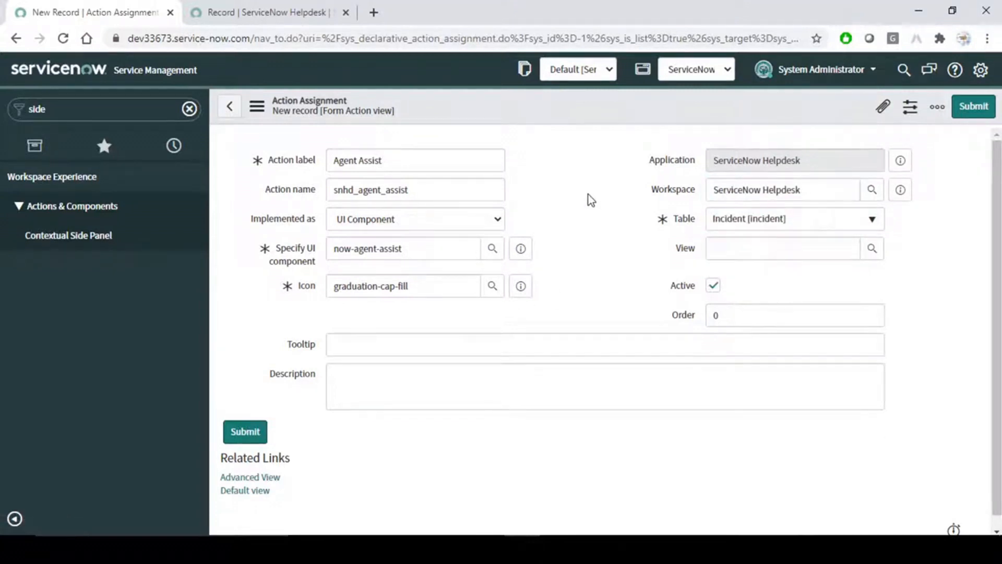
left_click(762, 250)
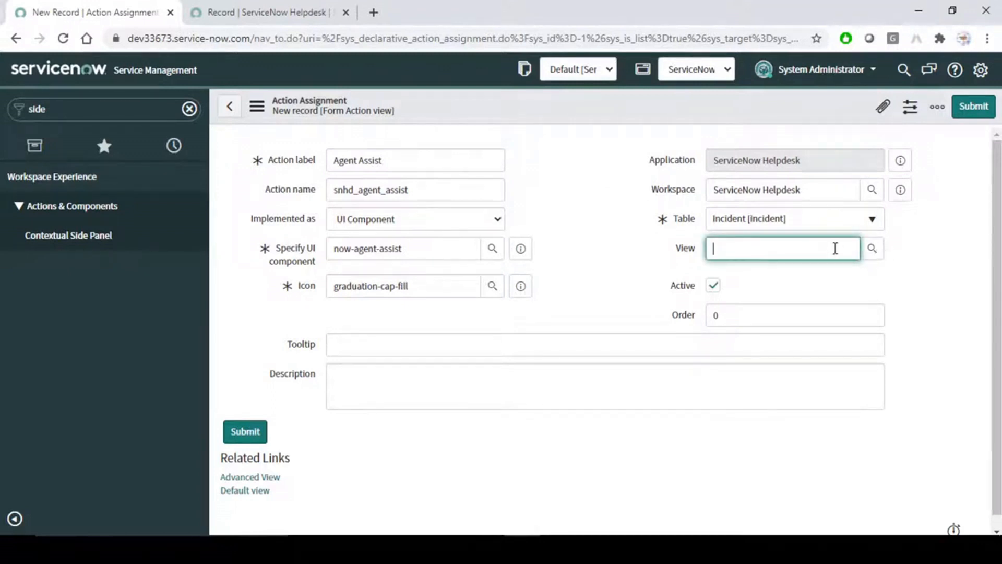
left_click(825, 293)
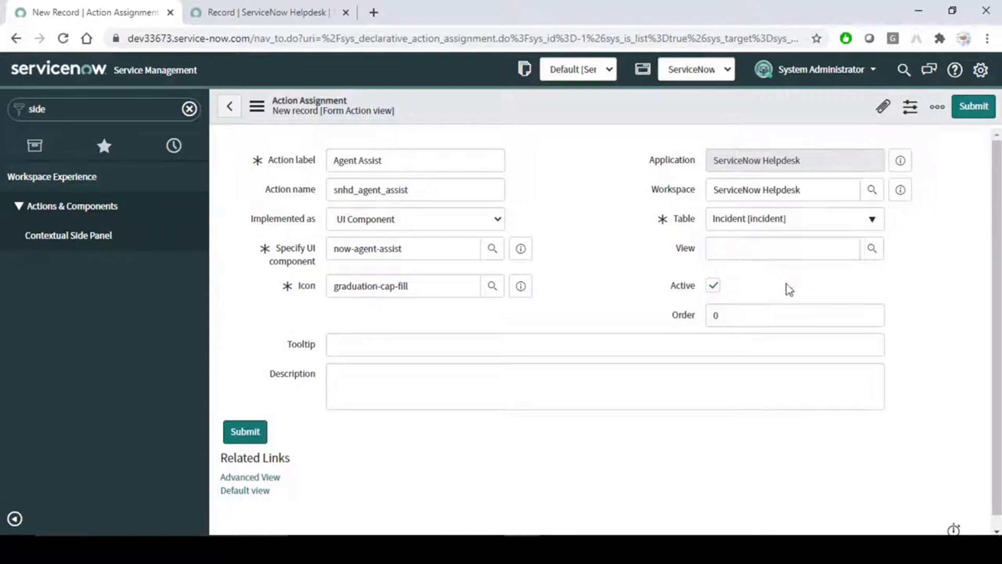
scroll(502, 350, "down", 1)
scroll(538, 245, "up", 1)
Save the new Agent Assist action assignment.
right_click(577, 107)
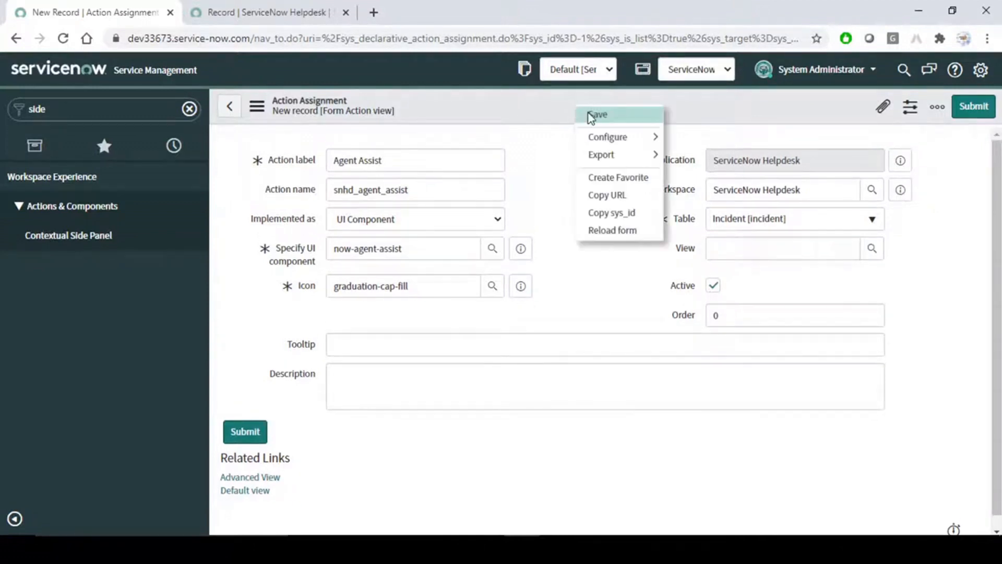
left_click(591, 116)
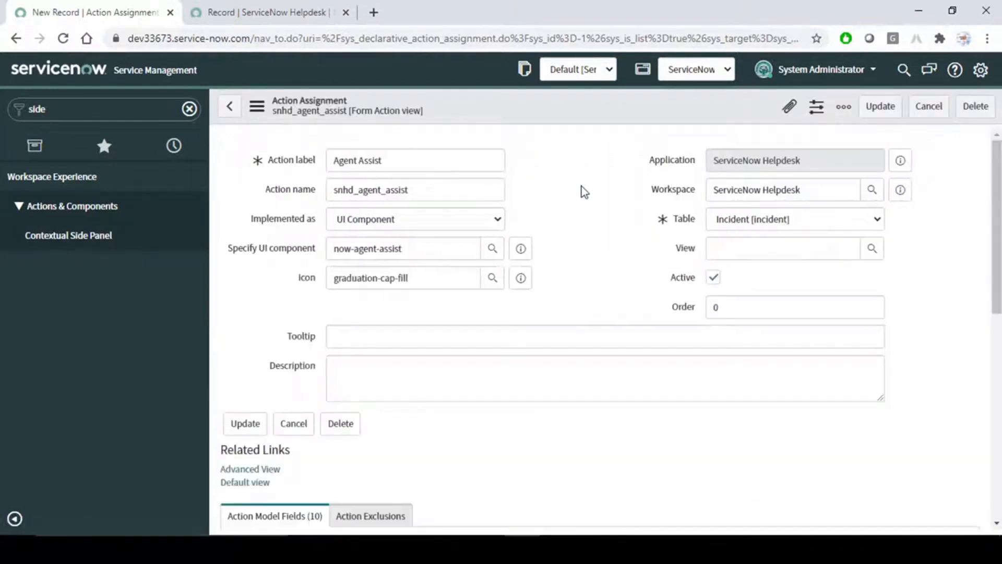
scroll(585, 238, "down", 7)
scroll(586, 239, "up", 3)
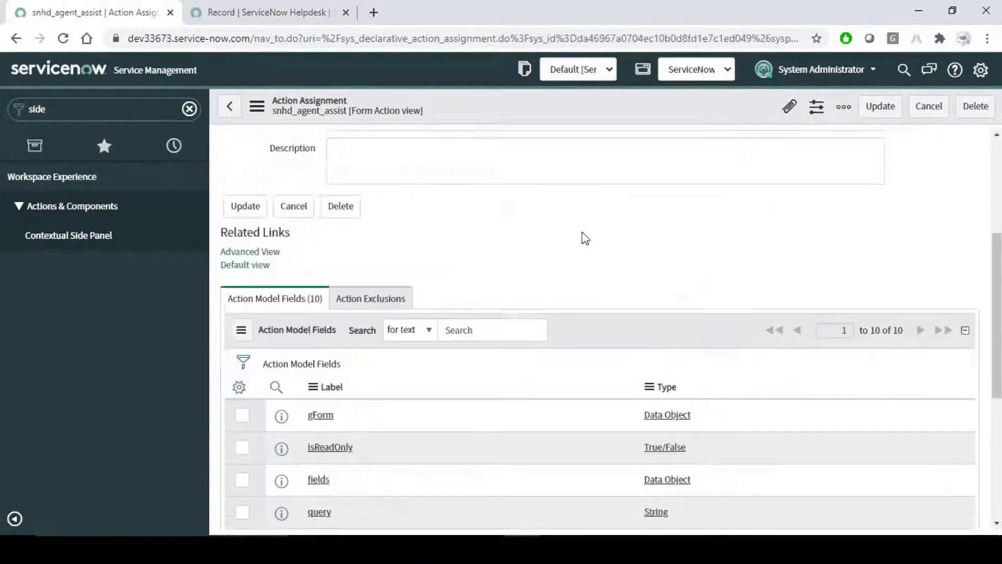
scroll(586, 239, "up", 3)
Check the component attributes in advanced view, then reload the INC0010112 Helpdesk incident tab.
left_click(250, 404)
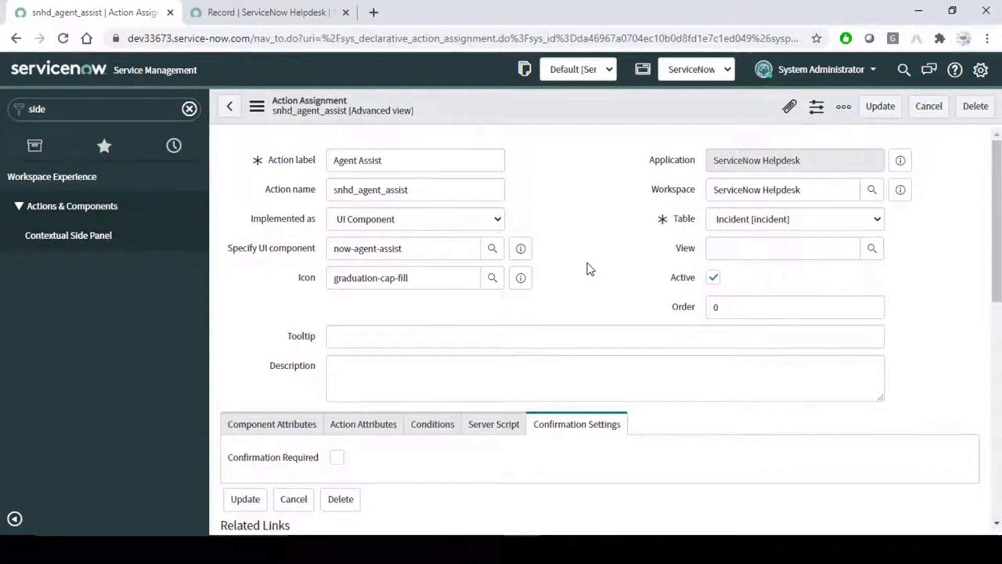
scroll(590, 269, "down", 5)
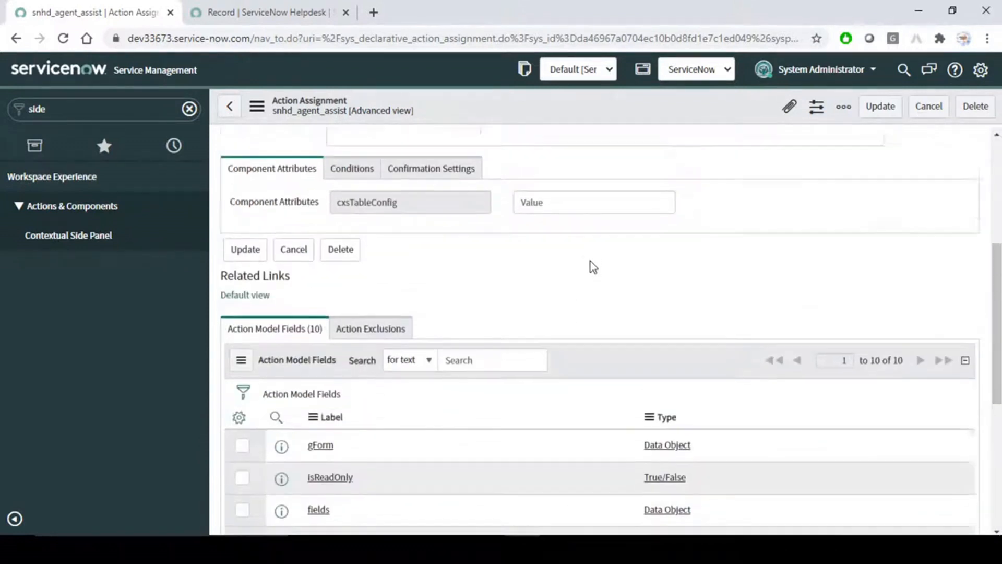
scroll(594, 267, "up", 2)
left_click(577, 319)
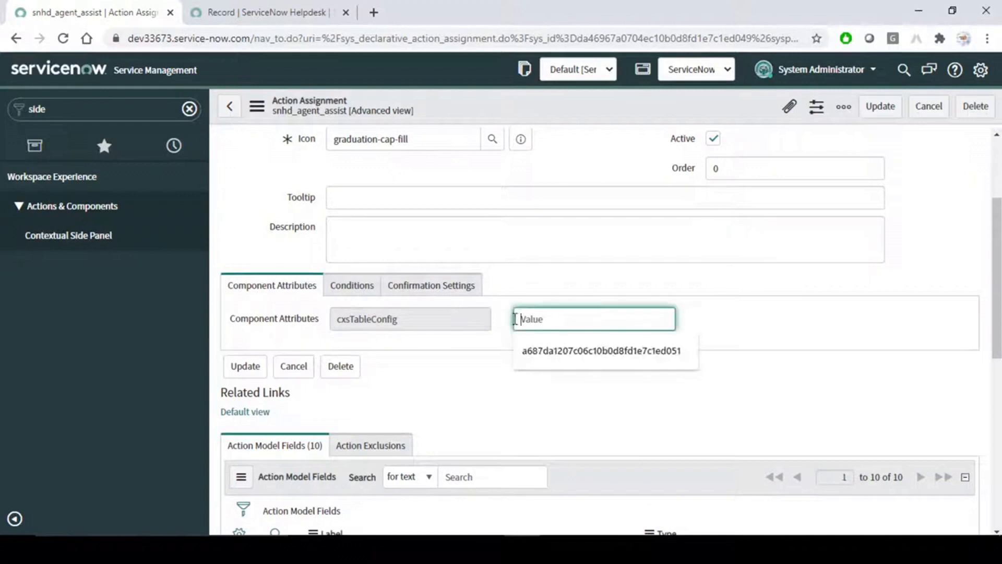
left_click(772, 316)
left_click_drag(419, 316, 346, 317)
scroll(658, 258, "up", 3)
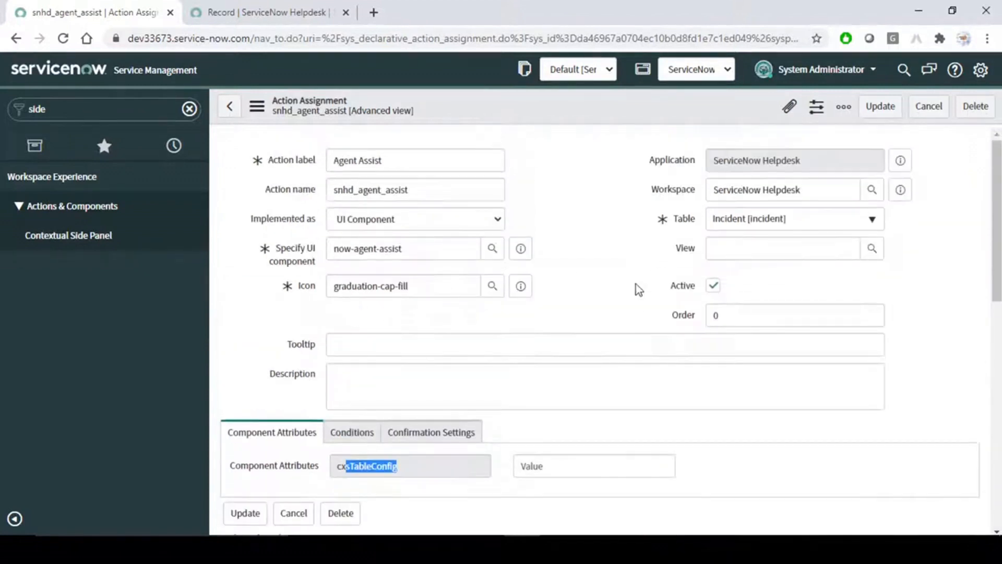
left_click(233, 11)
left_click(62, 38)
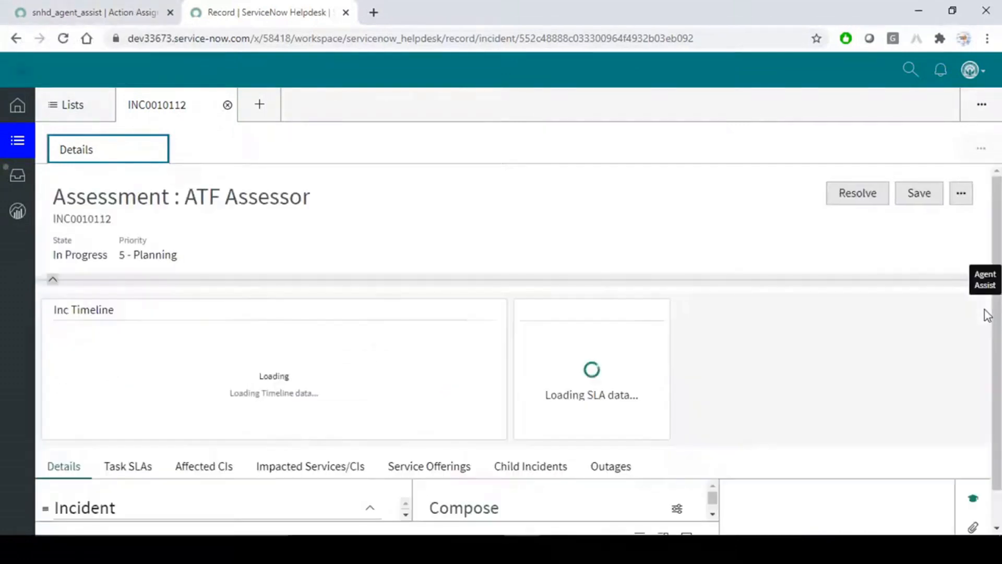
Collapse INC0010112's timeline and SLA section, show the empty Agent Assist panel, then switch to Word.
left_click(52, 280)
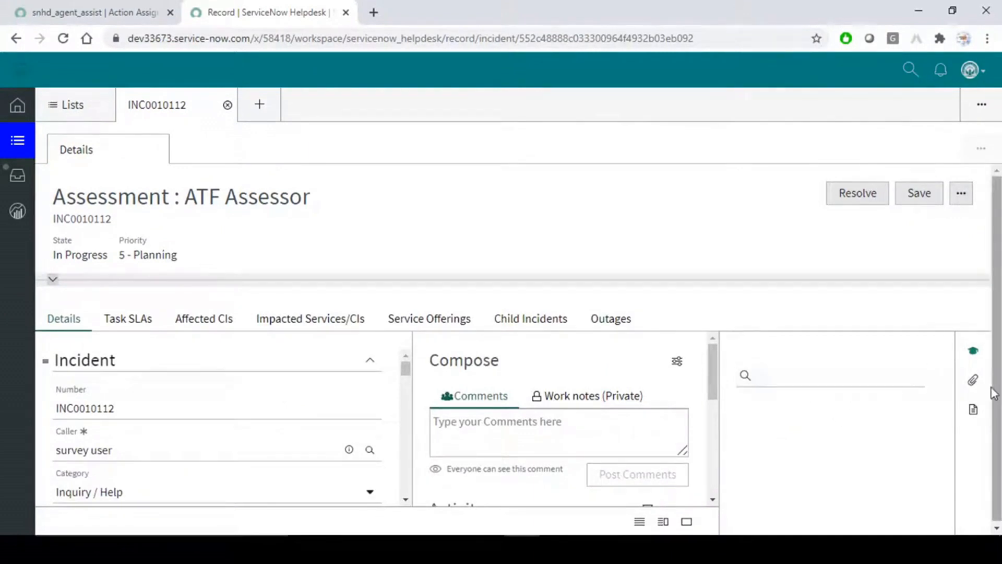
left_click(973, 381)
left_click(974, 353)
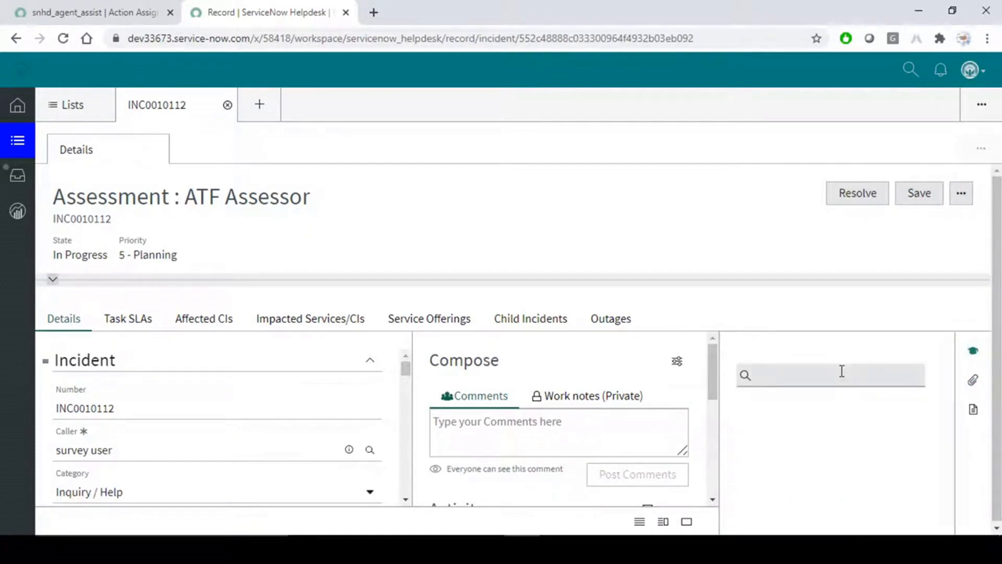
key("alt+Tab")
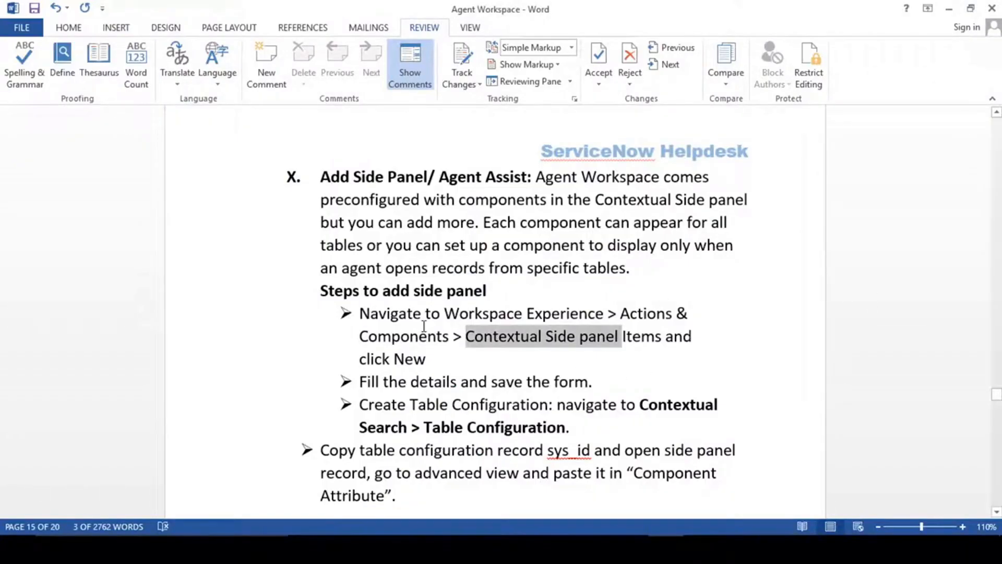
Highlight the 'Steps to add side panel' heading in the Word guide.
left_click_drag(321, 289, 504, 296)
key("alt+Tab")
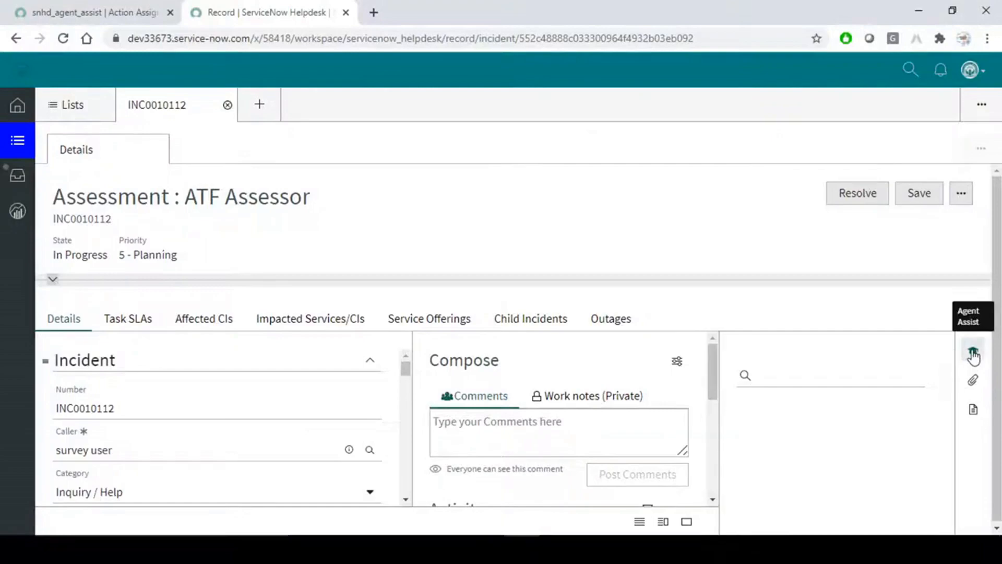
key("alt+Tab")
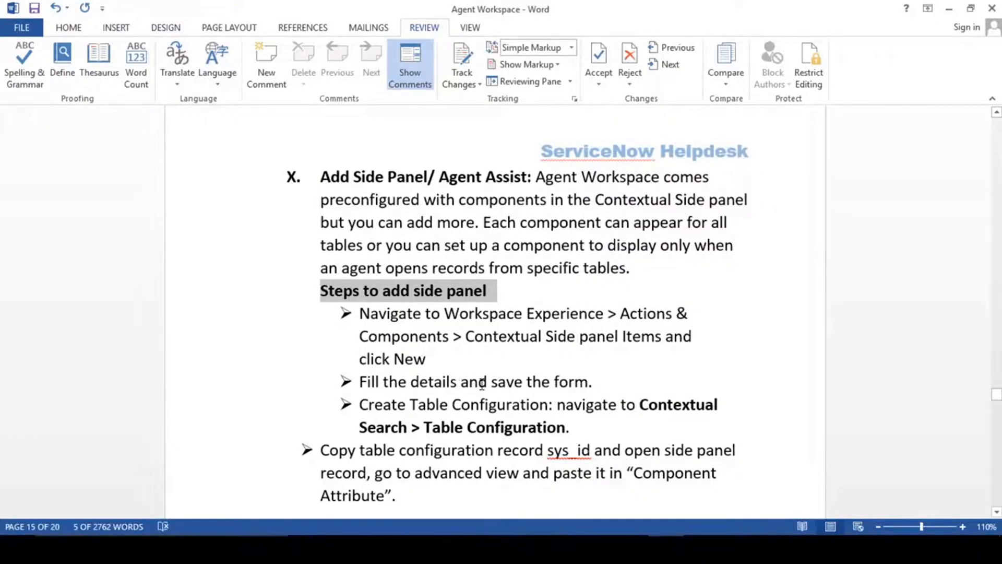
Highlight the 'Table Configuration' step in the guide, then return to the browser.
left_click(481, 405)
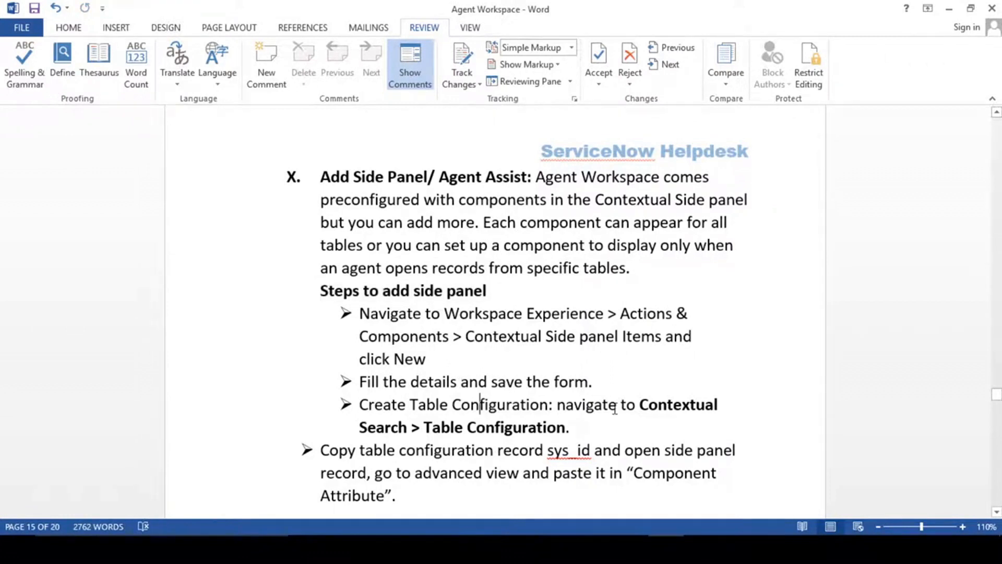
scroll(615, 410, "down", 1)
left_click_drag(427, 351, 516, 352)
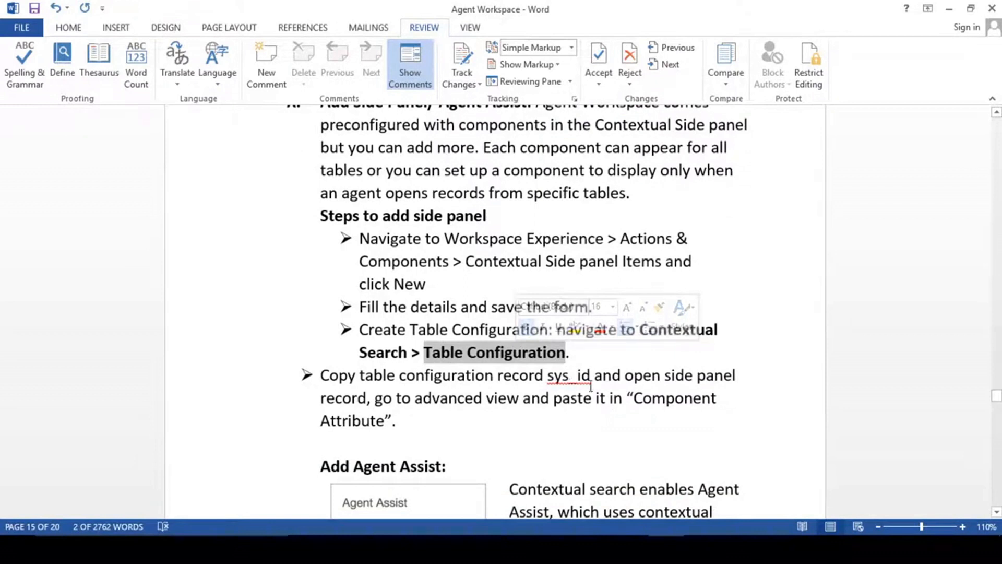
left_click(765, 346)
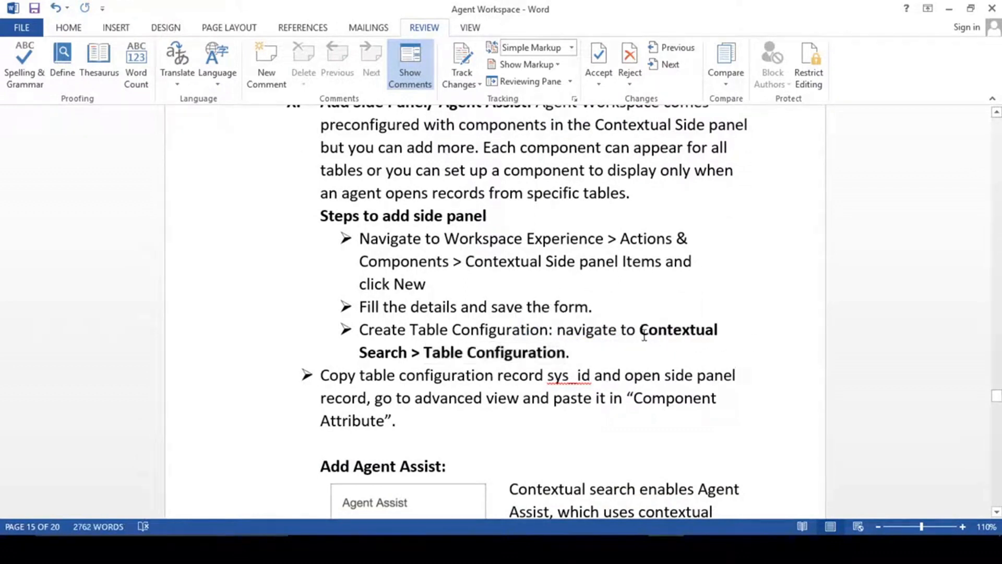
left_click_drag(424, 353, 565, 353)
key("ctrl+c")
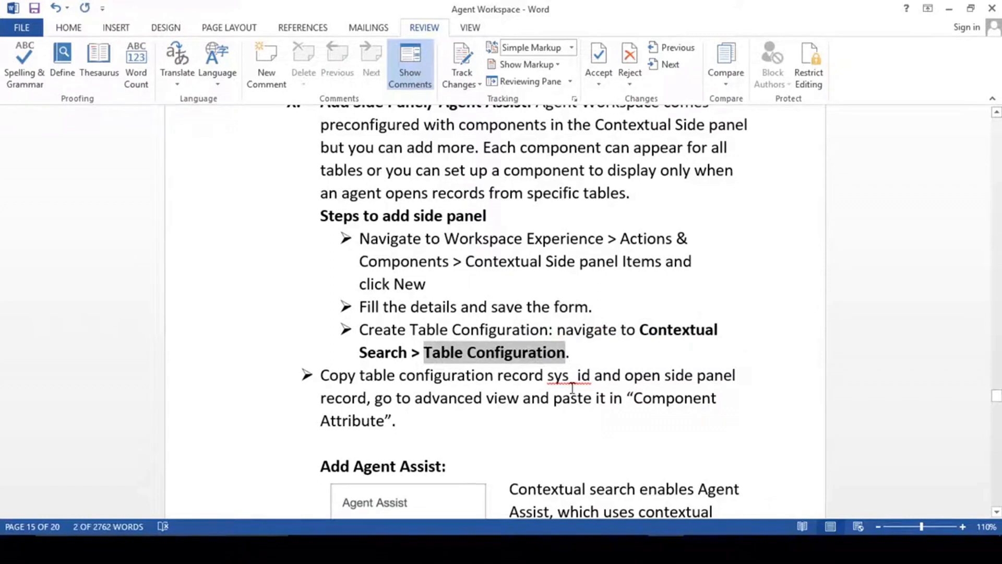
key("alt+Tab")
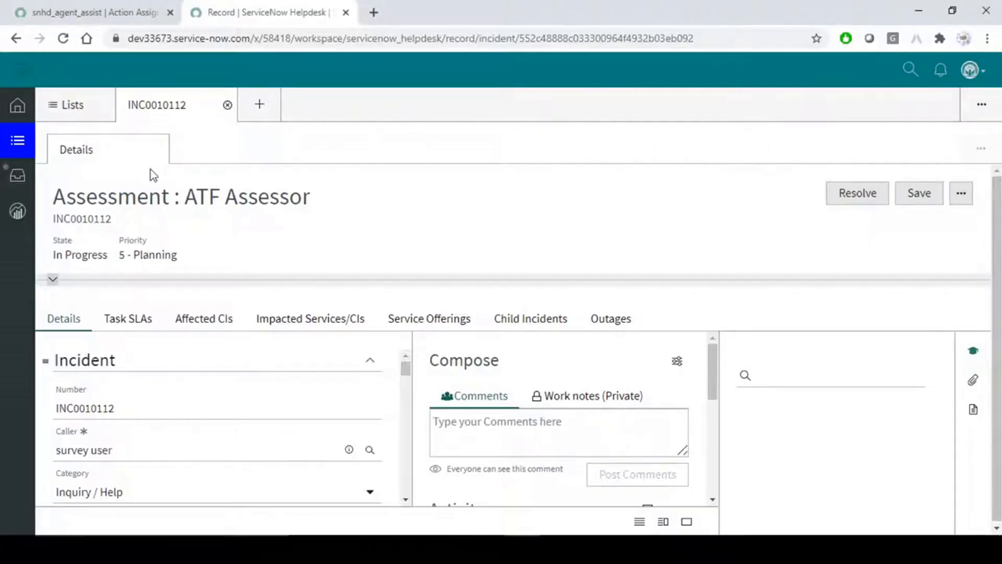
Filter the navigator to Contextual Search > Table Configuration and start a new record.
left_click(116, 8)
left_click(106, 100)
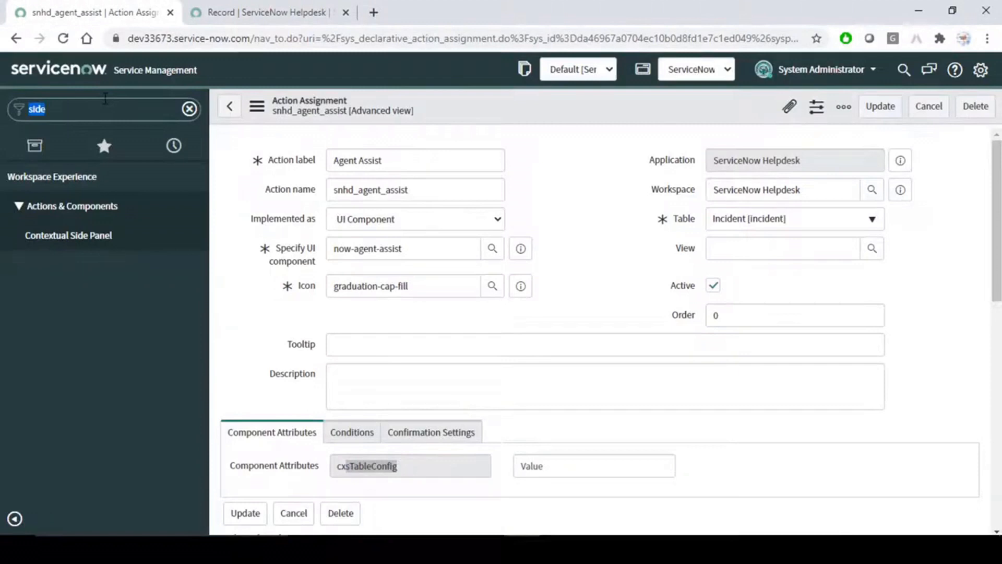
key("ctrl+v")
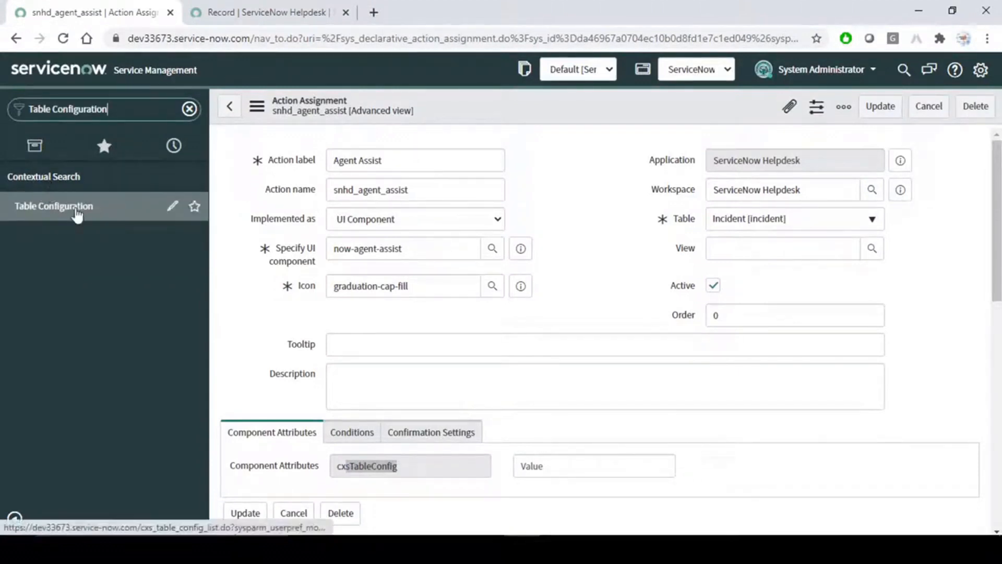
left_click(77, 213, "ctrl")
left_click(262, 4)
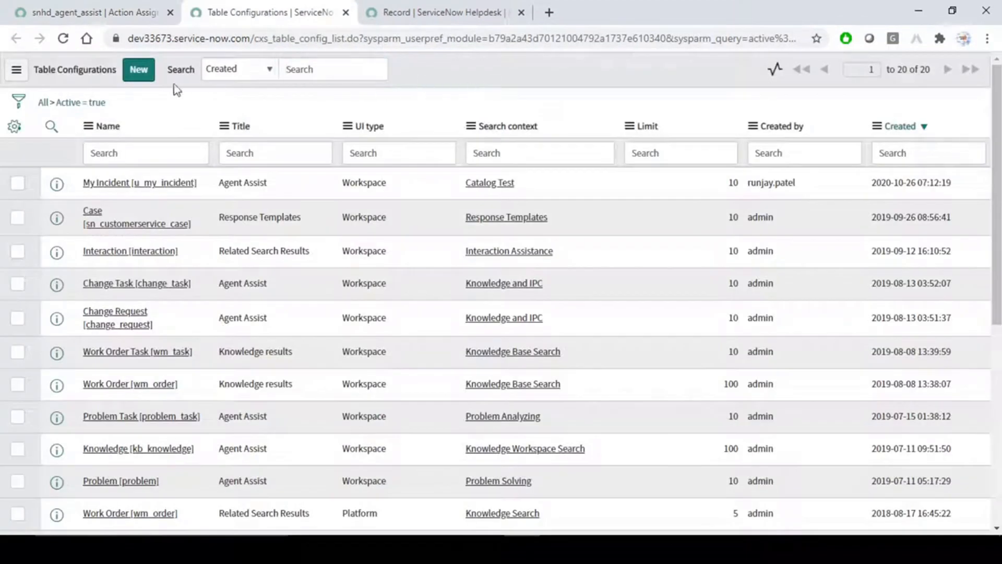
left_click(139, 70)
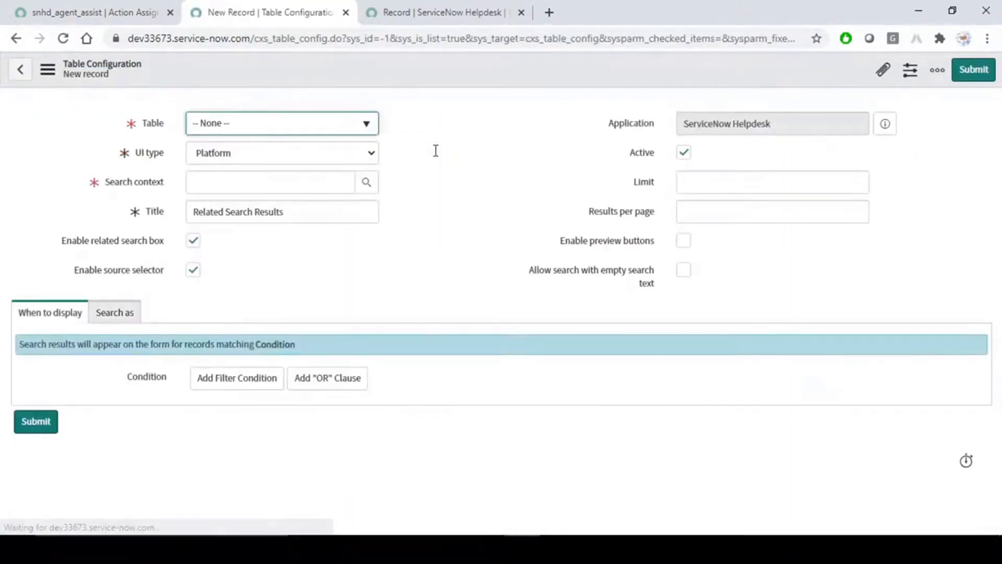
Set the new configuration's table to Incident.
left_click(352, 126)
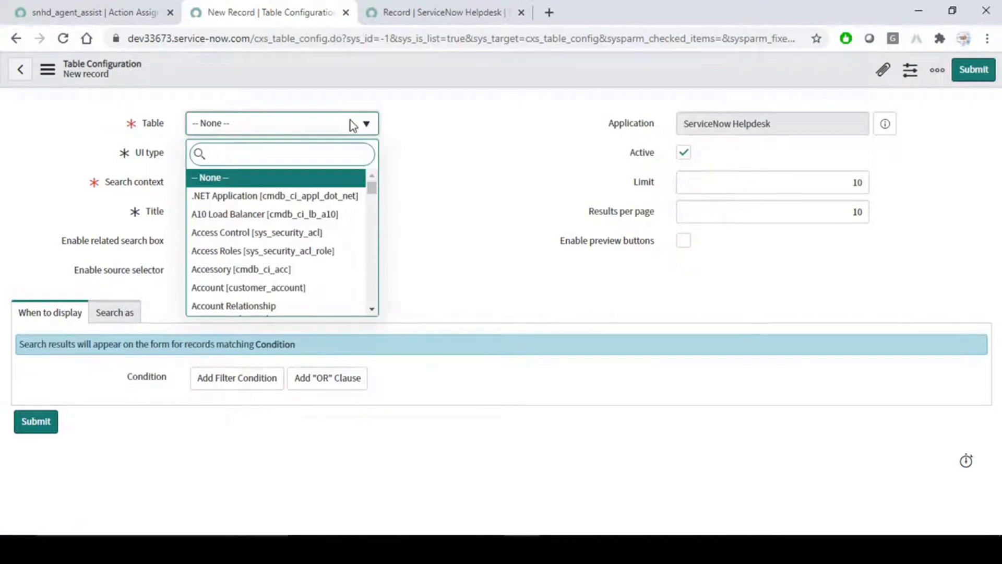
type("incident")
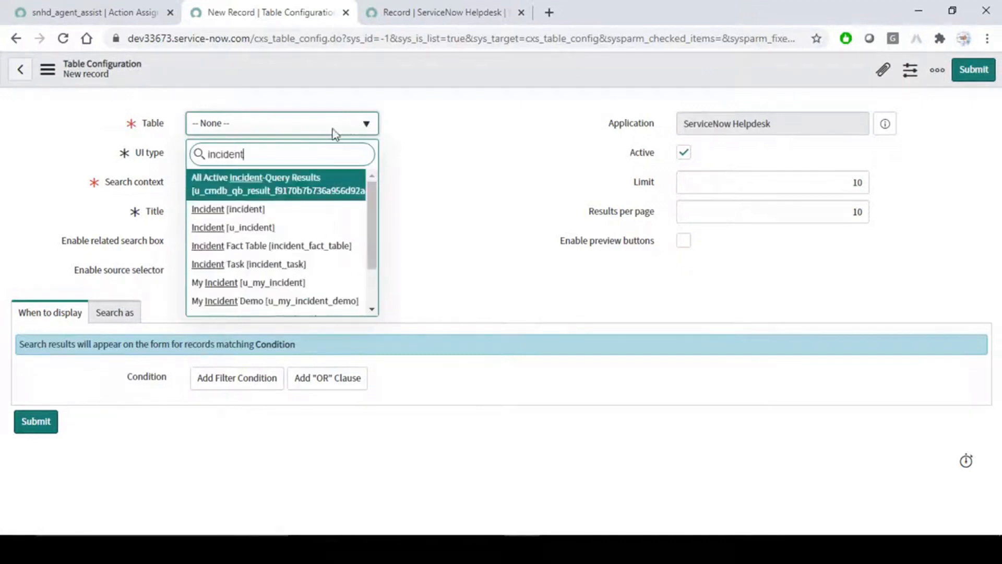
left_click(236, 212)
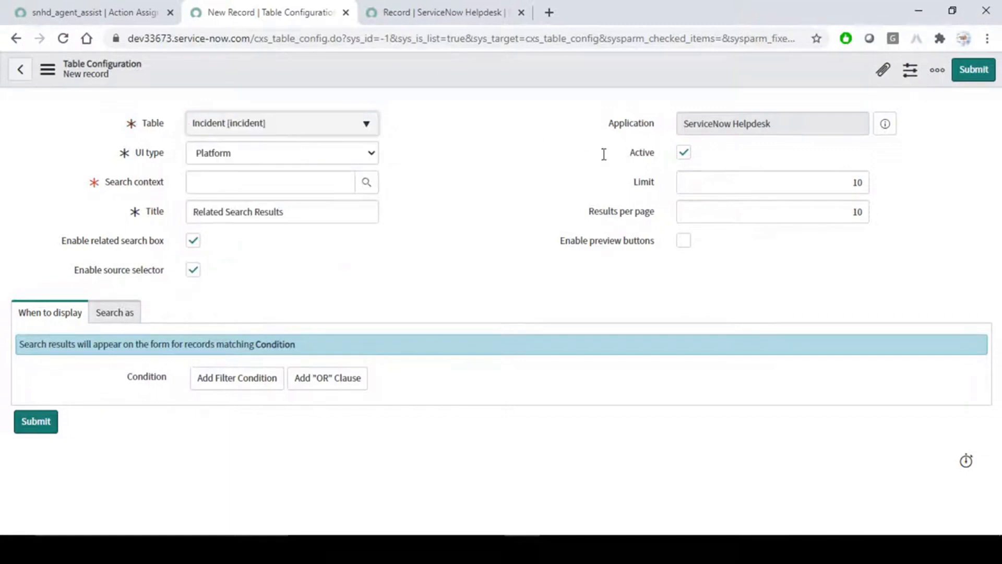
Keep the Limit at 10 and leave preview buttons switched off.
left_click(854, 183)
left_click(851, 214)
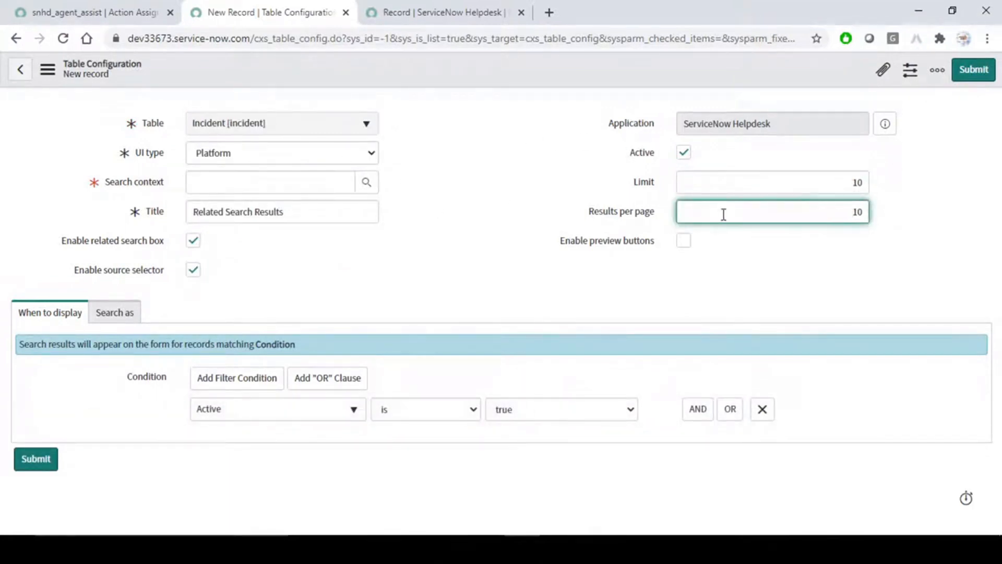
double_click(858, 183)
left_click(904, 192)
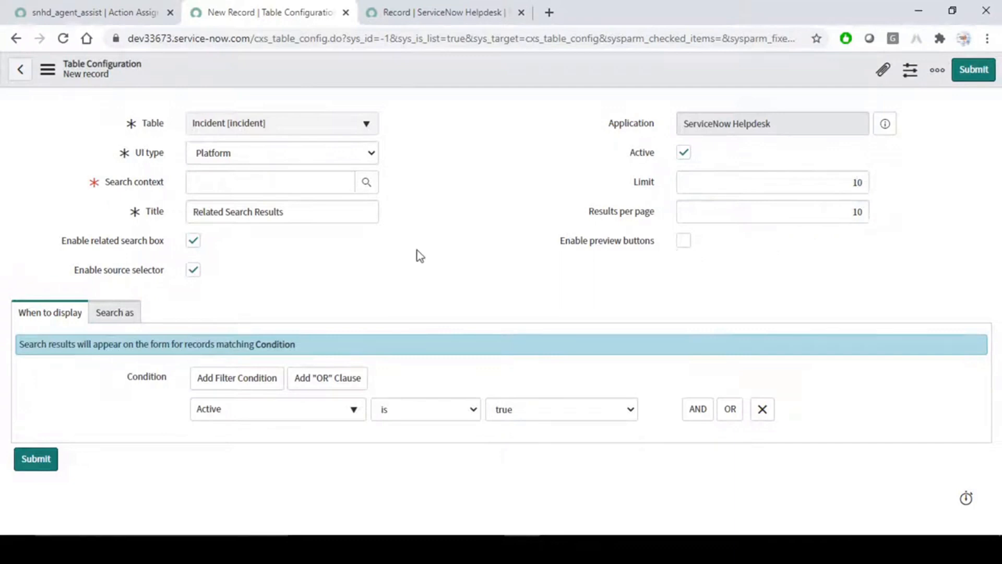
left_click(684, 240)
left_click(683, 240)
left_click(694, 218)
left_click(684, 240)
left_click(683, 240)
left_click(495, 246)
Set UI type to Workspace and choose Knowledge Search from the Search Contexts lookup.
left_click(273, 156)
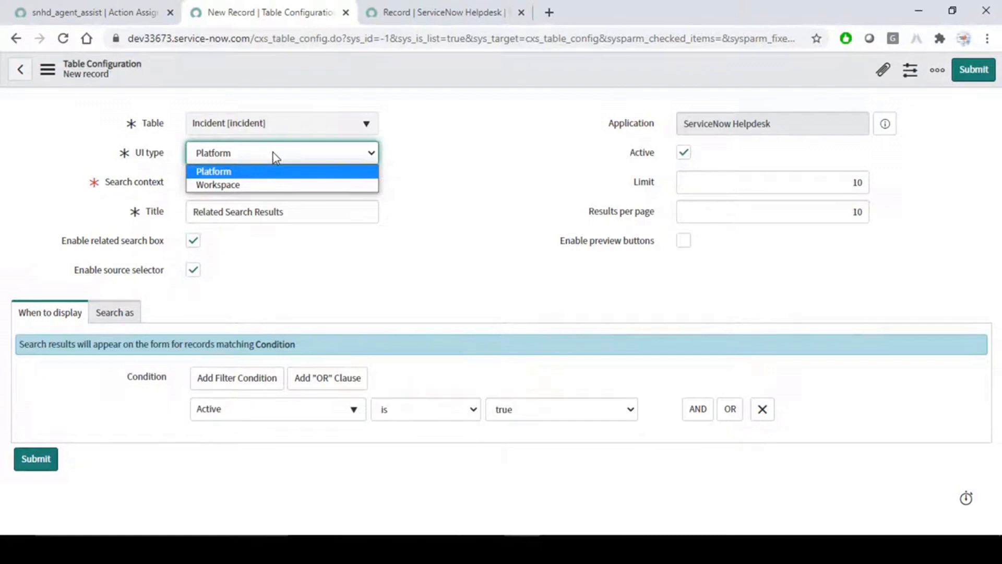
left_click(256, 185)
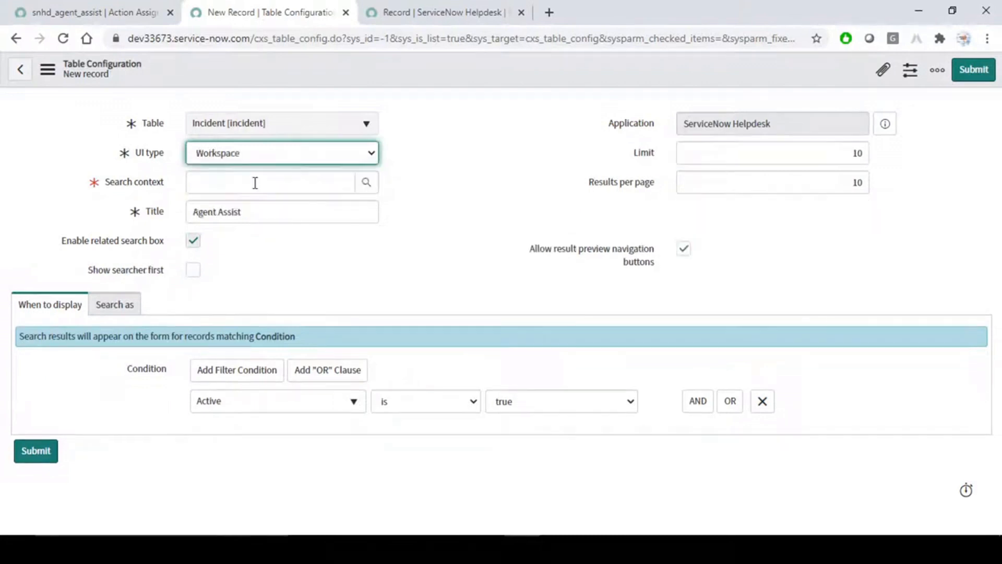
left_click(256, 183)
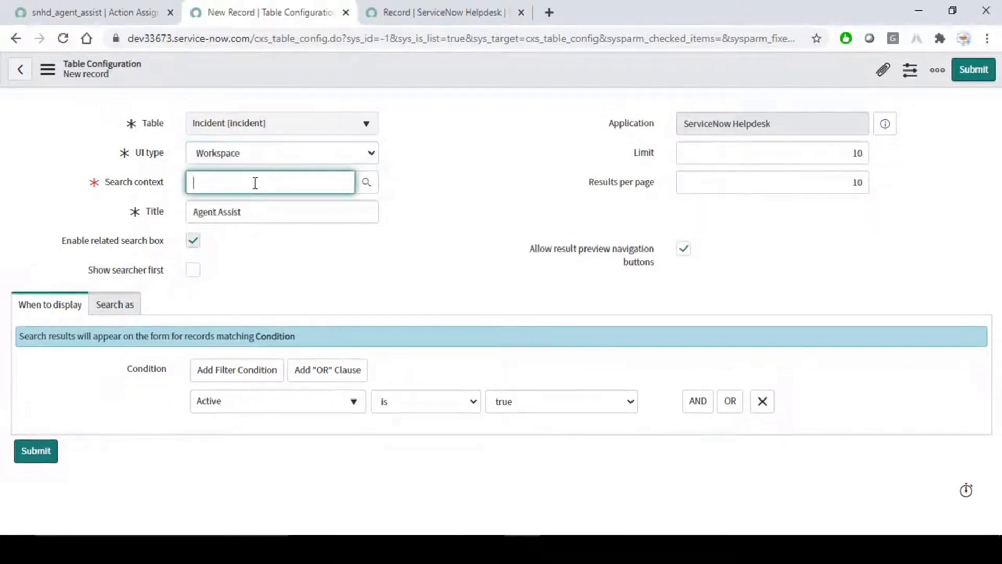
left_click(367, 182)
left_click_drag(360, 143, 525, 88)
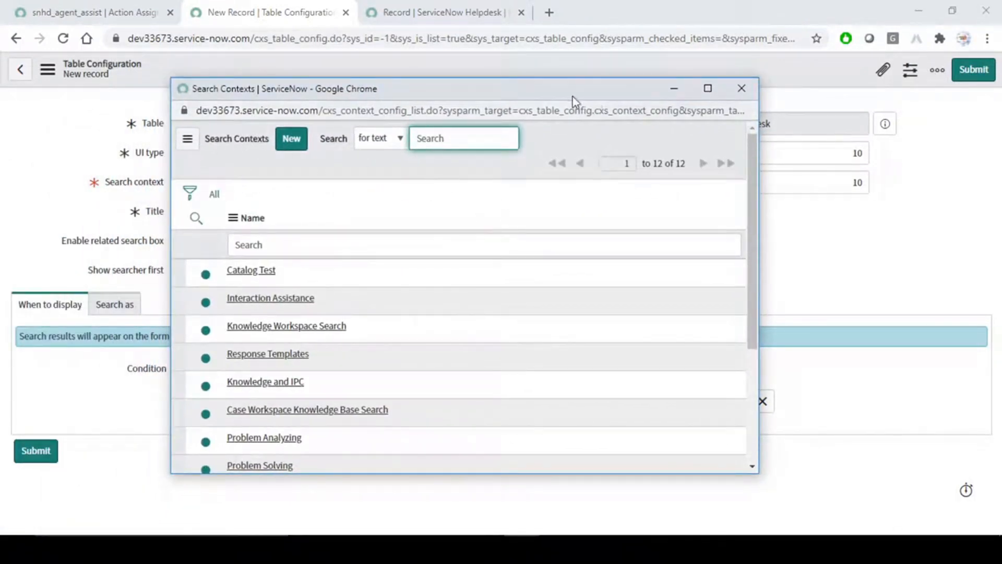
left_click_drag(550, 95, 648, 63)
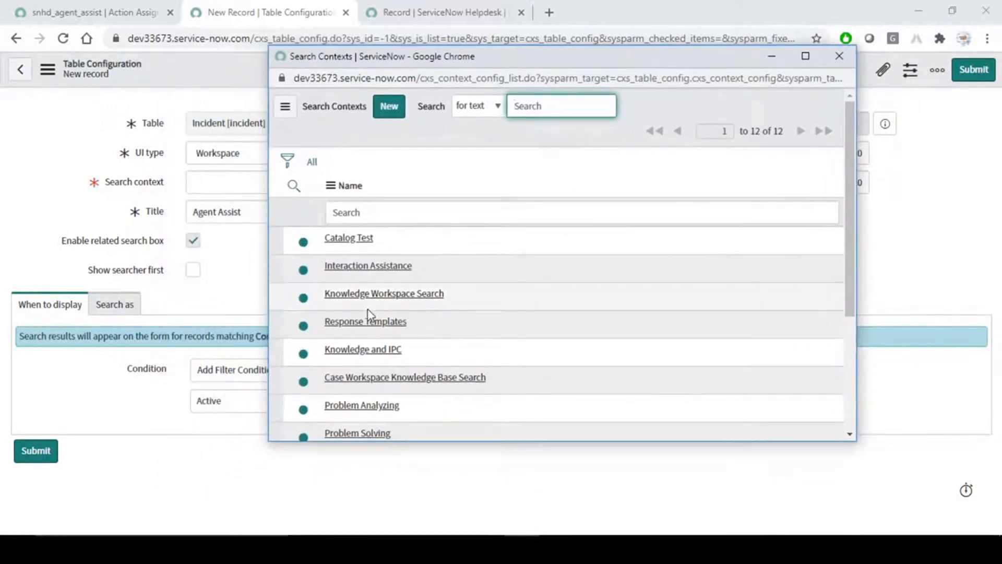
scroll(365, 315, "down", 5)
scroll(365, 316, "up", 5)
scroll(399, 303, "down", 4)
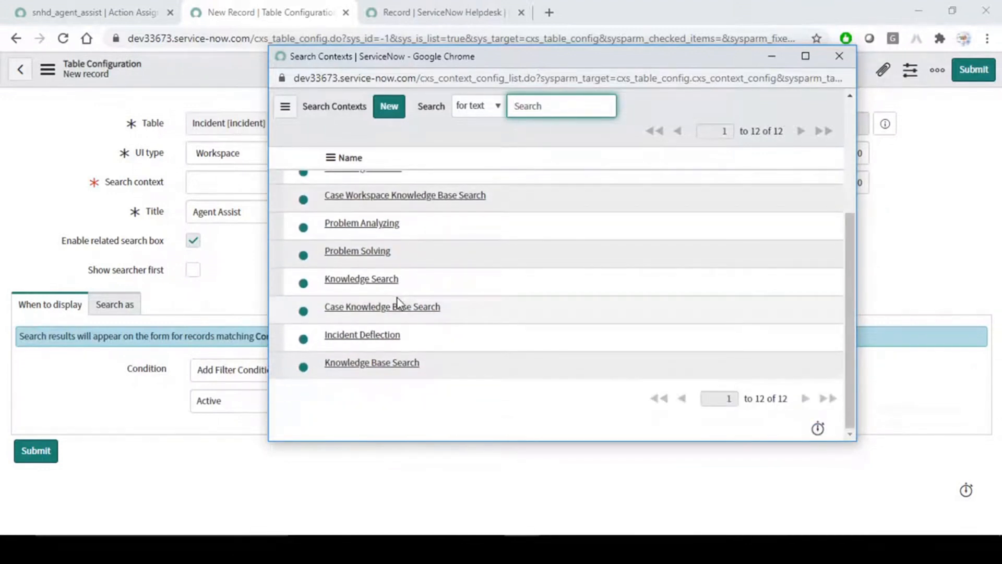
scroll(396, 298, "up", 5)
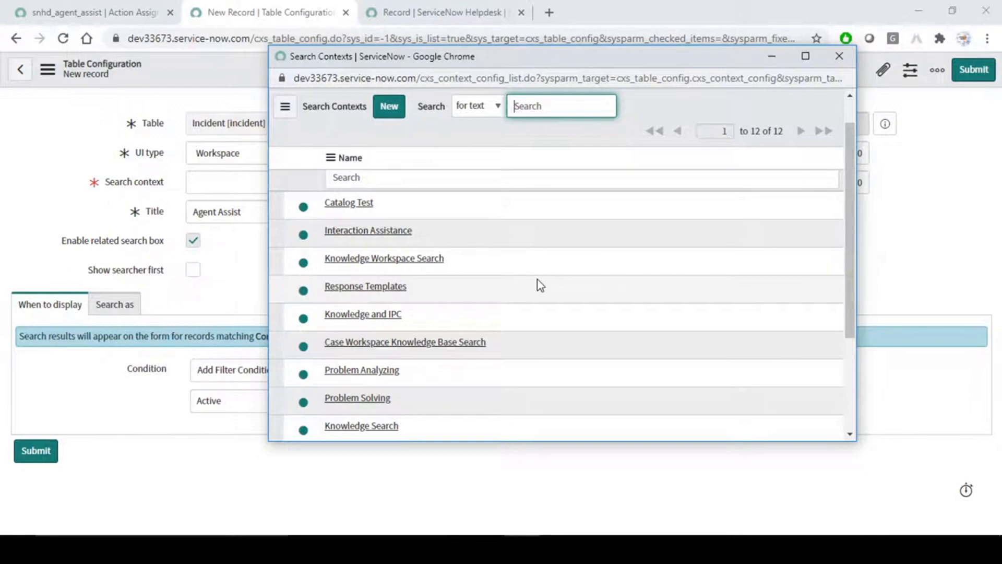
scroll(539, 284, "up", 1)
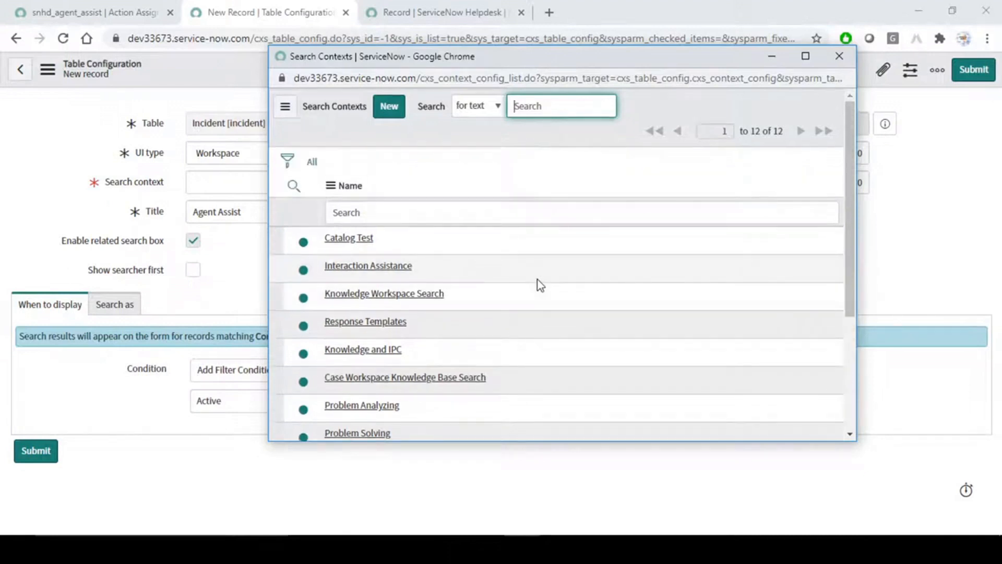
left_click_drag(856, 166, 833, 153)
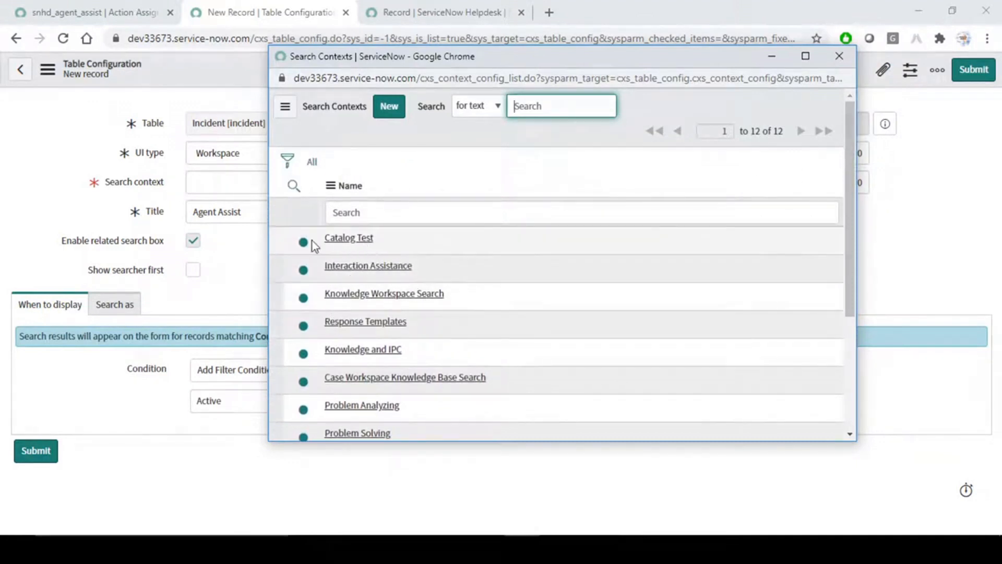
scroll(471, 319, "down", 4)
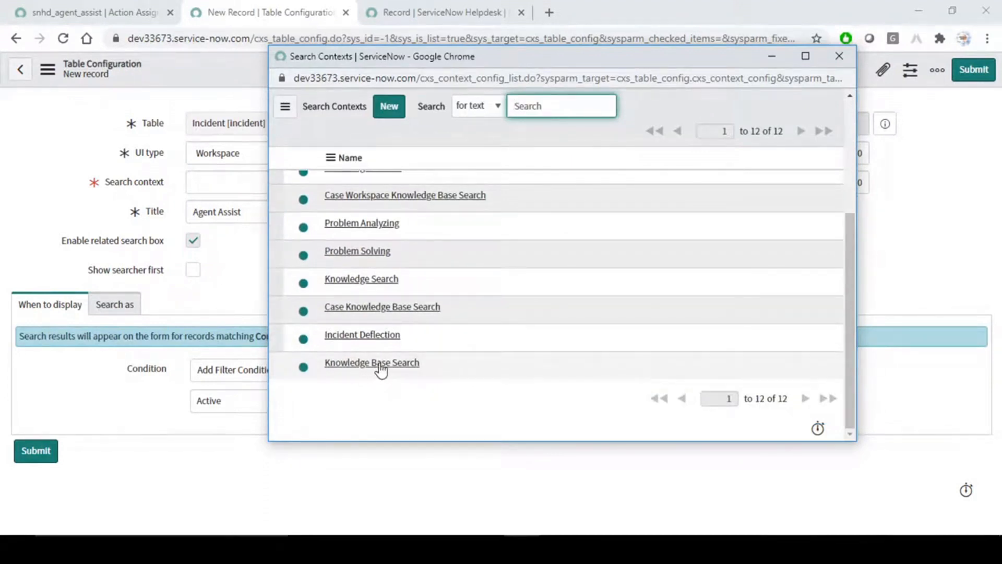
left_click(367, 282)
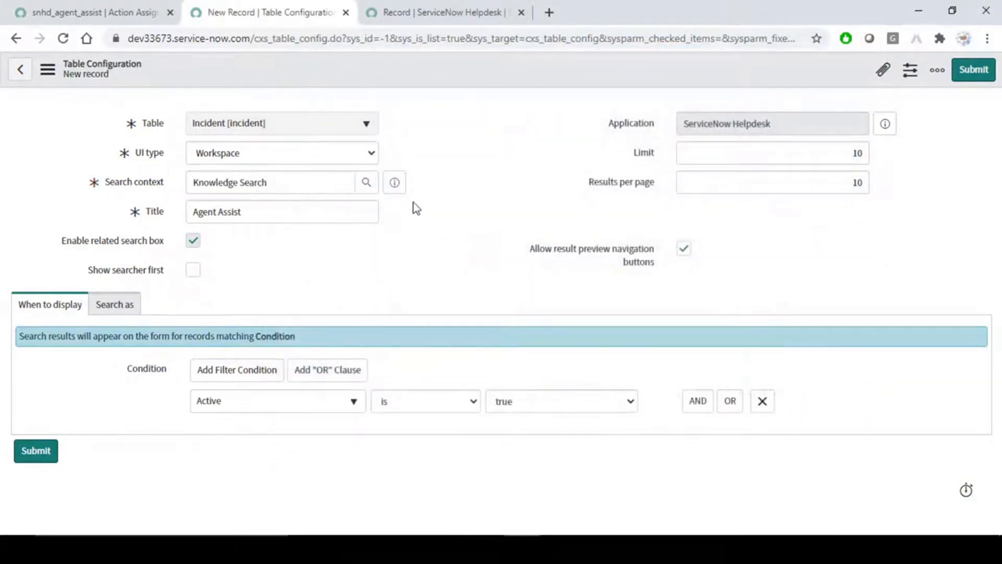
left_click(395, 183)
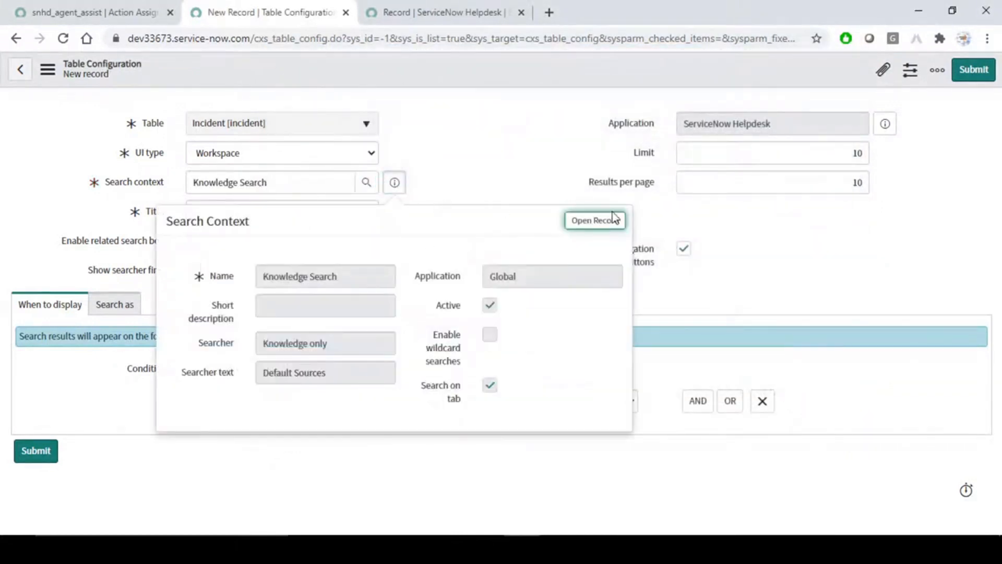
left_click(597, 222)
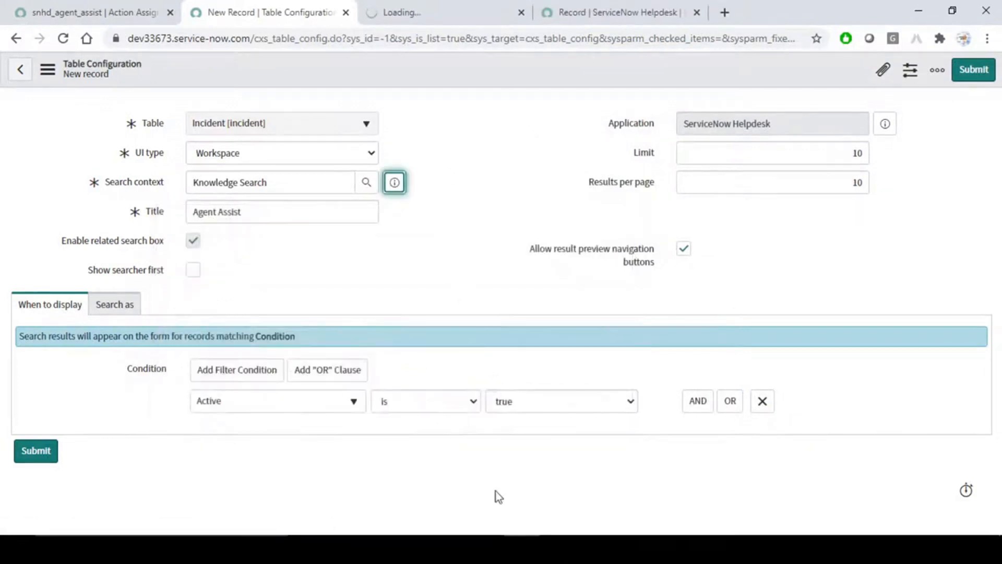
left_click(436, 11)
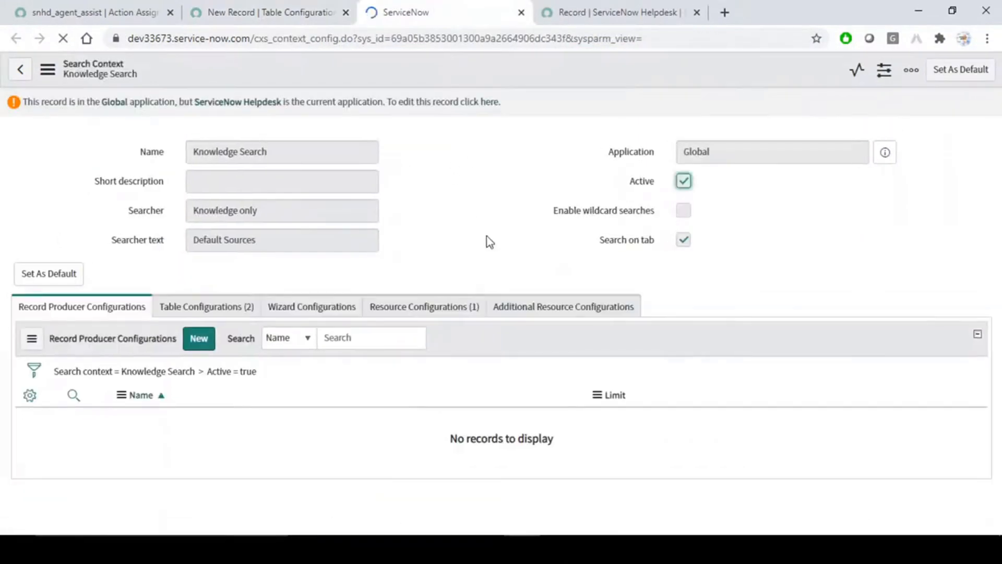
left_click(230, 309)
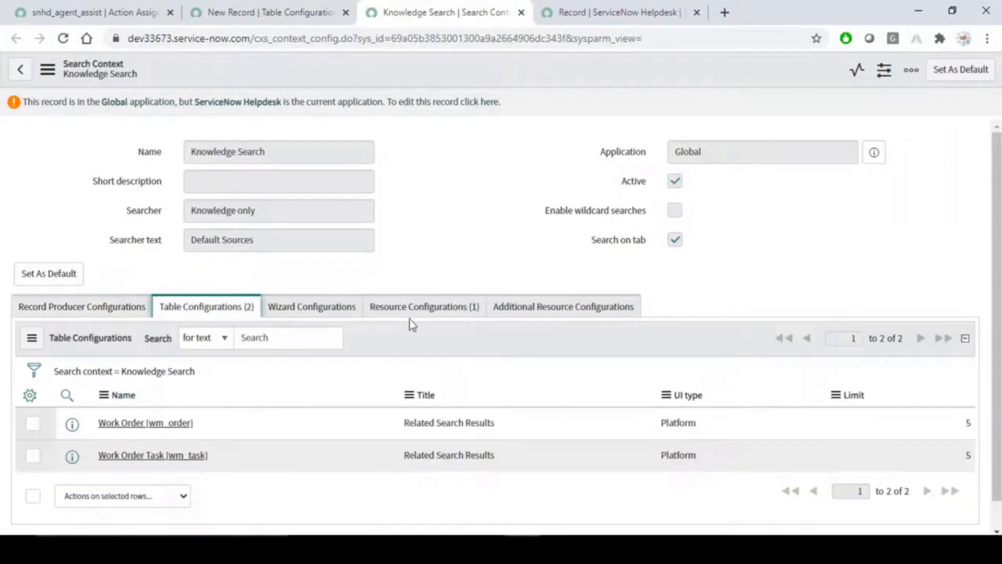
left_click(441, 309)
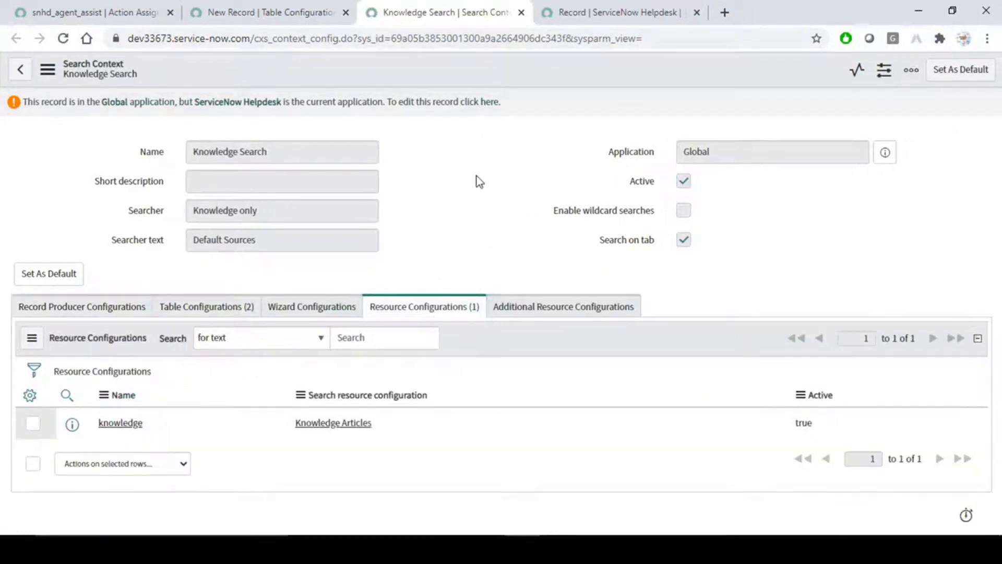
left_click(521, 12)
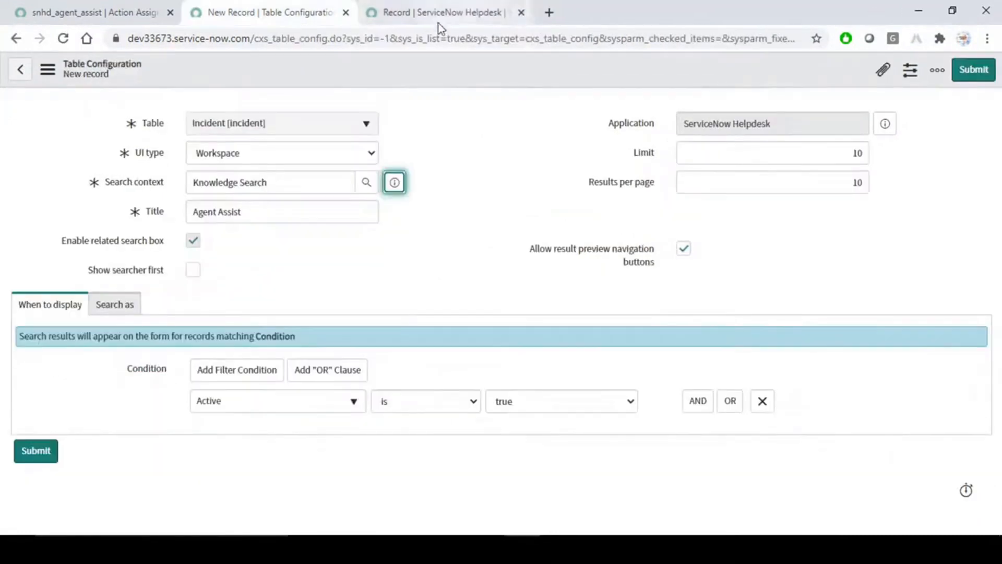
left_click(367, 182)
left_click_drag(402, 153, 510, 96)
left_click(235, 139)
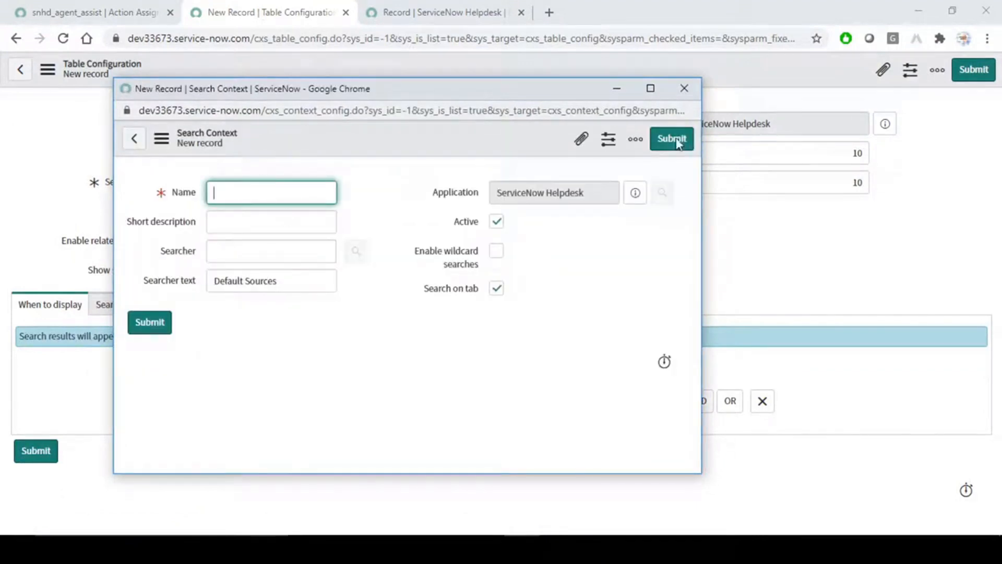
left_click(685, 88)
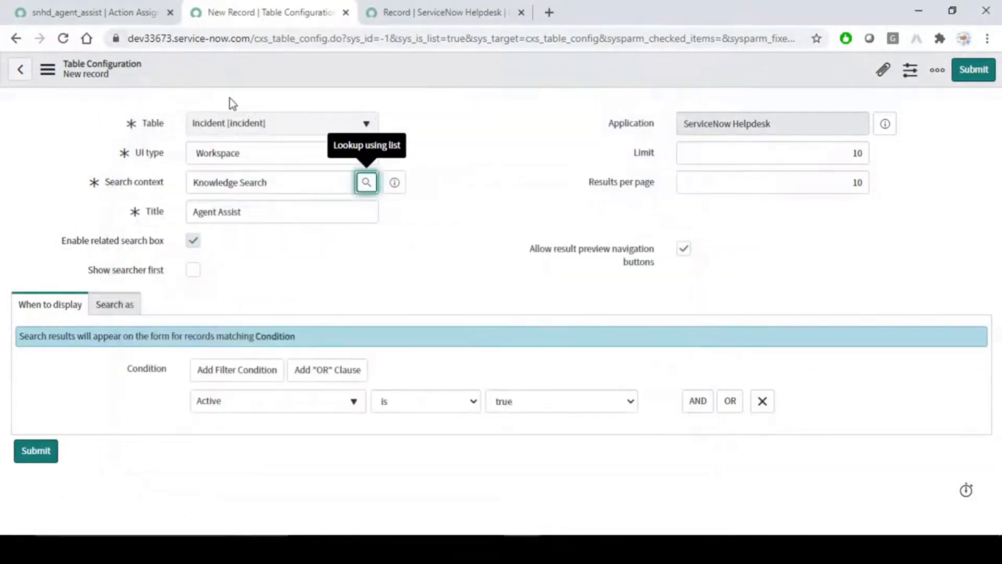
Open the Search Contexts list from the navigator and start a new search context.
left_click(84, 7)
left_click(135, 99)
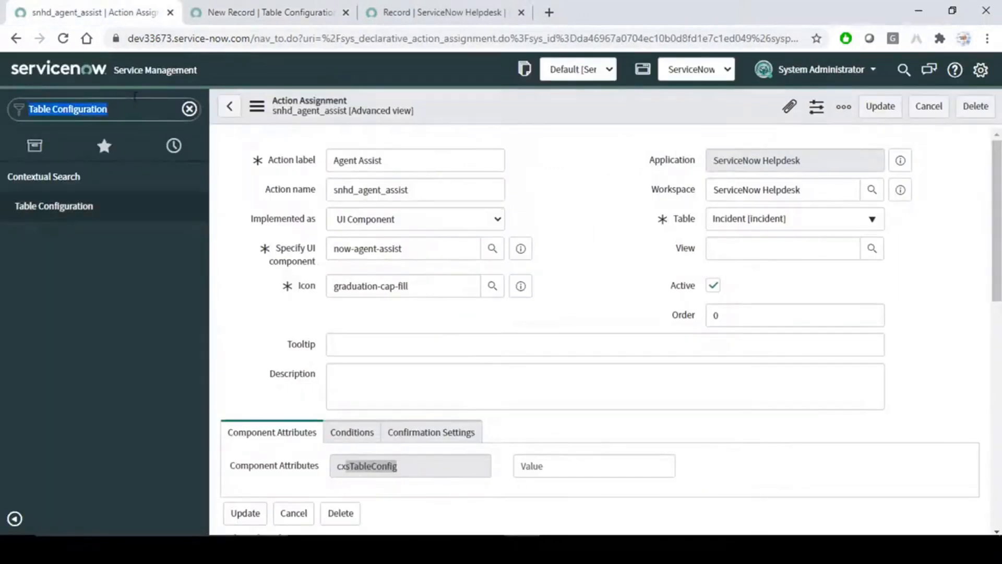
type("se")
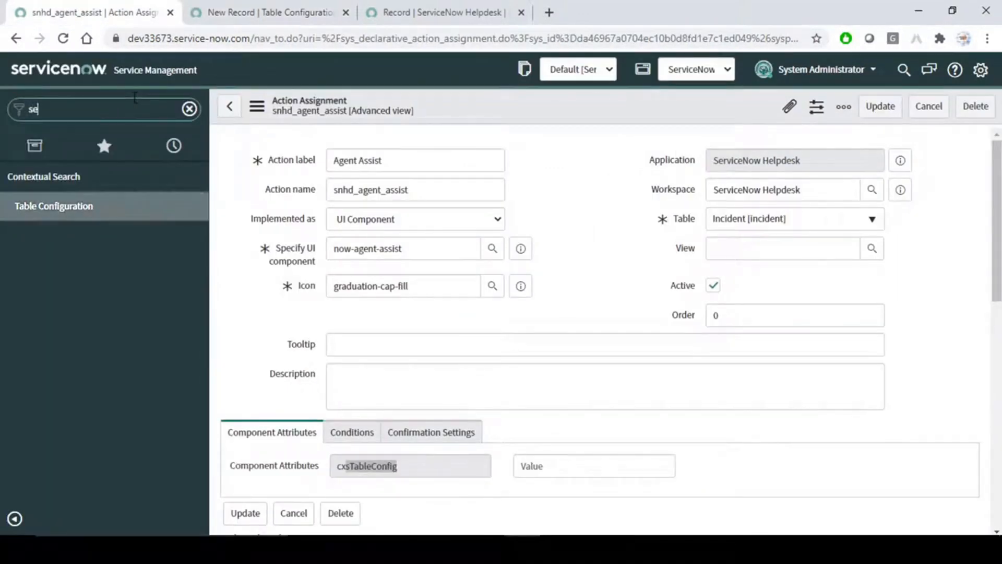
type("arch conte")
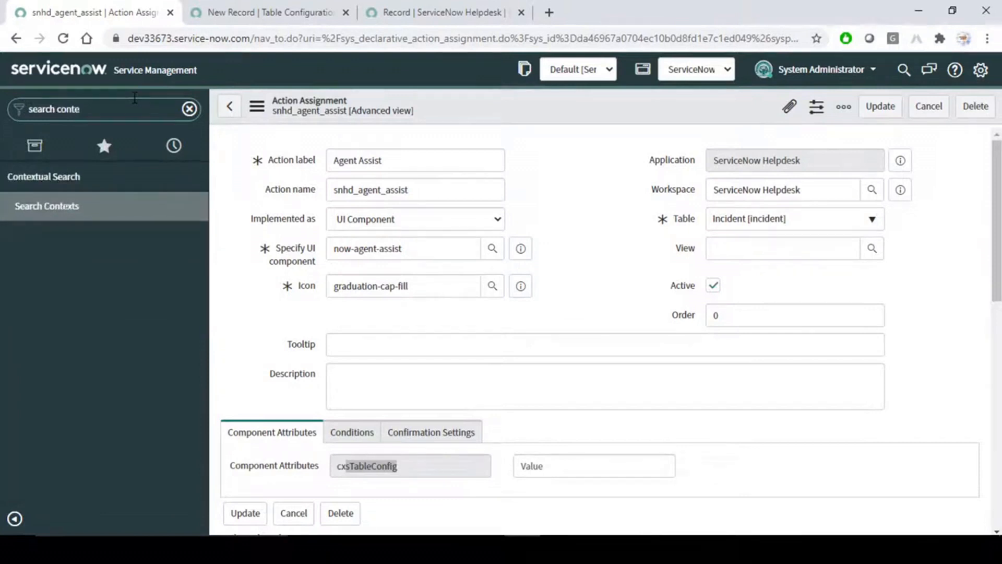
middle_click(71, 212)
left_click(446, 11)
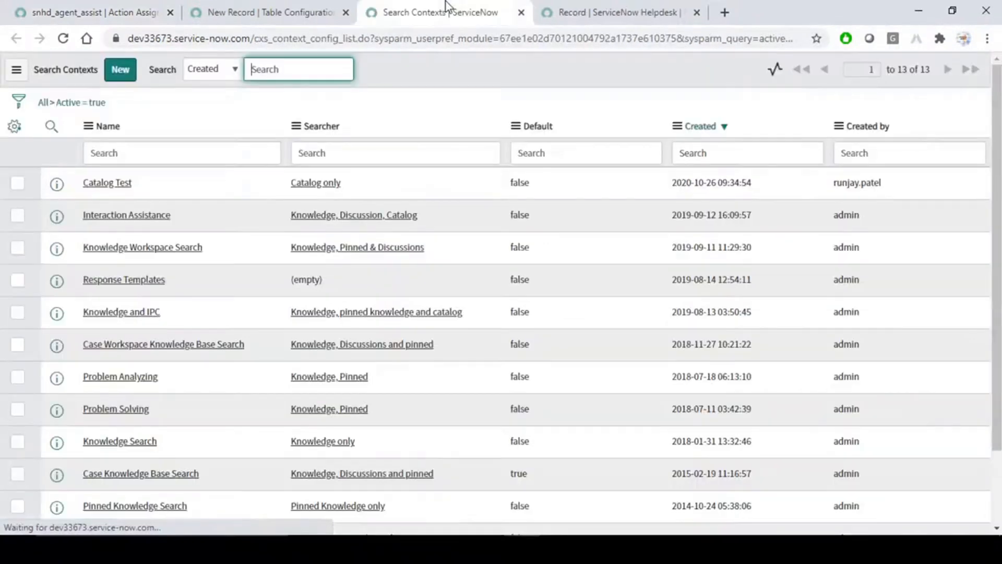
left_click(122, 72)
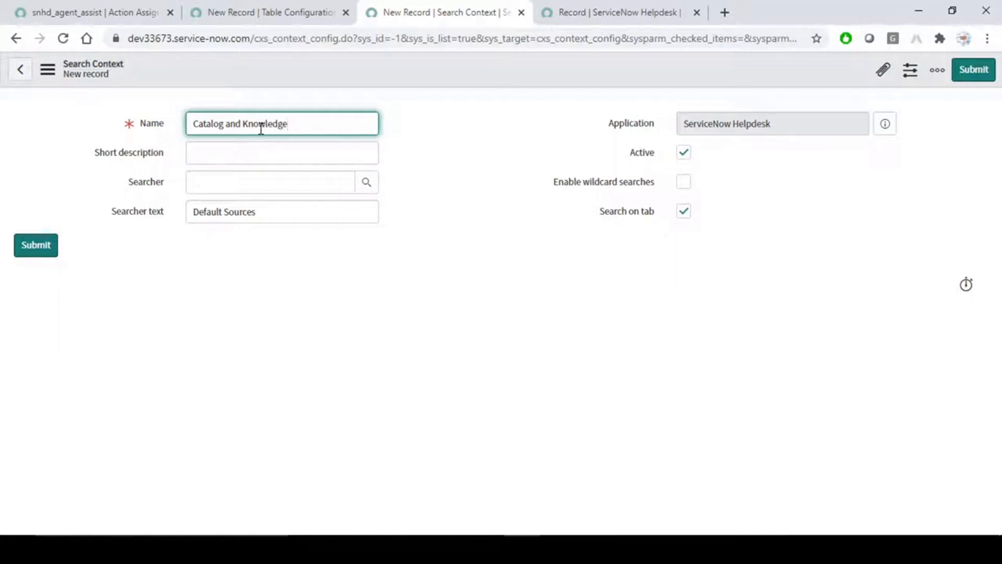
Give it name and short description 'Catalog and Knowledge', Knowledge and catalog searcher, wildcard searches on, and save.
left_click_drag(305, 123, 168, 111)
key("ctrl+c")
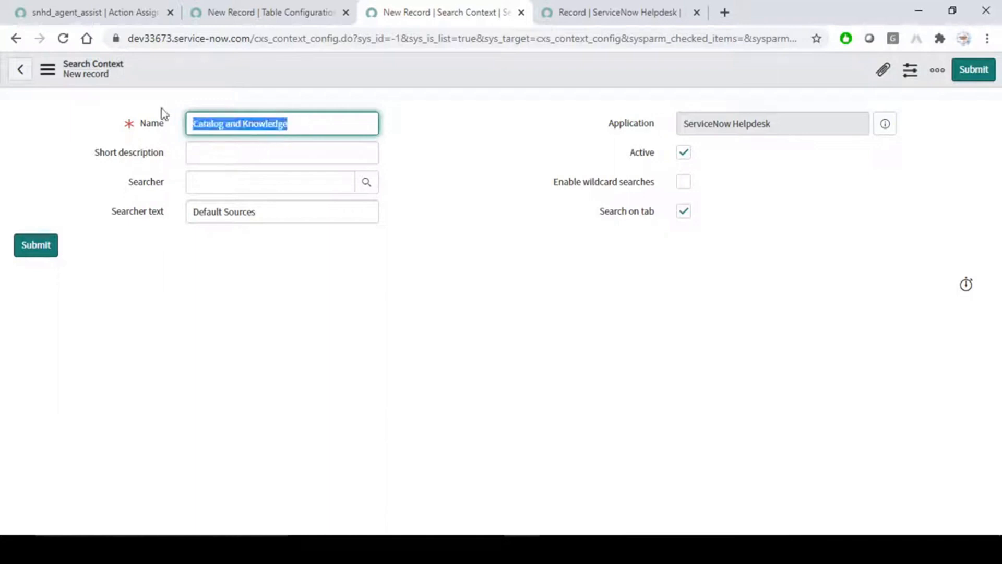
left_click(243, 147)
key("ctrl+v")
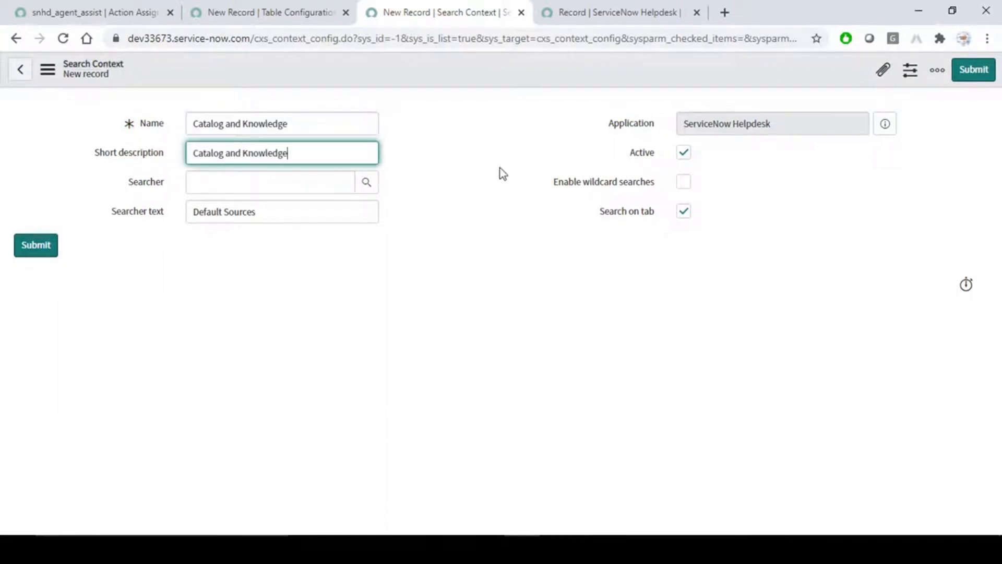
left_click(286, 179)
left_click(366, 186)
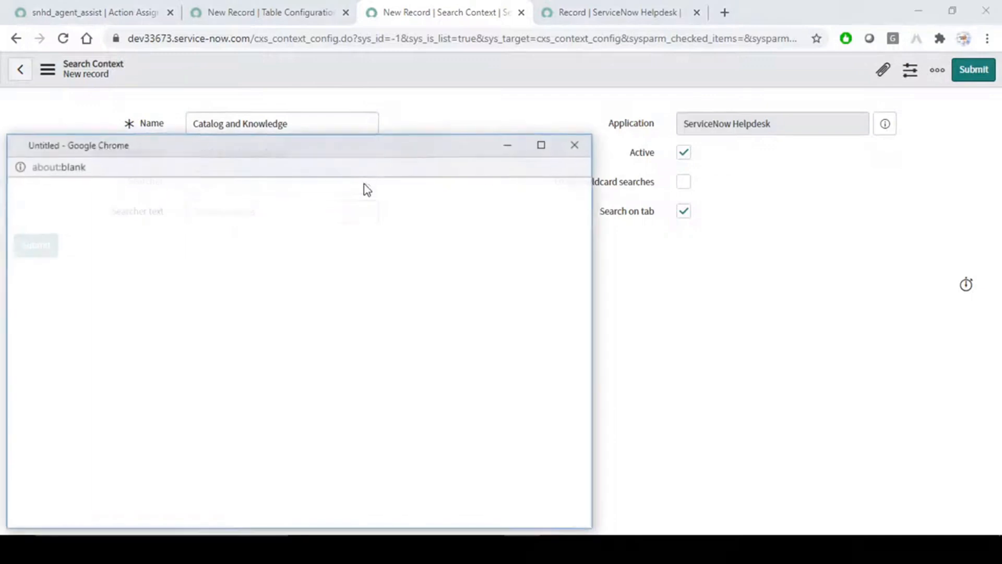
left_click_drag(380, 145, 494, 89)
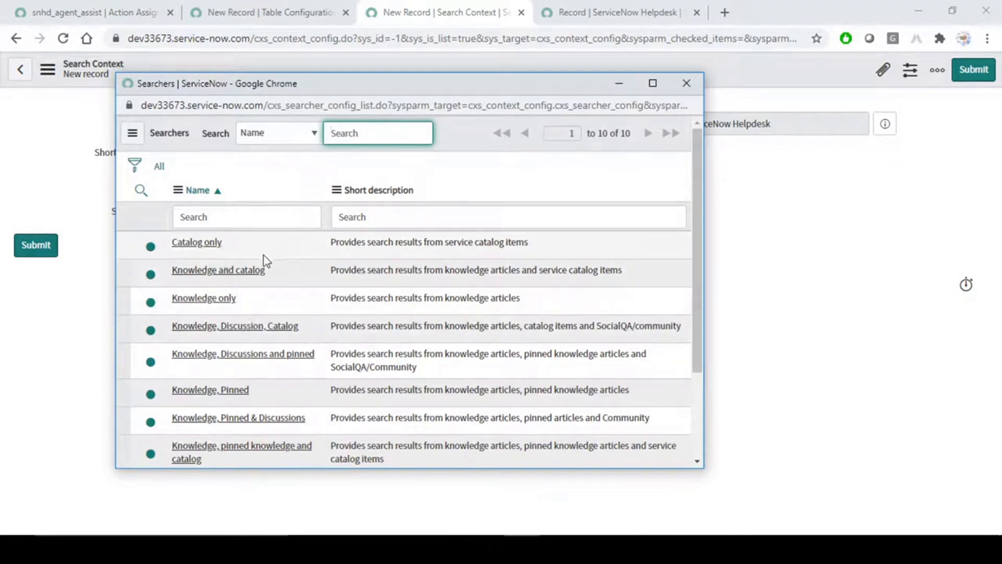
left_click(216, 271)
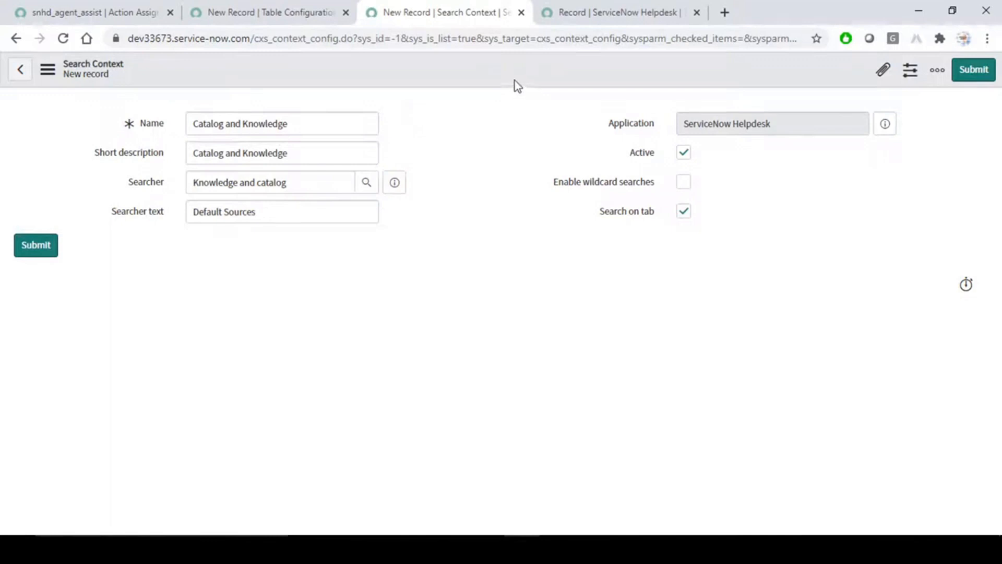
left_click(675, 182)
right_click(459, 65)
left_click(480, 73)
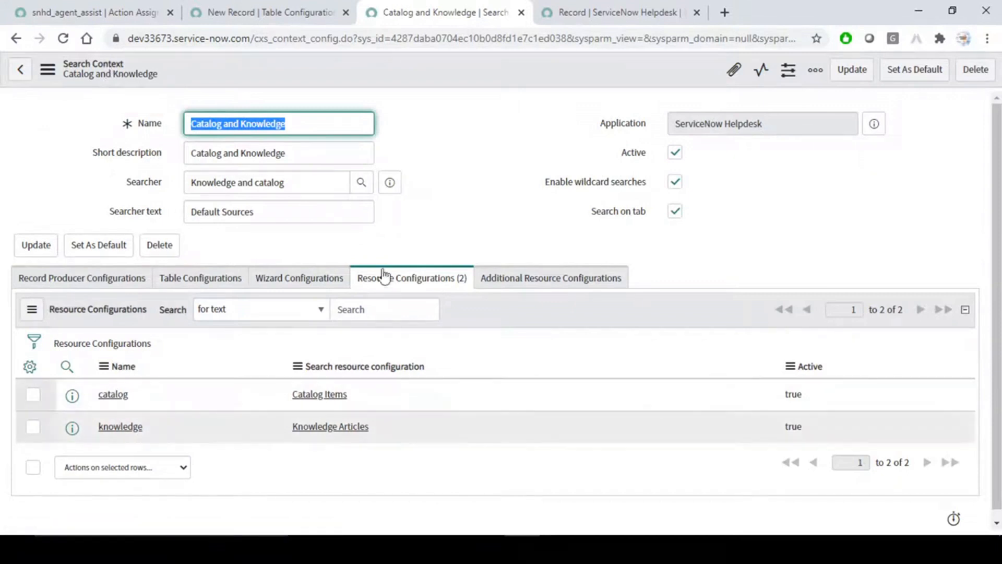
Replace Knowledge Search with the Catalog and Knowledge search context and save the table configuration.
left_click(256, 11)
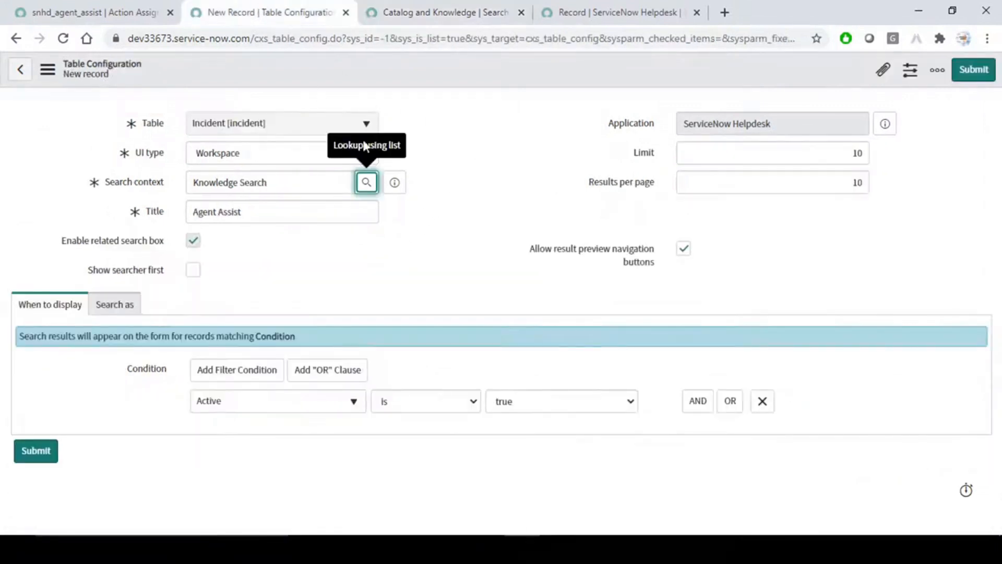
left_click(116, 185)
key("BackSpace")
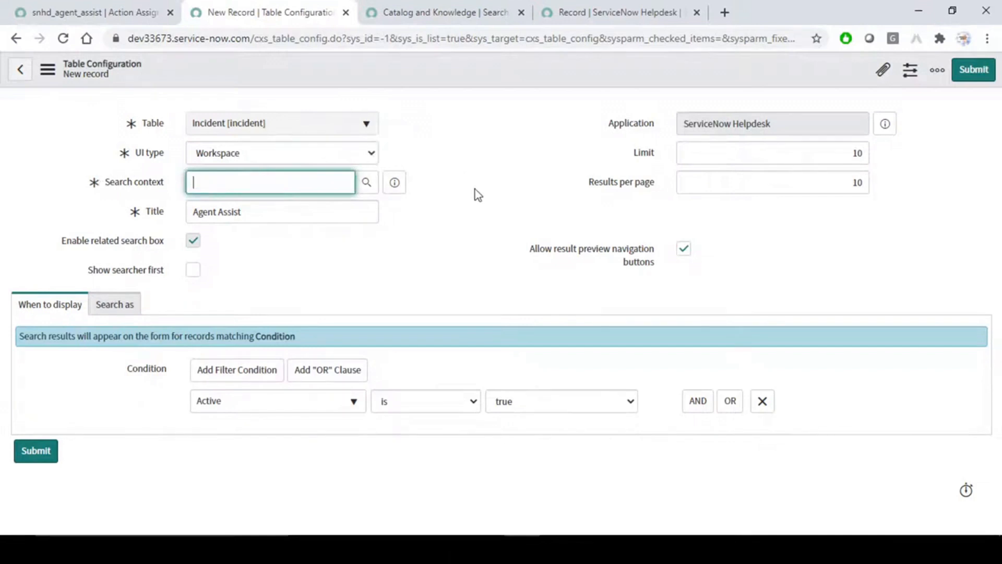
left_click(367, 183)
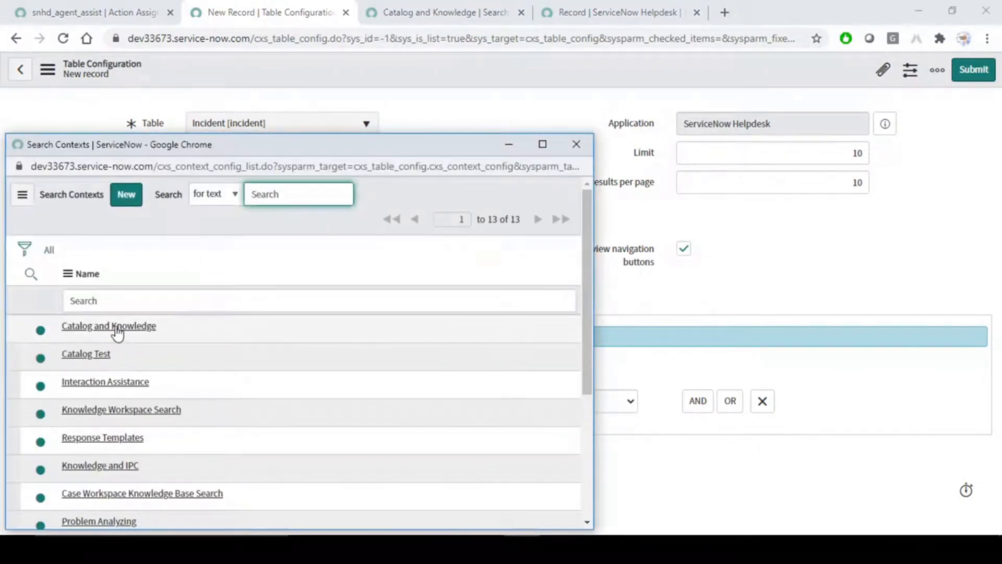
left_click(118, 333)
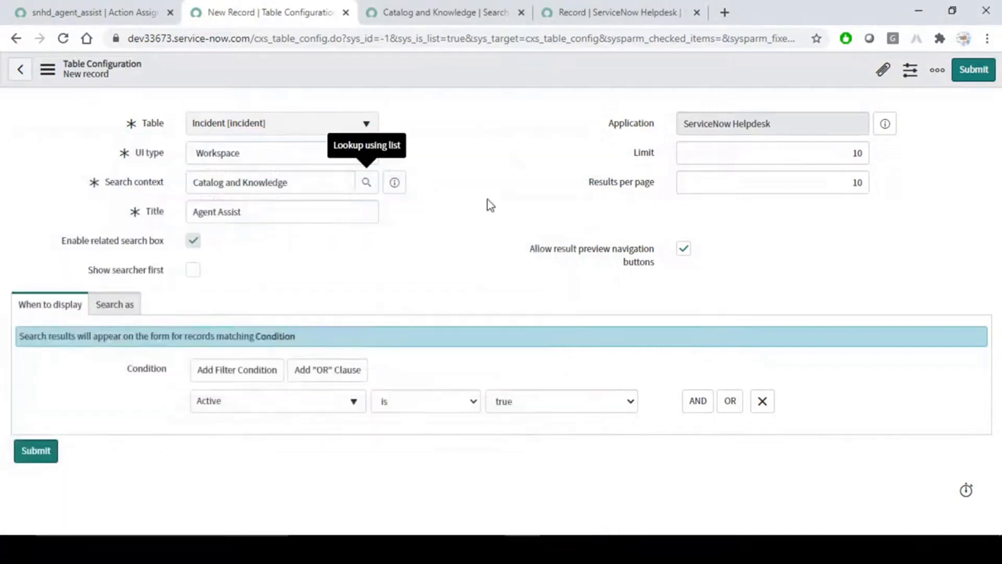
right_click(478, 67)
left_click(502, 78)
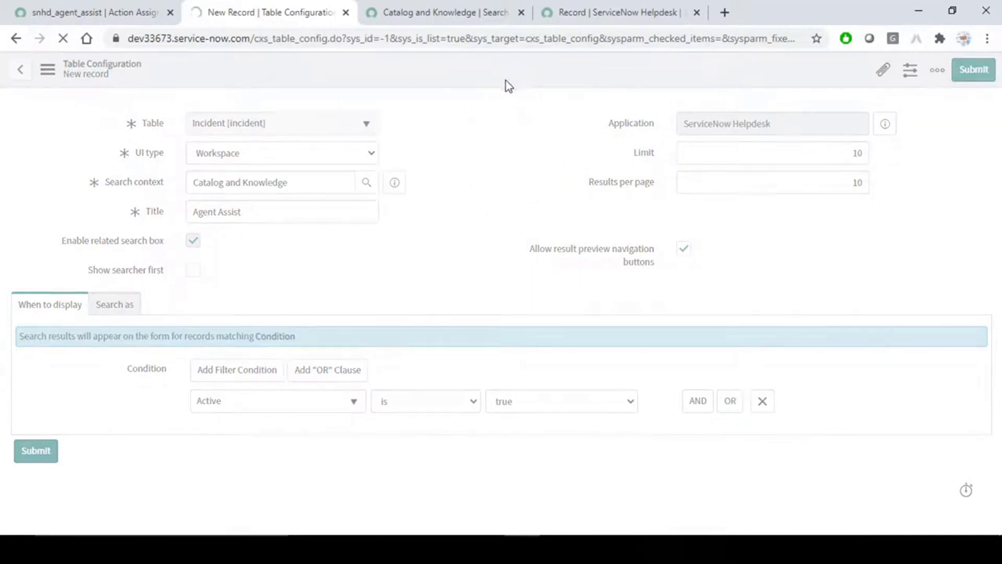
Reload incident INC0010112 in the workspace and check the saved configuration's search action configurations.
left_click(637, 6)
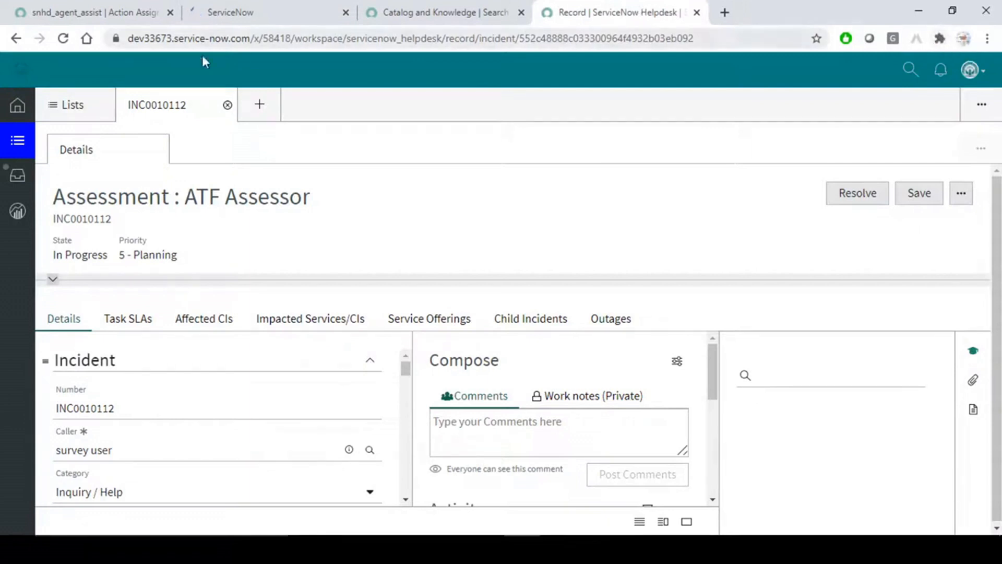
left_click(63, 39)
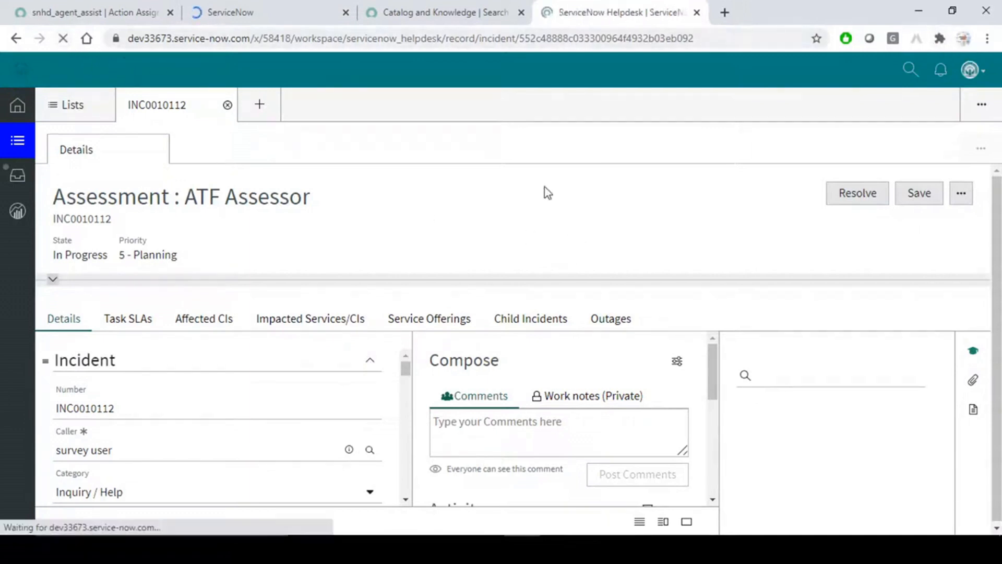
left_click(275, 7)
left_click(607, 6)
left_click(290, 6)
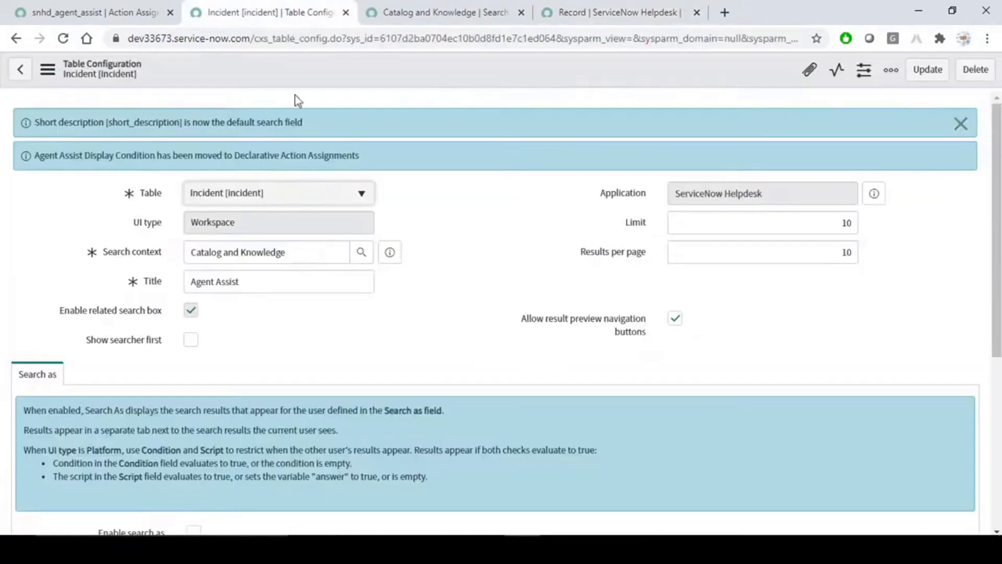
scroll(436, 252, "down", 5)
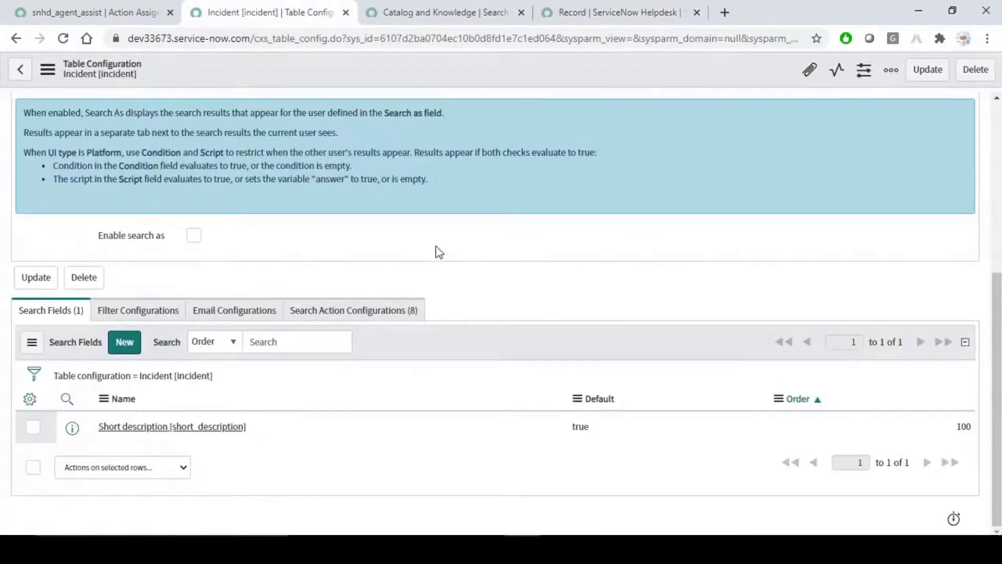
left_click(405, 312)
scroll(503, 105, "up", 5)
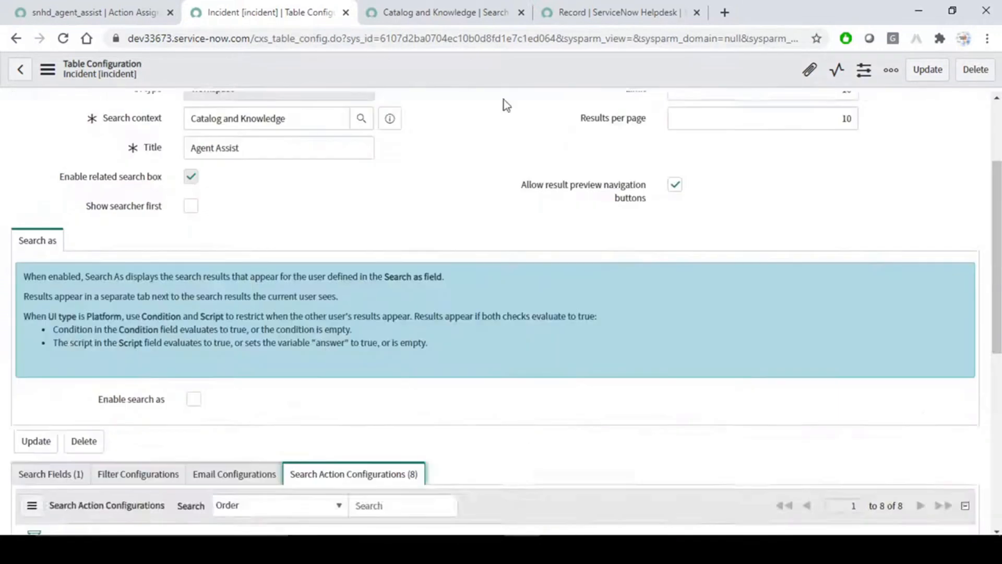
left_click(628, 6)
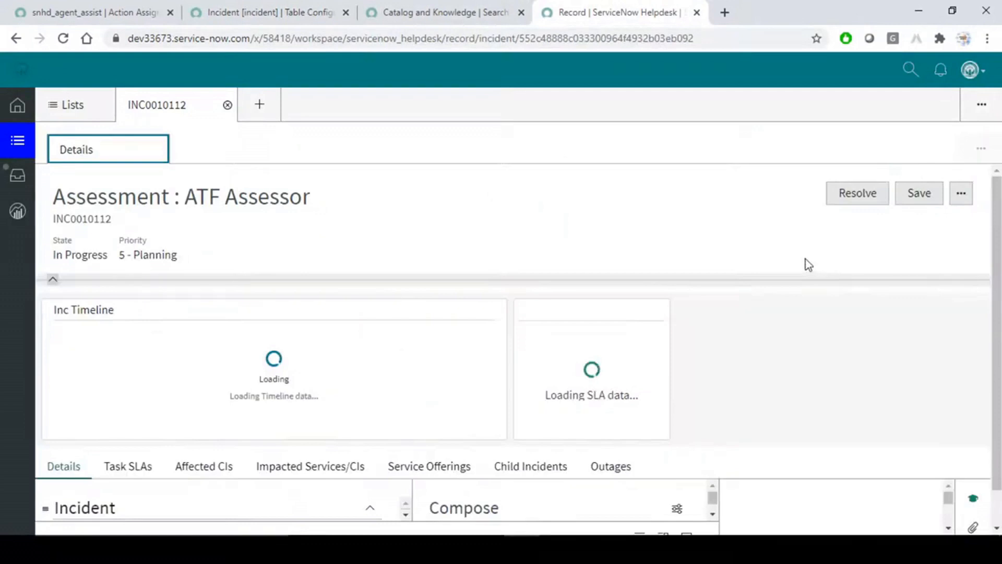
Hide the timeline and SLA panels, scroll INC0010112 down to Notes, then switch to Word.
left_click(53, 280)
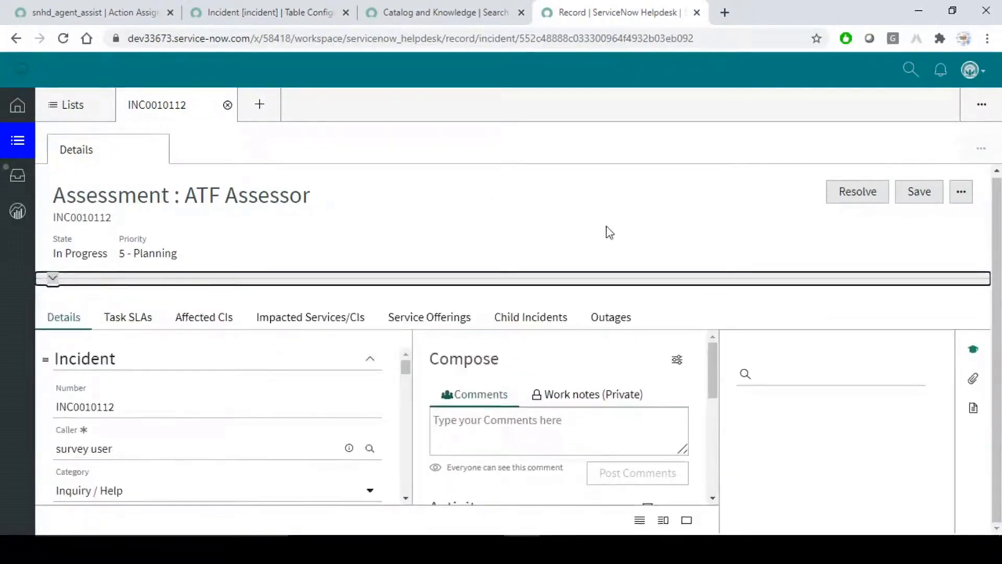
scroll(330, 441, "down", 3)
scroll(330, 441, "down", 5)
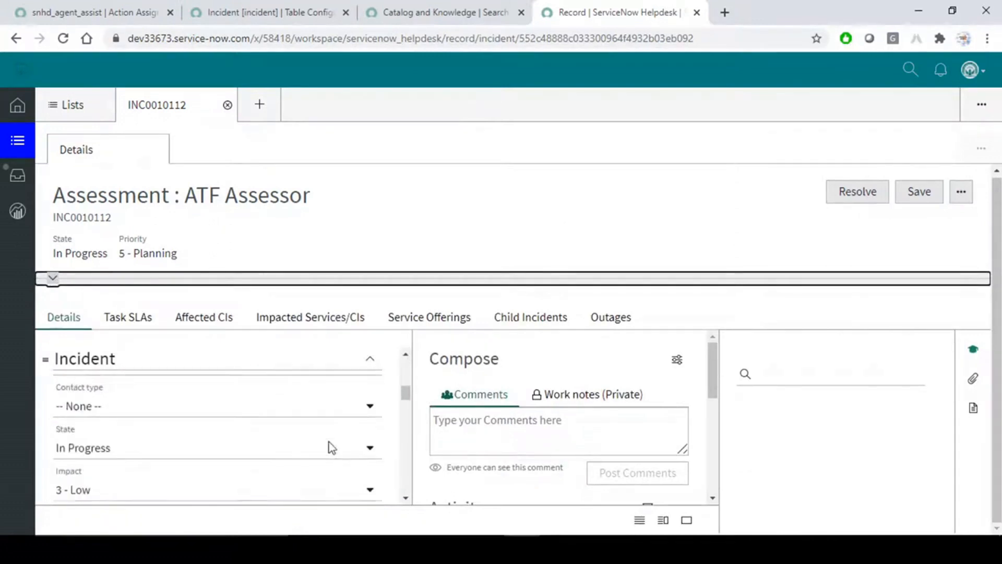
scroll(332, 447, "down", 5)
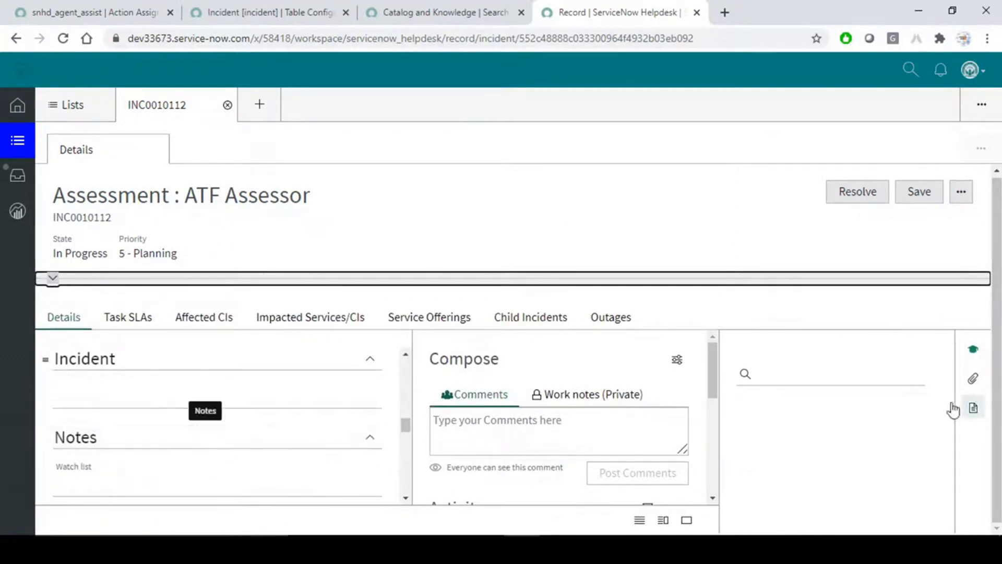
left_click(859, 378)
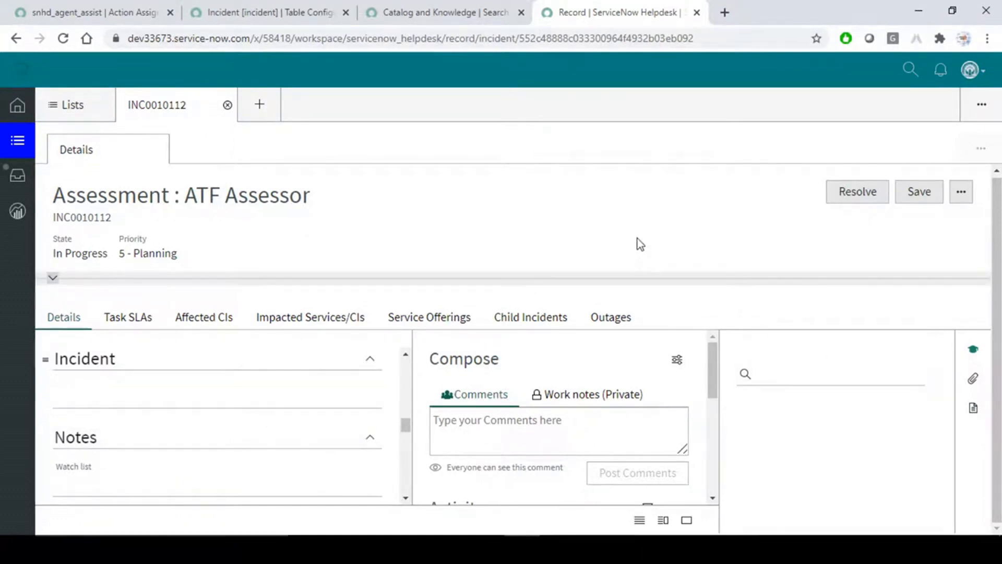
key("alt+Tab")
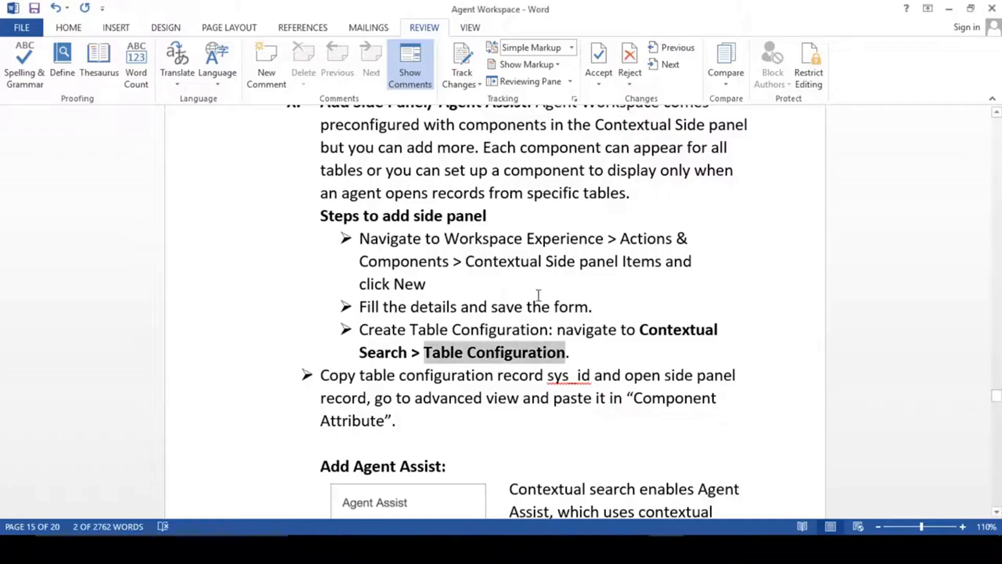
Find and highlight the guide's step about copying the table configuration sys_id.
scroll(500, 372, "down", 1)
left_click_drag(327, 296, 391, 302)
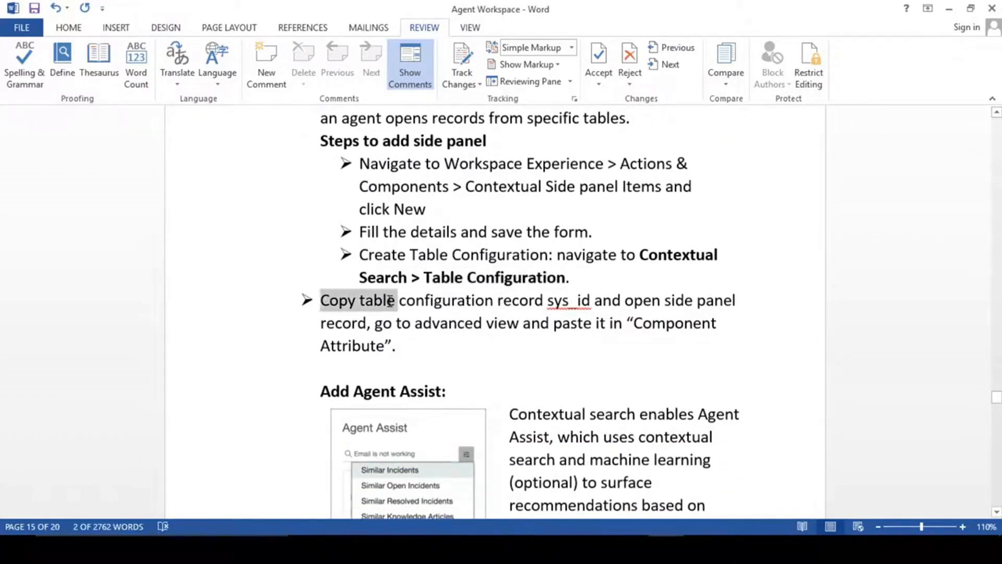
left_click(390, 302)
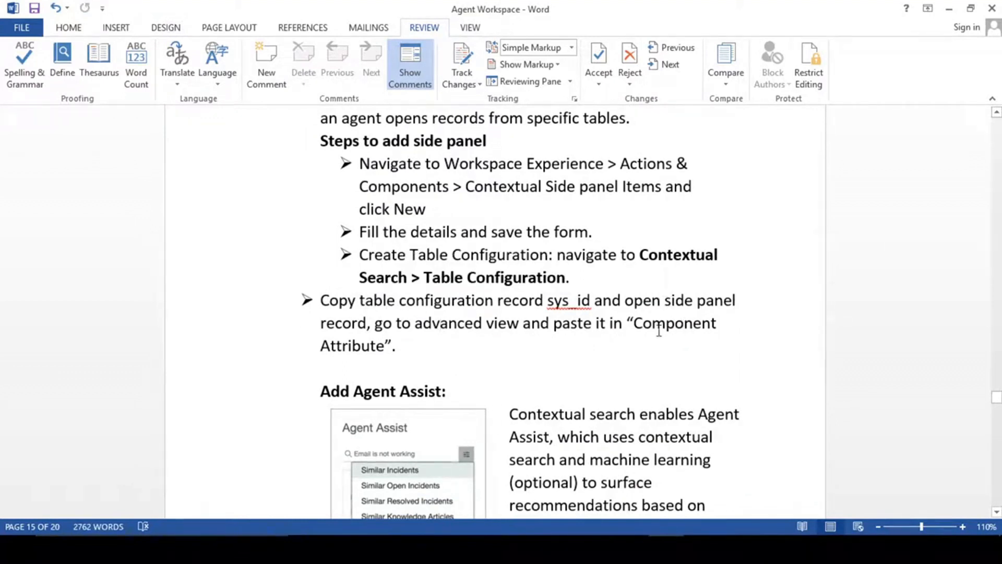
Back in the browser, open the header menu of the Incident table configuration record.
key("alt+Tab")
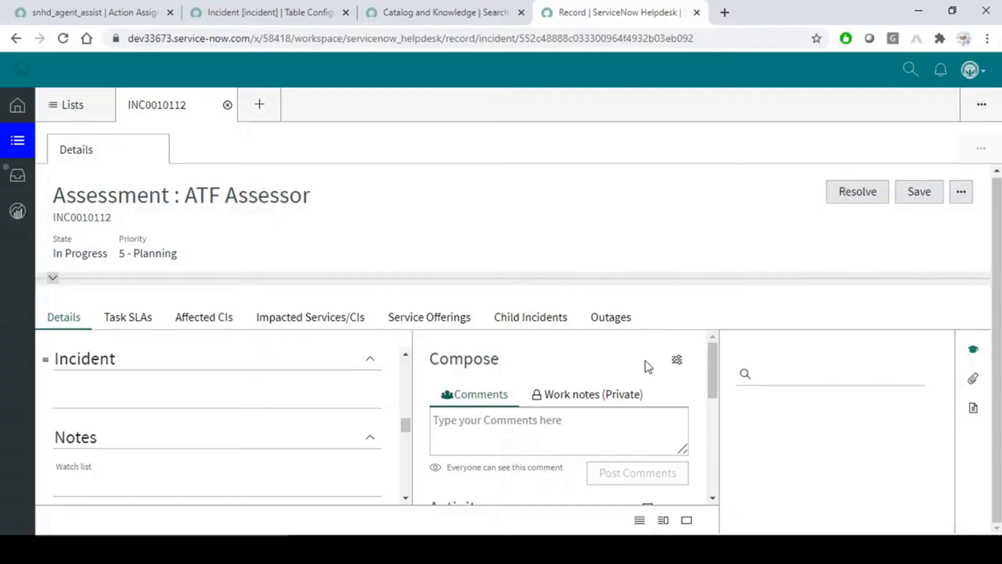
left_click(431, 10)
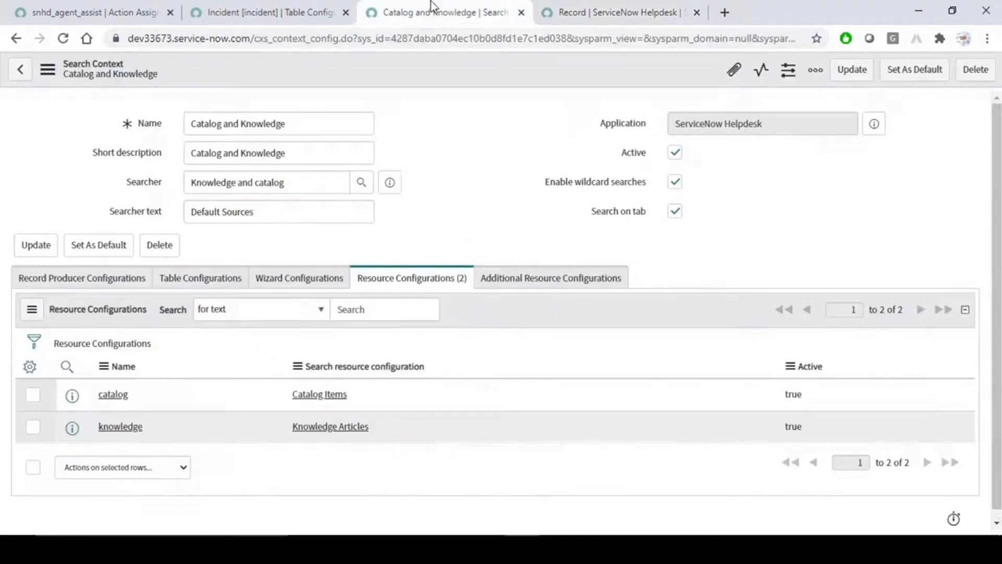
left_click(275, 7)
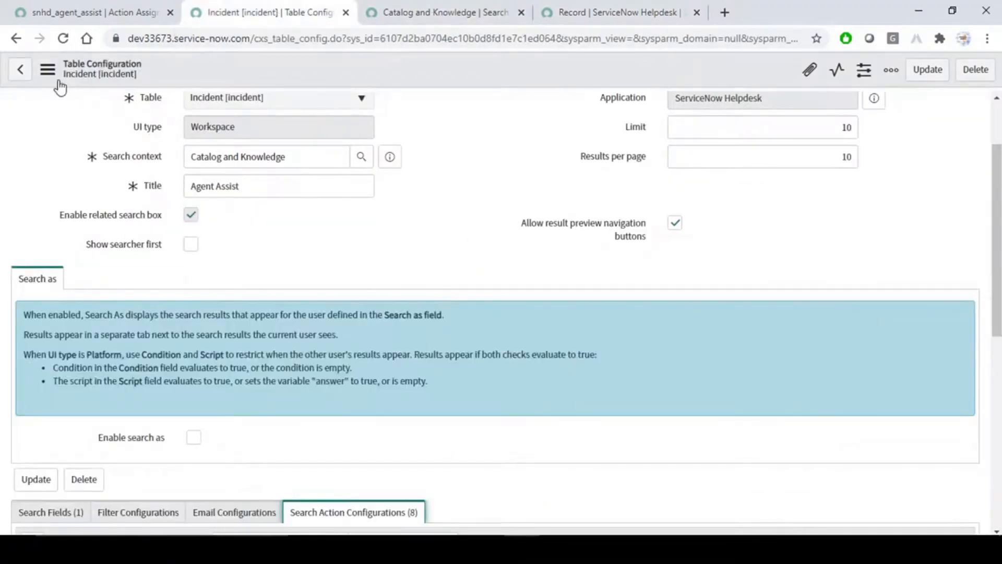
right_click(433, 70)
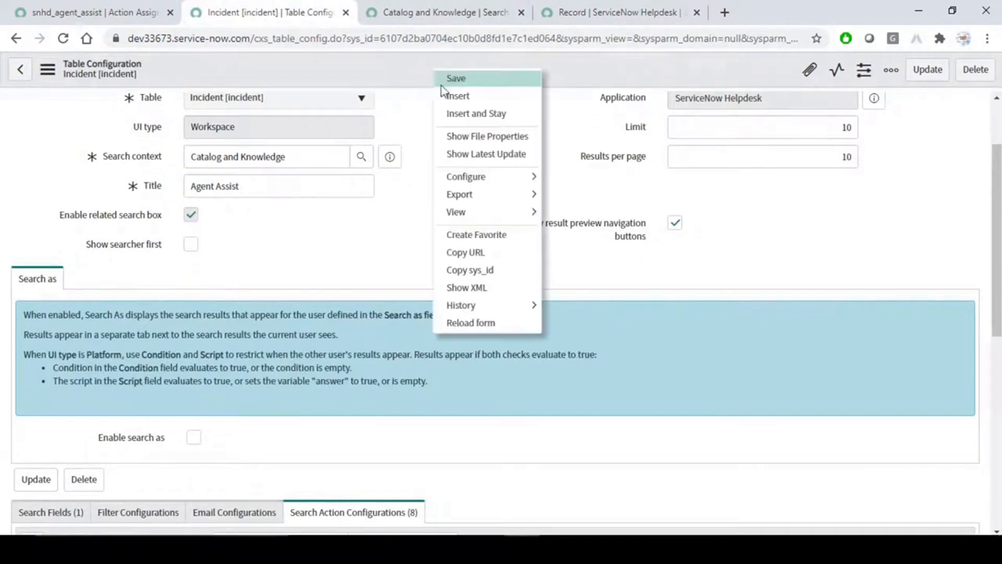
Paste the Incident table configuration's sys_id into snhd_agent_assist's cxsTableConfig value and save.
left_click(477, 275)
left_click(414, 4)
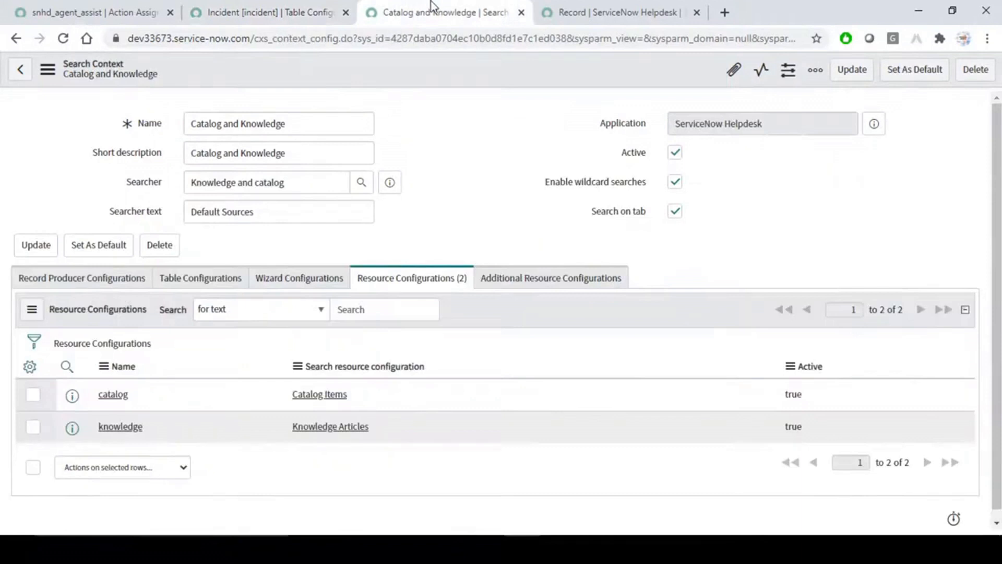
key("ctrl+1")
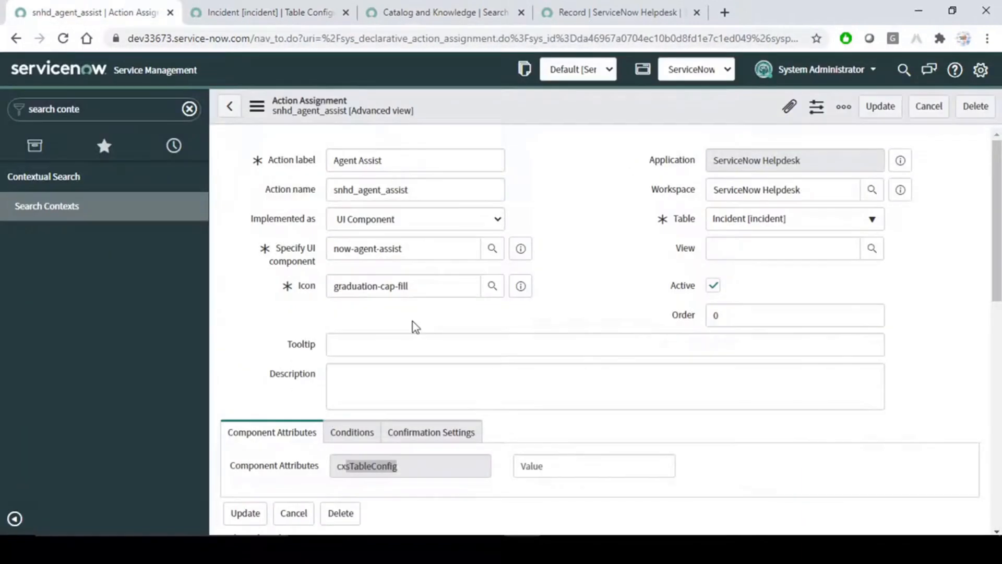
scroll(416, 327, "down", 5)
left_click(549, 171)
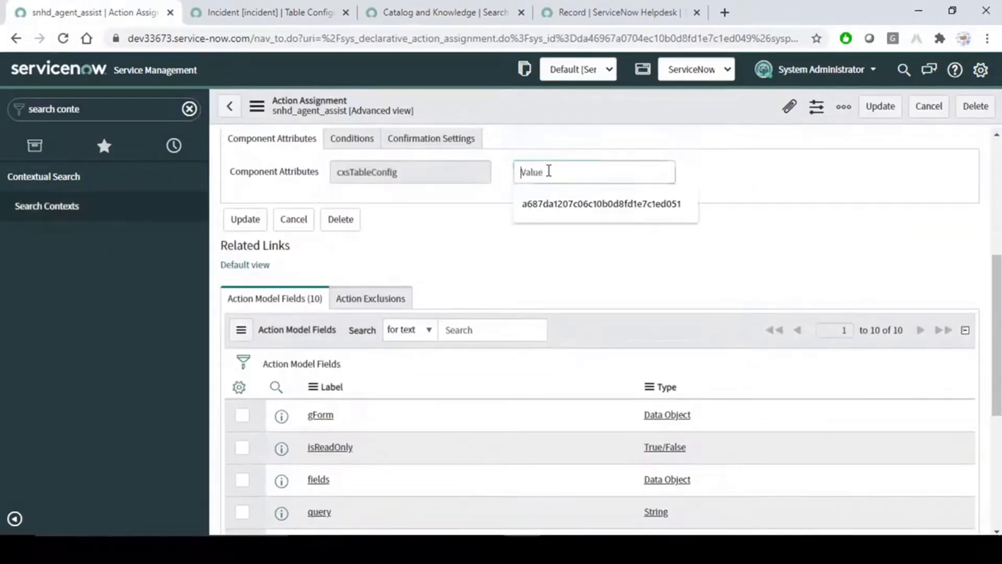
key("ctrl+v")
scroll(526, 241, "up", 5)
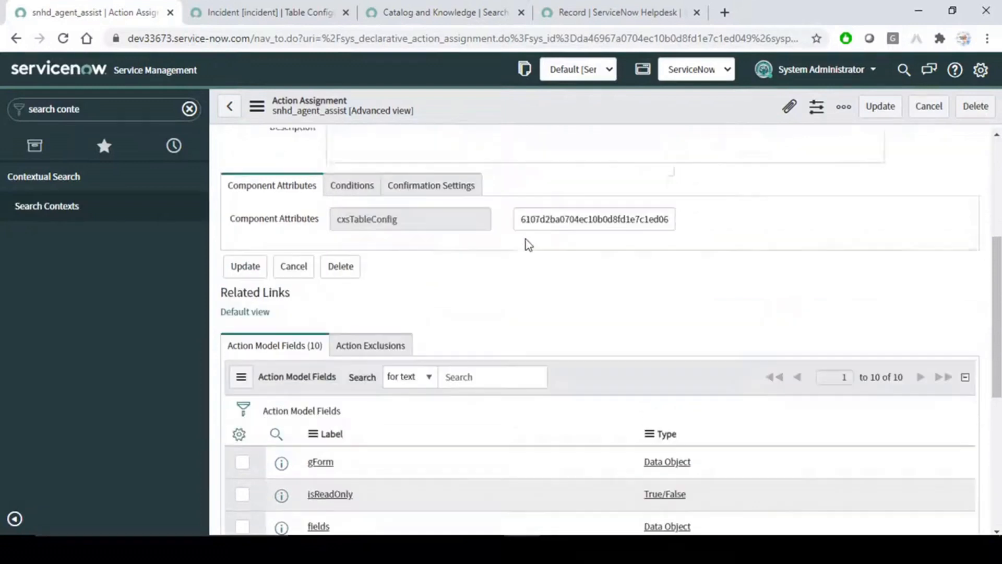
right_click(545, 114)
left_click(562, 121)
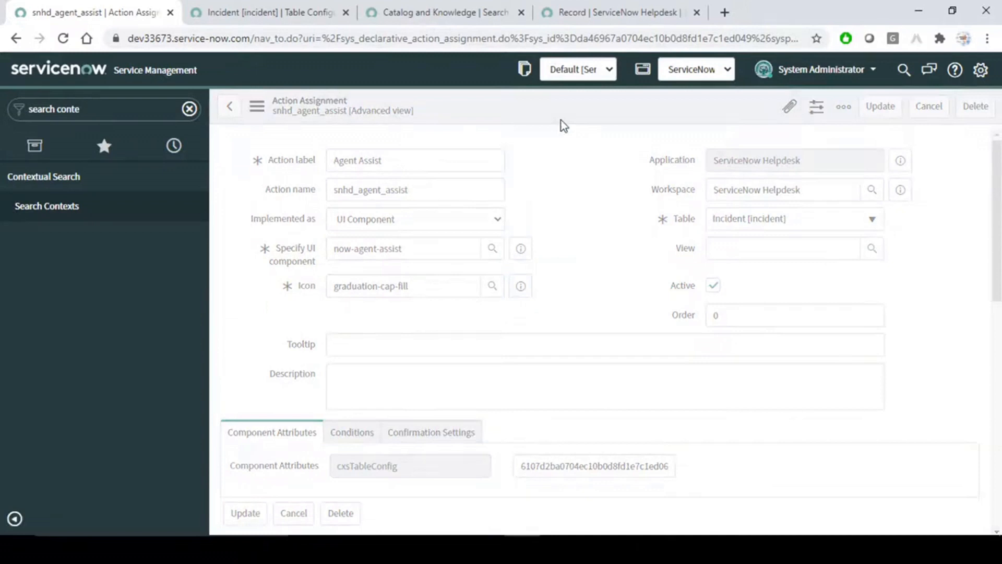
left_click(611, 9)
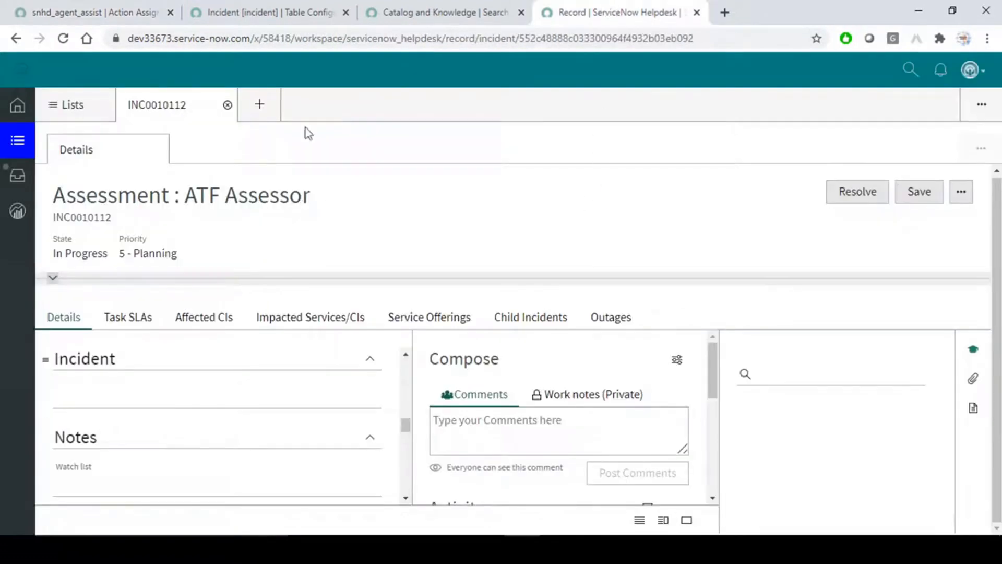
Reload INC0010112, collapse the timeline and SLA panels, and view the Agent Assist search sources.
left_click(64, 39)
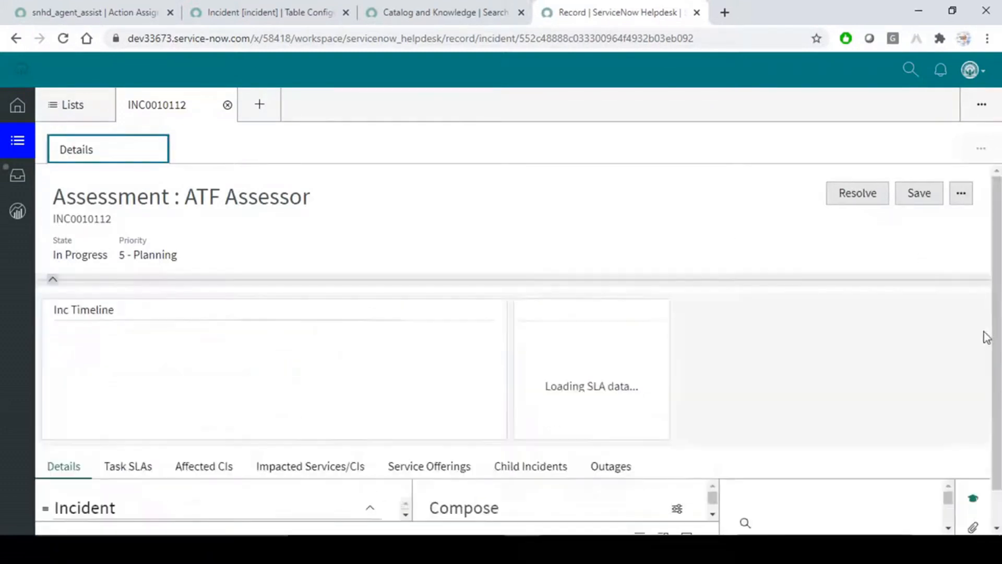
left_click(53, 282)
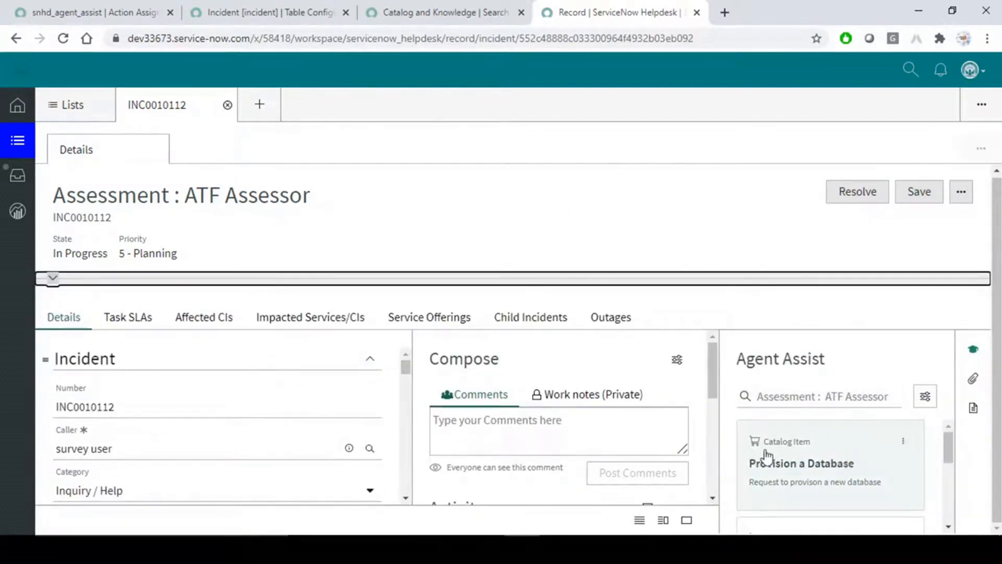
scroll(923, 455, "down", 1)
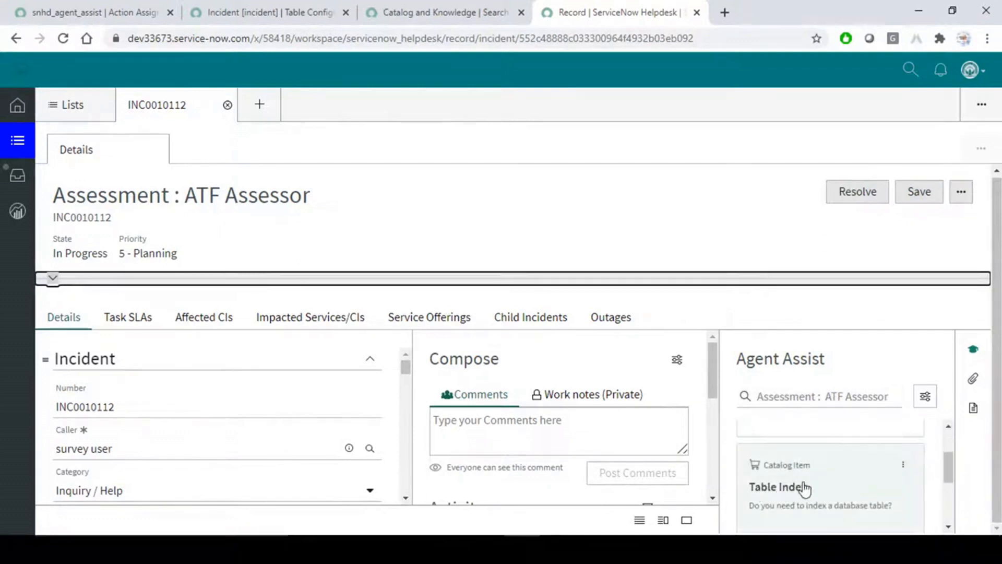
scroll(802, 488, "down", 2)
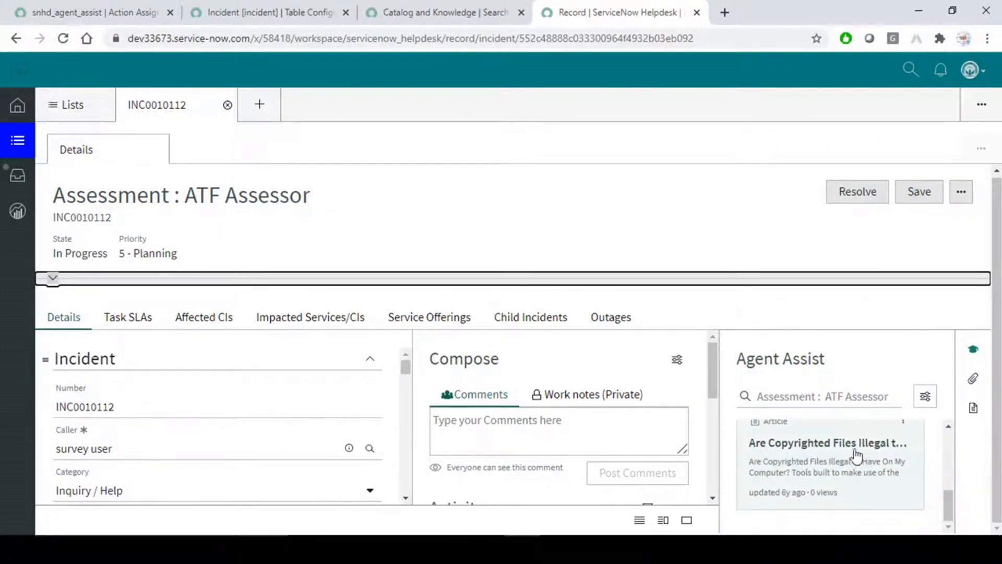
left_click(925, 399)
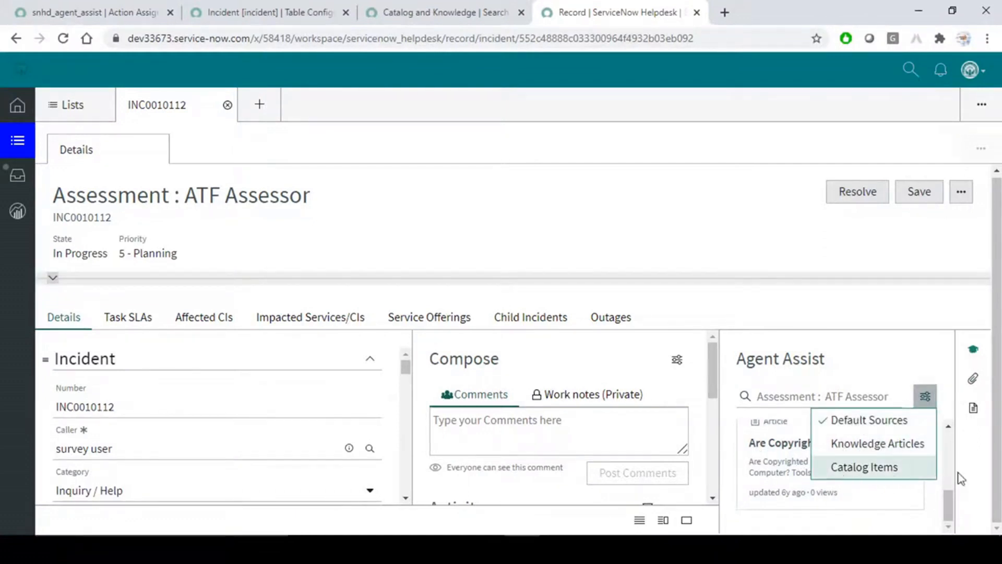
left_click(773, 275)
Inspect the action menu of the Provision a Database suggestion, then go to the Incident table configuration.
left_click_drag(948, 499, 955, 439)
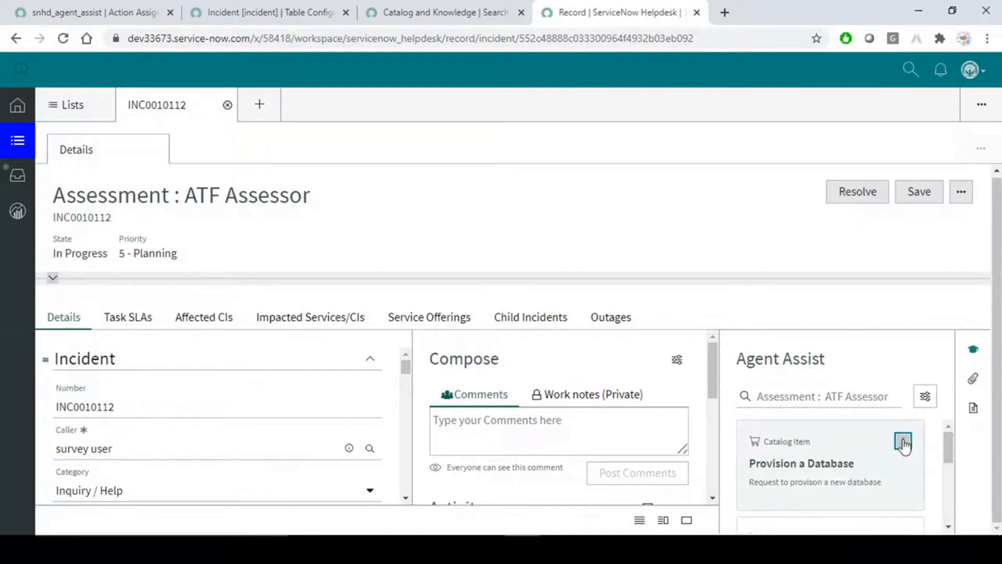
left_click(904, 443)
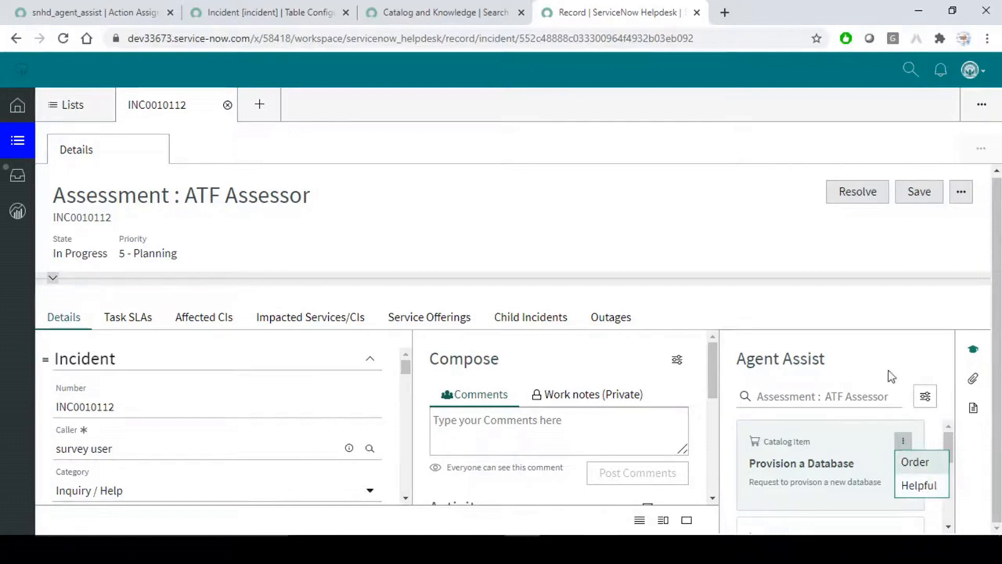
left_click(873, 295)
left_click(903, 443)
left_click(879, 321)
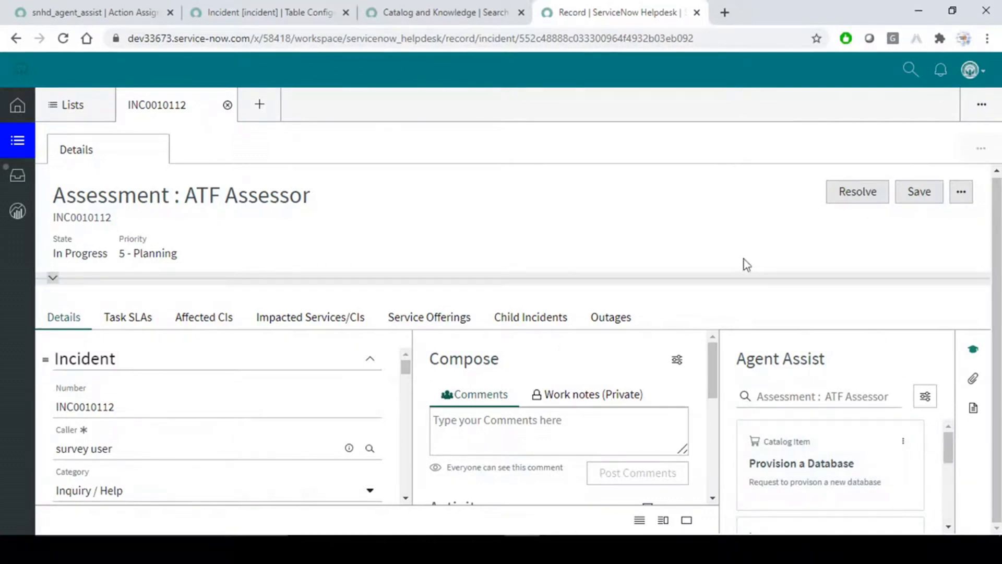
left_click(310, 7)
Review the eight search action configurations and the Catalog and Knowledge context, then return to INC0010112.
scroll(333, 247, "down", 8)
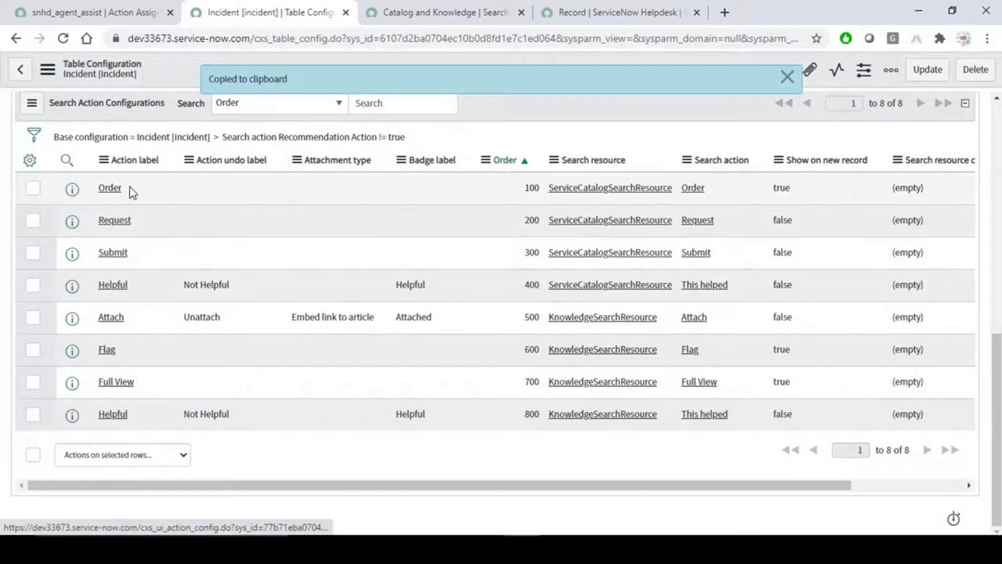
scroll(157, 273, "up", 10)
left_click_drag(310, 255, 160, 311)
scroll(160, 312, "down", 10)
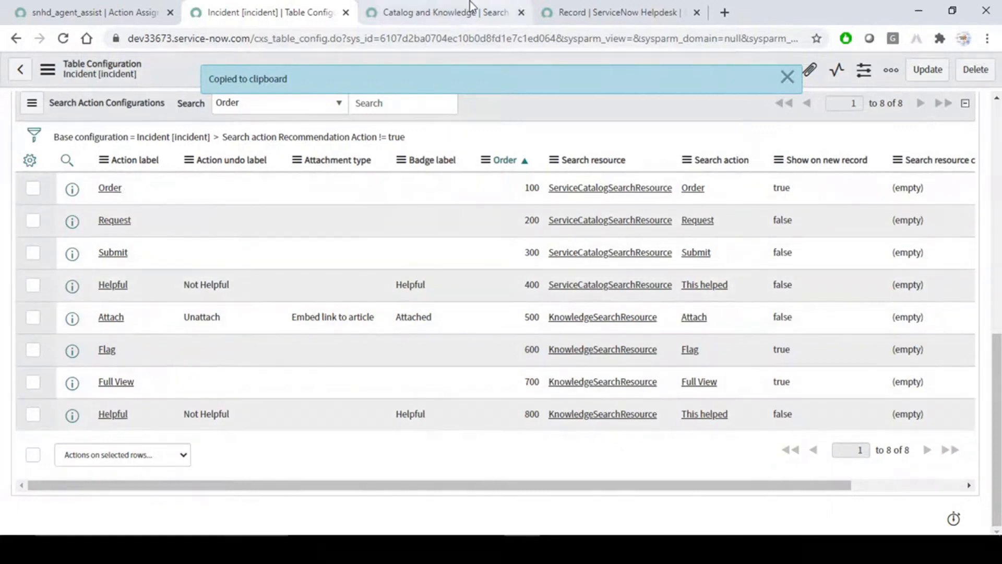
scroll(376, 149, "up", 5)
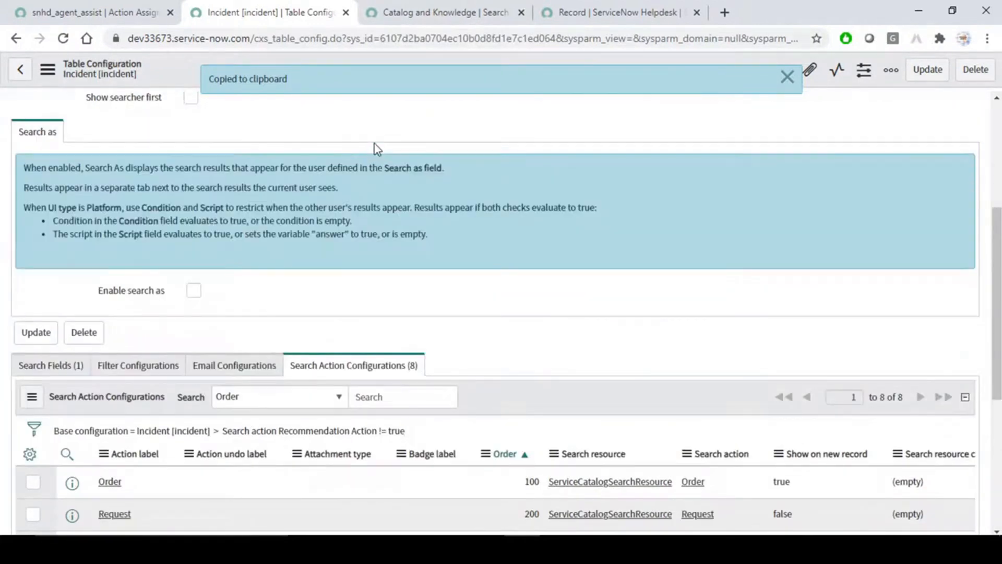
left_click(441, 9)
left_click(636, 8)
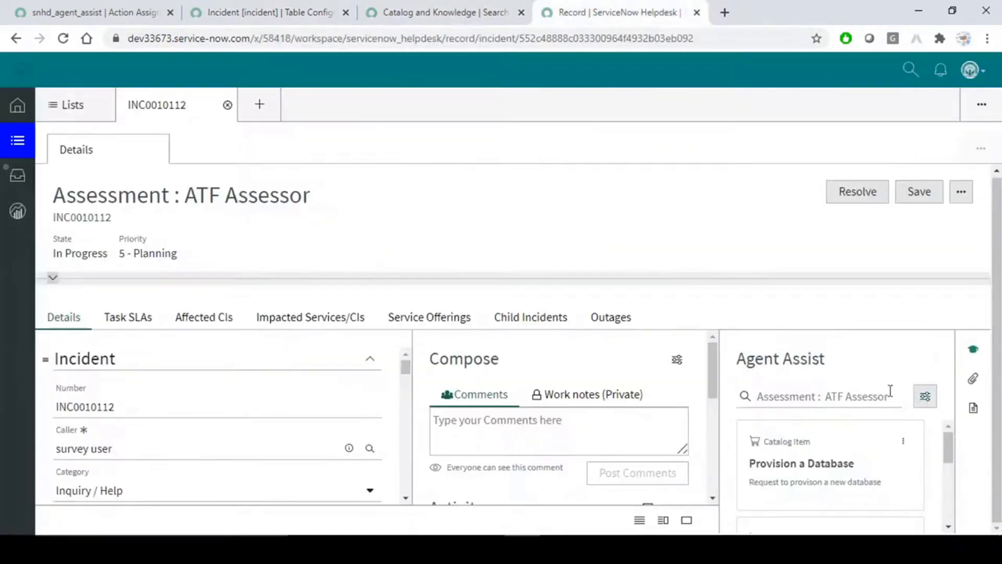
View the Agent Assist search sources and run an Agent Assist search for 'fa'.
left_click(929, 402)
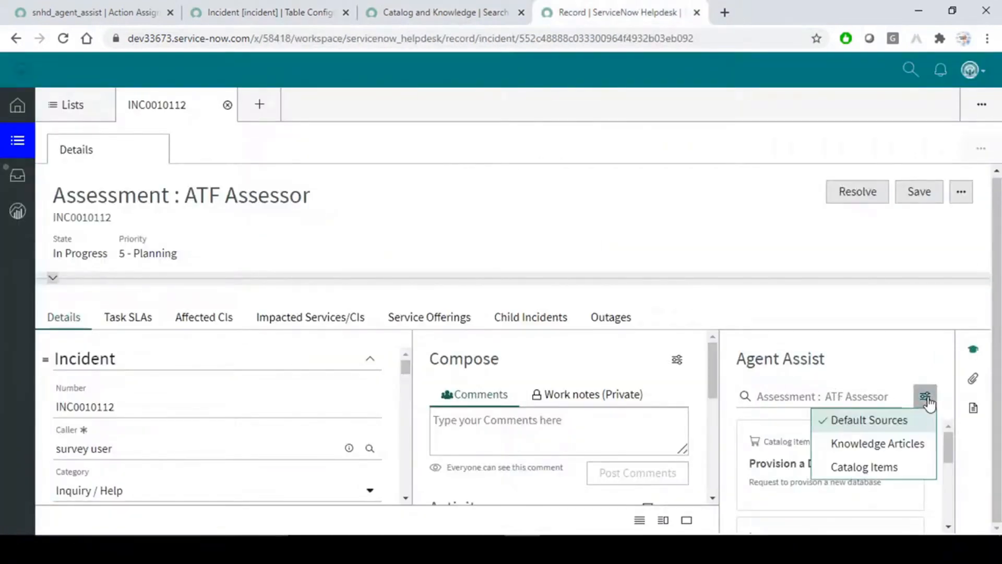
left_click(796, 396)
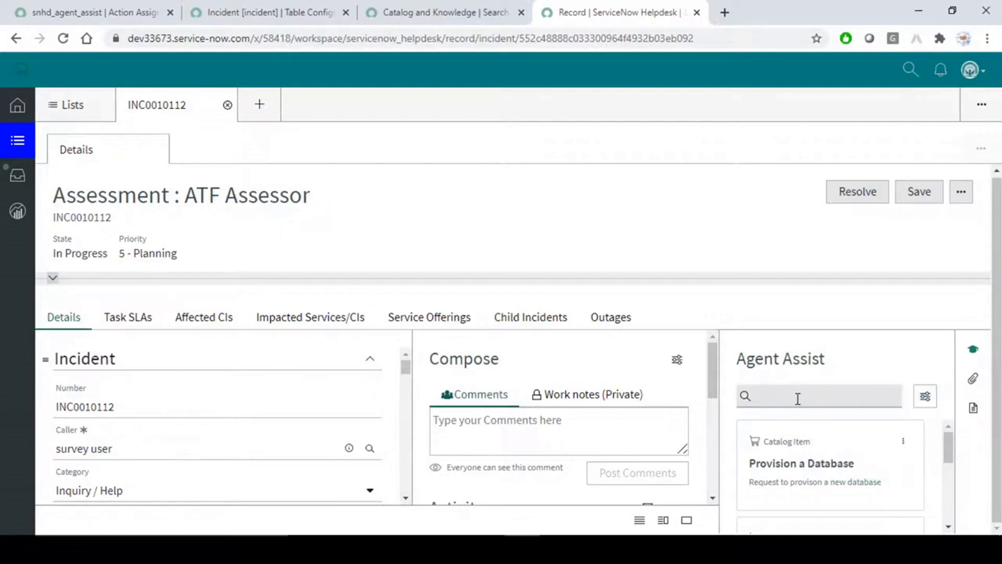
type("fail")
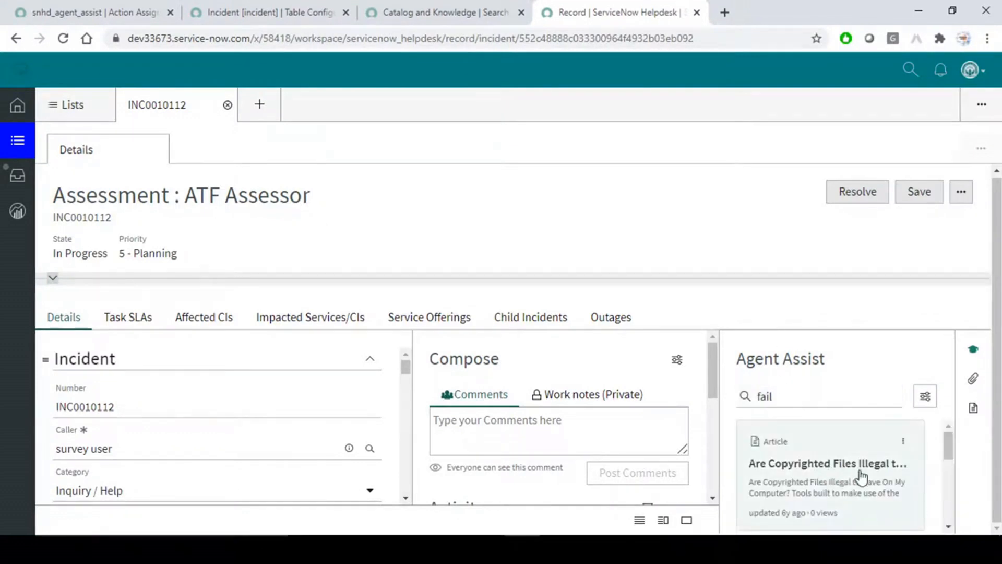
scroll(846, 483, "down", 3)
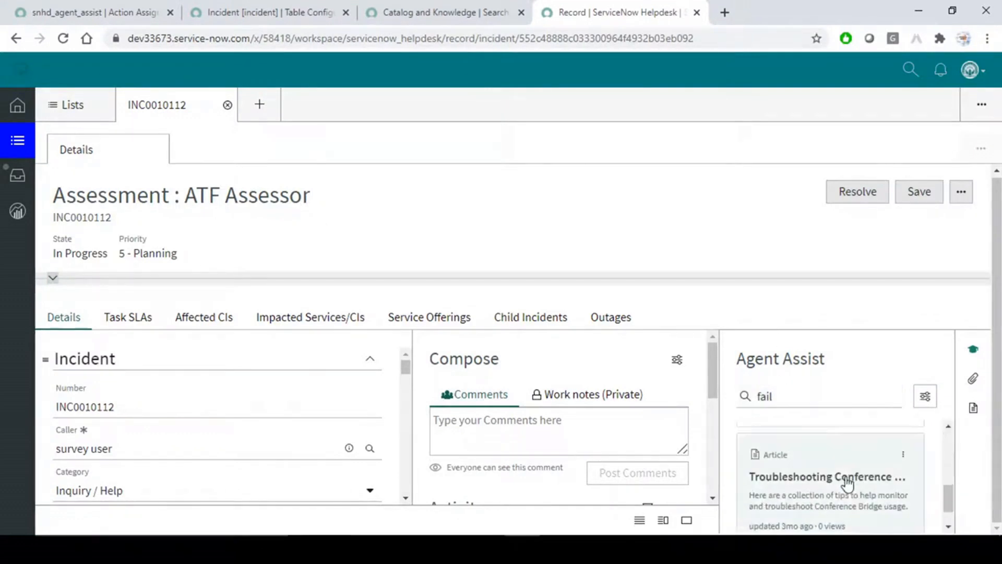
scroll(847, 470, "up", 3)
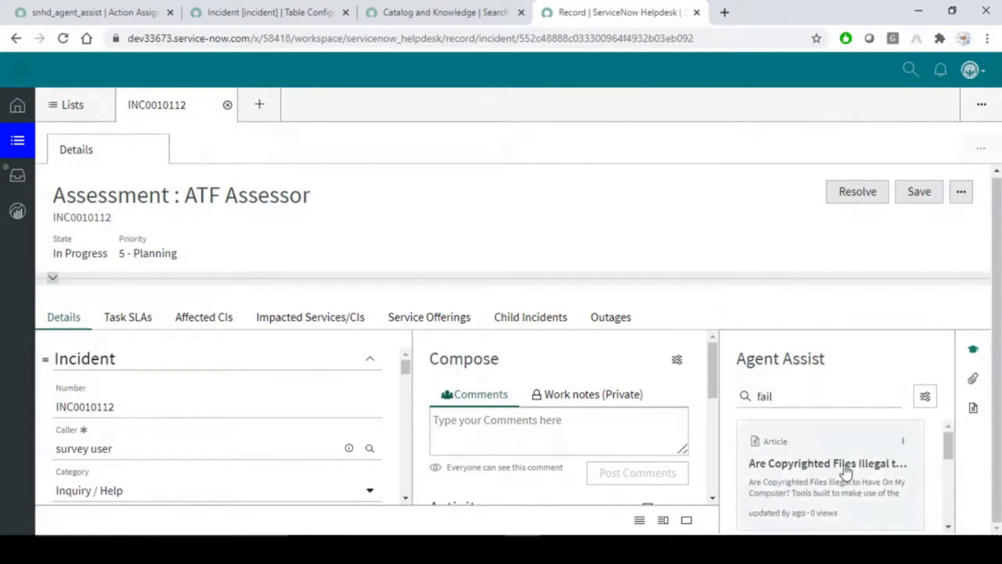
Recheck the Agent Assist source list, then bring up the Catalog and Knowledge search context.
left_click(911, 69)
left_click(357, 74)
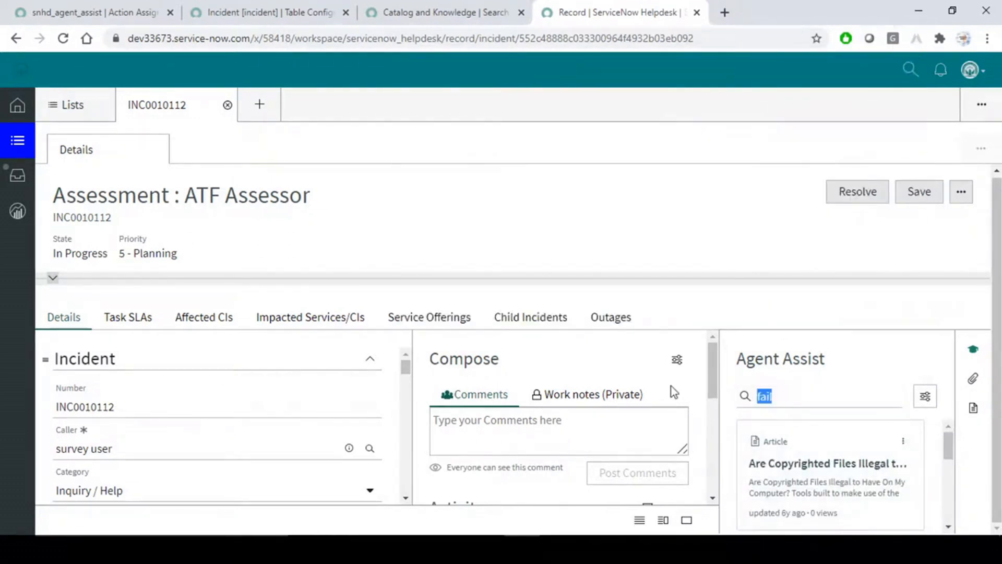
left_click(925, 398)
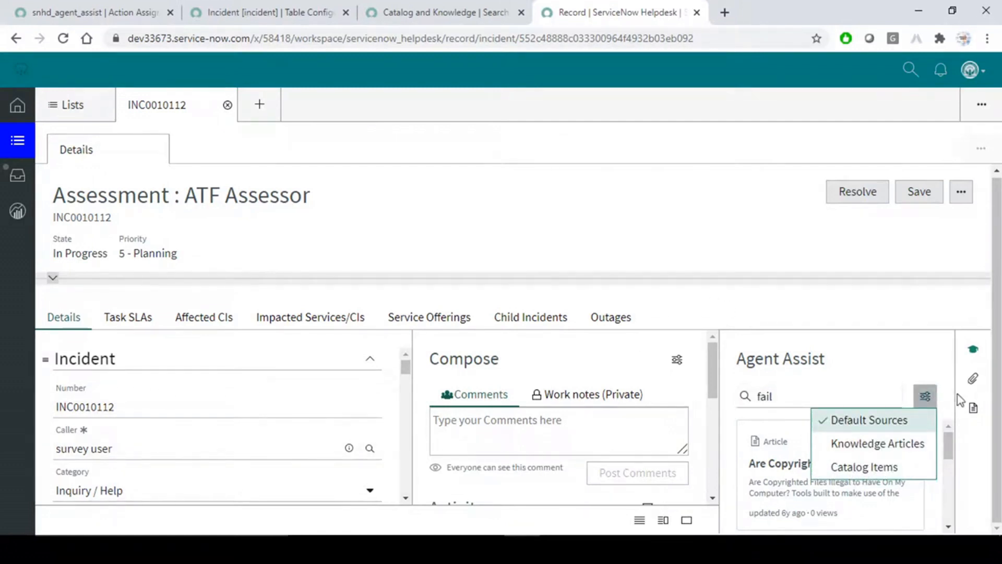
left_click(405, 11)
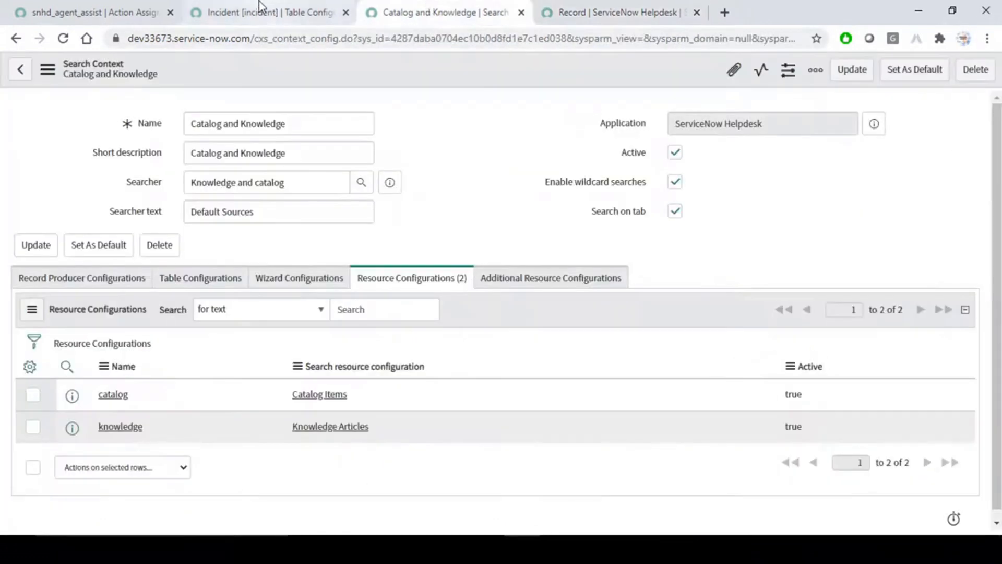
Edit the additional resource configurations and remove the 'Type is not None' filter to list all configurations.
left_click(550, 281)
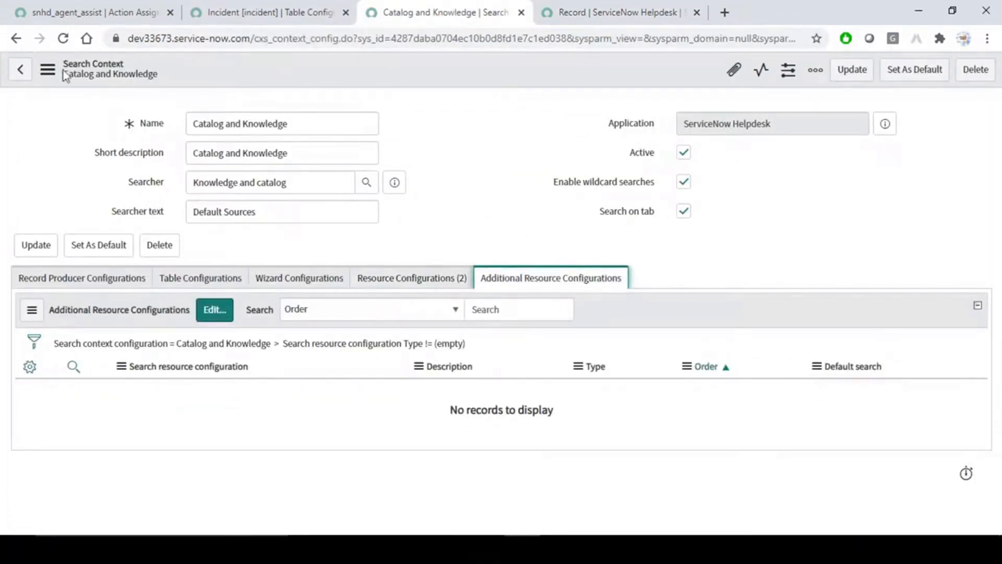
left_click(547, 209)
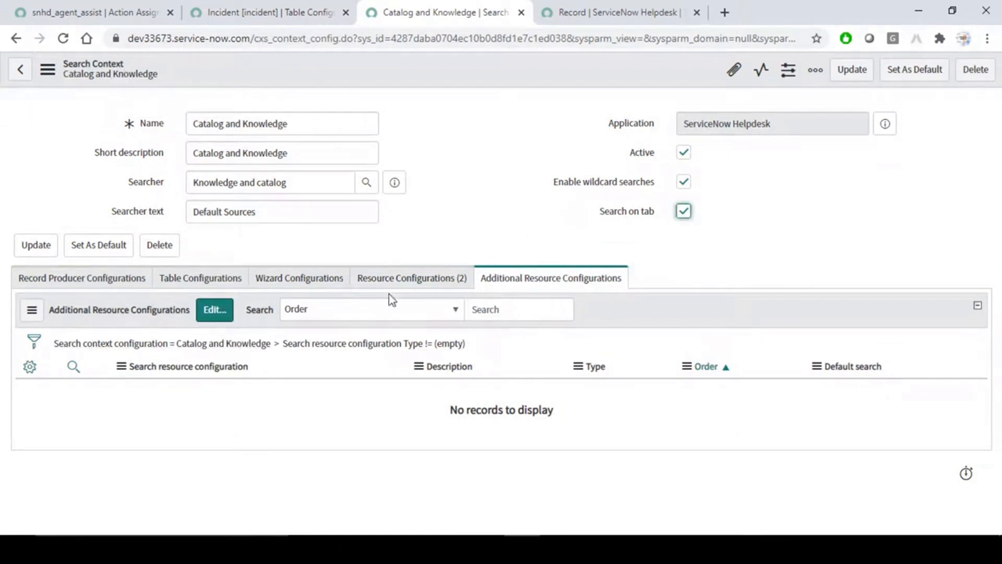
left_click(216, 315)
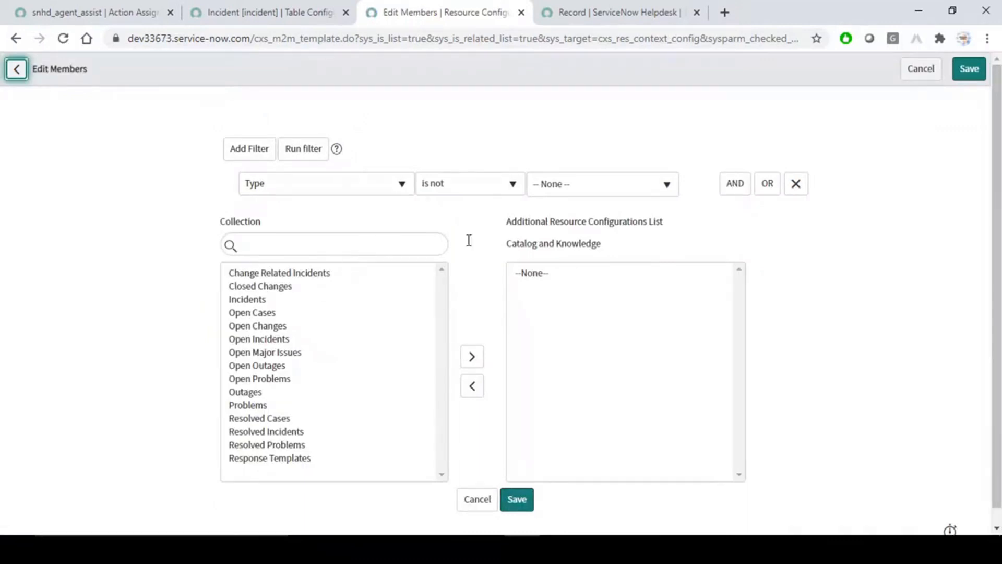
left_click(796, 184)
left_click(306, 159)
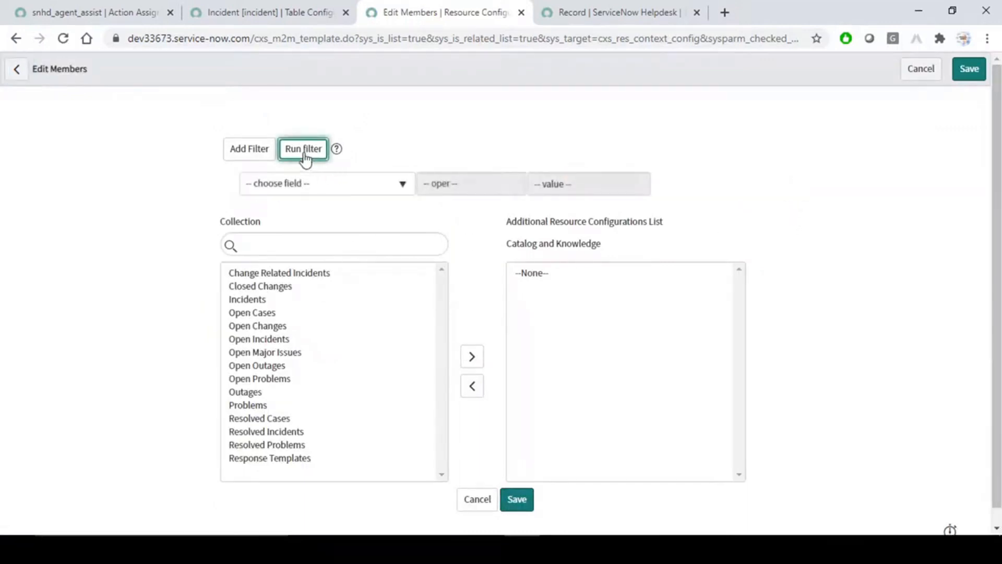
left_click(292, 245)
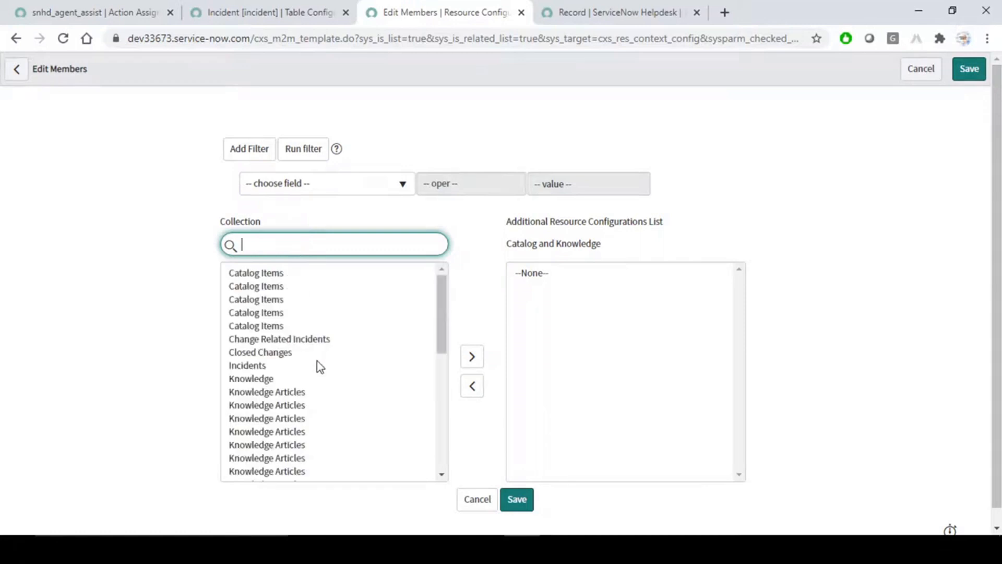
left_click_drag(447, 293, 445, 426)
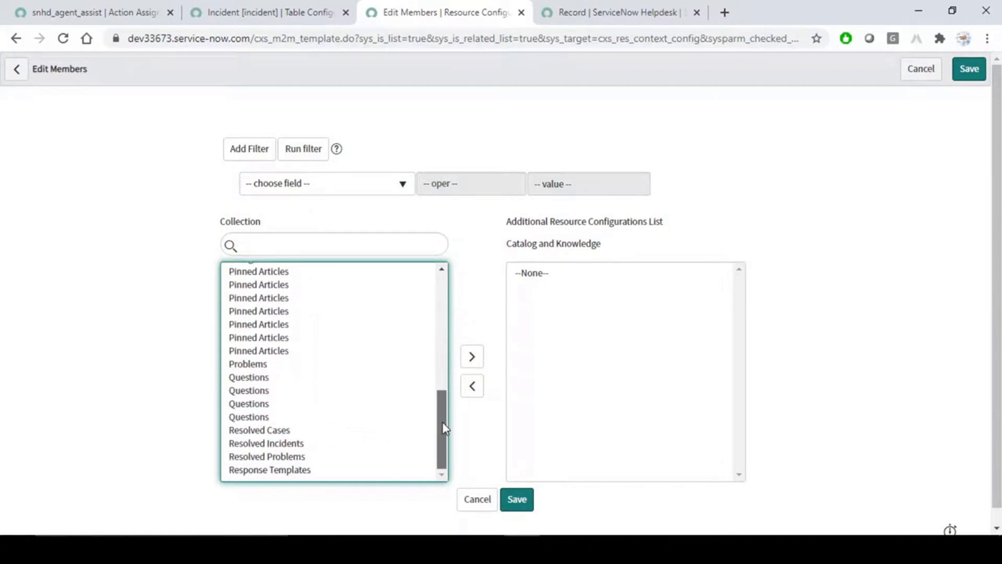
left_click_drag(442, 417, 427, 346)
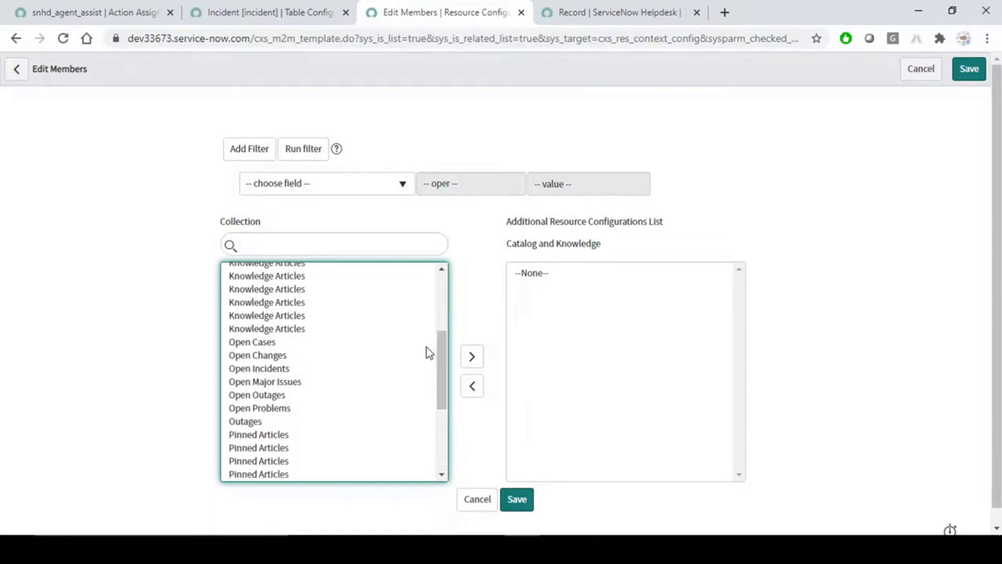
Add Open Incidents, Open Changes, Knowledge Articles, Incidents and Catalog Items to the selected list.
double_click(261, 372)
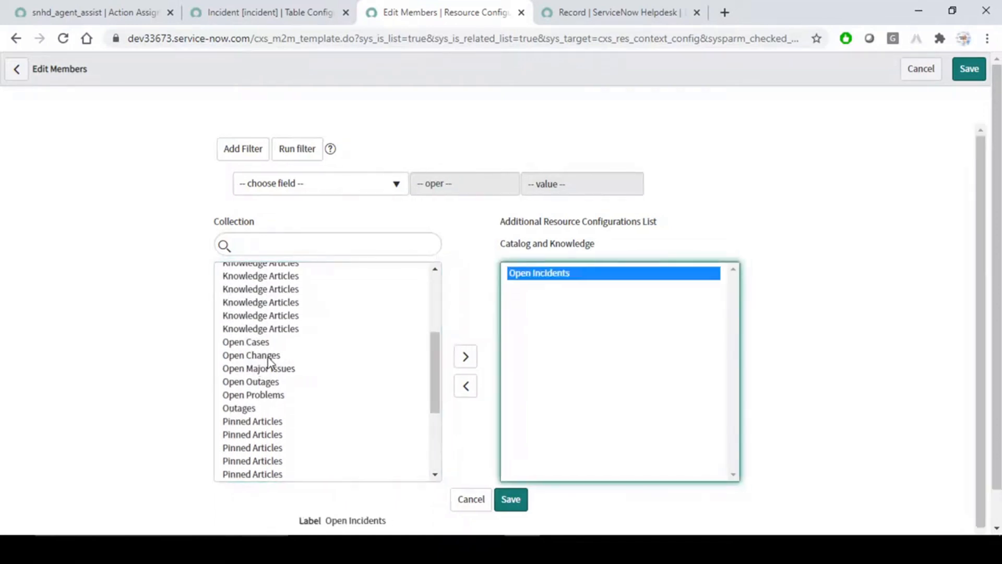
double_click(262, 357)
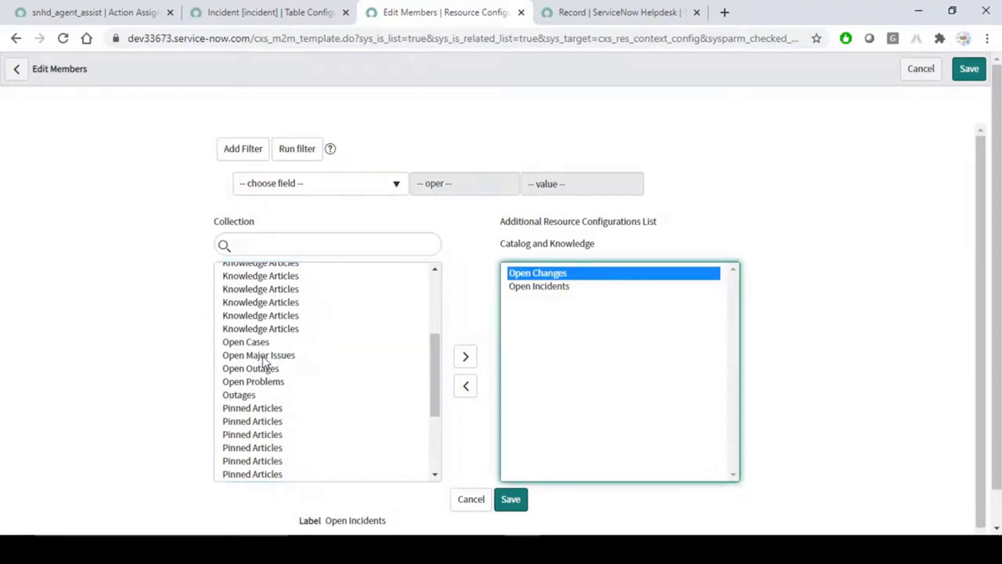
double_click(271, 329)
scroll(277, 355, "up", 3)
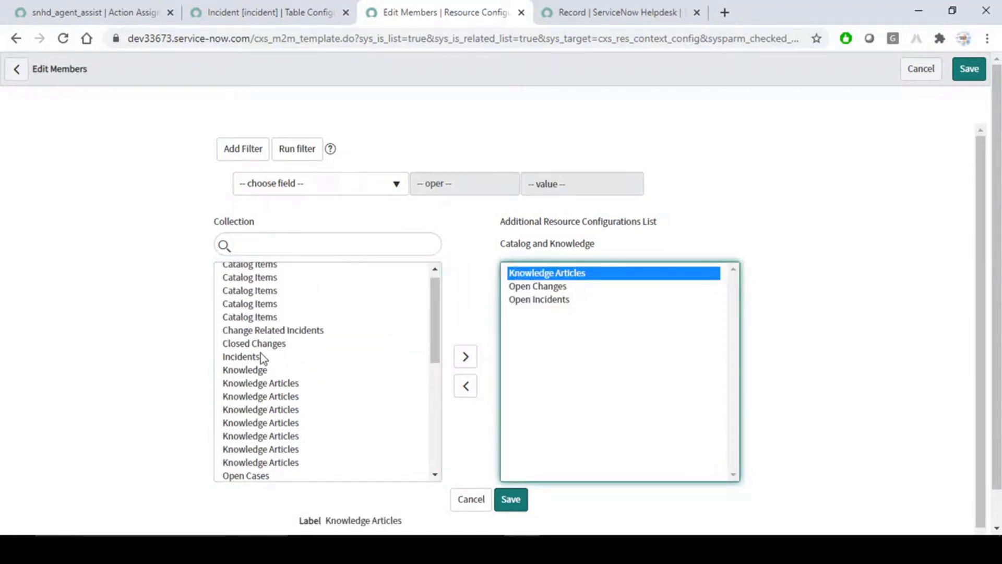
double_click(261, 357)
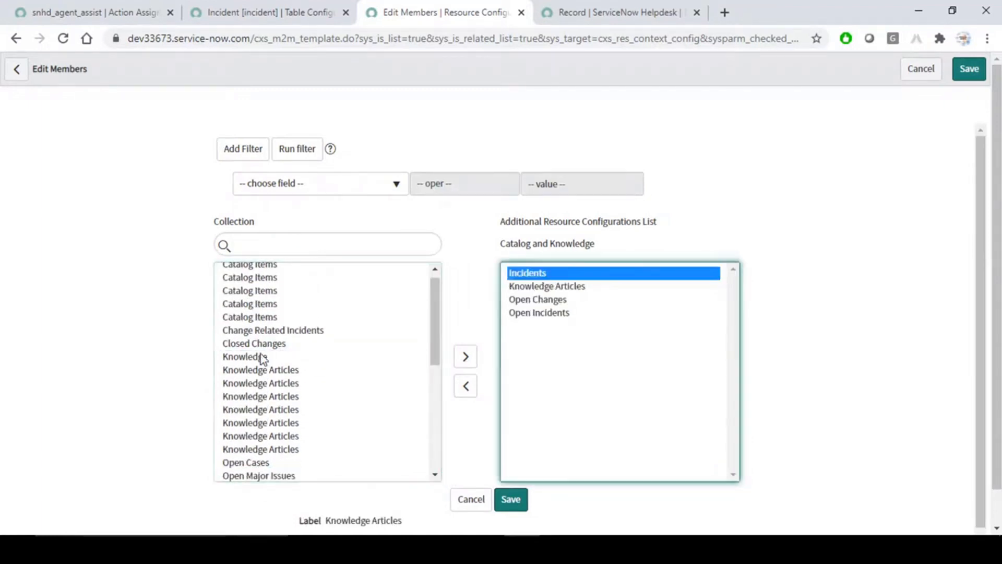
double_click(261, 305)
scroll(291, 391, "down", 4)
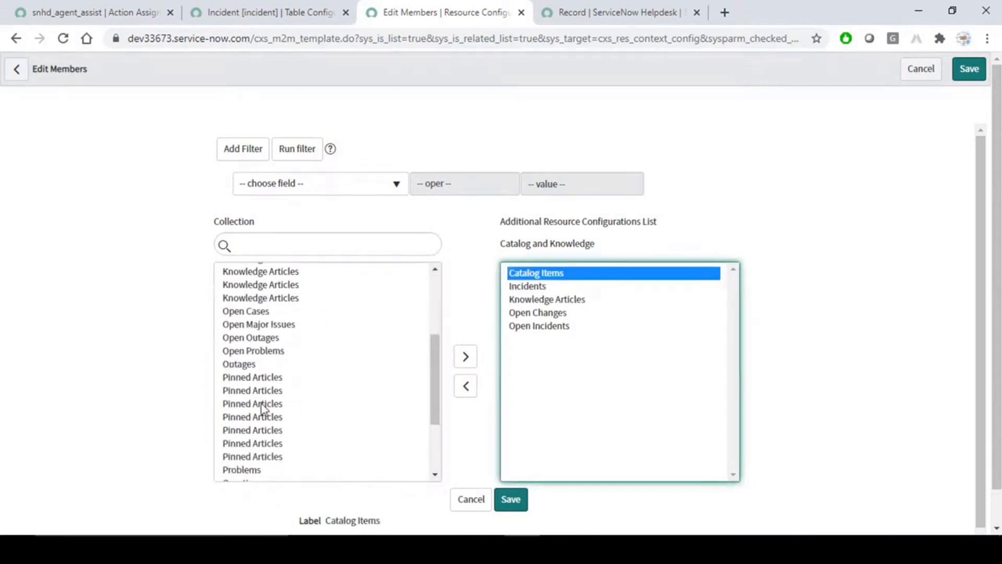
scroll(264, 409, "down", 3)
scroll(313, 390, "down", 1)
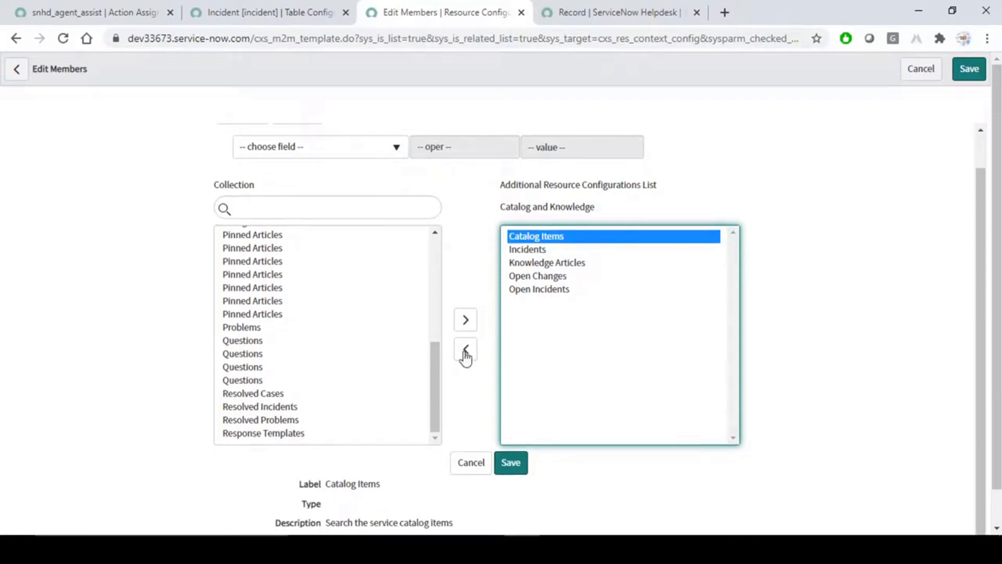
scroll(277, 327, "up", 1)
scroll(276, 326, "up", 5)
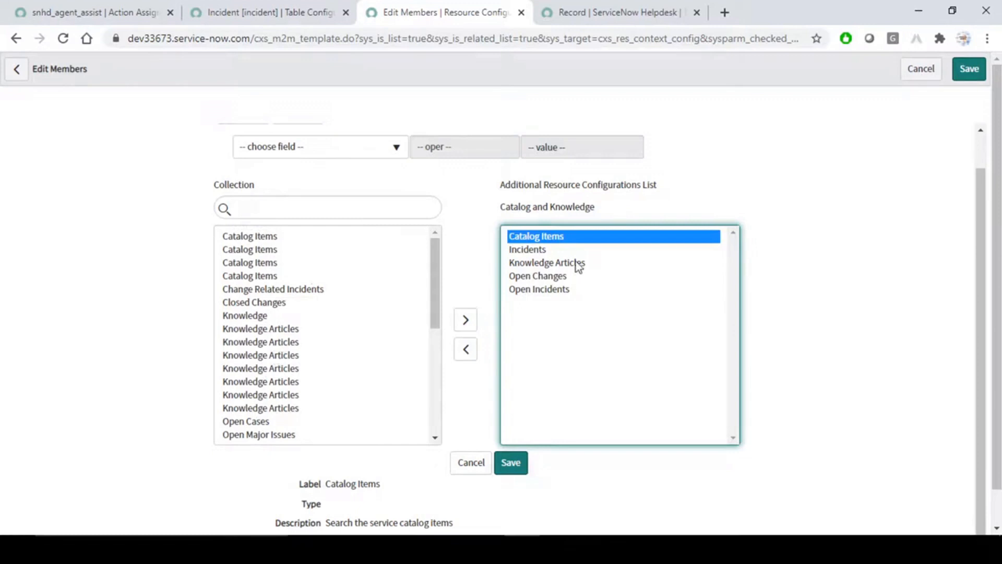
Save the chosen resource configurations to the Catalog and Knowledge search context.
left_click(513, 464)
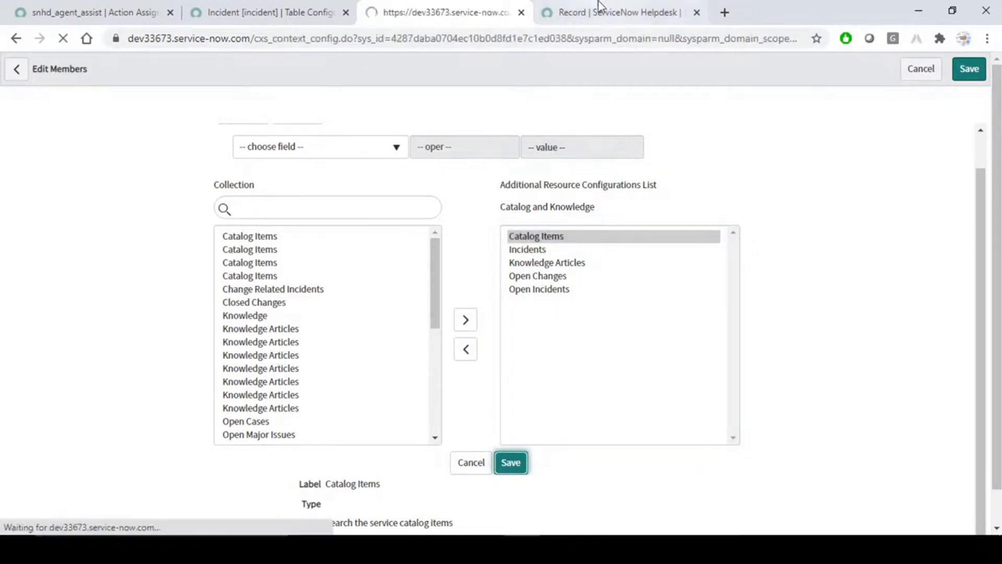
right_click(480, 68)
left_click(494, 73)
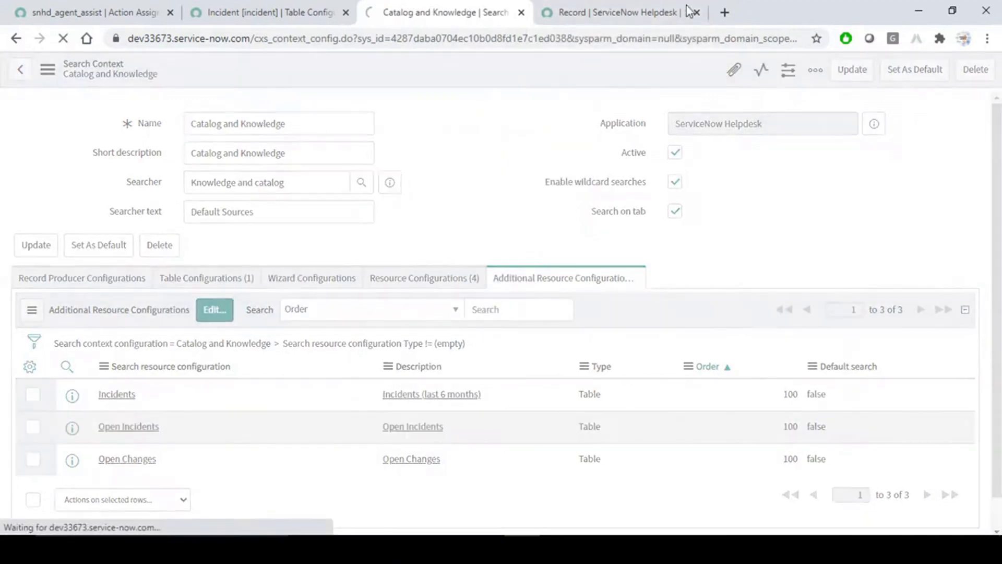
Reload INC0010112 in the workspace and confirm Agent Assist offers Incidents, Open Incidents and Open Changes.
left_click(582, 9)
left_click(64, 40)
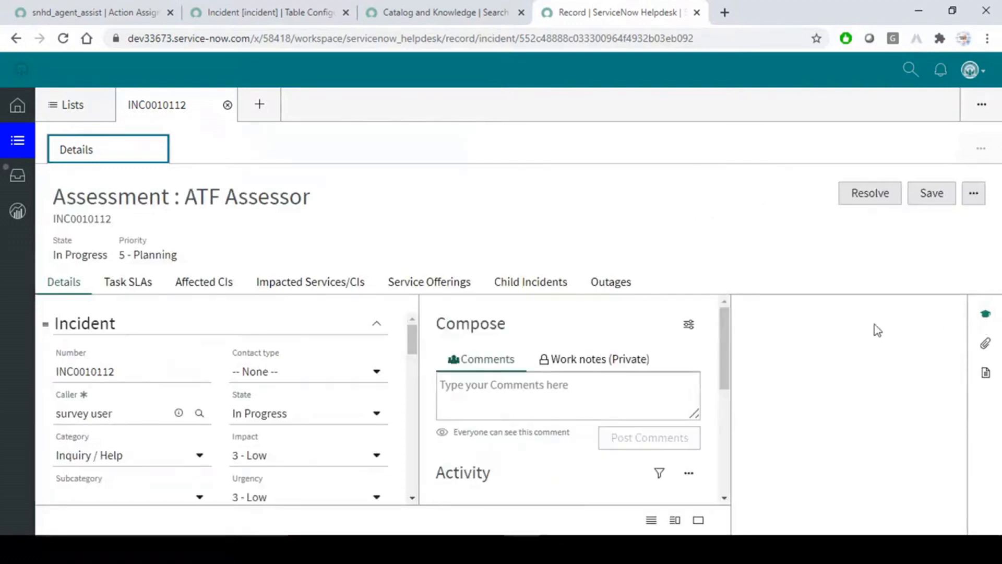
left_click(52, 279)
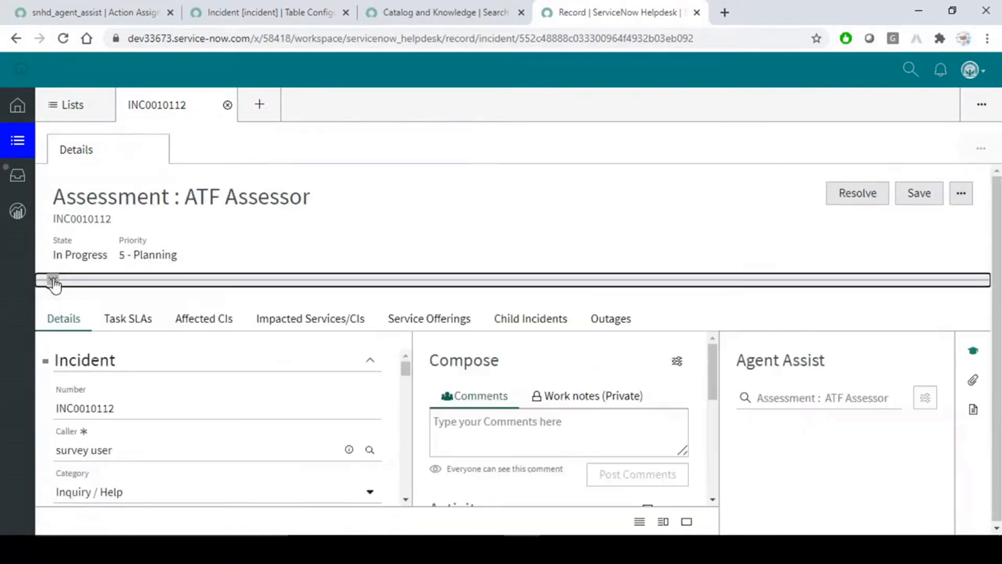
left_click(925, 398)
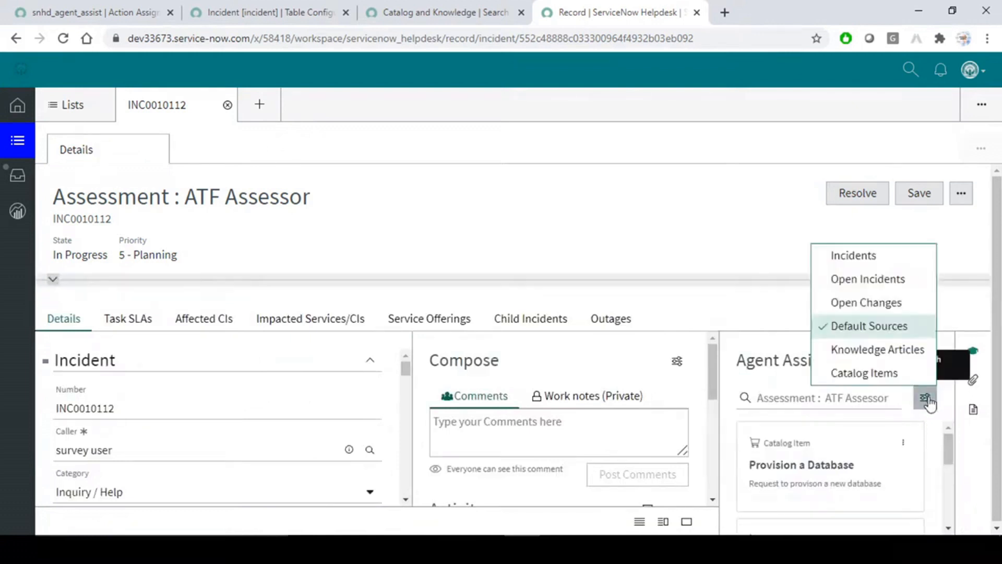
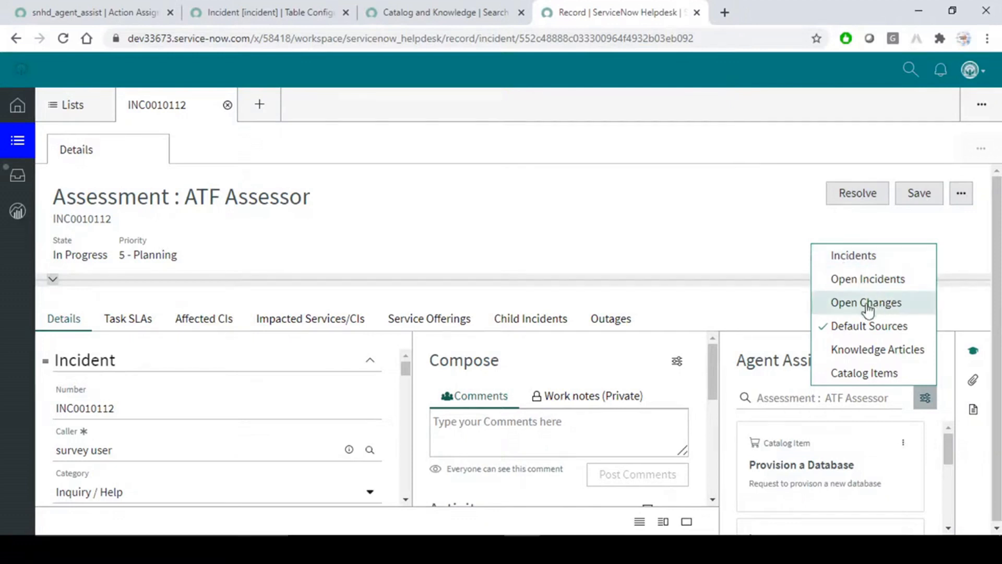
Limit Agent Assist to the Incidents resource and start a new search for 'test'.
left_click(867, 256)
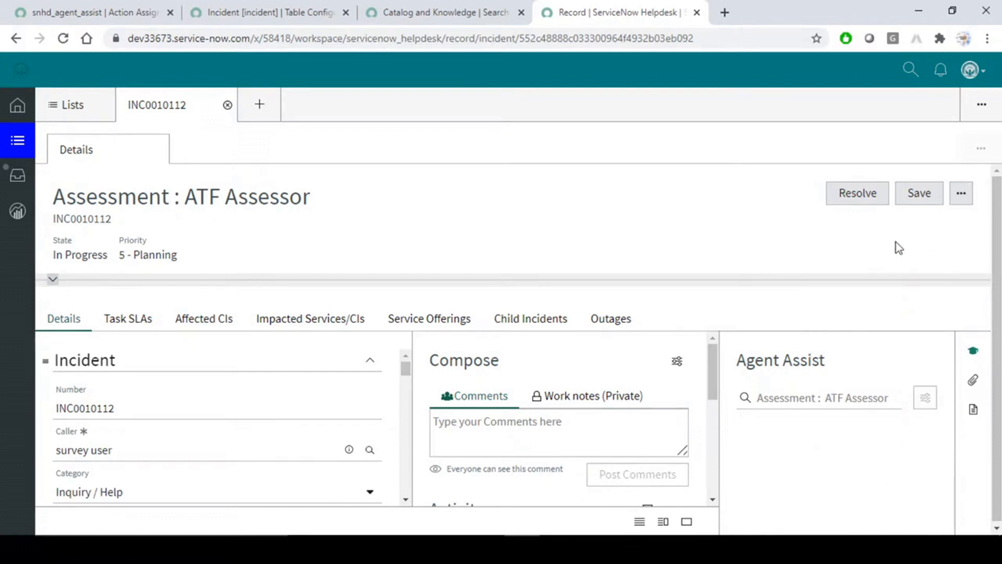
left_click(825, 403)
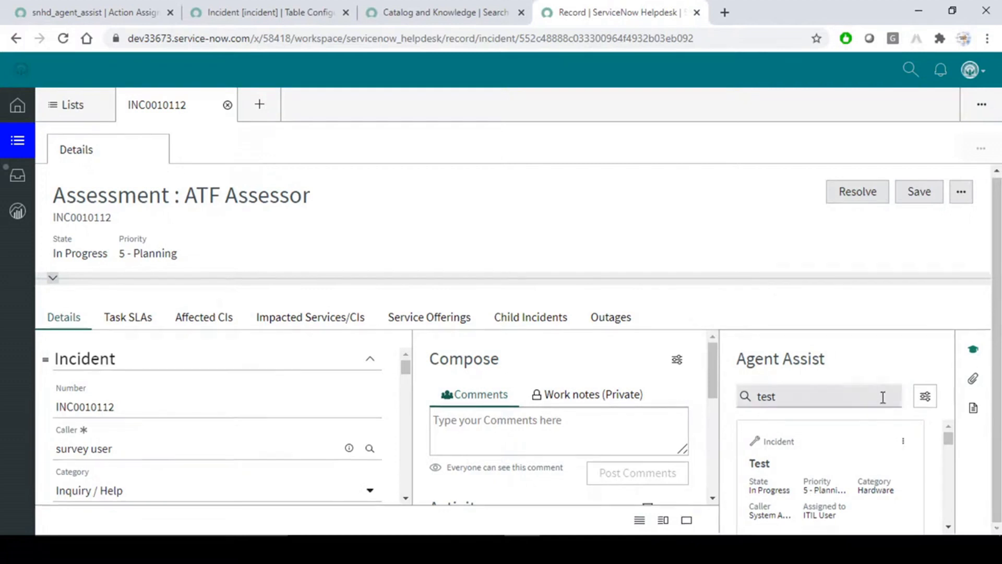
left_click(925, 397)
left_click_drag(794, 246, 727, 237)
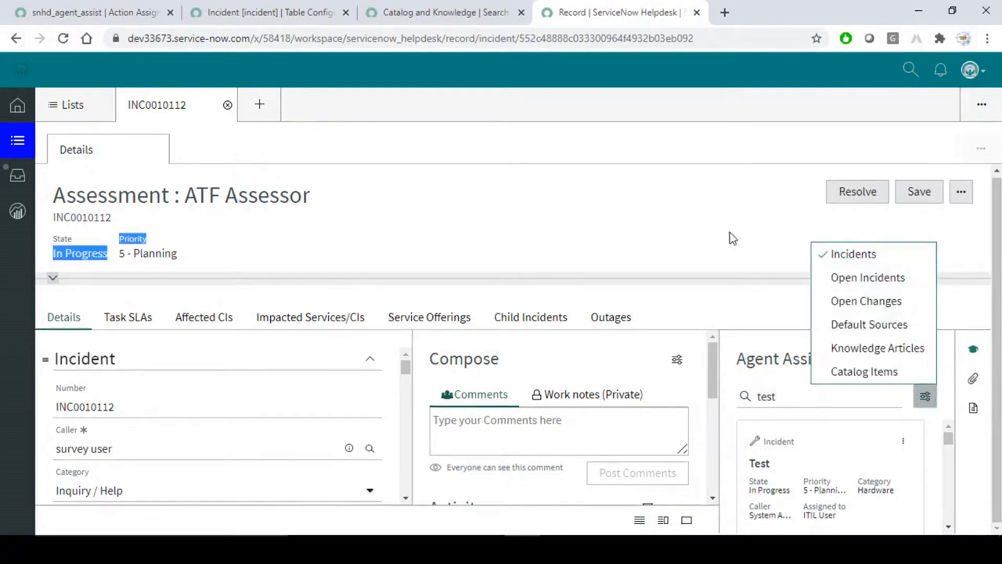
Review the incident matches for 'test' and check which sources Agent Assist searches.
scroll(815, 494, "down", 1)
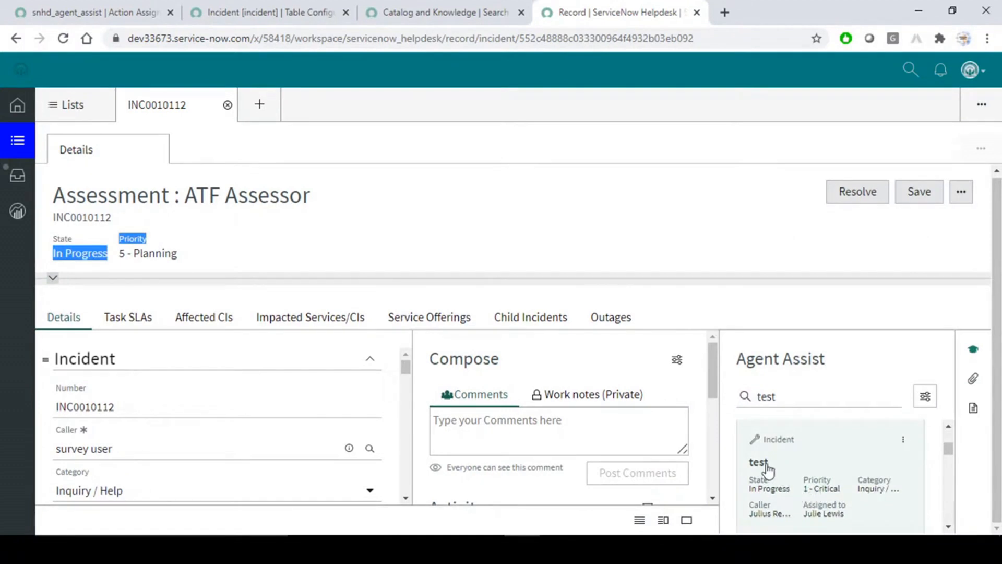
scroll(769, 471, "down", 1)
scroll(769, 471, "up", 3)
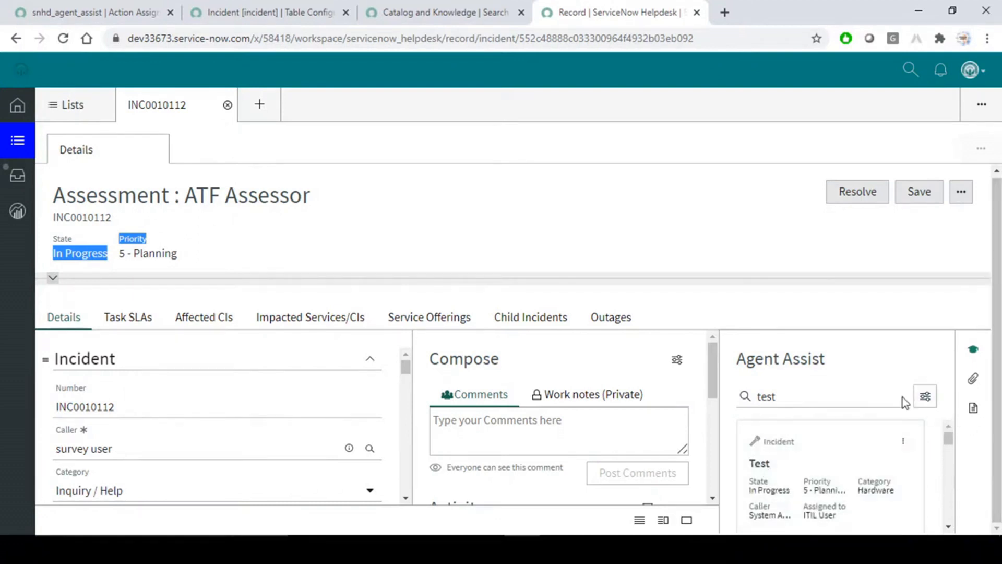
left_click(935, 403)
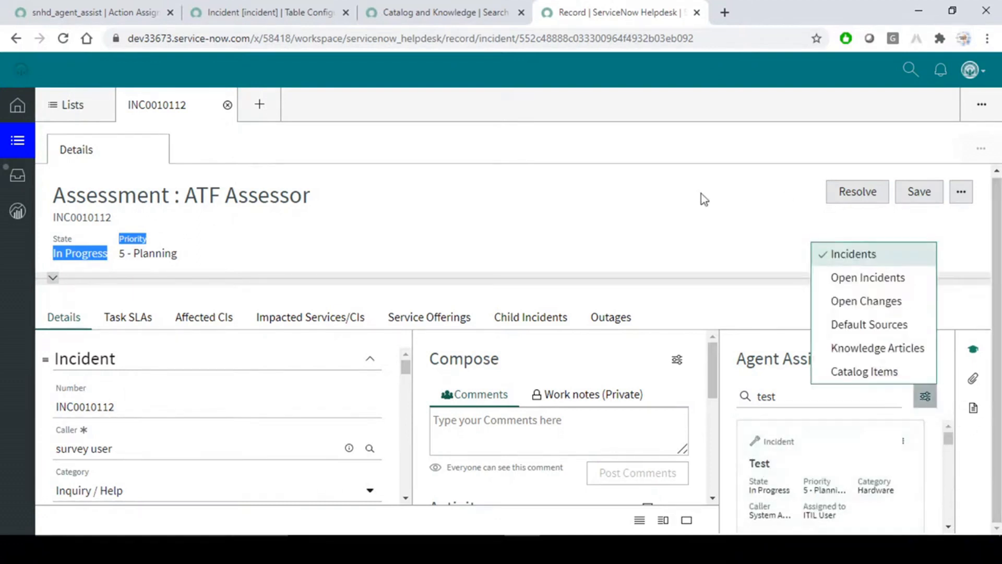
left_click(661, 226)
key("alt+Tab")
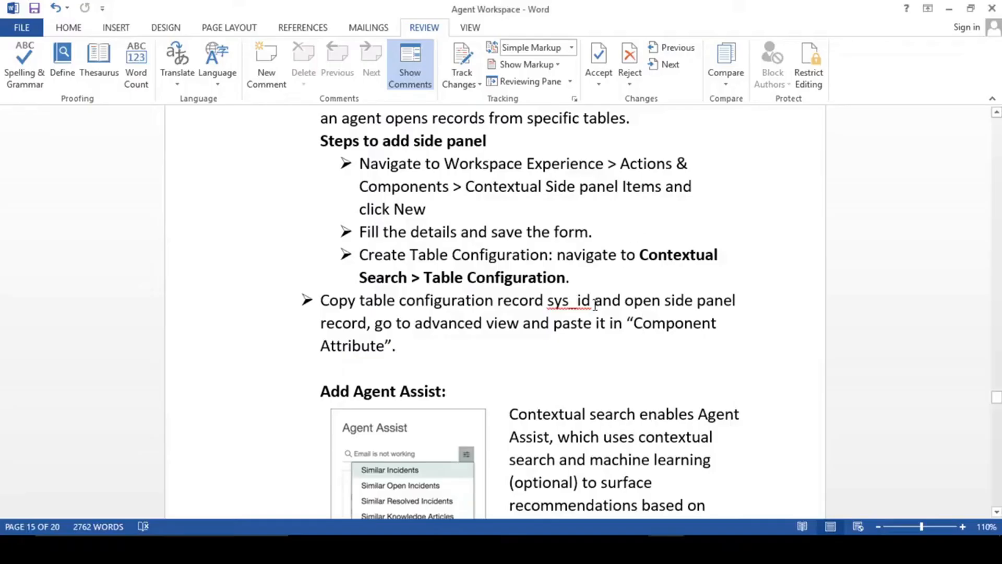
Read the Word notes on Search Field and Filter Configuration, then return to the Incident table configuration.
scroll(595, 309, "down", 4)
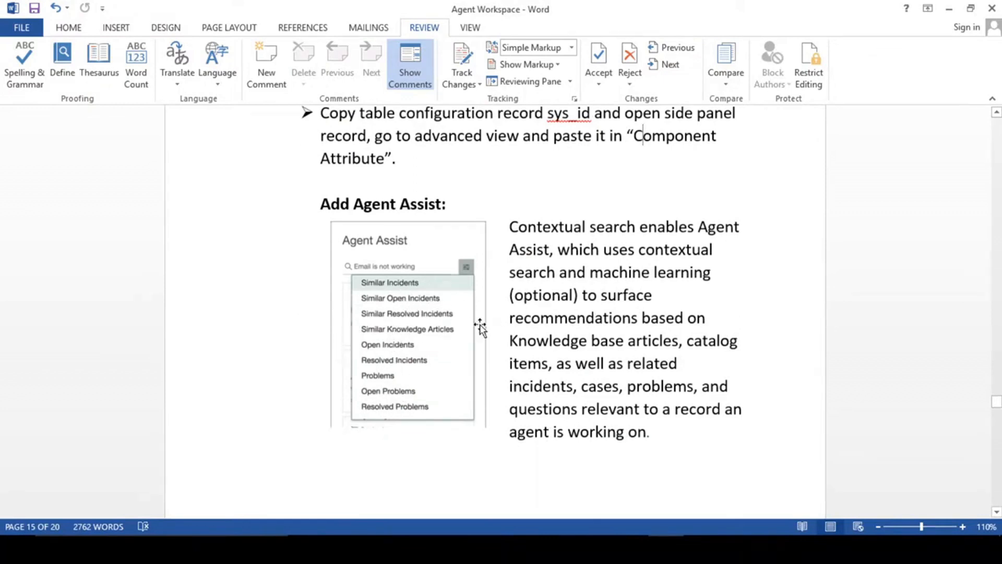
scroll(496, 341, "down", 10)
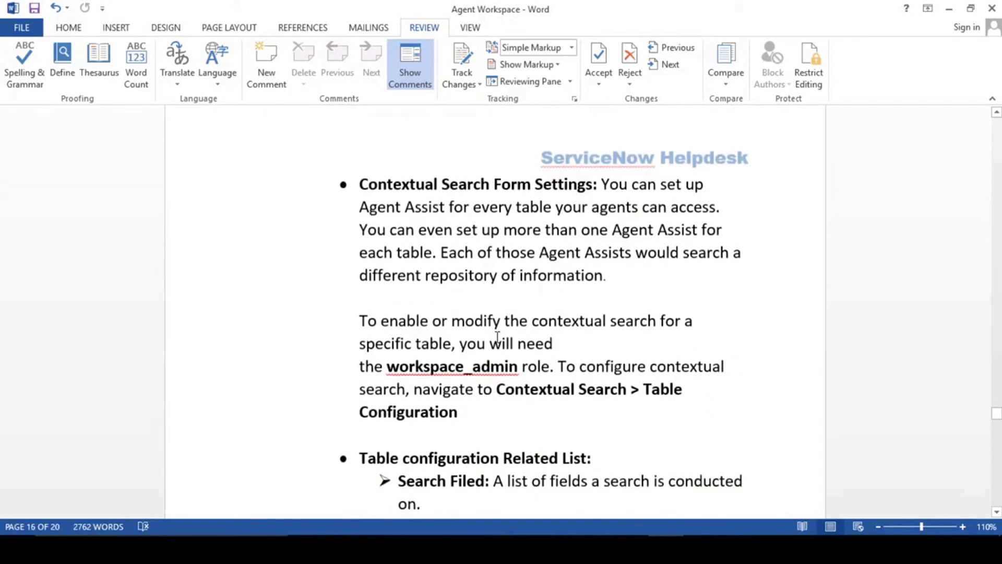
scroll(498, 337, "down", 4)
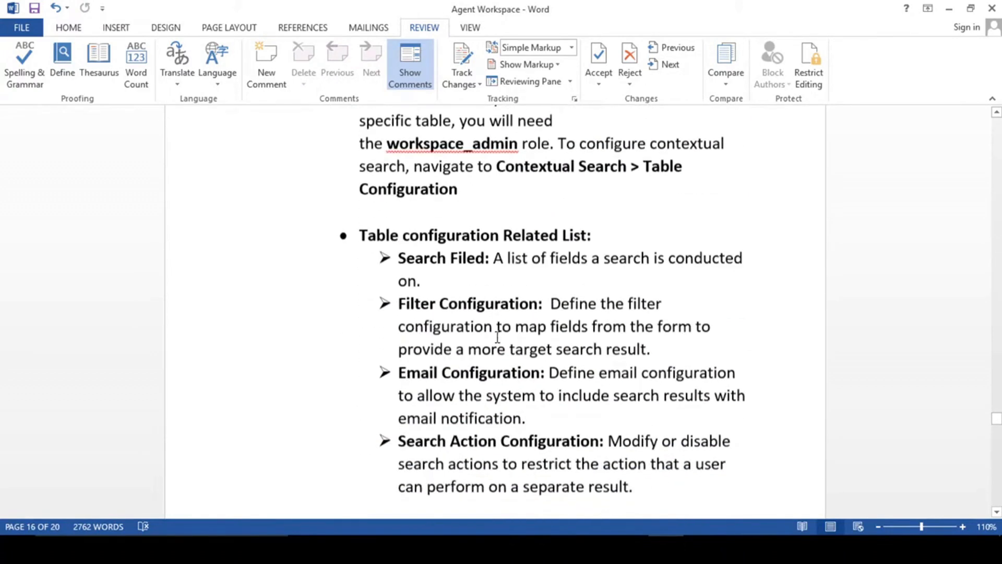
scroll(498, 337, "down", 1)
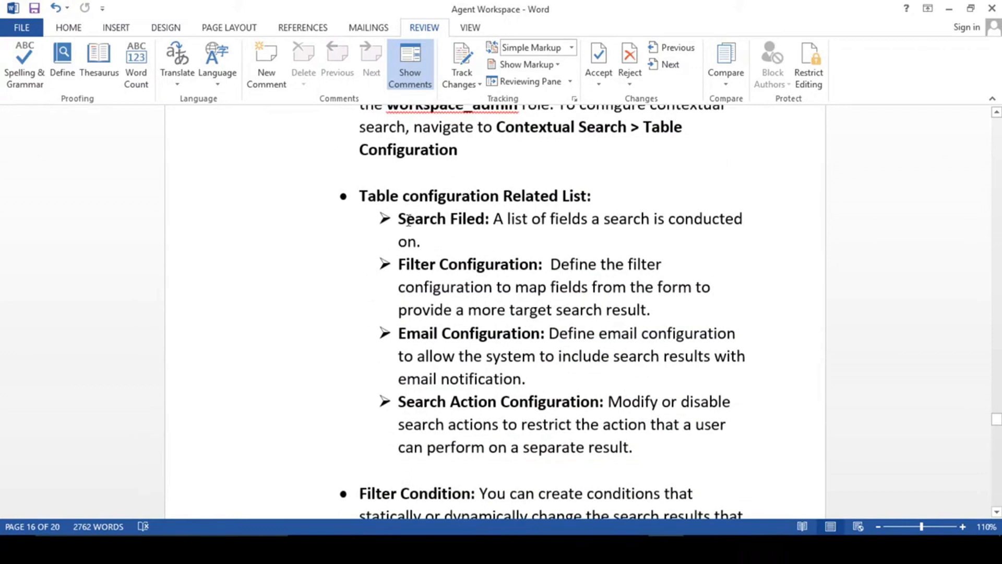
left_click_drag(416, 218, 490, 219)
left_click(446, 219)
left_click_drag(402, 265, 539, 265)
left_click(476, 334)
key("alt+Tab")
left_click(323, 8)
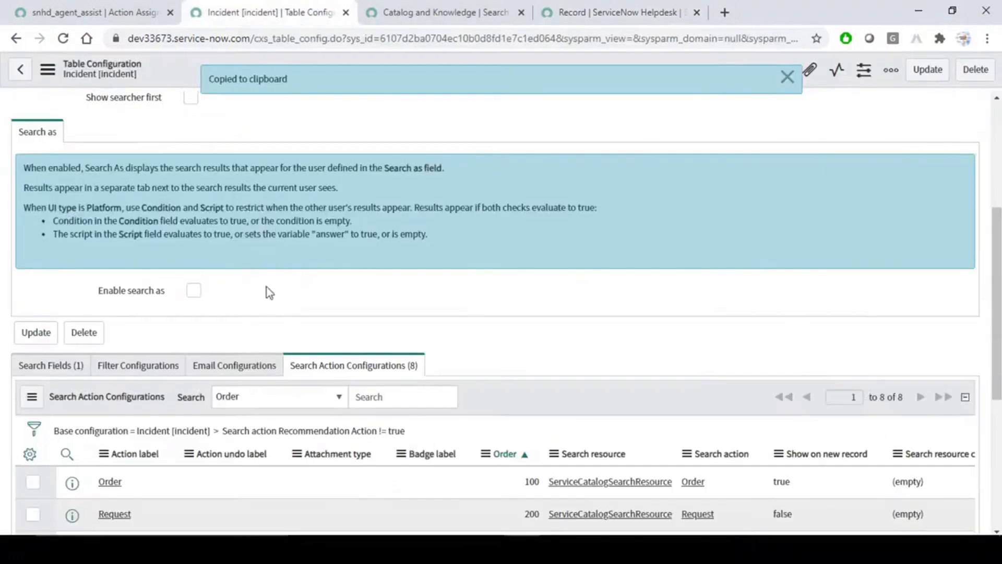
Review the Incident configuration's Search Fields, noting the Short description field and the 'test' search.
left_click(74, 363)
scroll(204, 313, "down", 1)
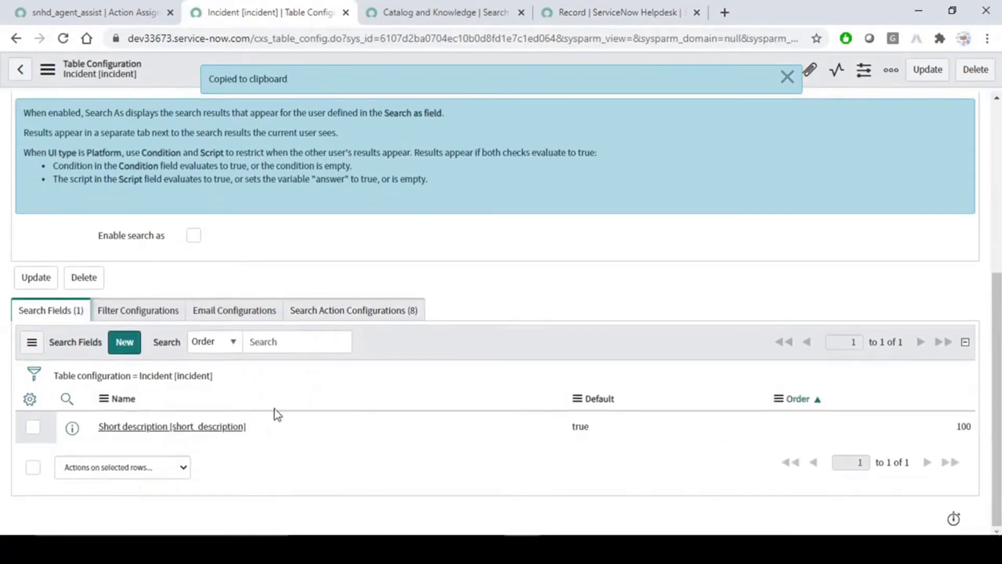
left_click_drag(279, 431, 111, 426)
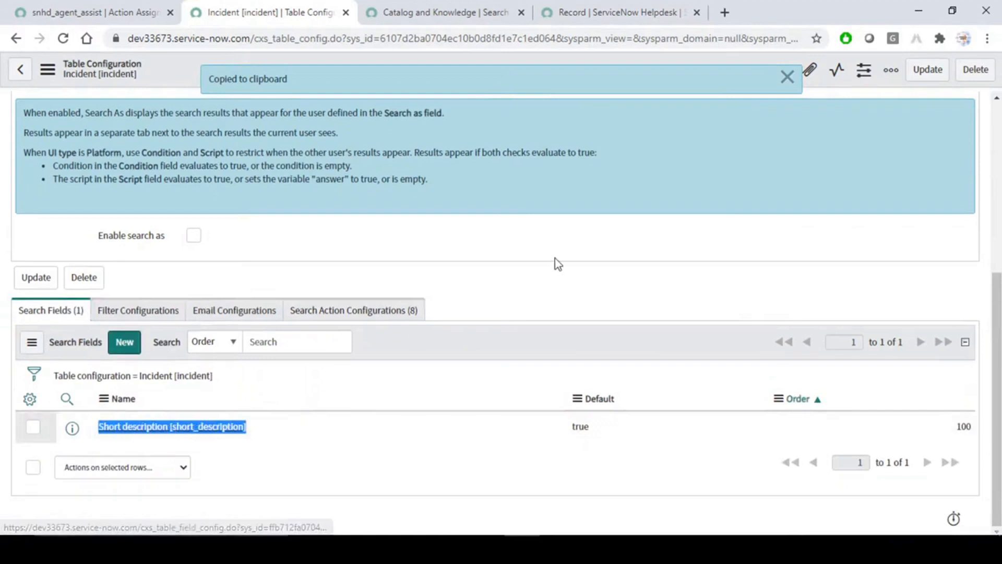
left_click(536, 284)
left_click(604, 7)
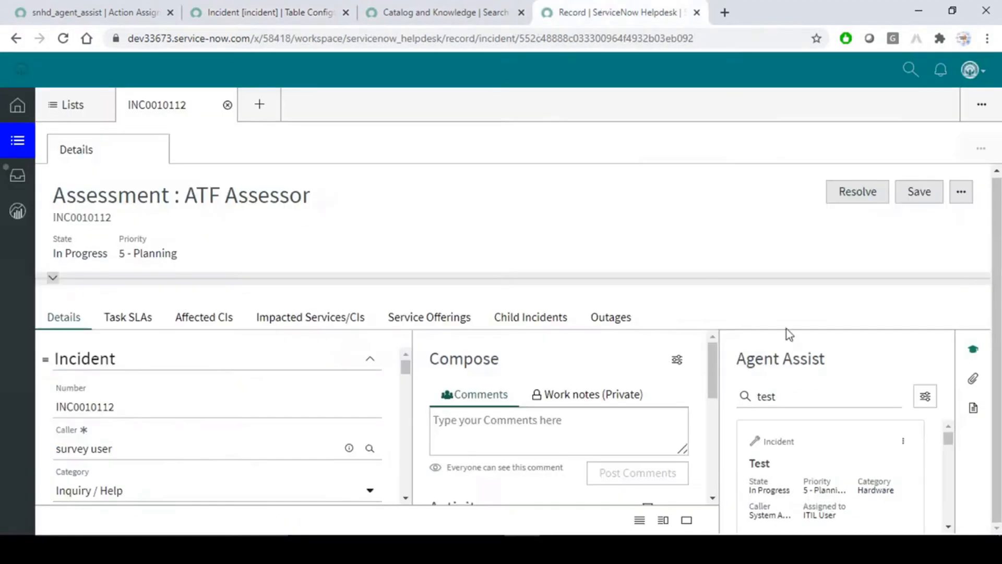
double_click(769, 396)
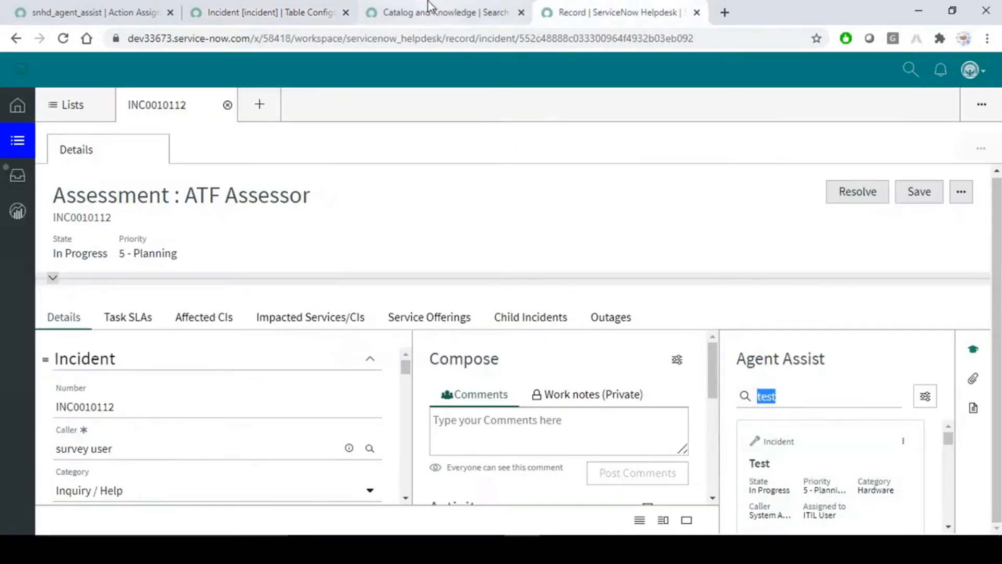
left_click(251, 11)
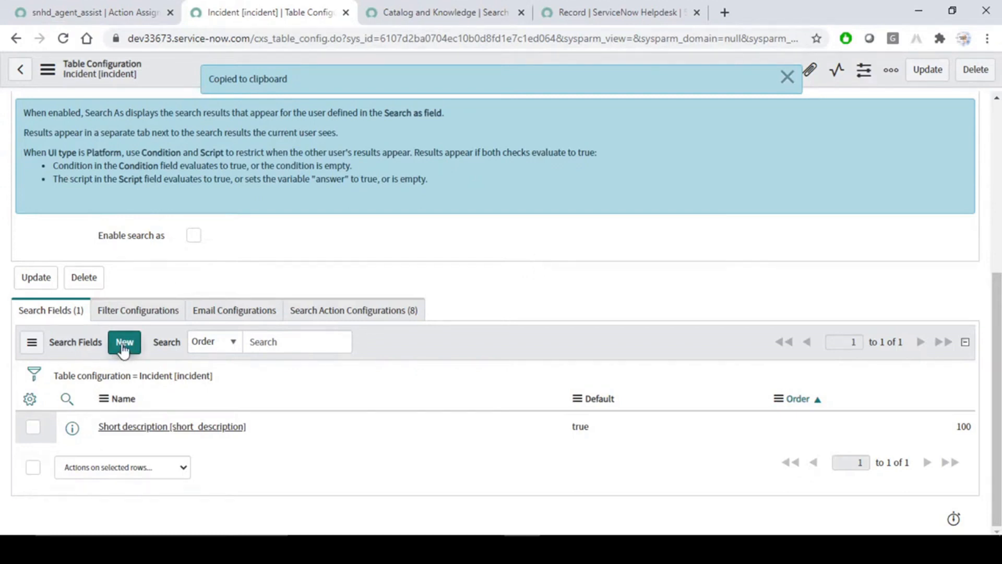
left_click_drag(261, 427, 86, 424)
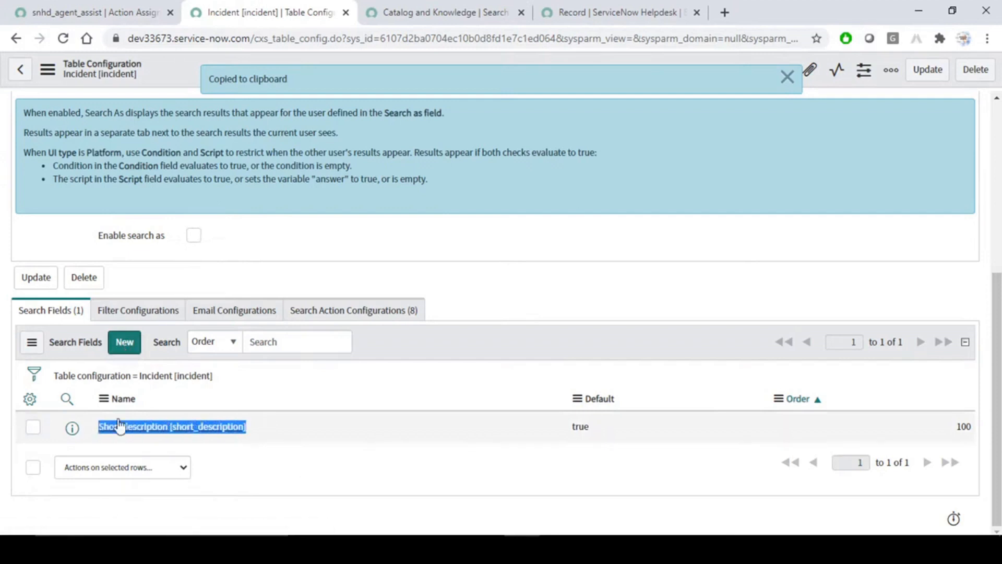
left_click(445, 346)
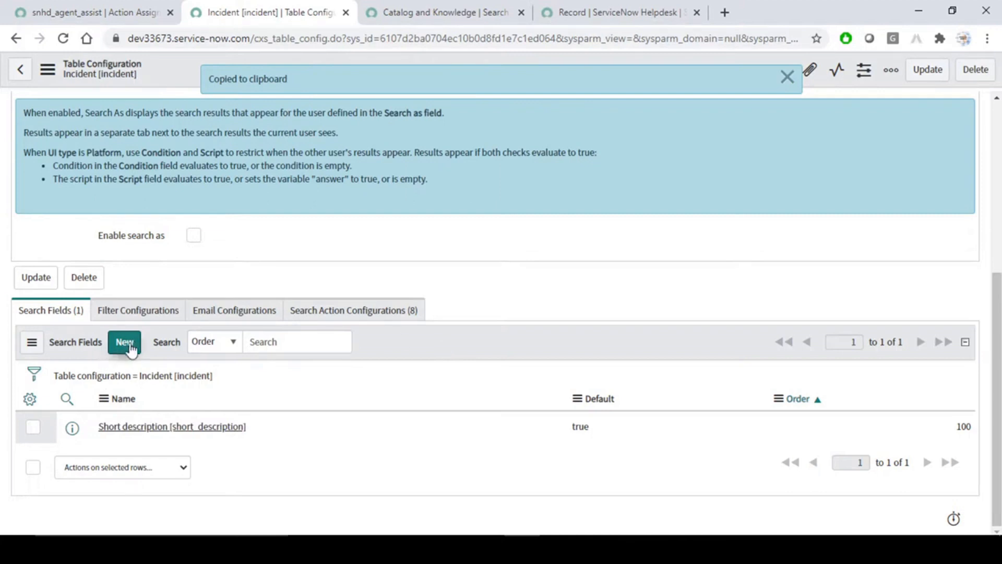
Check the Filter, Email and Search Action Configurations lists, then return to INC0010112.
left_click(154, 311)
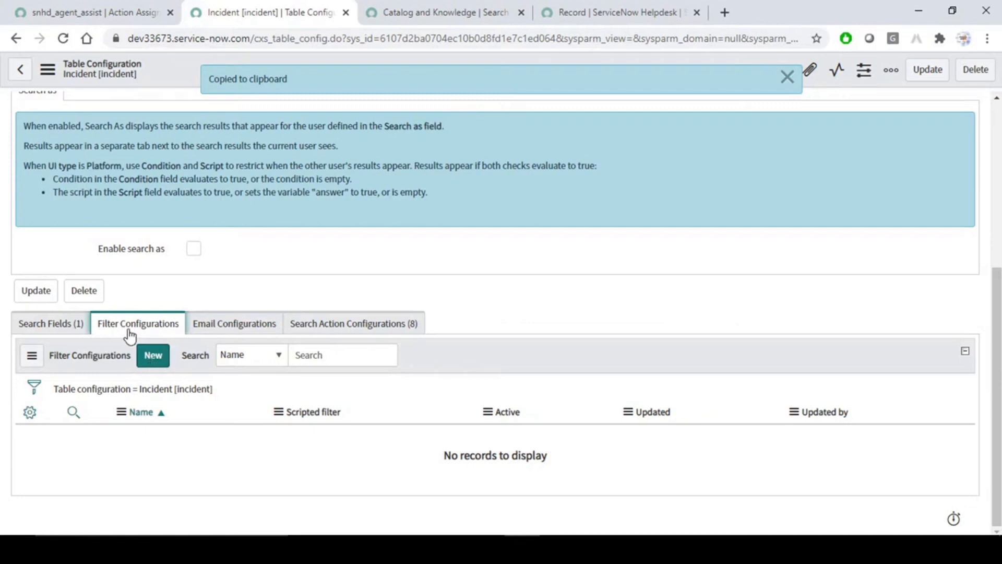
left_click(257, 325)
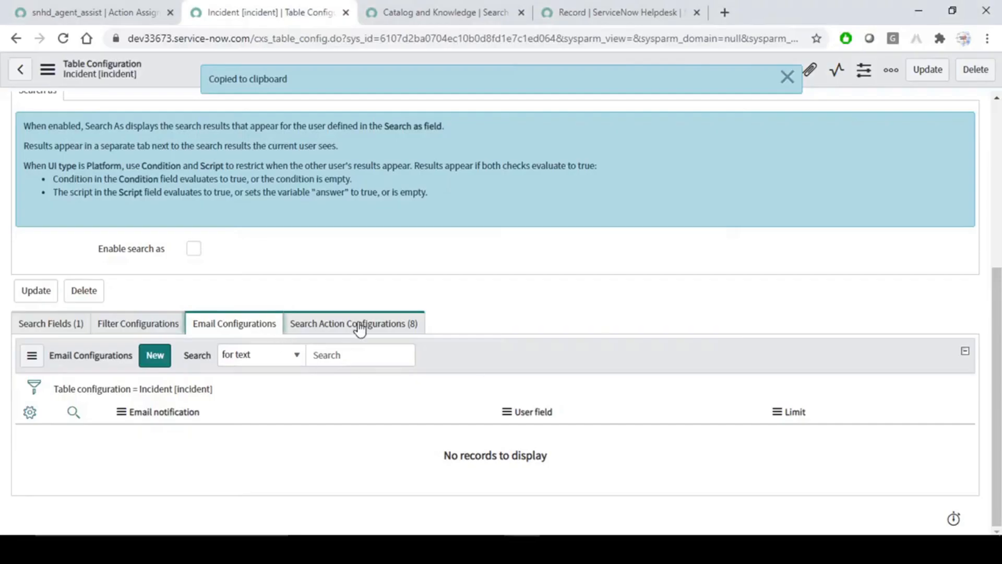
left_click(360, 326)
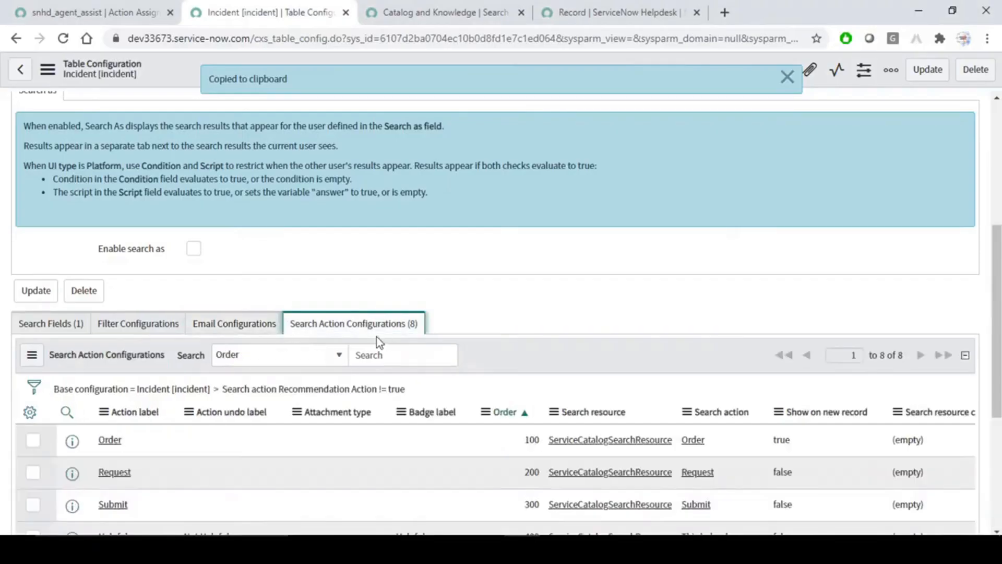
scroll(506, 333, "down", 3)
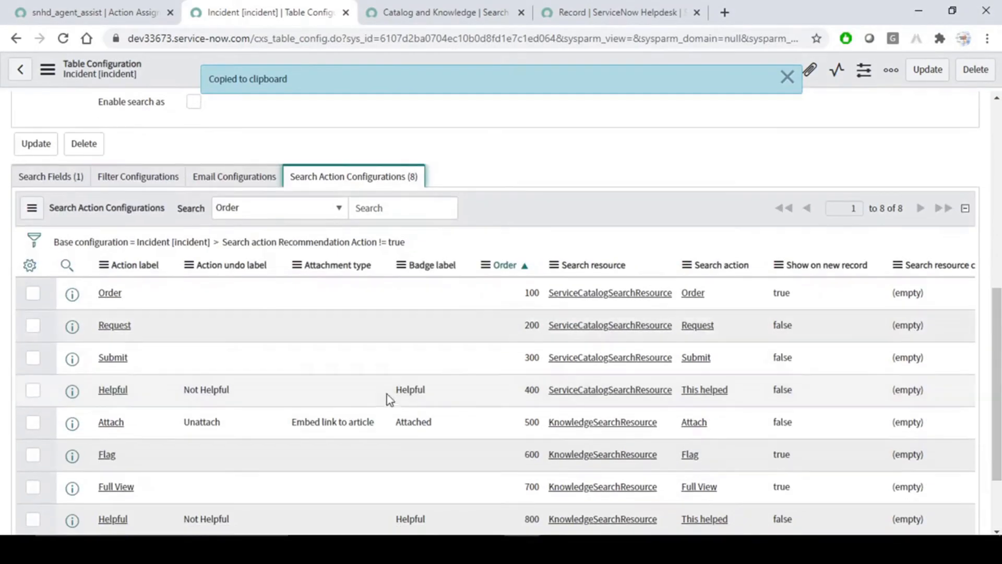
scroll(387, 400, "down", 2)
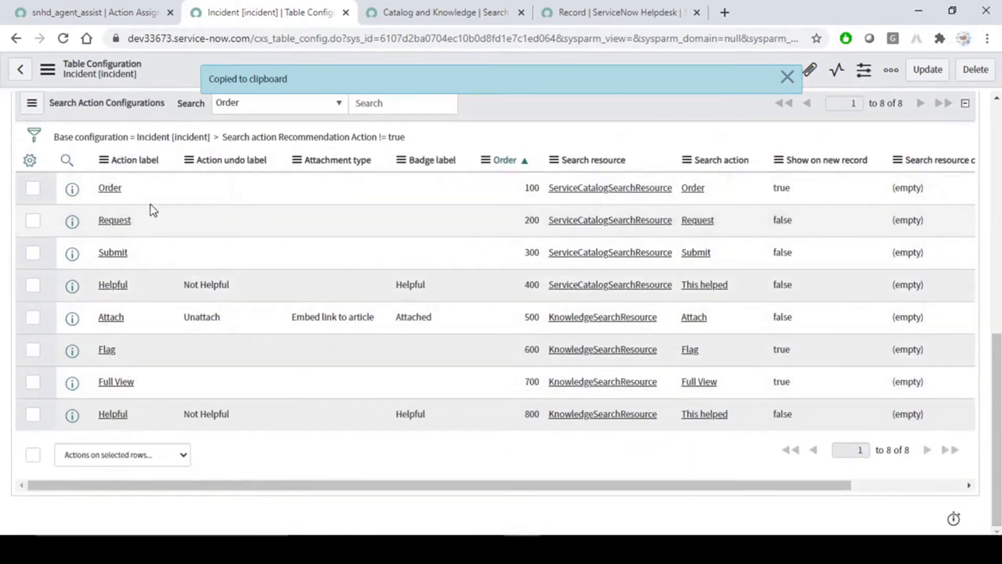
left_click(624, 6)
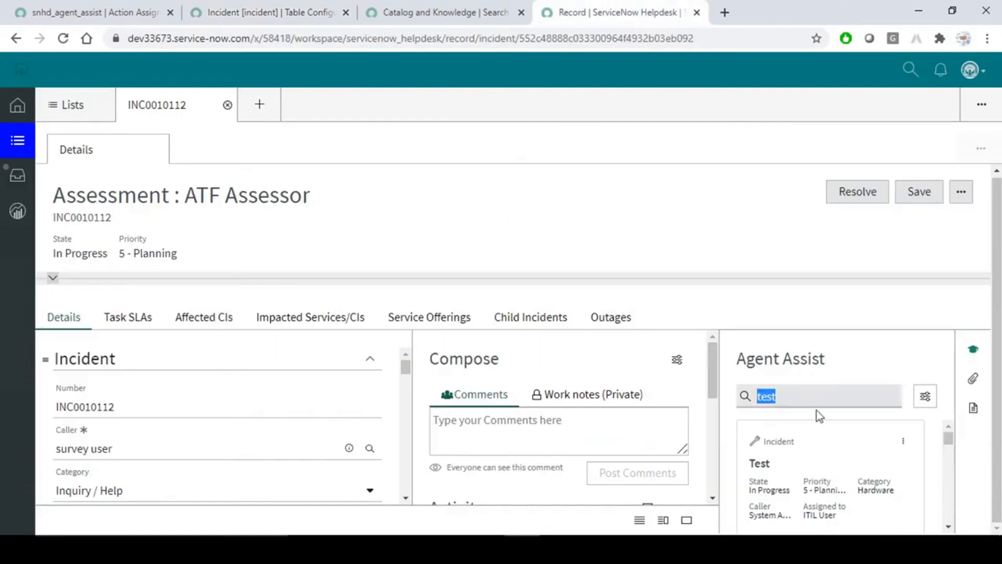
left_click(903, 443)
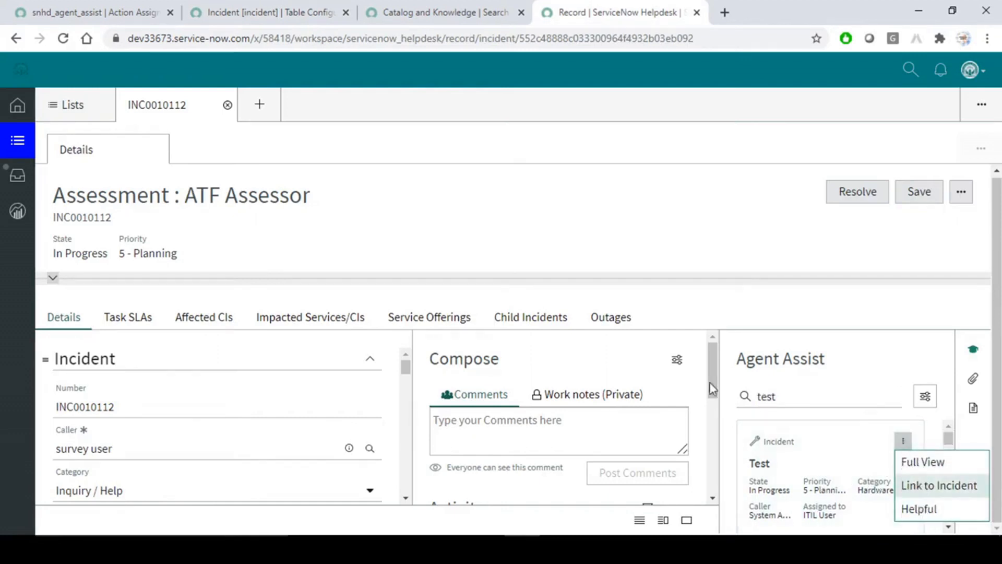
key("alt+Tab")
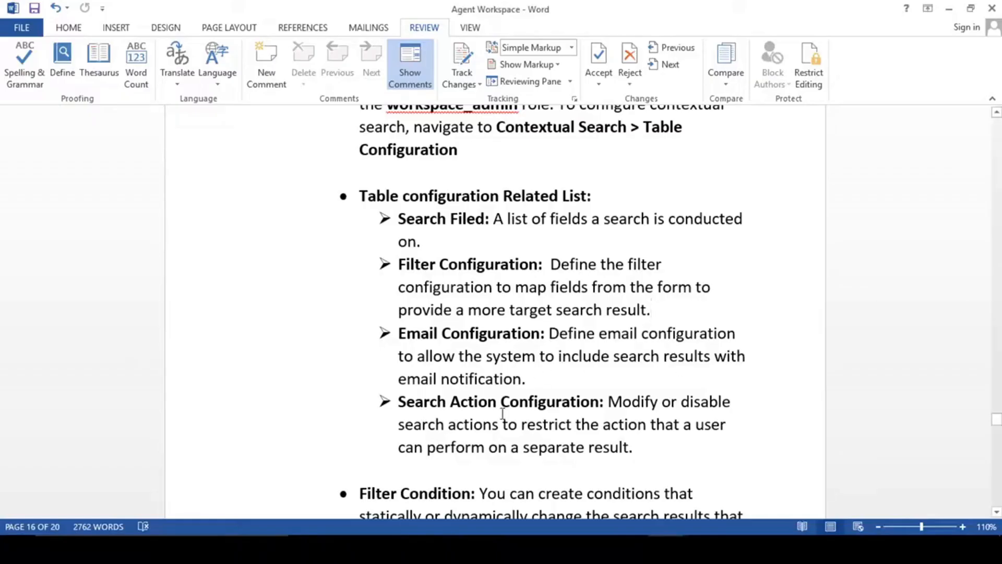
scroll(609, 405, "down", 3)
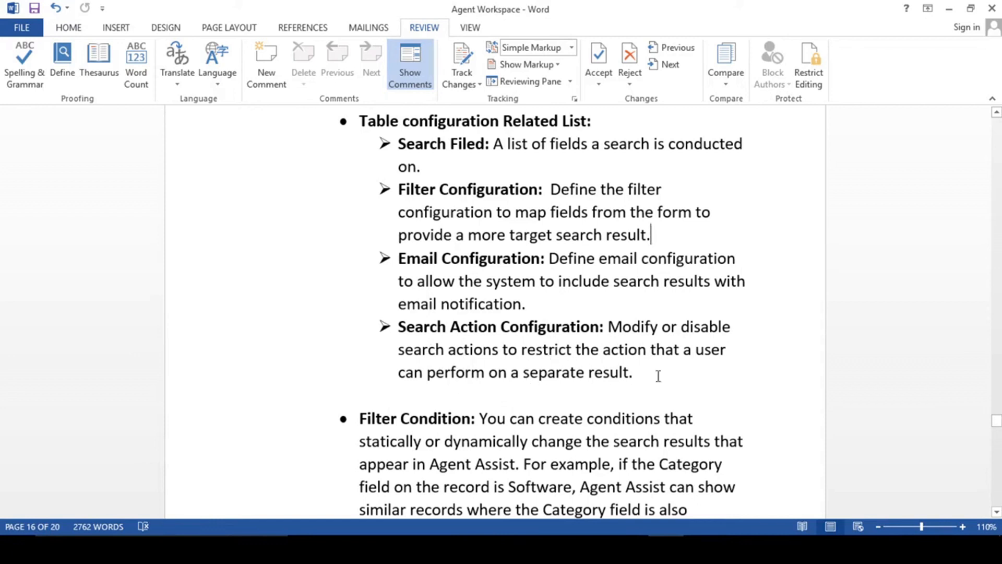
scroll(658, 376, "down", 10)
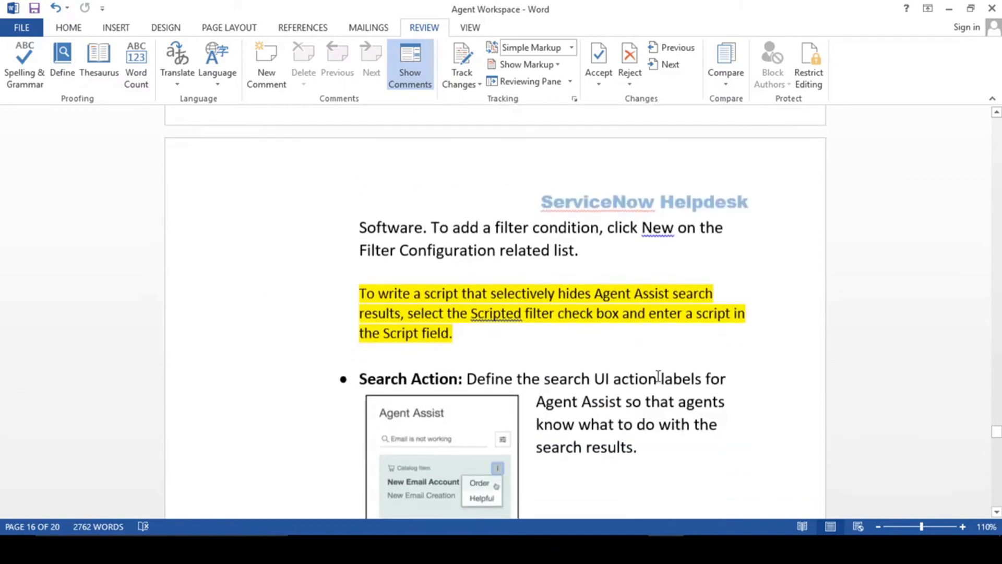
scroll(659, 376, "down", 3)
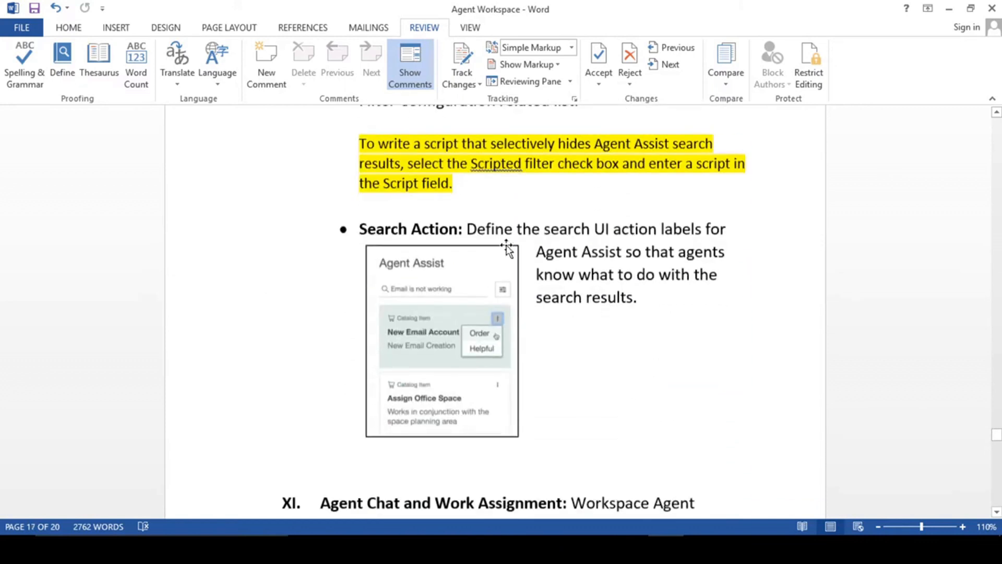
left_click_drag(365, 223, 543, 228)
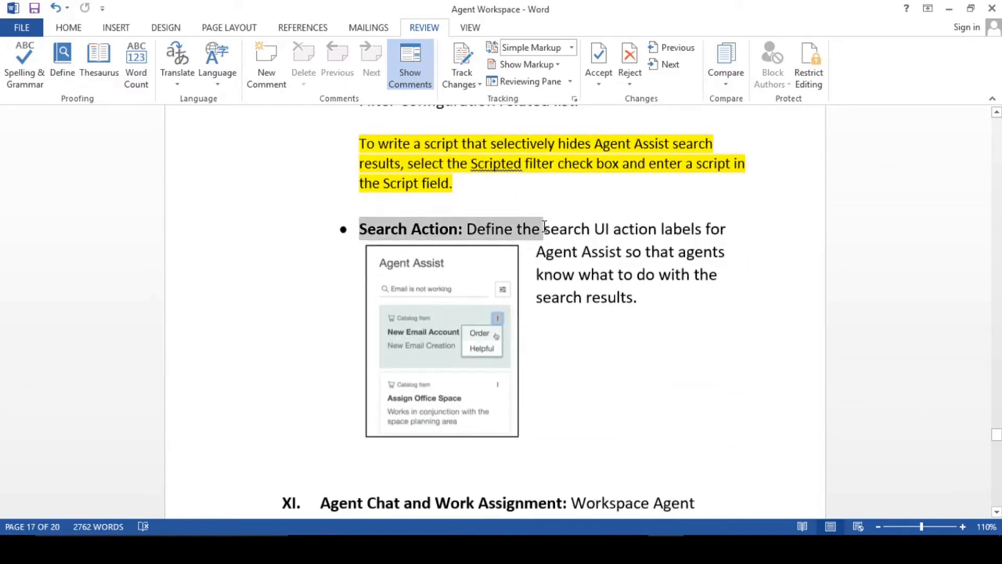
left_click(620, 298)
scroll(618, 358, "down", 5)
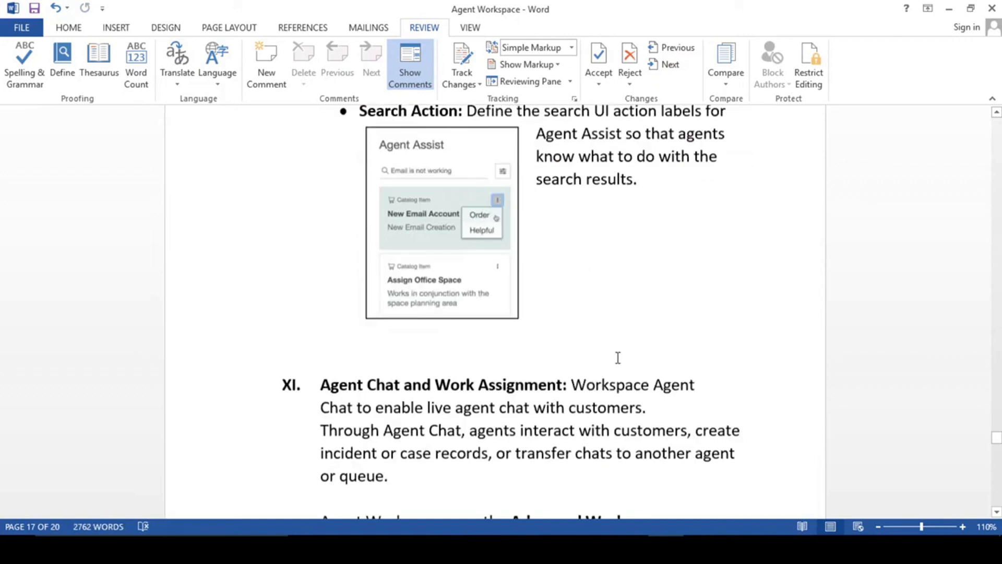
scroll(617, 358, "up", 4)
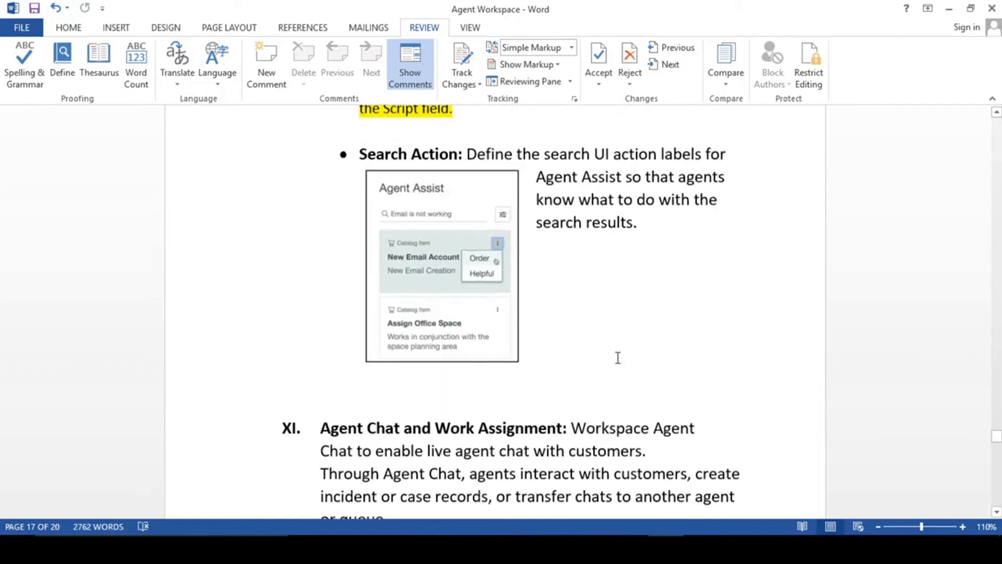
scroll(618, 358, "up", 8)
scroll(617, 358, "down", 3)
scroll(618, 358, "up", 4)
scroll(617, 358, "up", 3)
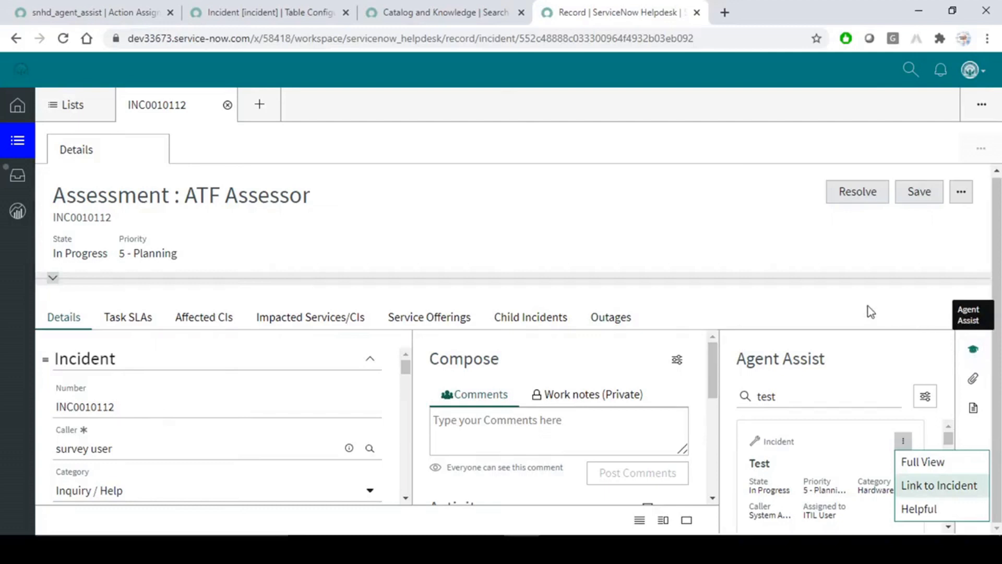
Close the result's action menu, source options and workspace search unchanged, then select the 'test' query.
left_click(844, 307)
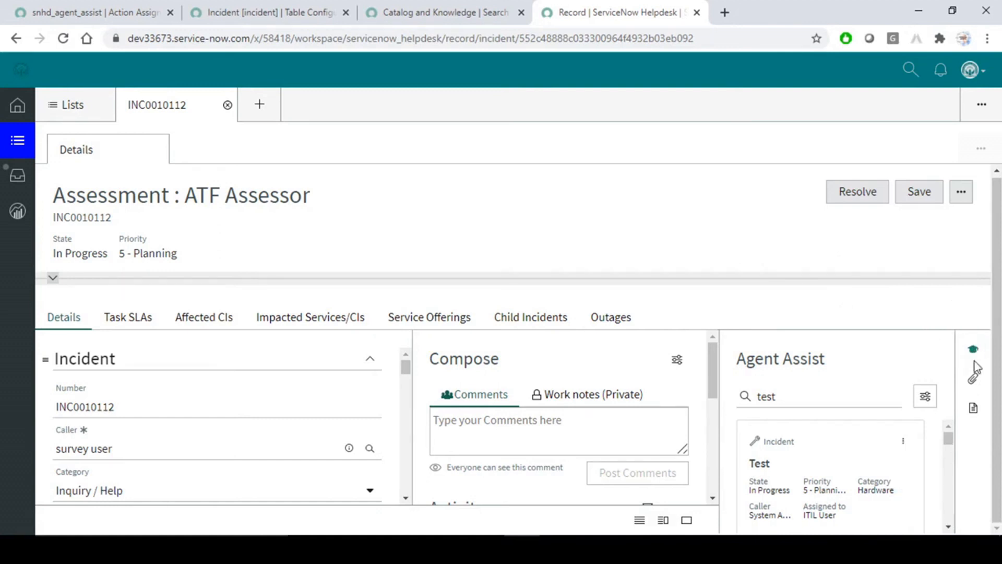
left_click(925, 398)
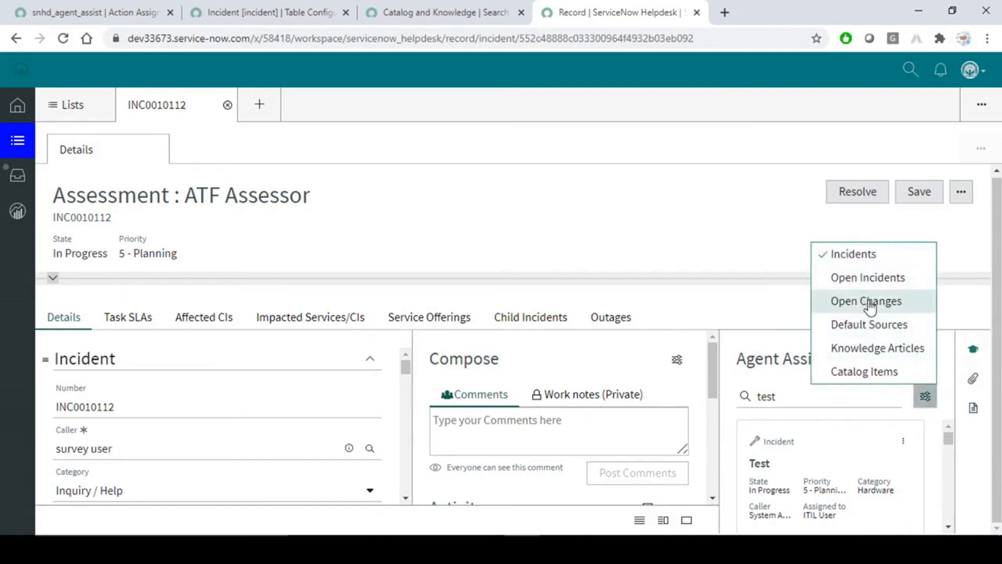
left_click(715, 238)
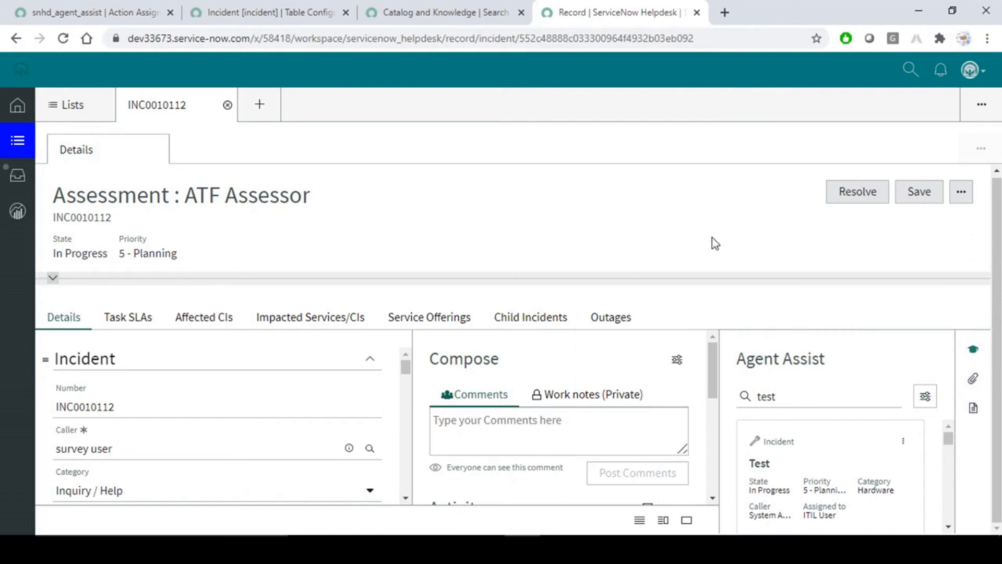
left_click(910, 69)
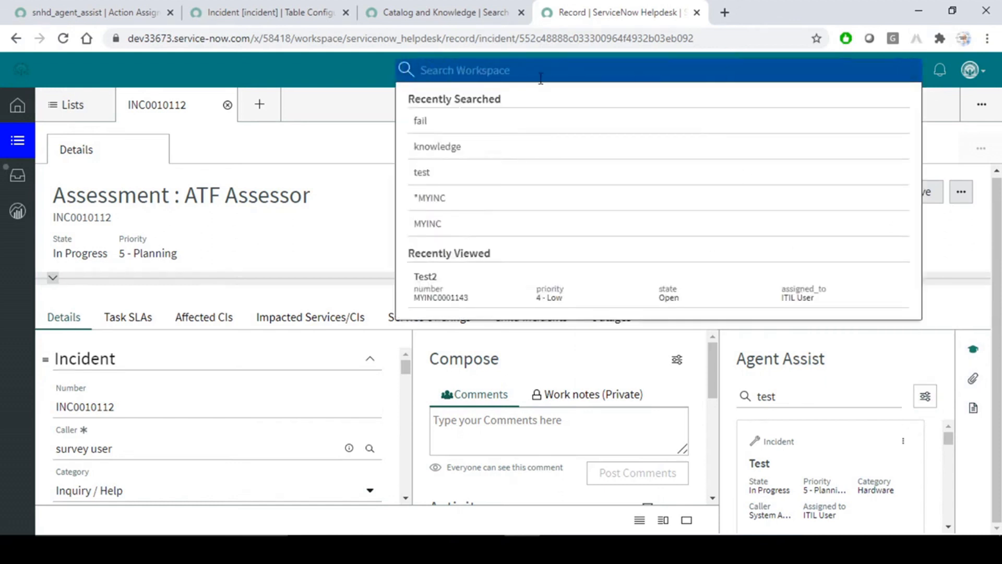
left_click(361, 79)
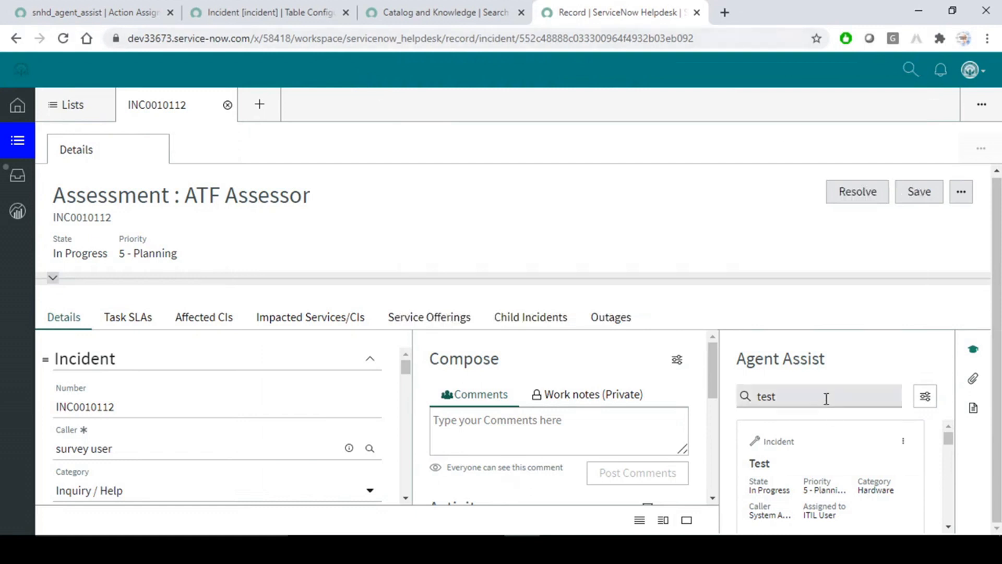
left_click_drag(830, 395, 701, 402)
Clear the 'test' query, keep the agent status Offline, and go to the Helpdesk Center home.
key("BackSpace")
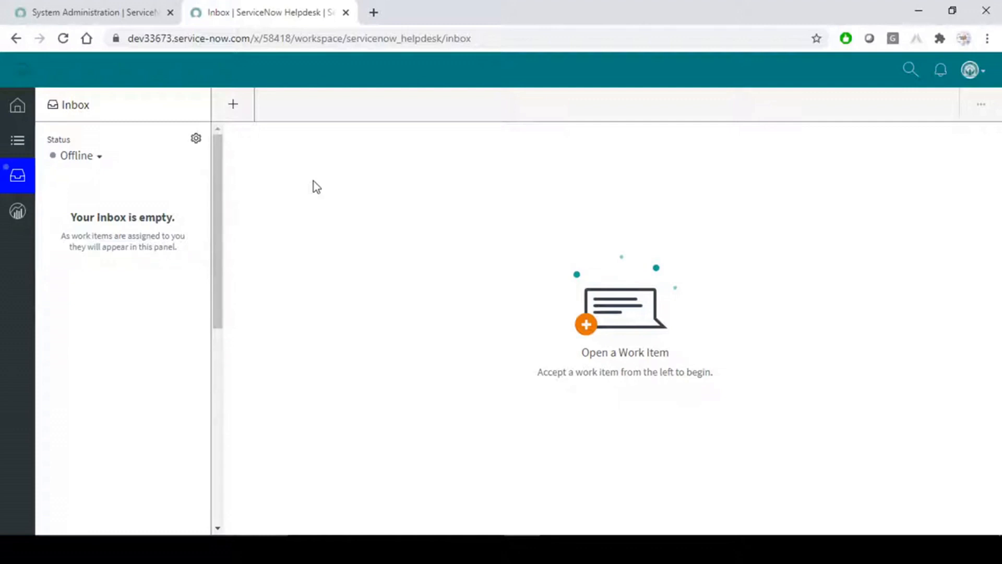
left_click(98, 158)
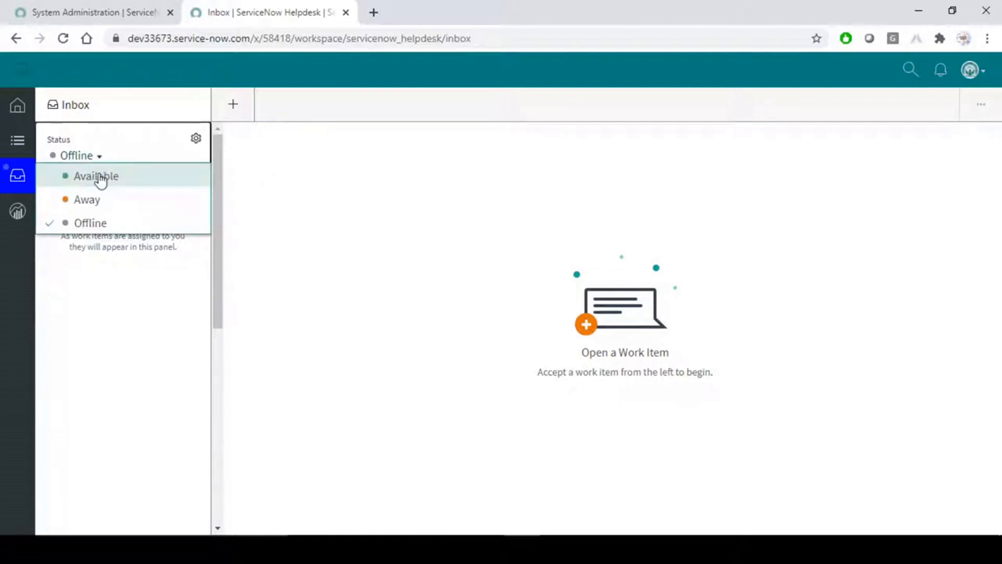
left_click(363, 174)
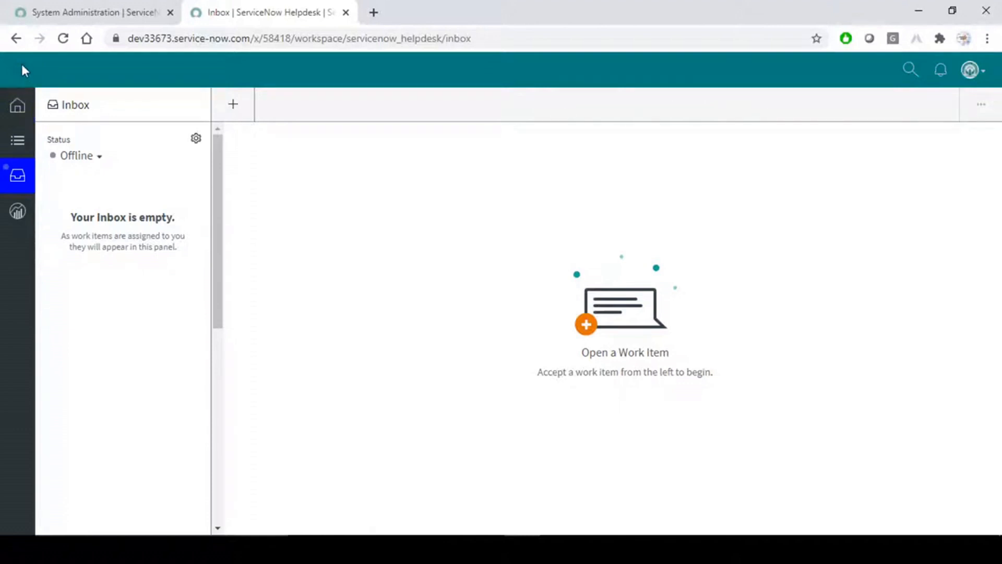
left_click(18, 110)
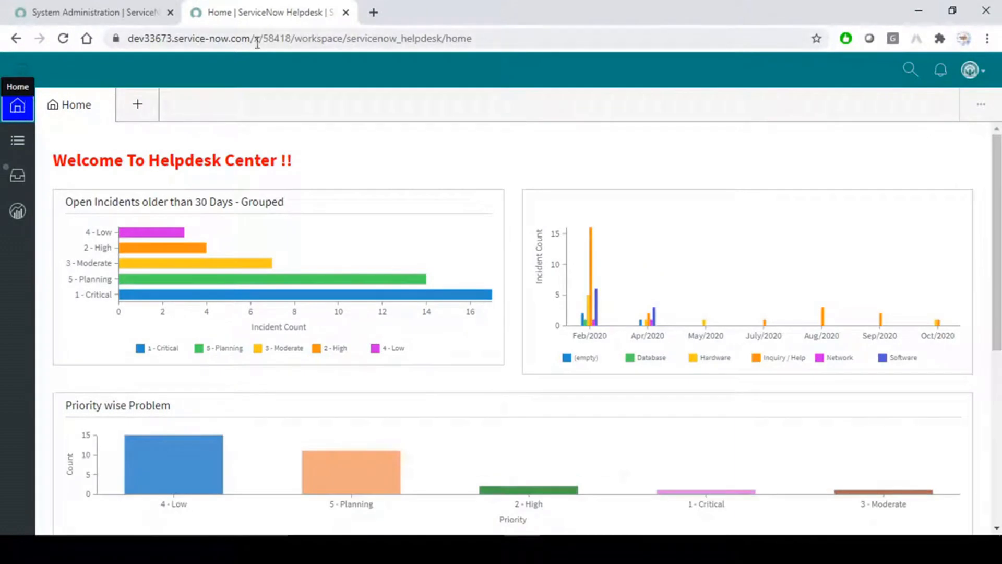
Check notifications, search history and user menu preferences, closing each without changes.
left_click(941, 70)
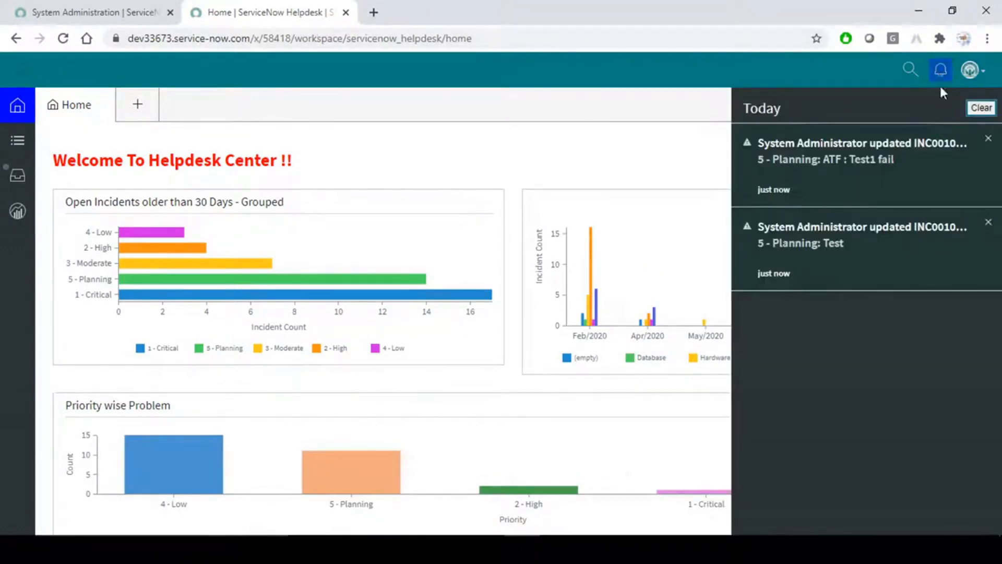
left_click(910, 69)
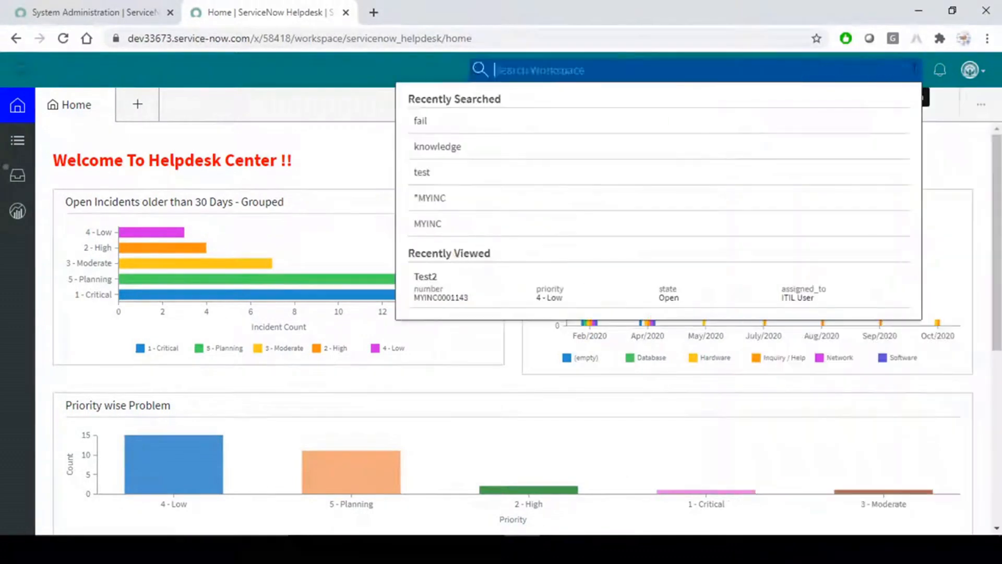
left_click(349, 68)
left_click(972, 70)
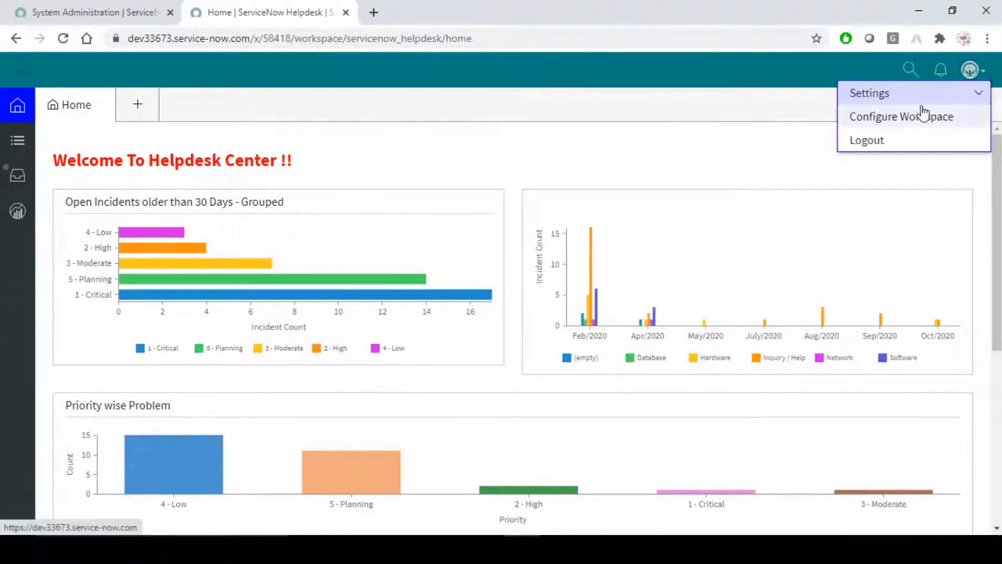
left_click(979, 93)
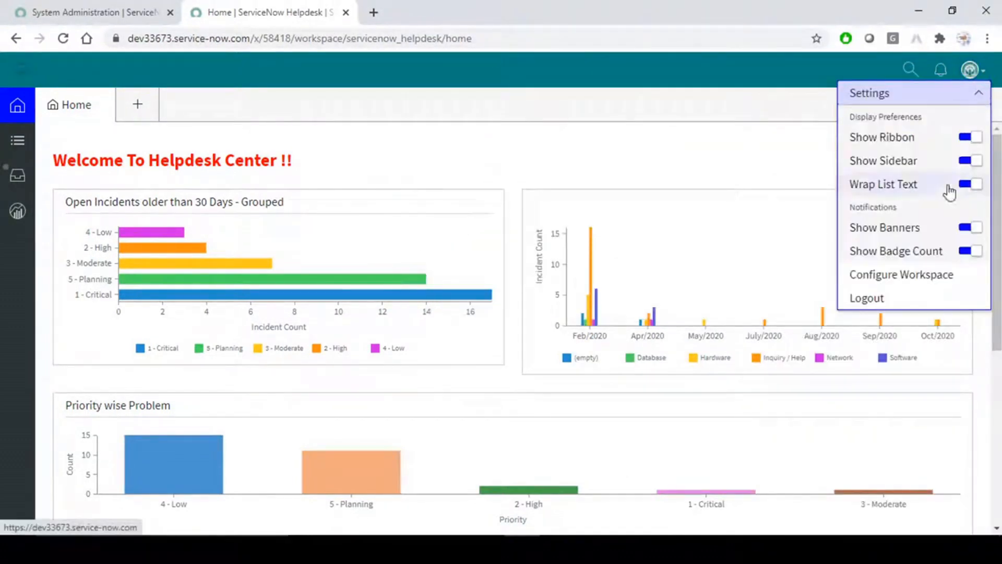
left_click(980, 94)
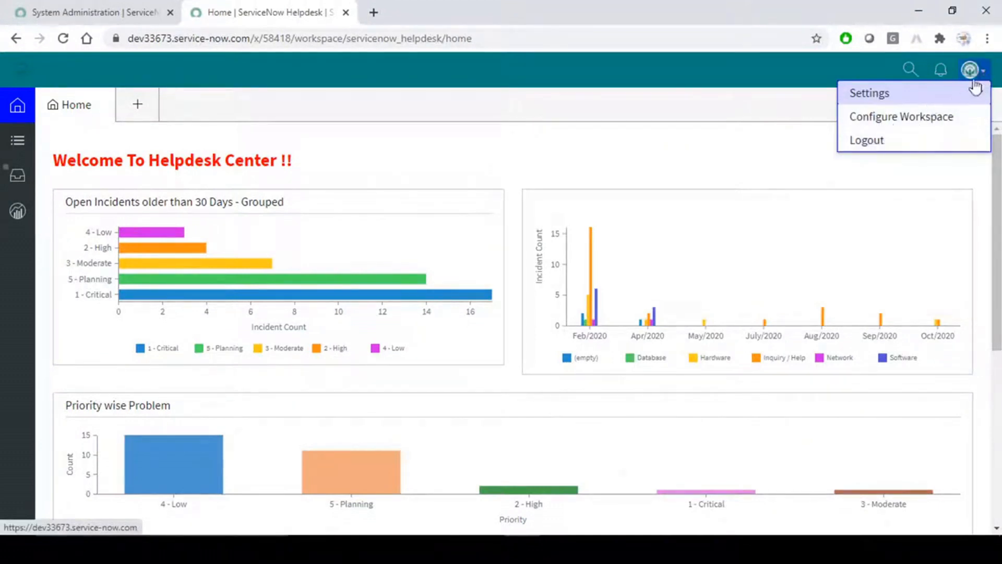
key("Escape")
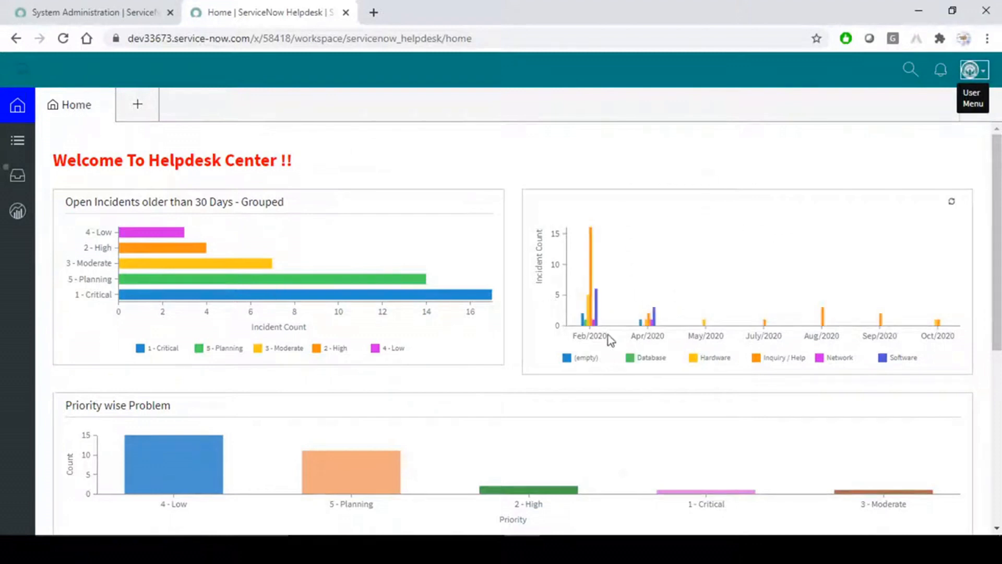
Scroll the home dashboard charts and bring up the new Incident or Problem choices.
scroll(608, 334, "down", 5)
scroll(609, 334, "up", 3)
scroll(610, 339, "up", 3)
scroll(522, 170, "down", 5)
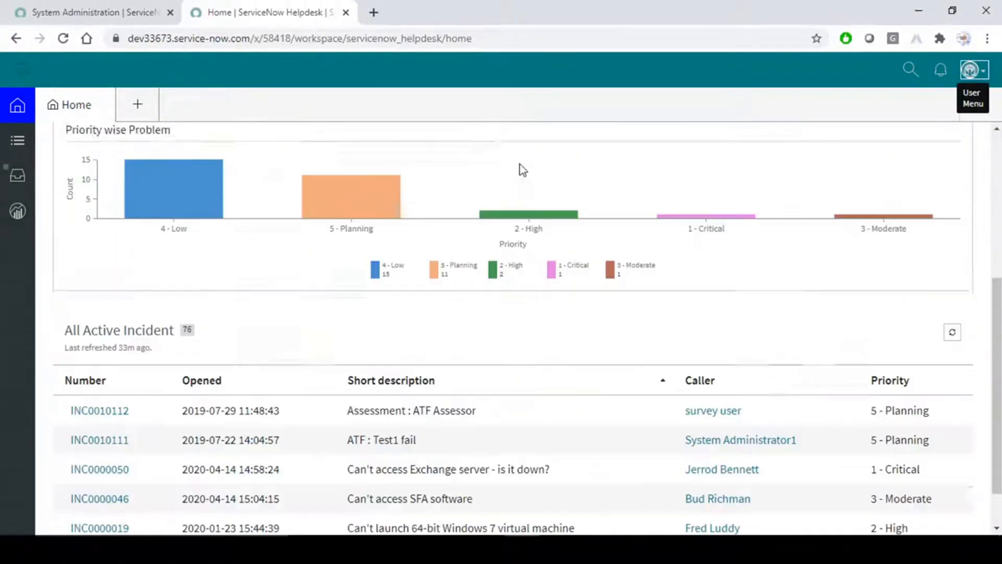
scroll(527, 220, "up", 5)
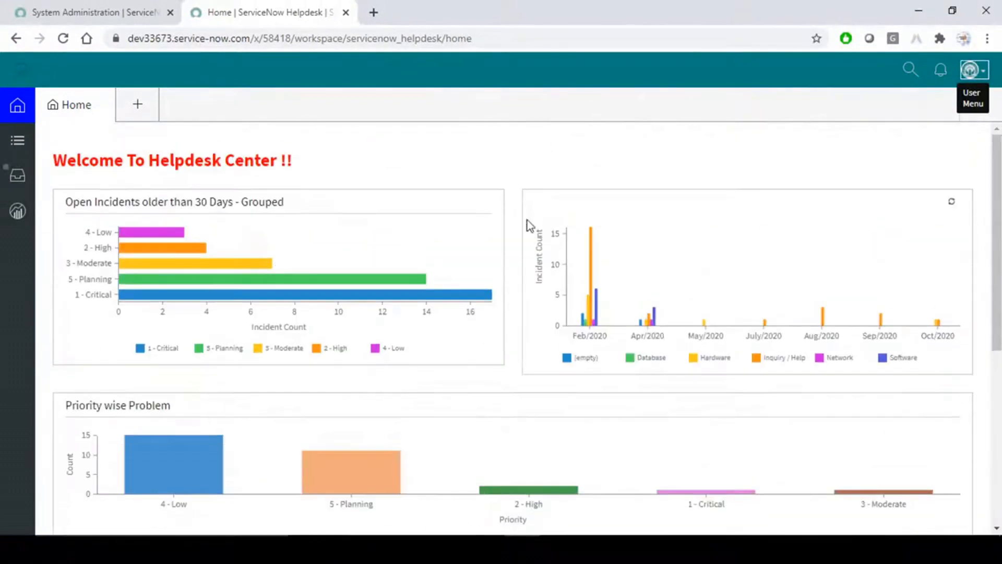
left_click(138, 104)
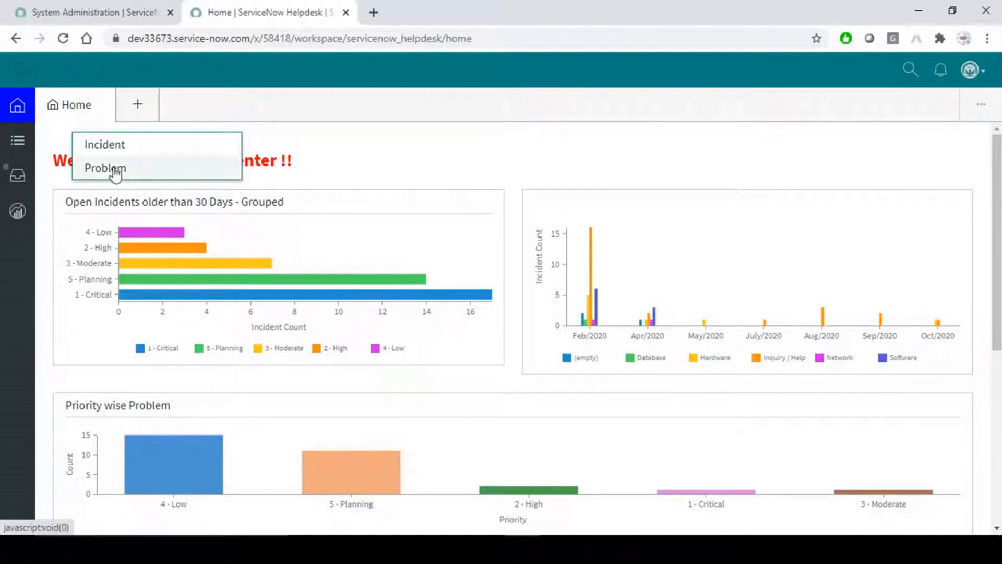
Browse the workspace lists under SNHD Problem, SNHD My Incidents and the empty My Lists.
left_click(459, 147)
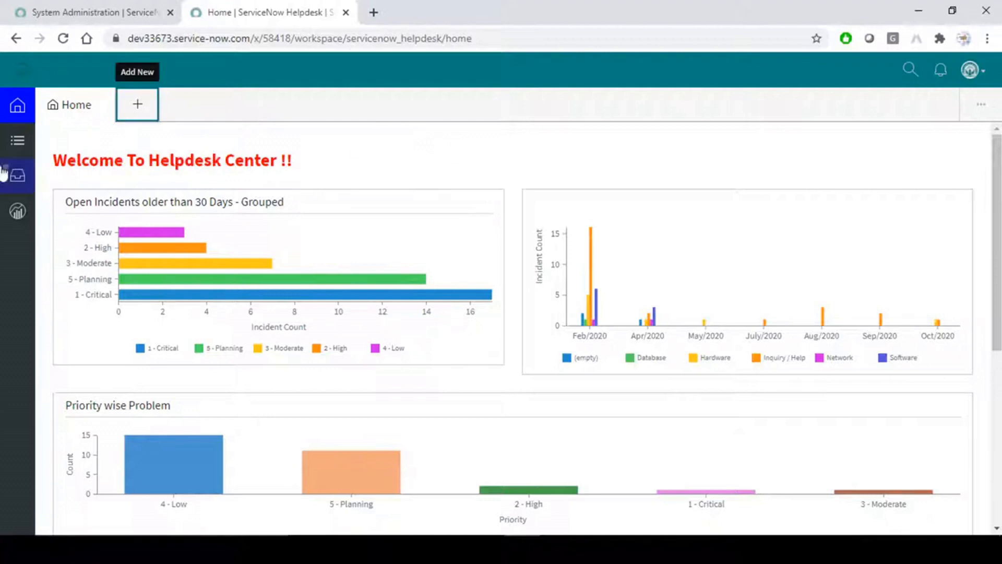
left_click(20, 144)
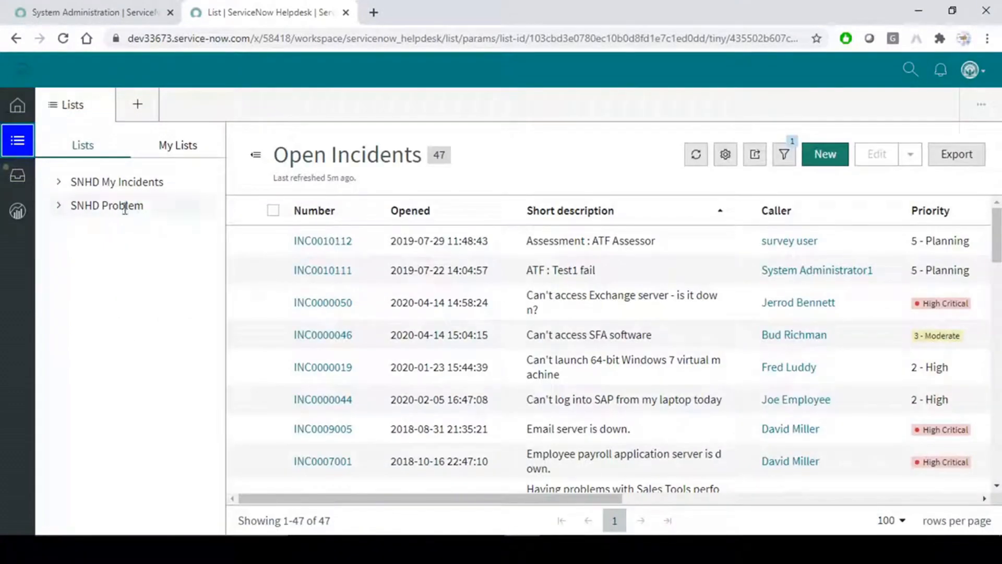
left_click(61, 208)
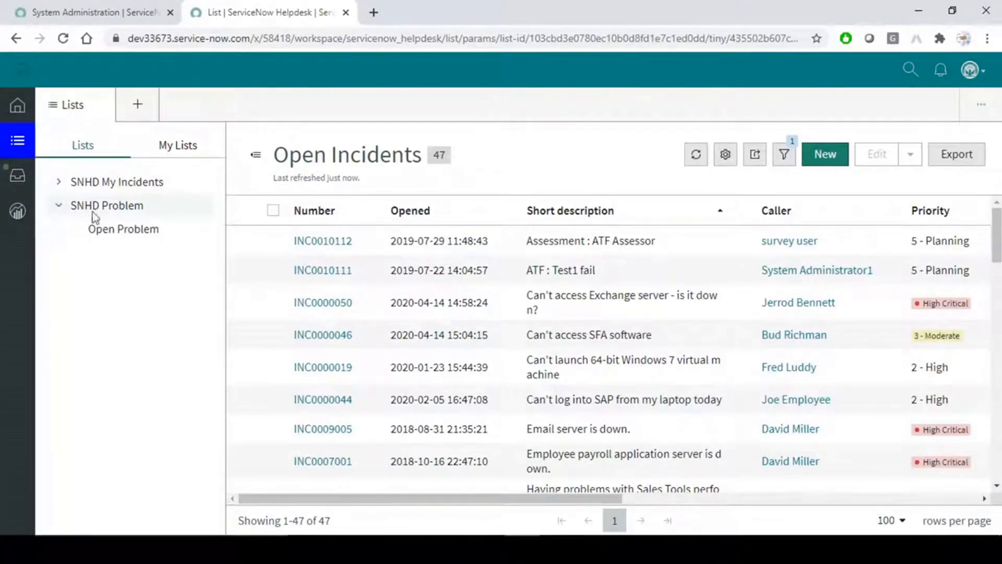
left_click(60, 182)
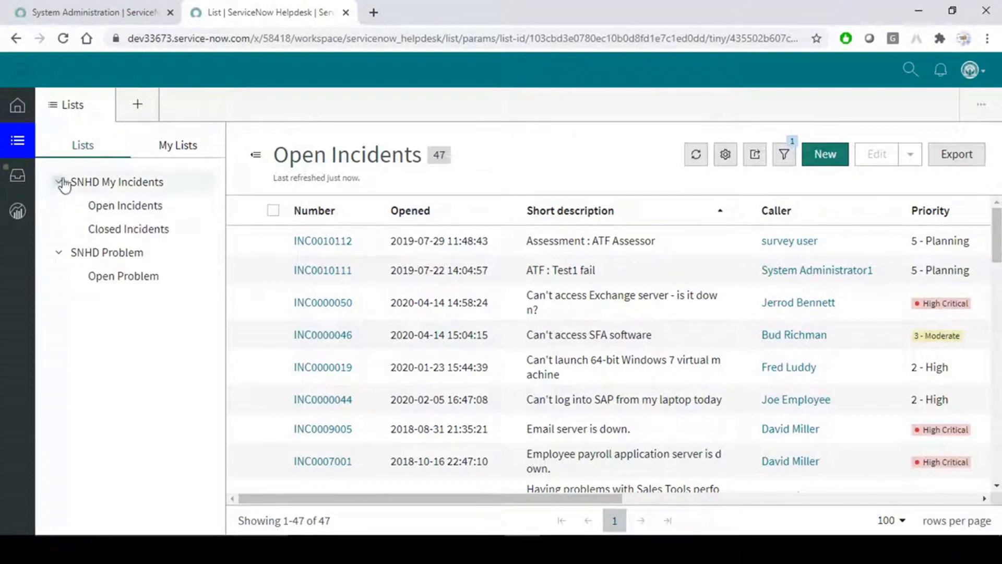
left_click(176, 150)
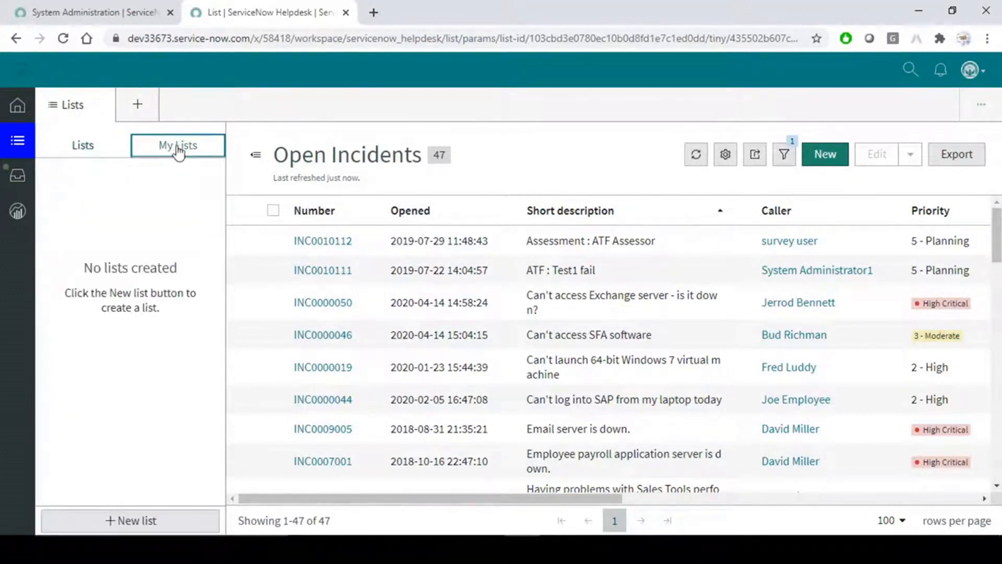
Start and cancel a new personal list, then go to the empty Inbox and switch to Word.
left_click(121, 520)
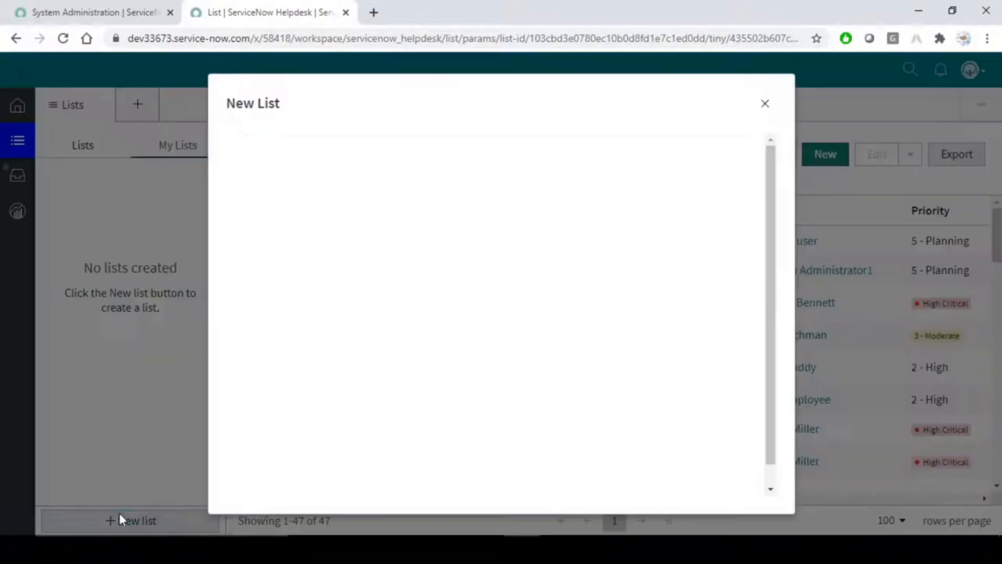
left_click(766, 105)
left_click(17, 179)
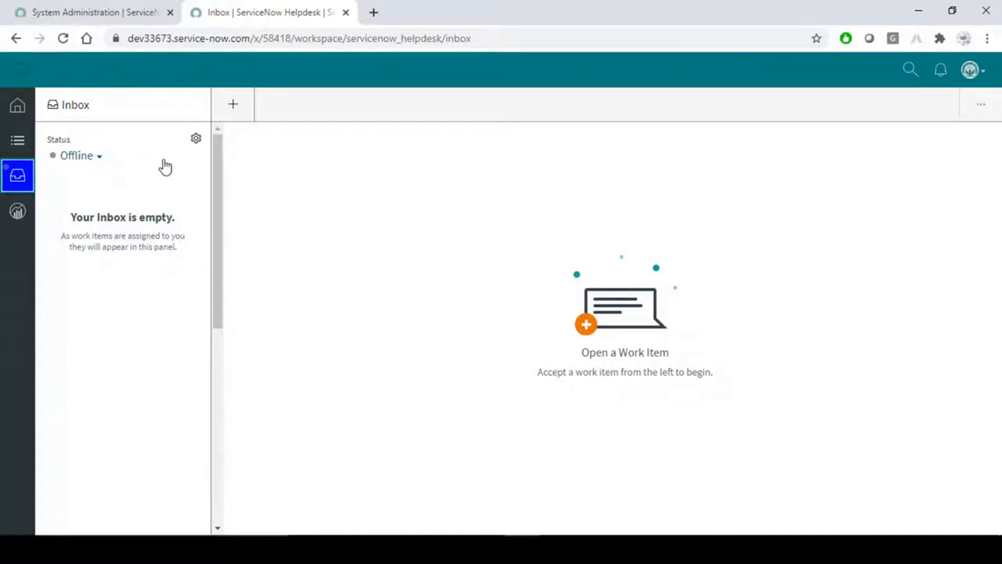
key("alt+Tab")
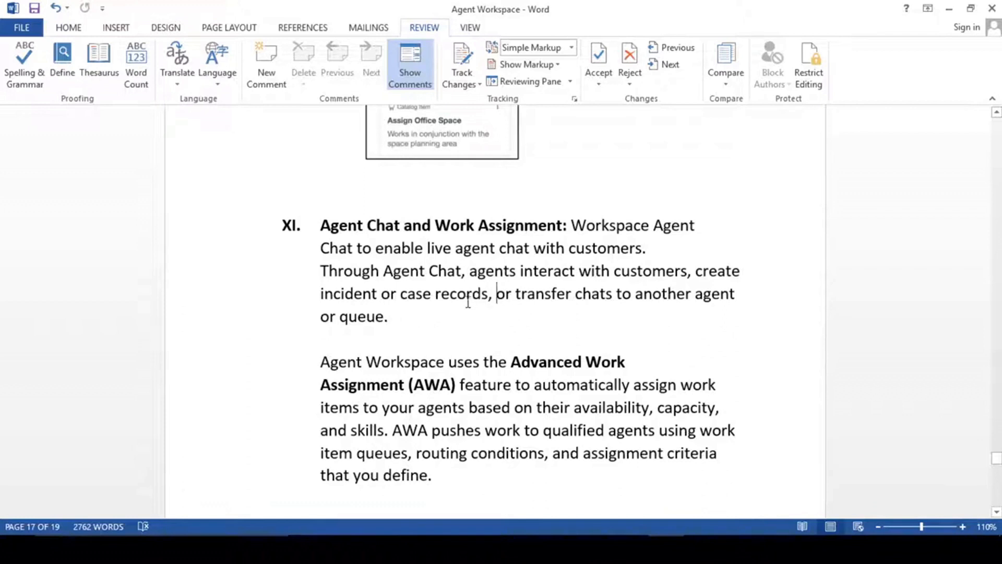
scroll(460, 337, "down", 2)
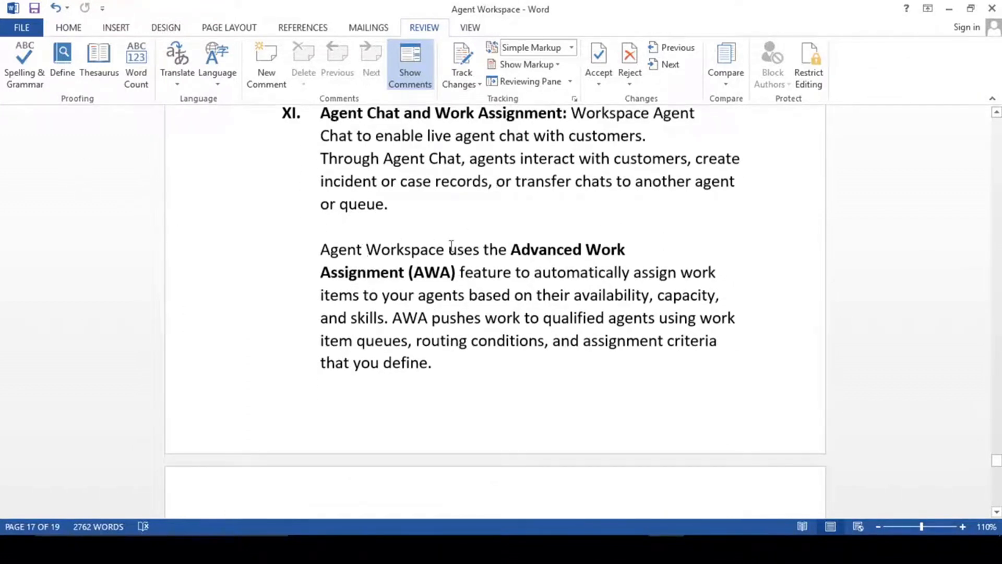
left_click_drag(512, 250, 398, 272)
left_click(452, 274)
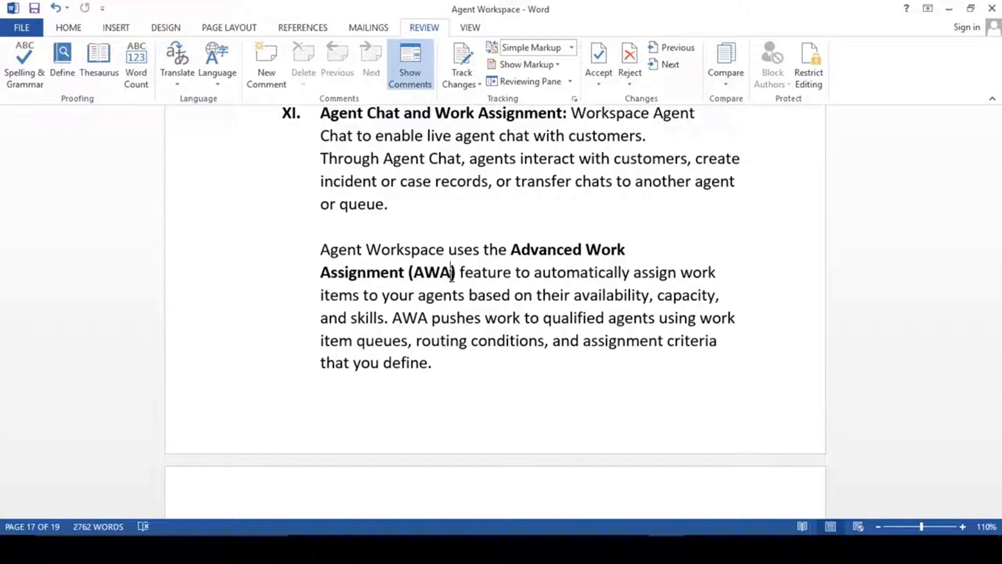
scroll(453, 272, "up", 2)
left_click_drag(322, 225, 457, 230)
left_click(455, 324)
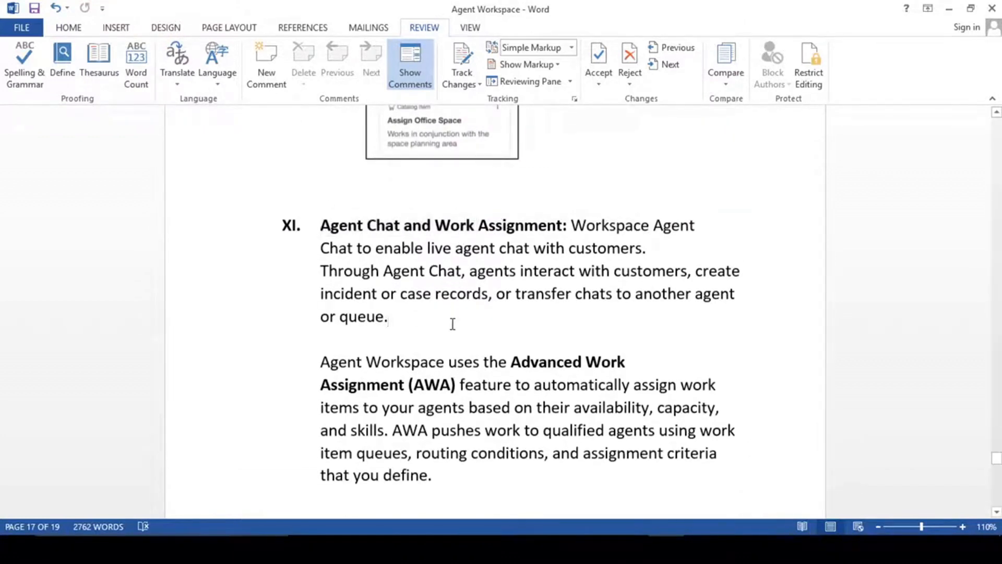
scroll(452, 324, "down", 5)
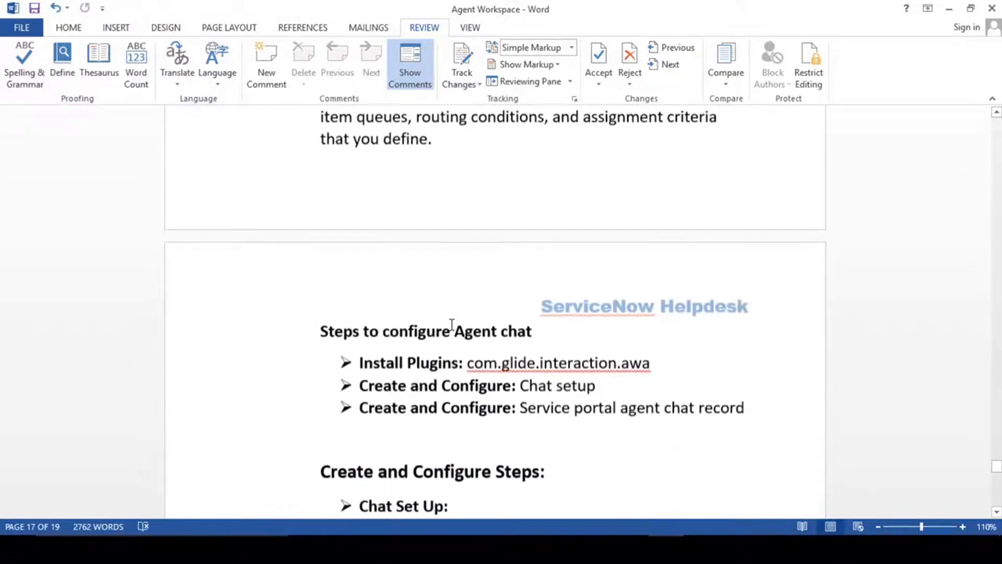
scroll(452, 325, "up", 2)
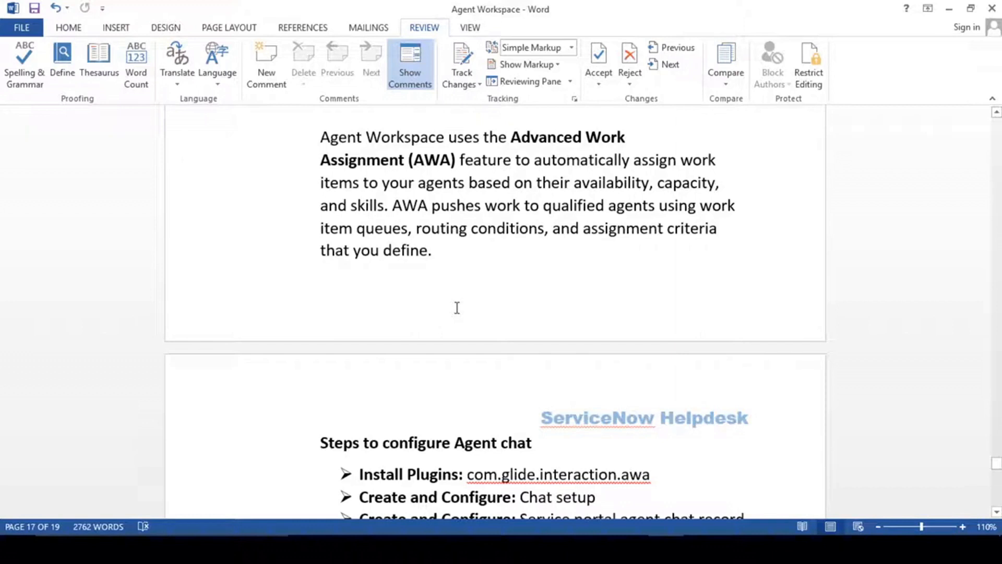
scroll(457, 308, "down", 1)
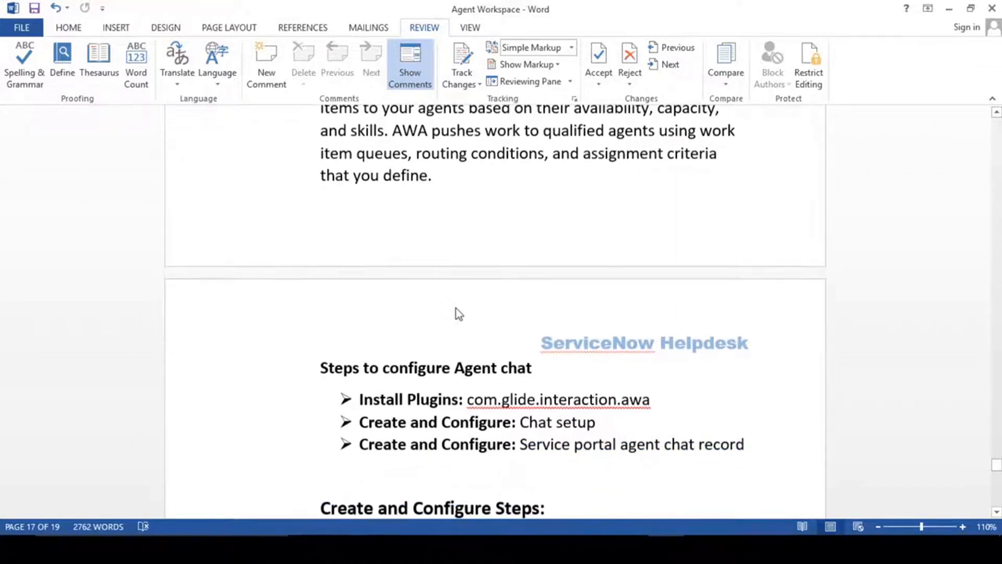
scroll(459, 313, "down", 2)
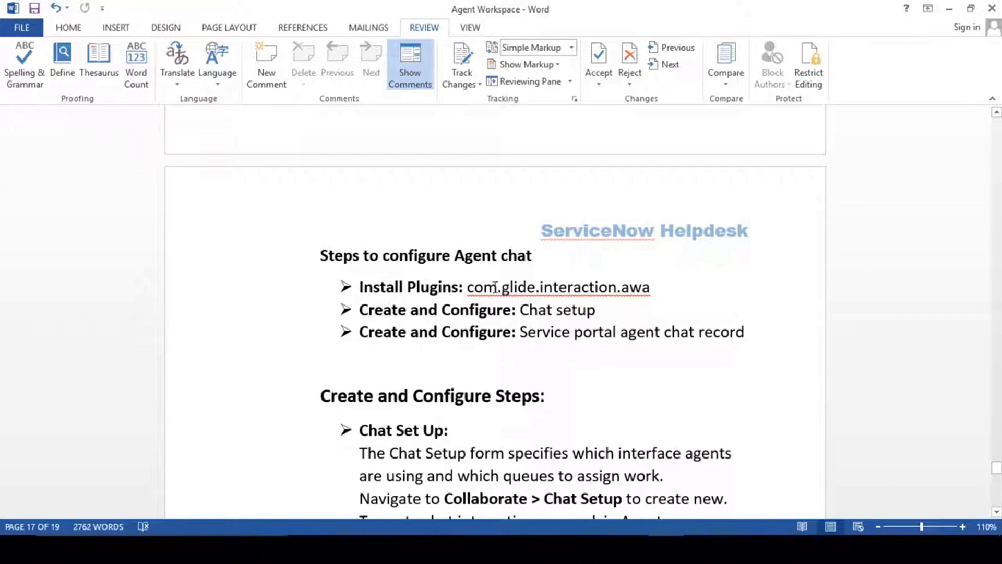
Read the Agent chat steps: plugin com.glide.interaction.awa, Chat setup, and Create and Configure.
left_click_drag(468, 287, 653, 287)
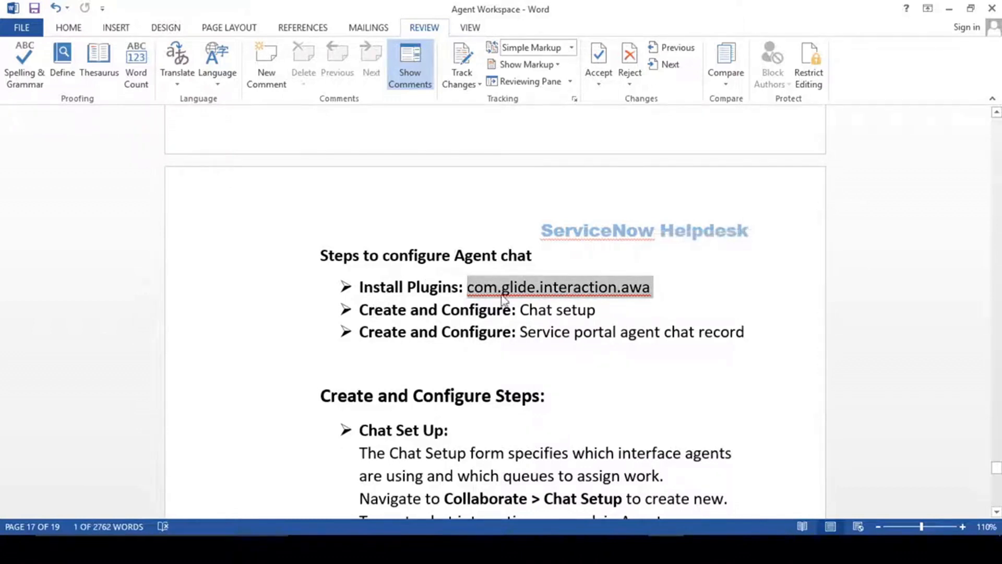
left_click_drag(456, 256, 532, 255)
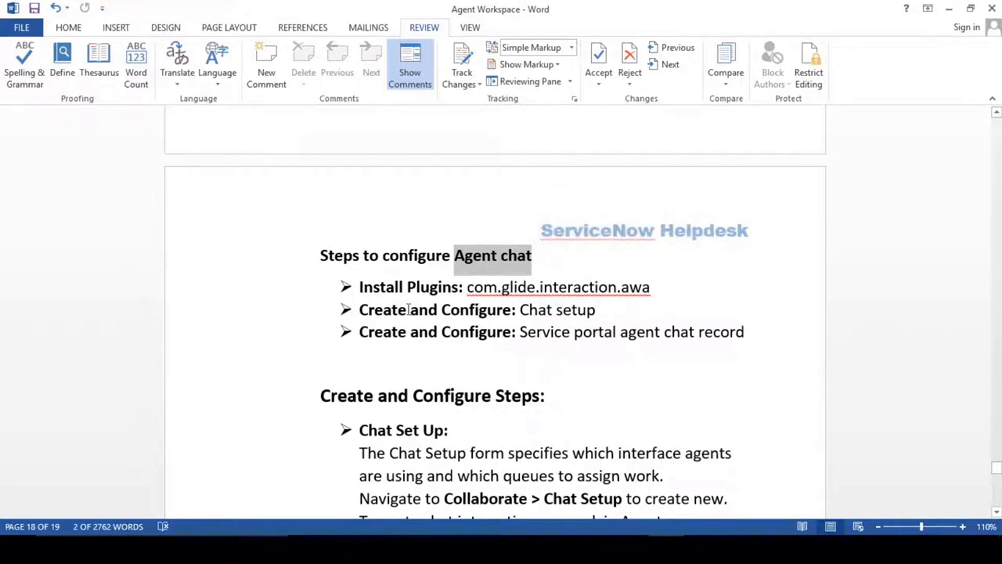
left_click_drag(522, 310, 597, 310)
left_click(522, 313)
scroll(405, 294, "down", 1)
left_click_drag(360, 295, 510, 296)
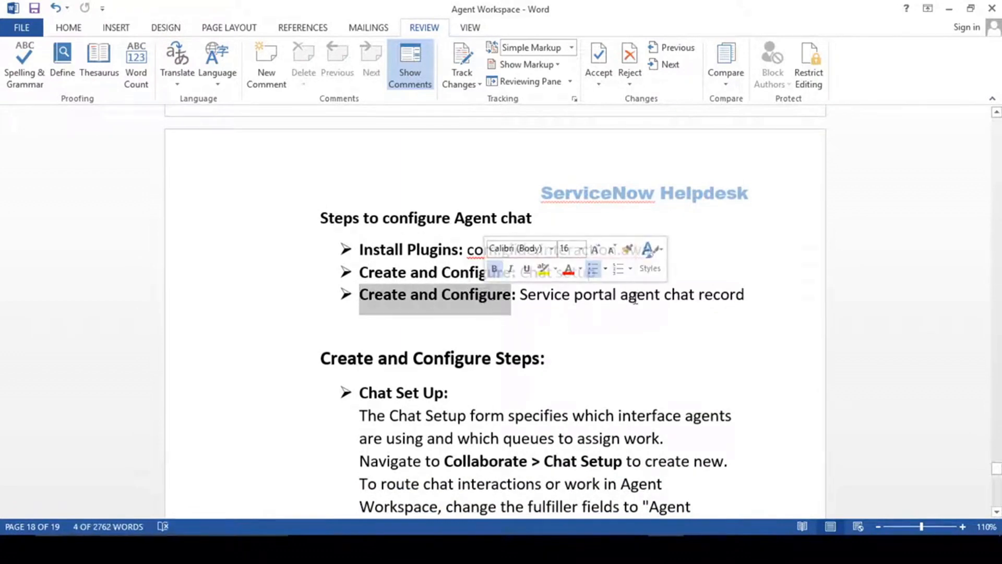
left_click(636, 295)
left_click_drag(764, 295, 467, 250)
left_click(465, 302)
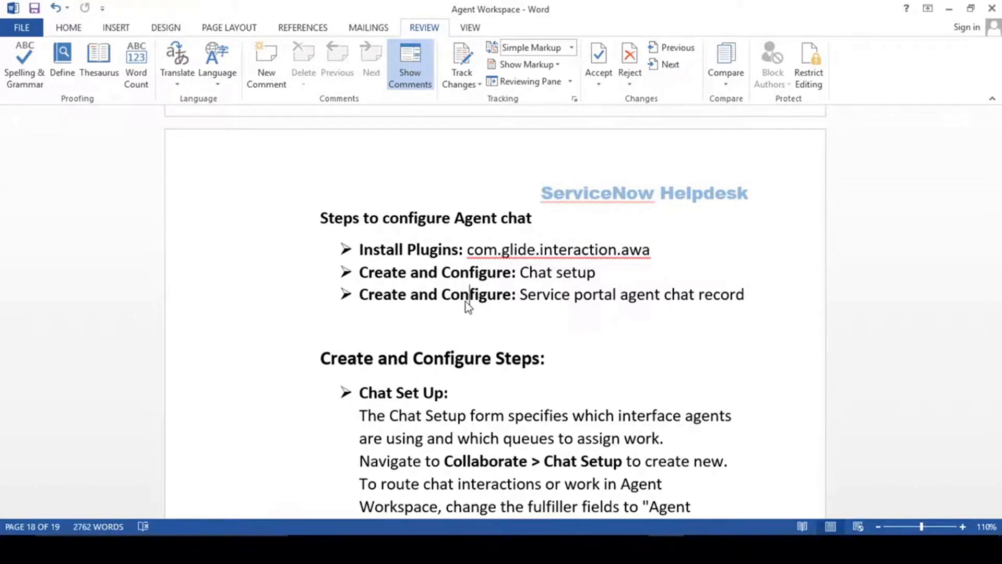
Find the Collaborate > Chat Setup path, then move to ServiceNow's navigator filter.
scroll(466, 302, "down", 5)
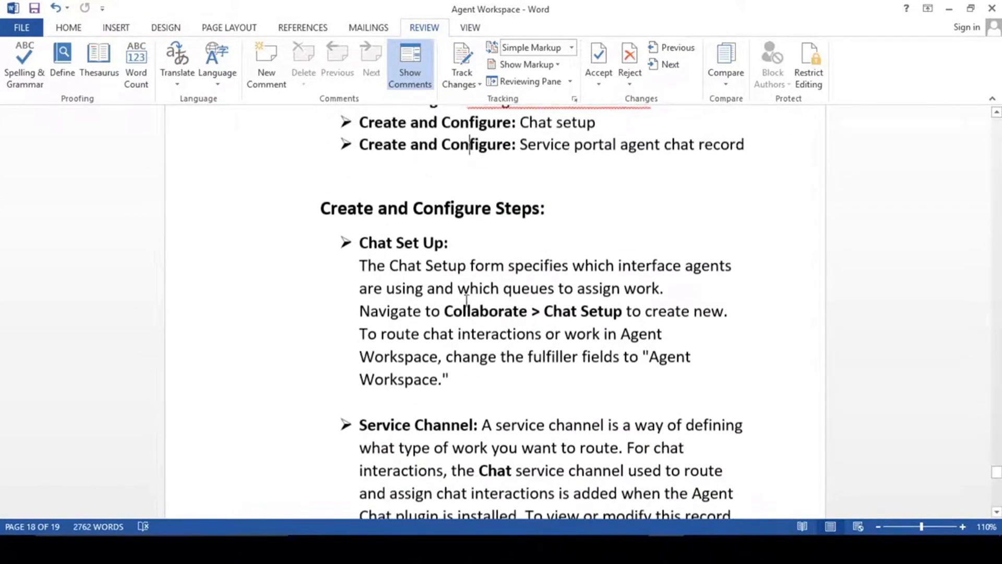
left_click_drag(362, 242, 448, 243)
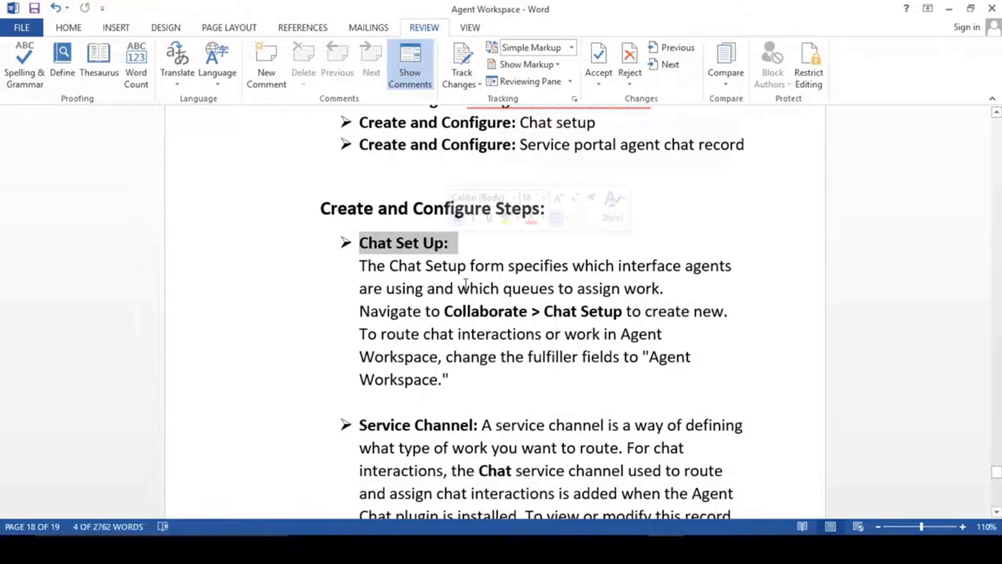
left_click(472, 312)
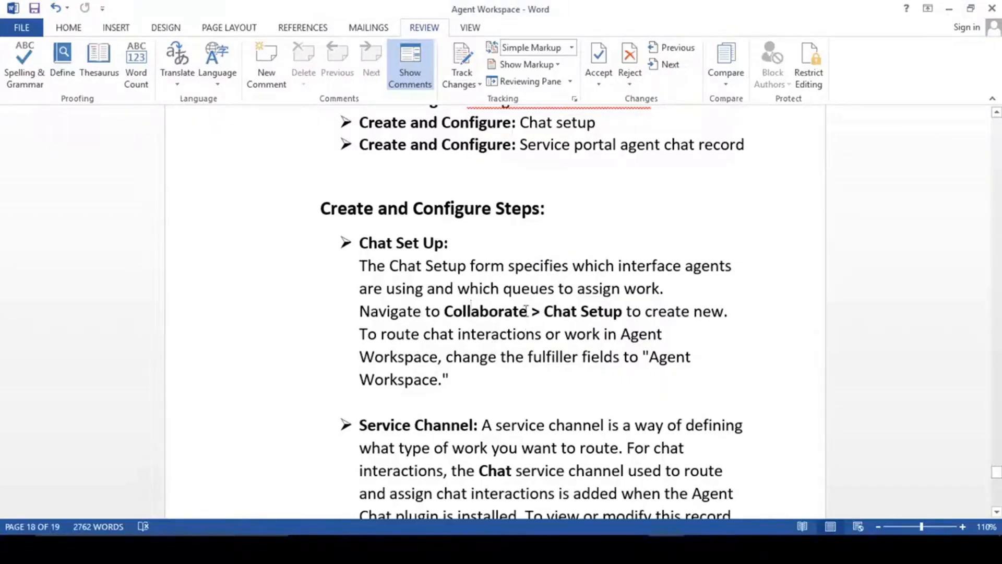
left_click_drag(445, 312, 616, 311)
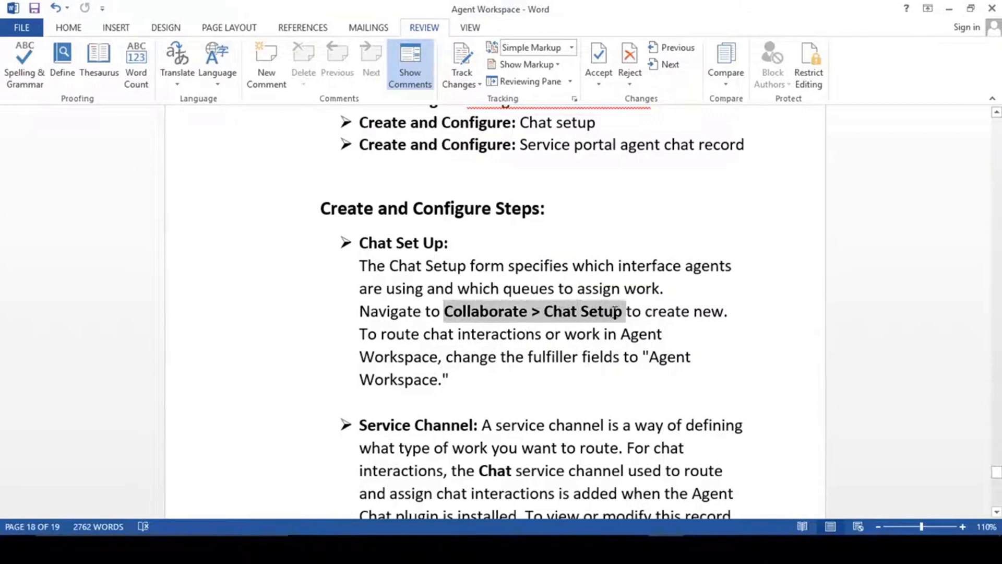
left_click(552, 316)
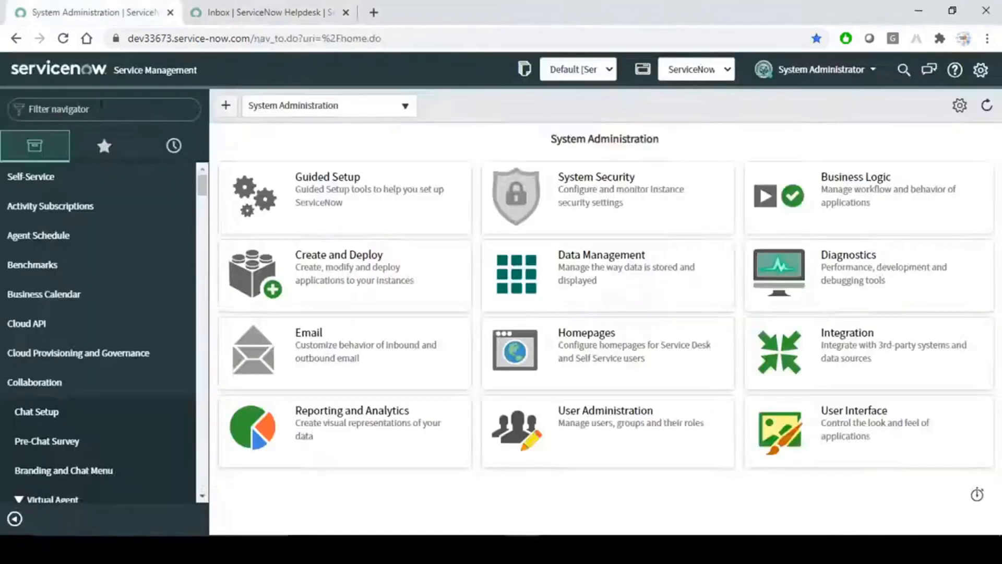
left_click(102, 109)
Open Collaboration > Chat Setup via 'chat se' and switch the current application to Global.
type("cha")
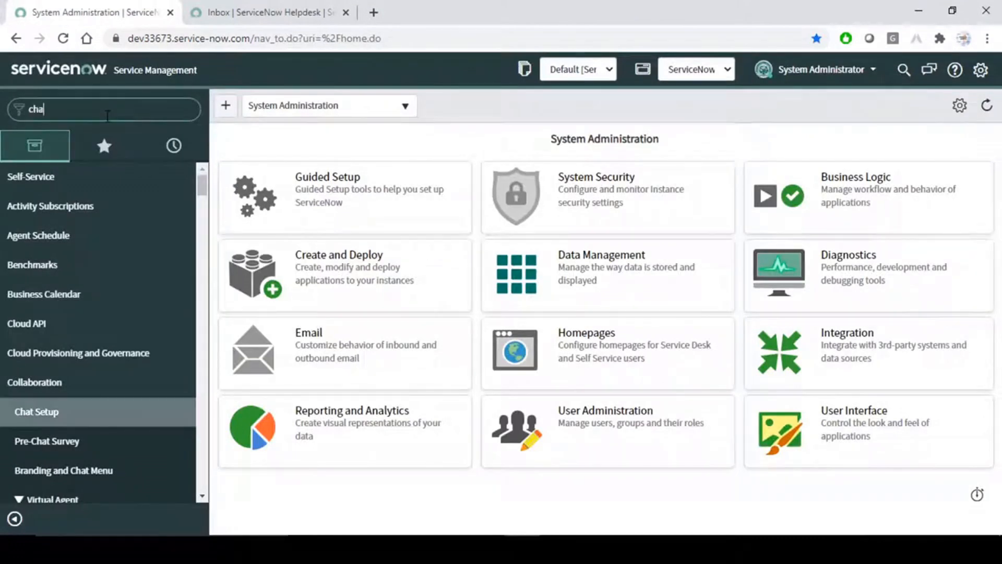
type("t se")
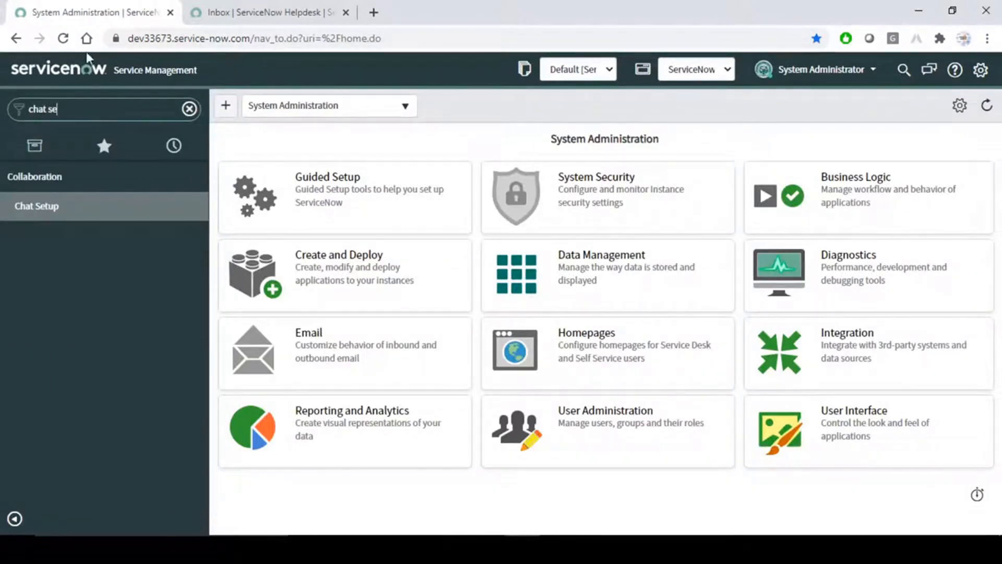
left_click(52, 209)
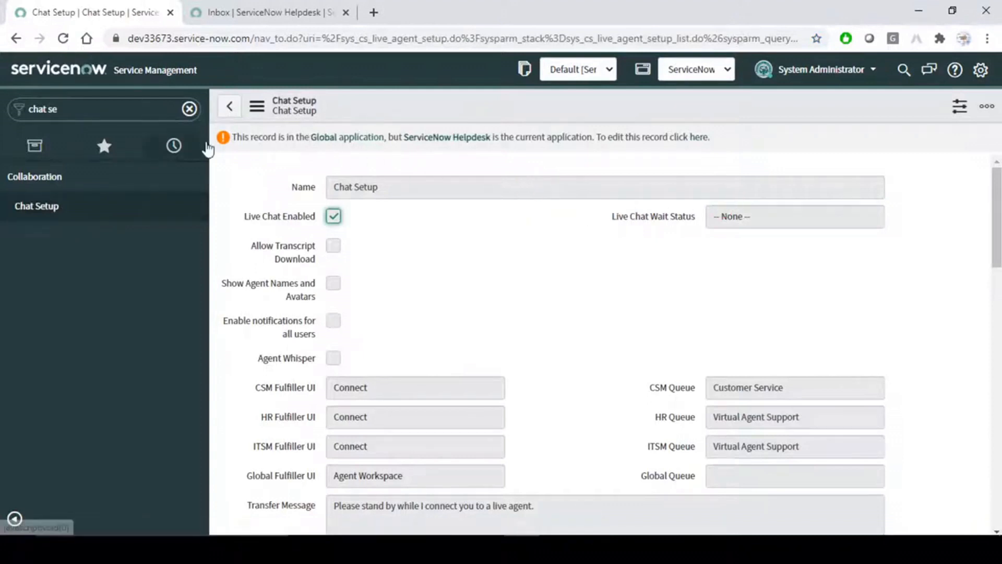
left_click(722, 72)
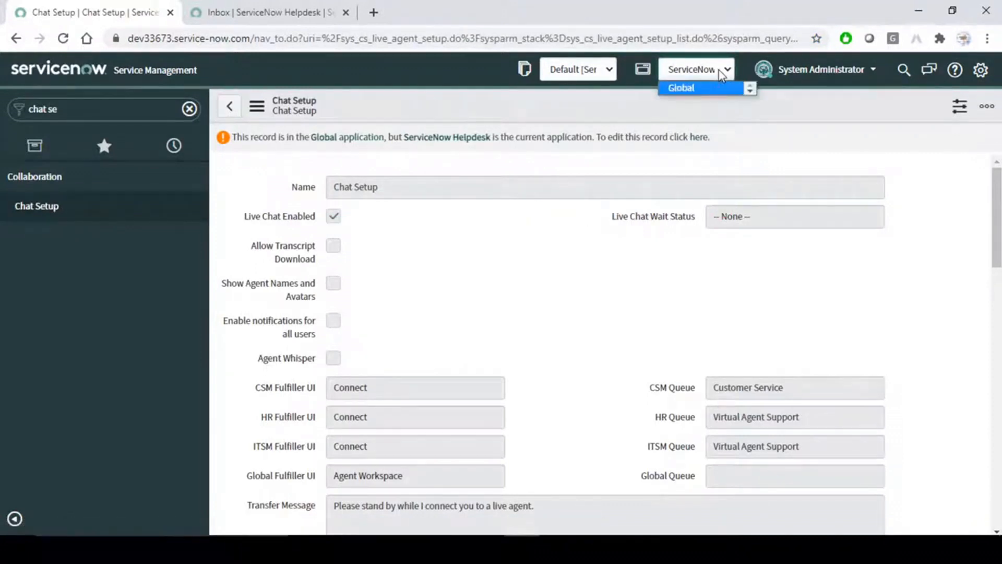
left_click(690, 88)
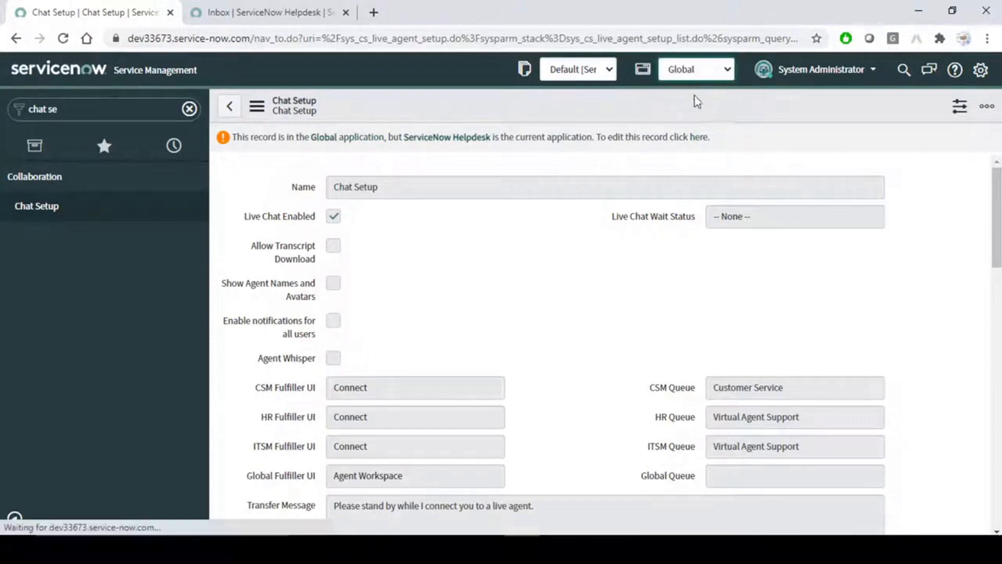
left_click(455, 231)
scroll(457, 231, "down", 4)
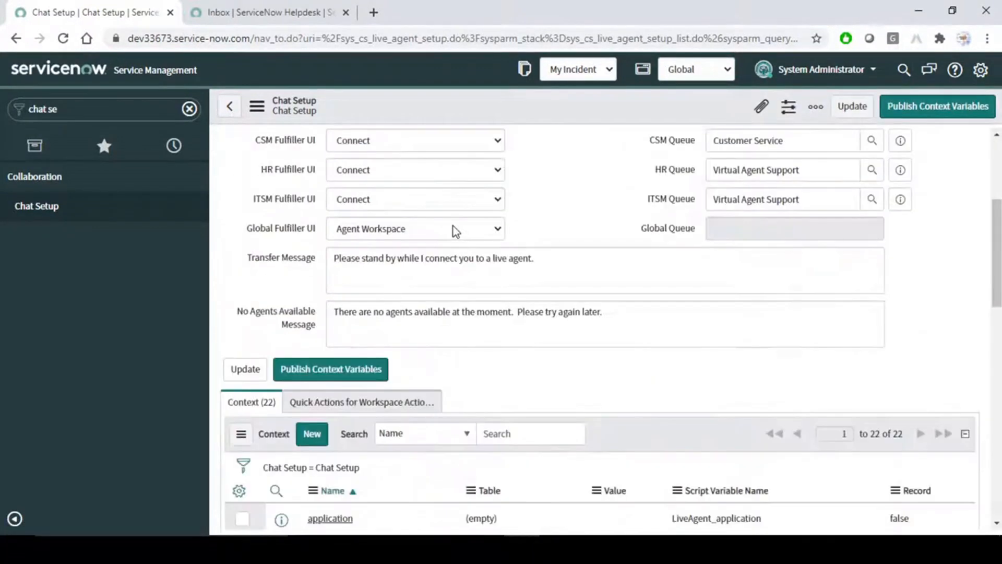
scroll(464, 229, "up", 1)
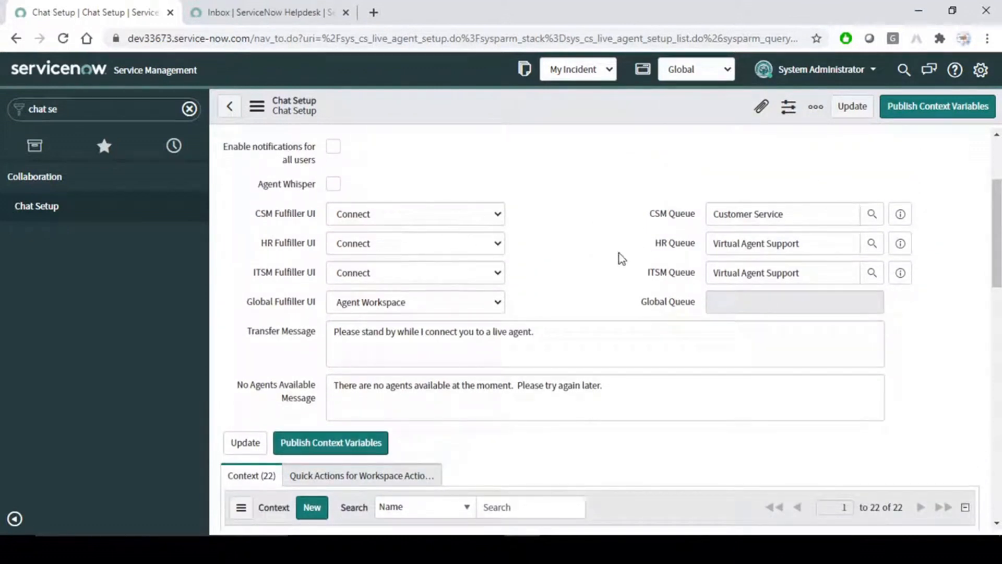
Try Connect as Global Fulfiller UI with Global Queue set to Virtual Agent Support.
left_click(481, 307)
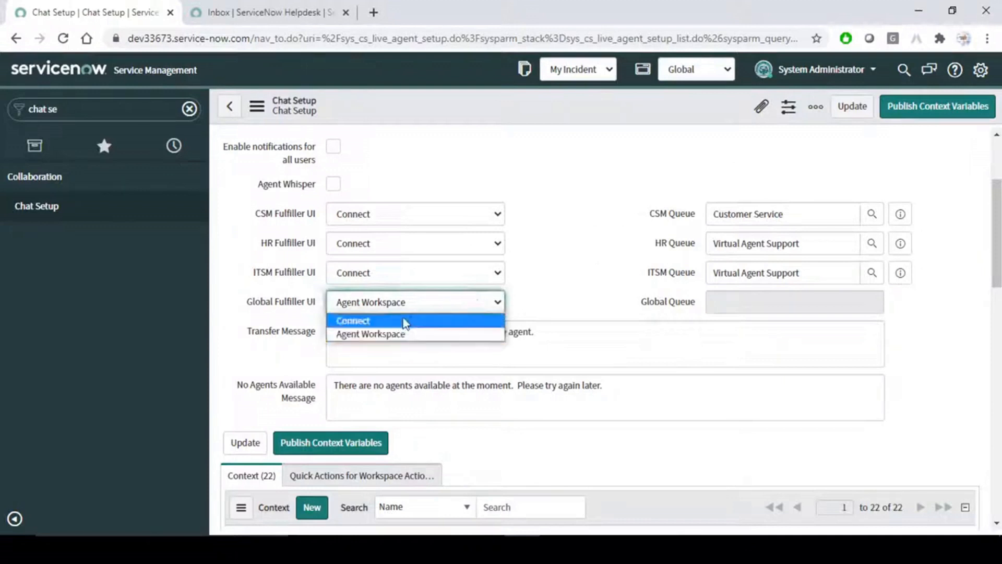
left_click(403, 321)
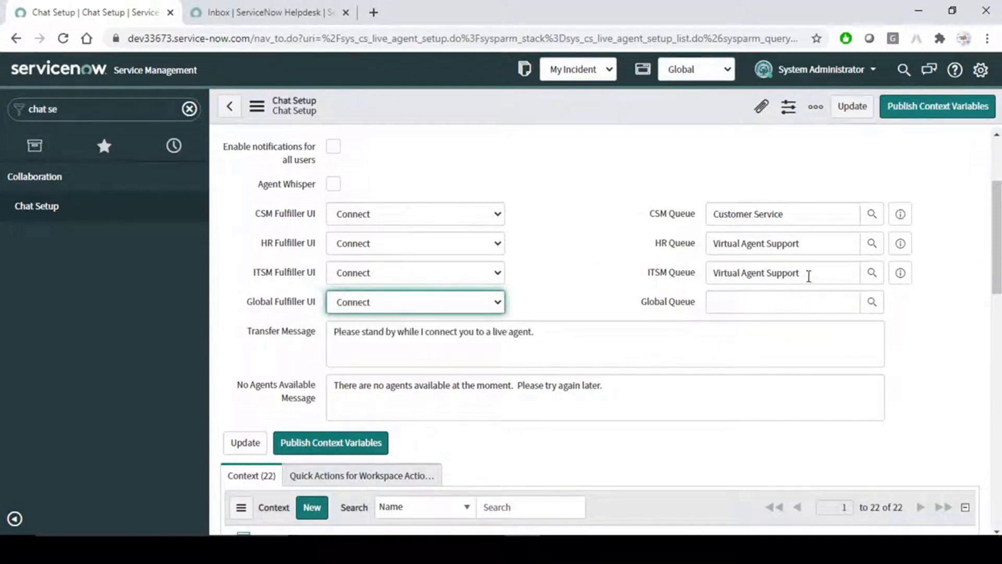
left_click_drag(807, 275, 655, 280)
key("ctrl+c")
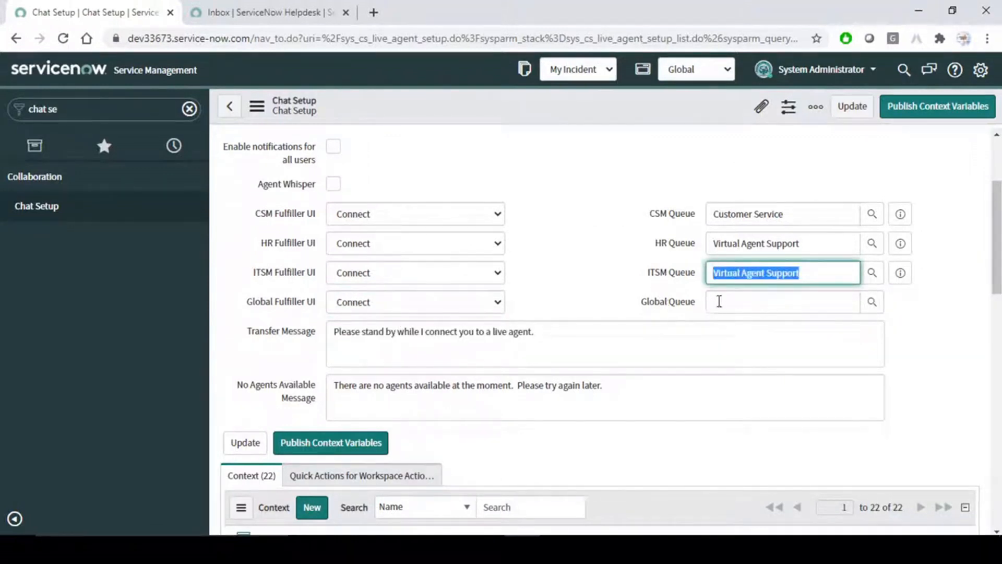
left_click(720, 300)
key("ctrl+v")
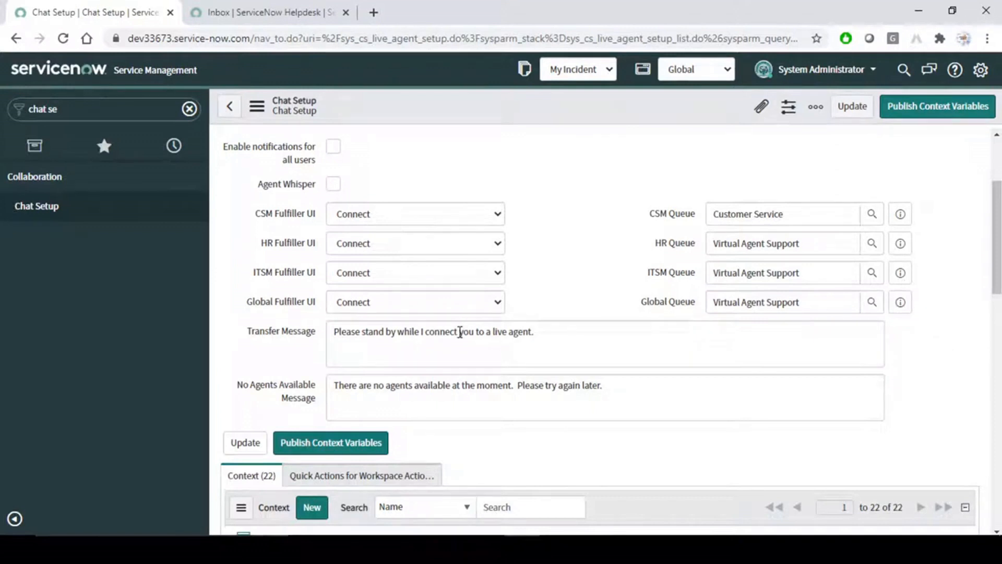
Restore Global Fulfiller UI to Agent Workspace and save the Chat Setup record.
left_click(472, 303)
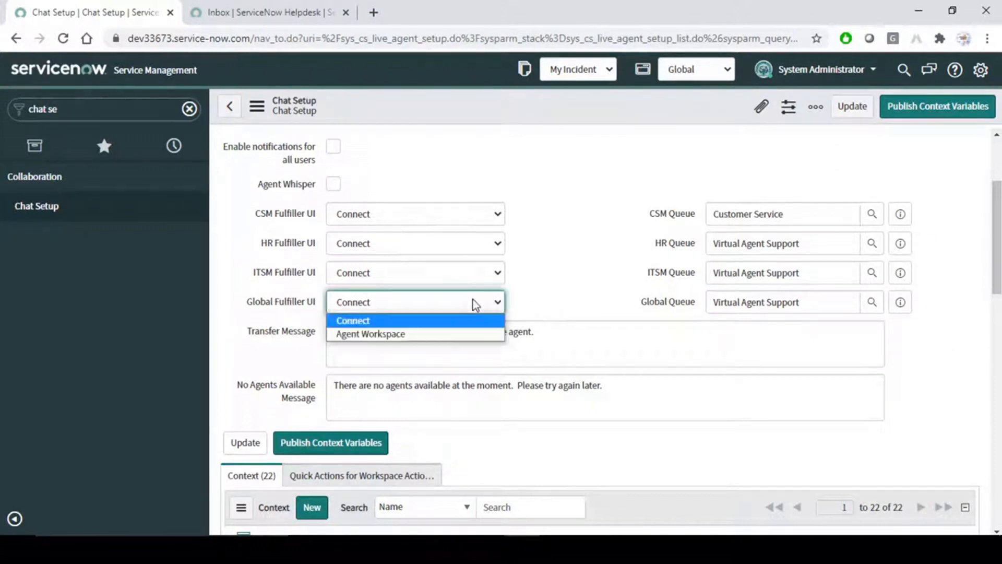
left_click(388, 336)
left_click_drag(245, 303, 317, 305)
left_click(593, 283)
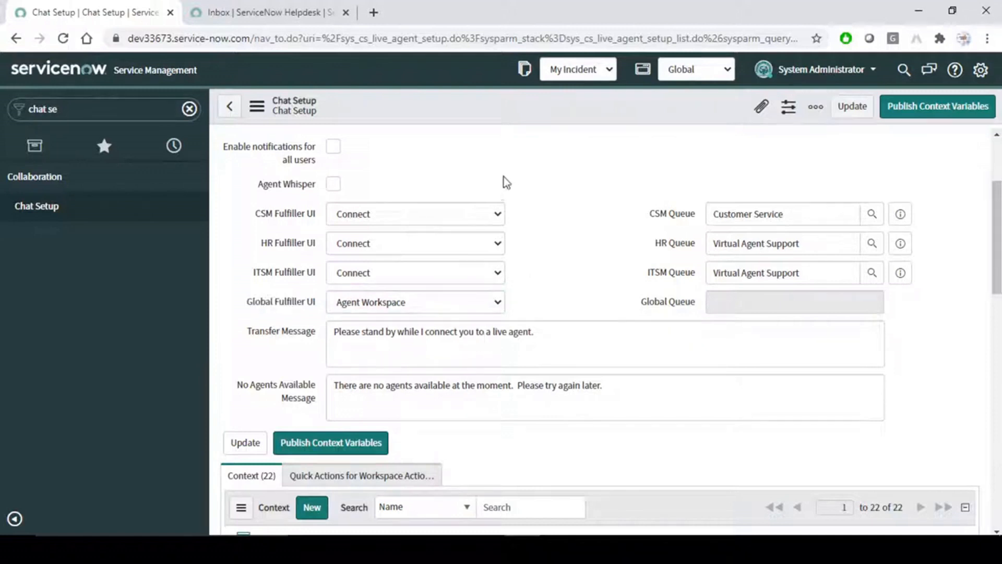
right_click(505, 115)
left_click(526, 124)
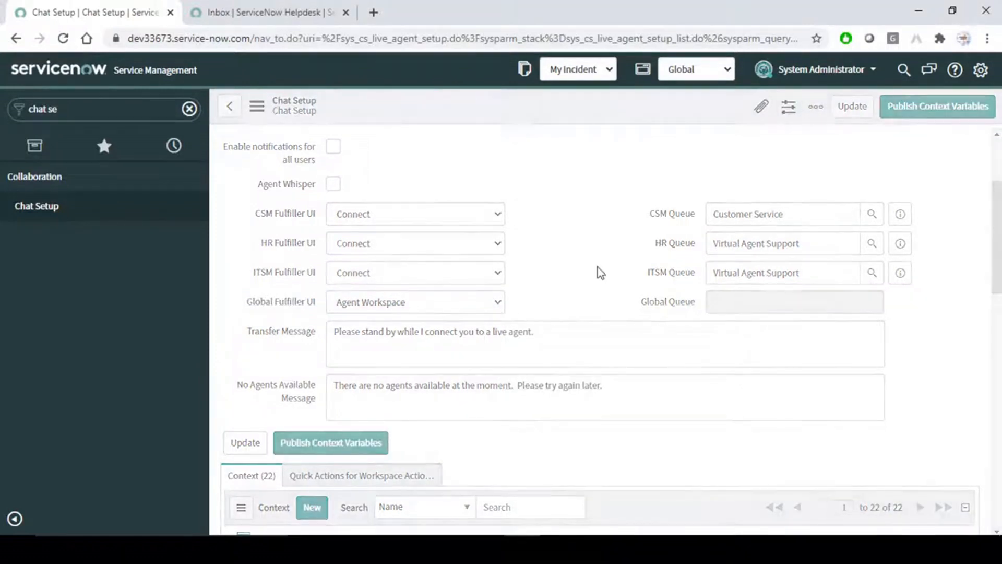
Scroll through the 22 context variables on the Chat Setup record.
scroll(590, 315, "down", 6)
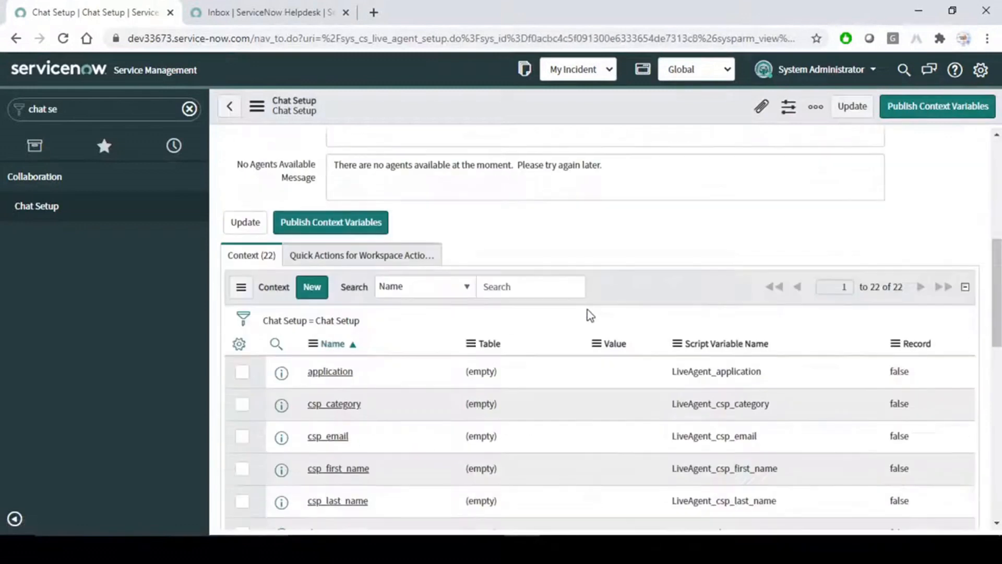
scroll(589, 314, "down", 3)
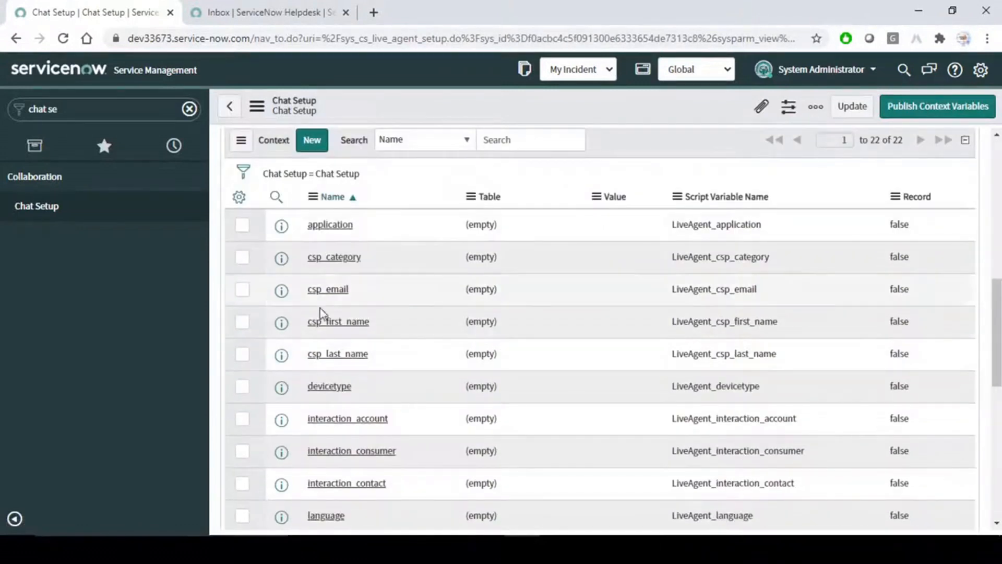
scroll(355, 313, "up", 4)
scroll(355, 412, "down", 9)
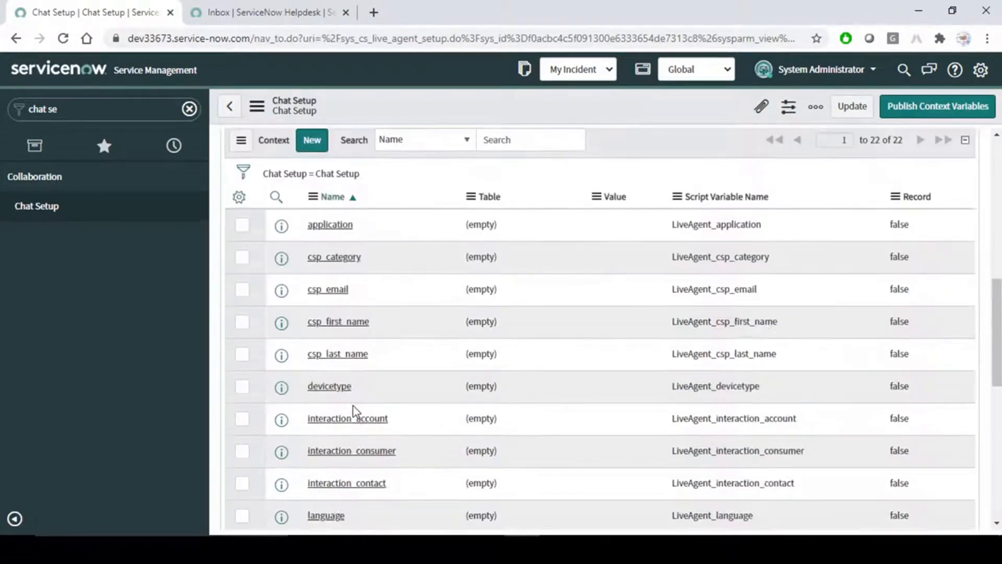
scroll(351, 410, "down", 4)
scroll(353, 411, "up", 6)
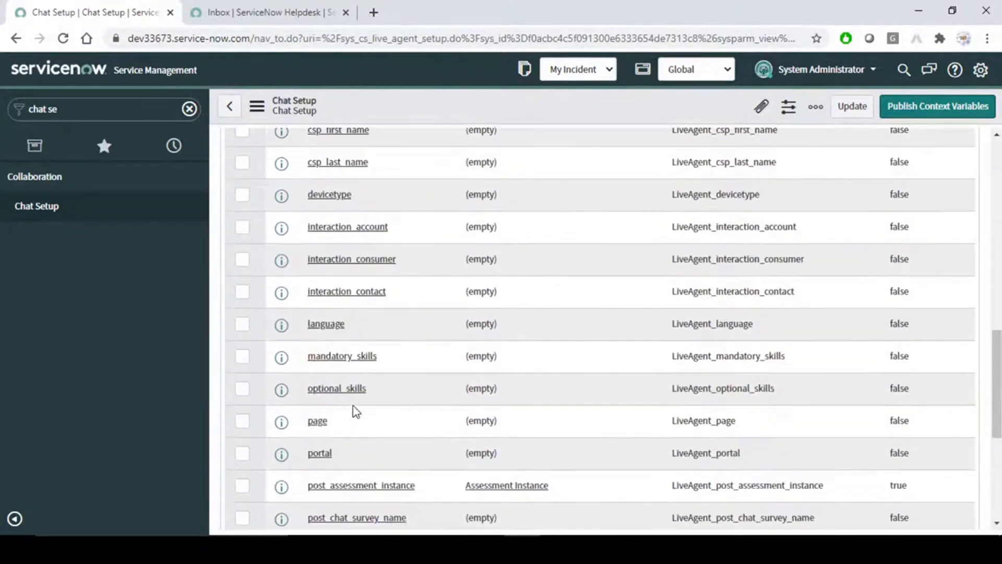
scroll(356, 412, "up", 10)
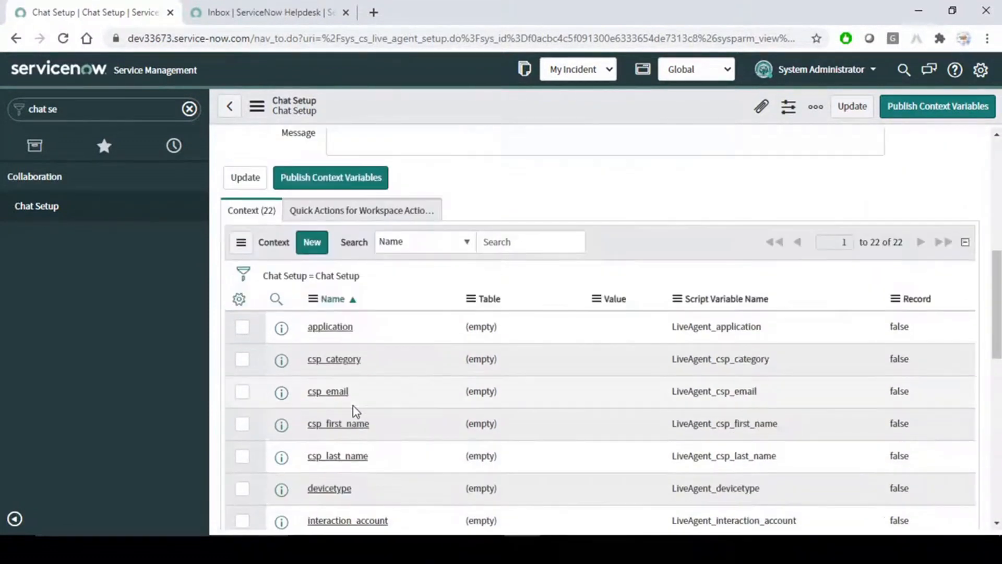
Check the Transfer to Queue and Transfer to Agent quick actions, then return to the Word notes.
left_click(365, 432)
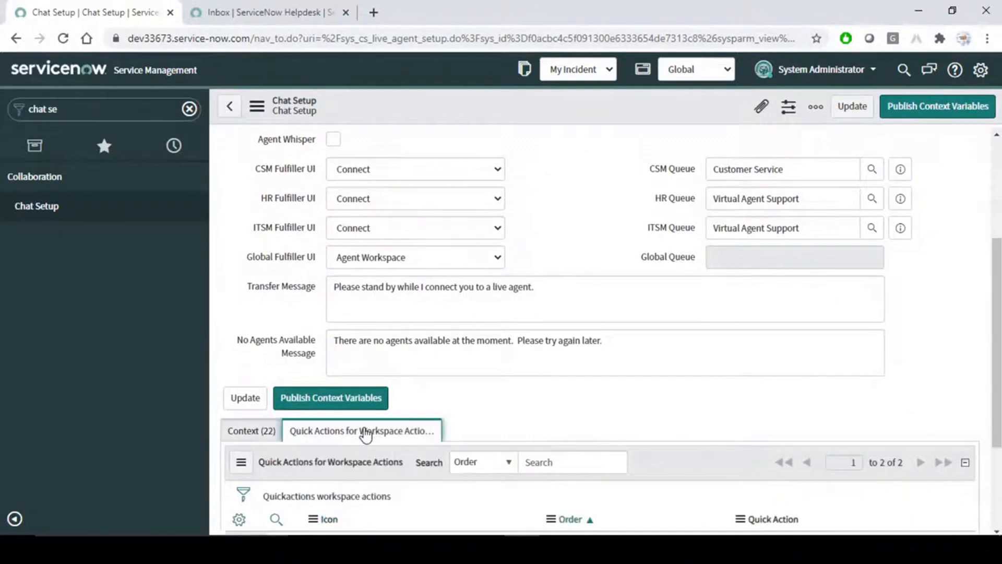
scroll(475, 415, "down", 3)
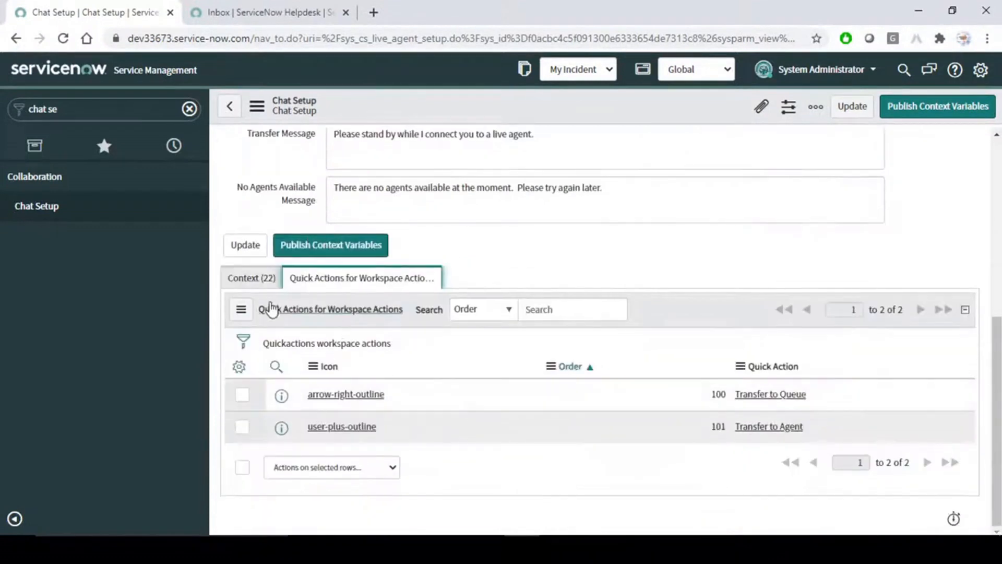
left_click(258, 277)
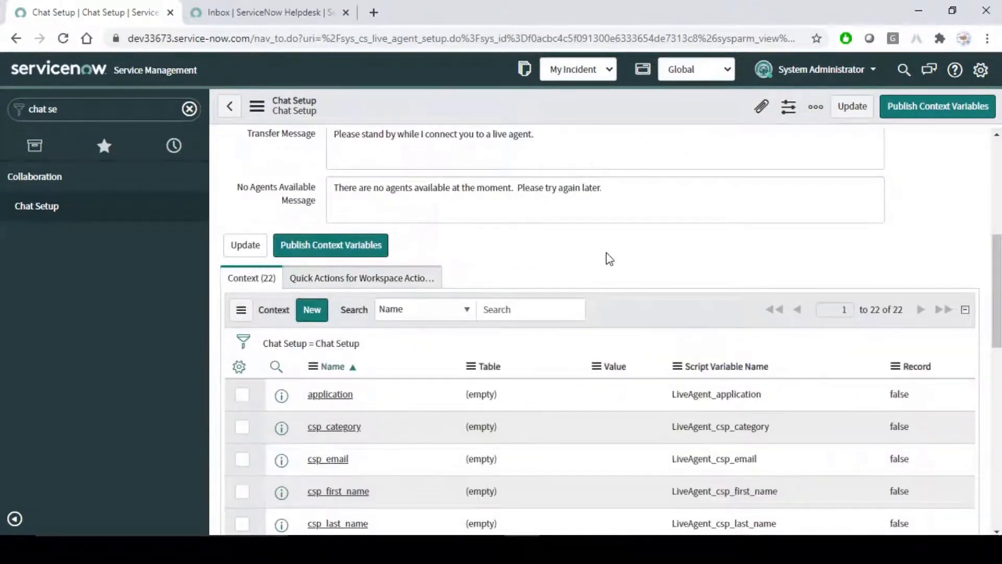
key("alt+Tab")
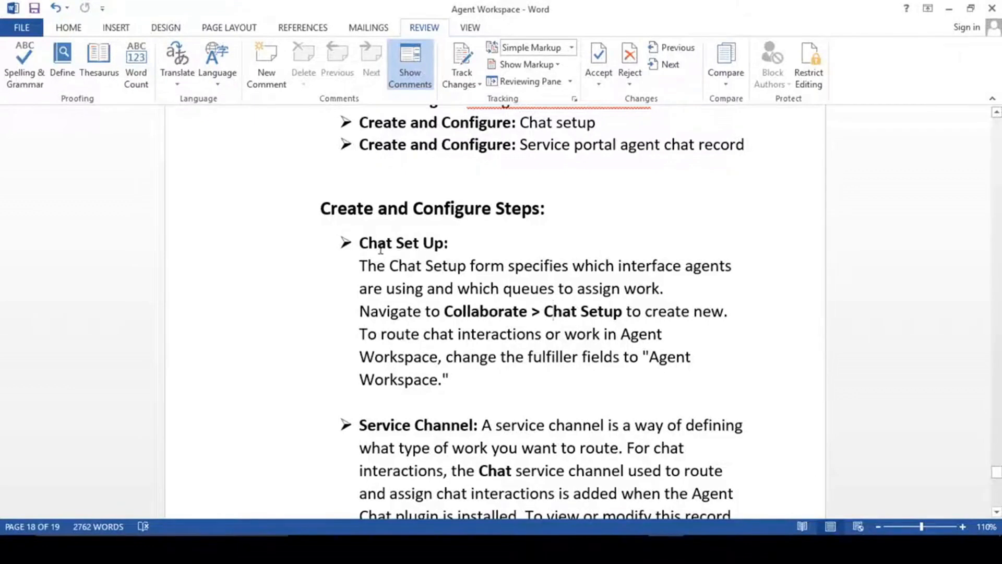
Reread the Chat Set Up paragraph on fulfiller fields, then go back to the top of ServiceNow's Chat Setup form.
left_click_drag(361, 237, 450, 380)
left_click(454, 381)
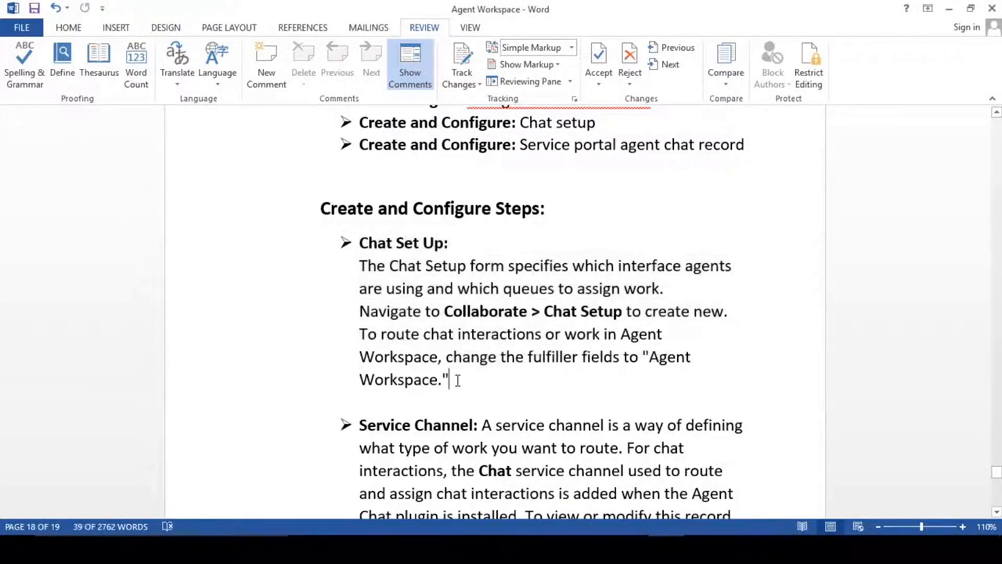
key("alt+Tab")
scroll(458, 257, "up", 7)
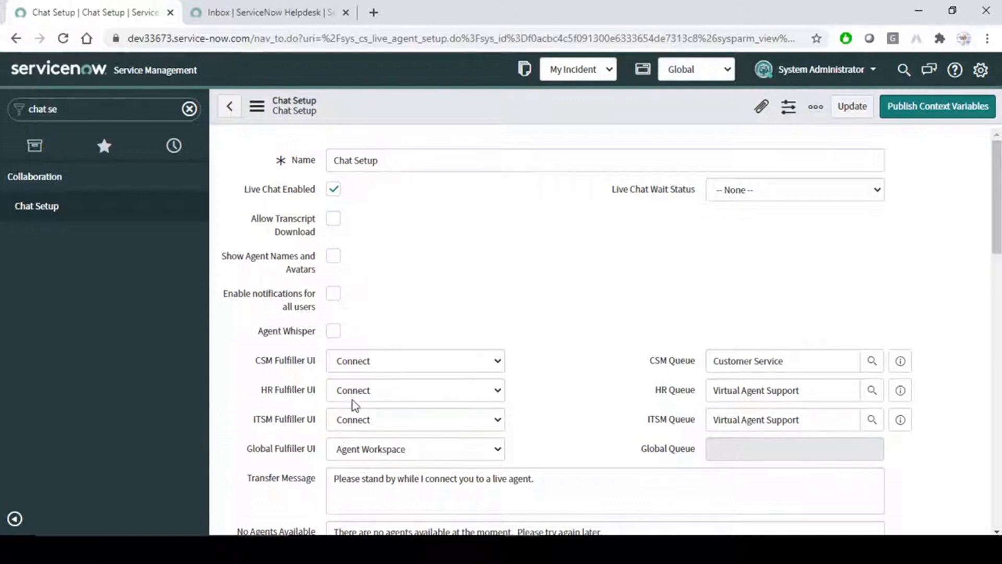
Check the HR fulfiller choices and switch CSM Fulfiller UI to Agent Workspace, then back to Connect.
left_click(383, 397)
left_click(566, 304)
left_click(425, 358)
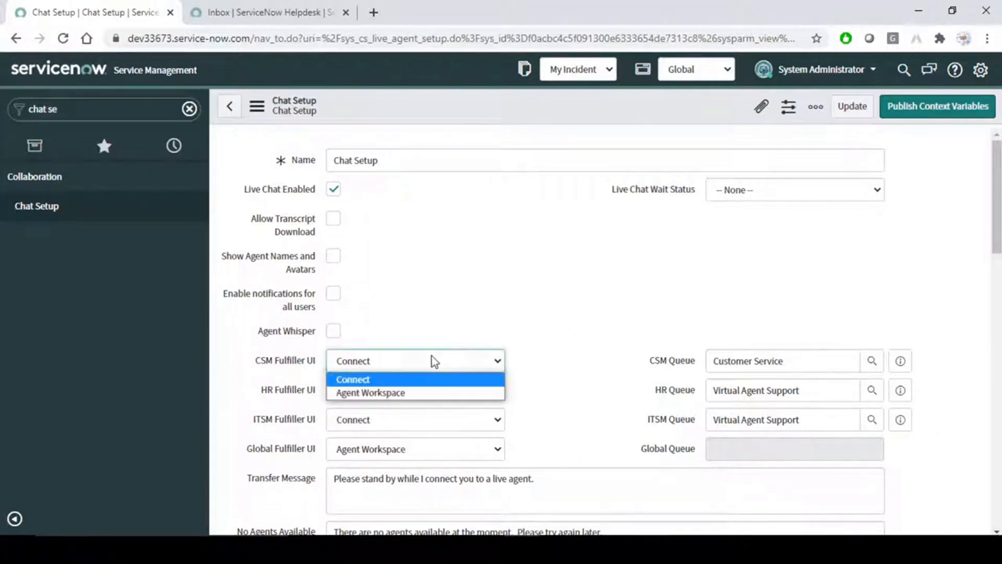
left_click(389, 394)
left_click(439, 359)
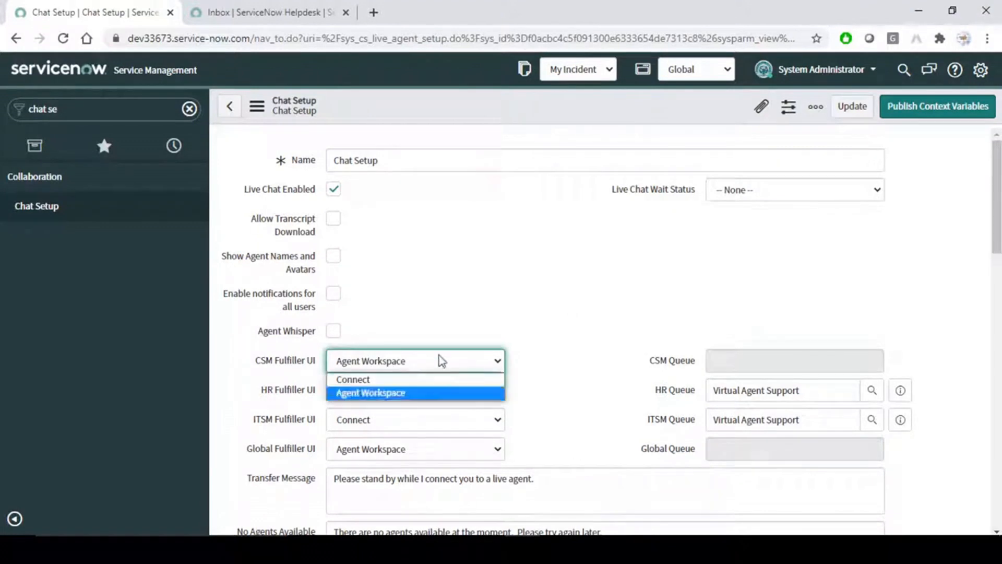
left_click(393, 380)
left_click(506, 303)
scroll(504, 300, "down", 7)
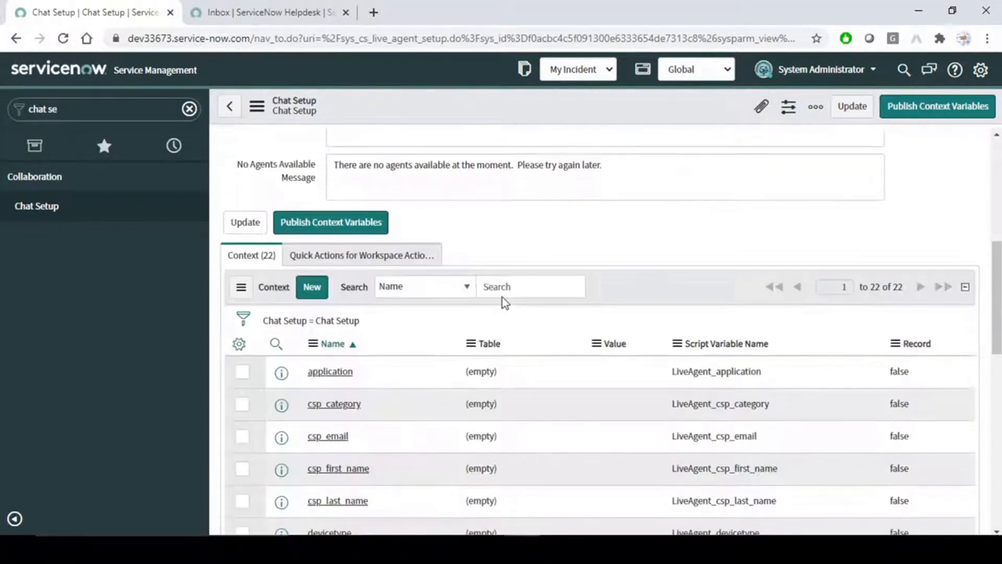
key("alt+Tab")
Read the Service Channel heading and the description up to the Chat plugin sentence.
scroll(519, 287, "down", 2)
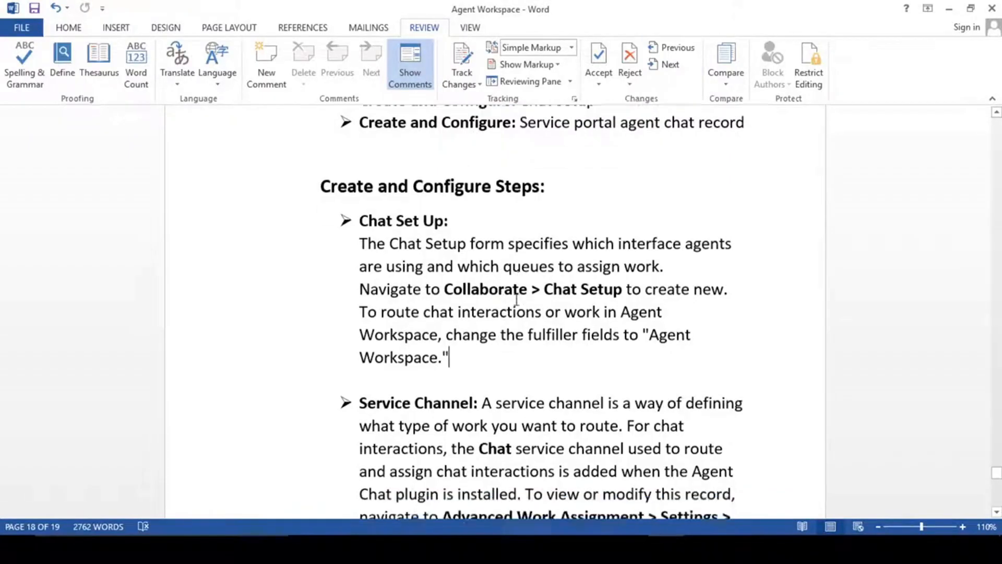
left_click_drag(362, 313, 473, 316)
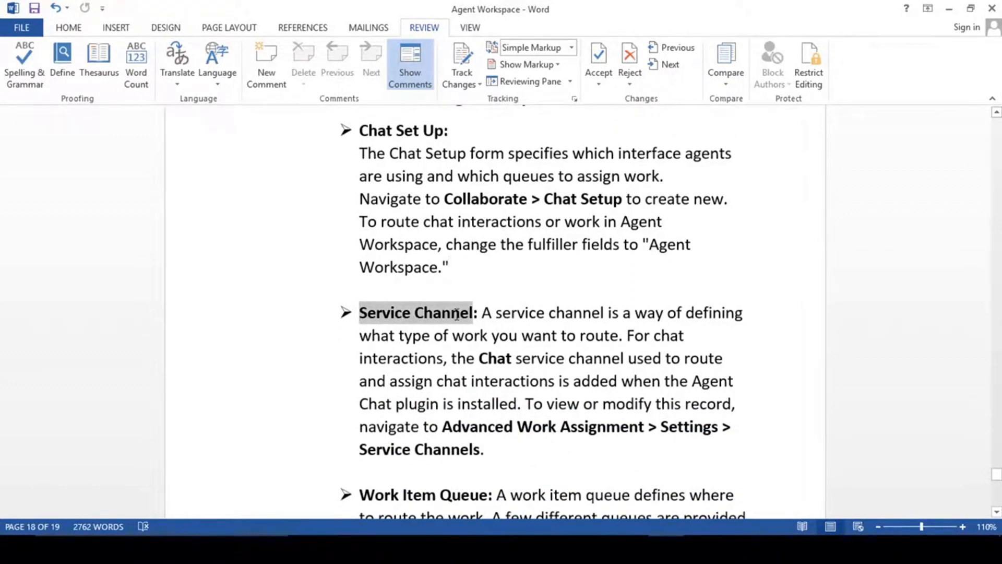
left_click(517, 333)
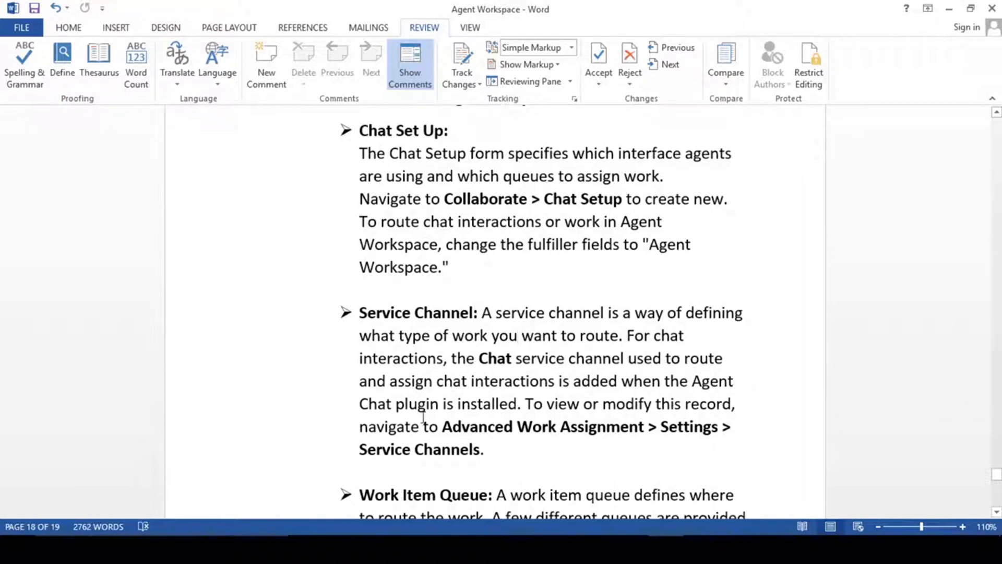
left_click(522, 404)
left_click_drag(523, 405, 474, 312)
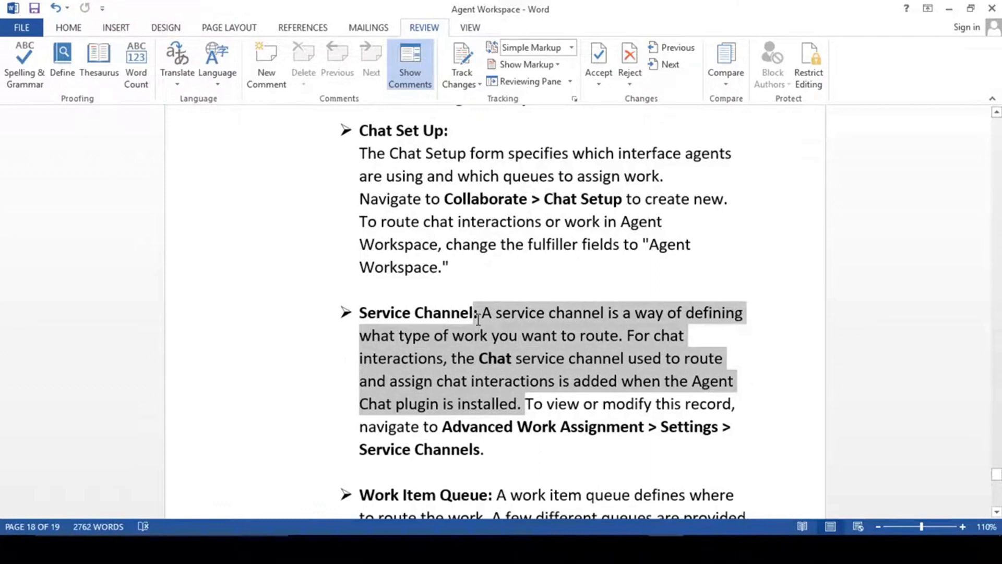
left_click(517, 406)
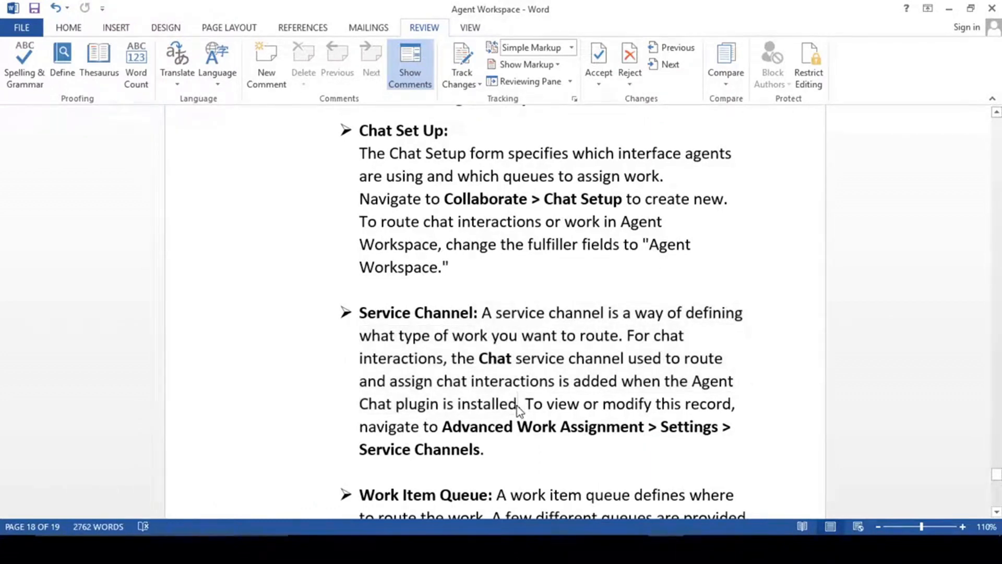
Read on about interactions and the Advanced Work Assignment > Settings > Service Channels path.
mouse_move(359, 361)
left_mouse_down()
mouse_move(443, 362)
mouse_move(363, 368)
left_mouse_up()
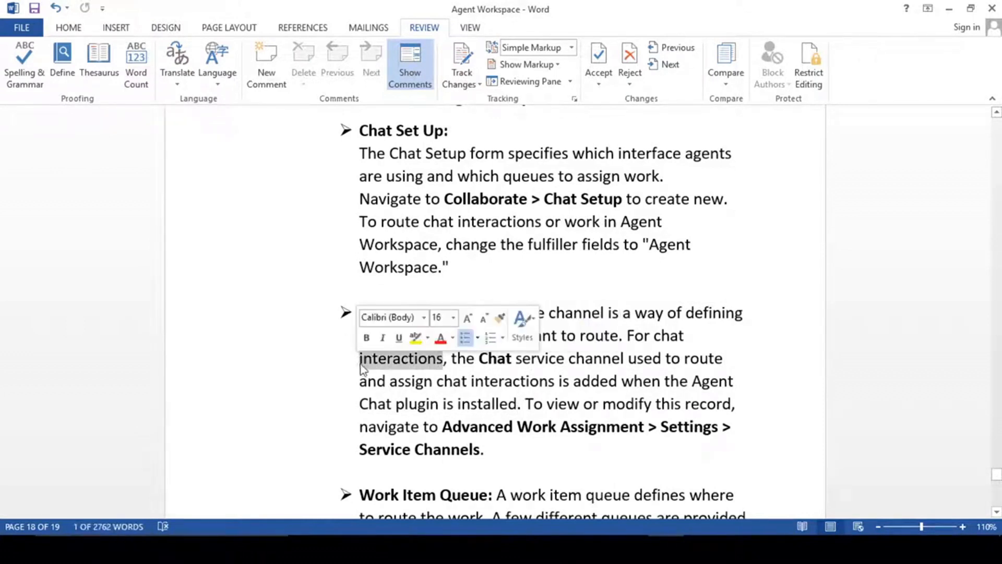
left_click(362, 368)
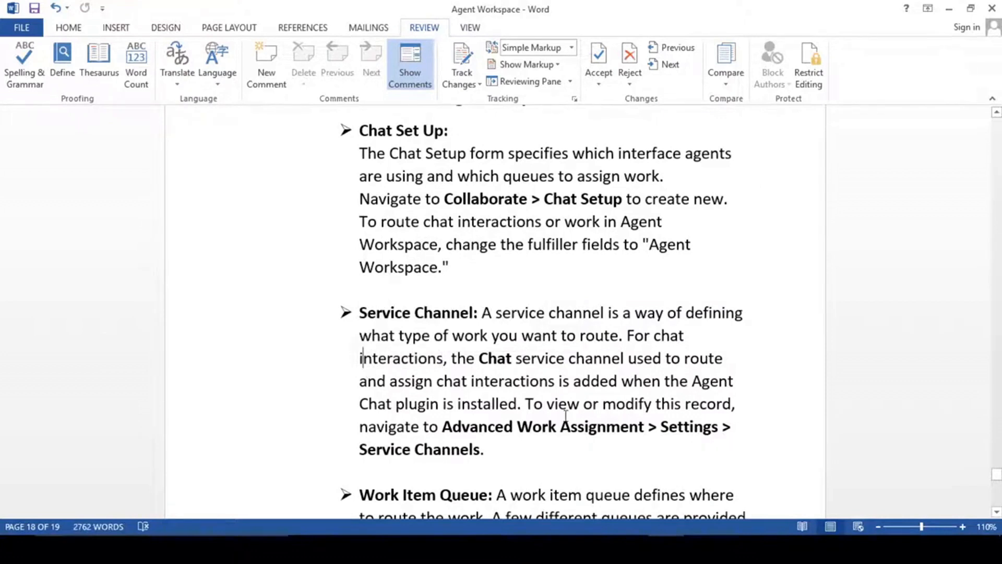
left_click(442, 426)
scroll(442, 426, "down", 2)
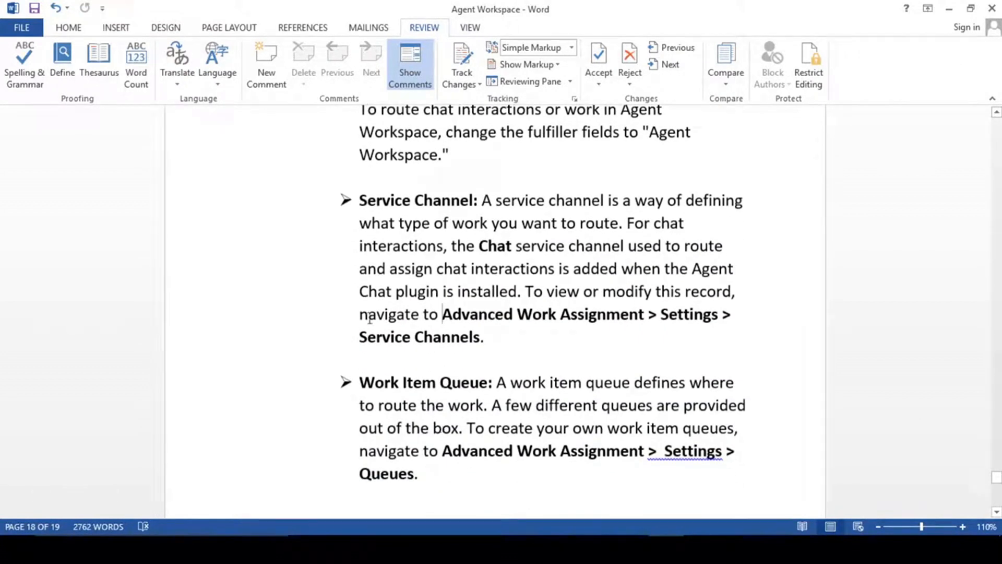
left_click_drag(359, 246, 475, 246)
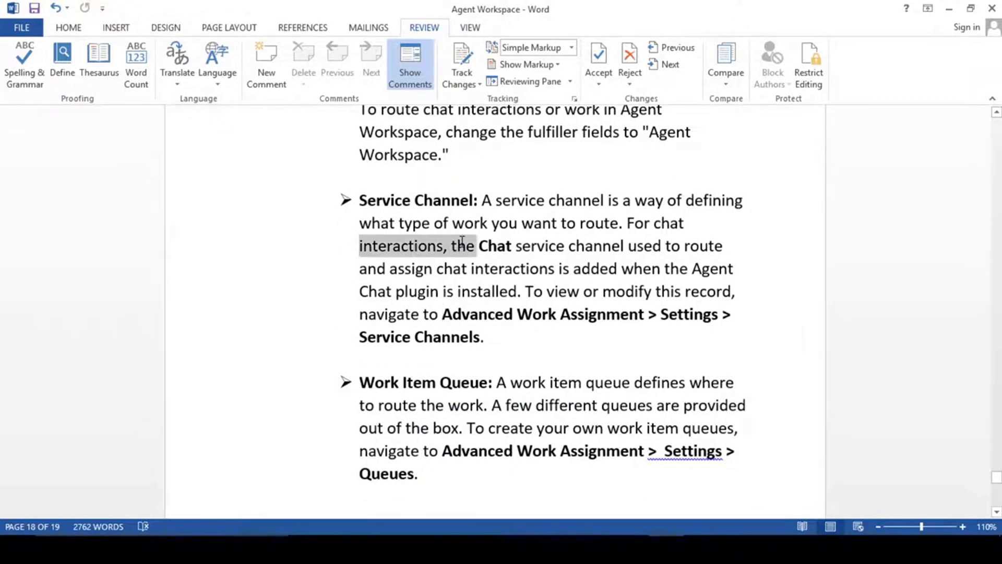
left_click(468, 271)
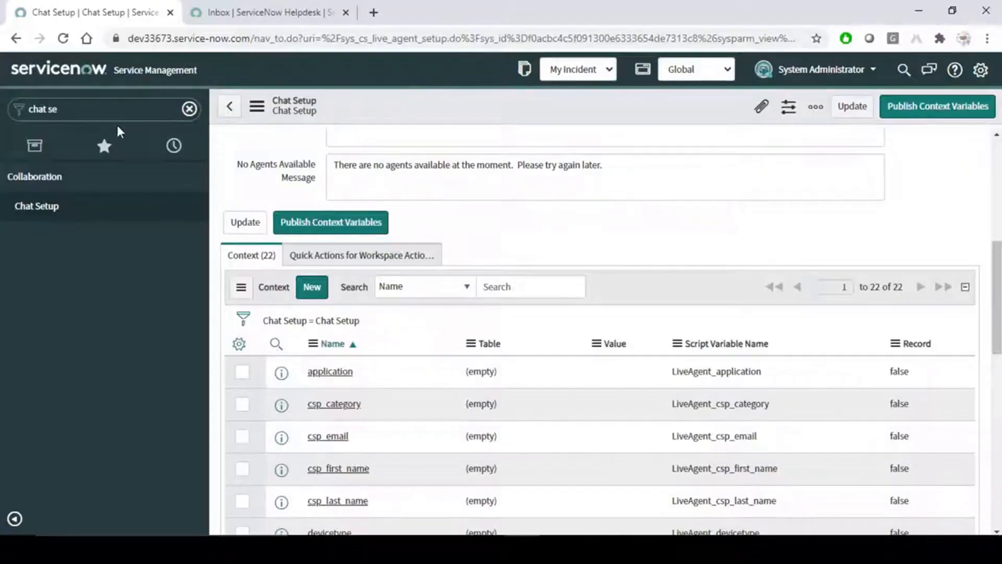
Open Service Channels in a new tab and view the Chat service channel record.
left_click(102, 108)
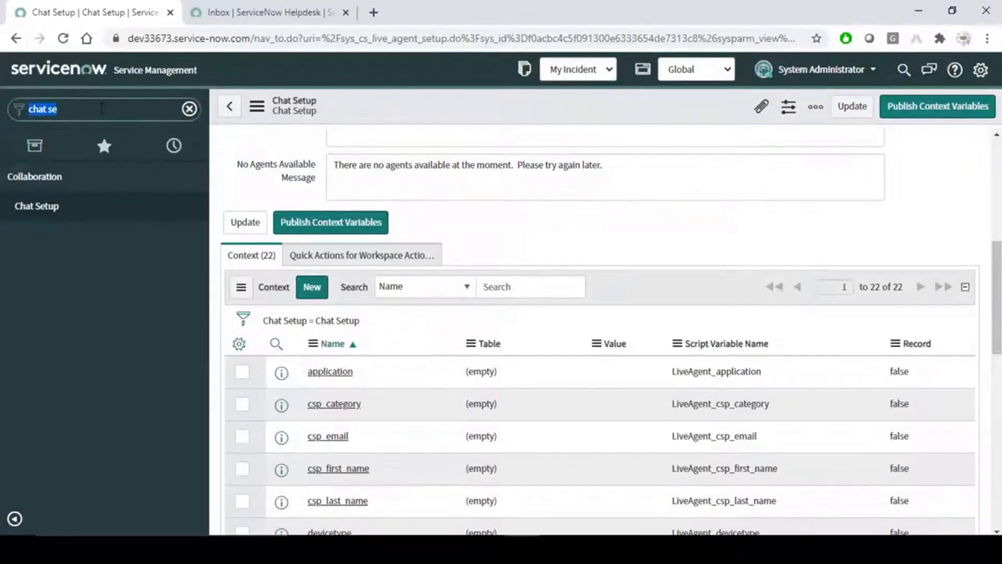
type("se")
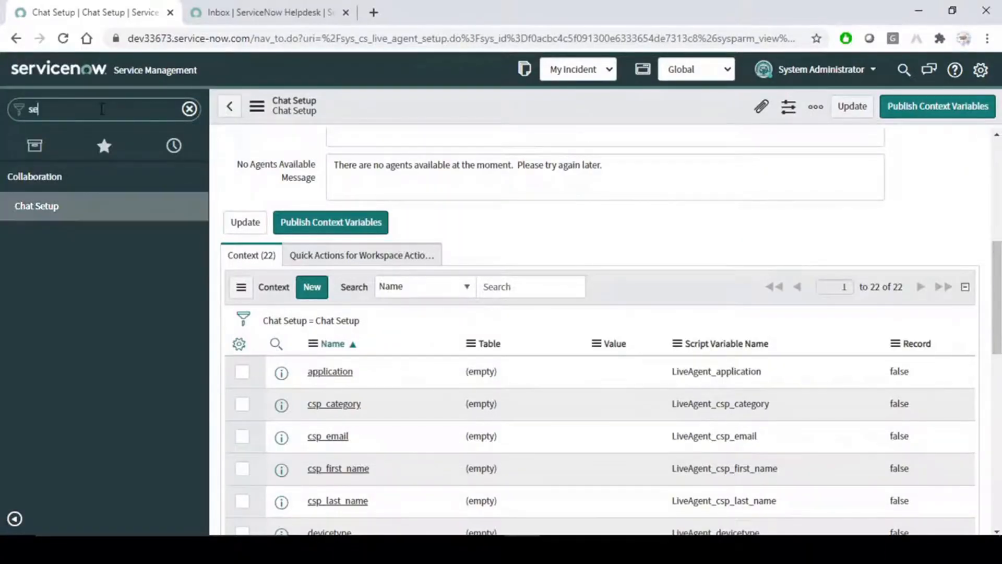
type("rvice cha")
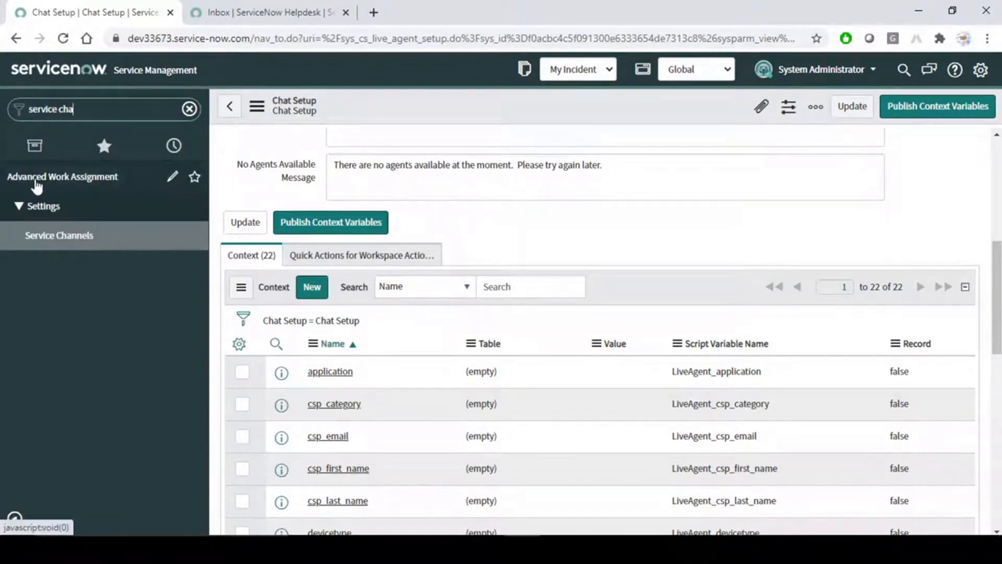
middle_click(75, 241)
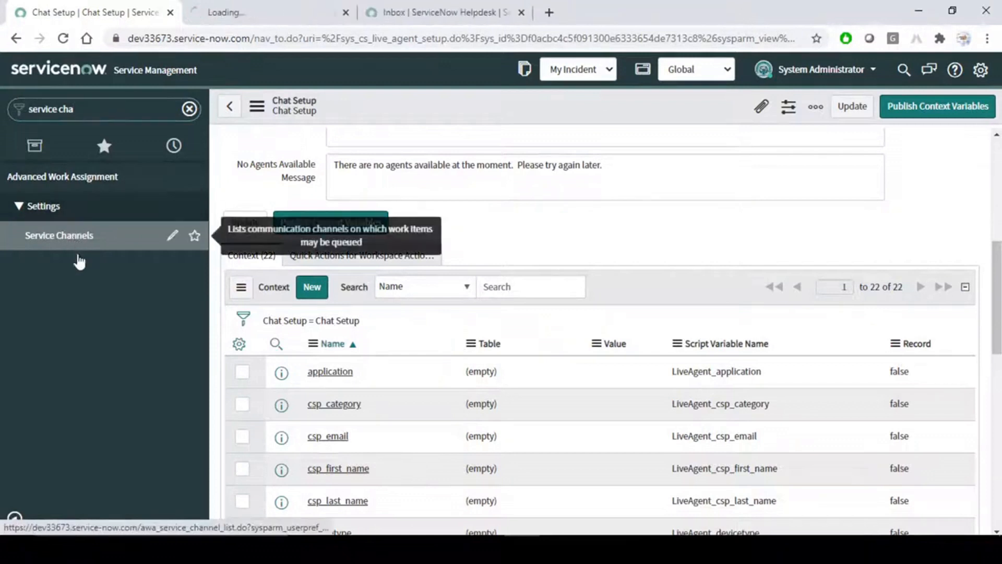
left_click(266, 8)
left_click(237, 339)
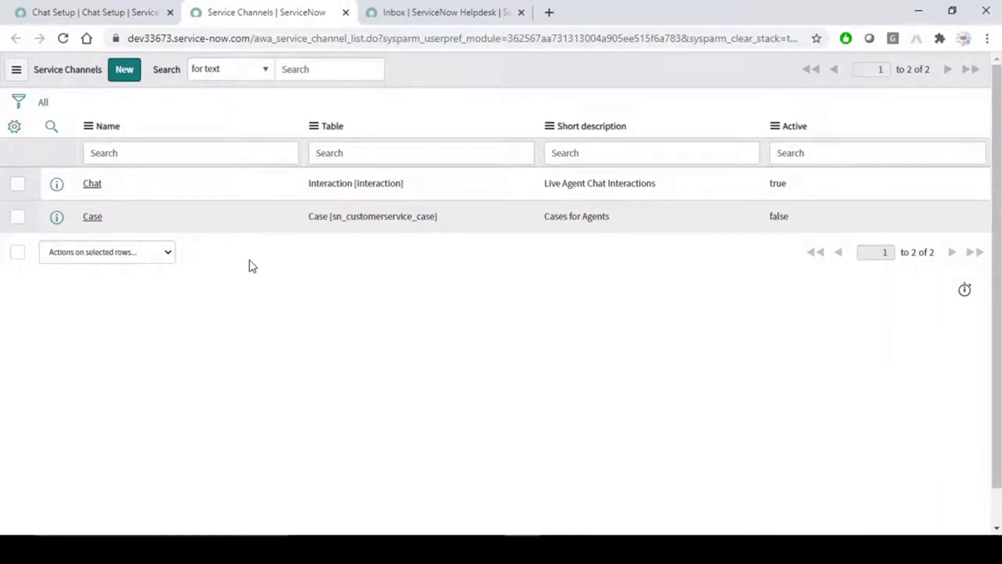
left_click(90, 189)
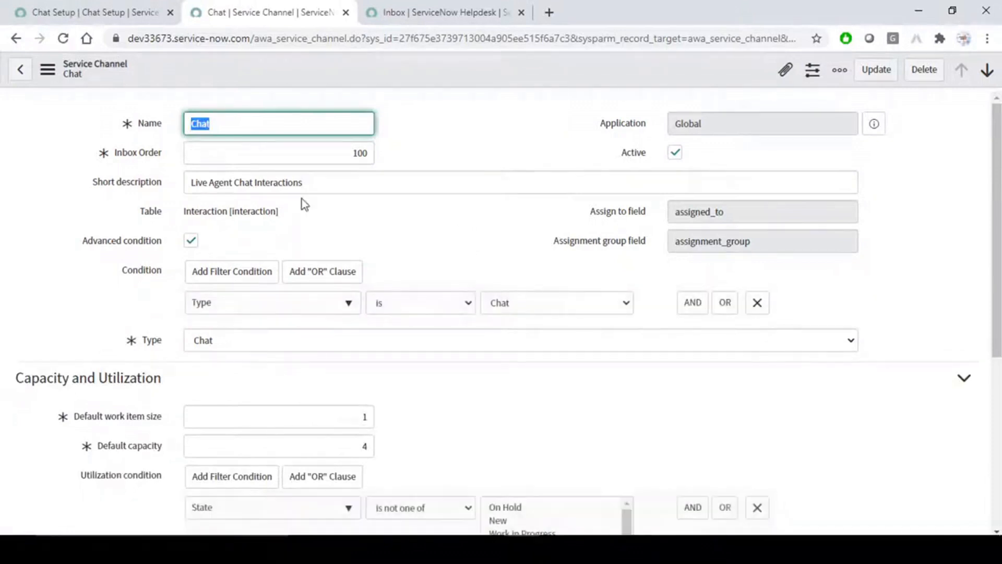
Note the Chat channel's Interaction table value, then go back to the Service Channels list.
left_click_drag(288, 211, 169, 215)
left_click(407, 225)
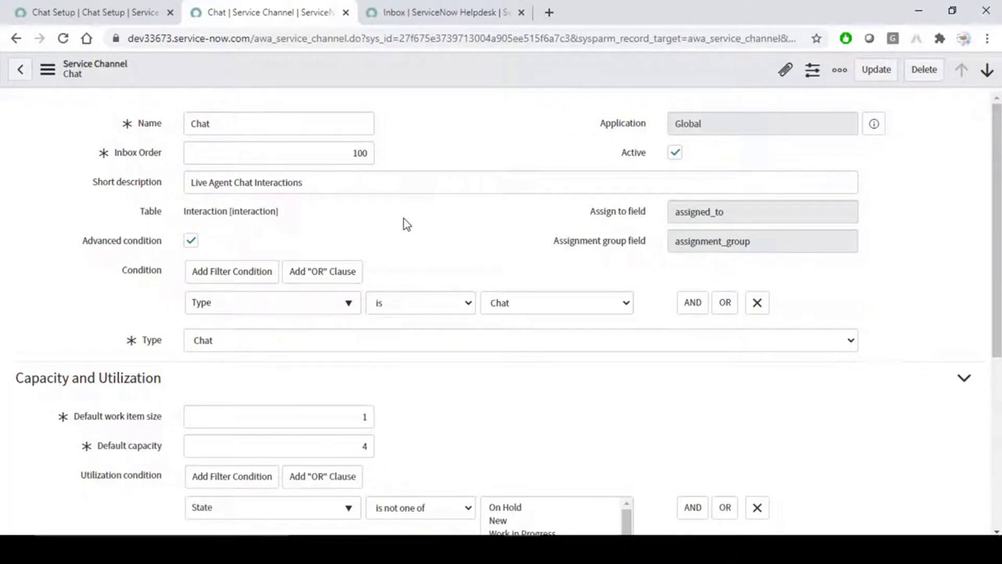
left_click(138, 6)
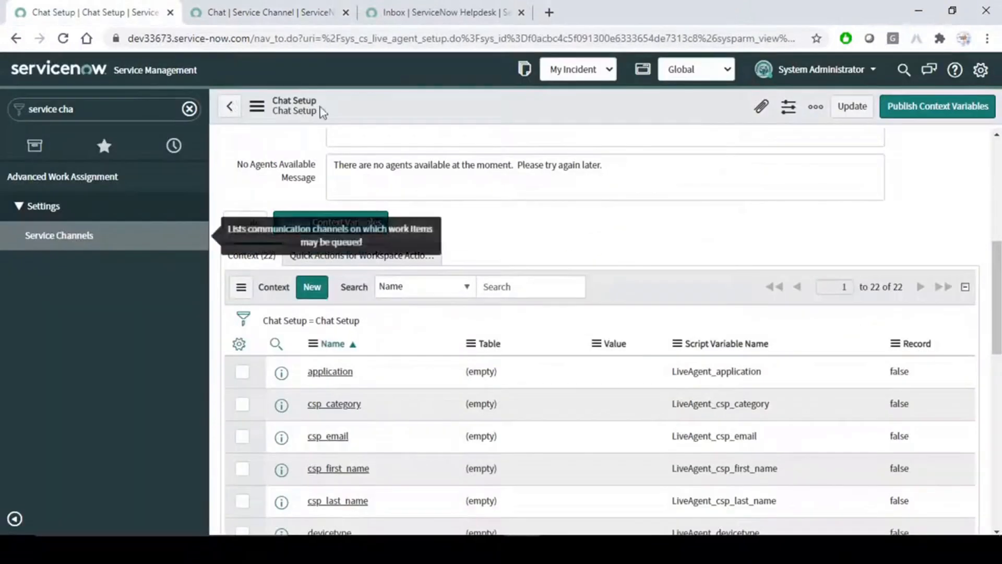
left_click(255, 6)
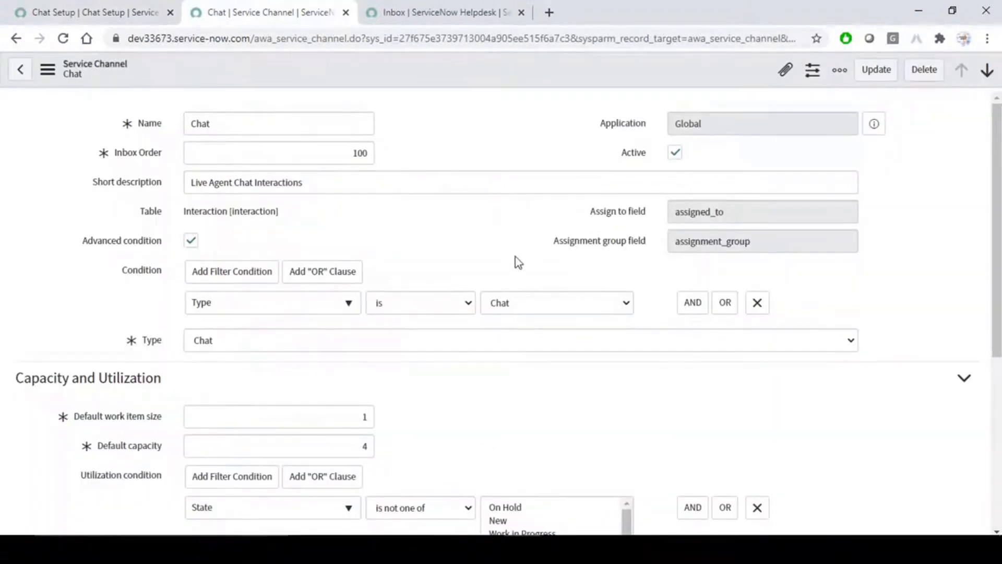
left_click(152, 12)
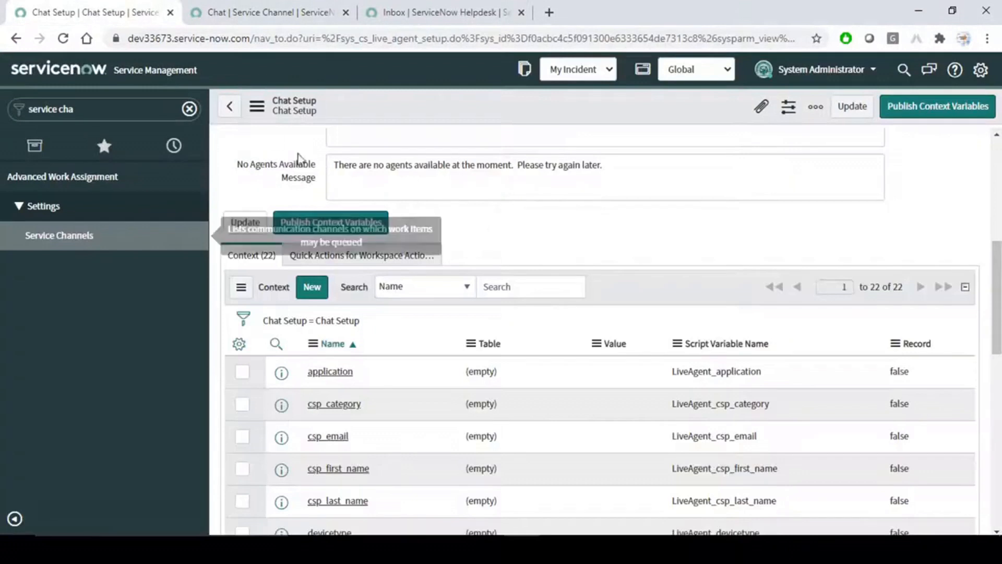
left_click(240, 8)
left_click(16, 39)
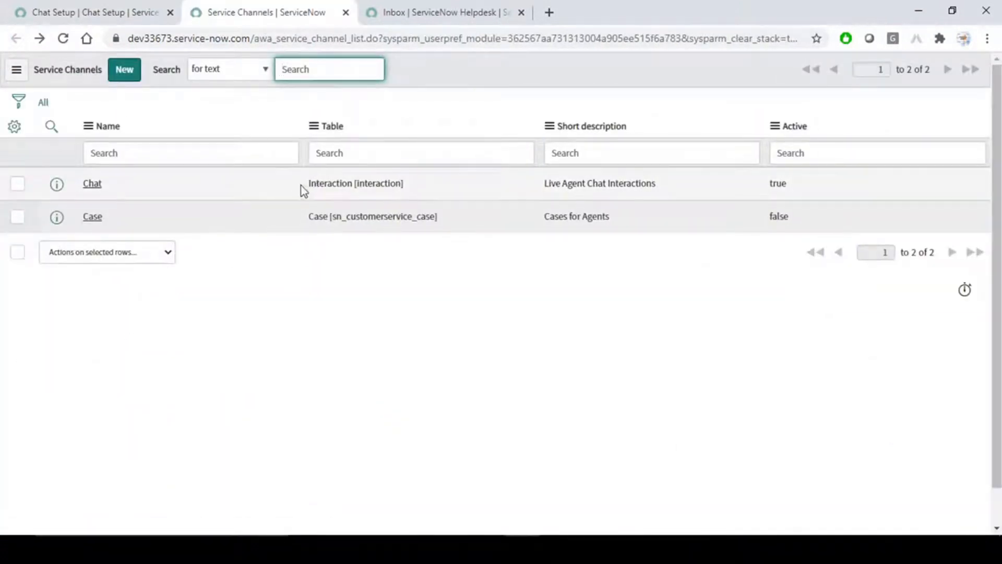
Compare the Table values of the Chat and Case channels, then return to the Chat Setup tab.
left_click_drag(305, 185, 410, 183)
left_click(357, 328)
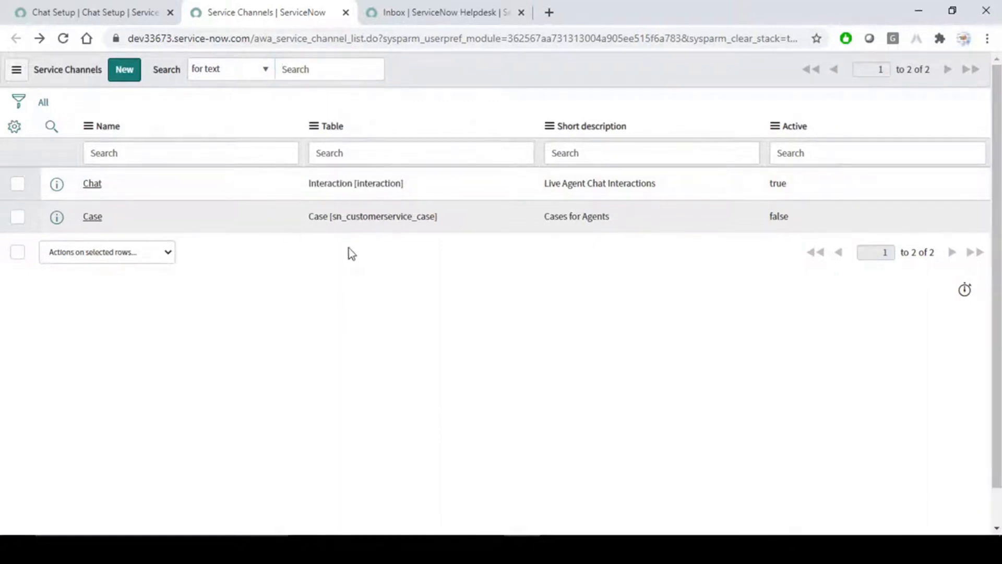
left_click_drag(294, 223, 441, 219)
left_click(453, 268)
left_click_drag(300, 222, 497, 214)
left_click(489, 299)
left_click_drag(452, 215, 305, 218)
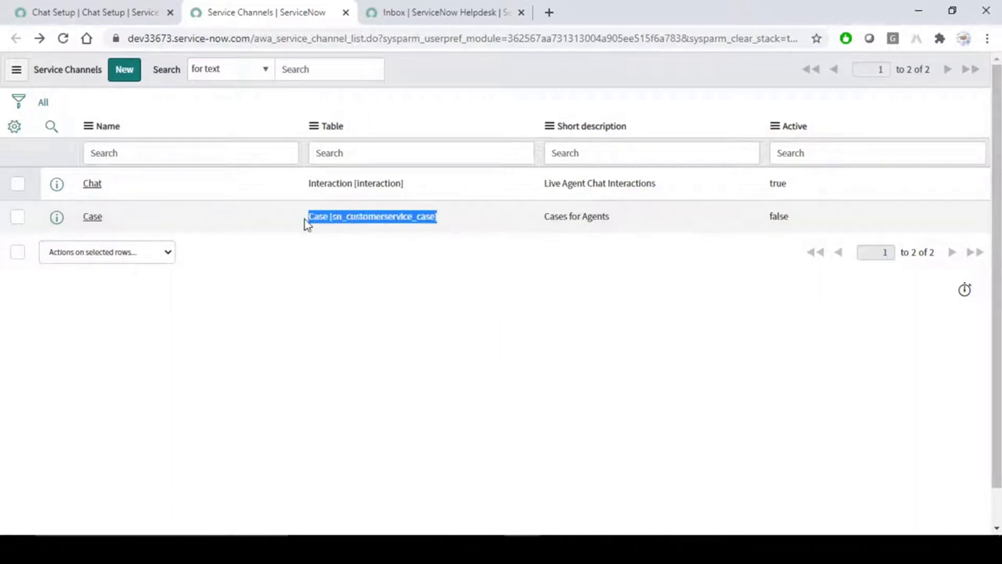
left_click(372, 287)
left_click_drag(291, 223, 494, 217)
left_click(471, 311)
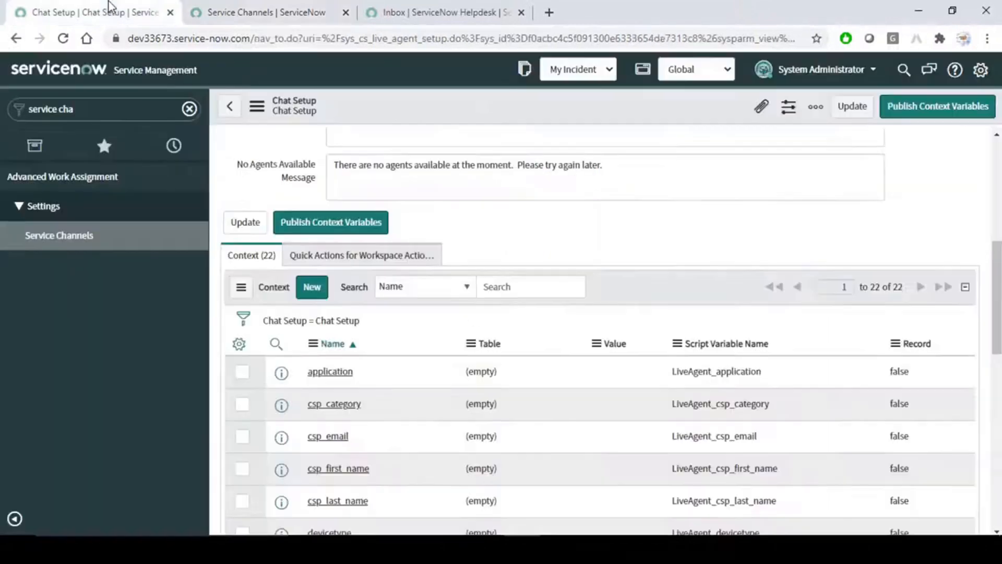
left_click(112, 12)
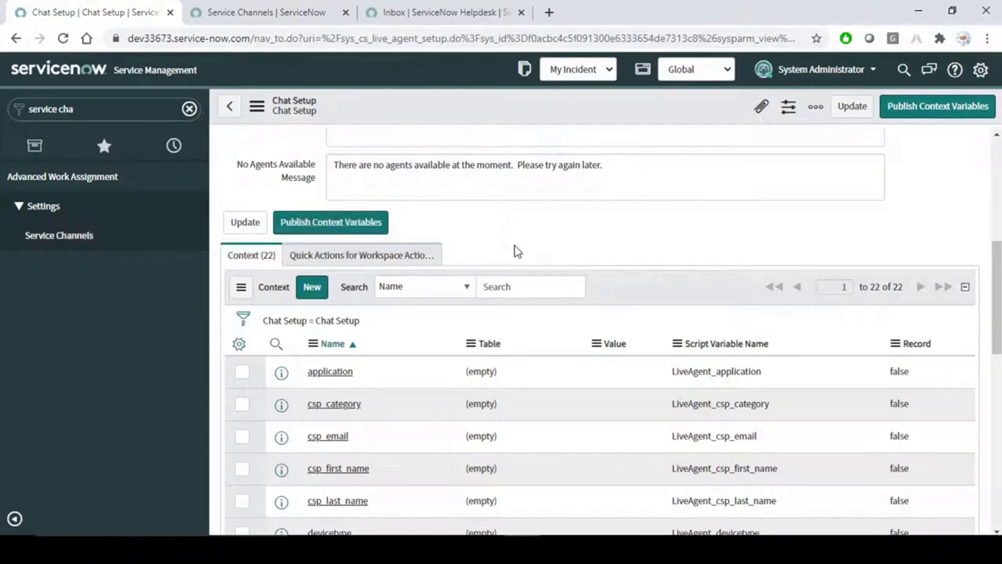
key("alt+Tab")
left_click(678, 317)
left_click_drag(489, 344, 488, 270)
left_click(453, 328)
scroll(450, 324, "down", 3)
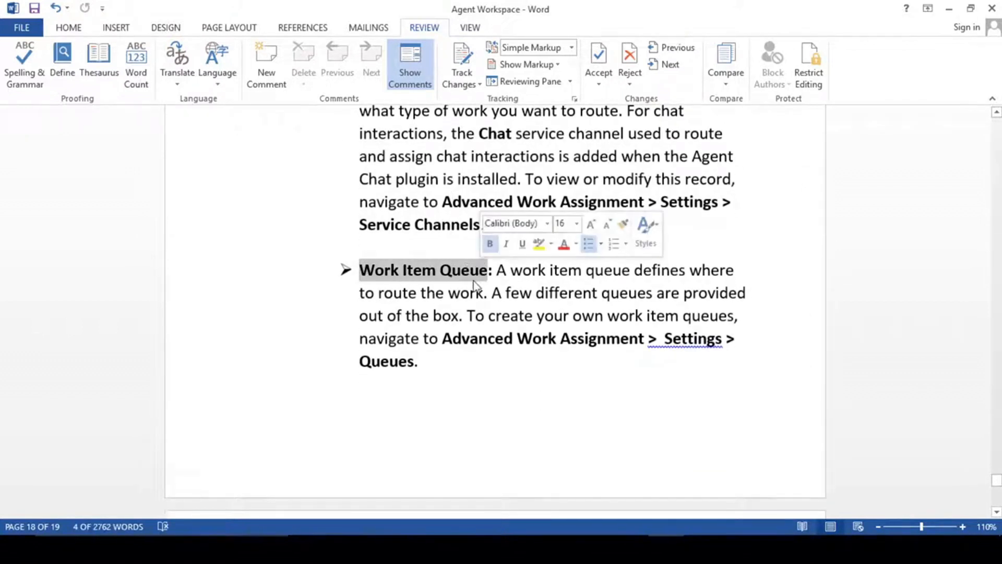
left_click(471, 277)
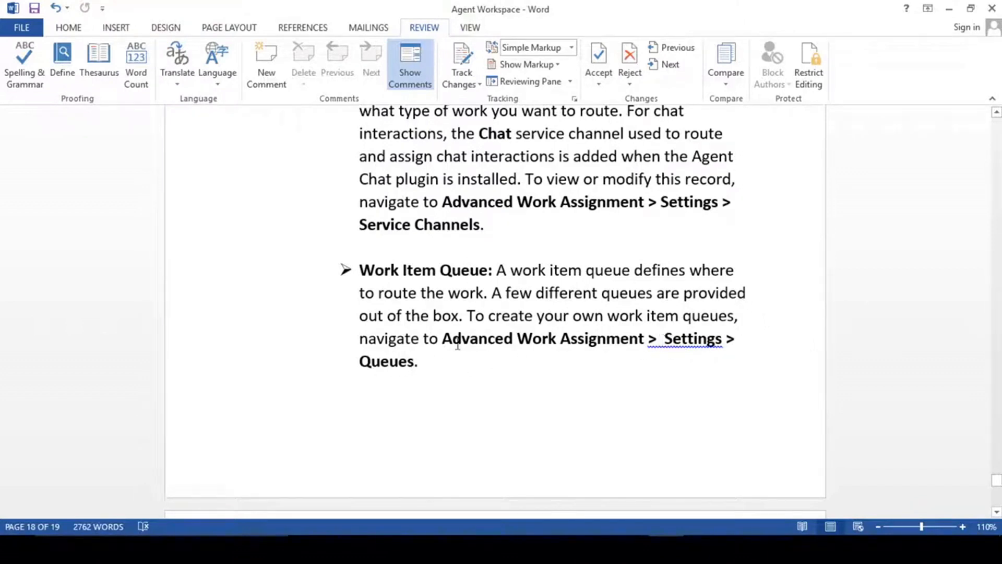
left_click_drag(447, 340, 648, 340)
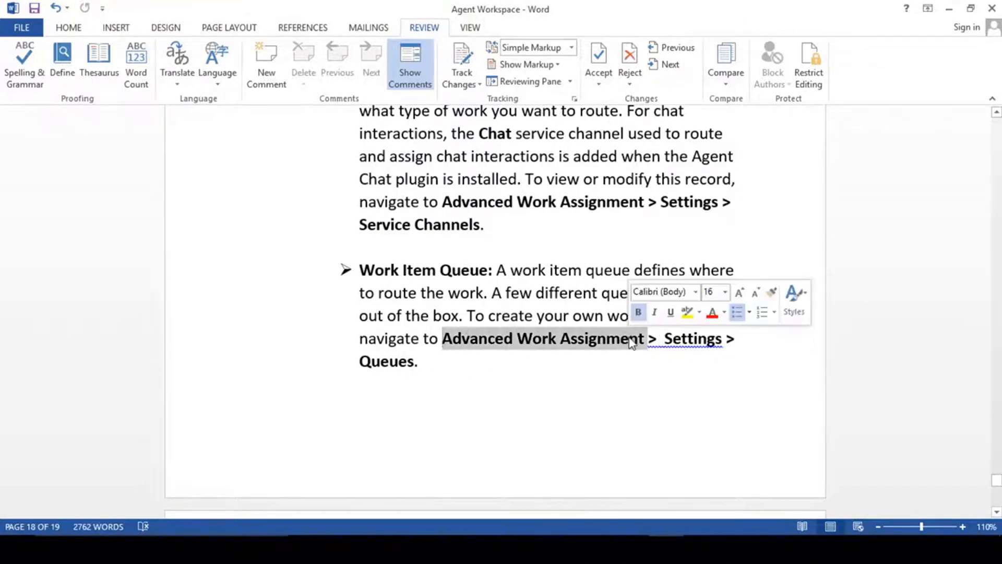
left_click(698, 341)
key("Down")
key("alt+Tab")
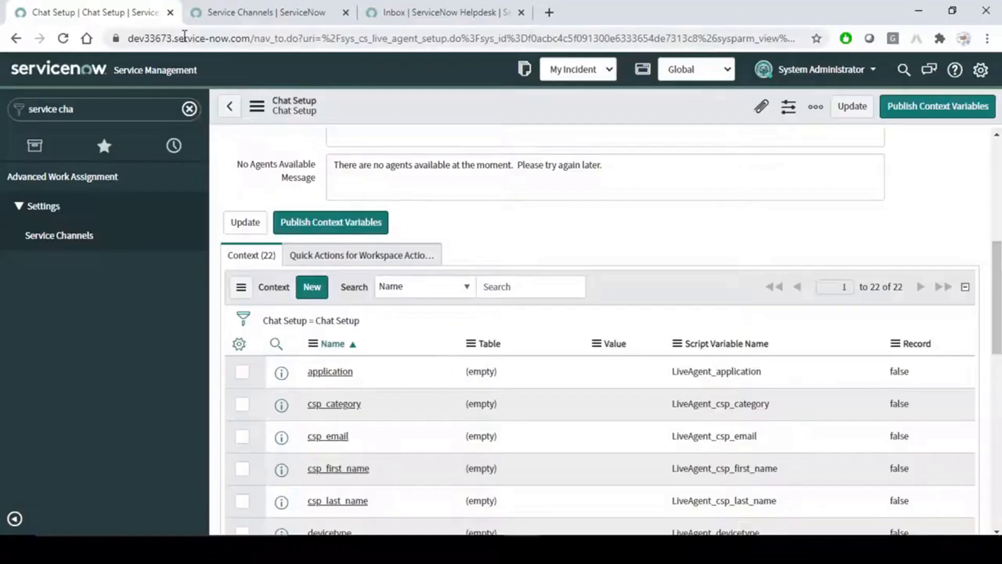
Start a new queue record (QUE00002) from Advanced Work Assignment > Settings > Queues.
left_click(120, 111)
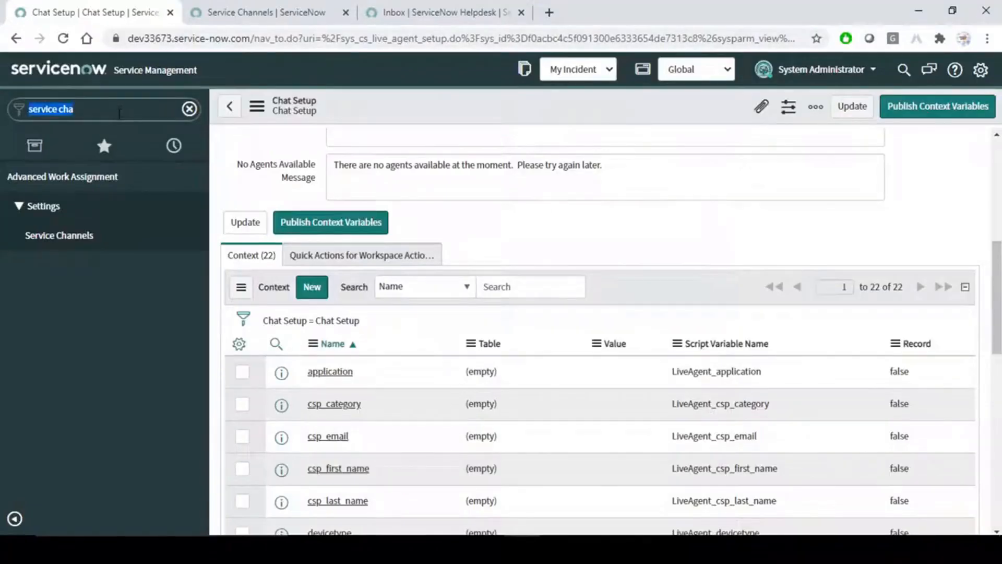
type("advan")
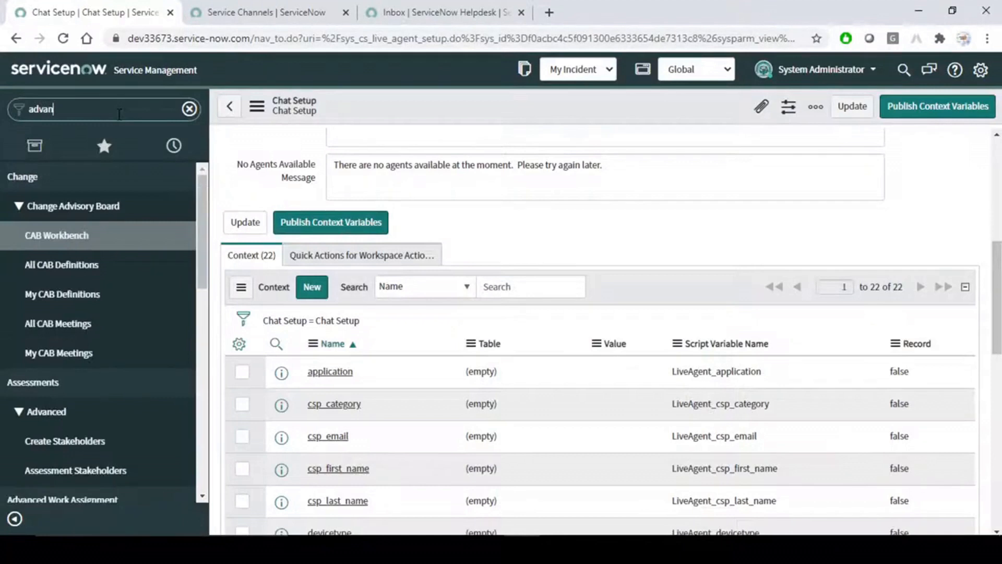
type("ced w")
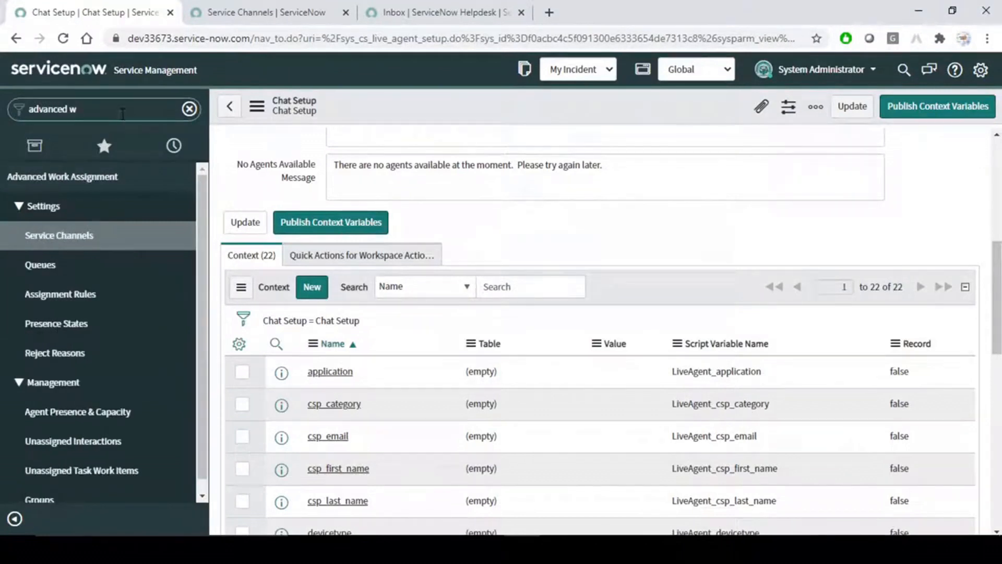
left_click(54, 266)
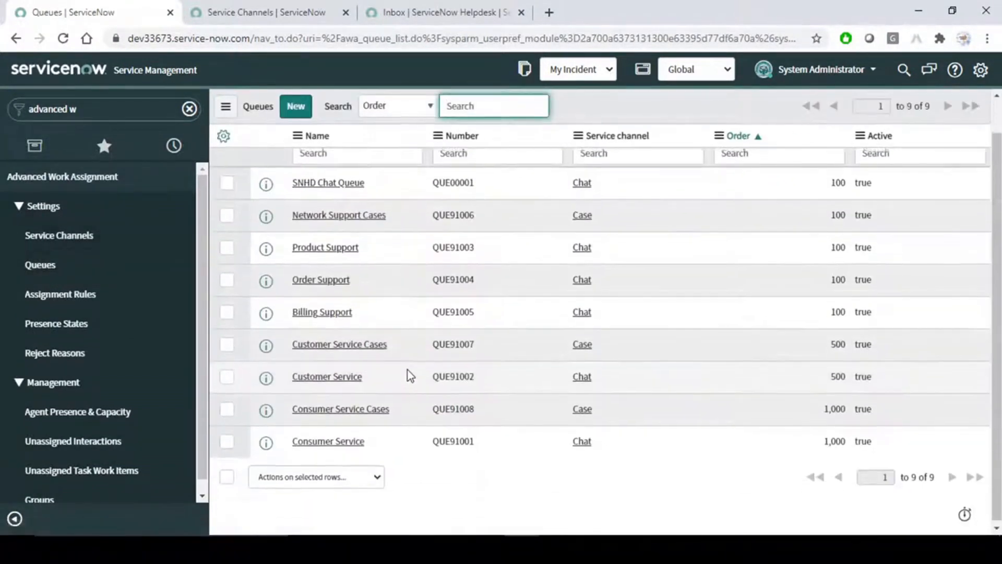
left_click(295, 106)
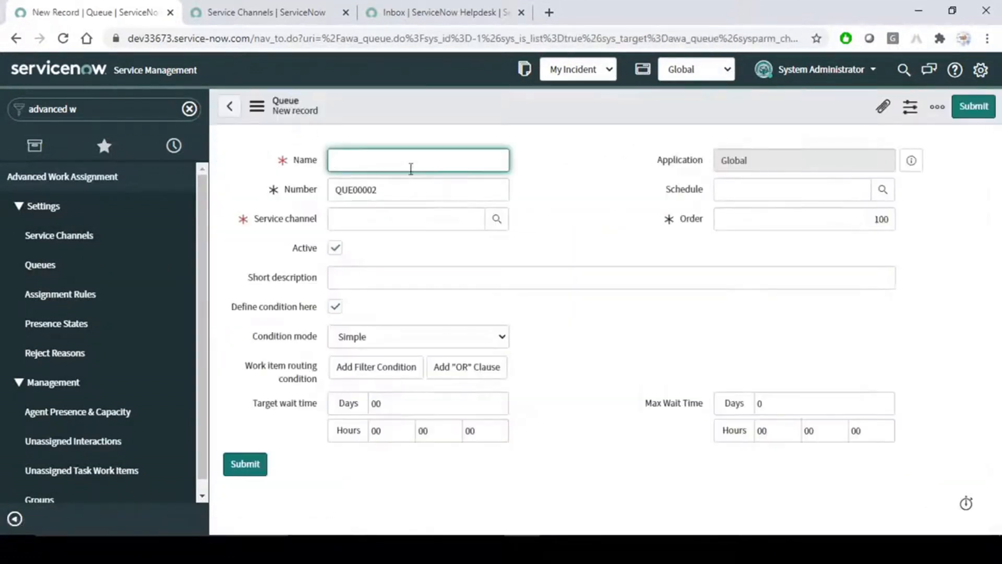
Name the queue 'ServiceNow Helpdesk Queue' and set its service channel to Chat.
type("ServiceNow Helpdesk")
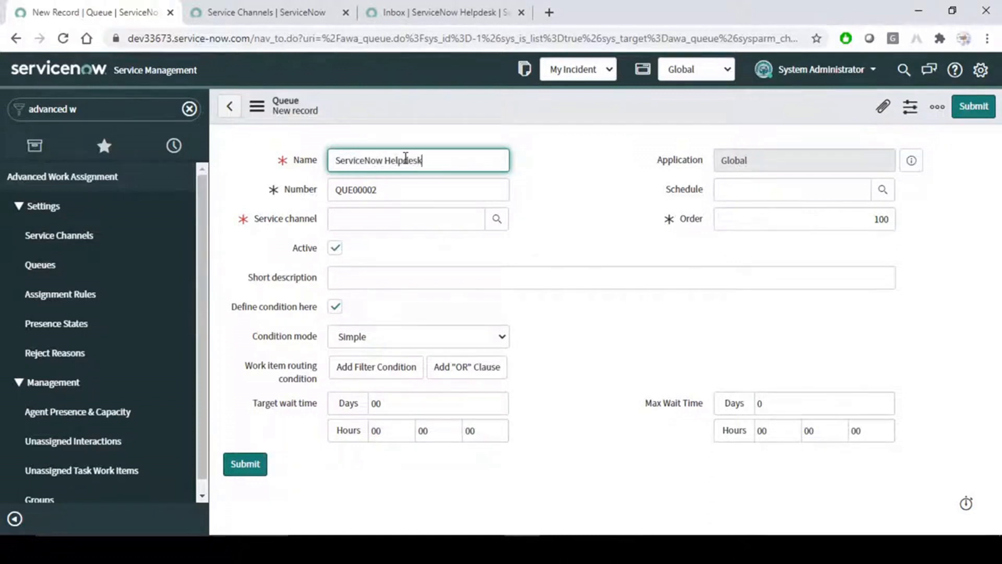
type(" Queue")
key("Tab")
left_click(468, 223)
left_click(637, 218)
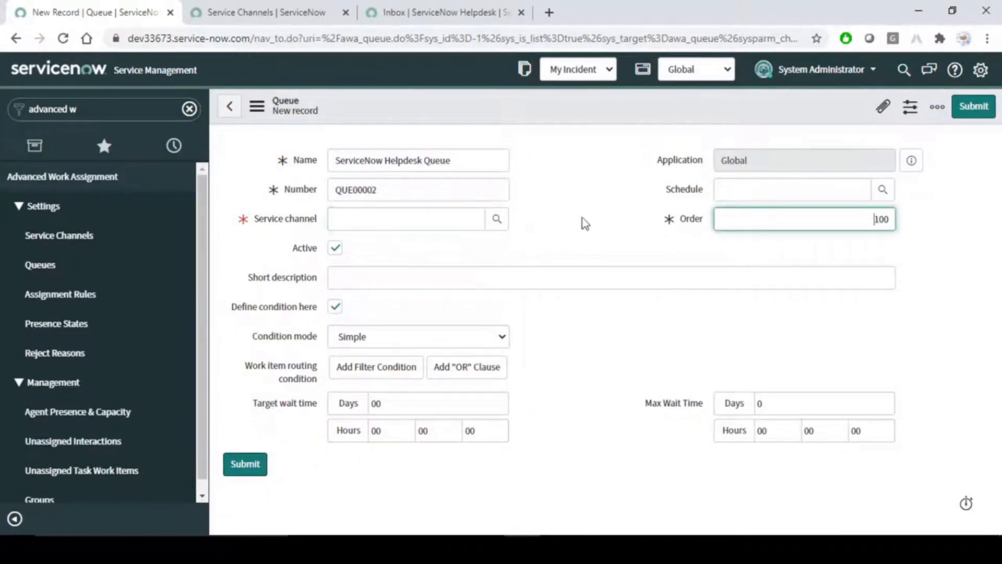
left_click(479, 219)
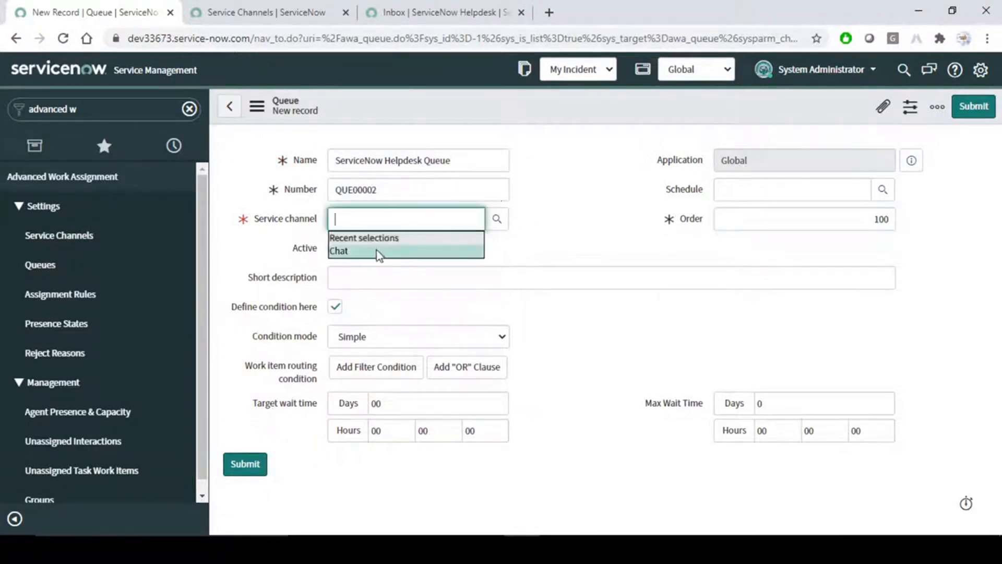
left_click(380, 252)
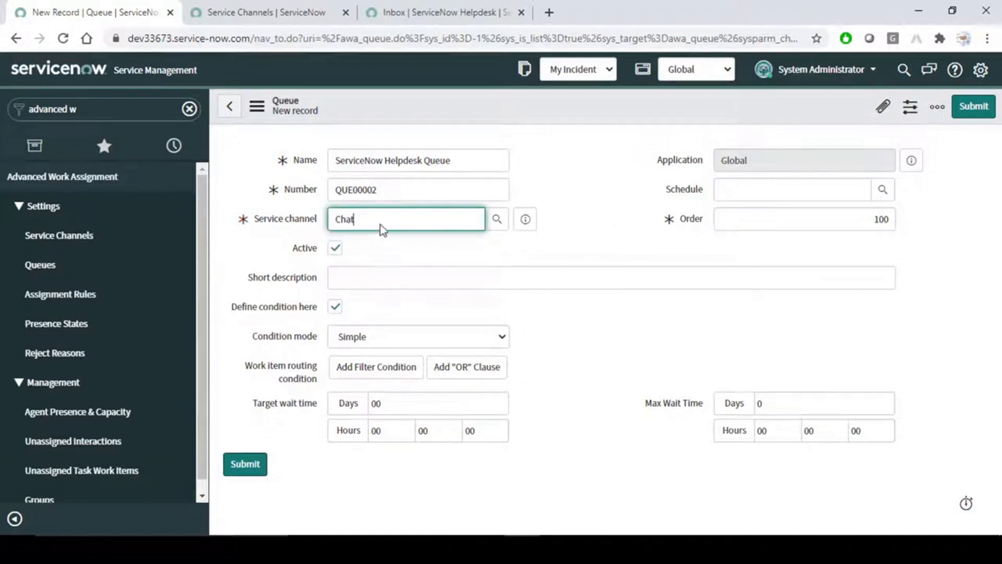
left_click(588, 237)
left_click_drag(366, 218, 282, 227)
left_click(417, 248)
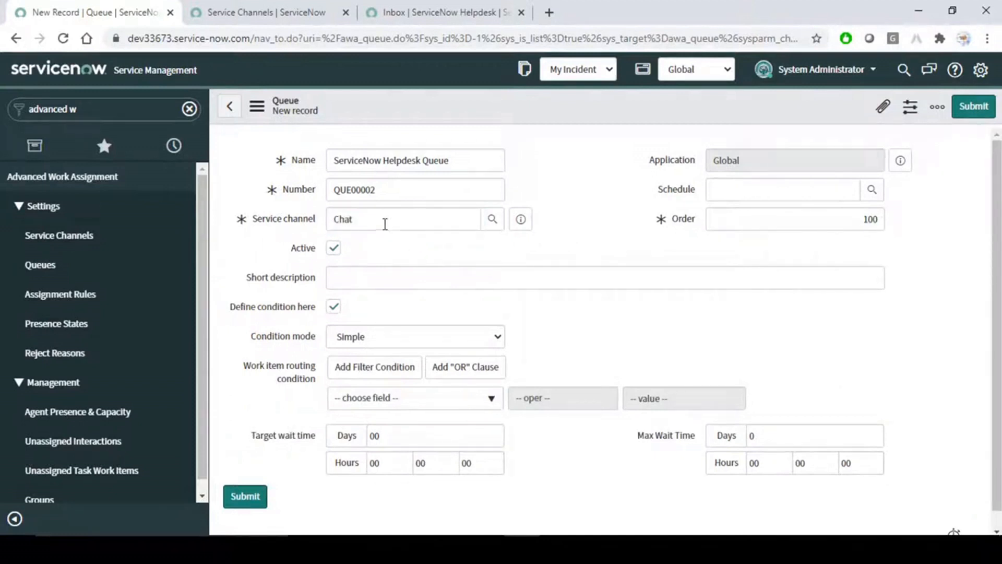
left_click_drag(385, 223, 336, 253)
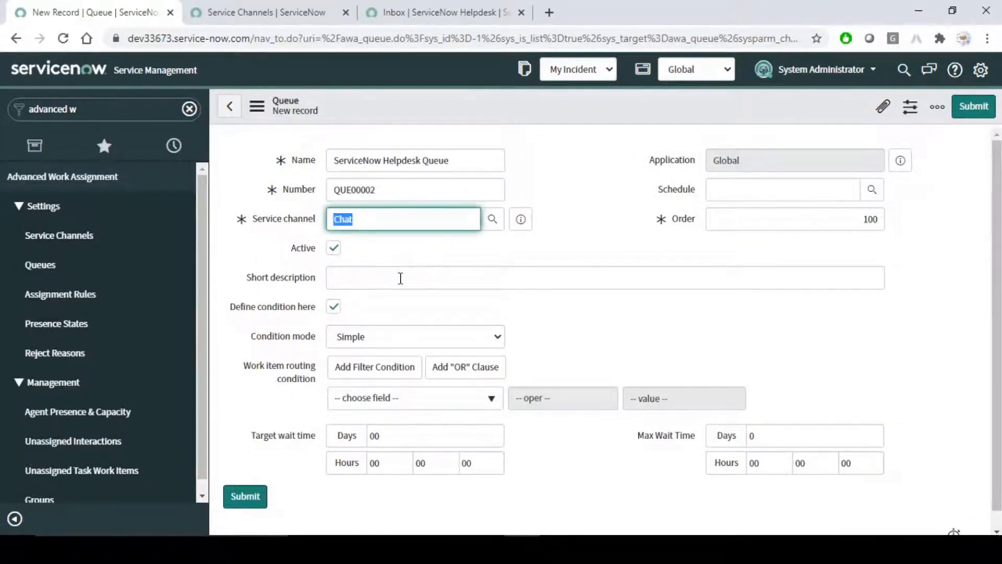
left_click(400, 276)
Copy the queue name into the Short description field.
left_click_drag(470, 160, 305, 166)
key("ctrl+c")
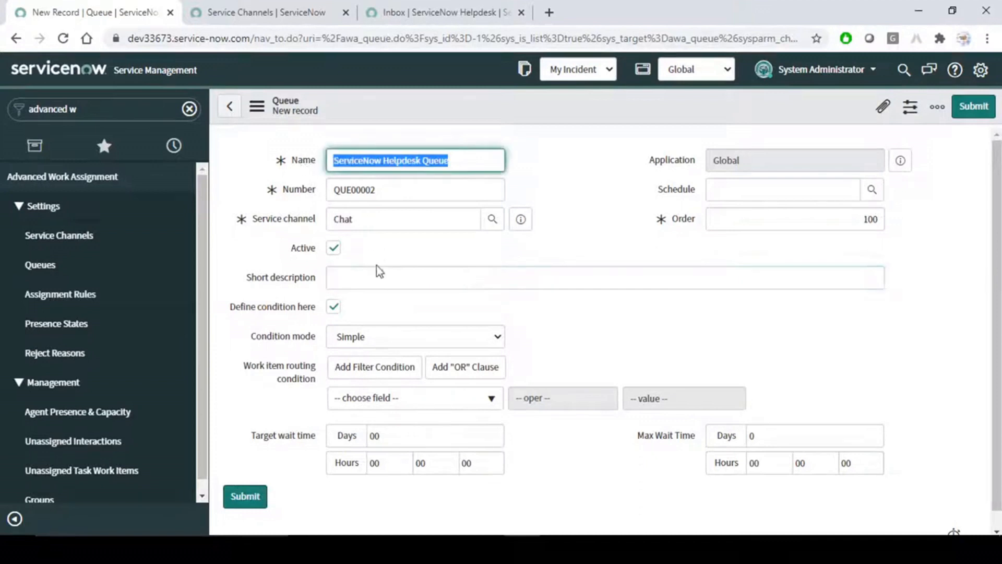
left_click(376, 267)
key("ctrl+v")
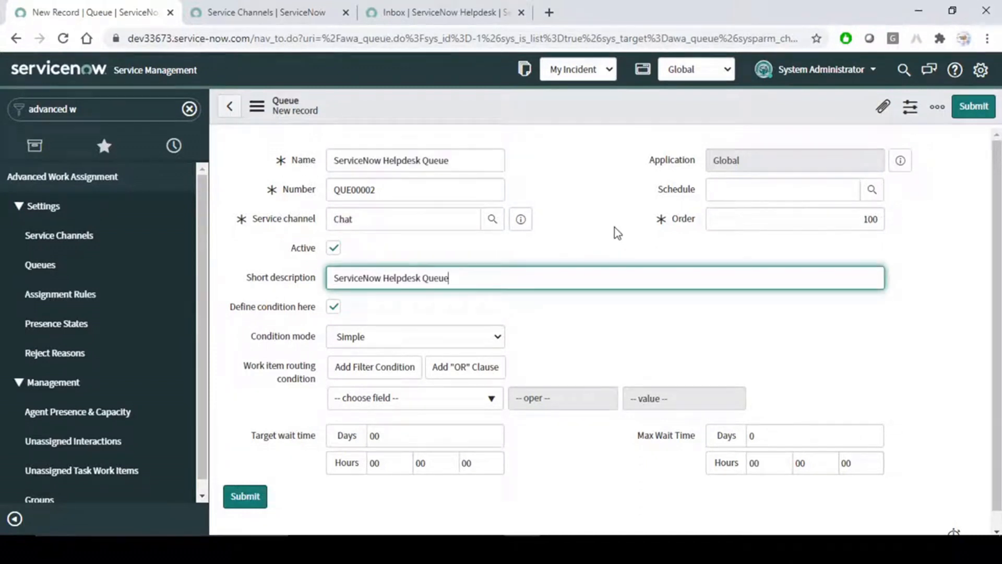
Look through the routing condition field list without adding any condition.
scroll(616, 231, "down", 1)
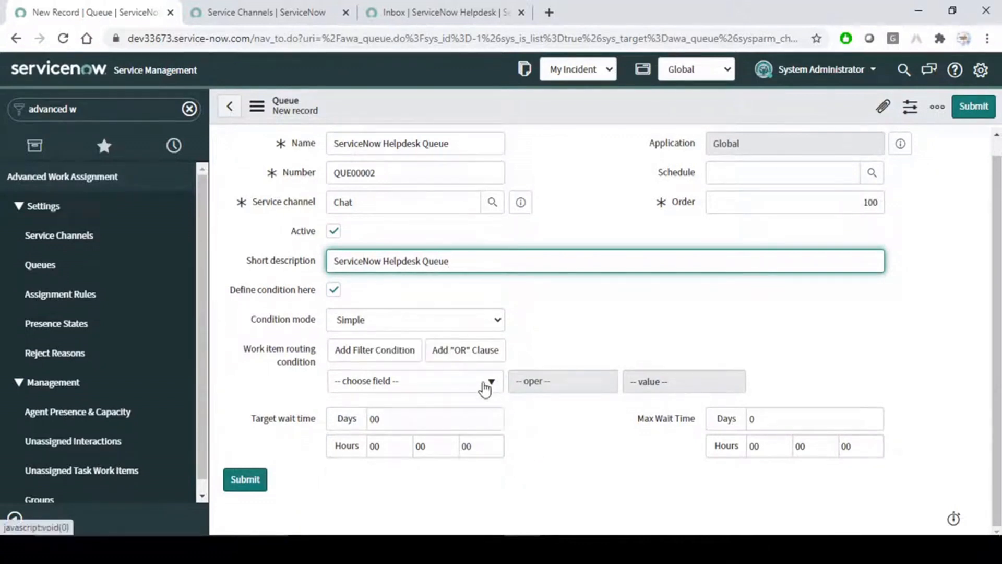
left_click(485, 387)
scroll(448, 325, "down", 4)
scroll(448, 324, "down", 2)
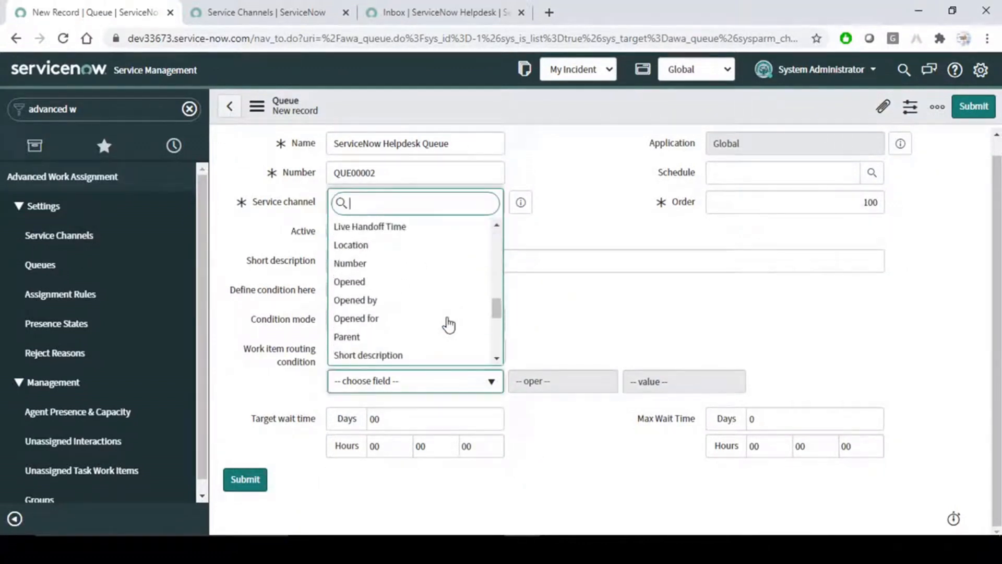
left_click(644, 307)
left_click(457, 384)
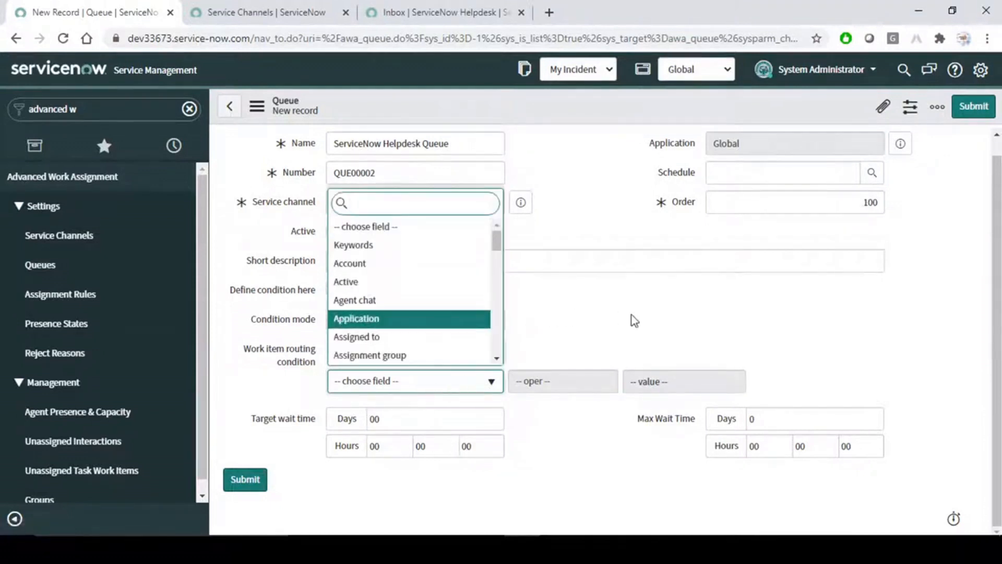
left_click(644, 309)
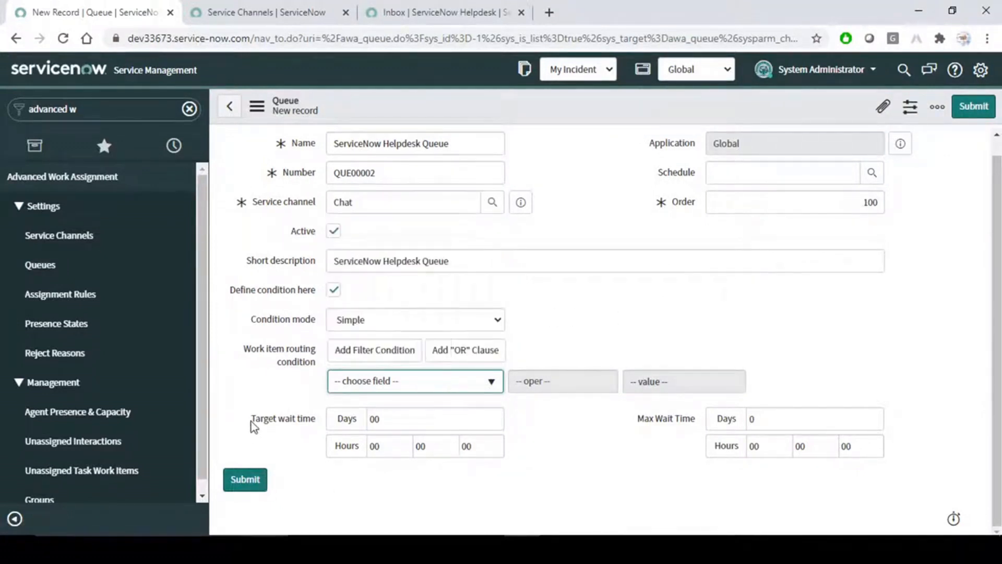
Set the max wait time to 30 and submit the queue.
left_click(480, 448)
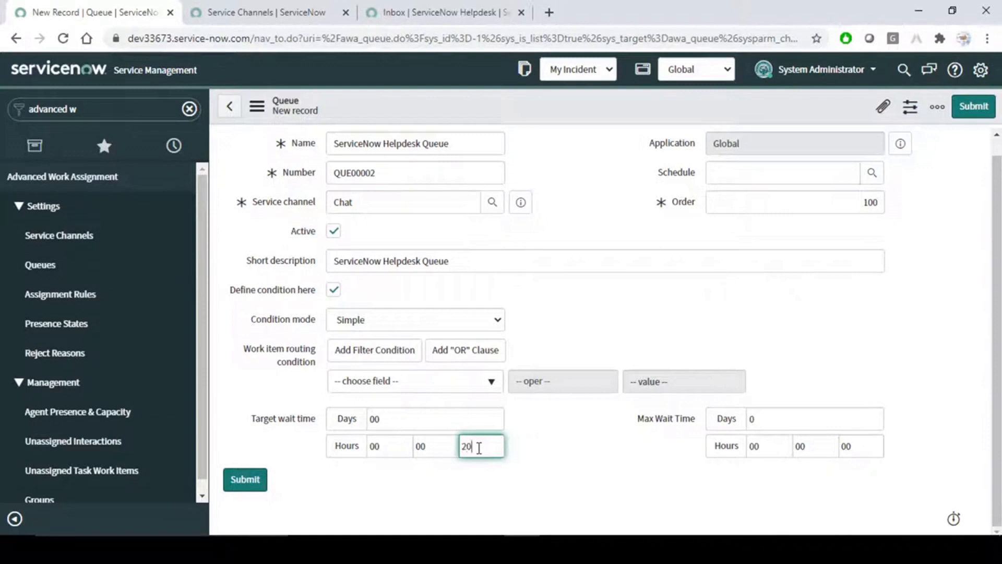
left_click(849, 447)
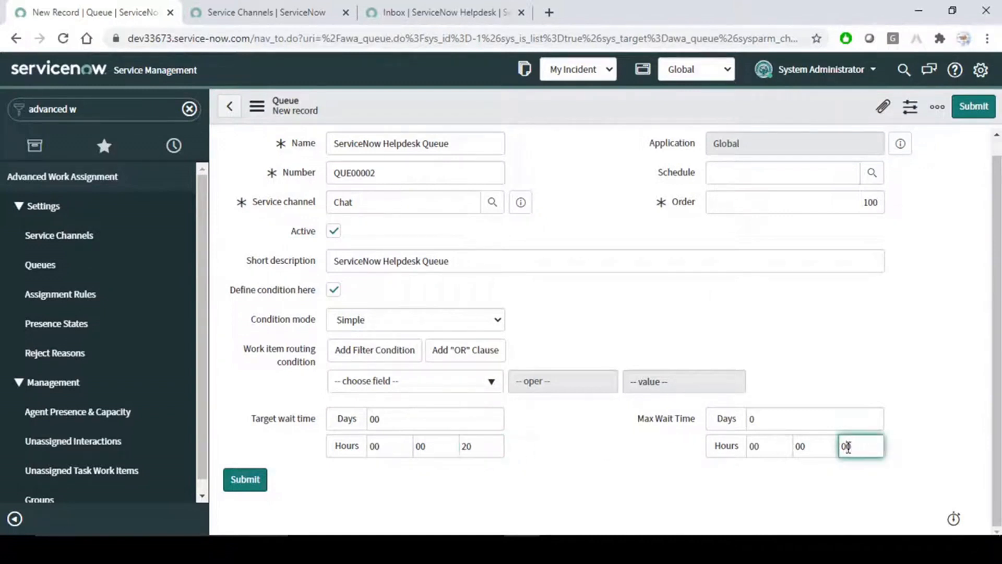
type("30")
left_click(638, 485)
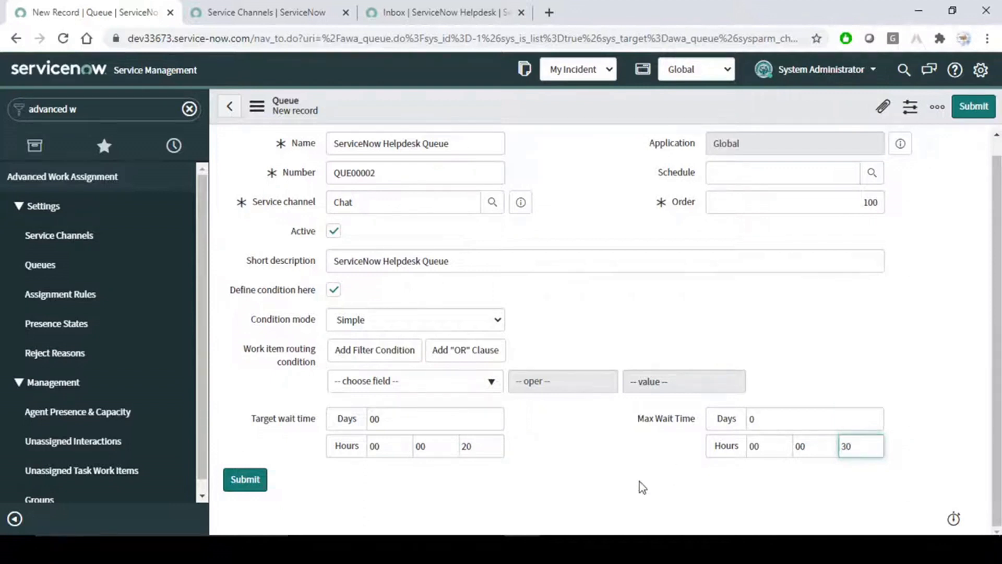
left_click(243, 482)
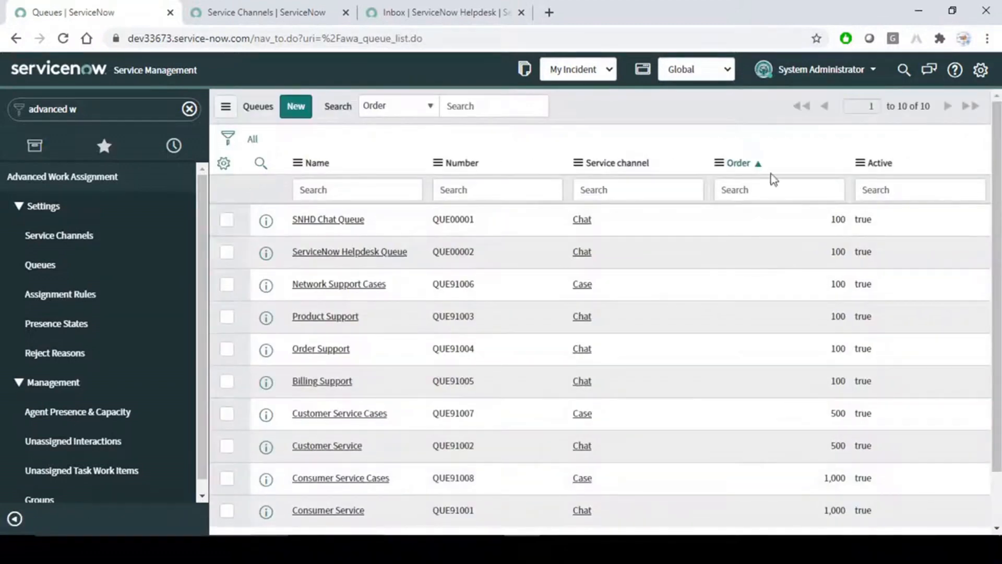
Sort queues by Number (z to a) and open ServiceNow Helpdesk Queue in a new tab.
left_click(438, 165)
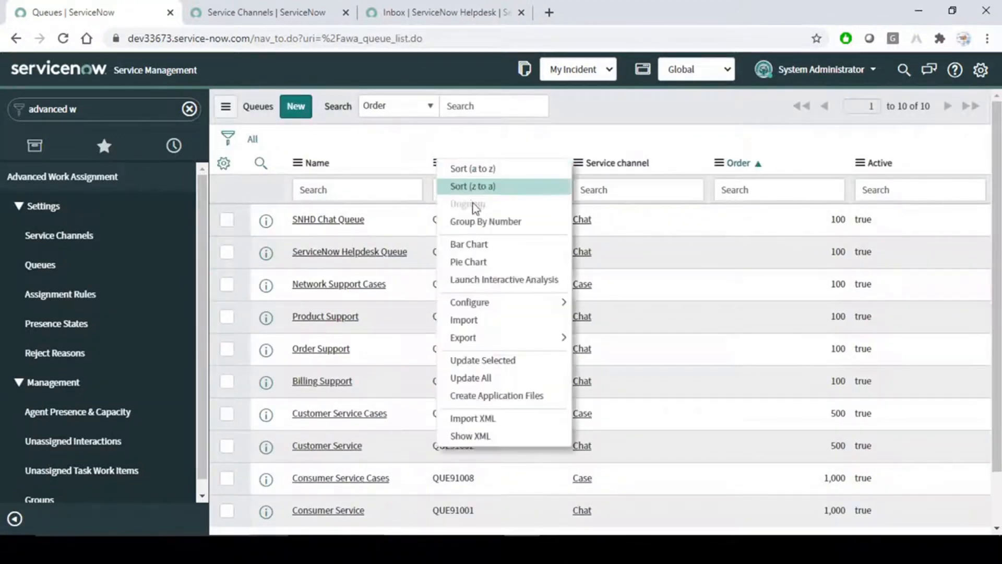
left_click(475, 187)
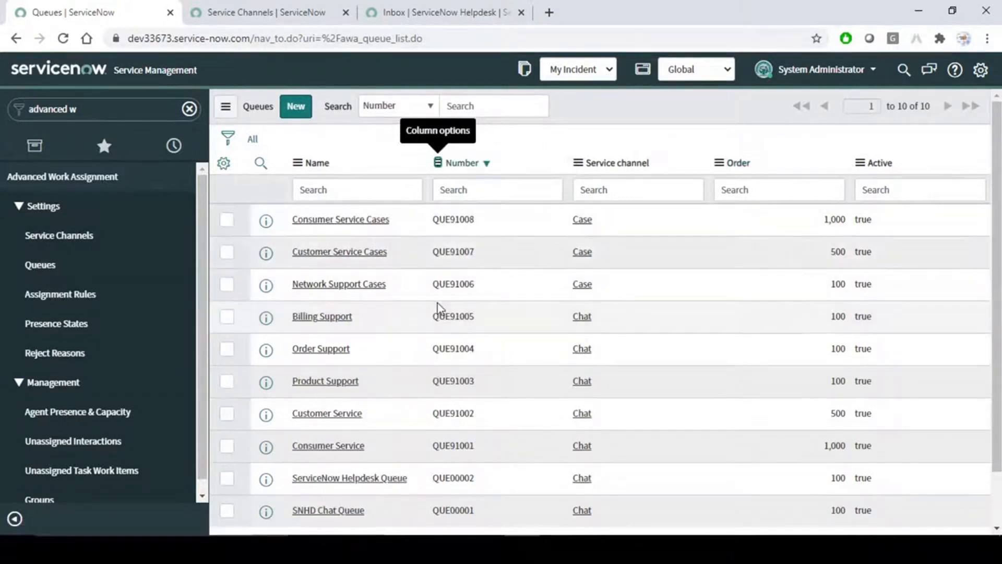
scroll(437, 306, "down", 2)
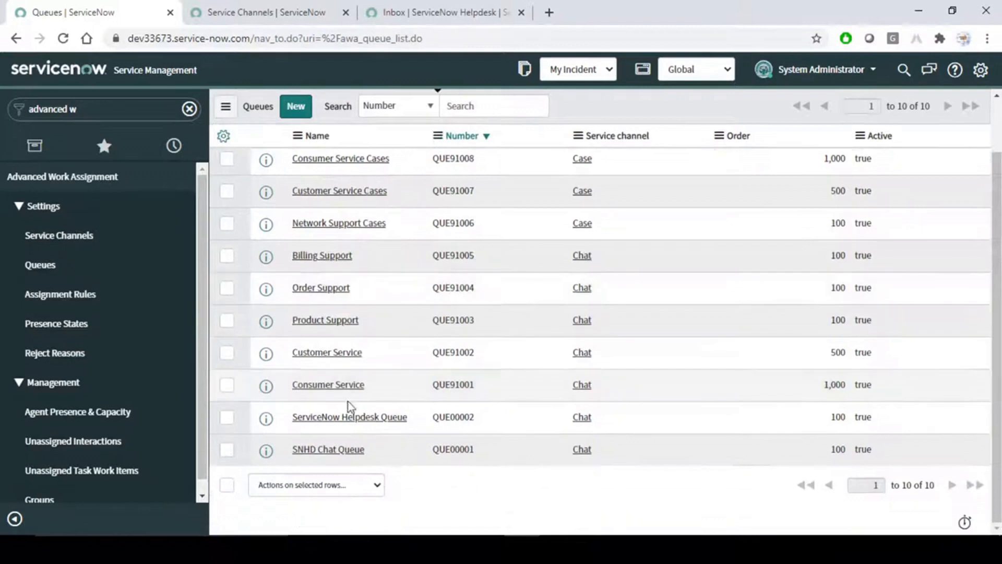
middle_click(348, 421)
left_click(457, 7)
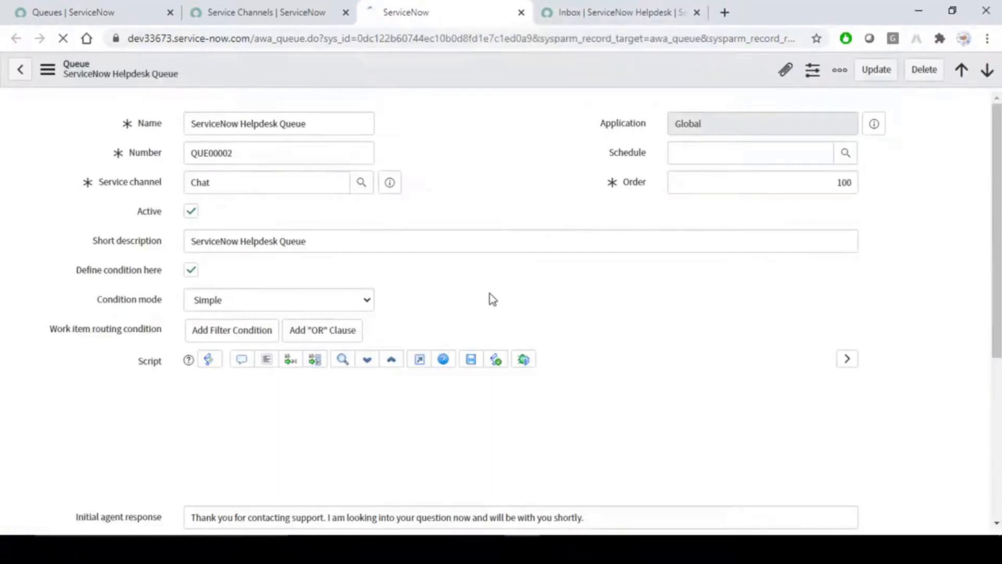
scroll(489, 293, "down", 3)
Switch over to the Agent Workspace guide in Word.
key("alt+Tab")
key("alt+Tab")
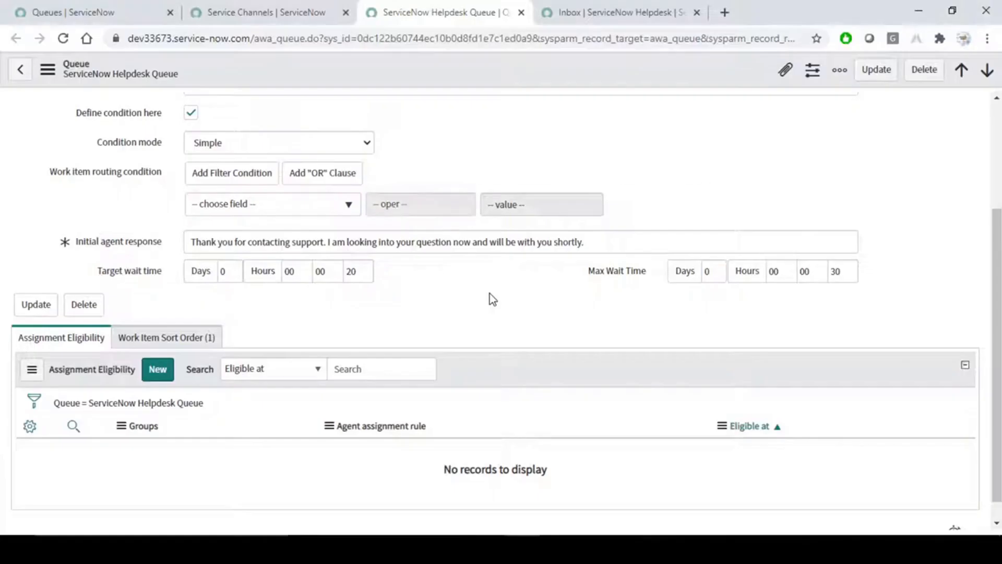
key("alt+Tab")
Read the Role Assignment heading and its Advanced Work Assignment navigation path, then return to the queue record.
scroll(489, 294, "down", 4)
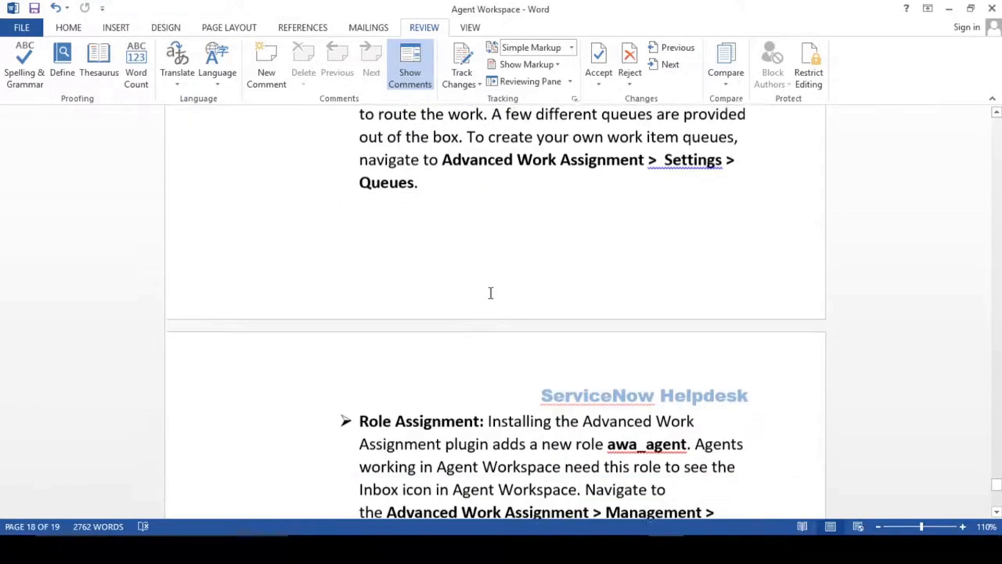
left_click_drag(359, 226, 478, 226)
key("alt+Tab")
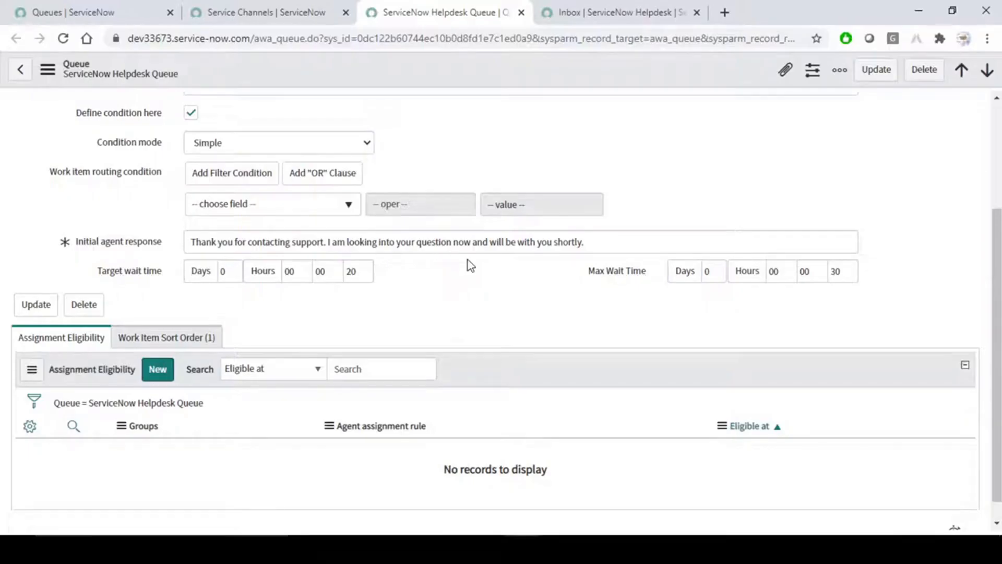
key("alt+Tab")
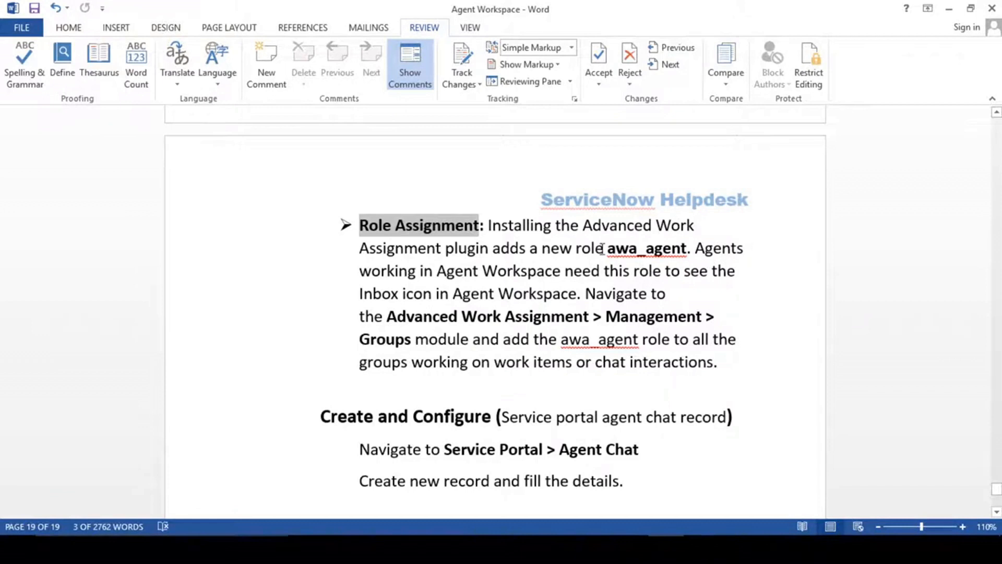
left_click_drag(388, 316, 555, 317)
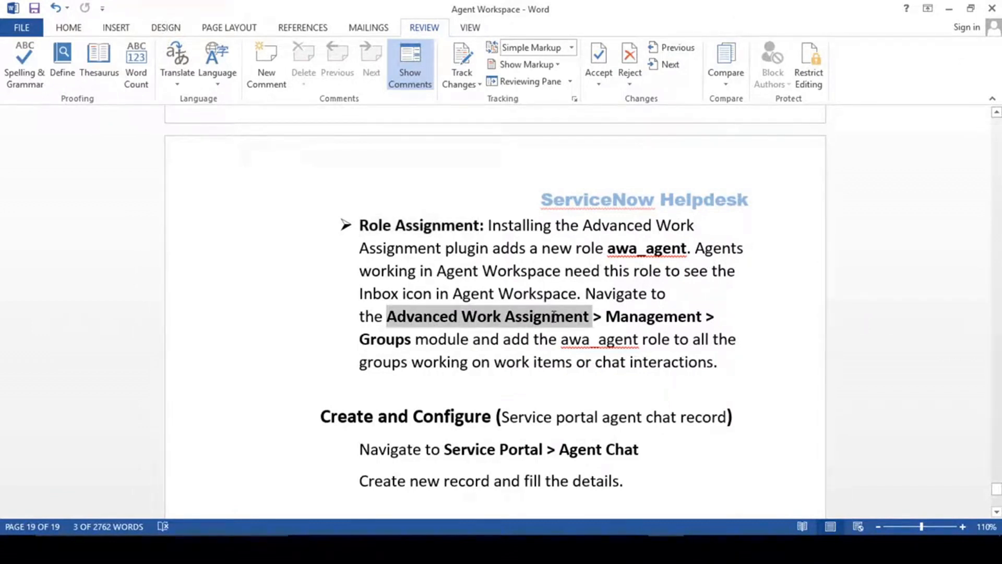
left_click(639, 316)
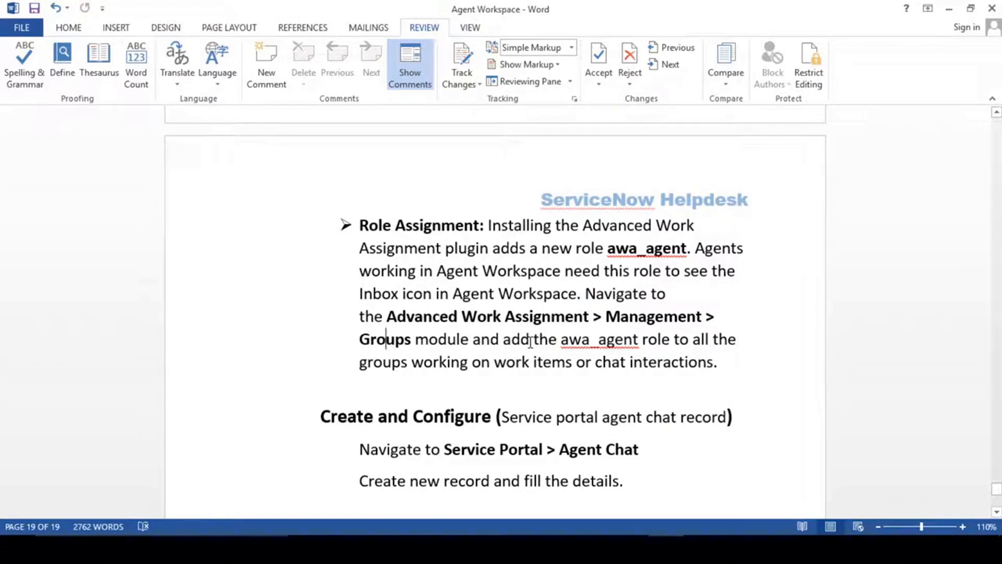
key("alt+Tab")
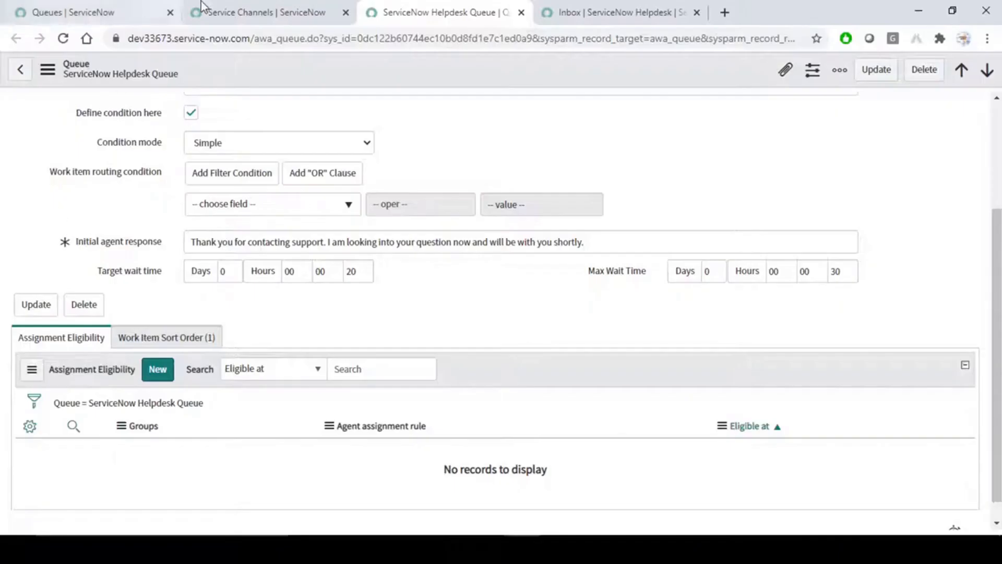
Open the Advanced Work Assignment Groups list in a new tab.
left_click(149, 7)
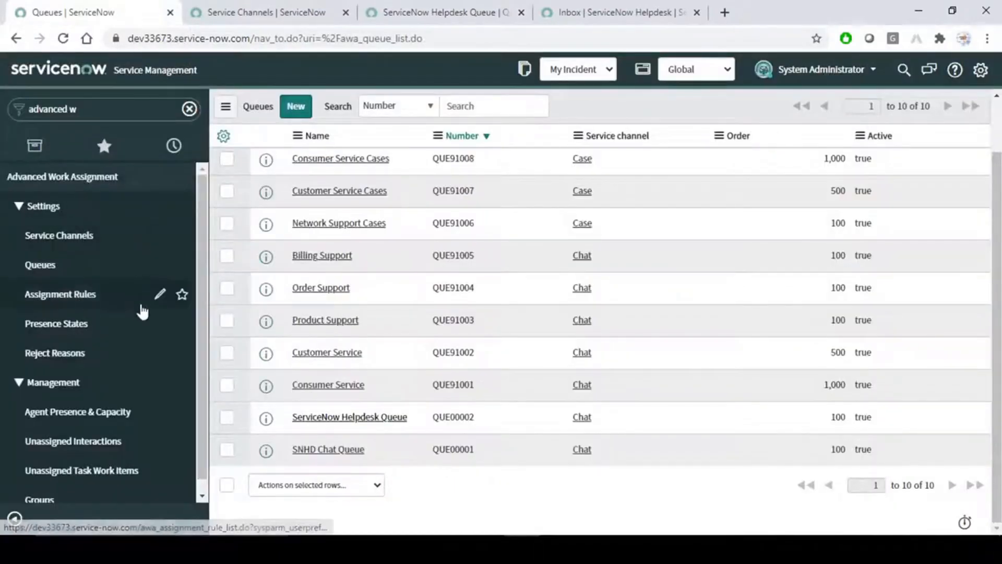
scroll(141, 311, "down", 1)
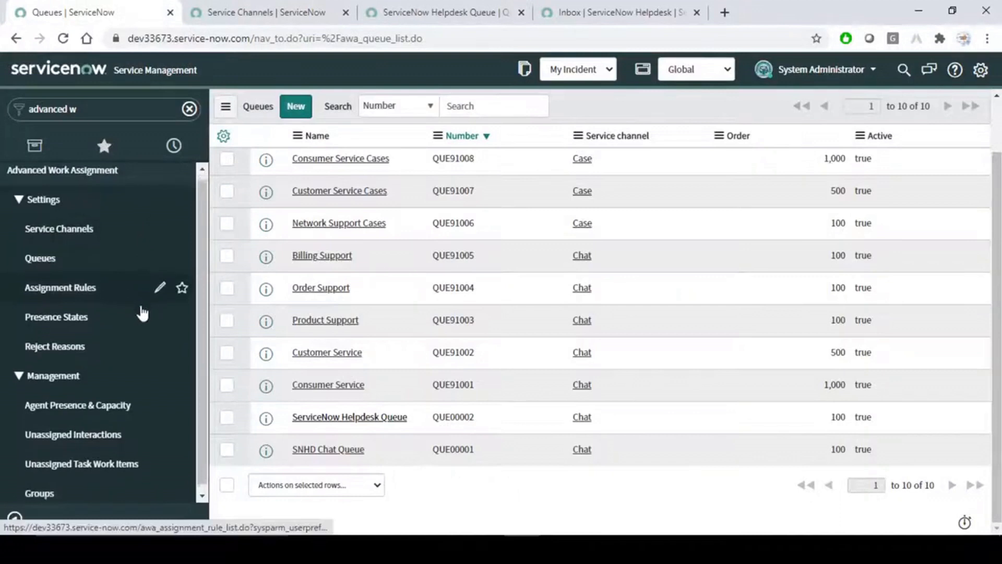
middle_click(57, 491)
left_click(600, 4)
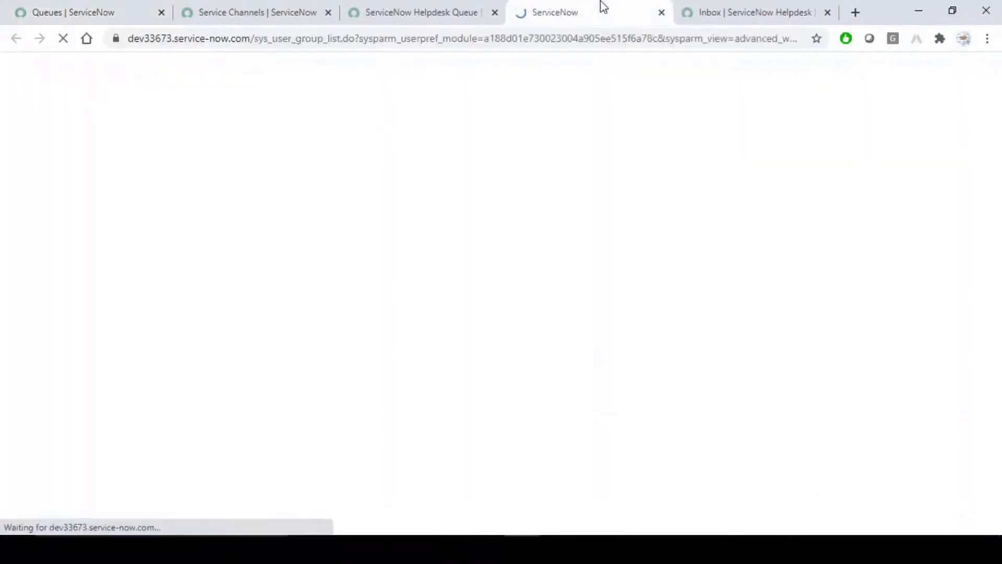
Create a new group named 'ServiceNow Helpdesk Support' and save it.
left_click(223, 71)
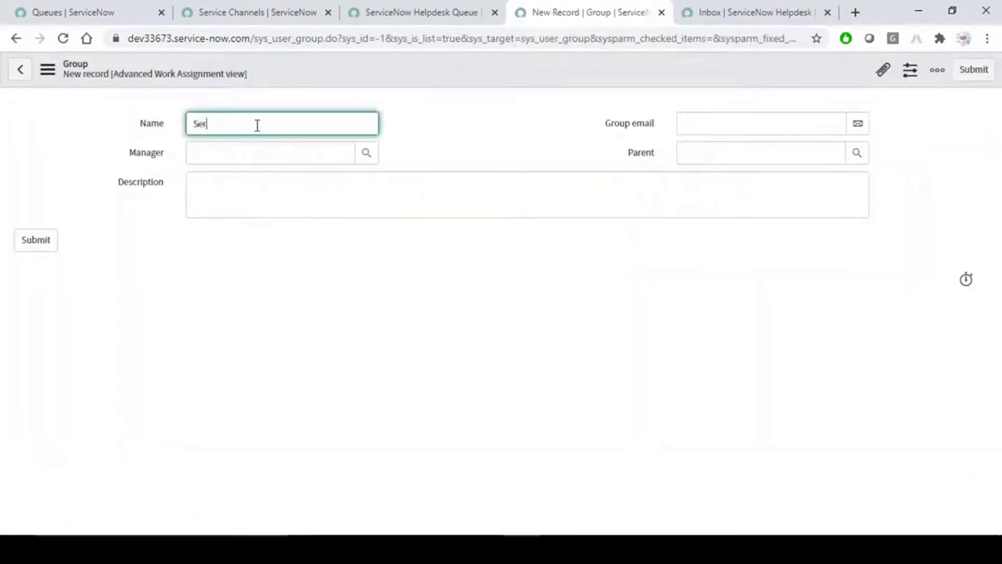
type("ServiceNow Helpdesk Support")
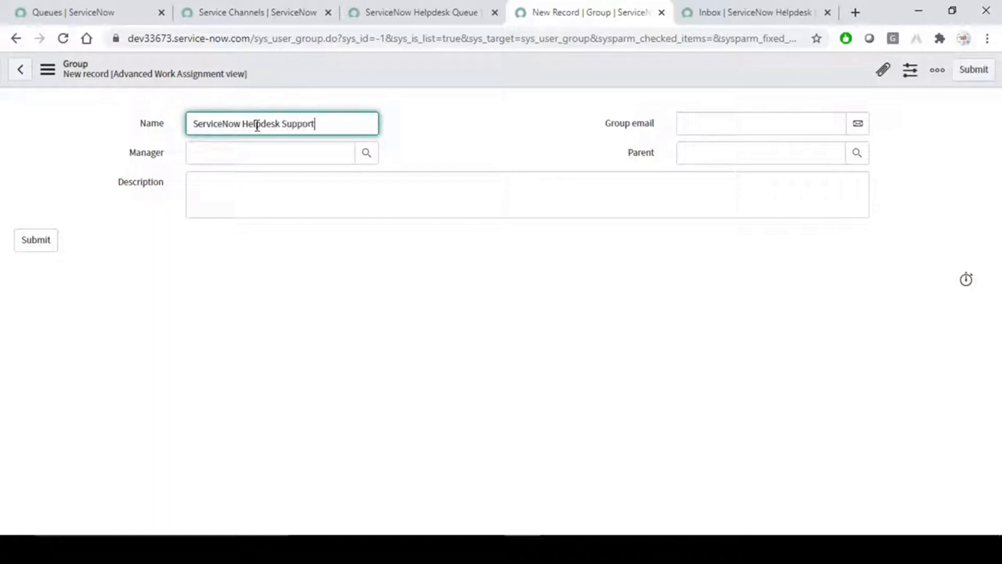
right_click(312, 69)
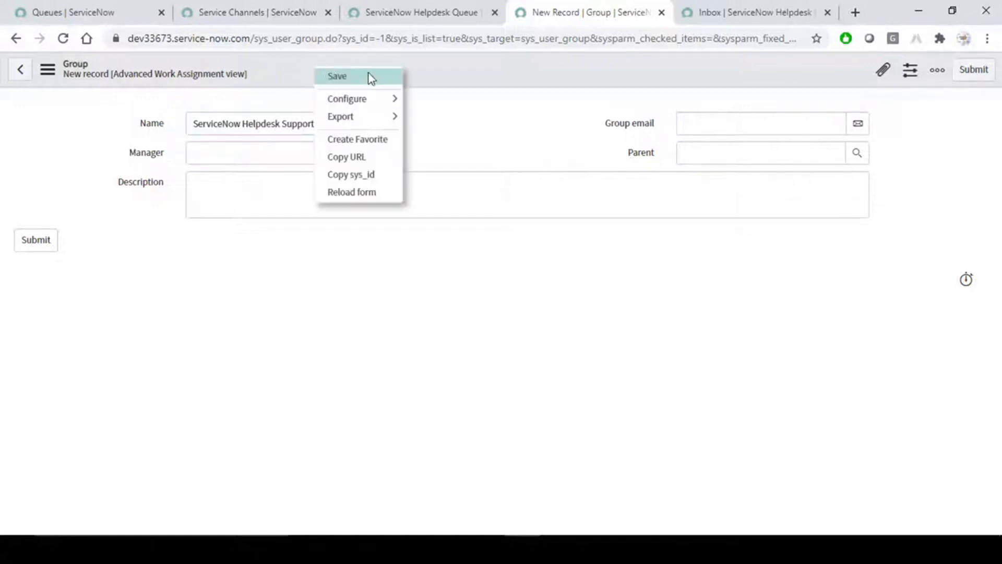
left_click(369, 74)
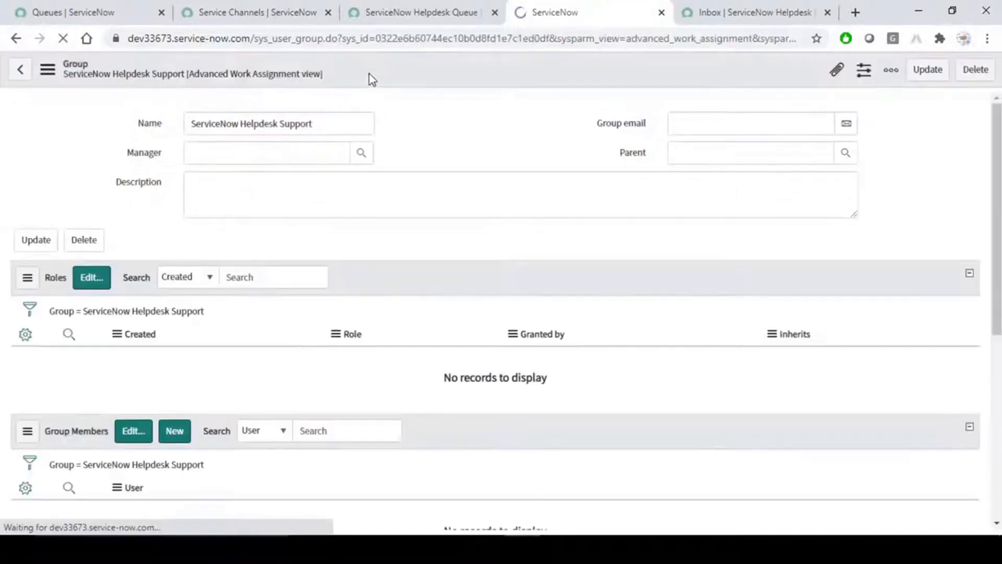
Add the first three available users to the ServiceNow Helpdesk Support group's members.
left_click(103, 282)
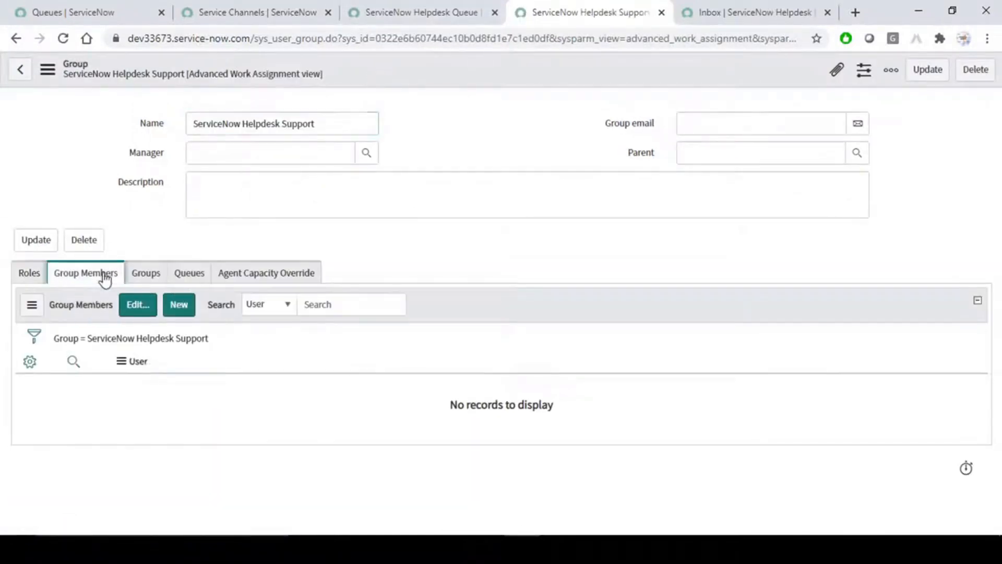
left_click(137, 307)
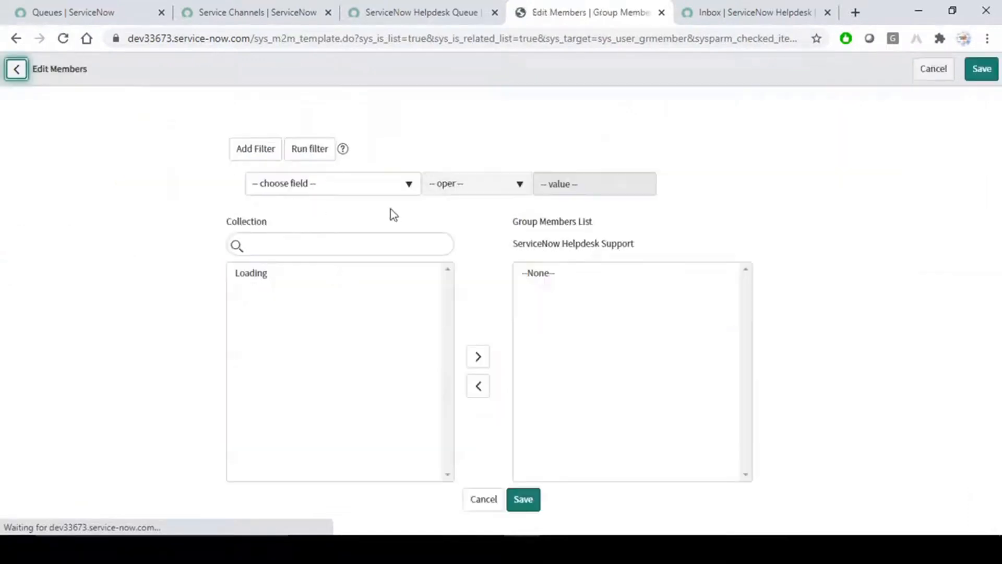
left_click_drag(269, 275, 267, 300)
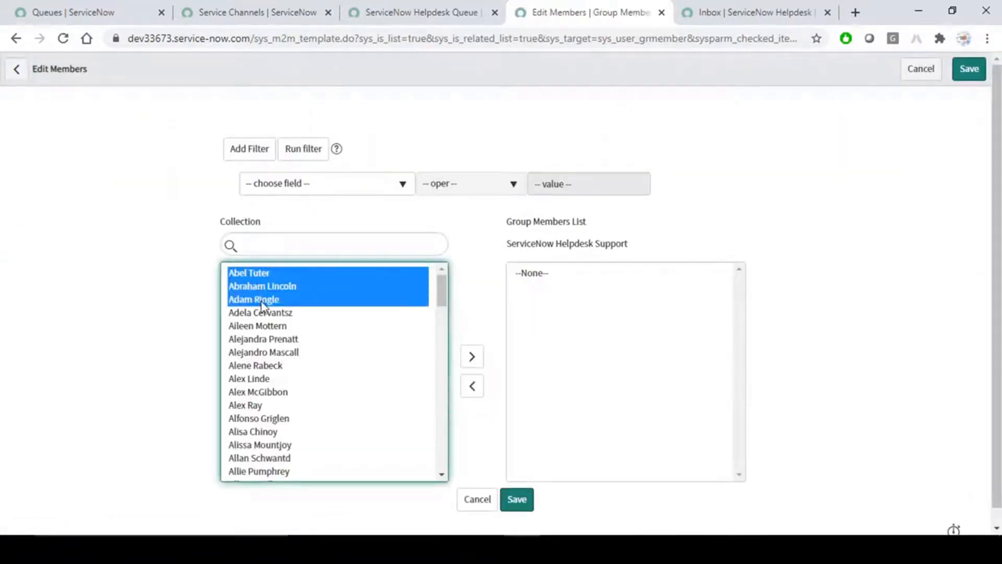
left_click(470, 359)
Add both System Administrator accounts and save the five-member group.
left_click(281, 246)
type("sys")
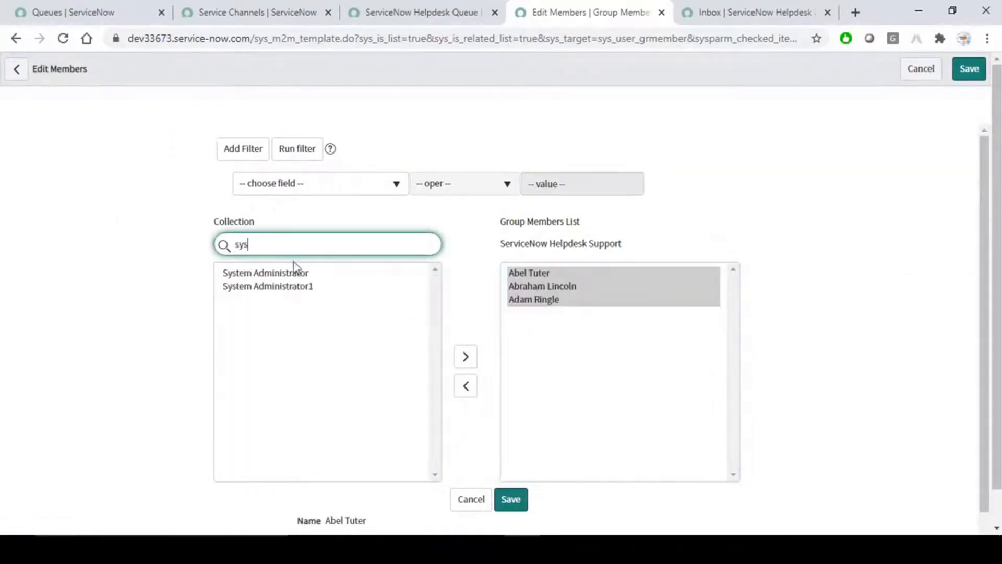
double_click(292, 275)
double_click(297, 285)
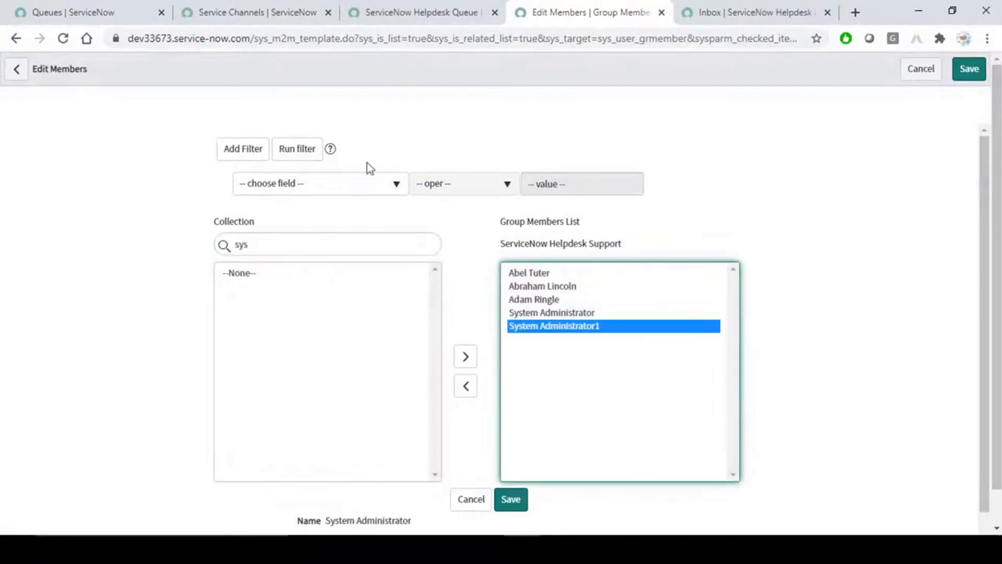
left_click(512, 500)
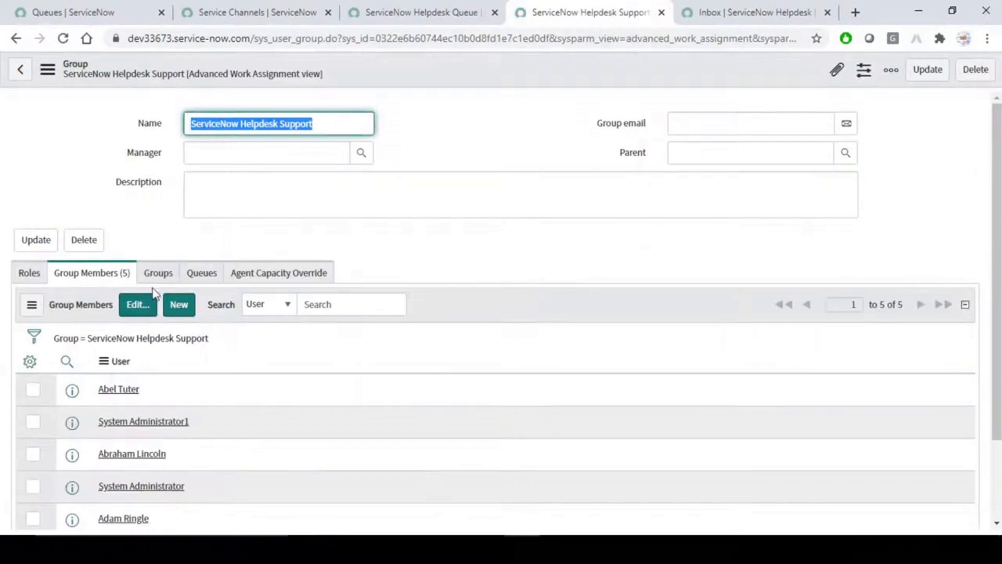
scroll(293, 407, "down", 2)
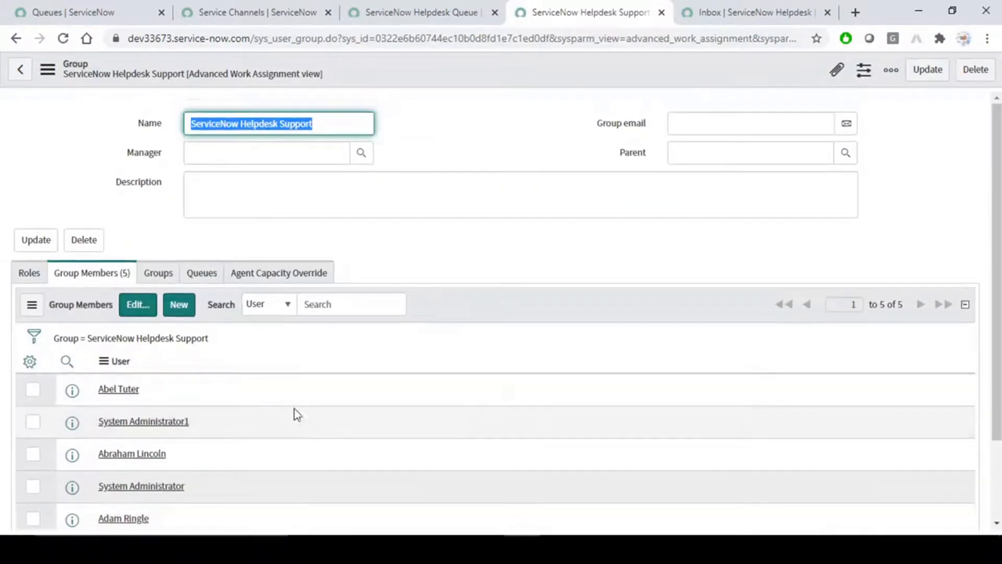
key("alt+Tab")
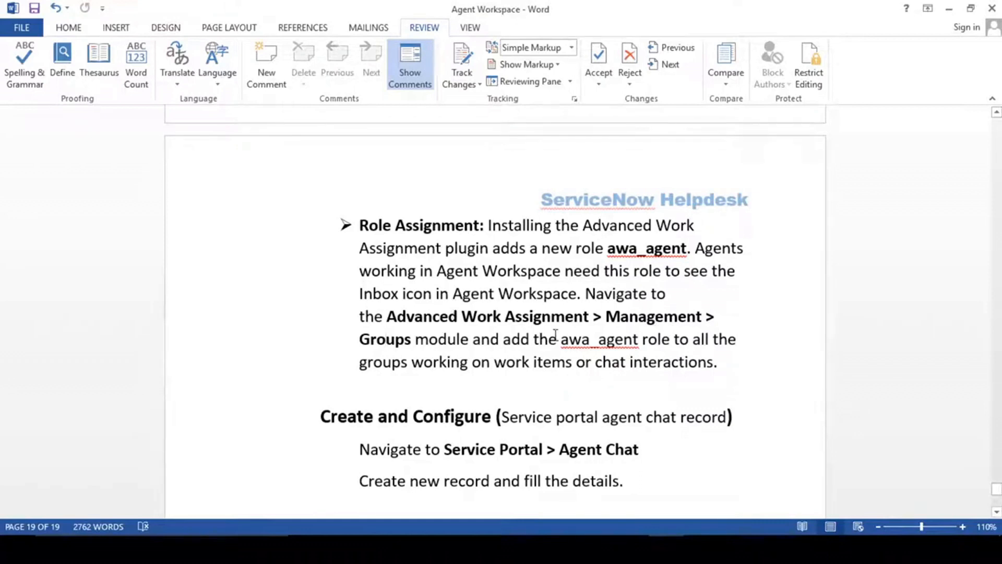
Scroll the Word notes from Role Assignment to the 'Create and Configure (Service portal agent chat record)' heading.
left_click(391, 230)
scroll(428, 288, "up", 1)
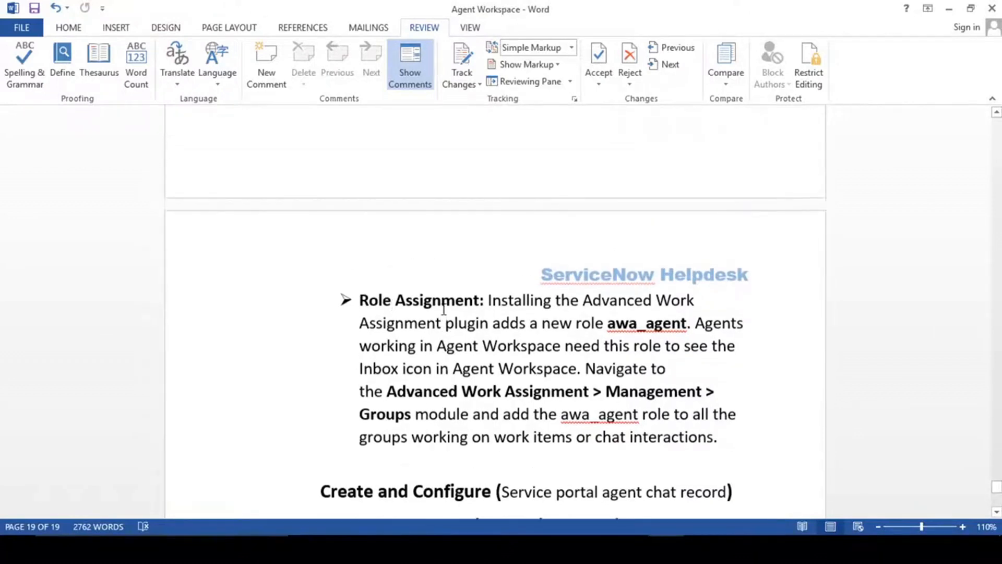
key("alt+Tab")
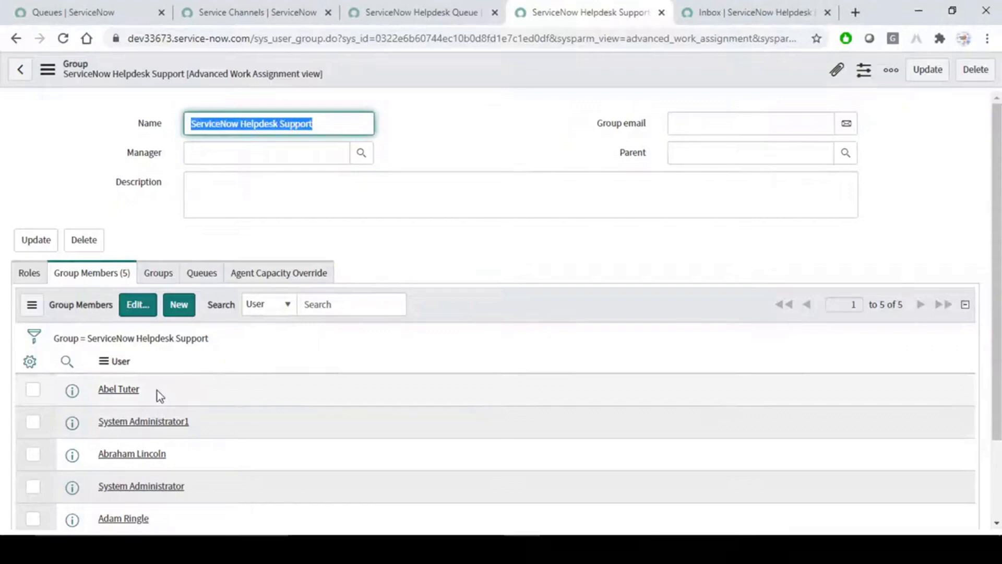
key("alt+Tab")
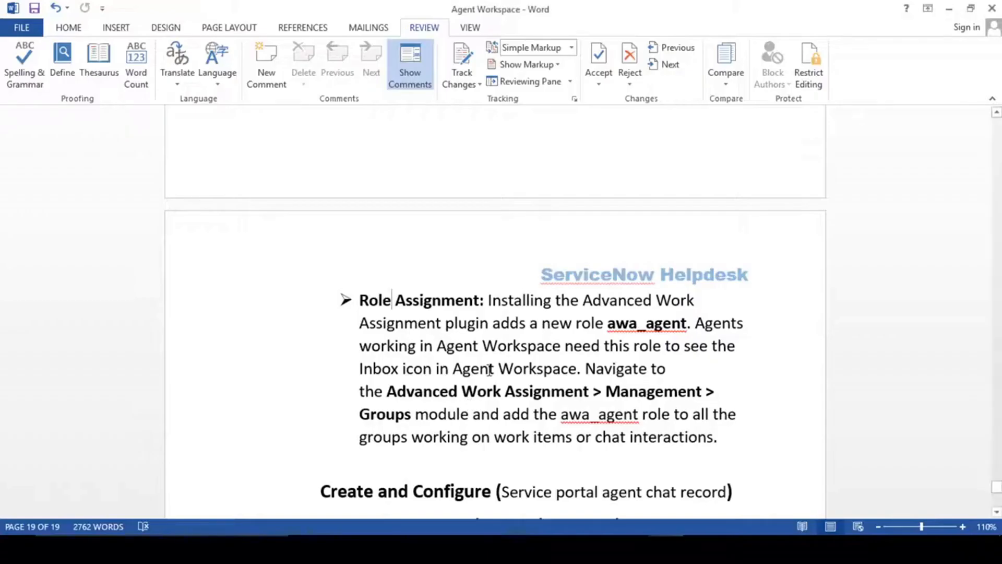
scroll(489, 370, "down", 4)
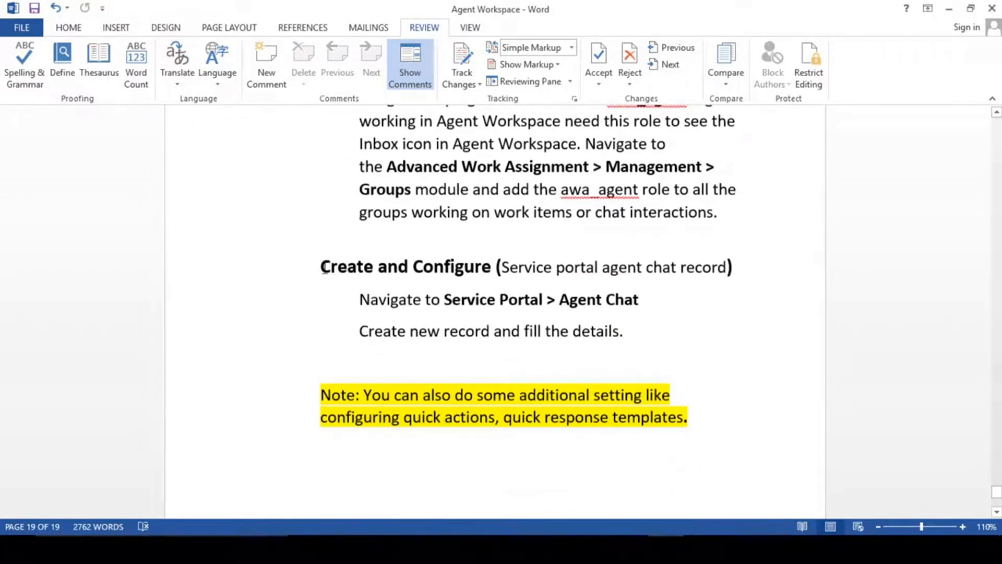
left_click_drag(350, 266, 502, 267)
left_click(491, 267)
left_click_drag(727, 268, 507, 269)
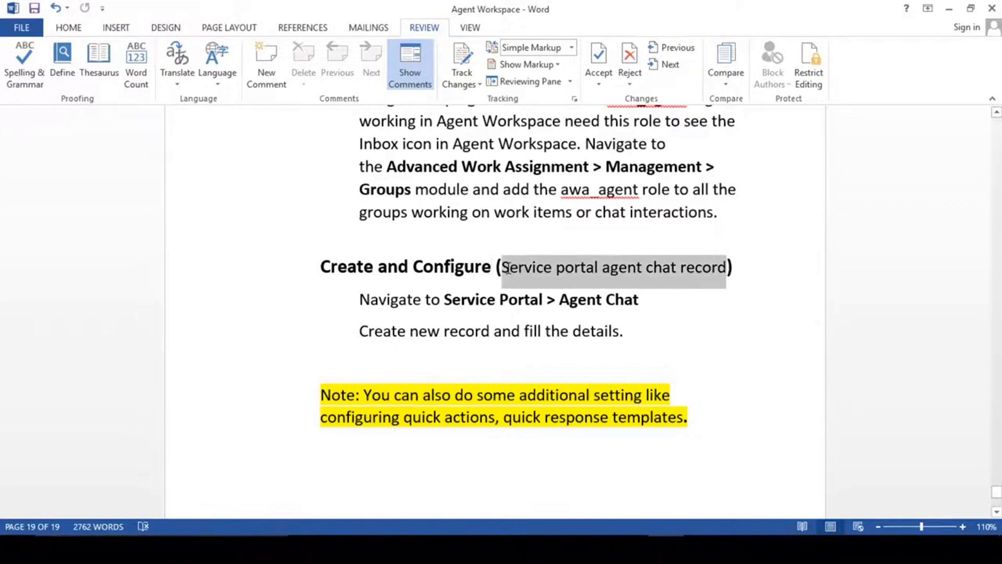
left_click(506, 272)
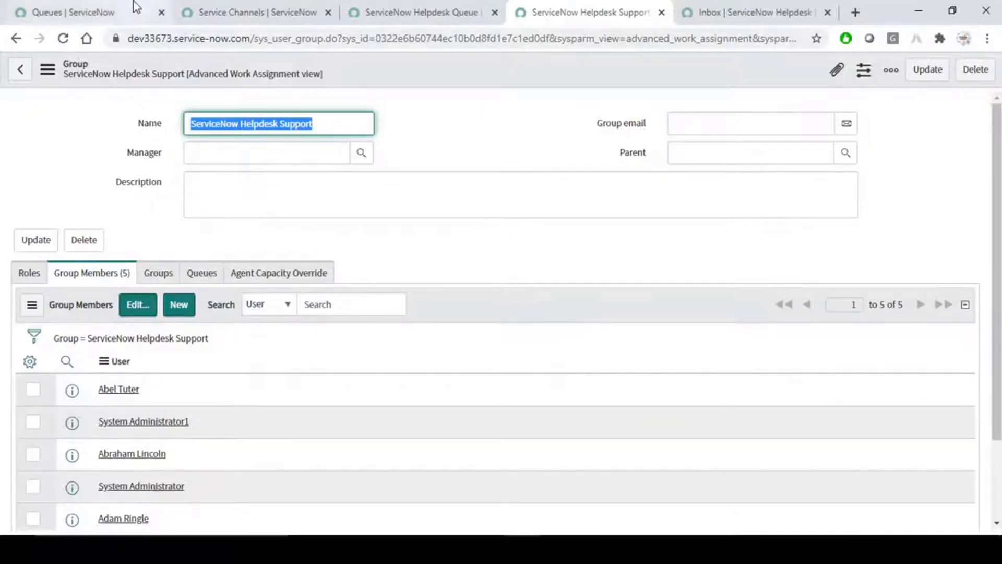
Start a new Agent Chat configuration named 'ServiceNow Helpdesk Chat'.
left_click(133, 8)
type("a")
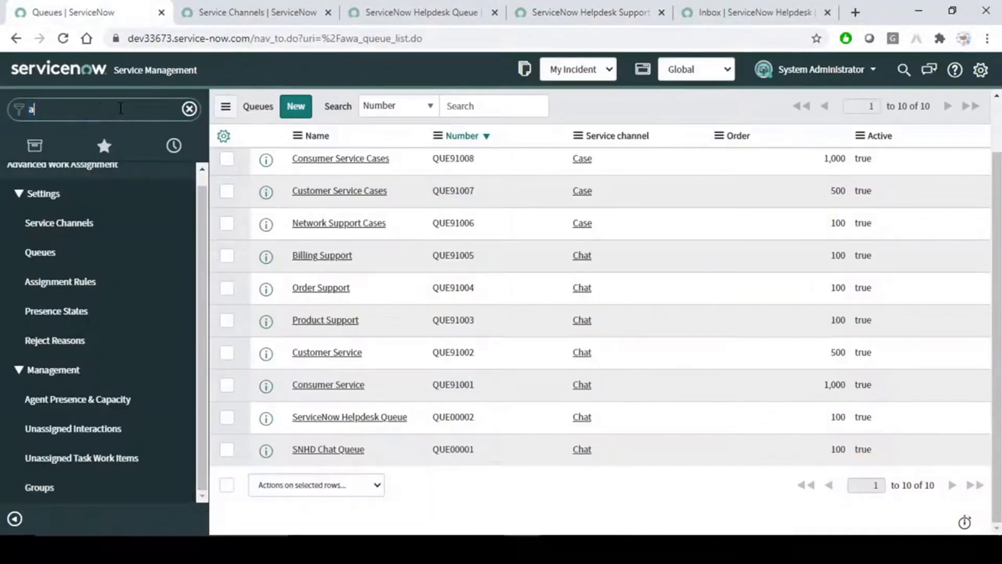
type("gent cha")
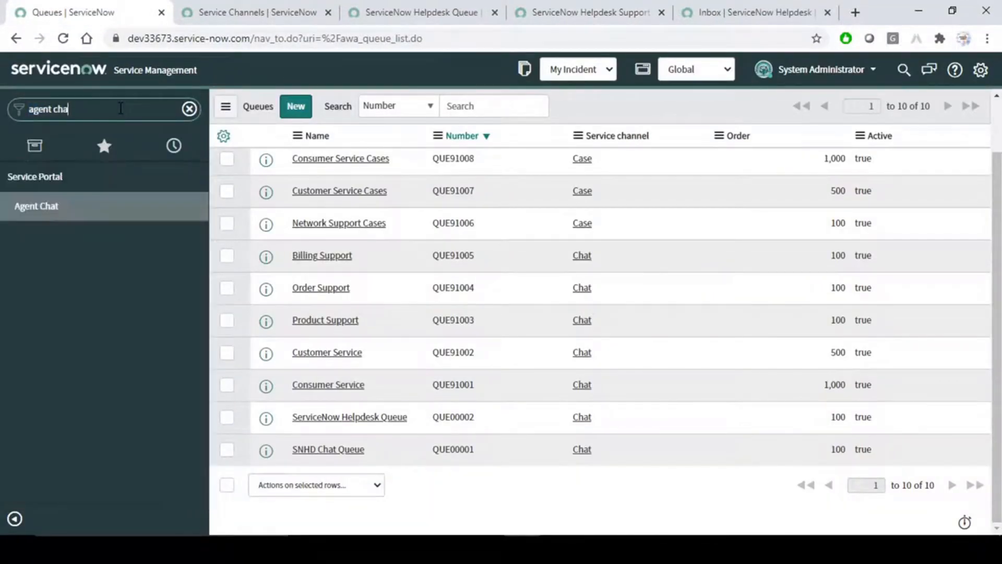
middle_click(74, 206)
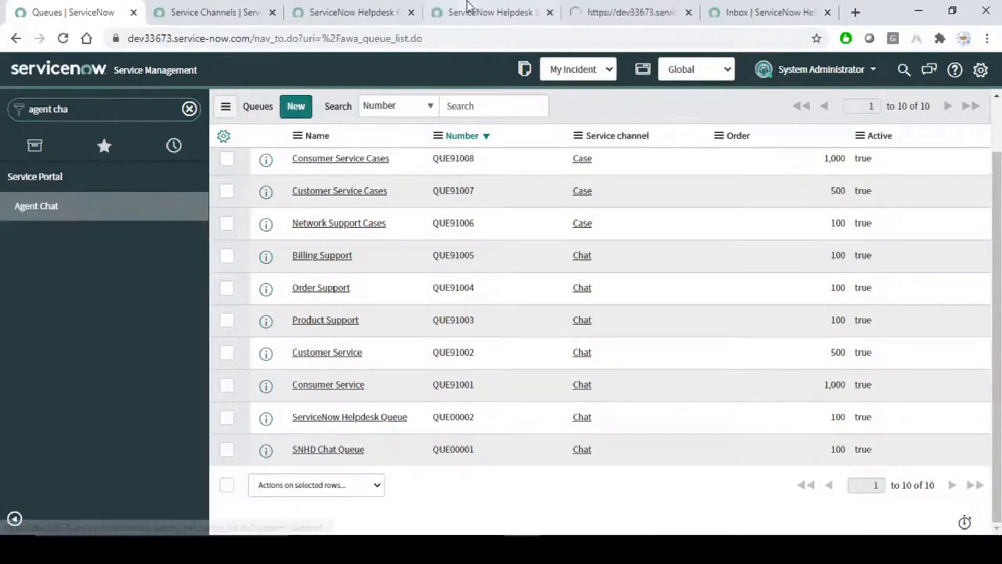
left_click(594, 7)
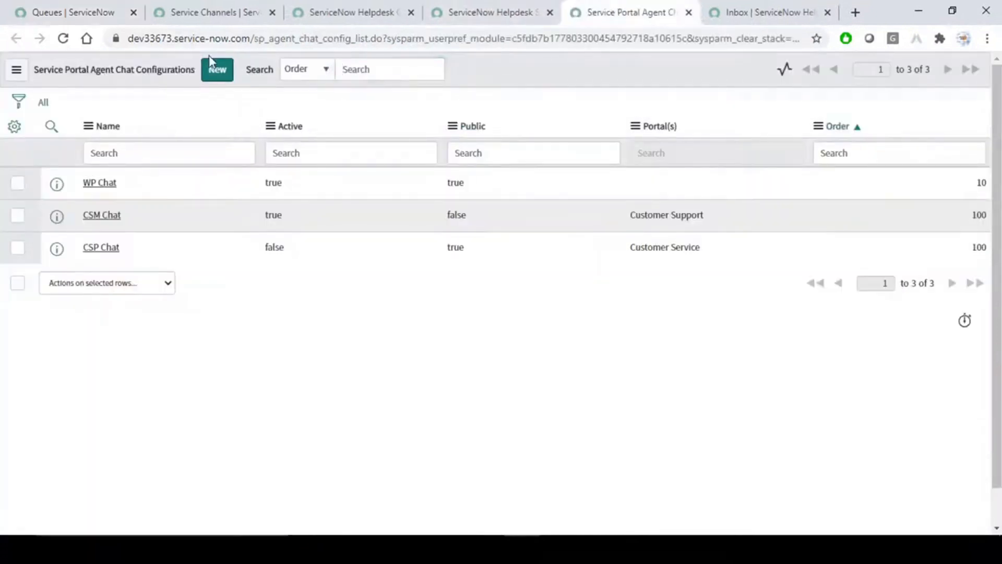
left_click(217, 70)
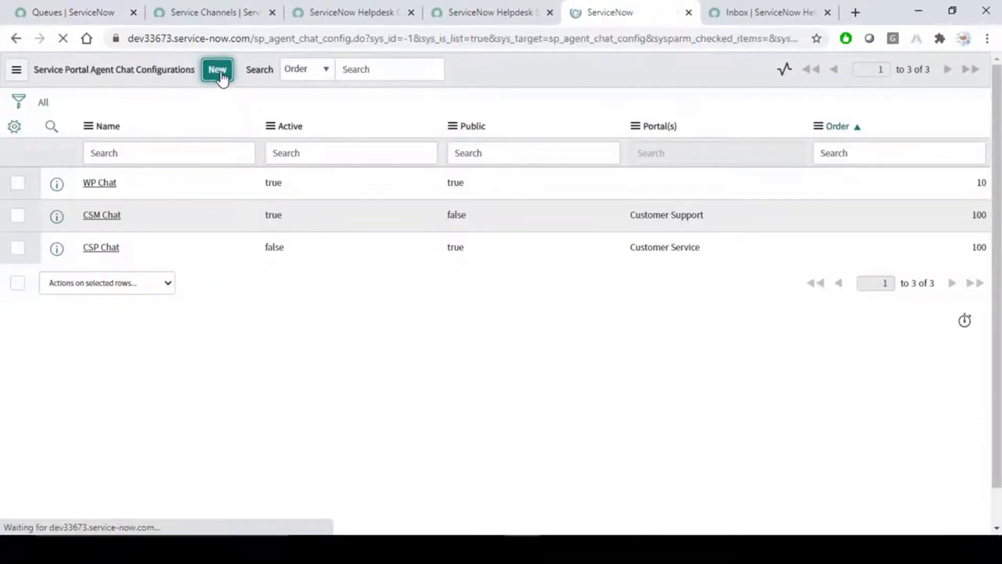
left_click(241, 150)
type("ServiceNow H")
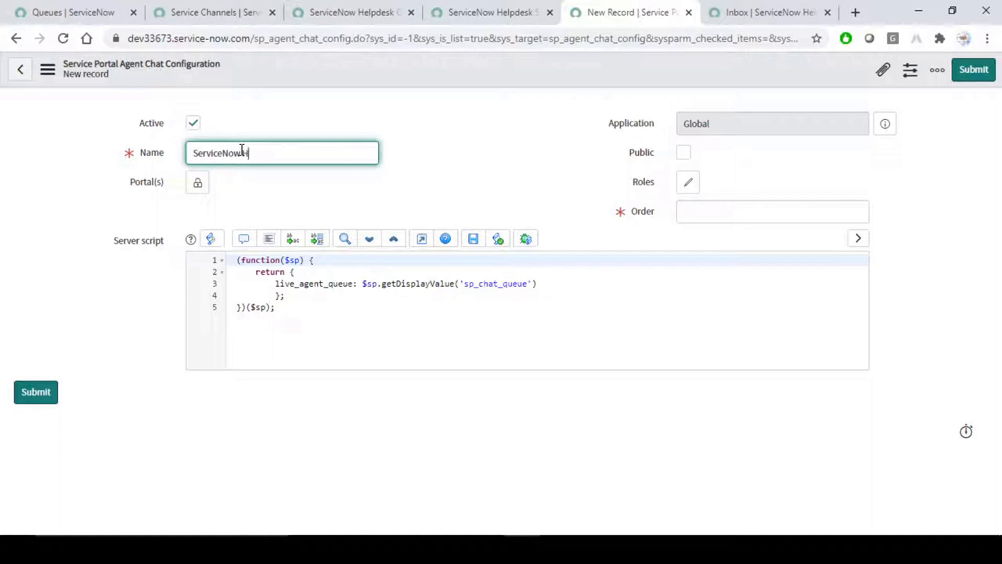
type("elpdesk Chat")
Set Portal(s) to Service Portal, order 100, make it Public, and save the record.
left_click(198, 182)
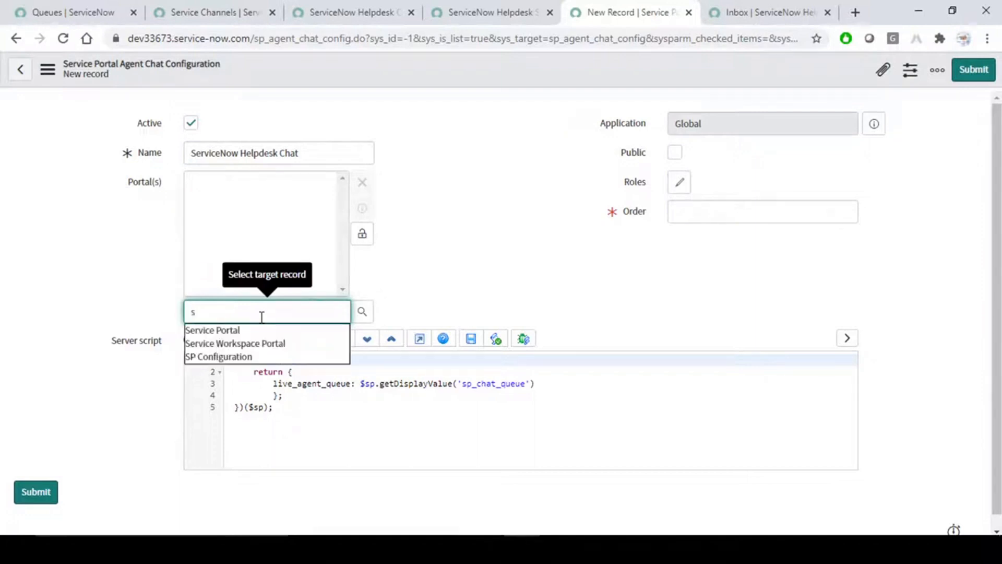
left_click(223, 330)
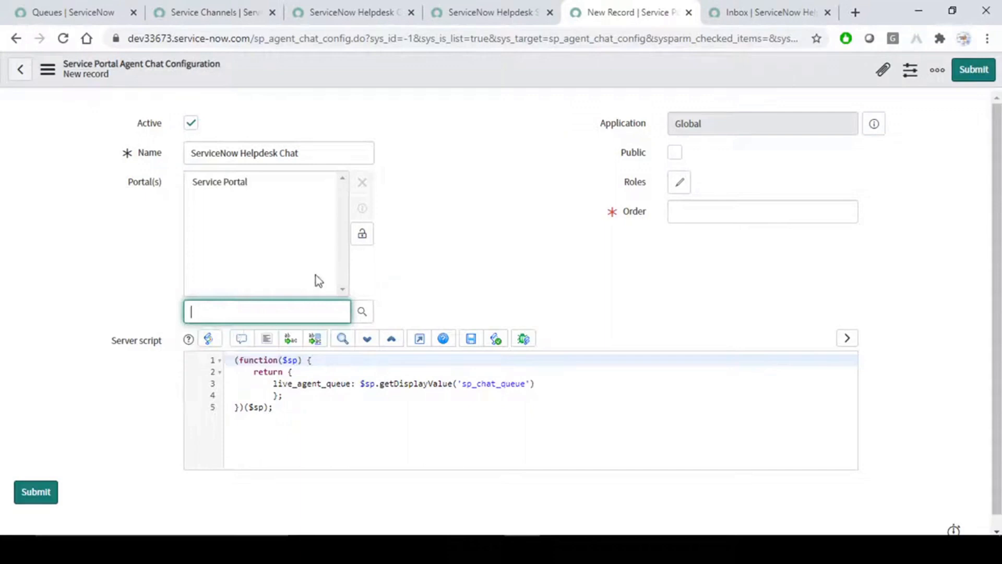
left_click(362, 235)
left_click(774, 213)
type("100")
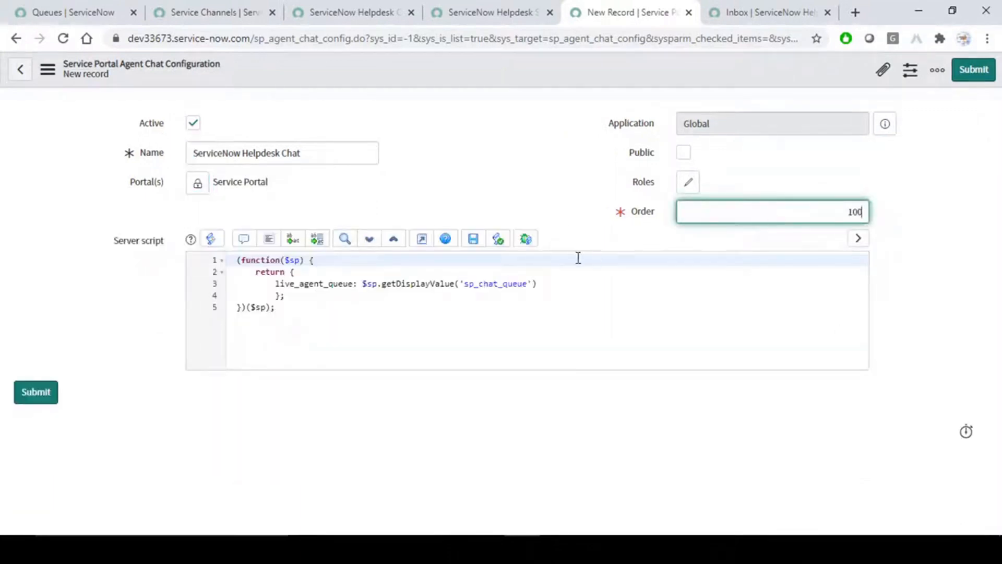
left_click(560, 275)
left_click_drag(569, 285, 270, 259)
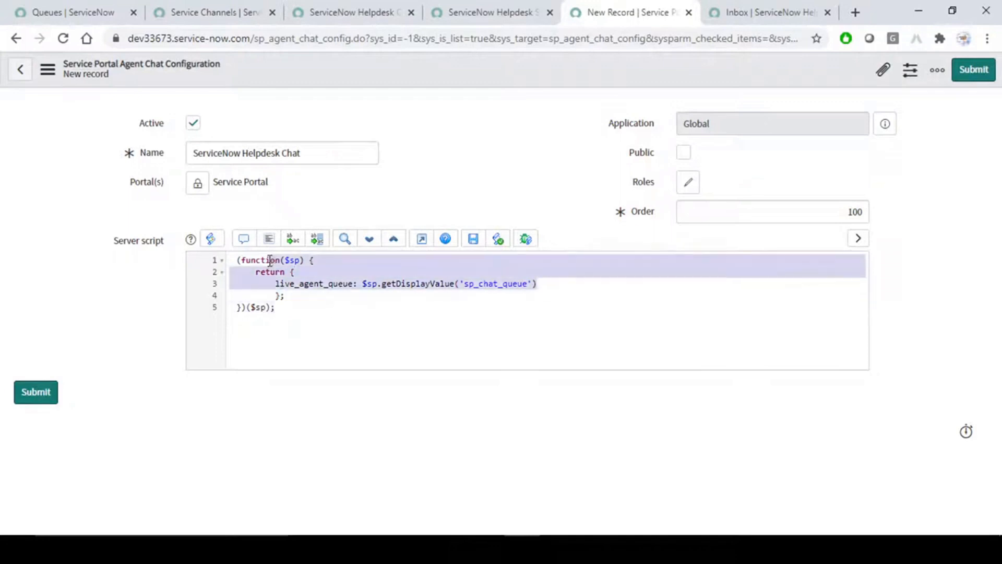
left_click(685, 153)
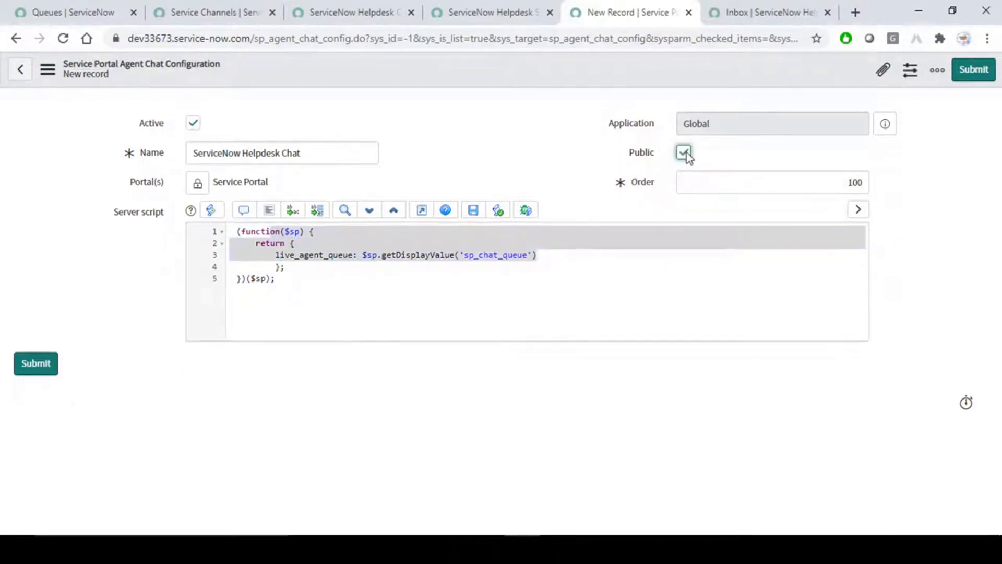
right_click(456, 64)
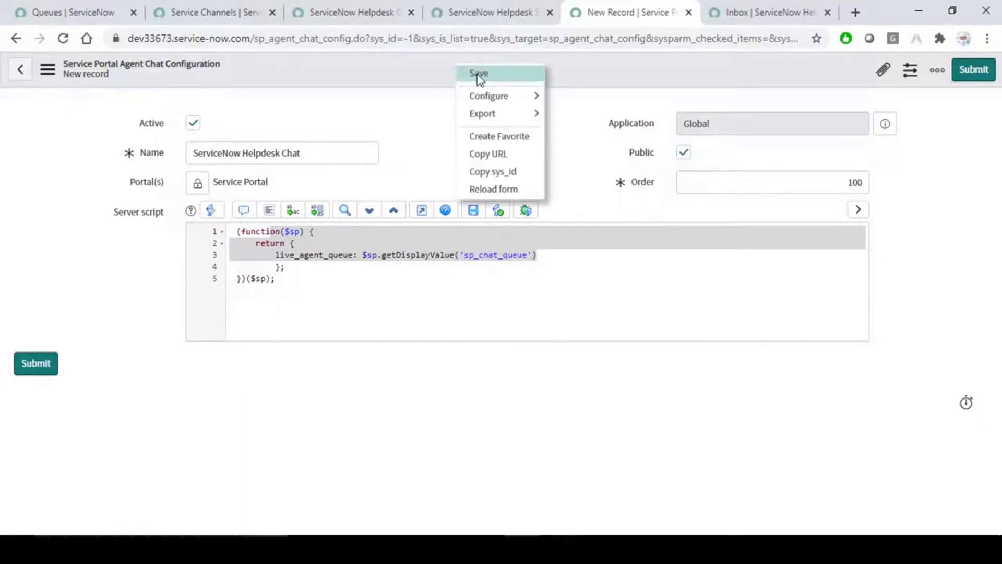
left_click(477, 75)
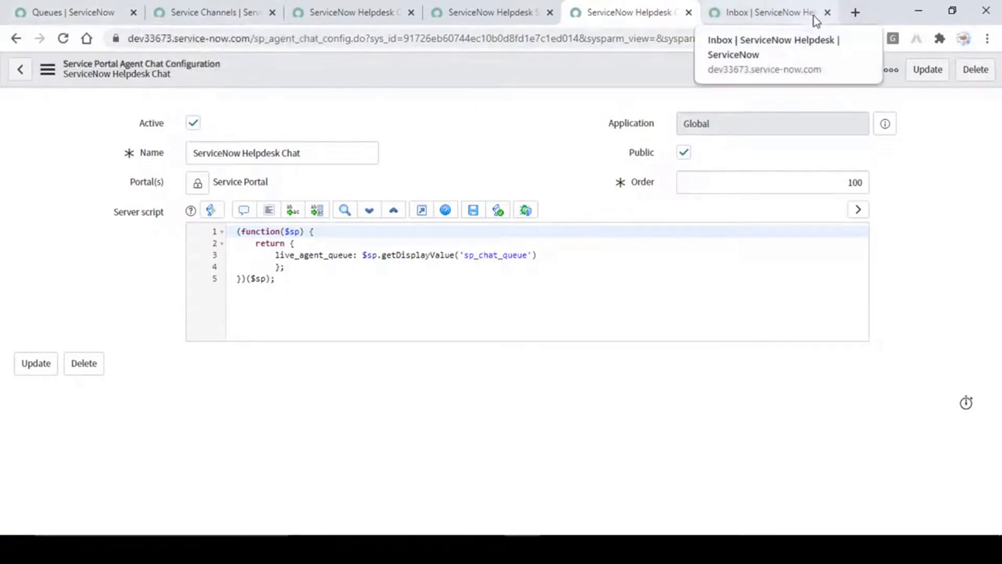
Copy the ServiceNow instance address from the browser's address bar.
left_click(85, 7)
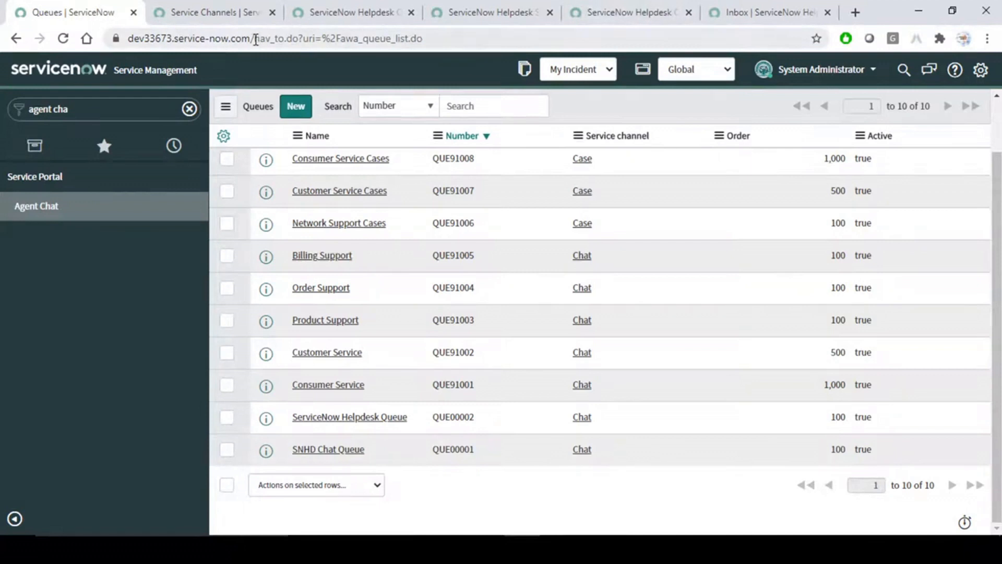
left_click_drag(254, 40, 13, 34)
key("ctrl+c")
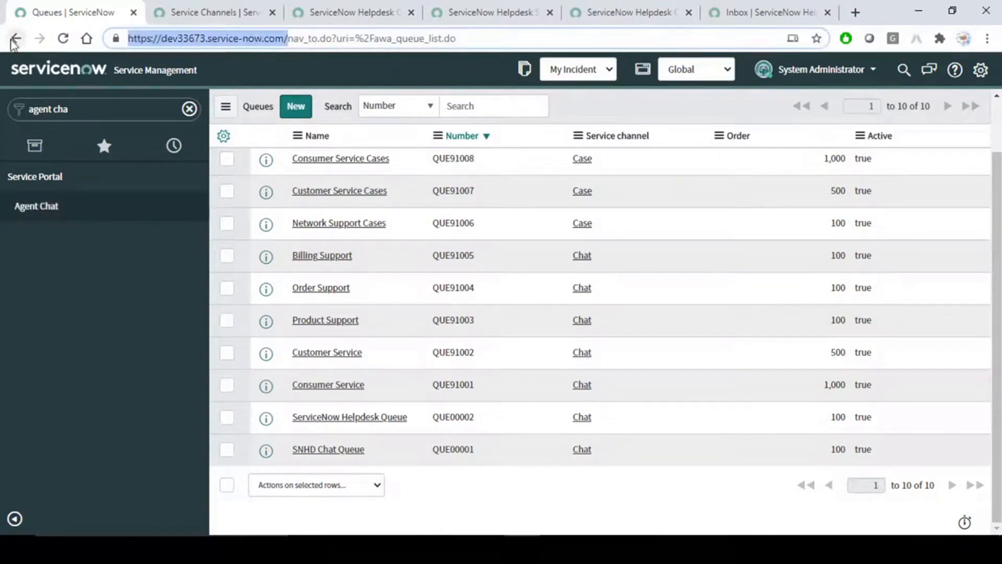
left_click(477, 191)
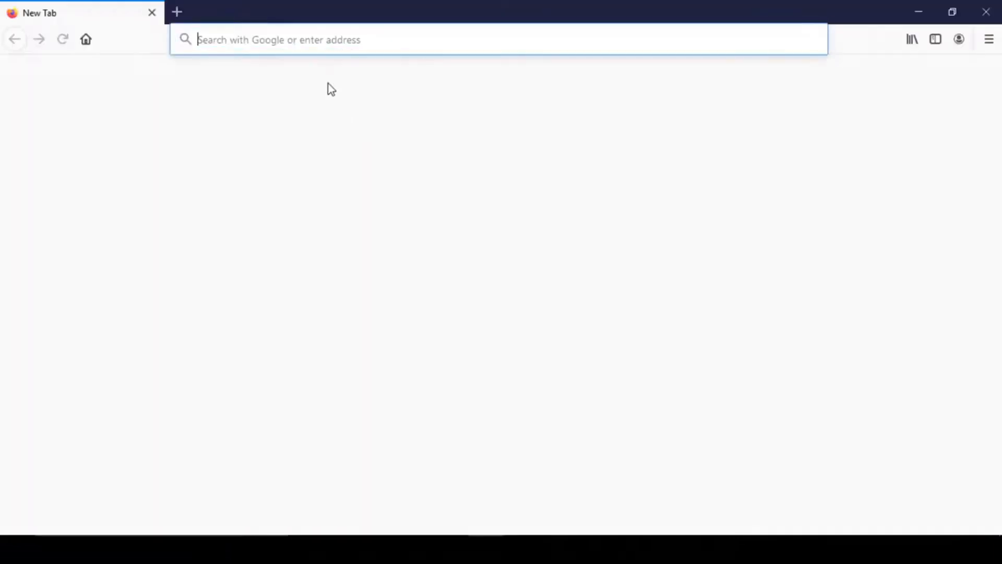
Load the copied ServiceNow instance URL in the new Firefox tab.
key("ctrl+v")
key("Return")
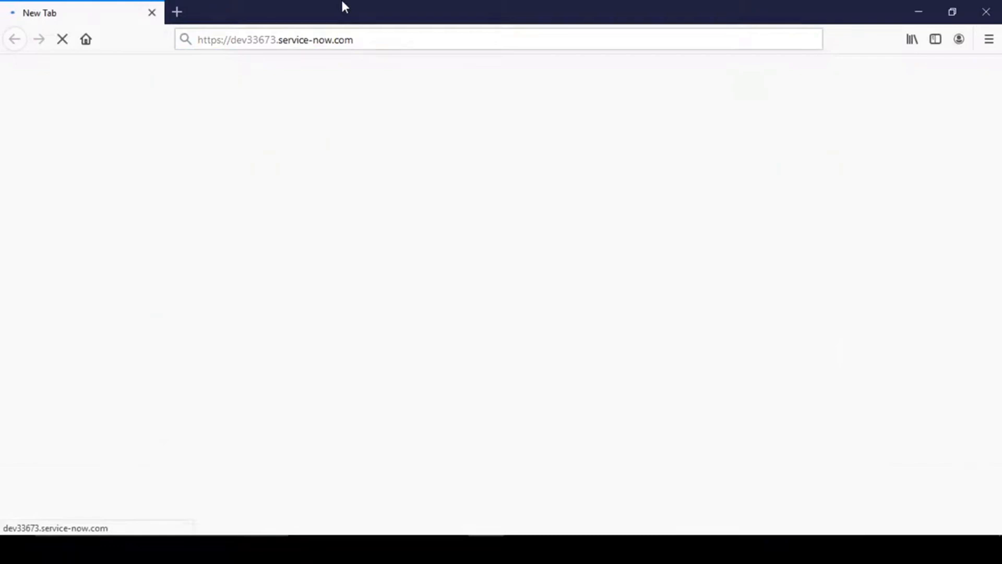
left_click(402, 42)
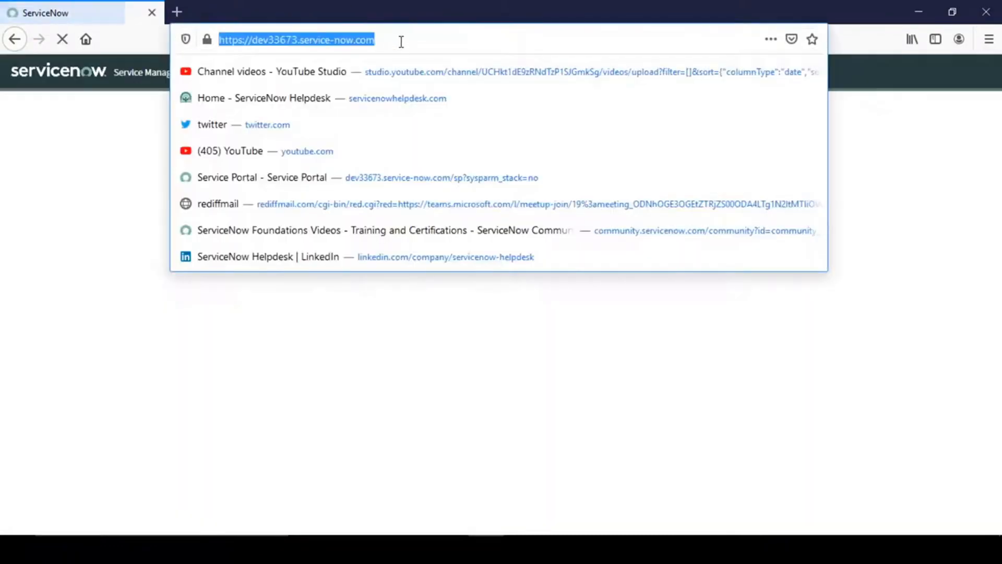
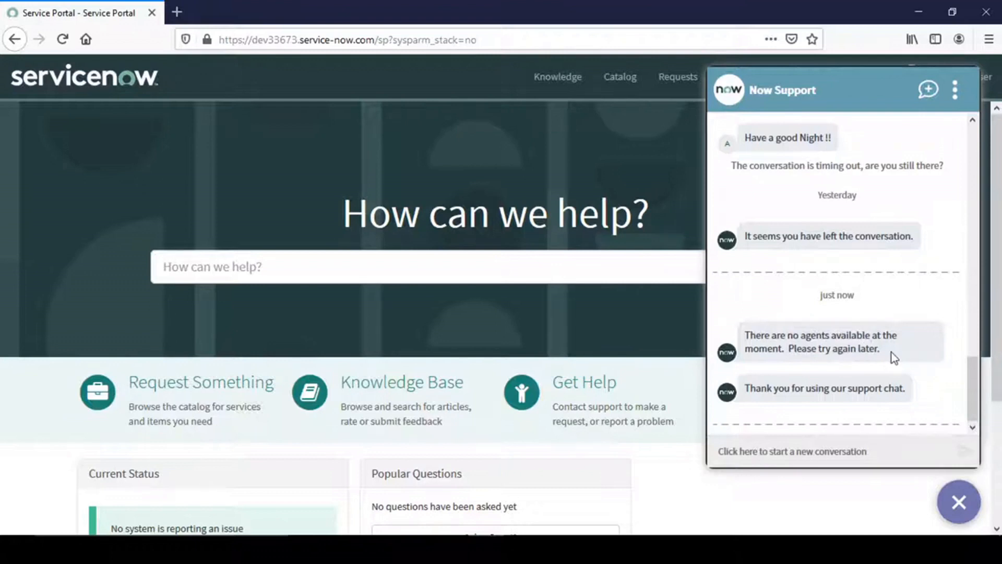
Set the agent status to Available and start a new portal chat conversation.
key("alt+Tab")
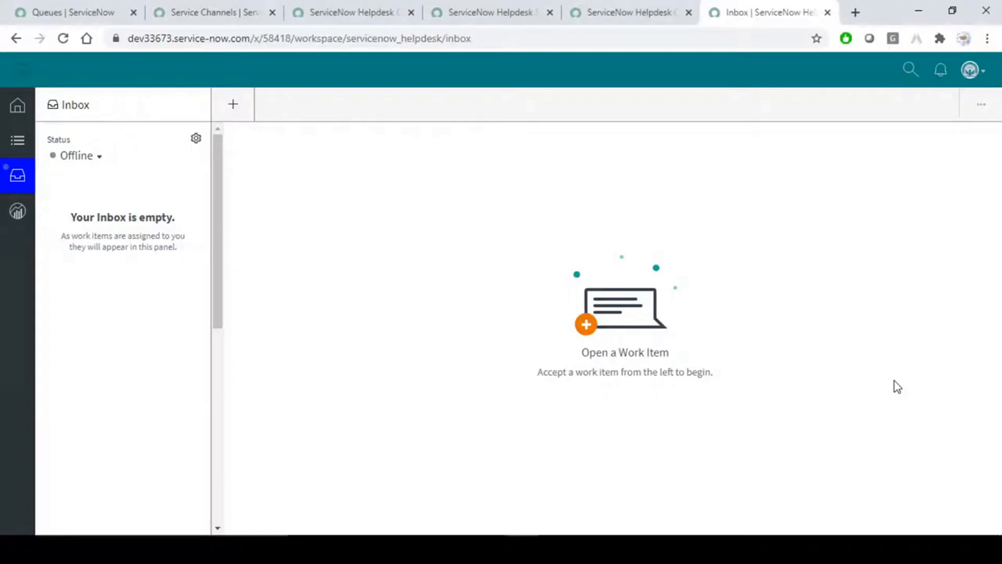
left_click(94, 158)
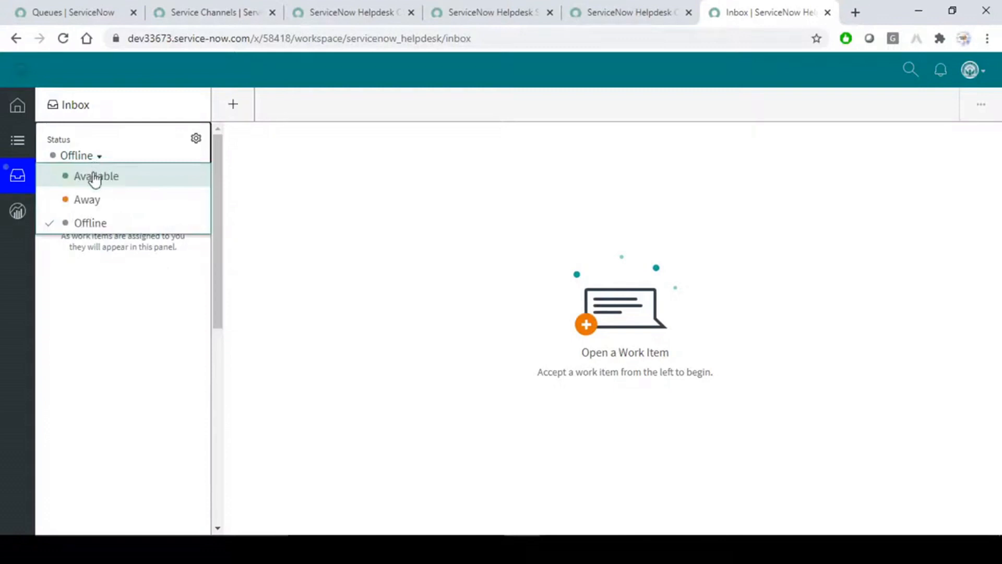
left_click(95, 180)
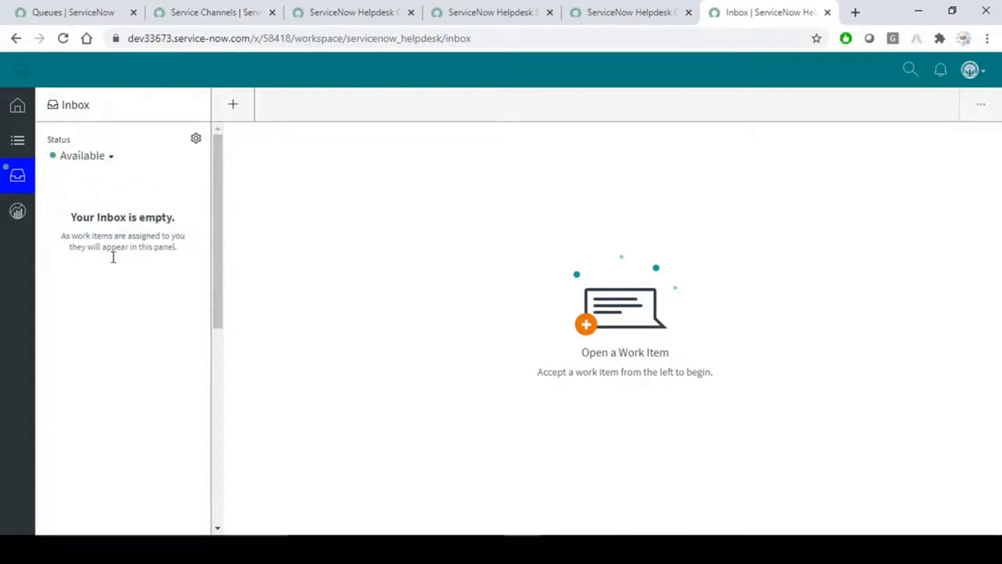
key("alt+Tab")
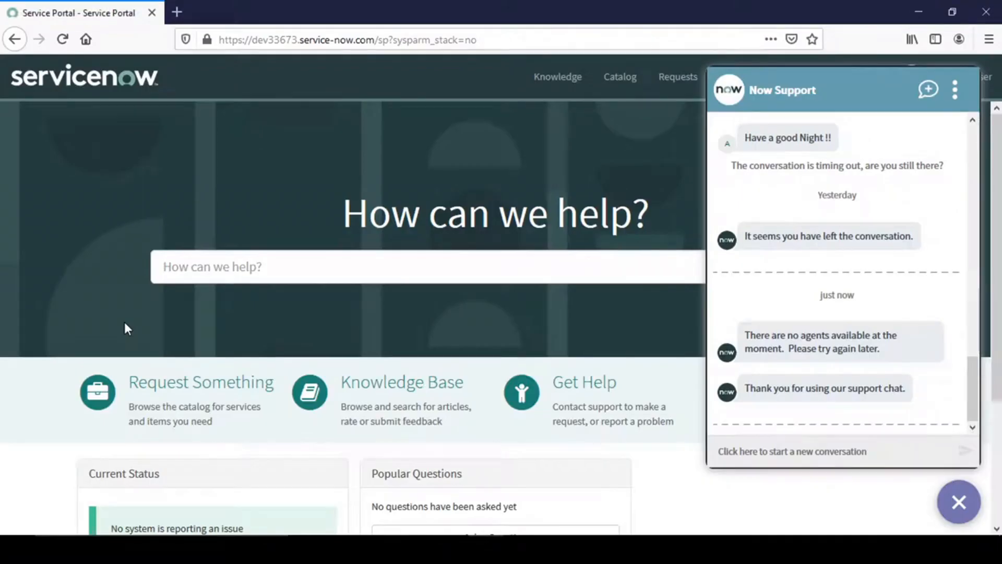
left_click(799, 454)
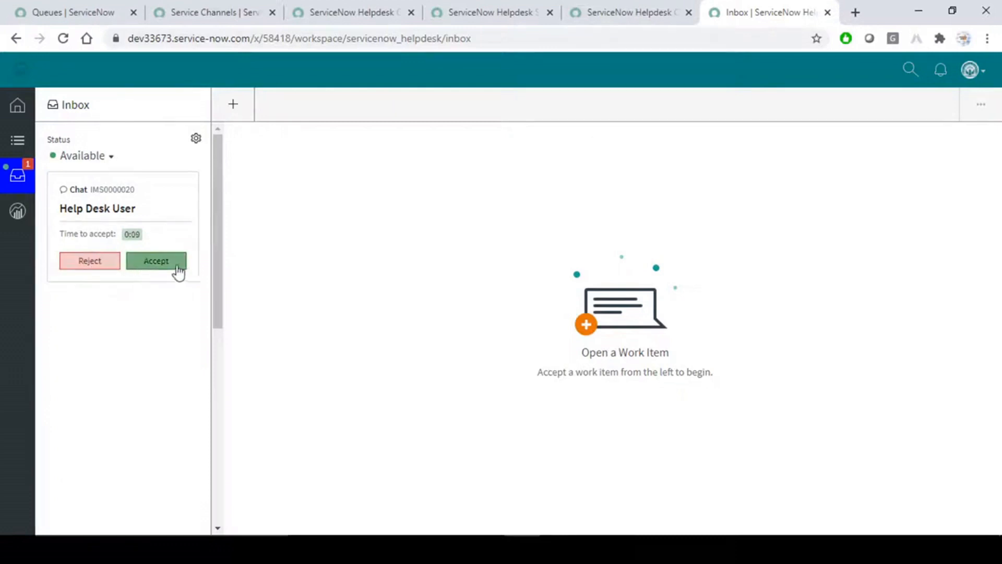
Accept the incoming chat IMS0000020 and send the customer 'Hi User'.
left_click(158, 261)
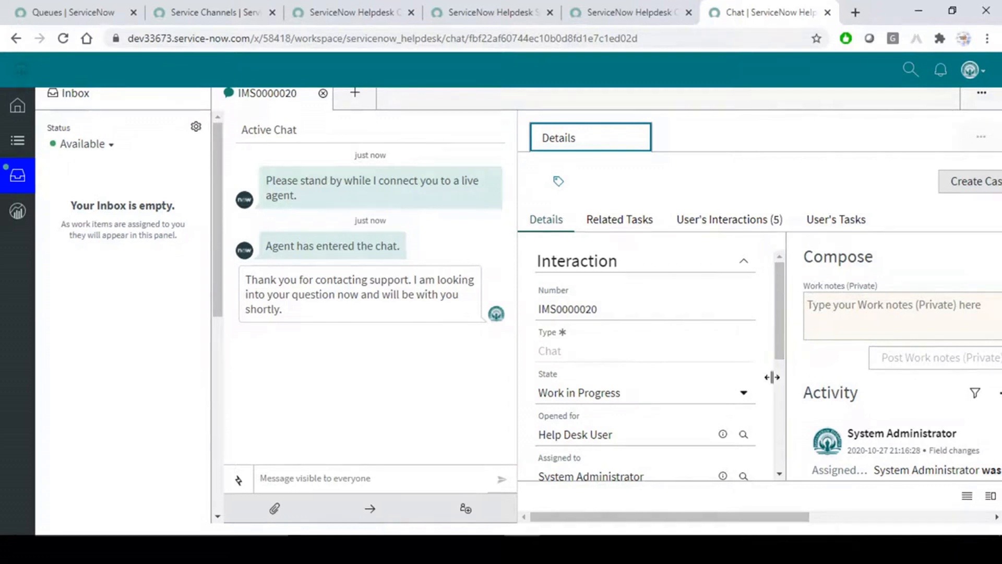
mouse_move(778, 307)
left_mouse_down()
mouse_move(785, 360)
mouse_move(776, 293)
left_mouse_up()
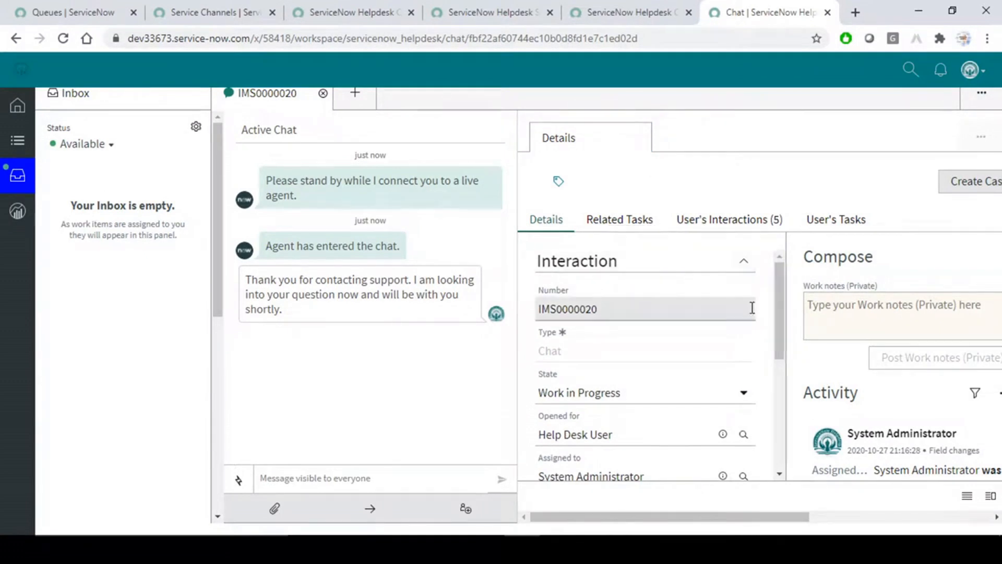
left_click_drag(782, 323, 786, 278)
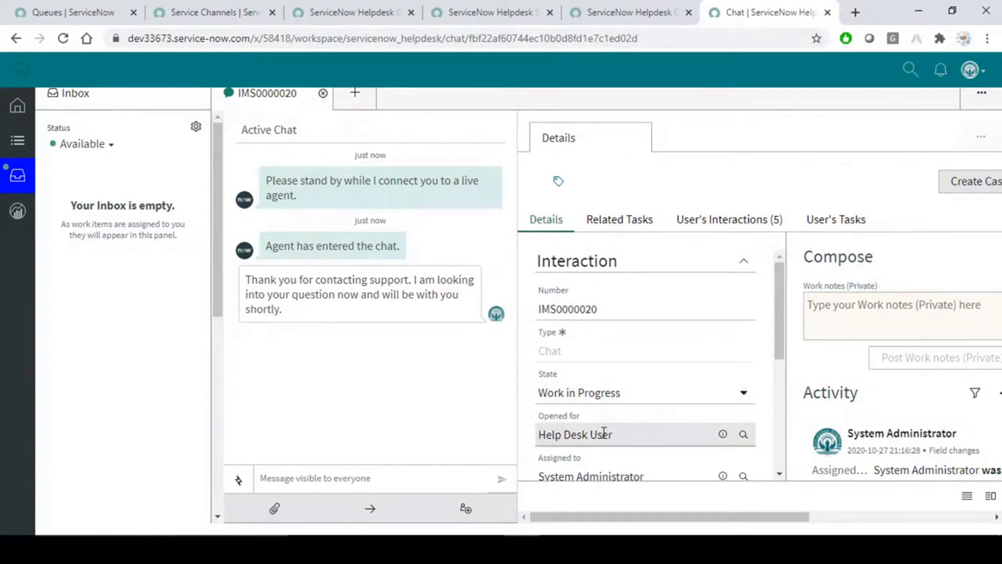
left_click_drag(782, 316, 778, 264)
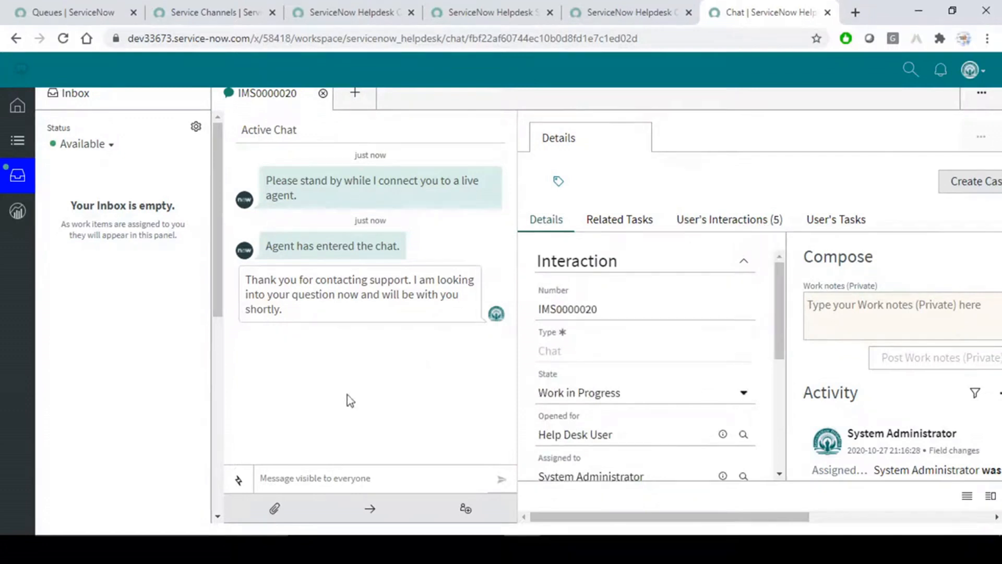
left_click(321, 480)
type("H")
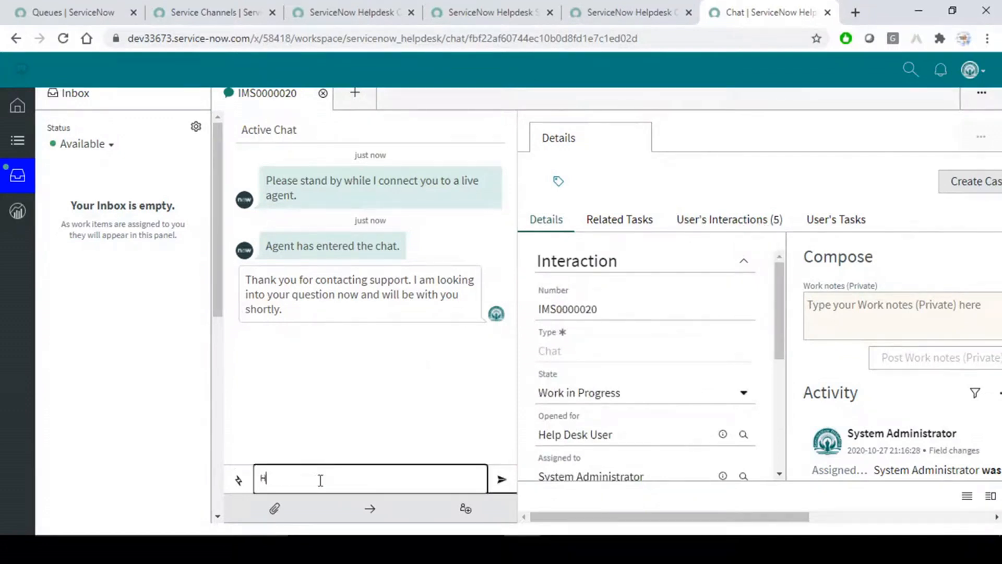
type("i User")
key("Return")
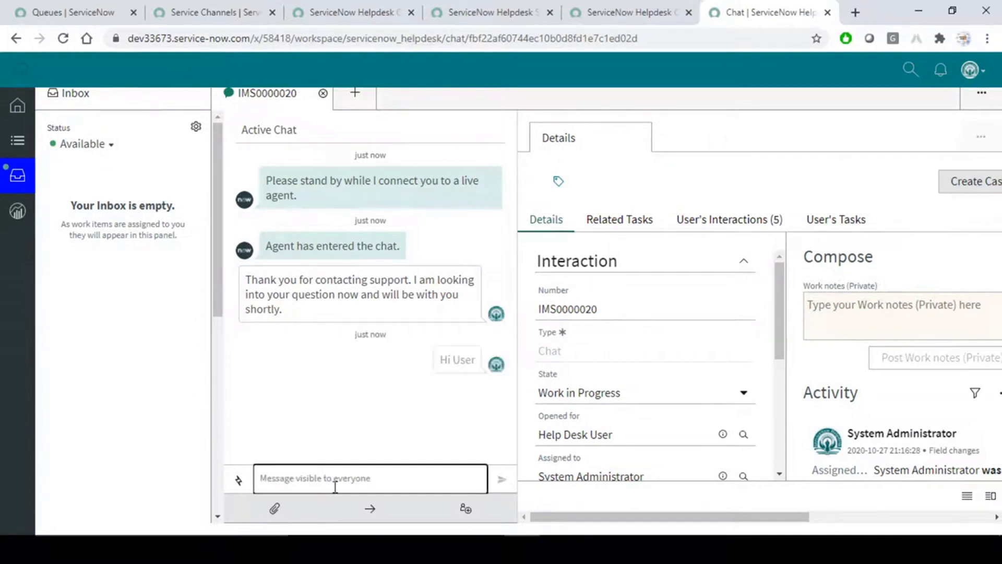
Reply 'Hello Agent !!' from the customer's portal chat.
key("alt+Tab")
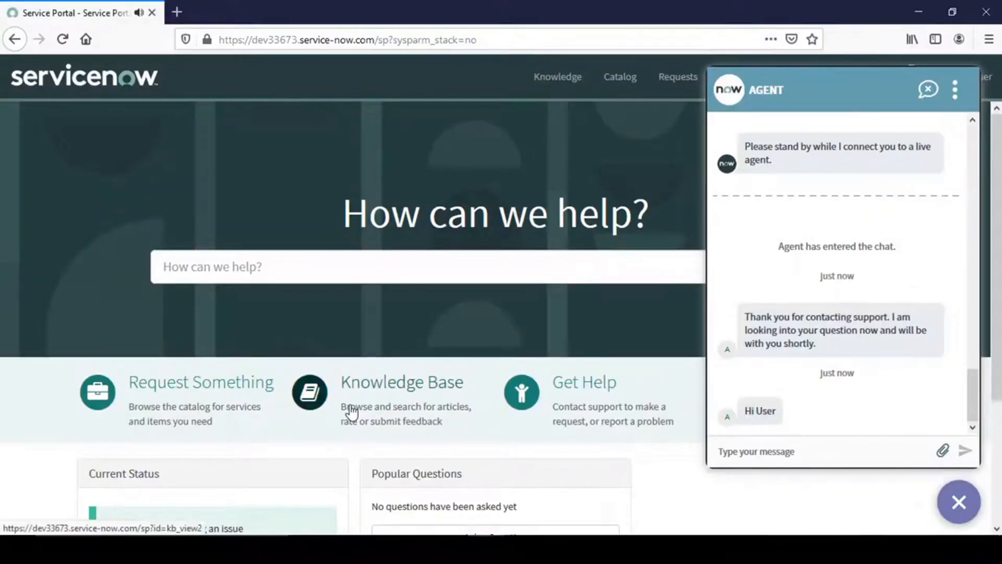
left_click(767, 452)
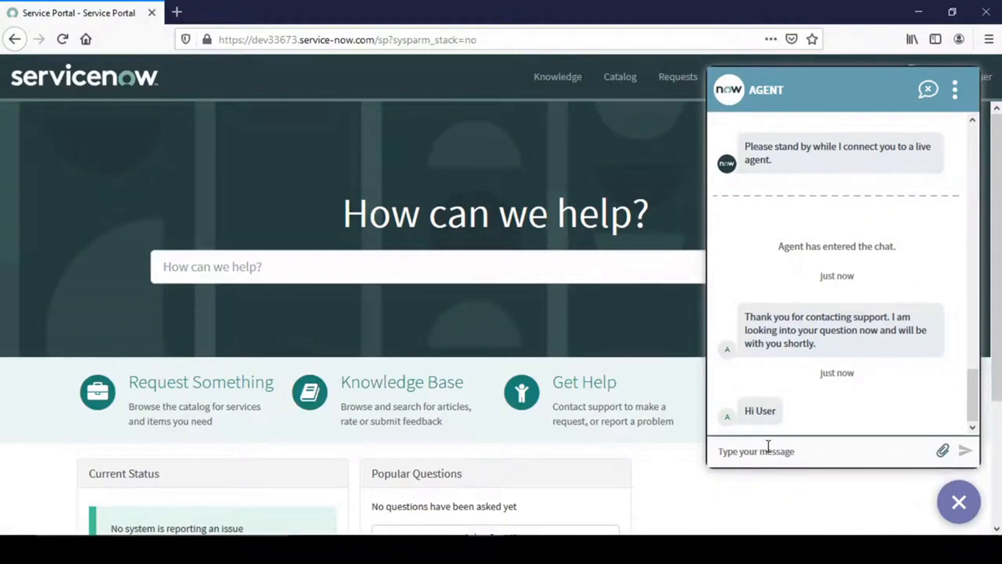
type("Hello Agent")
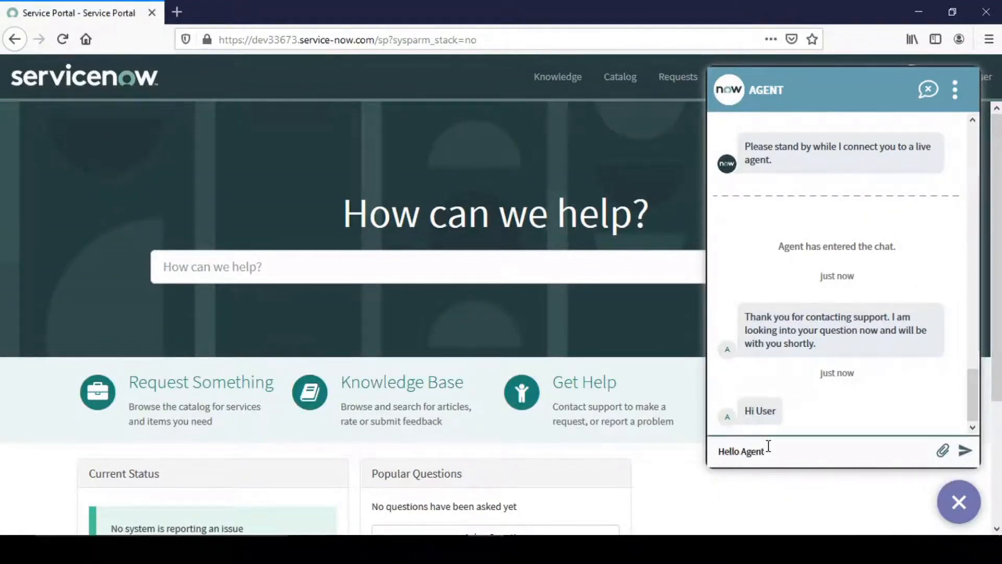
type(" !!")
key("Return")
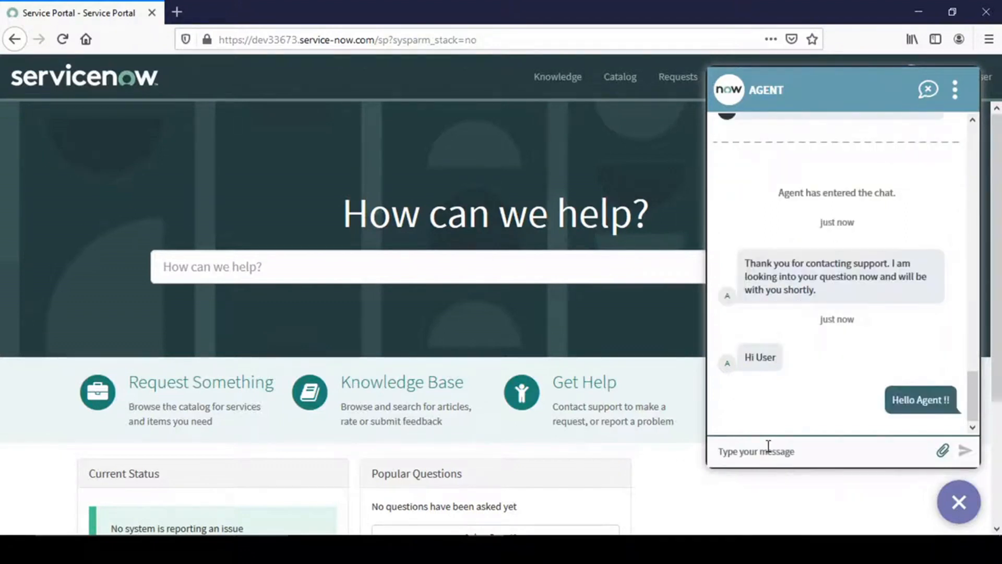
key("alt+Tab")
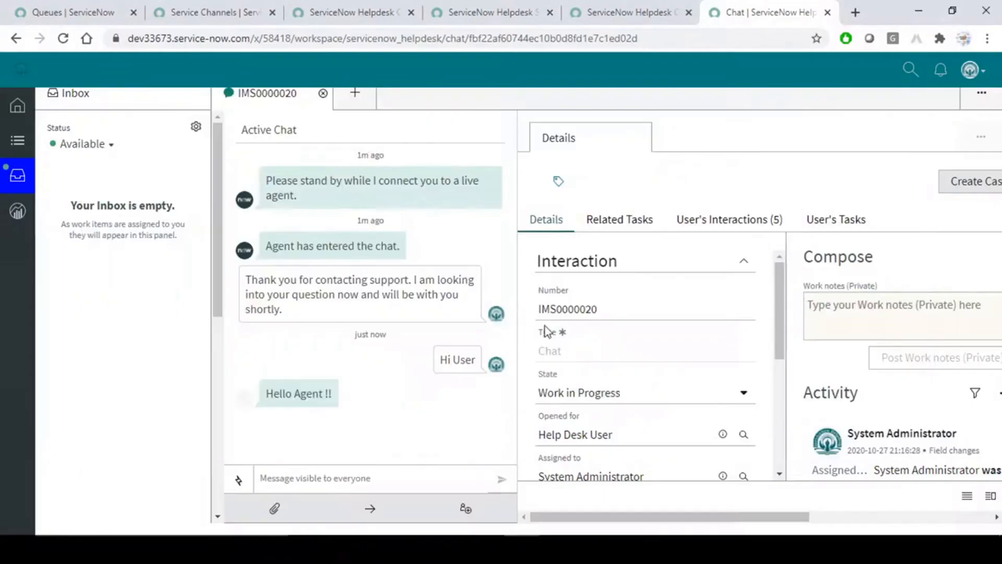
Send 'How can i help you?' to the customer, then attempt a transfer with /t.
left_click(337, 479)
type("How can i h")
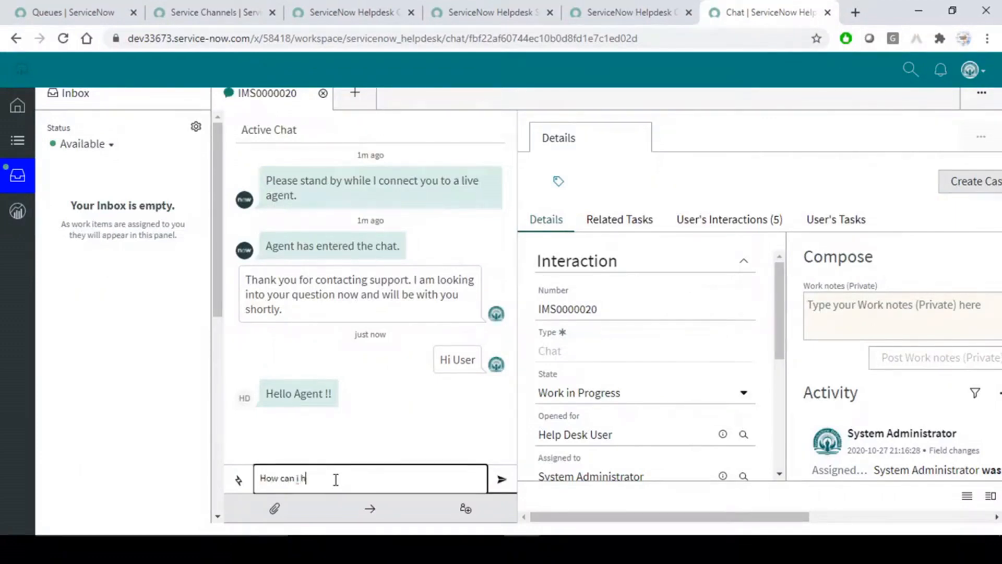
type("elp you?")
key("Return")
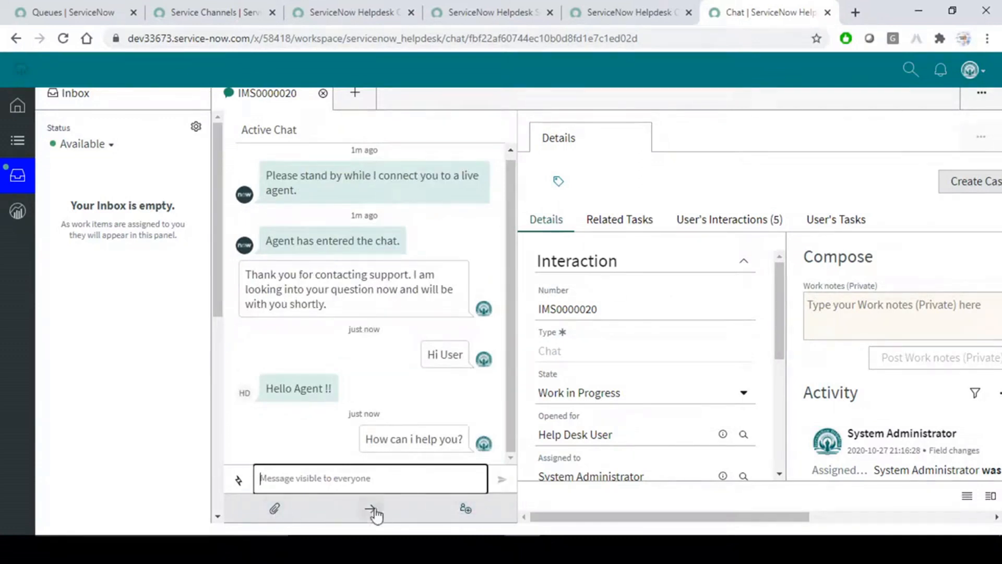
left_click(469, 514)
type("/t")
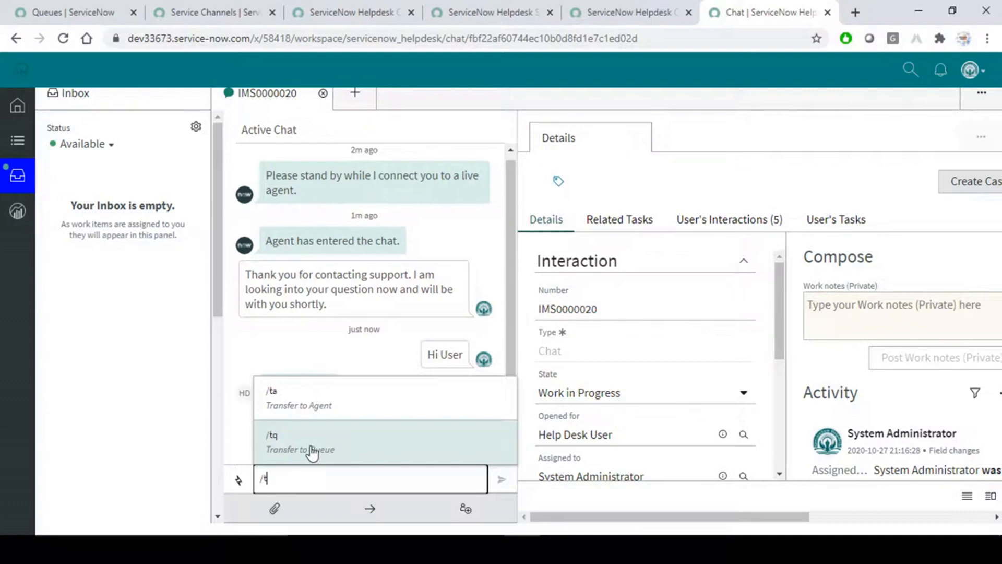
Send the 'Thank you for contacting support. Have a nice day.' response template.
key("BackSpace")
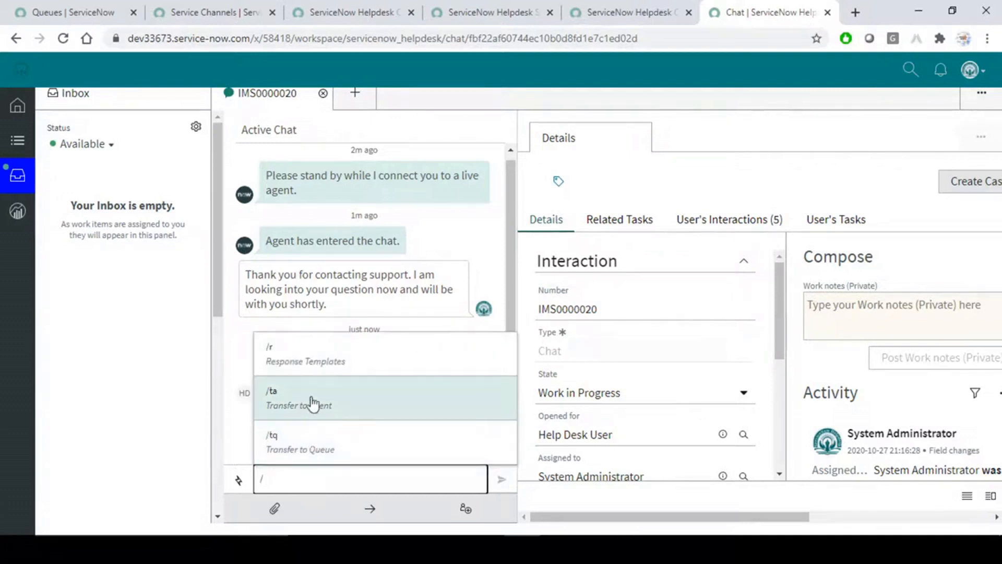
left_click(306, 360)
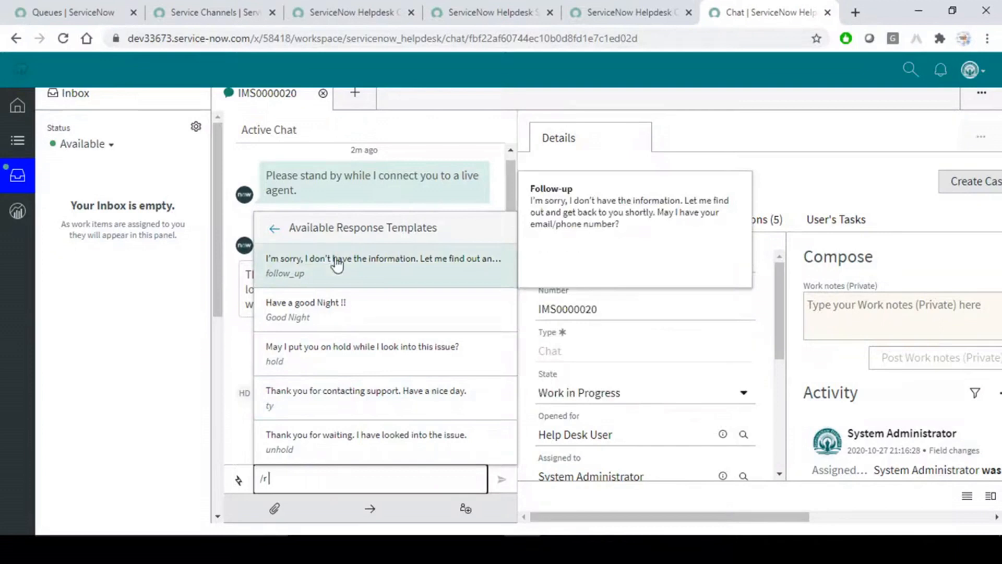
left_click(340, 406)
key("Return")
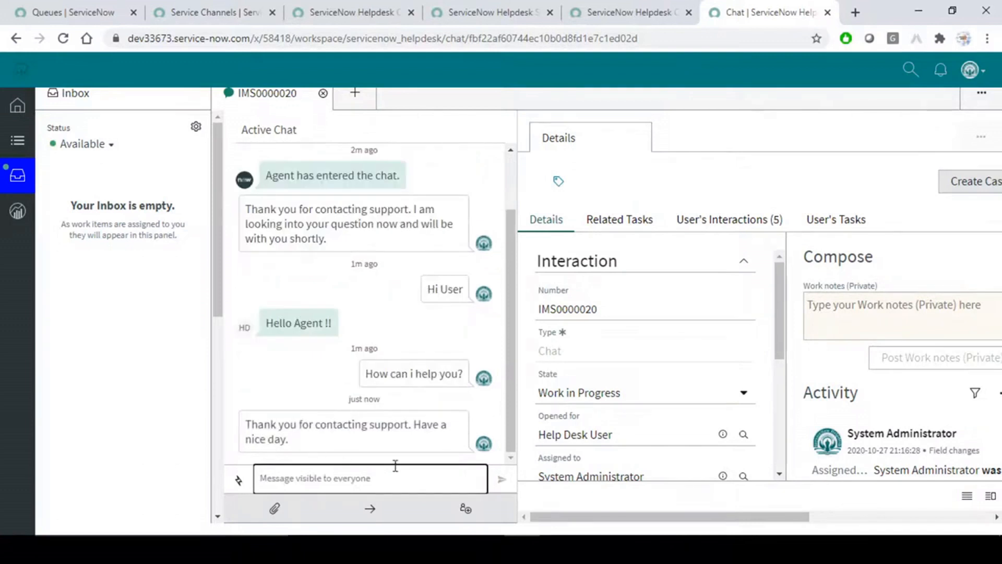
type("/")
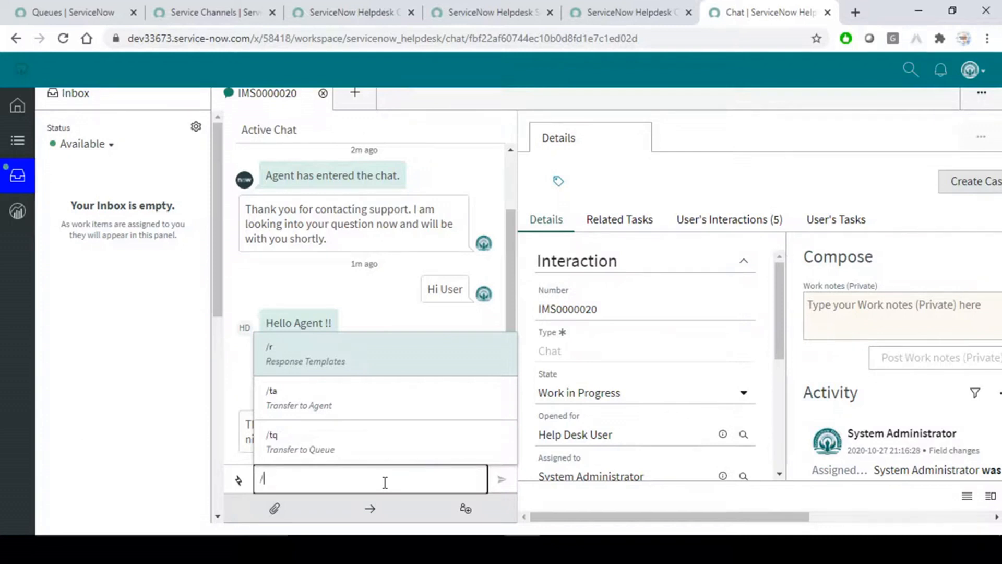
Bring the Queues list back up in the ServiceNow window.
key("alt+Tab")
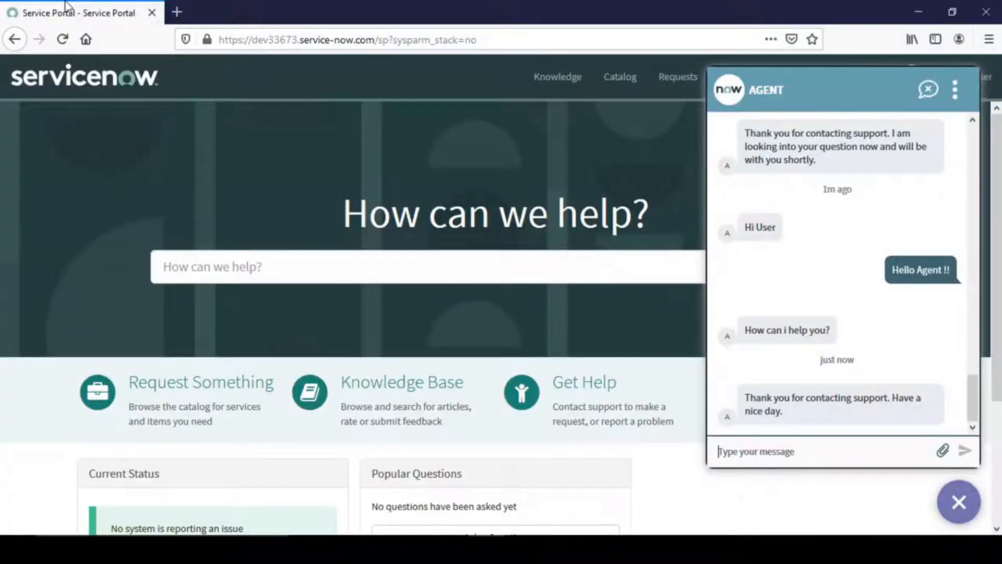
key("alt+Tab")
left_click(66, 6)
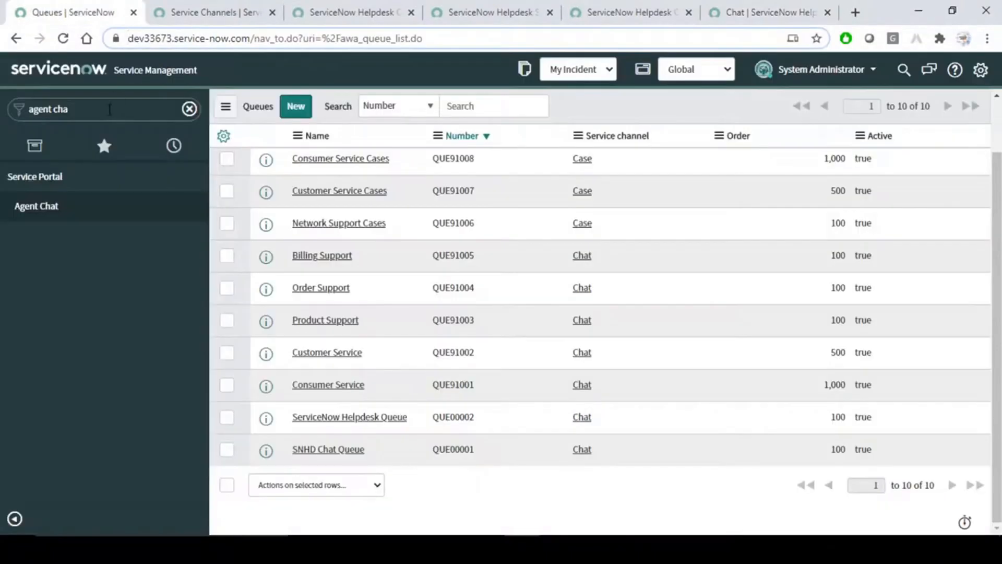
Search the navigator for 'chat' and then 'template', browsing the matching modules.
left_click(110, 109)
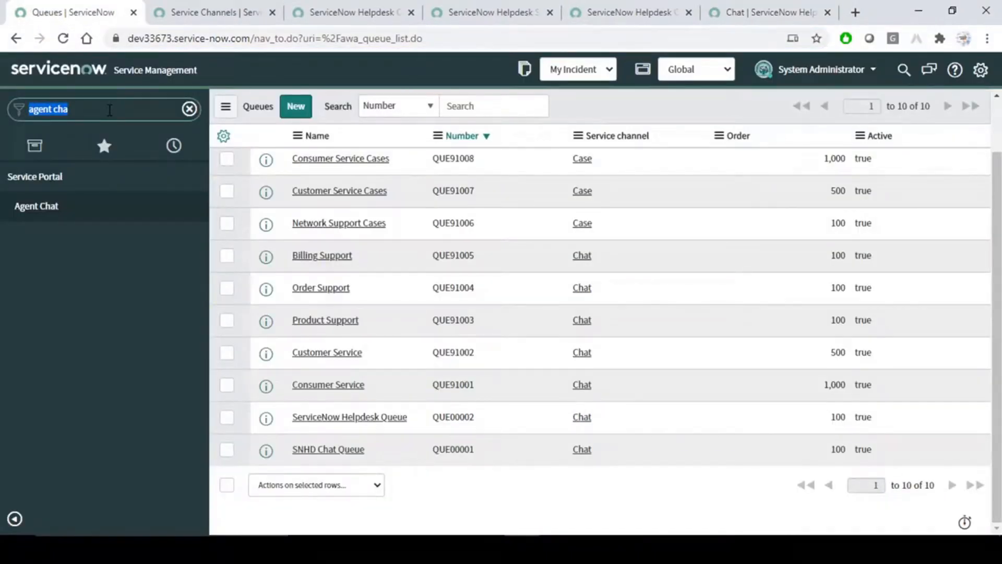
type("chat")
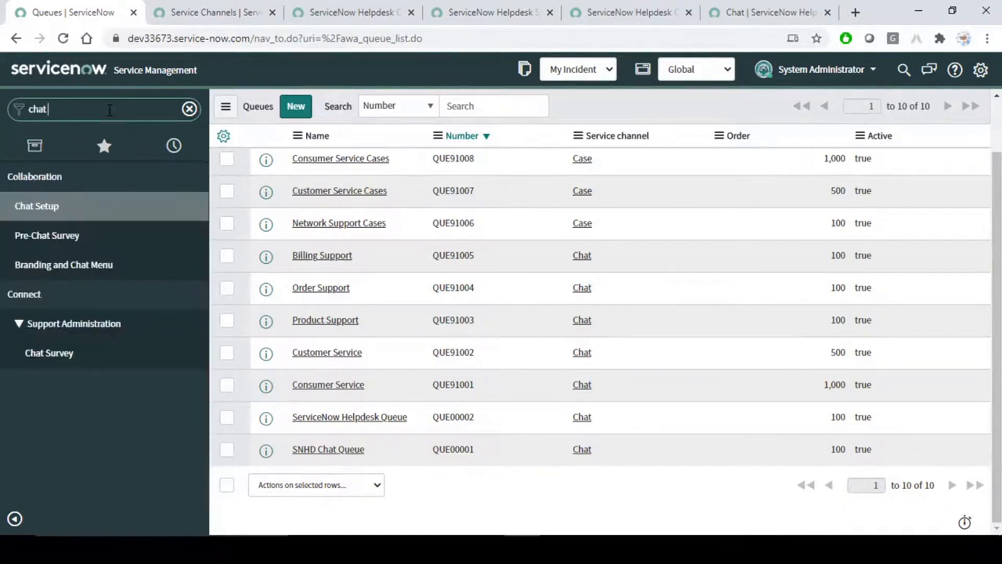
key("BackSpace")
key("BackSpace")
key("BackSpace")
key("BackSpace")
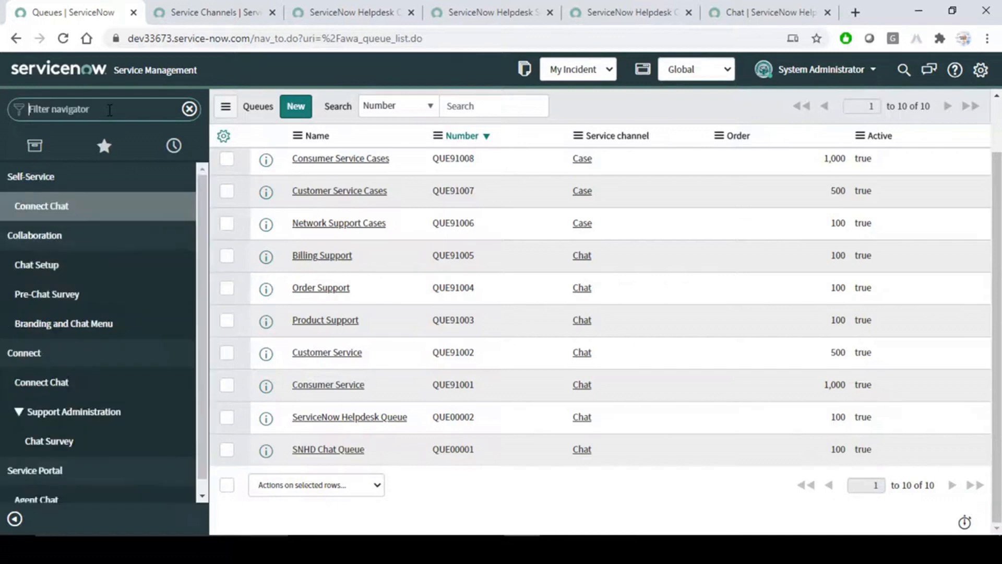
type("te")
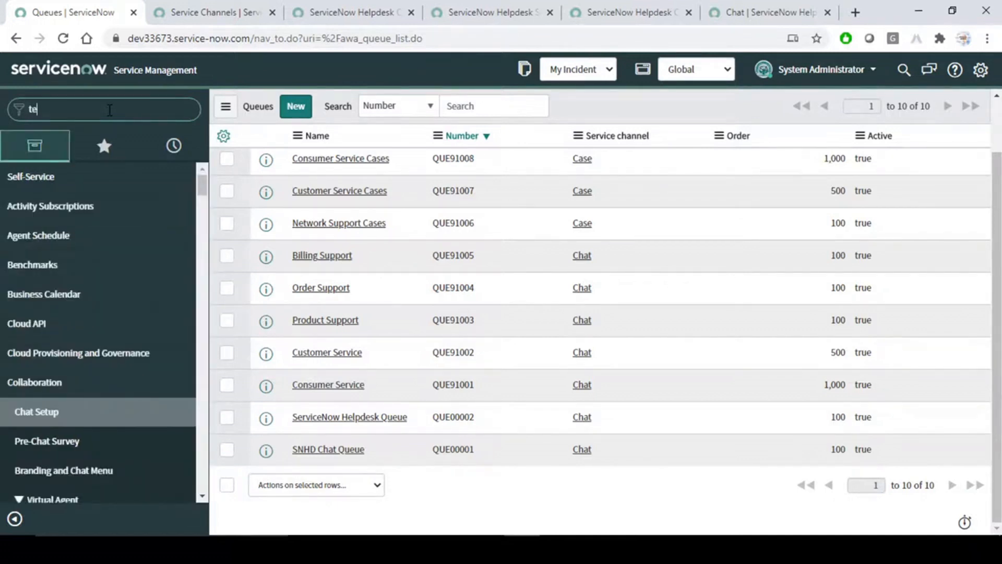
type("mplate")
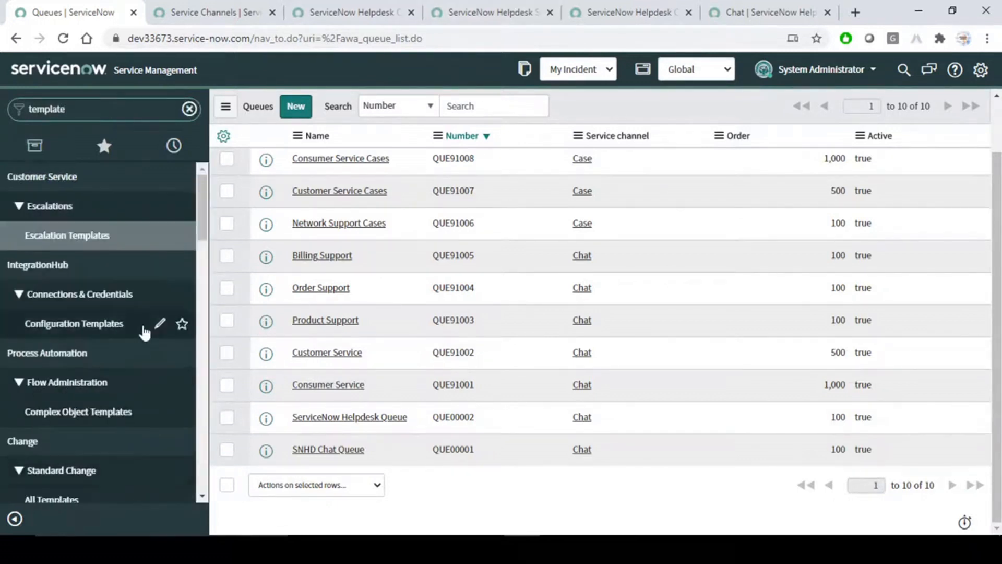
scroll(145, 333, "down", 4)
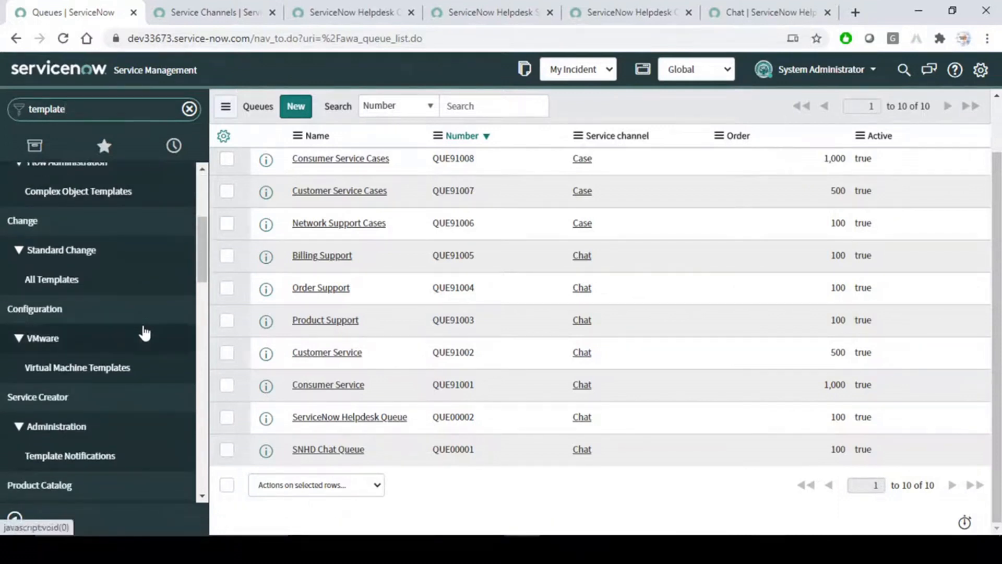
scroll(145, 332, "down", 1)
scroll(145, 332, "down", 3)
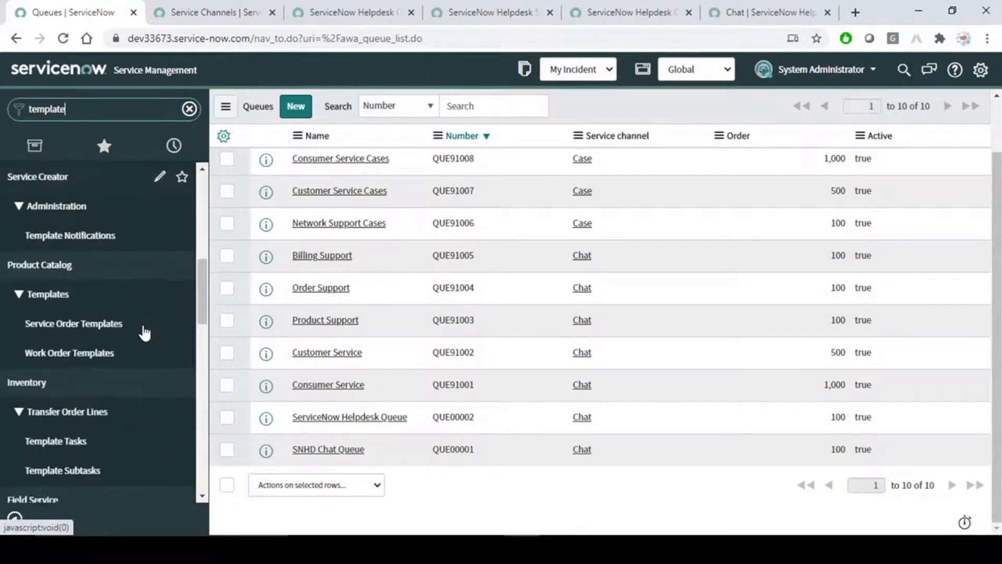
scroll(145, 332, "down", 3)
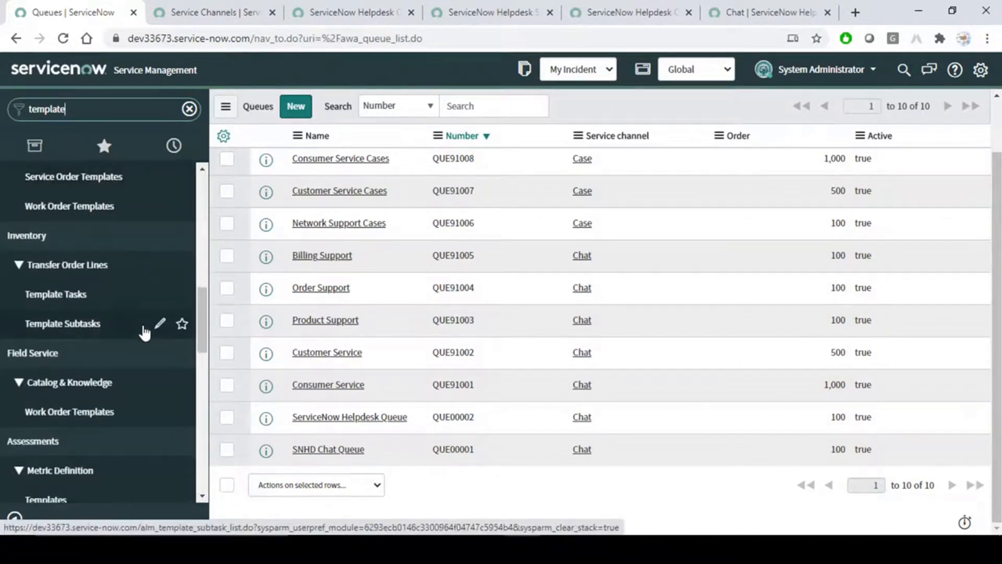
scroll(145, 333, "down", 3)
scroll(144, 332, "down", 7)
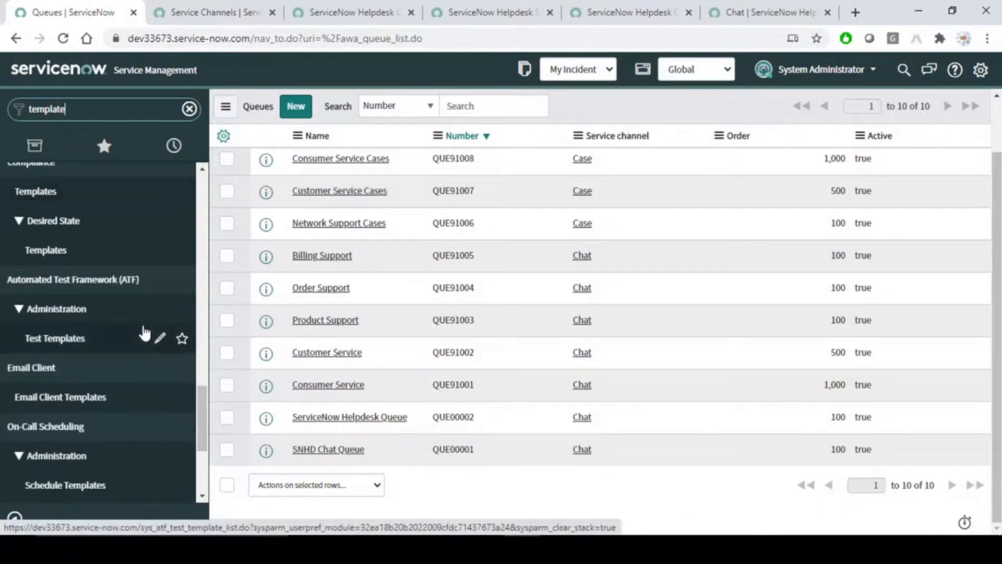
scroll(144, 332, "down", 4)
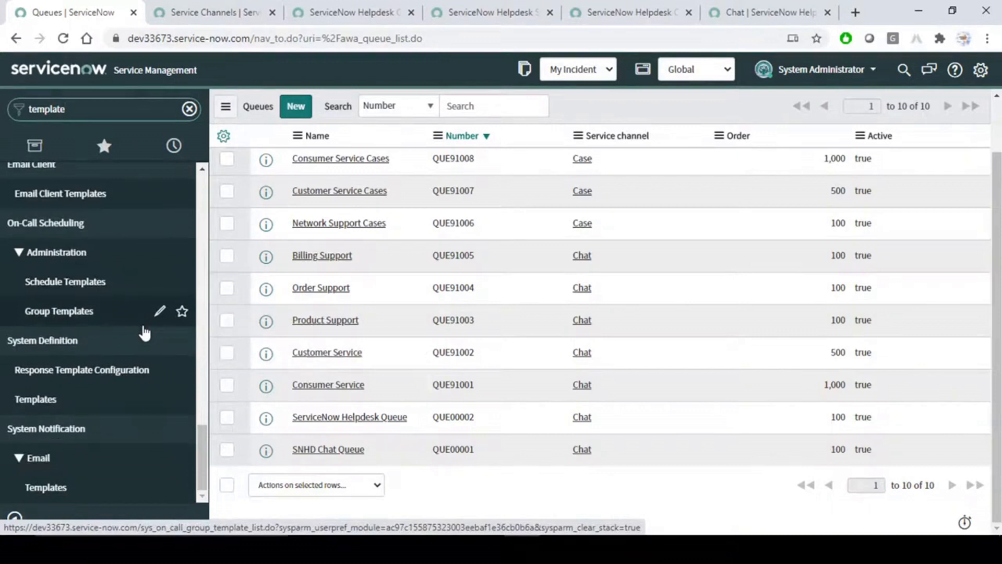
scroll(145, 333, "up", 10)
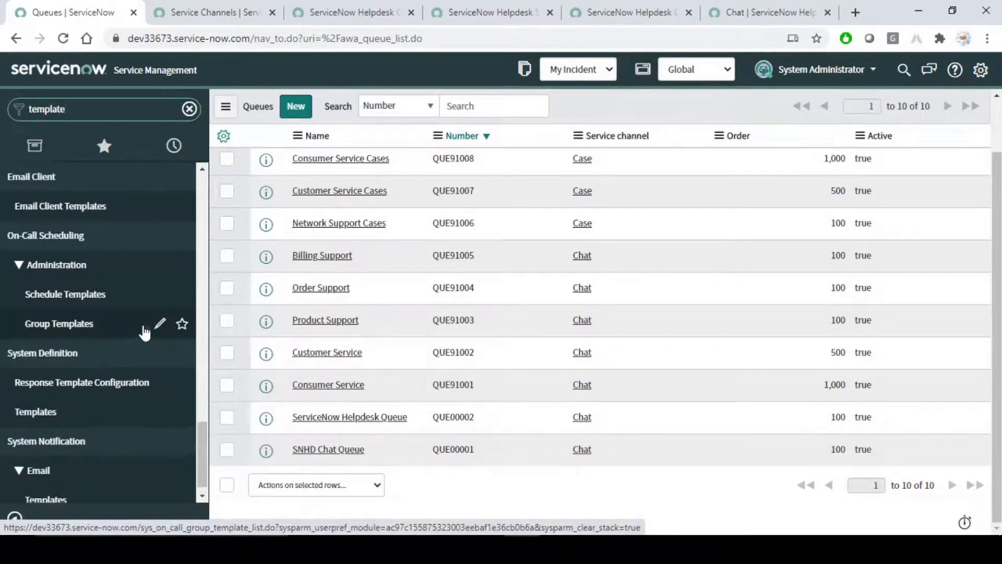
Filter the navigator by 'response t' and open Response Template Configuration.
left_click_drag(100, 115, 5, 115)
type("respon")
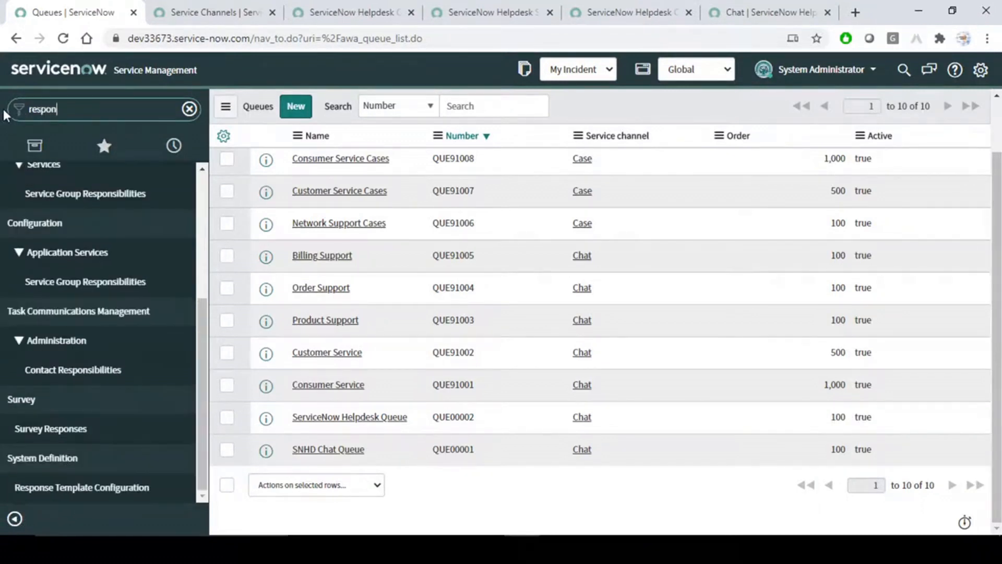
type("se t")
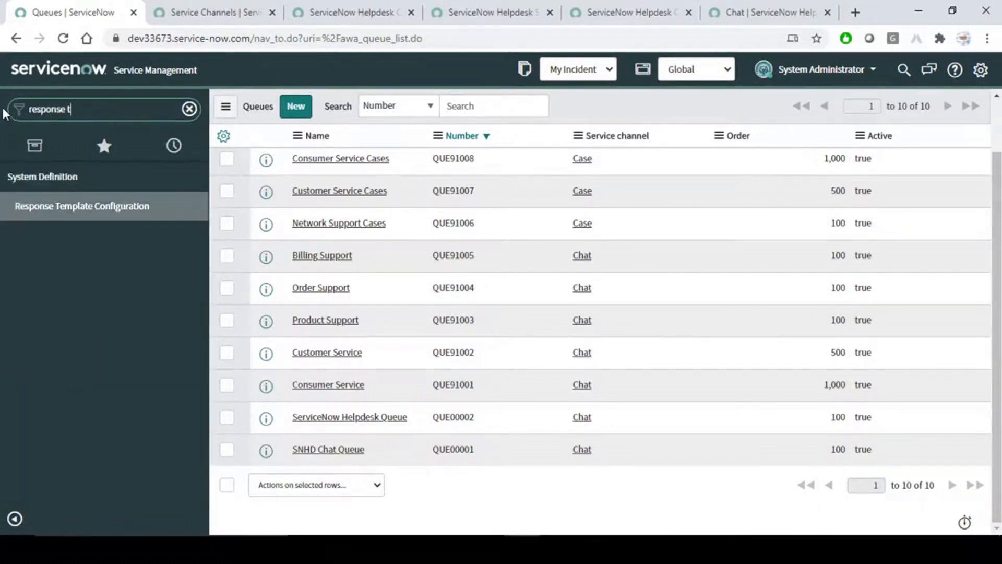
left_click(96, 207)
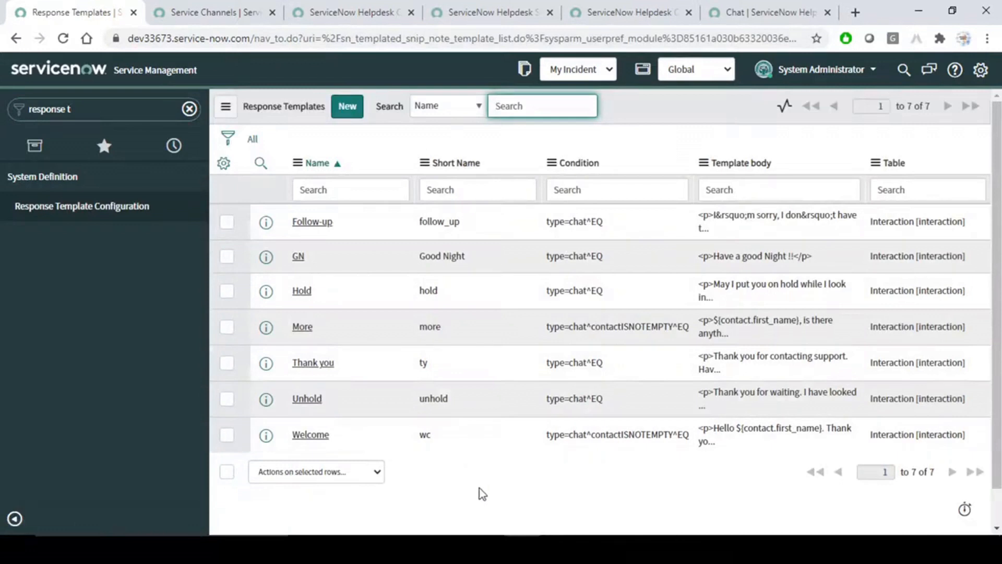
Create a new response template named 'How Can I Help You' with the same short name.
left_click(349, 110)
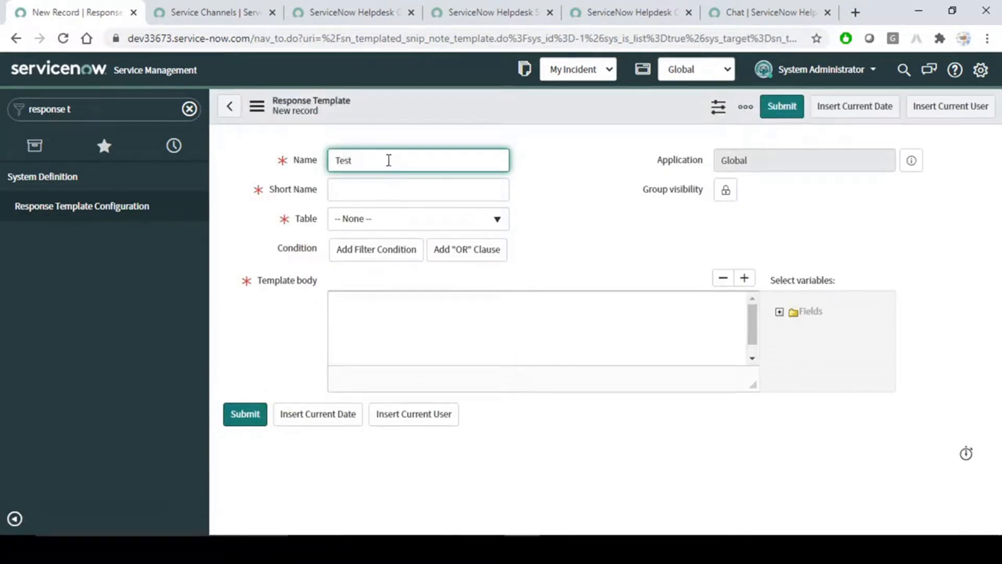
key("BackSpace")
key("BackSpace")
key("BackSpace")
left_click_drag(390, 160, 252, 164)
type("How")
key("ctrl+a")
key("ctrl+c")
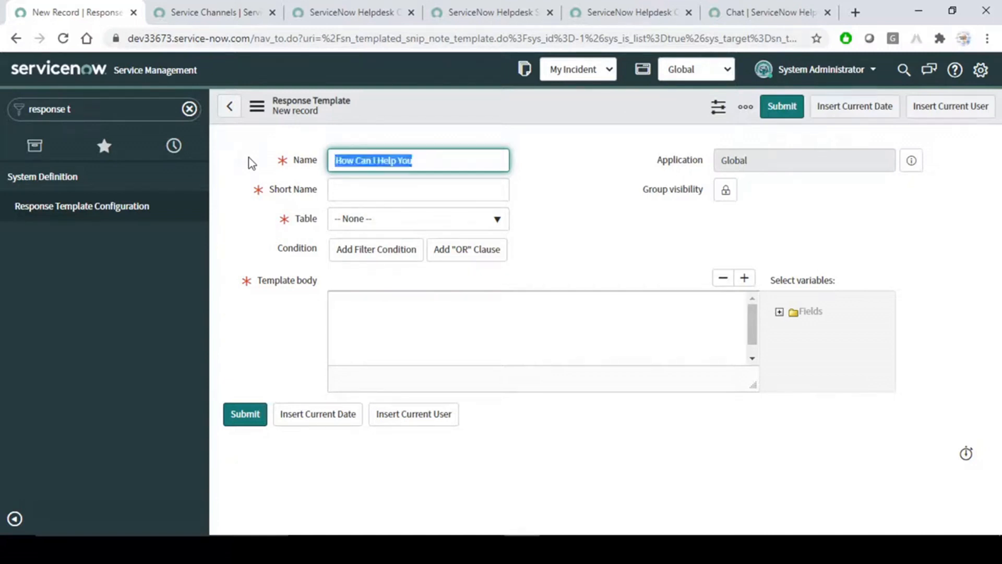
left_click(370, 191)
key("ctrl+v")
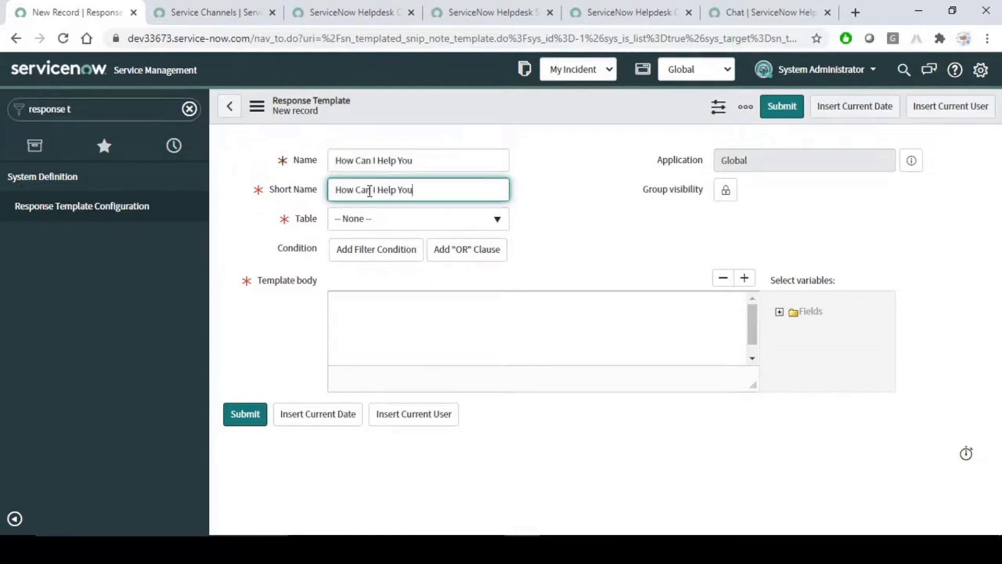
Set the template's table to Incident and paste the greeting into its body.
left_click(397, 224)
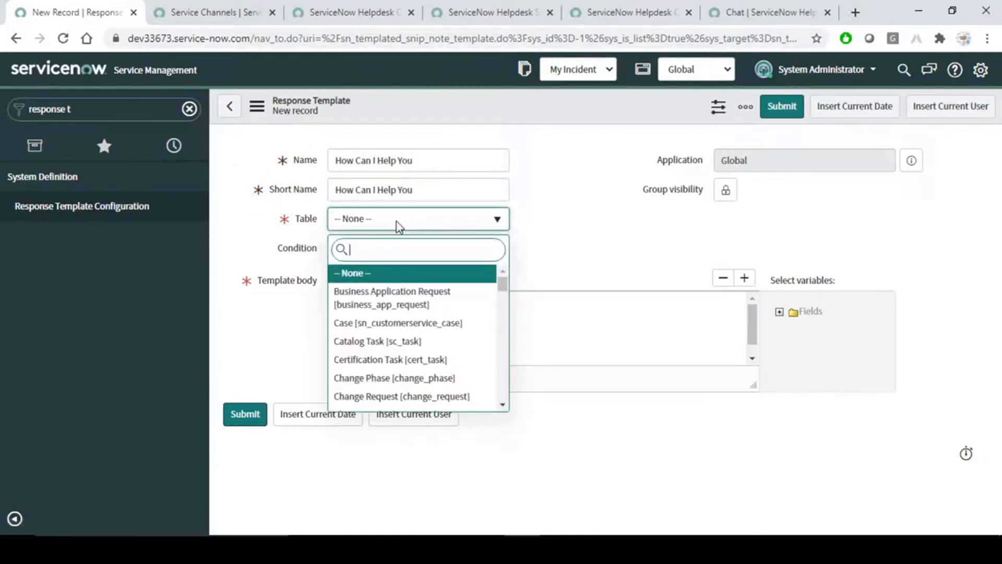
type("inci")
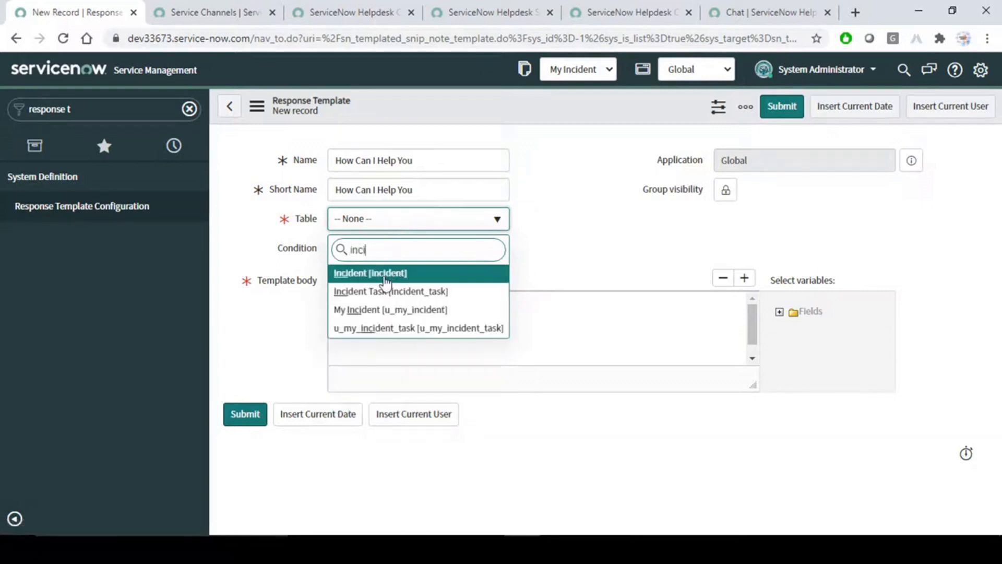
left_click(387, 273)
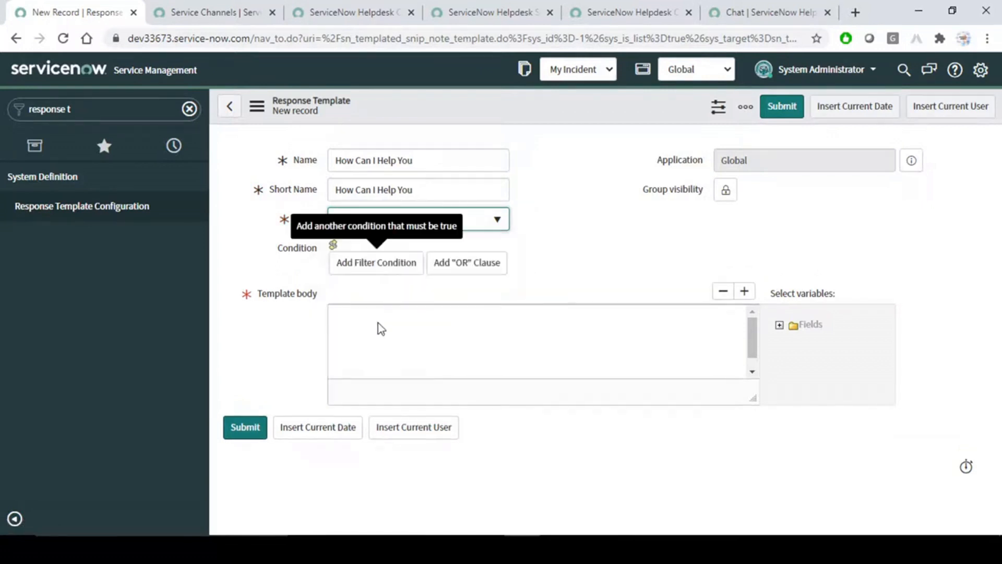
left_click(365, 359)
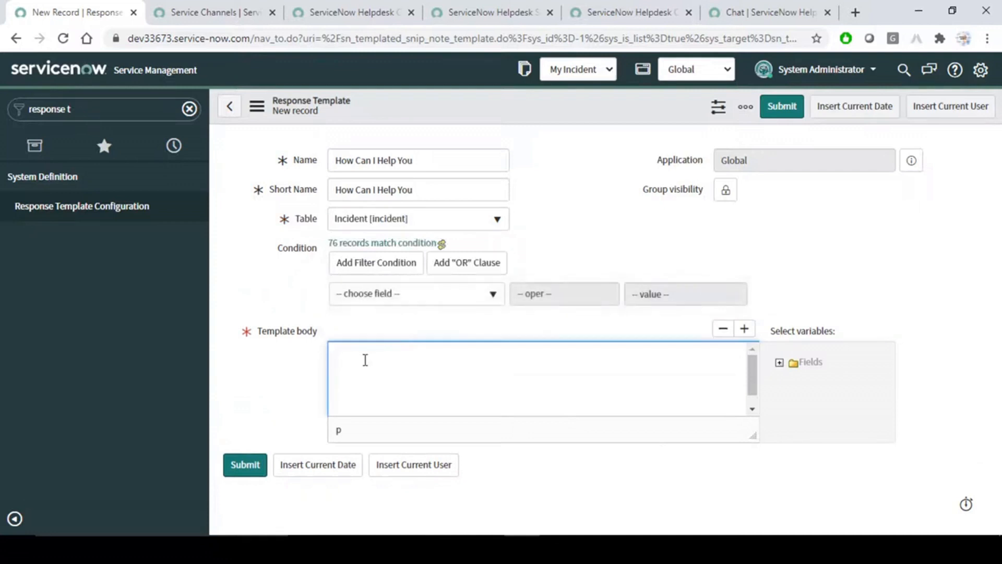
key("ctrl+v")
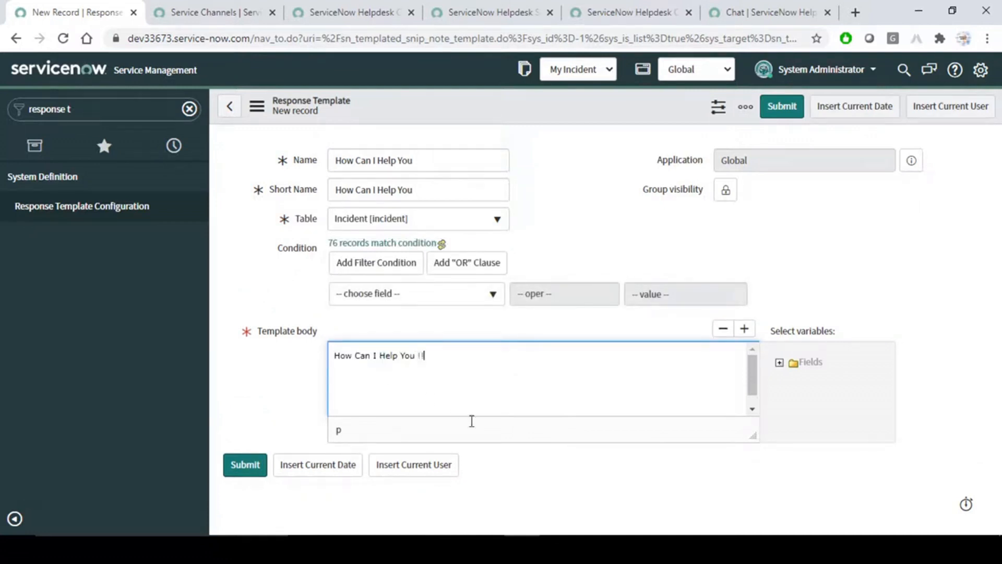
Save the template, check its group visibility picker, and bring up Service Channels.
right_click(570, 103)
left_click(582, 110)
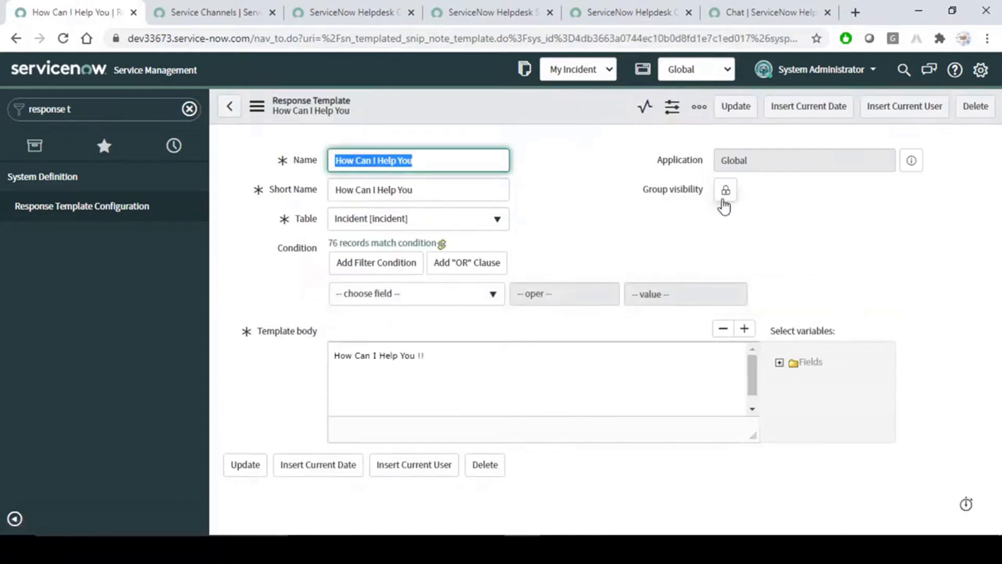
left_click(726, 191)
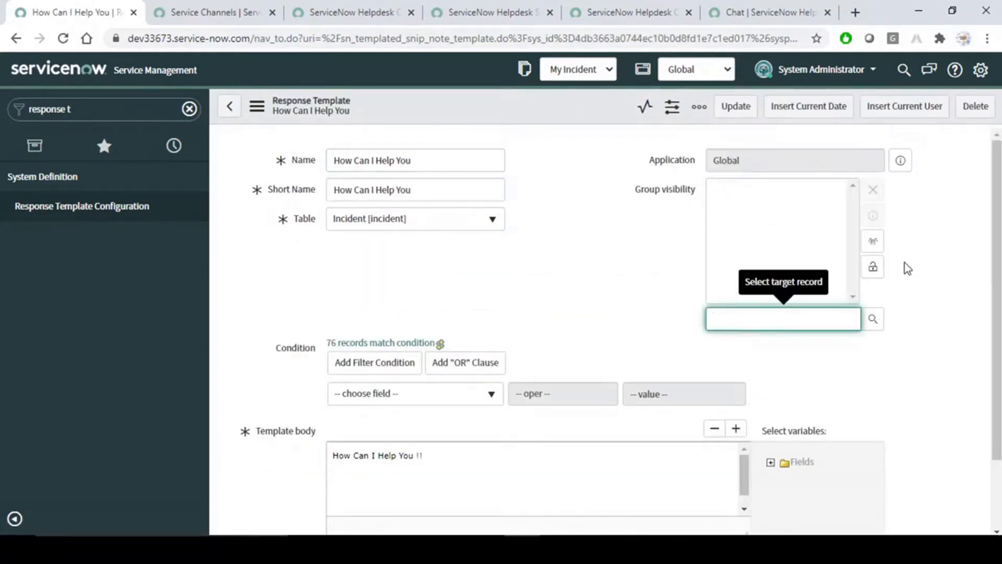
left_click(872, 269)
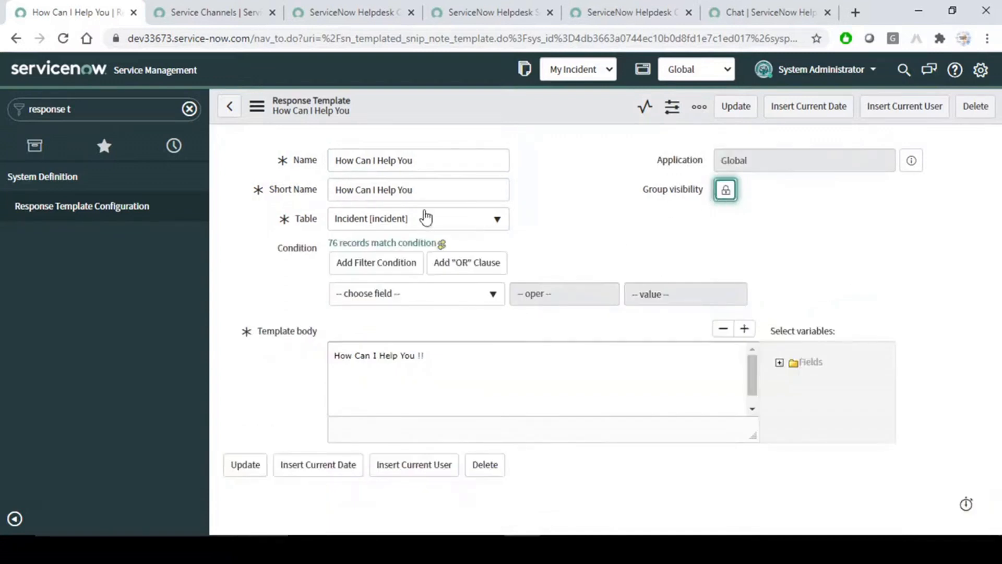
left_click(199, 7)
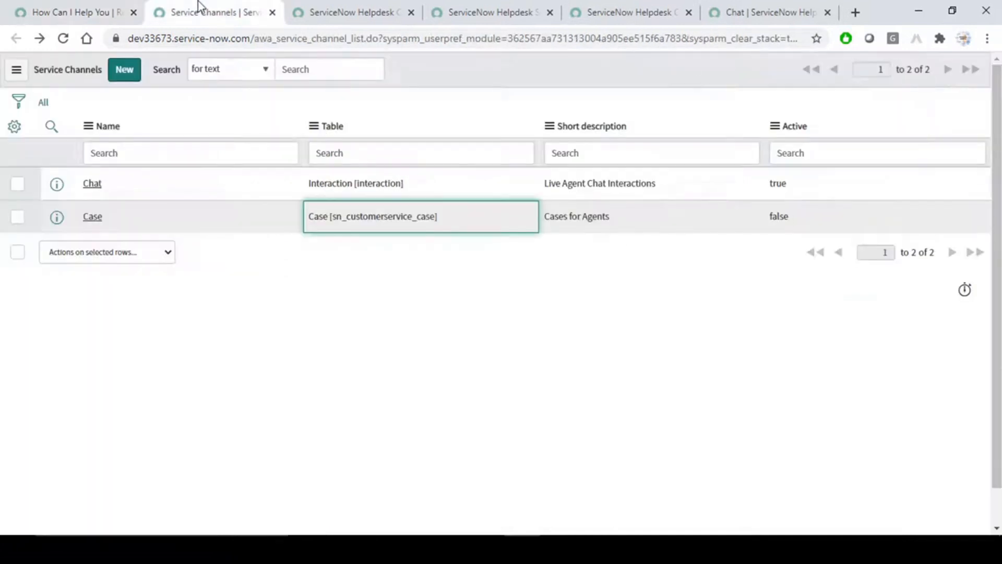
List the response templates available in the agent chat, then reload the workspace.
left_click(364, 6)
left_click(490, 9)
left_click(595, 5)
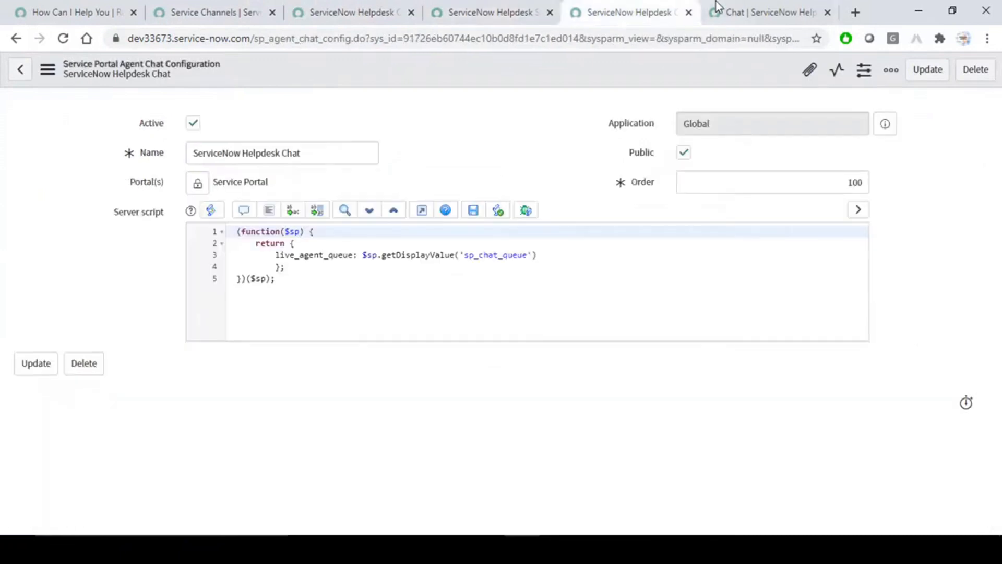
left_click(731, 5)
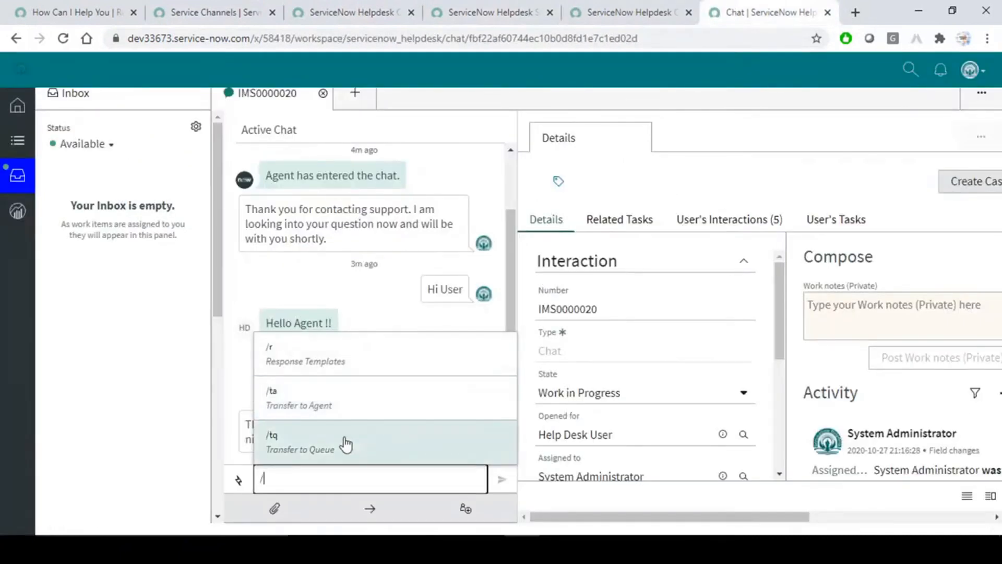
left_click(324, 350)
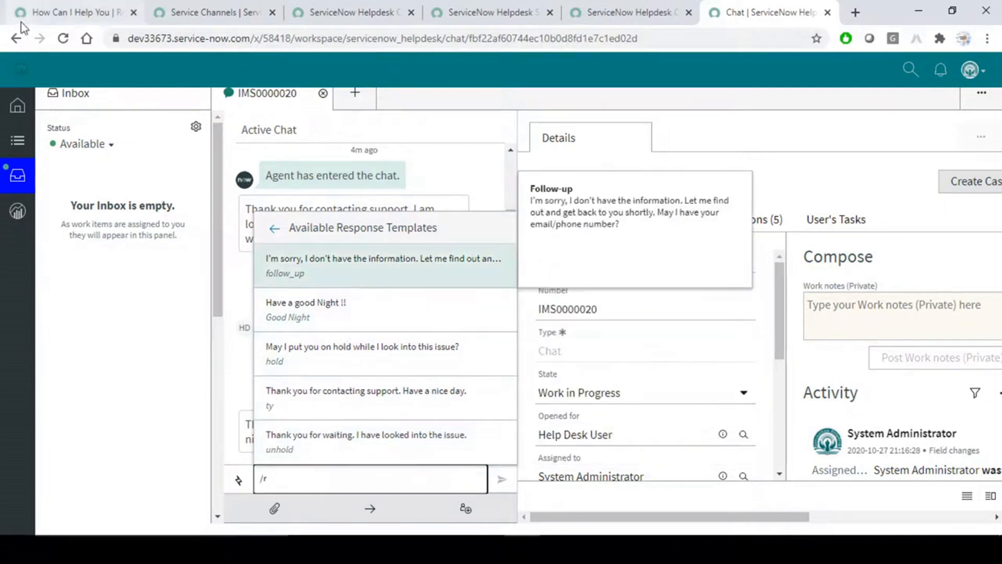
left_click(63, 39)
Return to the response templates list and open the GN template in a new tab.
left_click(616, 9)
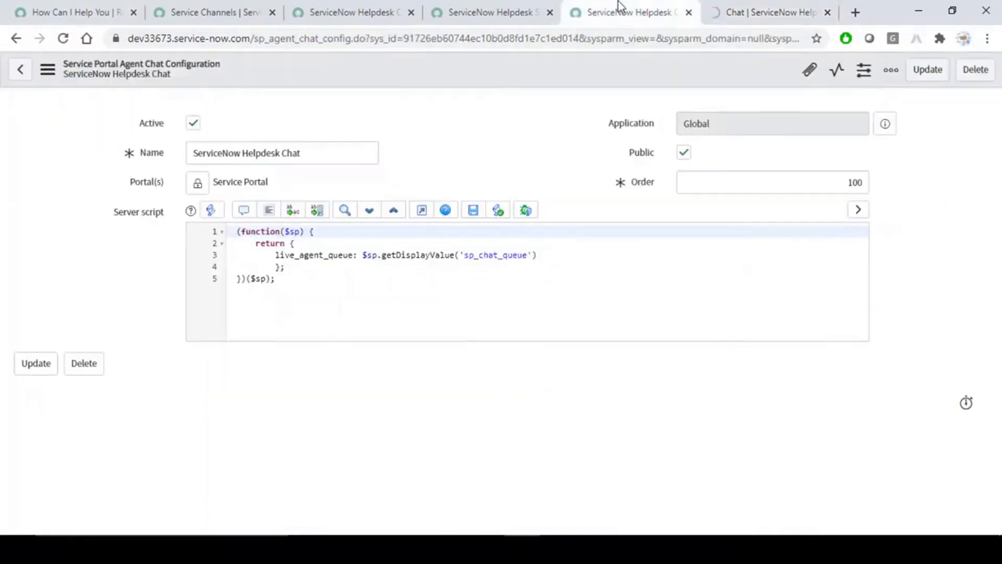
left_click(341, 7)
left_click(233, 7)
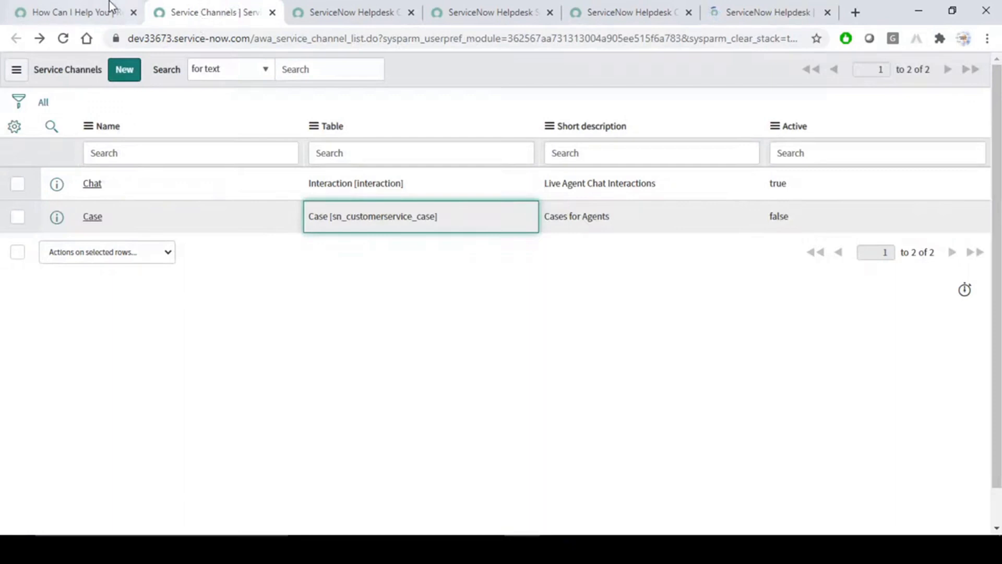
left_click(85, 7)
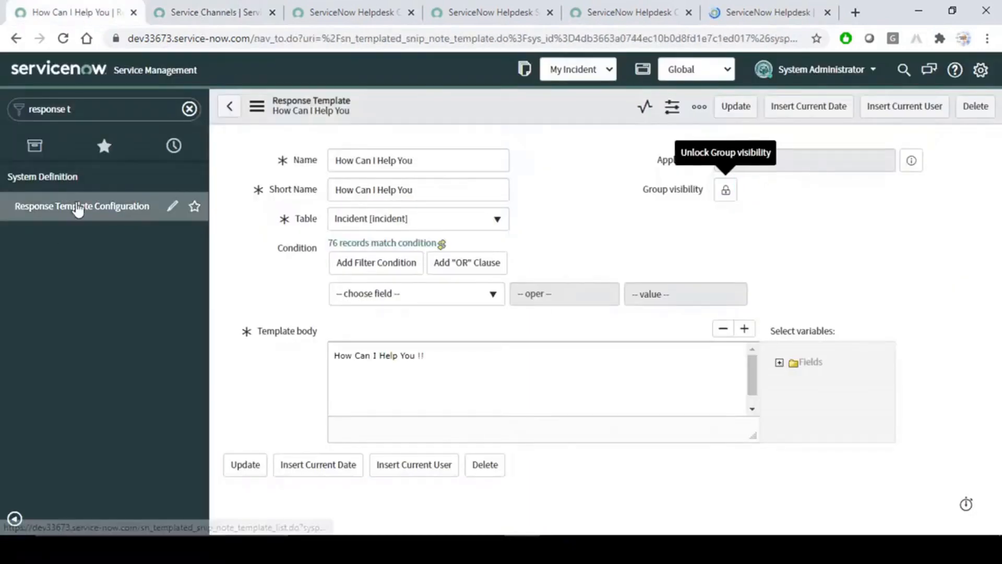
left_click(78, 207)
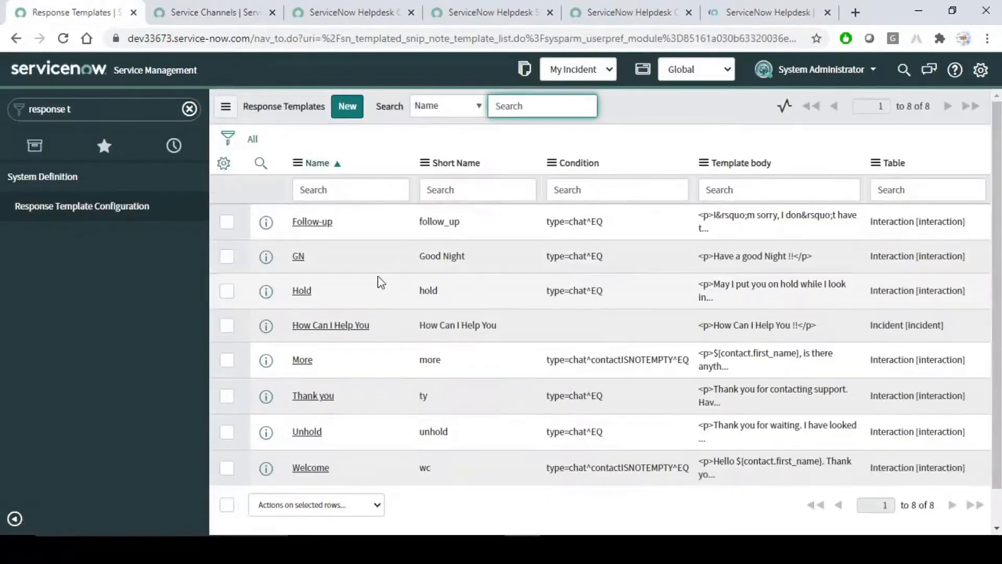
middle_click(299, 257)
Compare GN's settings with Service Channels, close it, and open How Can I Help You.
left_click(201, 7)
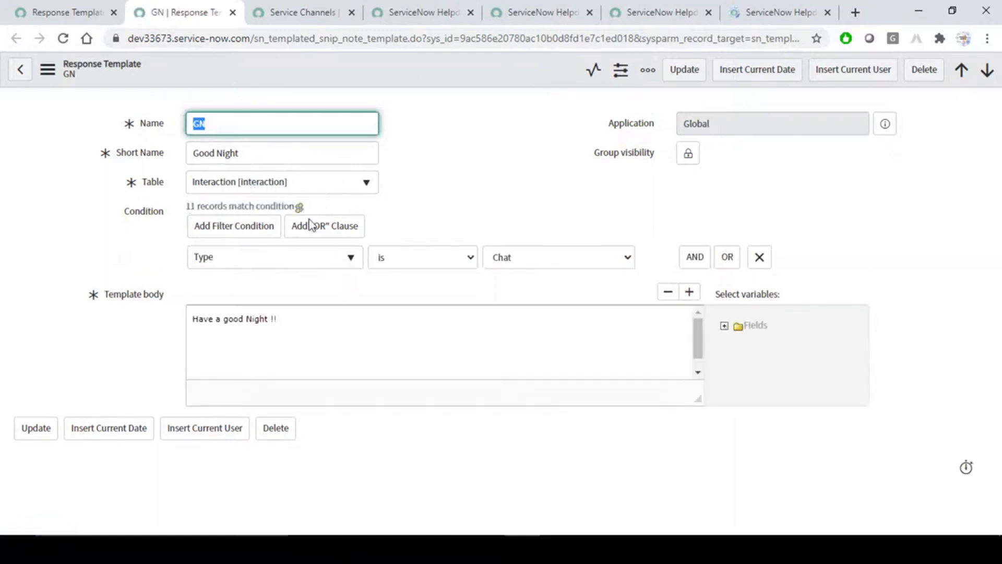
left_click(291, 8)
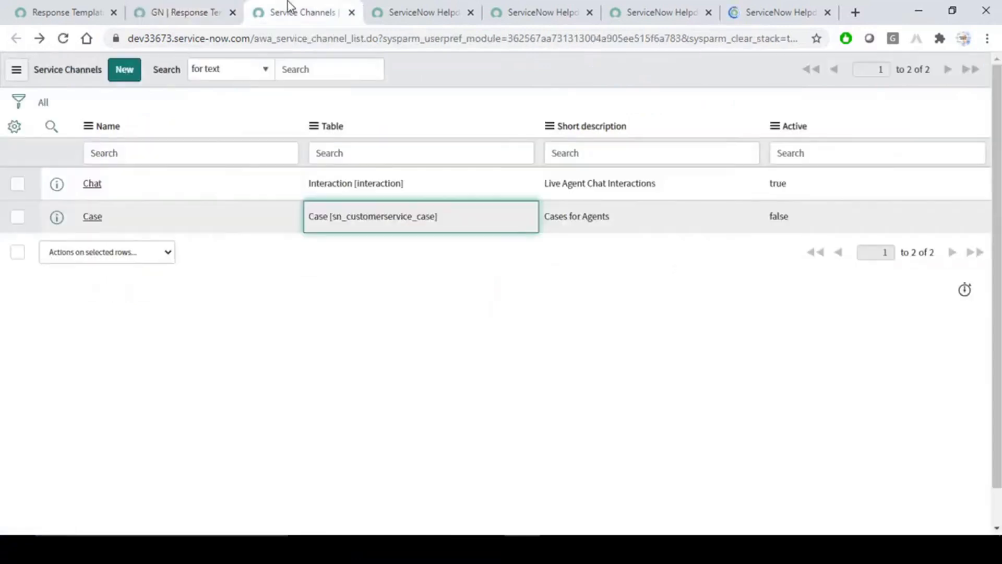
left_click(205, 11)
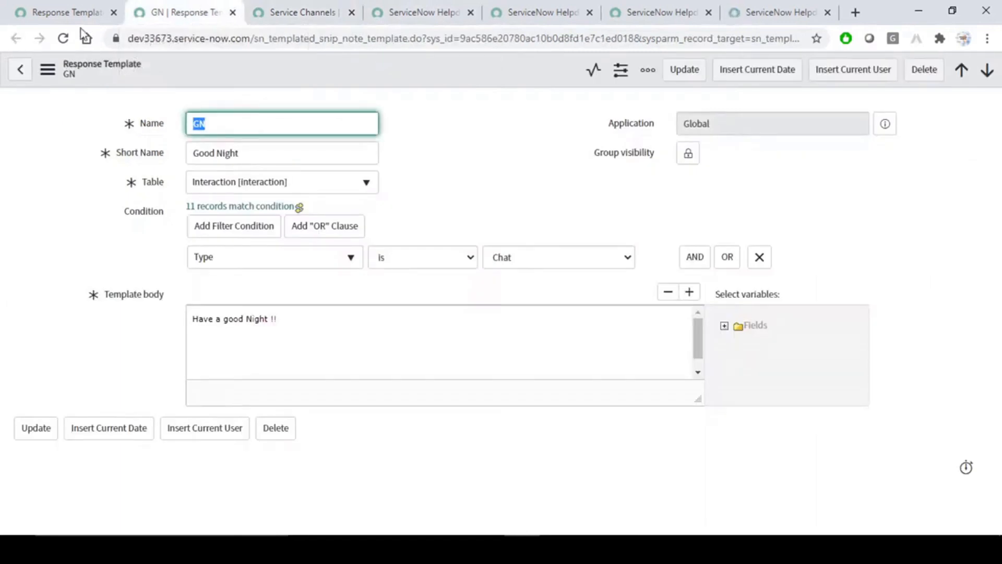
left_click(233, 12)
left_click(74, 11)
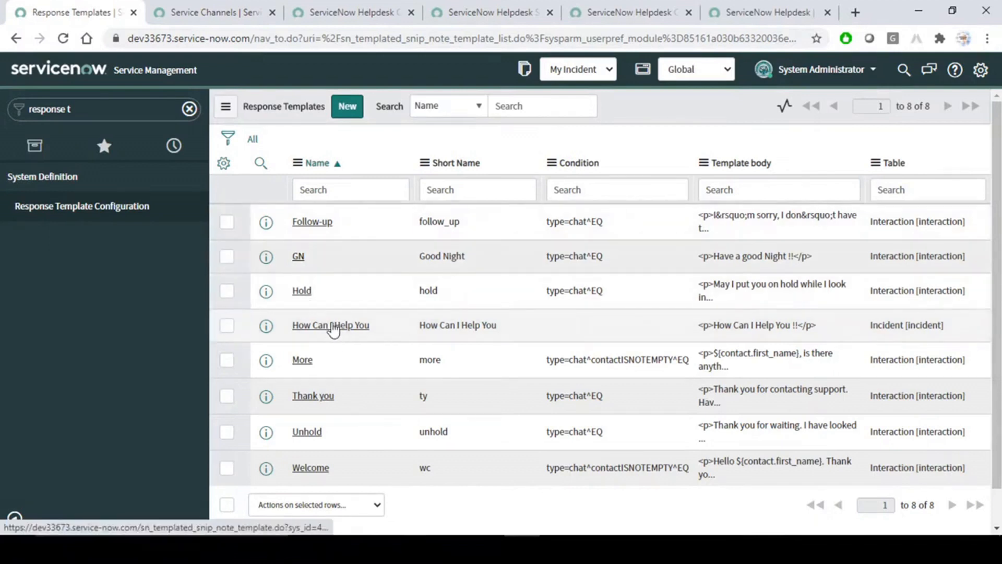
middle_click(328, 326)
left_click(192, 4)
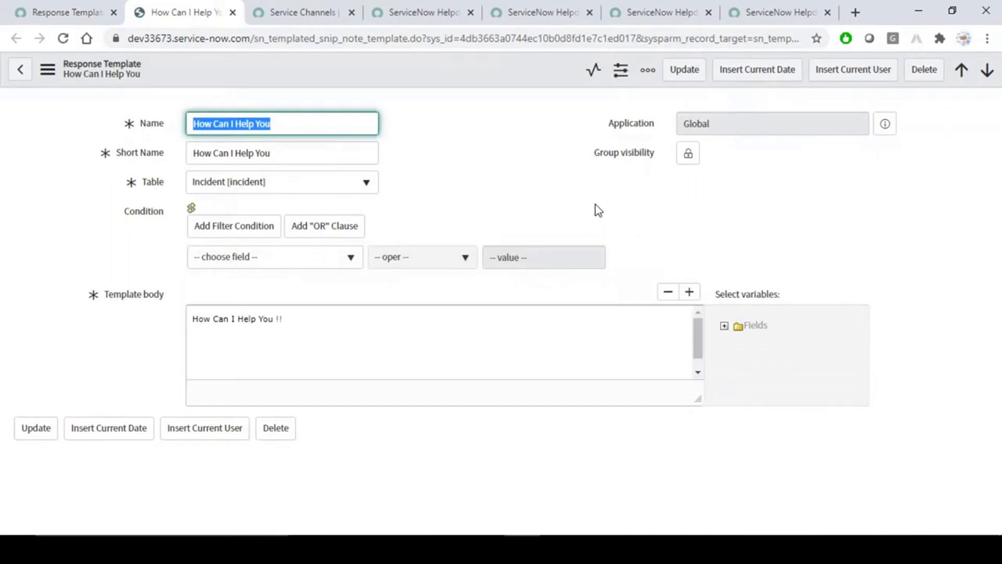
Add a Contact type condition row to the How Can I Help You template.
left_click(323, 260)
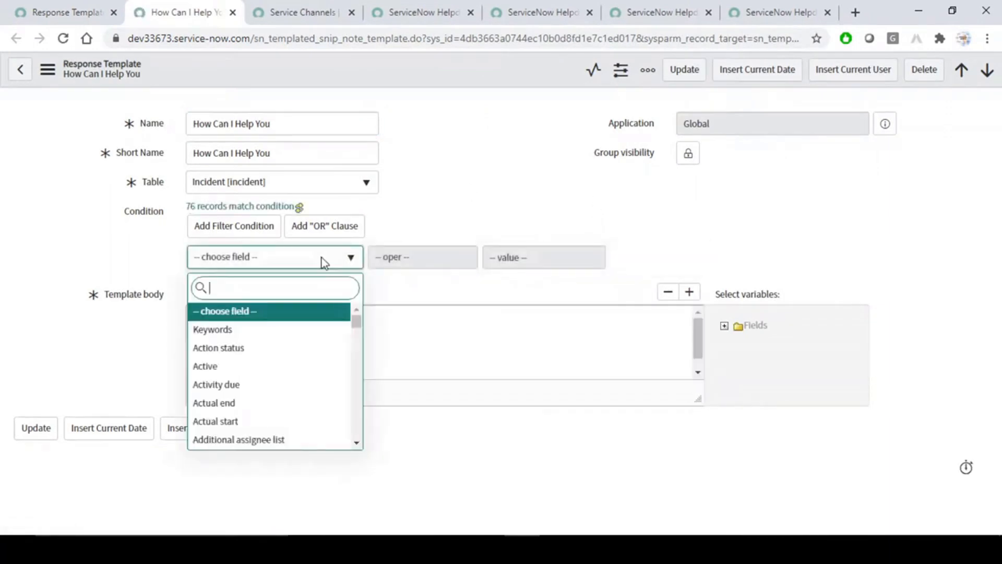
type("ty")
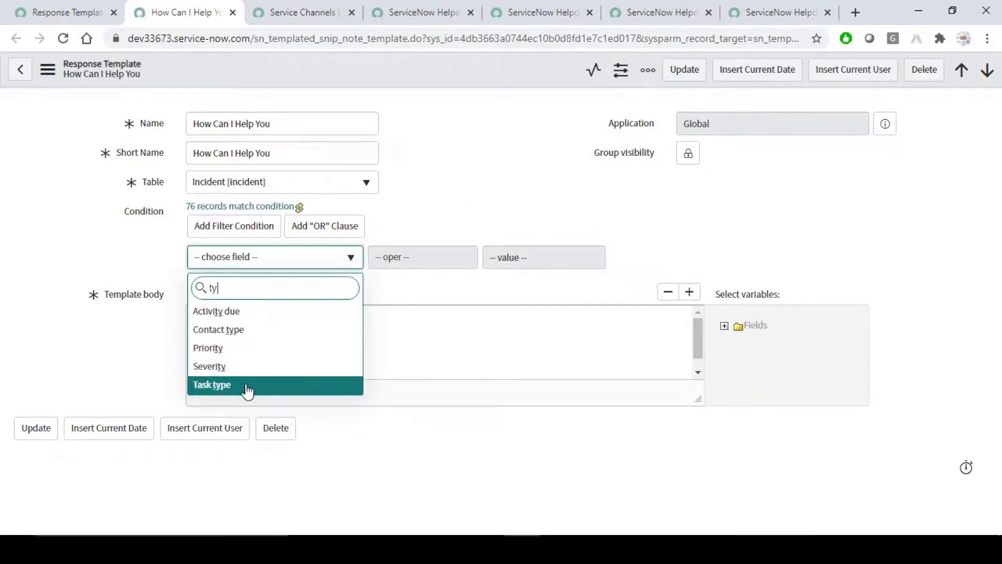
left_click(54, 8)
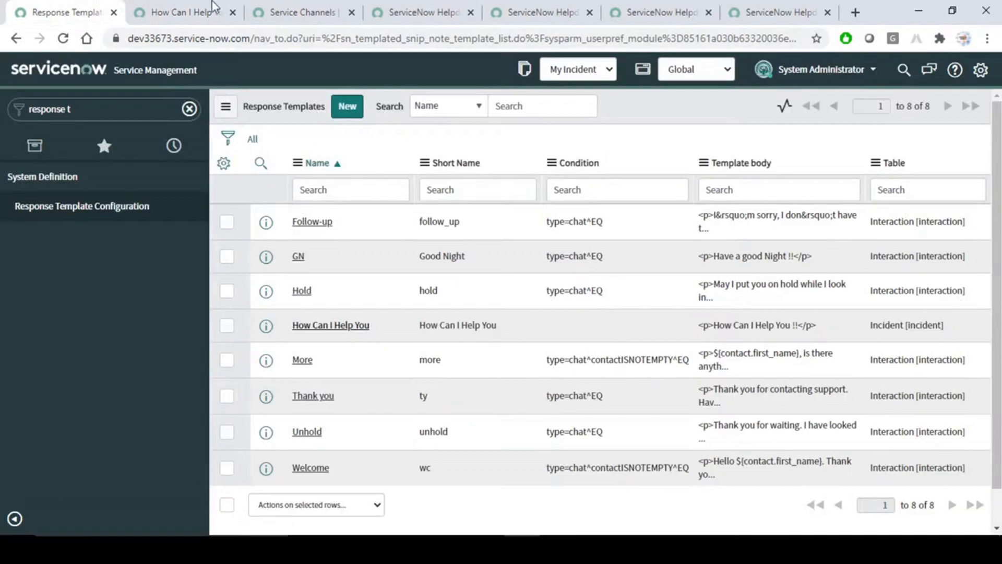
left_click(179, 8)
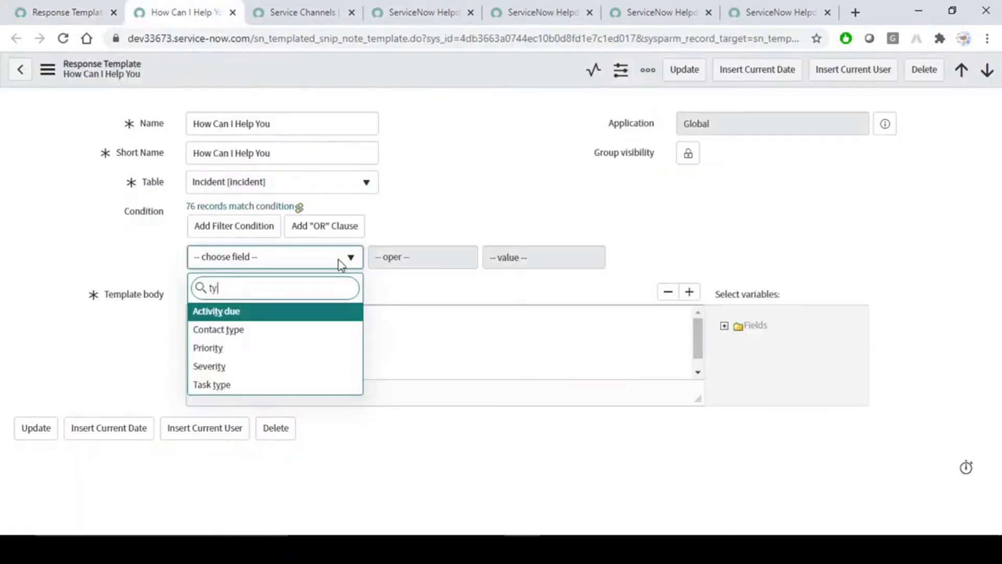
type("p")
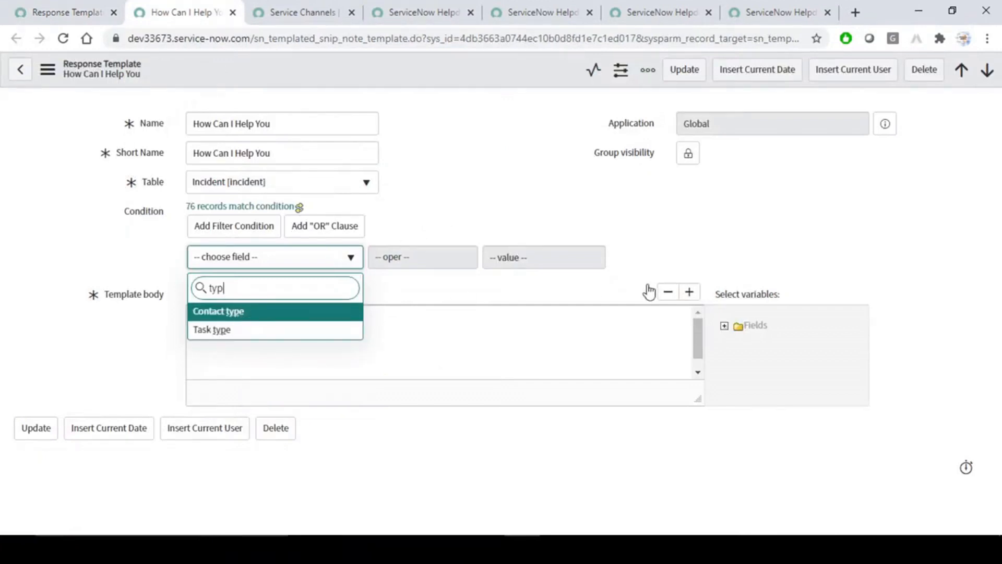
left_click(240, 313)
left_click(593, 256)
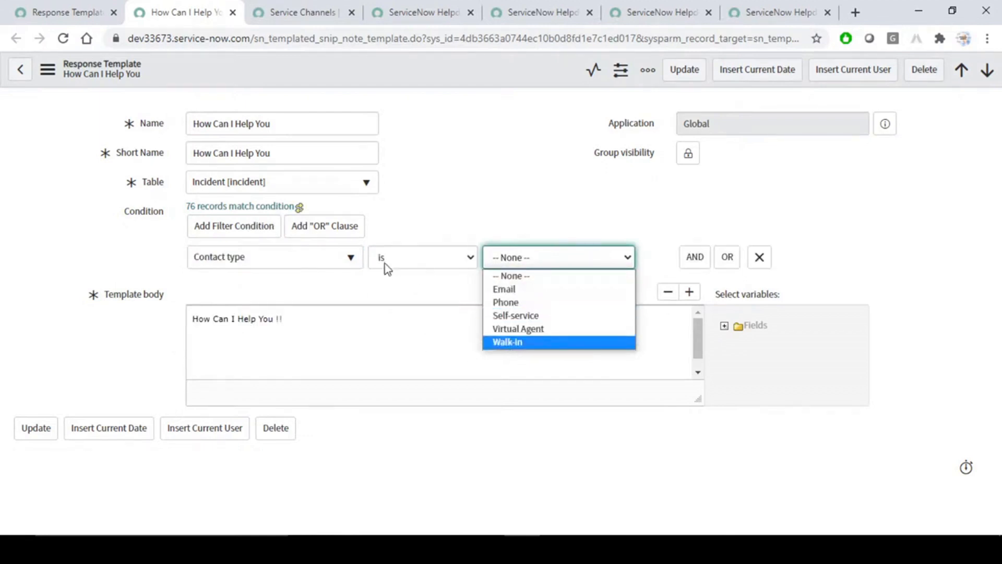
left_click(307, 264)
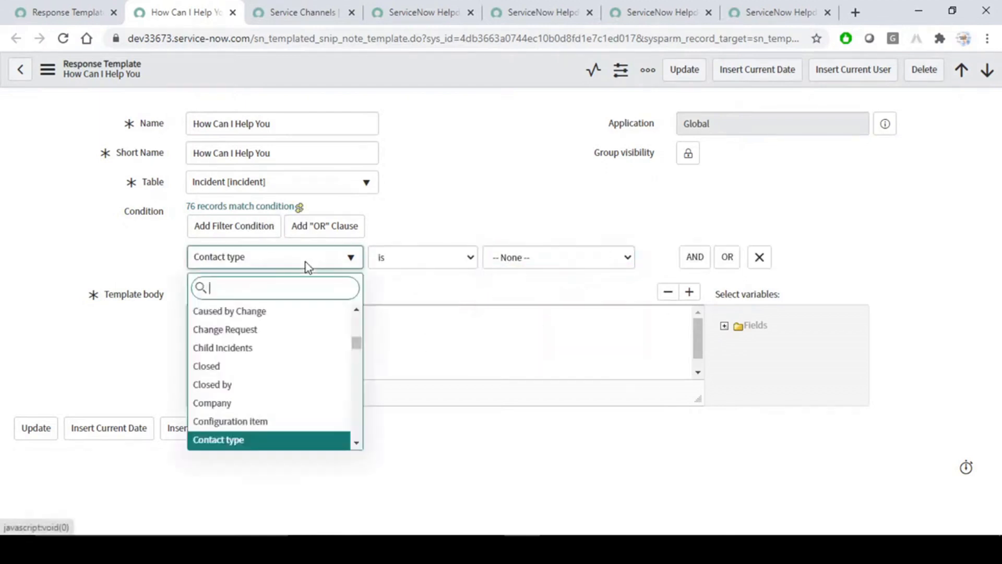
Change the template's table to Interaction [interaction].
left_click(312, 181)
left_click(313, 182)
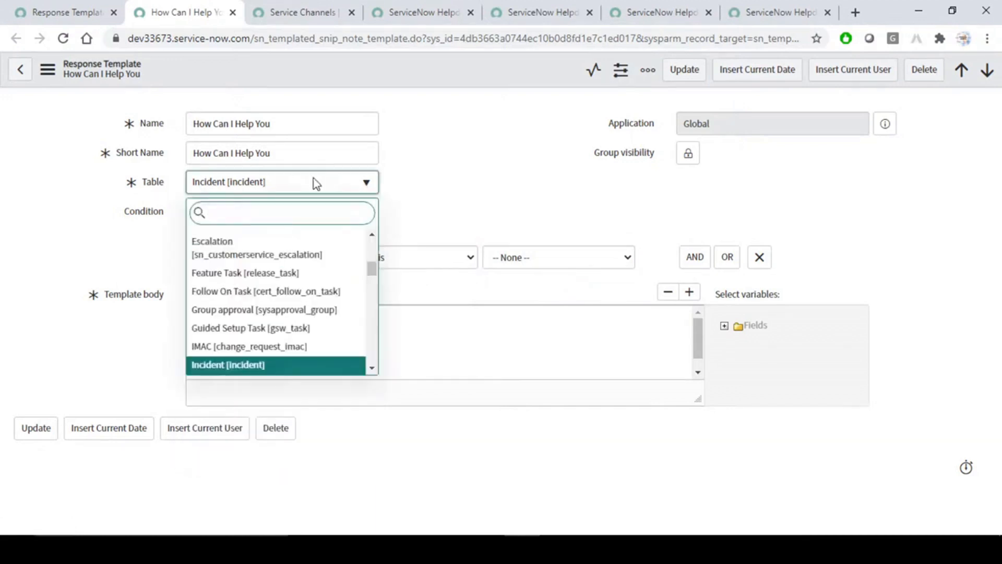
type("i")
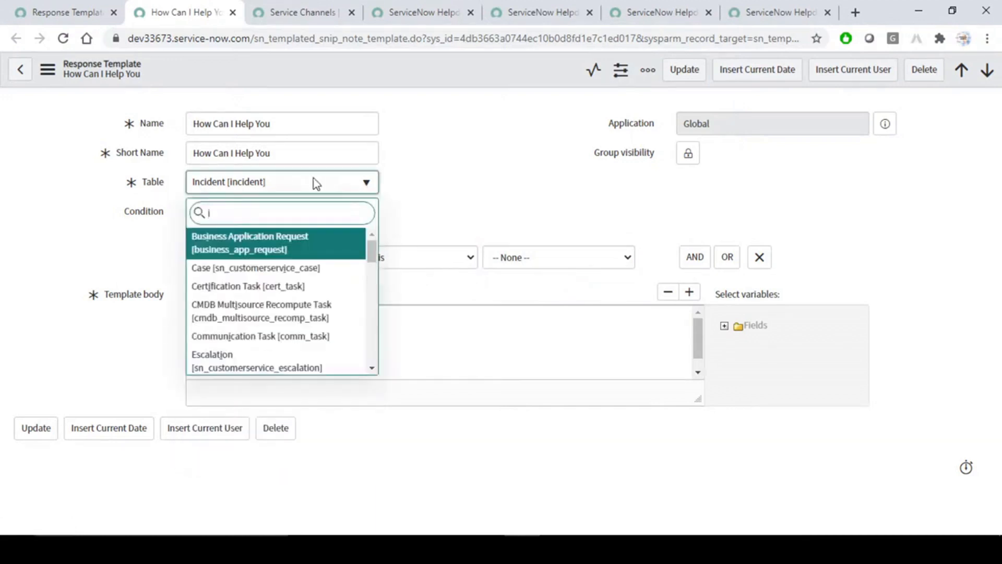
type("nte")
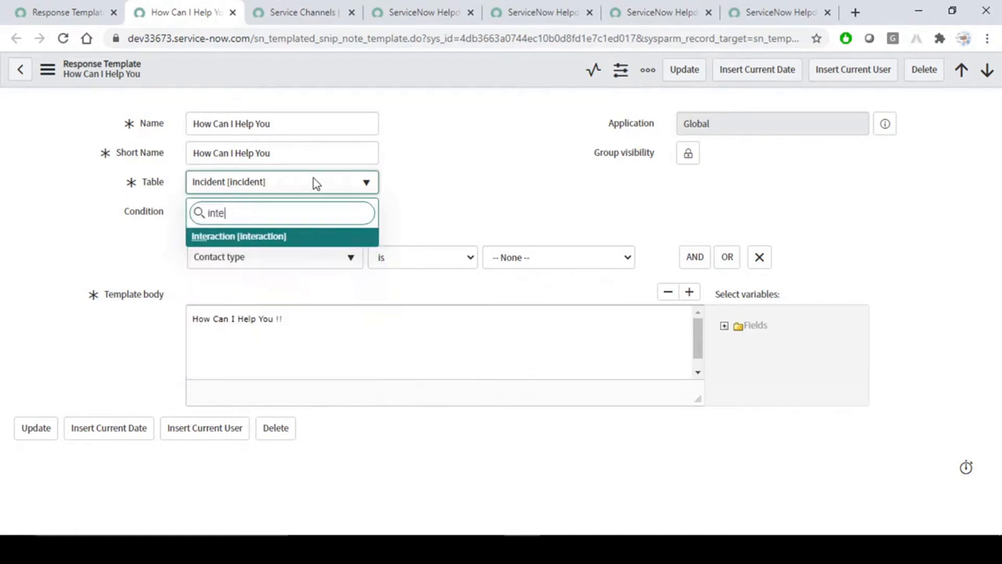
left_click(259, 235)
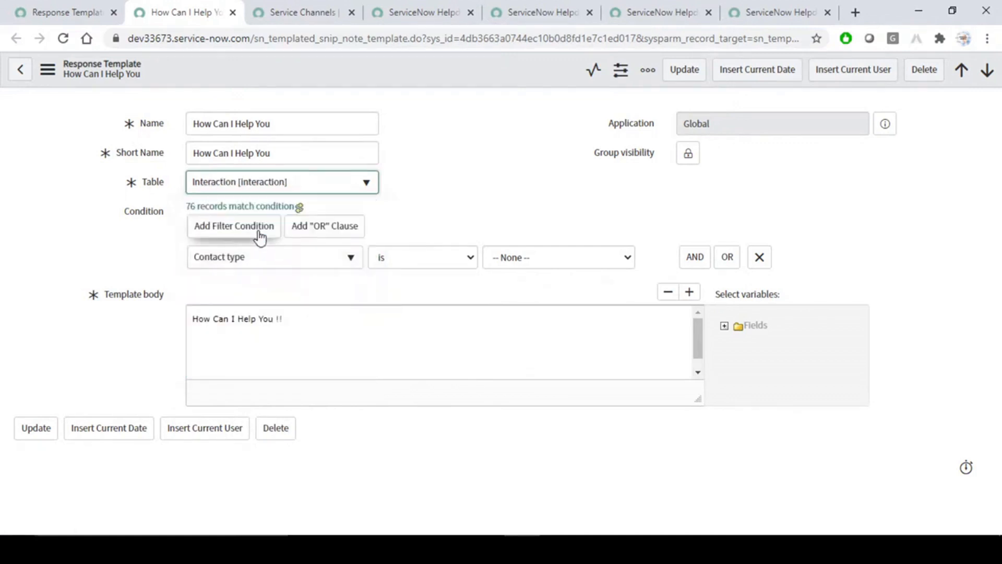
Replace the condition with Type is Chat and save the template.
left_click(760, 257)
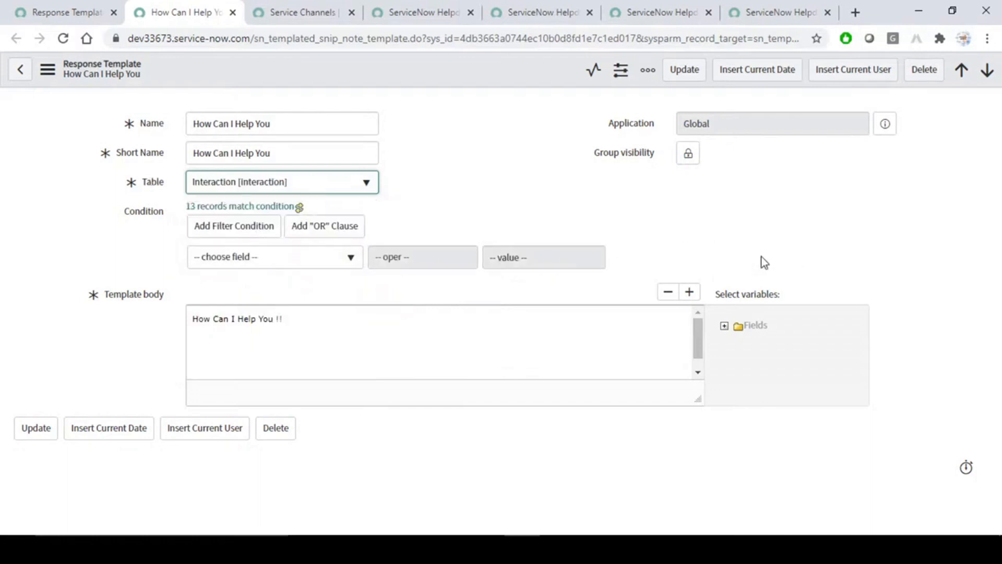
left_click(333, 266)
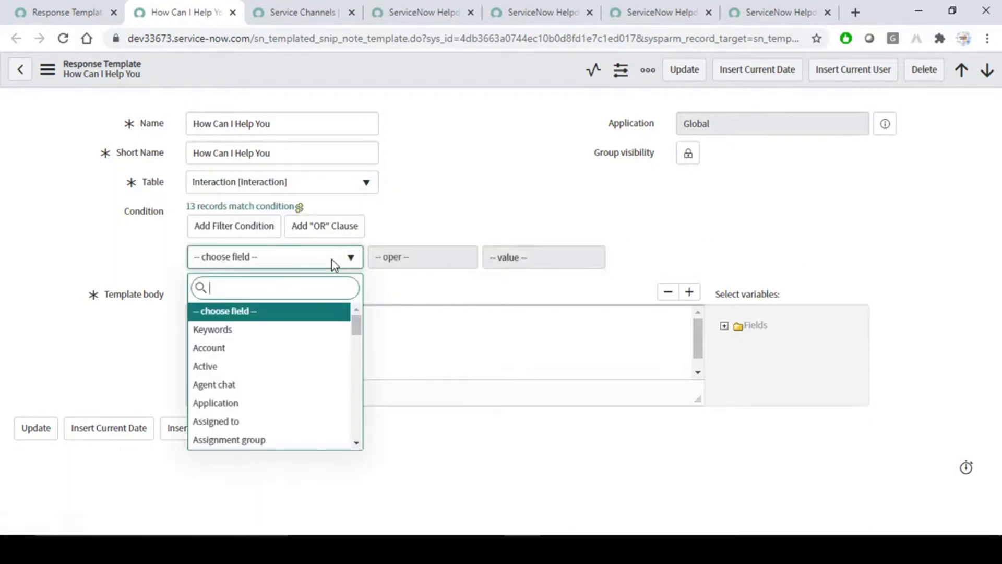
type("ty")
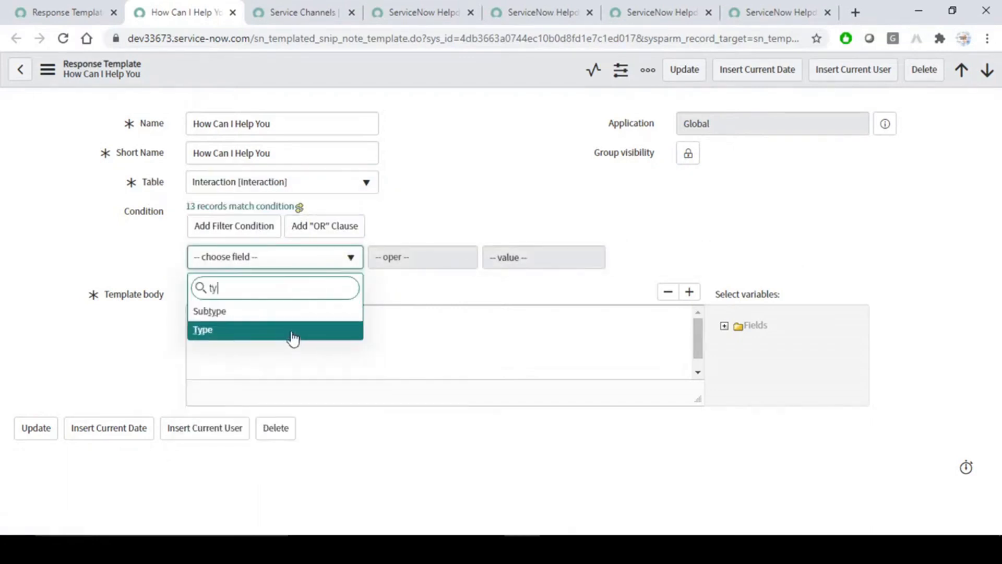
left_click(288, 332)
left_click(570, 257)
left_click(535, 290)
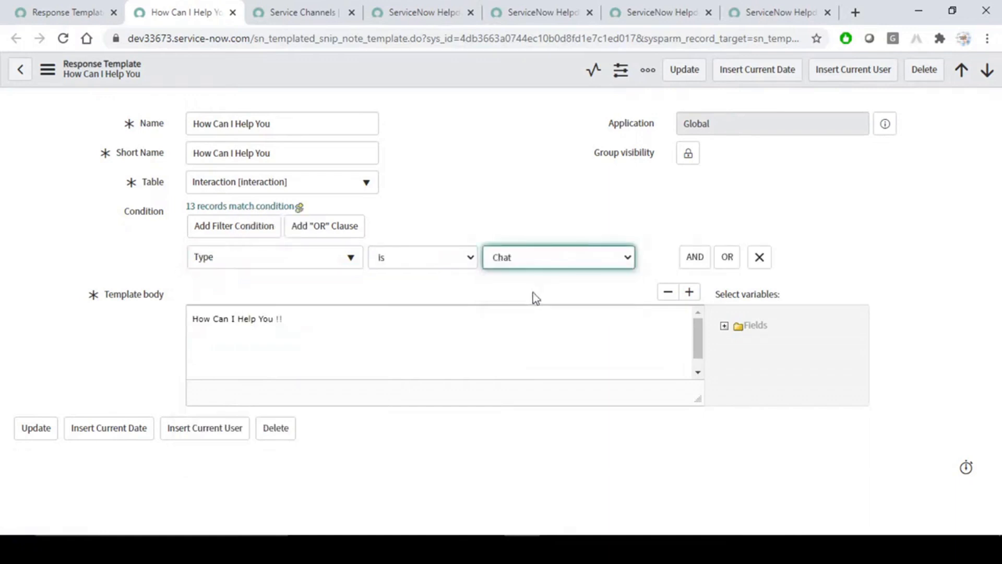
right_click(460, 64)
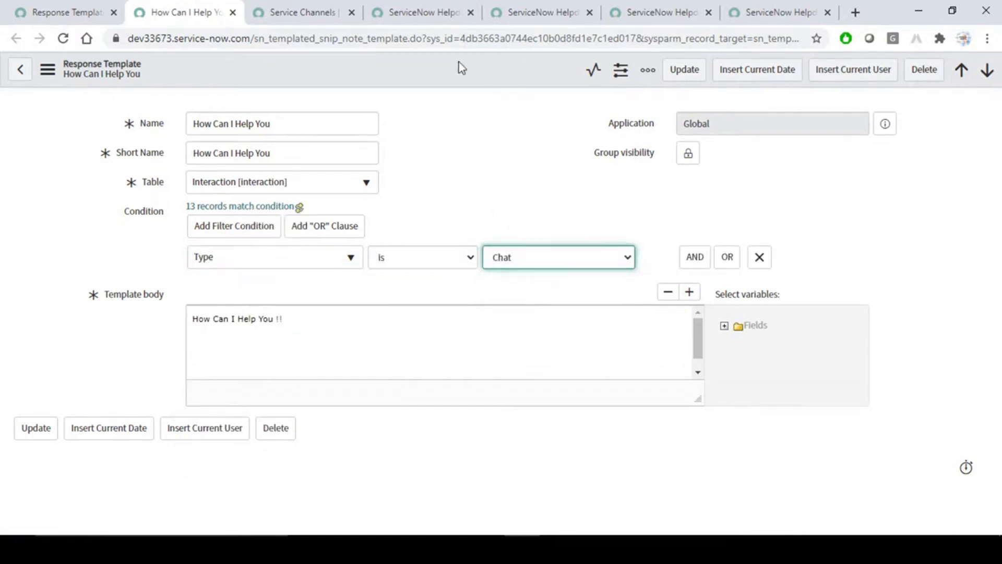
left_click(478, 74)
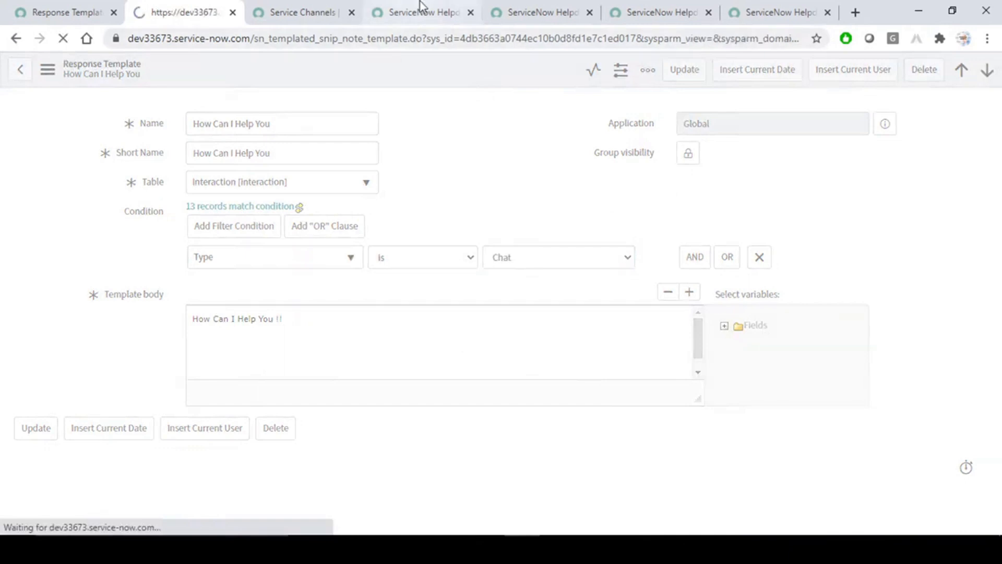
Insert and send the How Can I Help You !! template in chat IMS0000020.
left_click(647, 12)
left_click(770, 12)
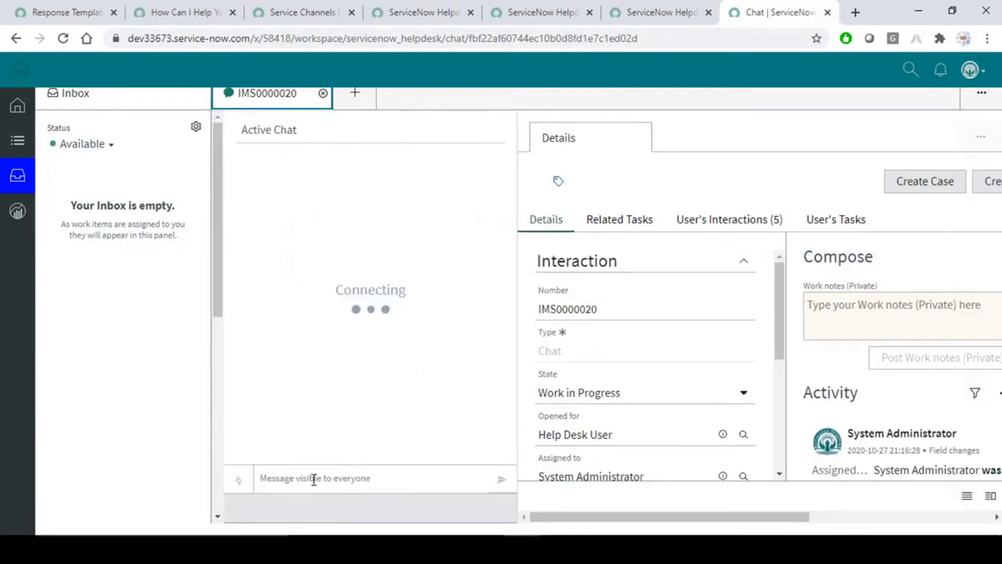
left_click(313, 479)
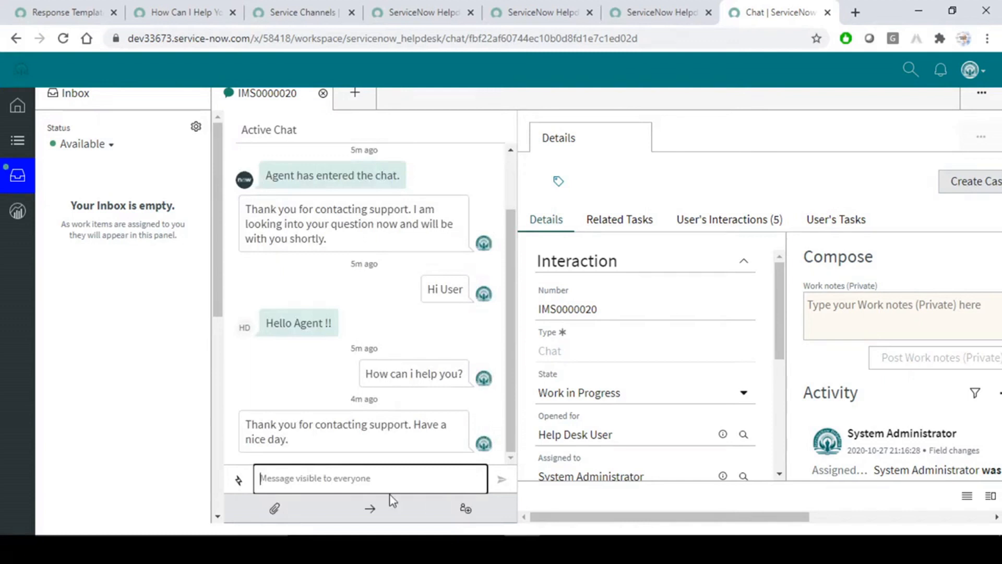
type("/")
left_click(290, 349)
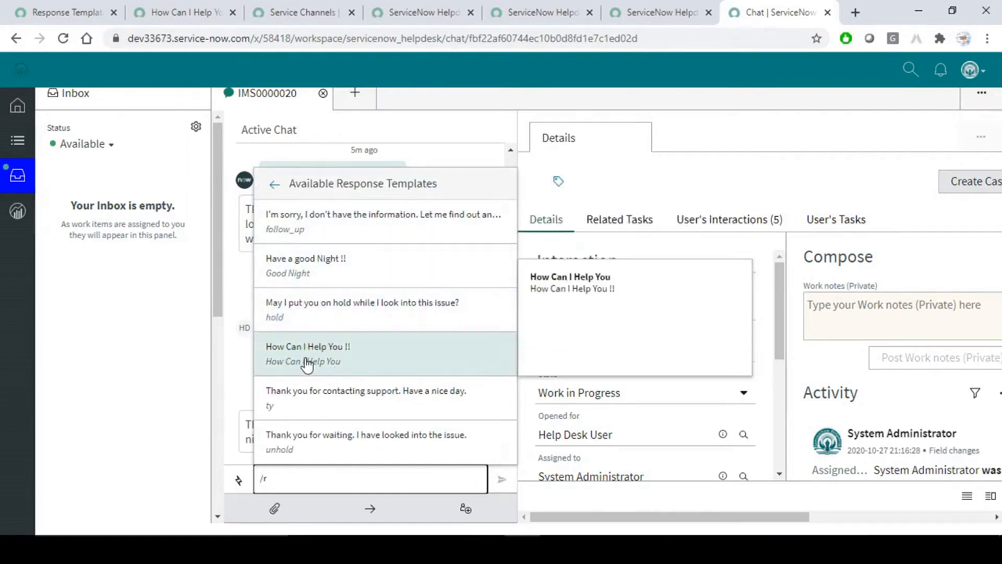
left_click(307, 363)
key("Return")
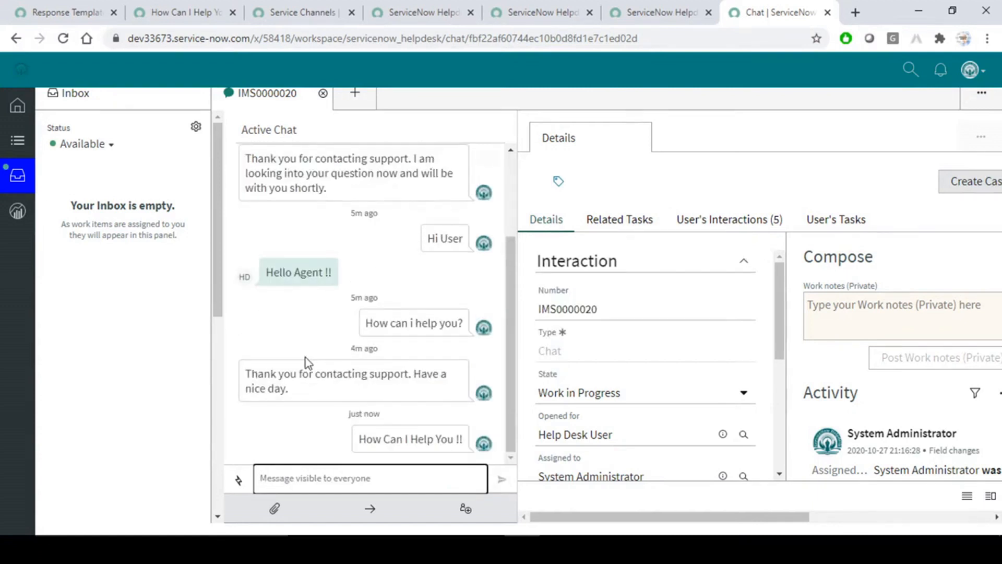
left_click(167, 382)
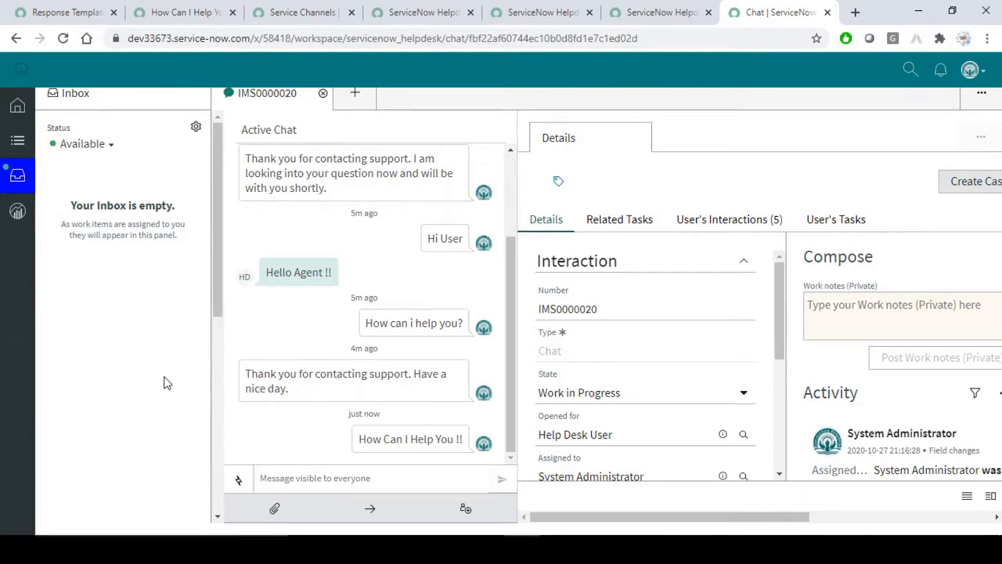